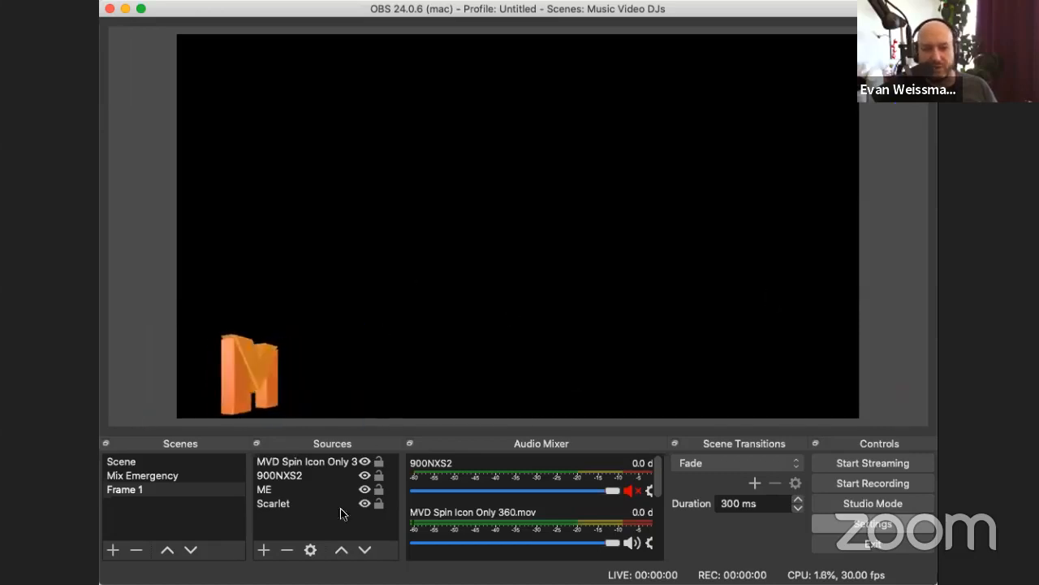
# Step: Move the MVD Spin Icon source to the bottom of the source stacking order
pyautogui.click(314, 465)
pyautogui.moveTo(304, 497); pyautogui.dragTo(304, 507)
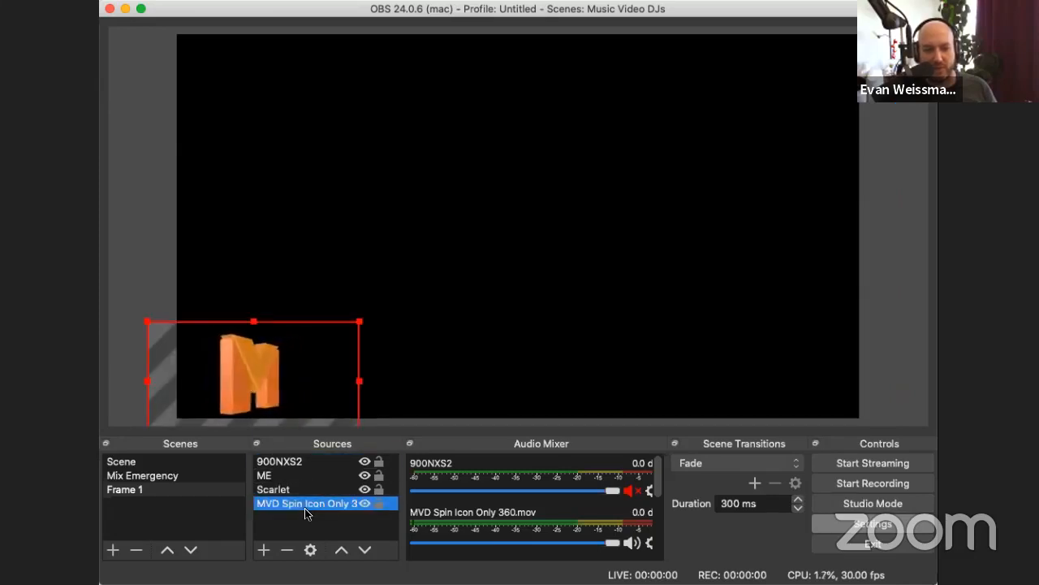
pyautogui.click(545, 313)
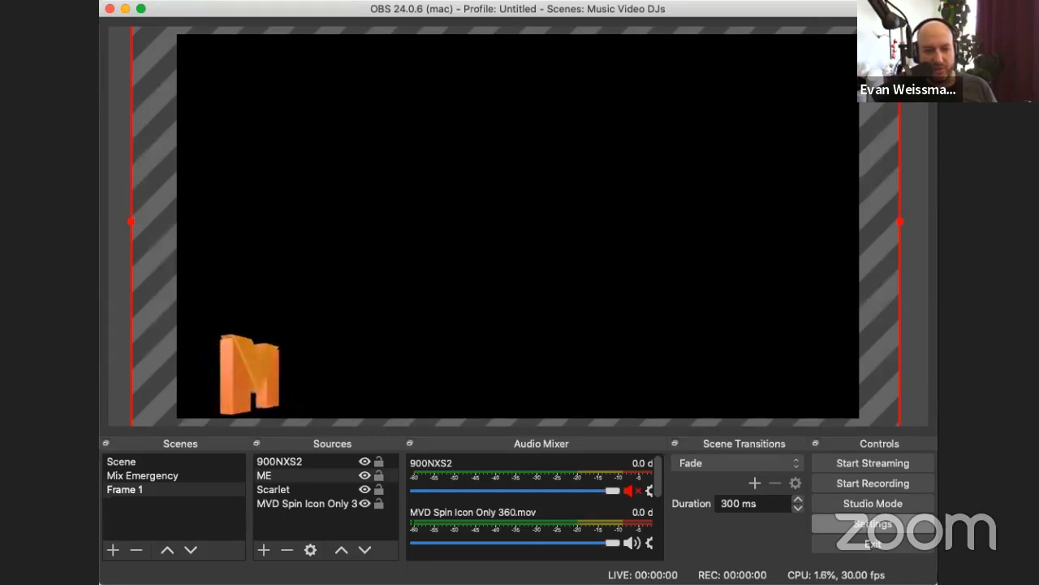
# Step: Add the video file MVD WK2 DJ MisterE.mp4 from the file manager as a source in the Frame 1 scene
pyautogui.press('super+Tab')
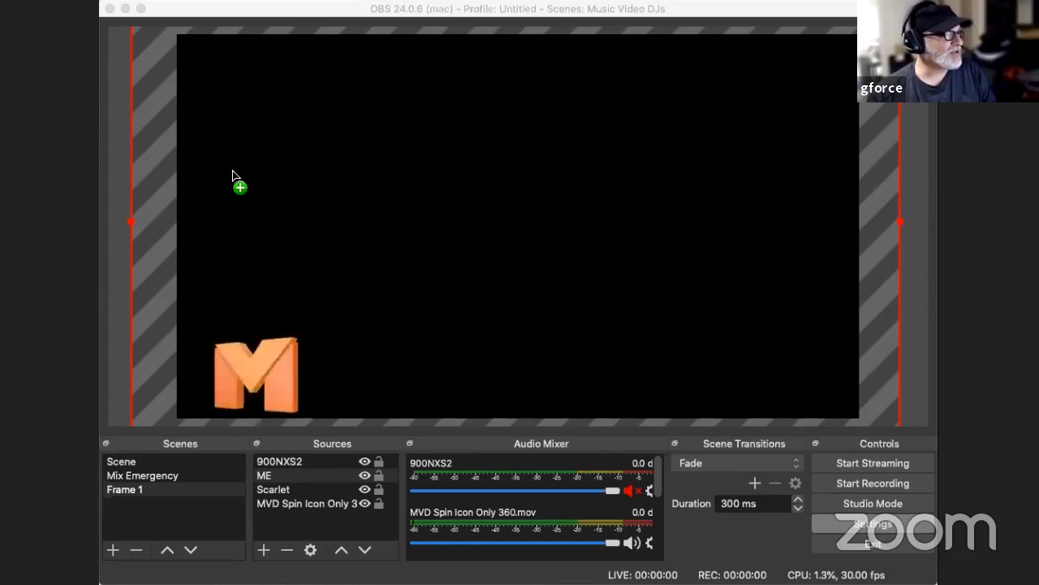
pyautogui.moveTo(233, 175); pyautogui.dragTo(471, 156)
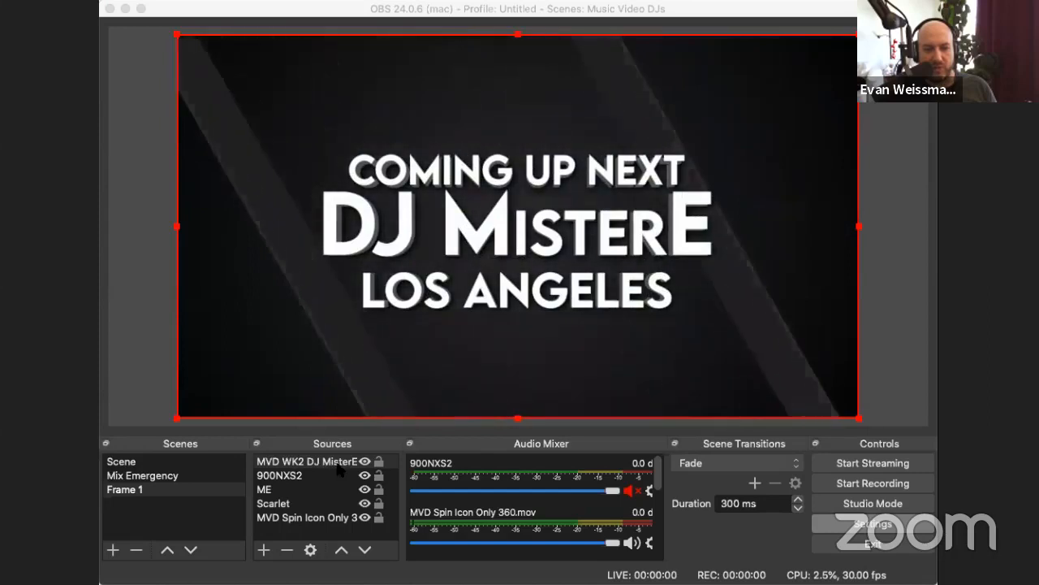
pyautogui.click(337, 462)
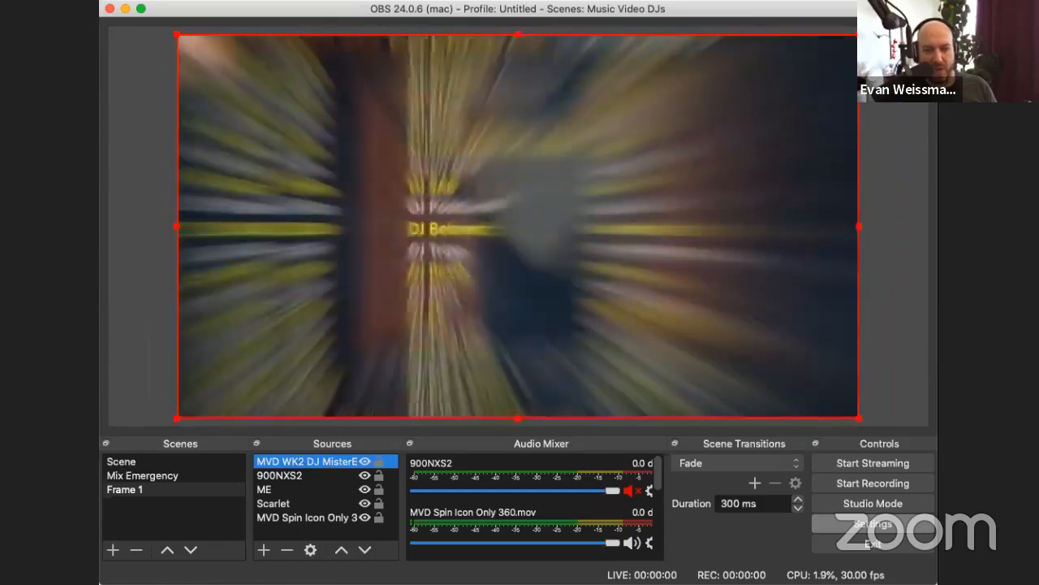
# Step: Move the MVD Spin Icon source to the top of the stacking order, above the MVD WK2 DJ MisterE video
pyautogui.click(309, 518)
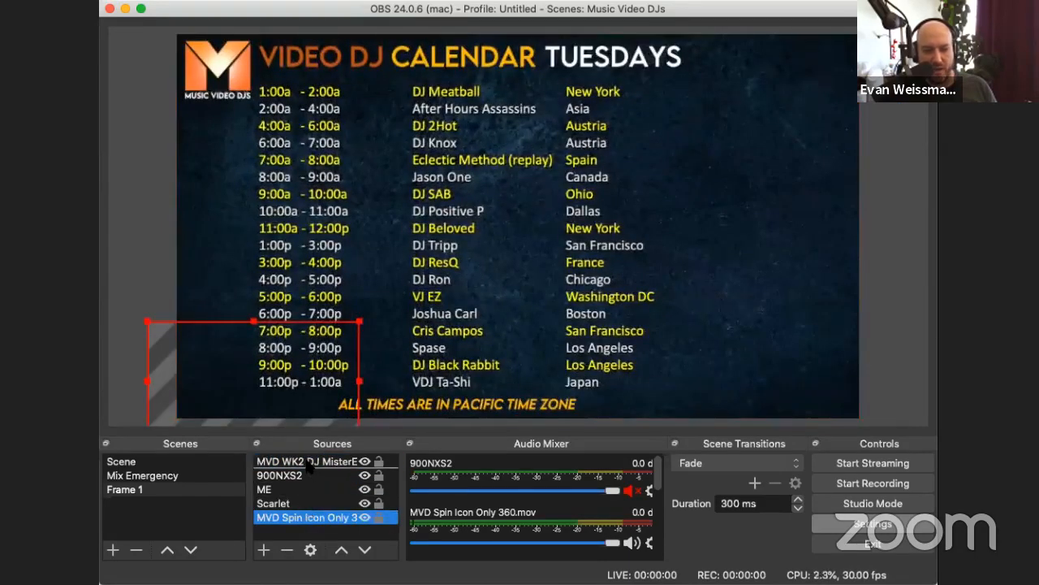
pyautogui.moveTo(309, 461); pyautogui.dragTo(307, 460)
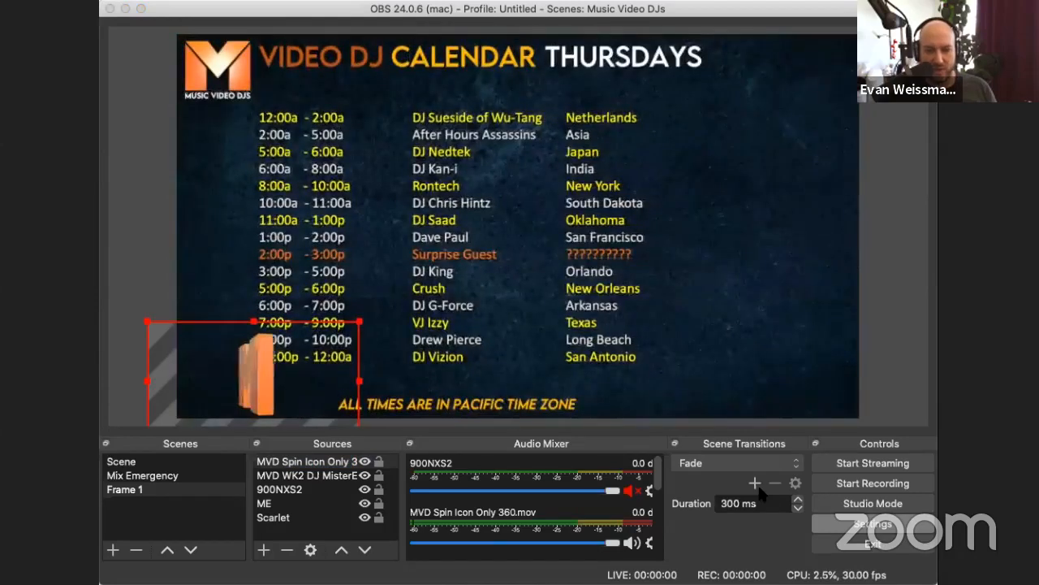
pyautogui.click(759, 487)
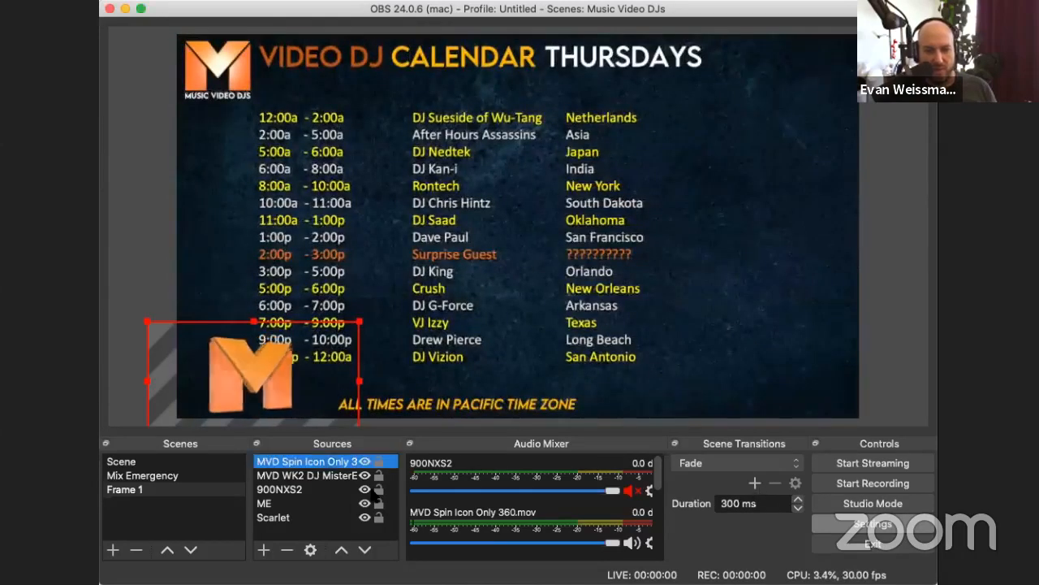
# Step: Review the properties of the MVD WK2 DJ MisterE video source and close them
pyautogui.click(341, 477)
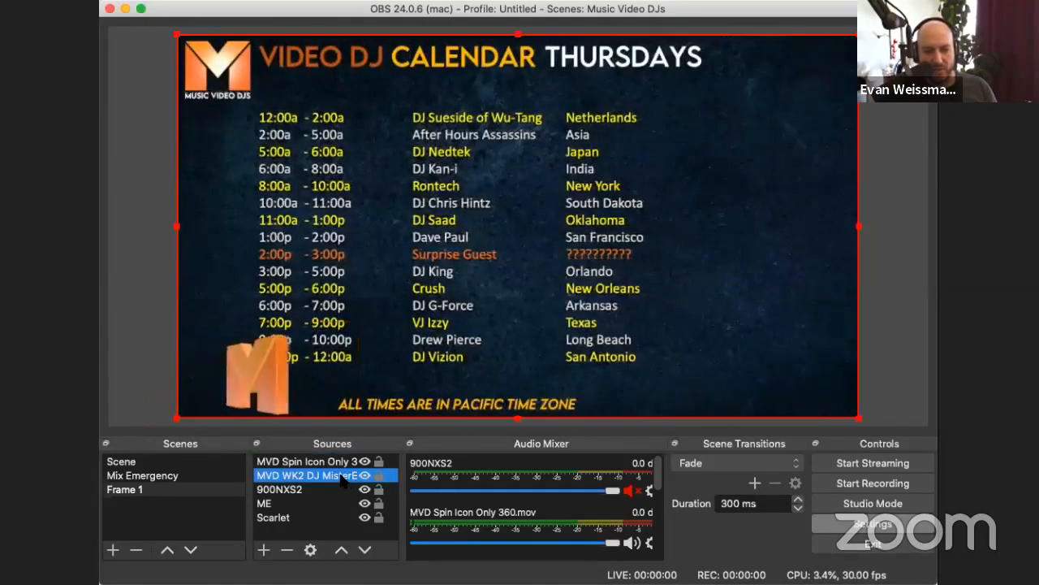
pyautogui.doubleClick(341, 477)
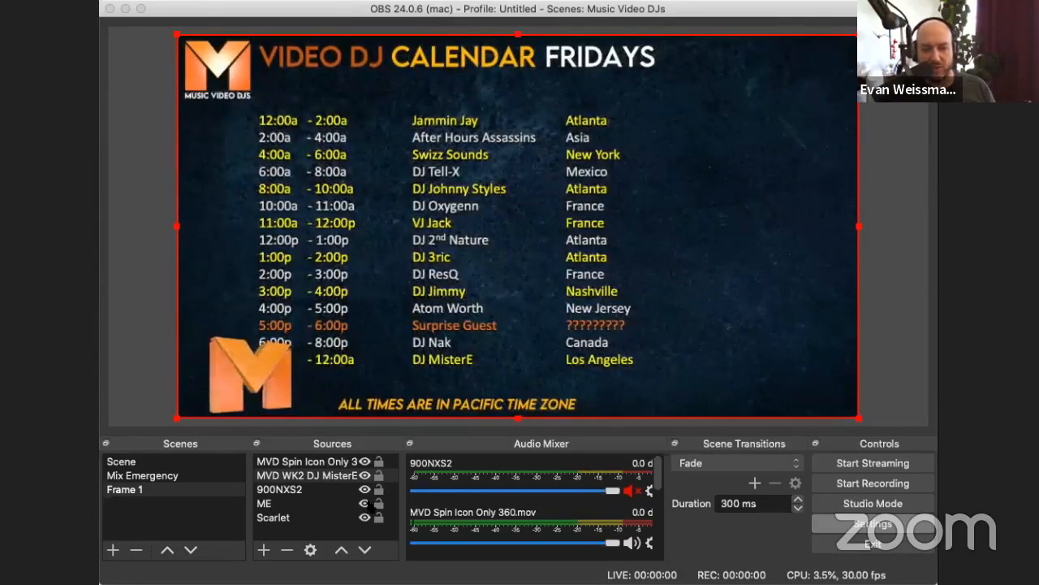
pyautogui.click(766, 489)
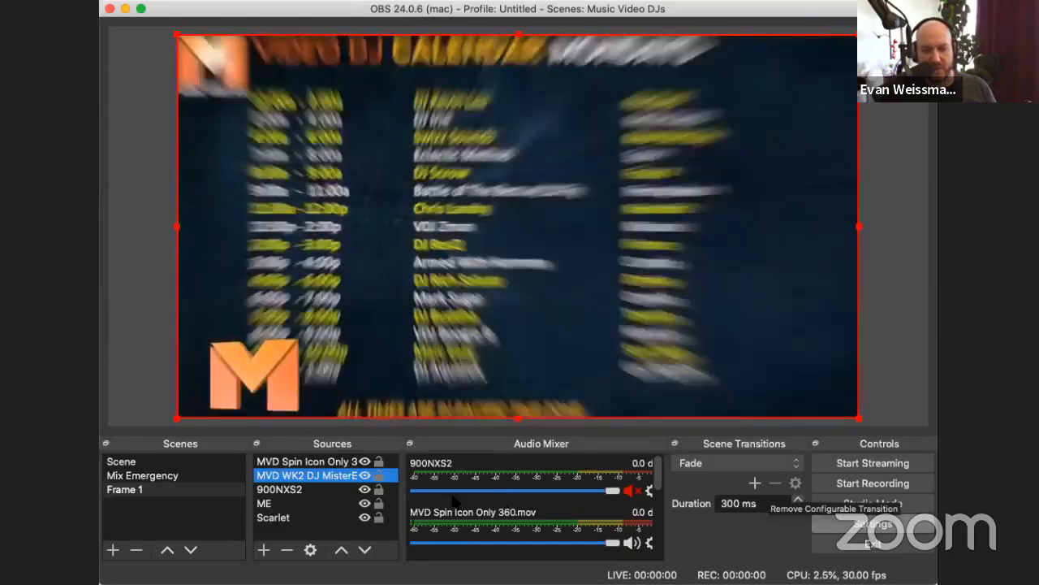
pyautogui.click(293, 501)
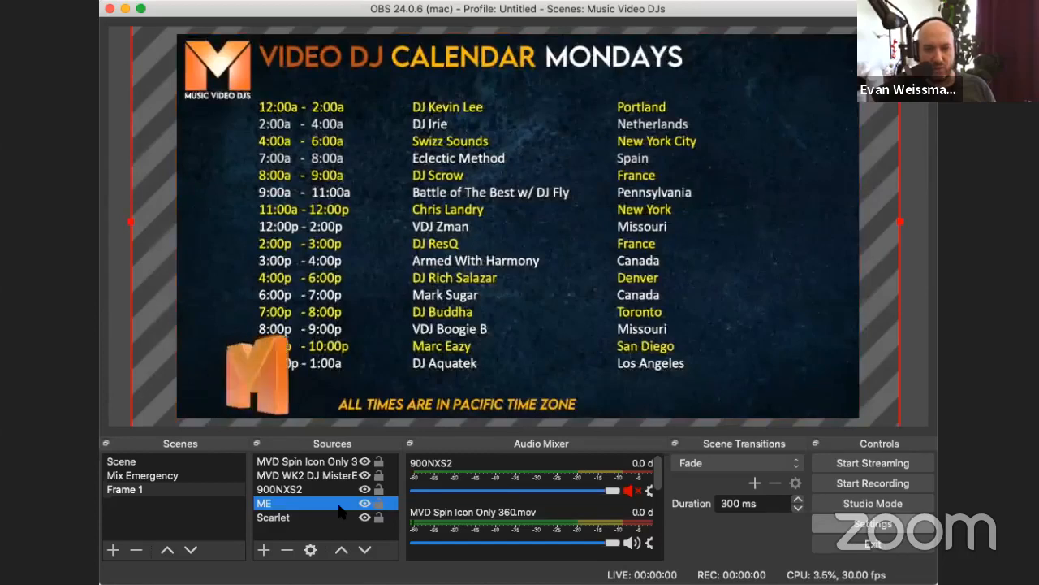
pyautogui.click(286, 550)
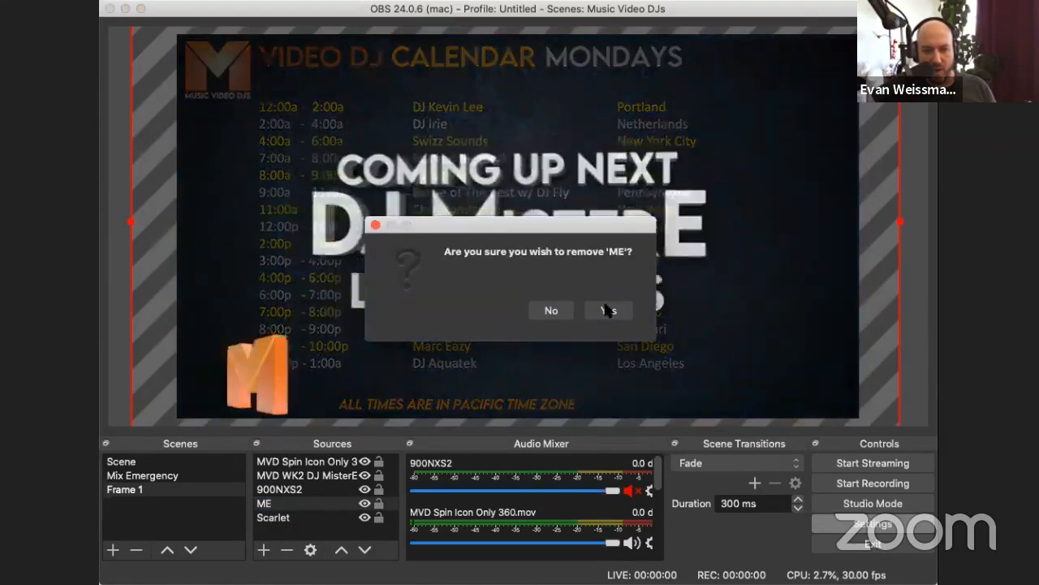
pyautogui.click(559, 311)
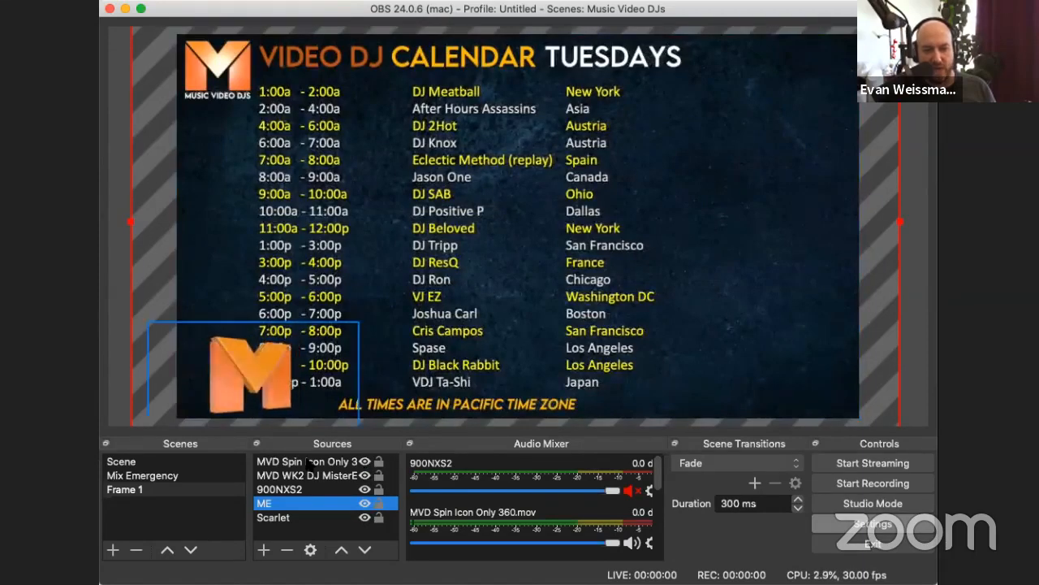
# Step: Toggle the visibility of the MVD Spin Icon and MVD WK2 DJ MisterE sources off and on again
pyautogui.click(365, 471)
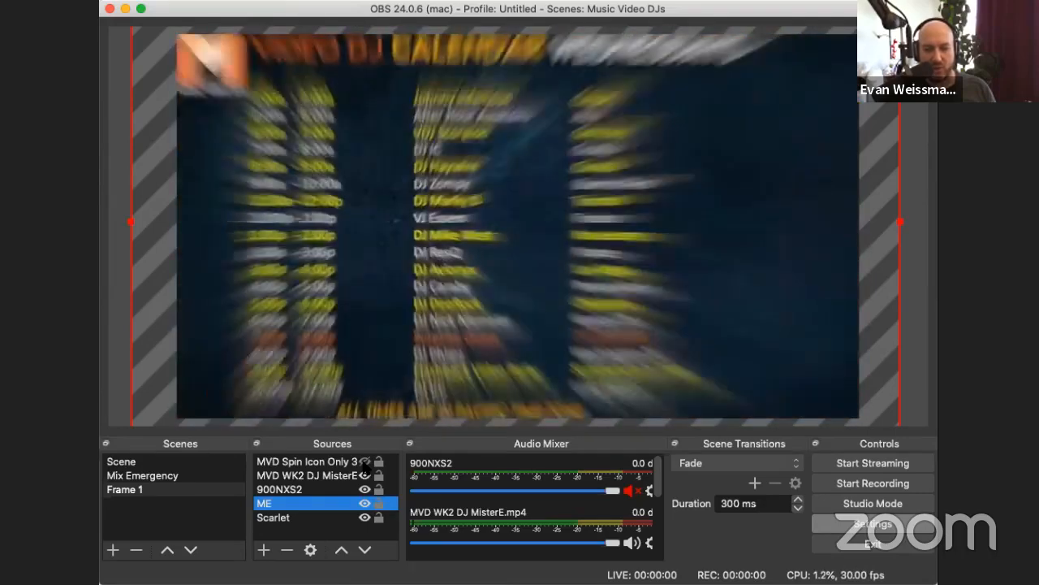
pyautogui.click(365, 461)
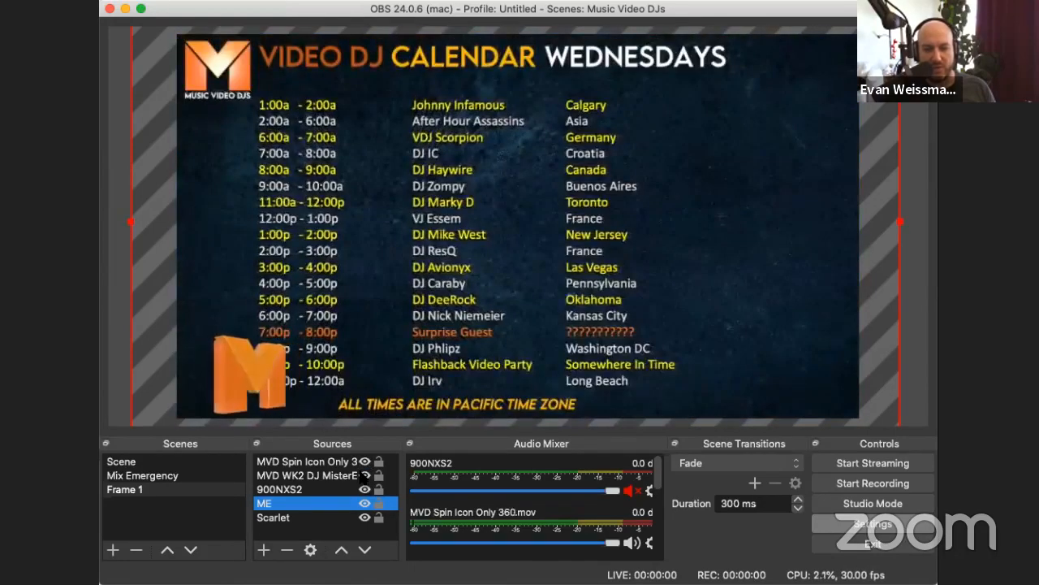
pyautogui.click(364, 475)
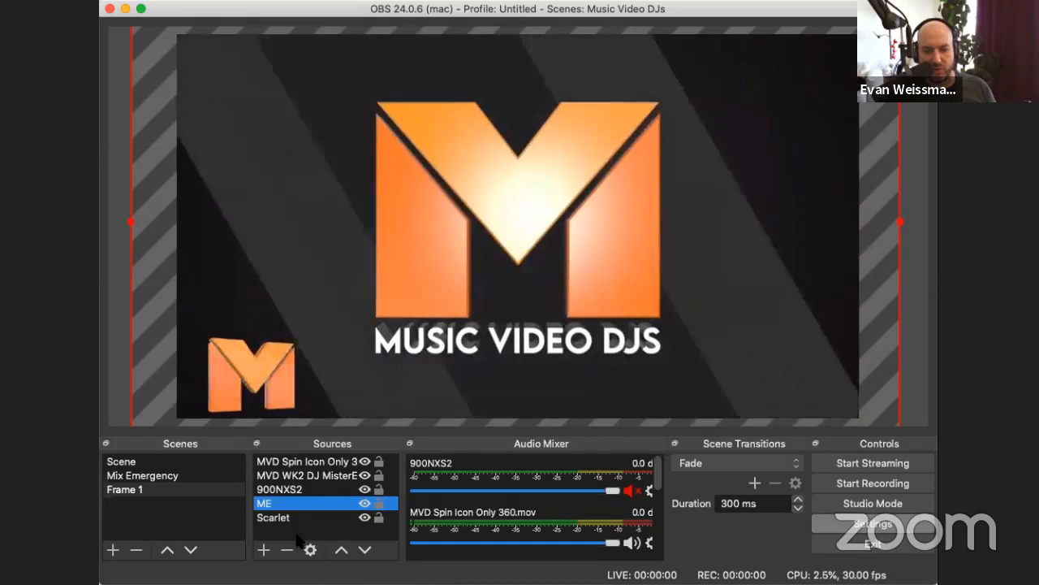
# Step: Review the properties of the ME source and close them
pyautogui.click(309, 550)
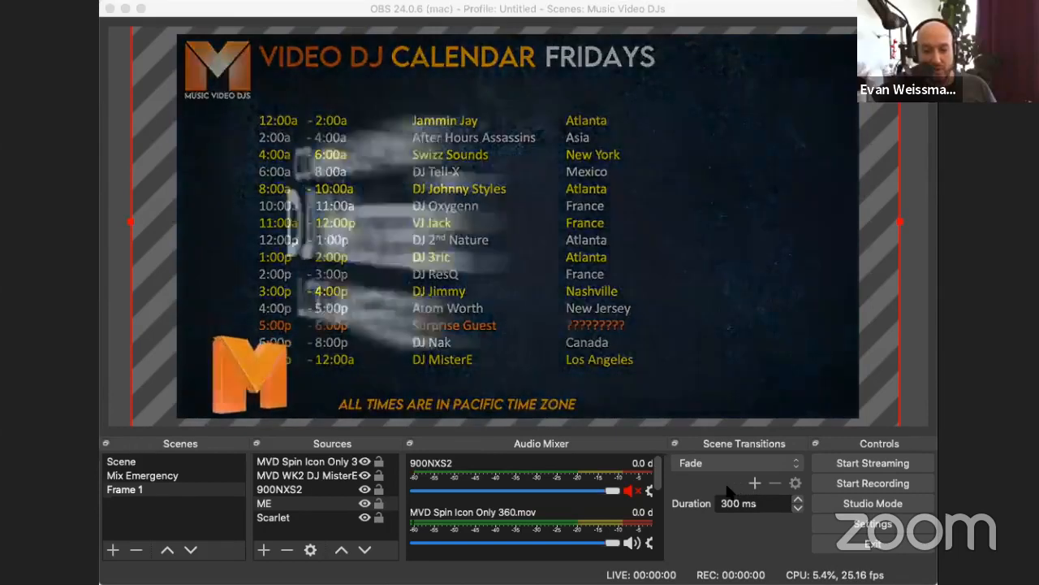
pyautogui.click(734, 492)
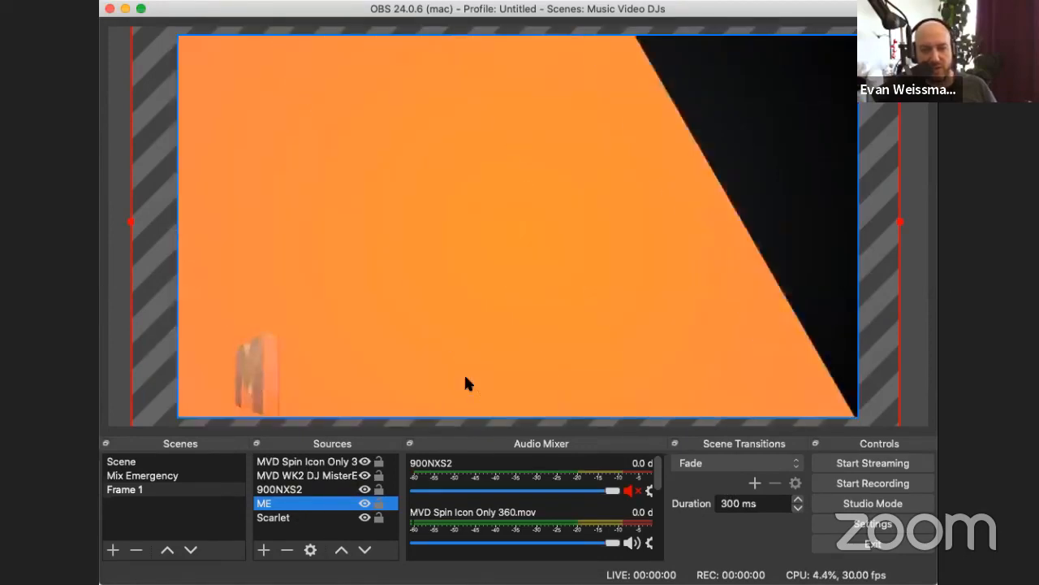
# Step: Hide the MVD WK2 DJ MisterE video source in the Frame 1 scene
pyautogui.click(465, 383)
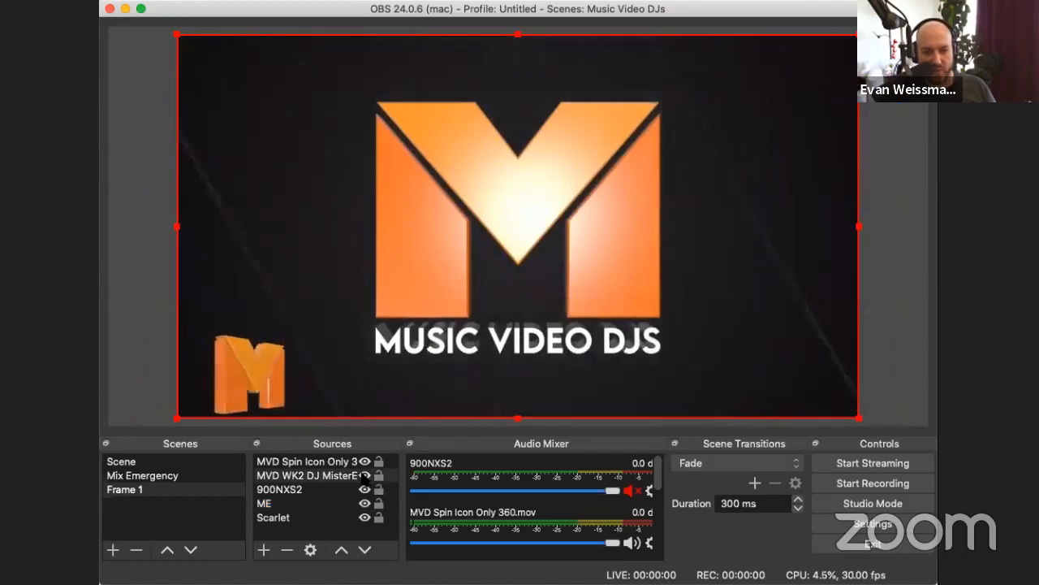
pyautogui.click(376, 479)
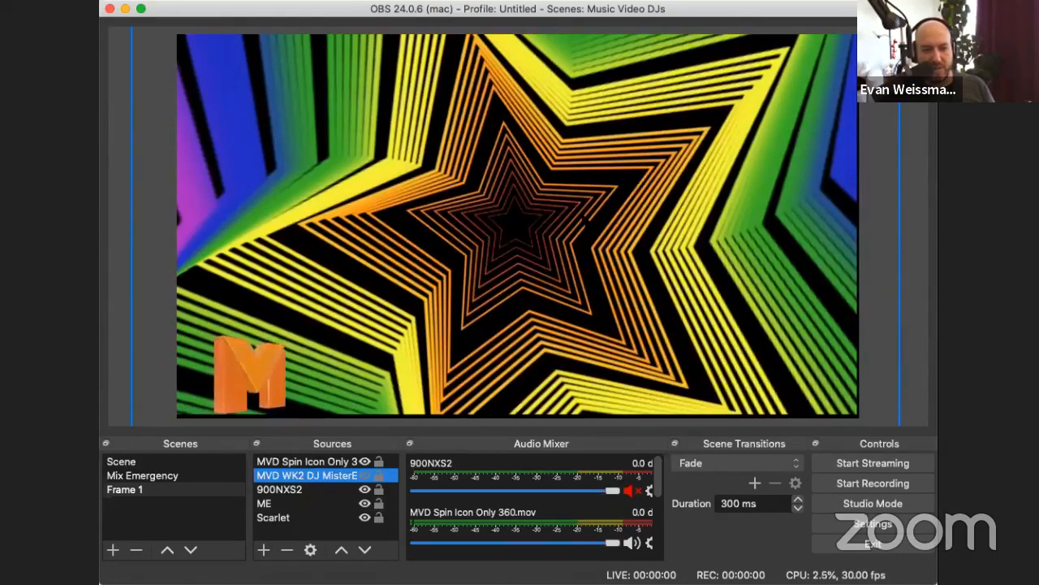
# Step: Remove the ME source from the Frame 1 scene
pyautogui.click(283, 505)
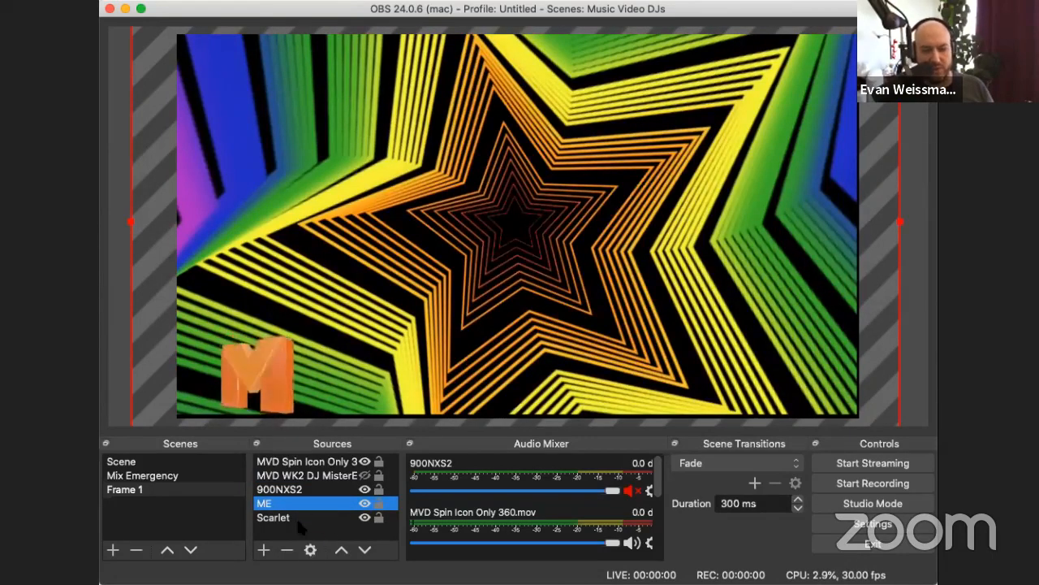
pyautogui.click(286, 550)
pyautogui.click(608, 311)
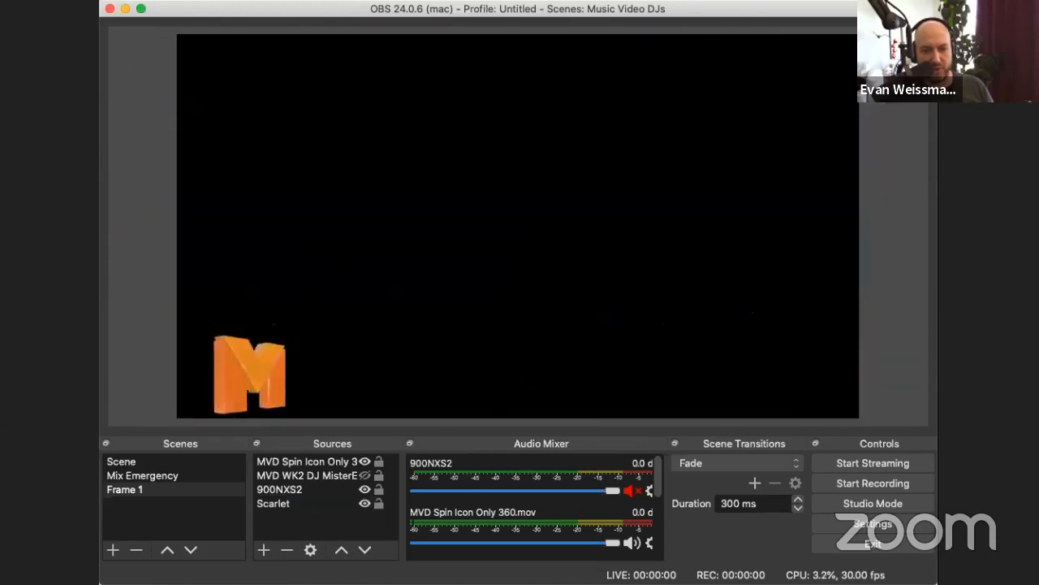
# Step: Add a Video Capture Device source named MixEmergency to the Frame 1 scene
pyautogui.click(262, 551)
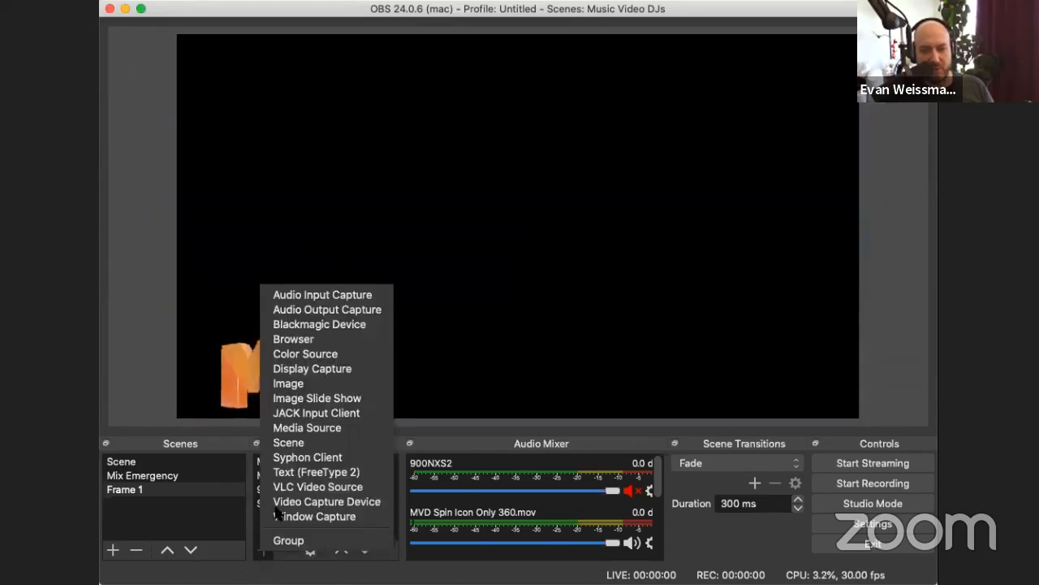
pyautogui.click(332, 502)
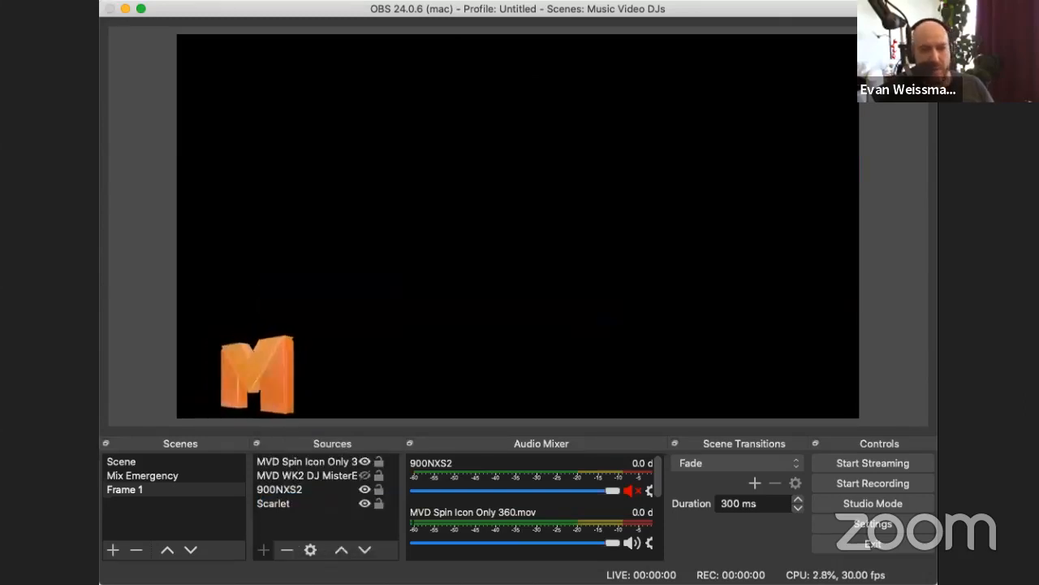
pyautogui.press('Return')
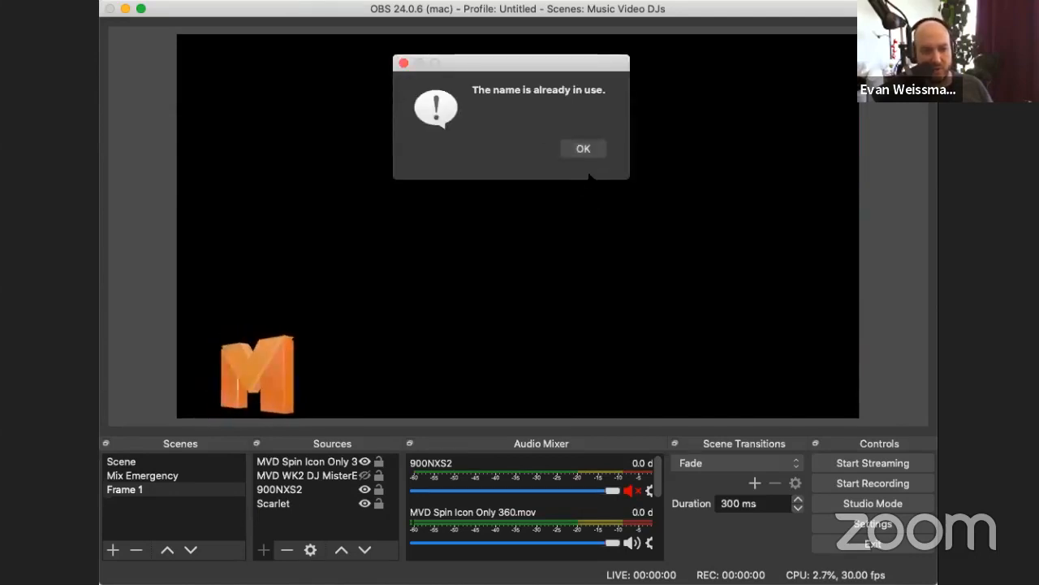
pyautogui.click(585, 149)
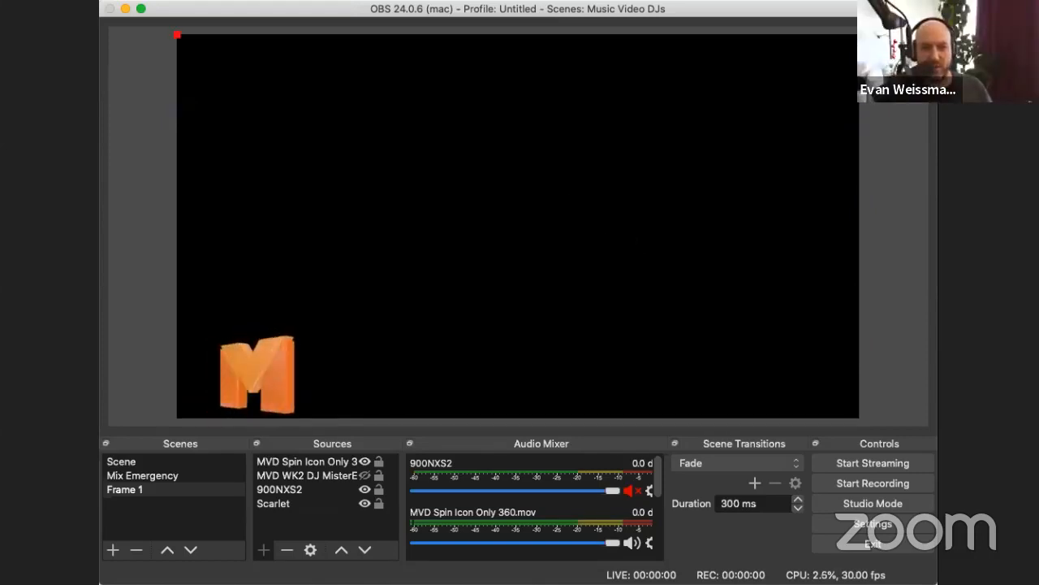
pyautogui.press('Return')
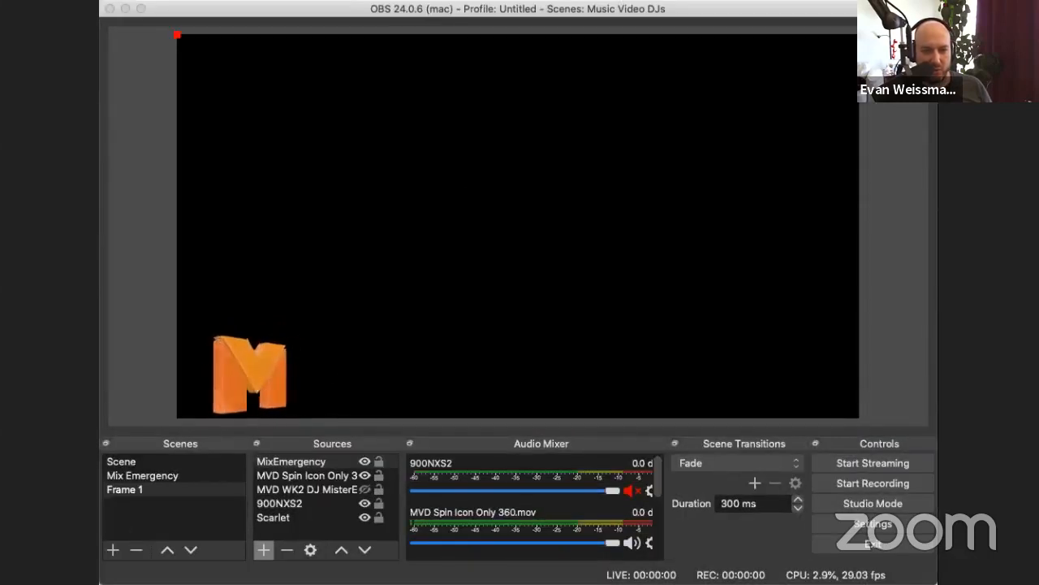
# Step: Look through the options in the MixEmergency capture source's properties and close them
pyautogui.click(327, 366)
pyautogui.click(370, 379)
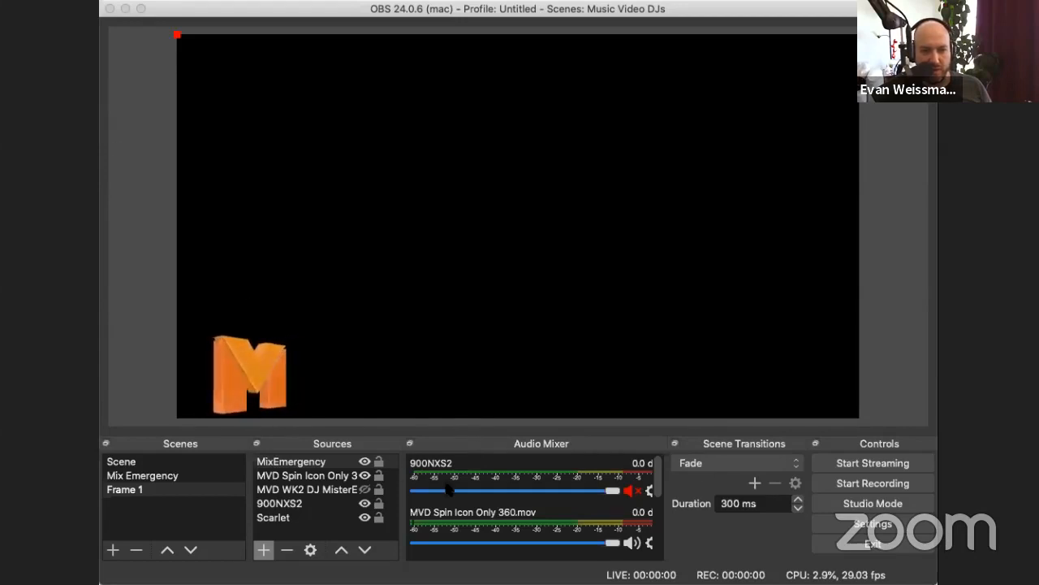
pyautogui.click(285, 347)
pyautogui.click(661, 426)
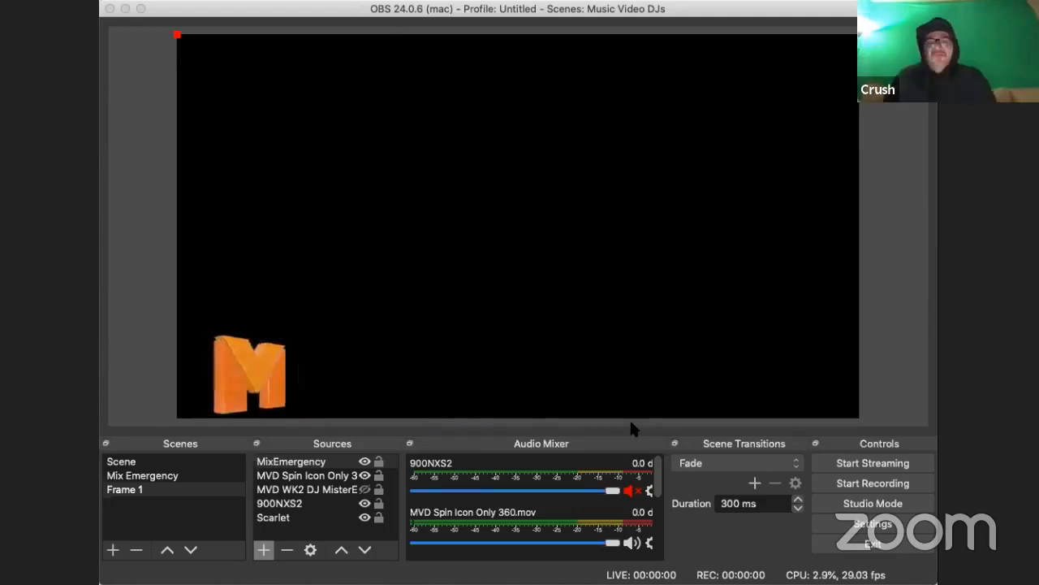
pyautogui.click(640, 423)
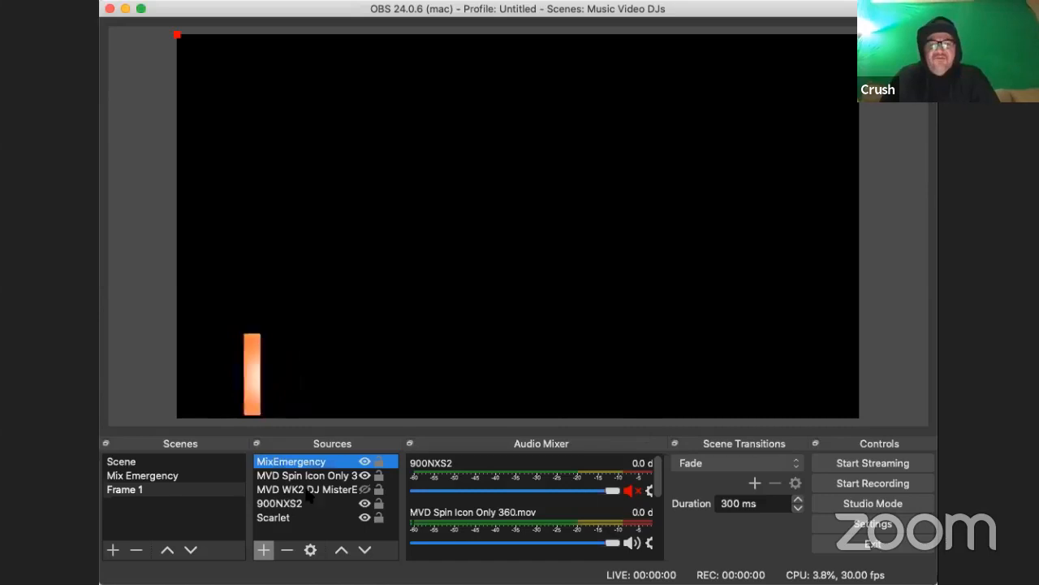
# Step: Remove the MixEmergency video capture source from the Frame 1 scene
pyautogui.click(287, 549)
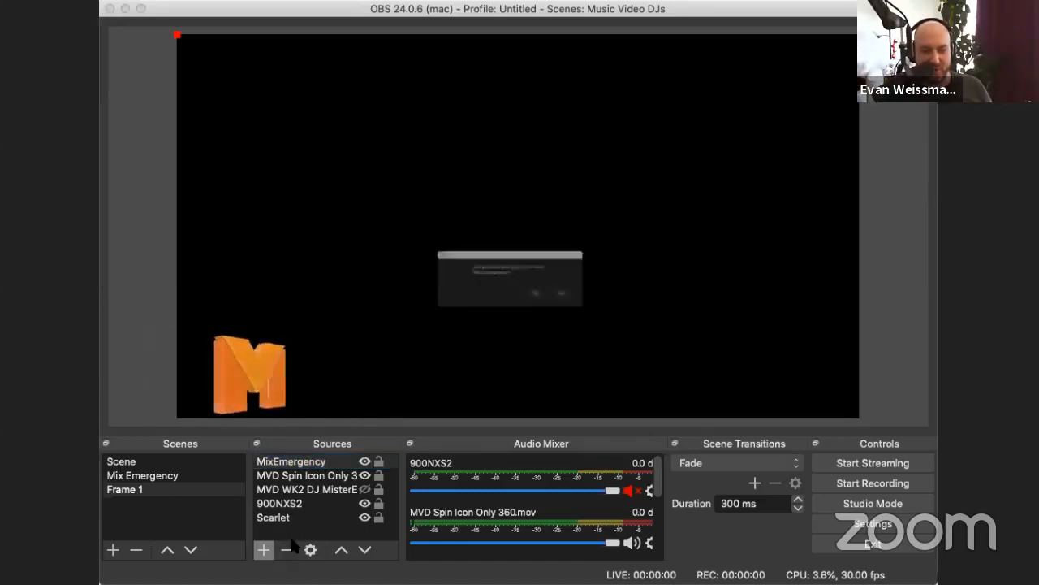
pyautogui.click(624, 311)
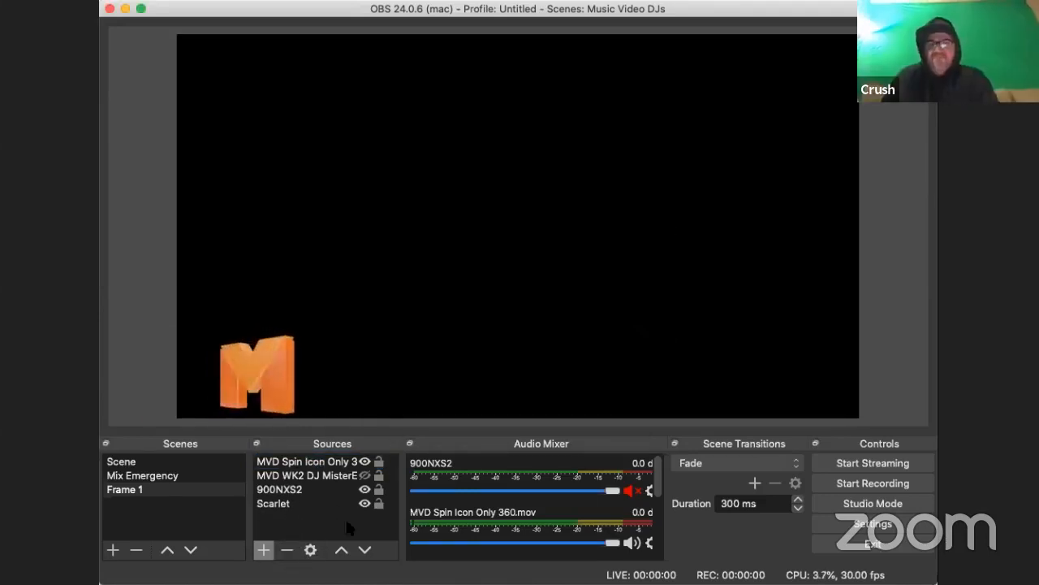
# Step: Add a Syphon Client source named MixE to the Frame 1 scene
pyautogui.click(262, 550)
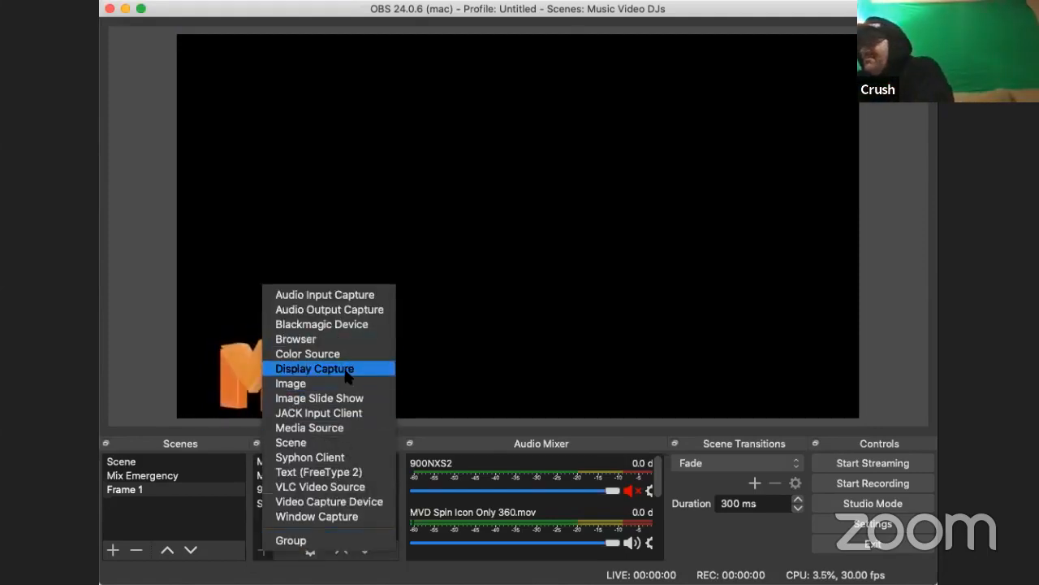
pyautogui.click(323, 457)
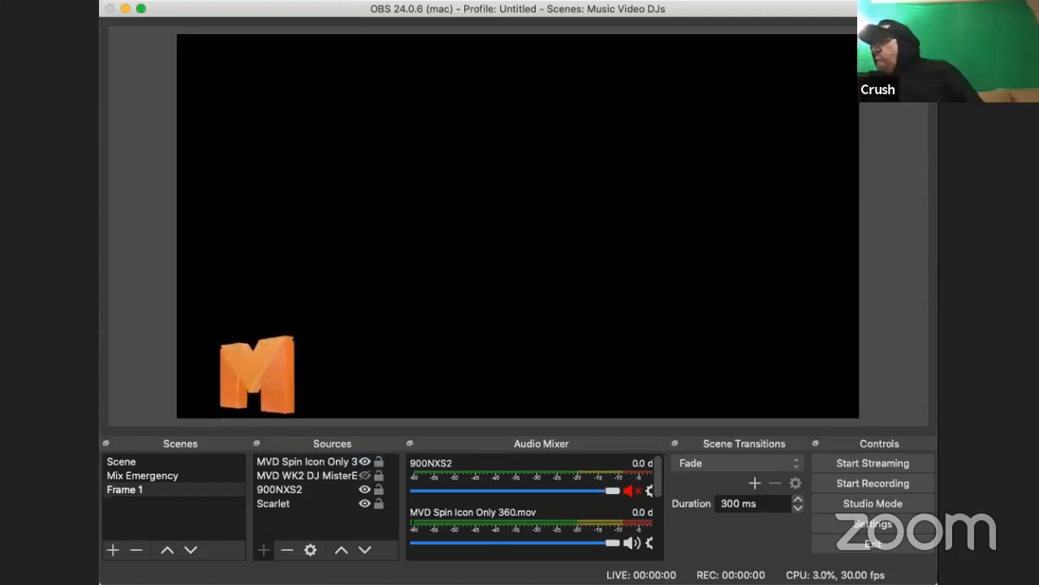
pyautogui.press('Return')
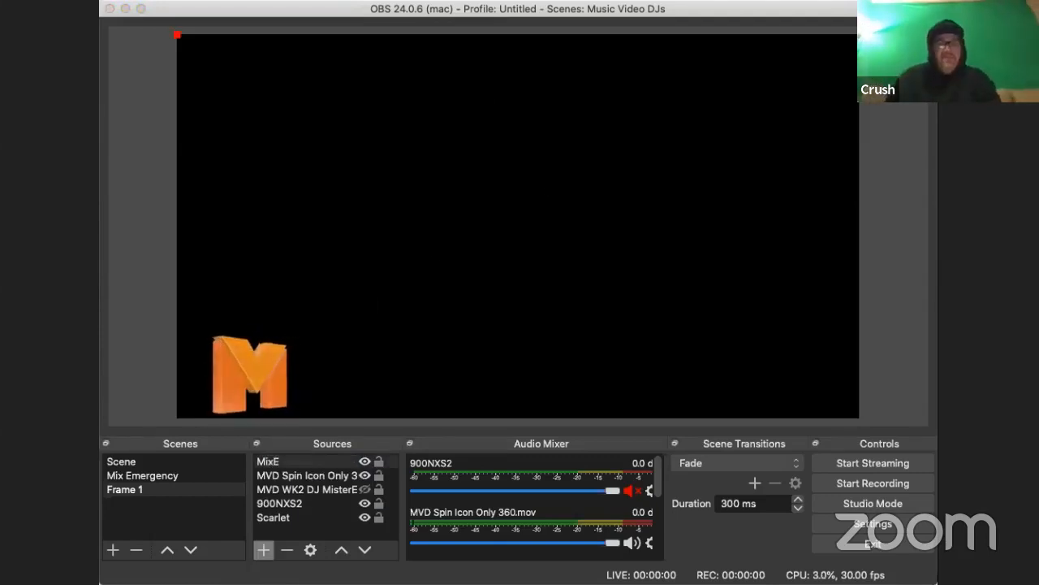
# Step: Set the MixE Syphon source's input to [MixEmergency] Output and accept its properties
pyautogui.click(376, 313)
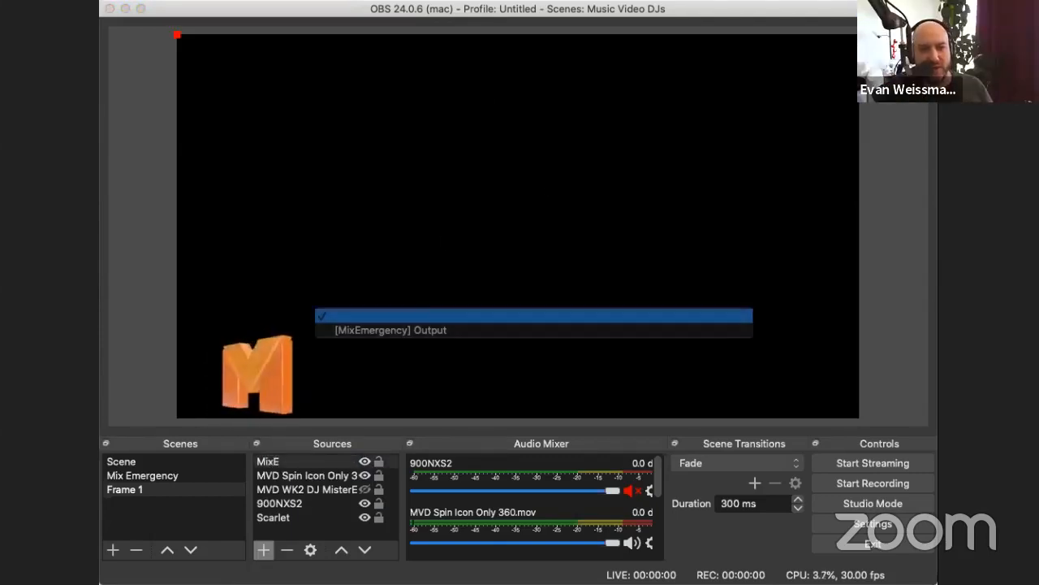
pyautogui.click(375, 315)
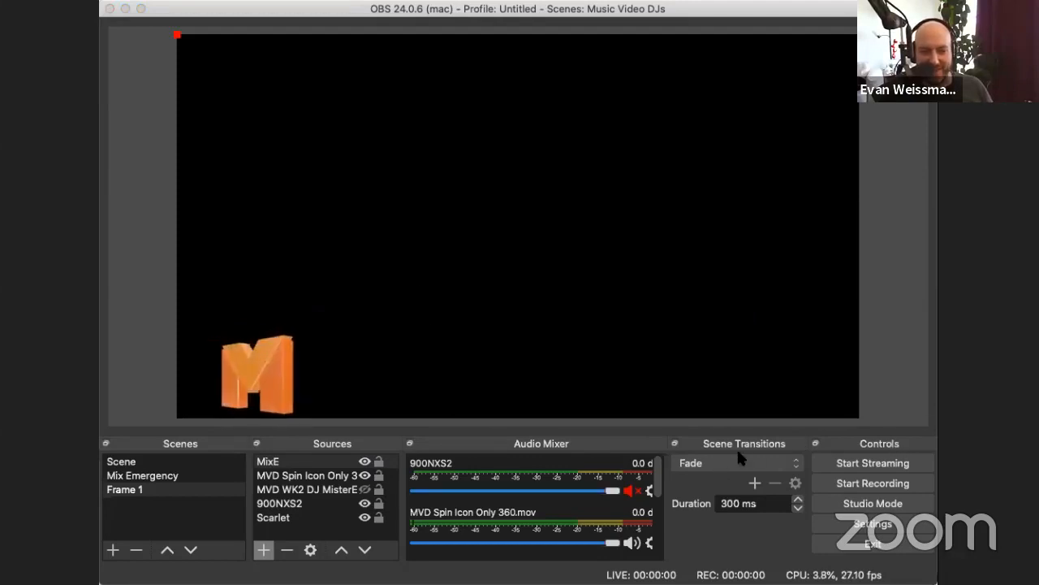
pyautogui.press('super+Tab')
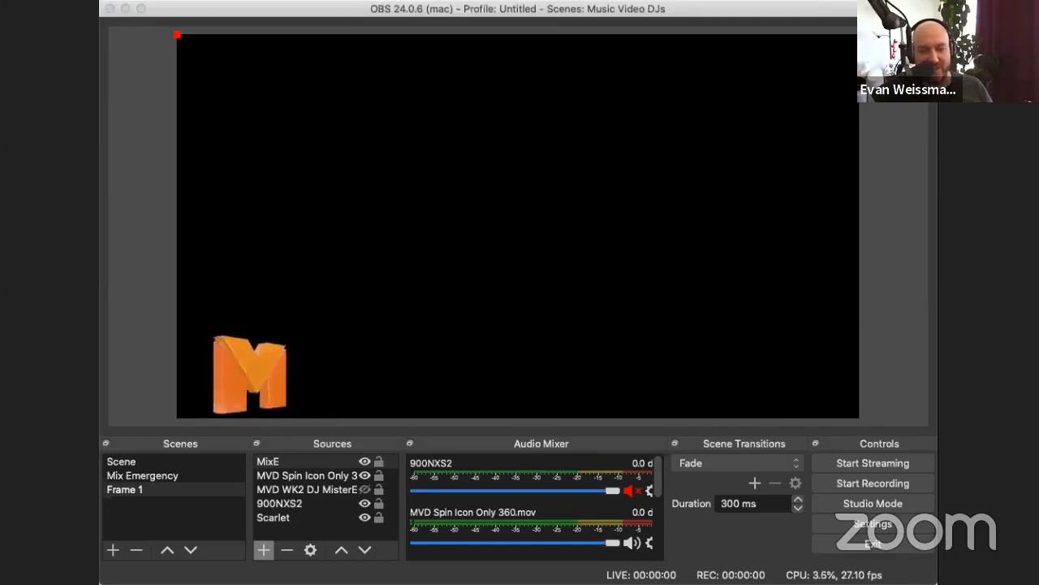
pyautogui.click(378, 318)
pyautogui.click(377, 331)
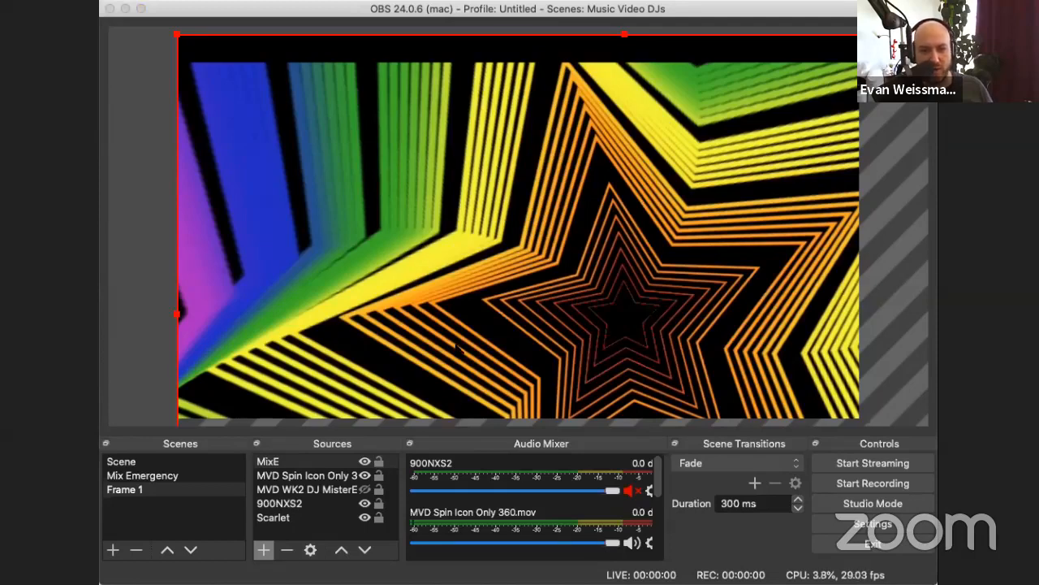
pyautogui.click(749, 488)
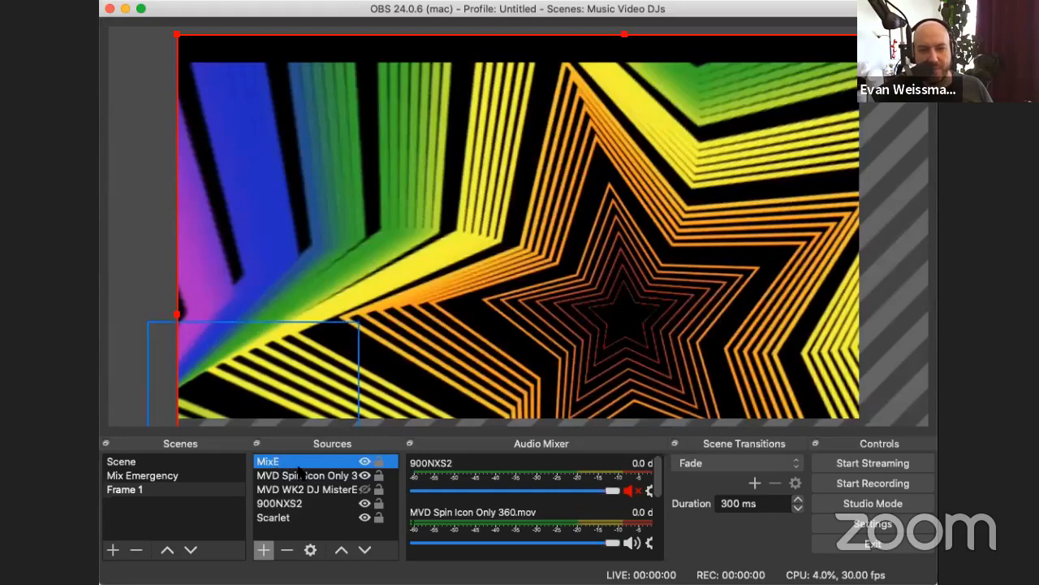
# Step: Transform the MixE source so that its picture fits the whole preview canvas
pyautogui.click(639, 193)
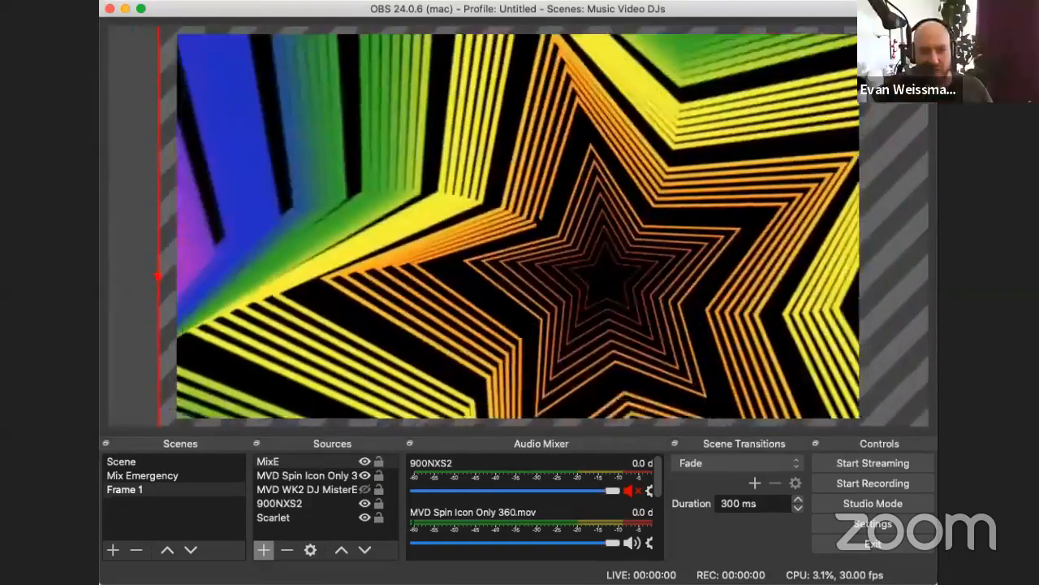
pyautogui.moveTo(583, 234); pyautogui.dragTo(537, 217)
pyautogui.rightClick(537, 218)
pyautogui.click(460, 155)
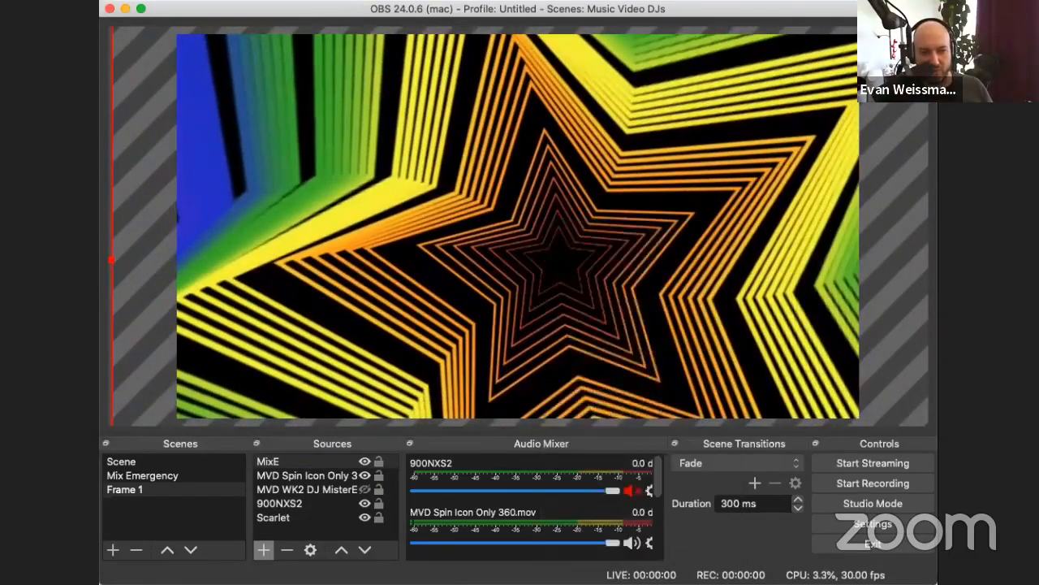
pyautogui.rightClick(456, 138)
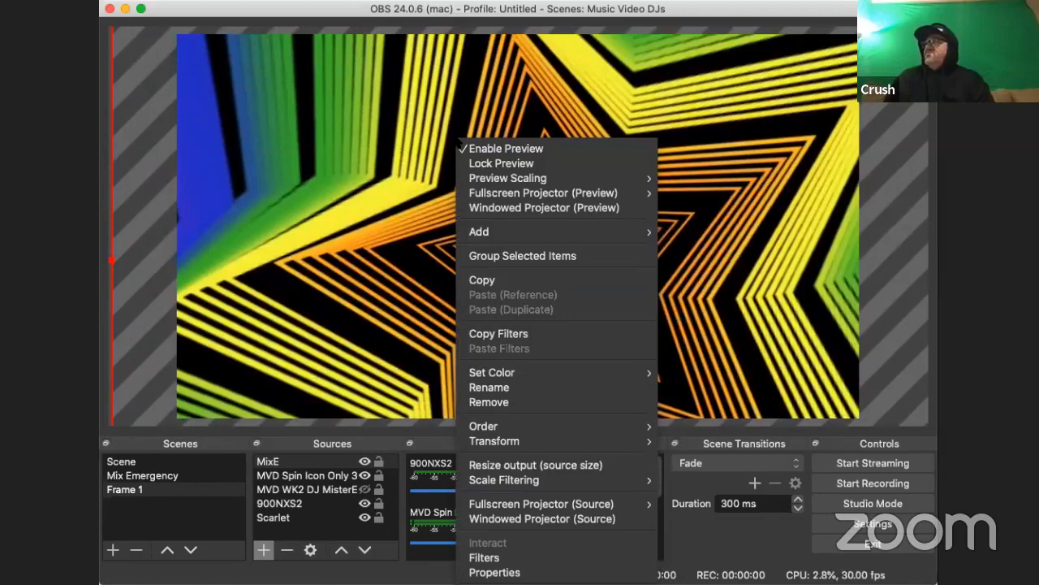
pyautogui.moveTo(641, 444)
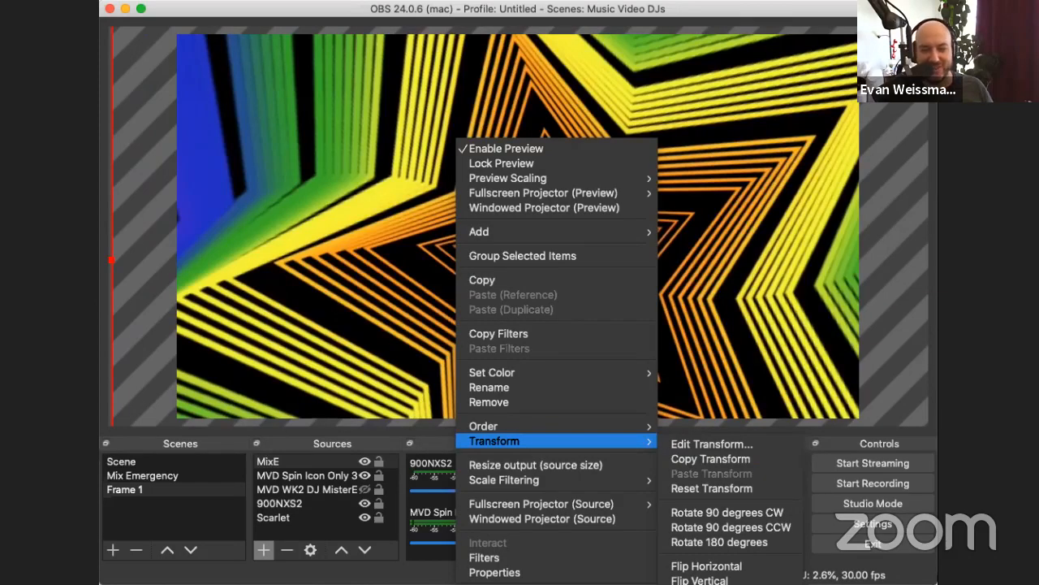
pyautogui.click(704, 584)
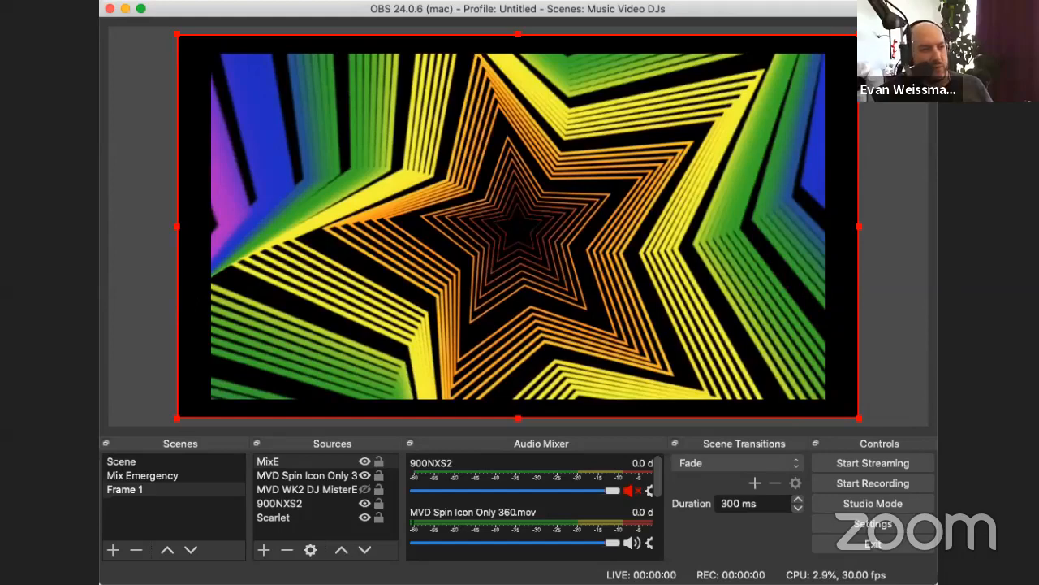
# Step: Switch to the MixEmergency preferences and look through the Sharing, General and Advanced settings for output options
pyautogui.press('super+Tab')
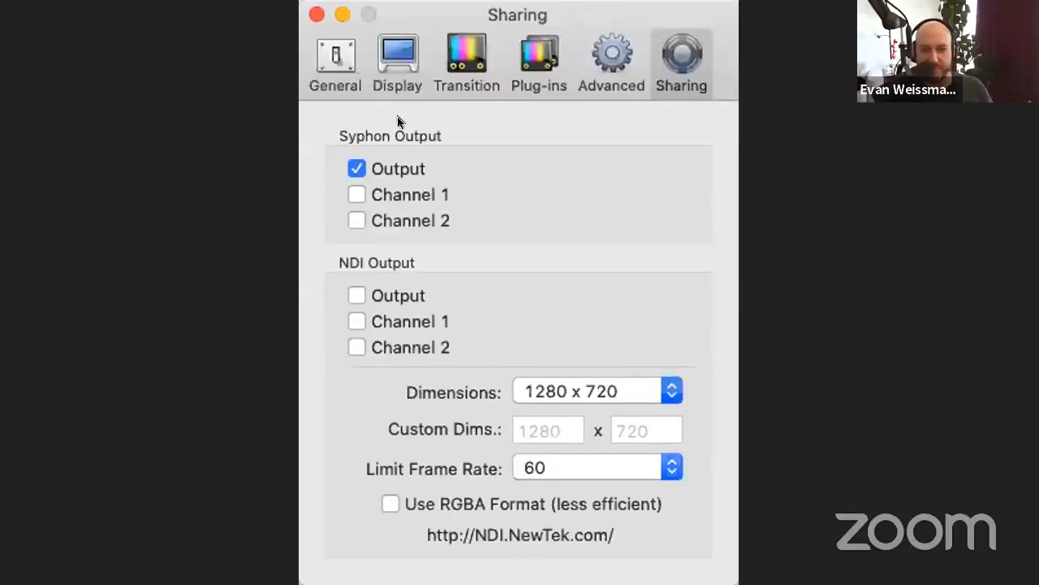
pyautogui.click(335, 61)
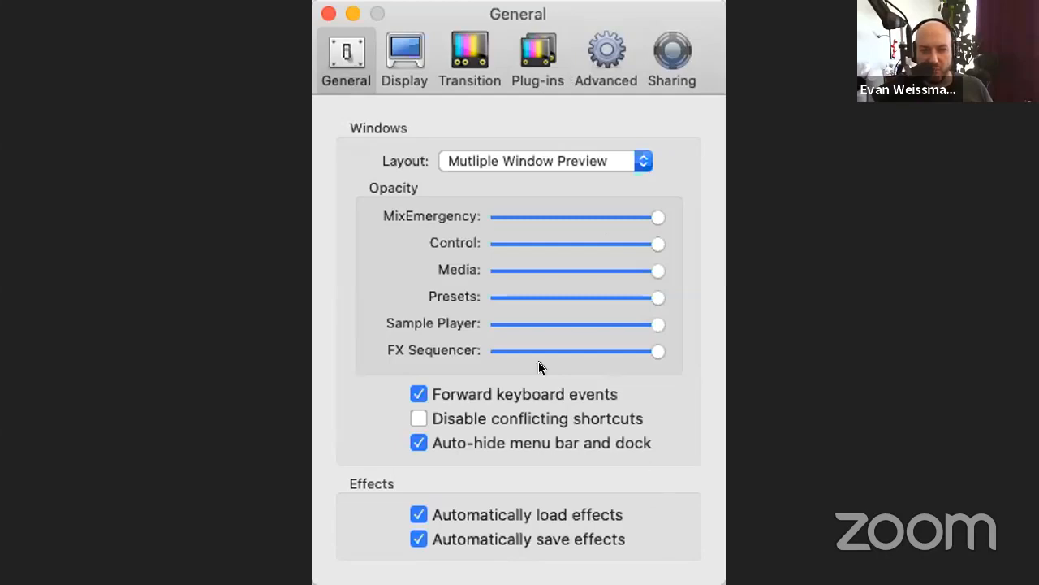
pyautogui.click(671, 51)
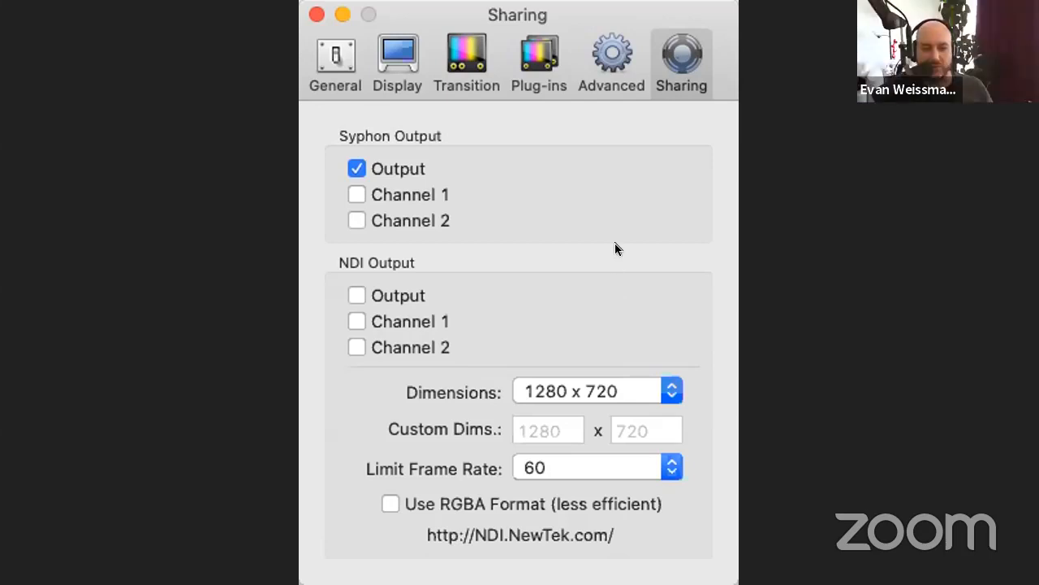
pyautogui.click(602, 41)
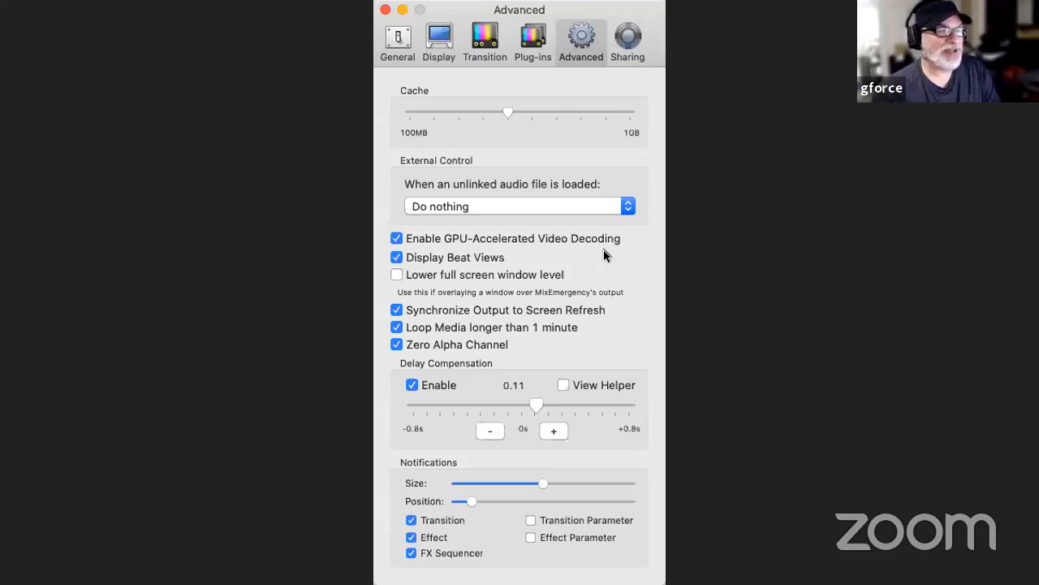
# Step: Enable Use Advanced Output in MixEmergency's Display preferences and open its configuration
pyautogui.click(429, 35)
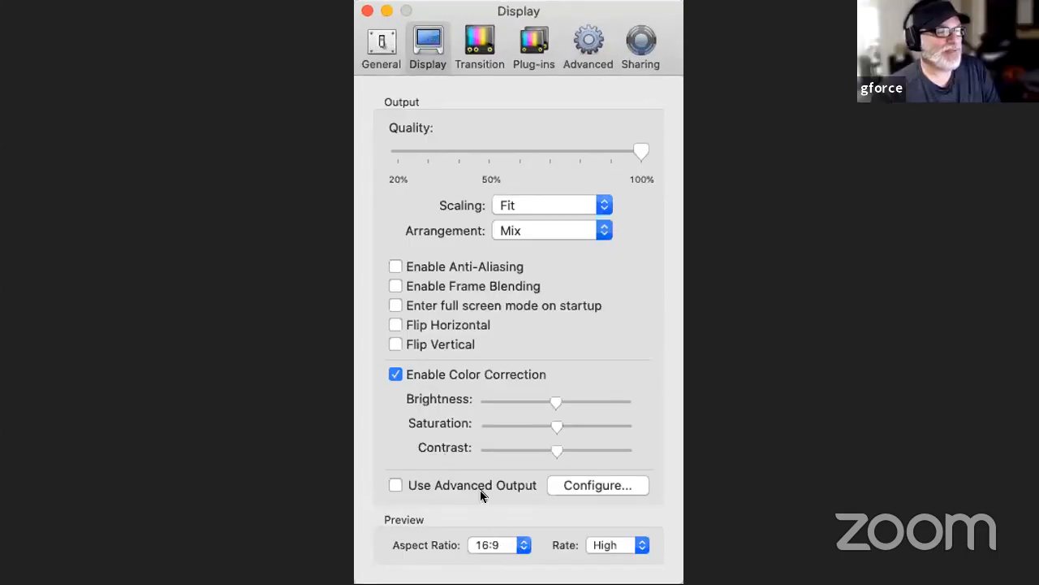
pyautogui.click(467, 485)
pyautogui.click(571, 485)
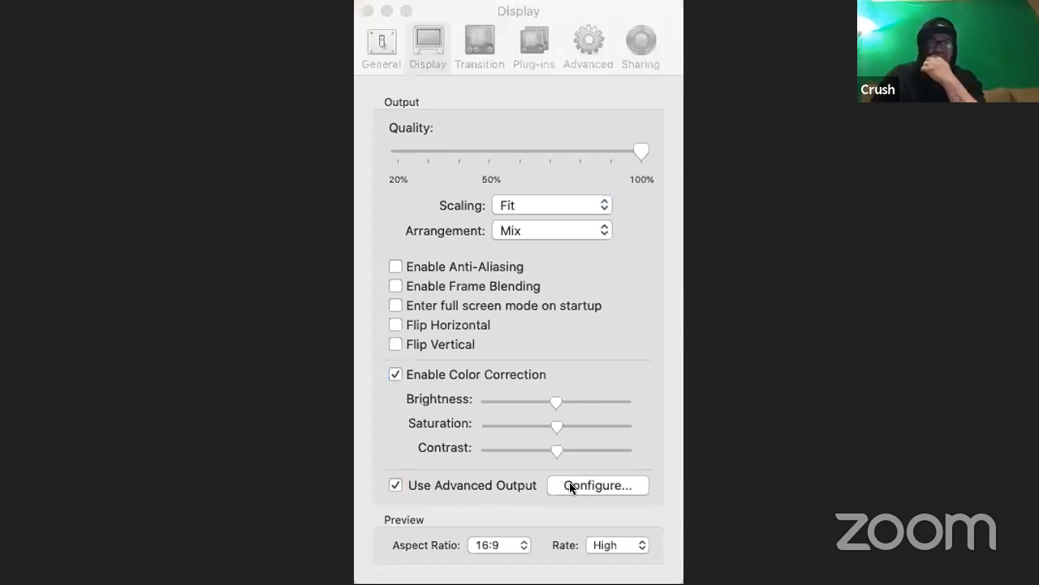
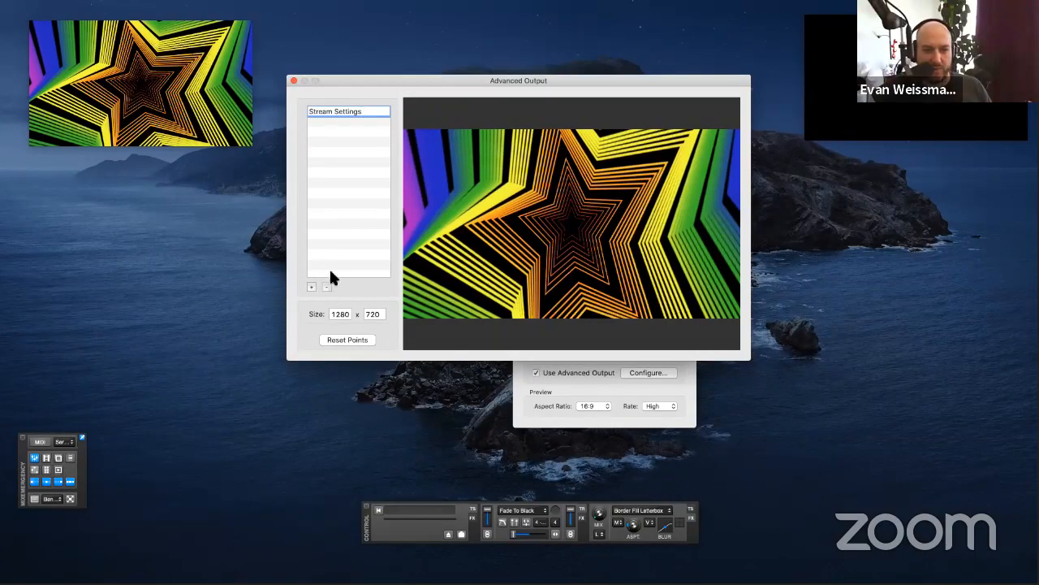
# Step: Close the Advanced Output configuration and show MixEmergency's Sharing preferences
pyautogui.press('Return')
pyautogui.click(293, 81)
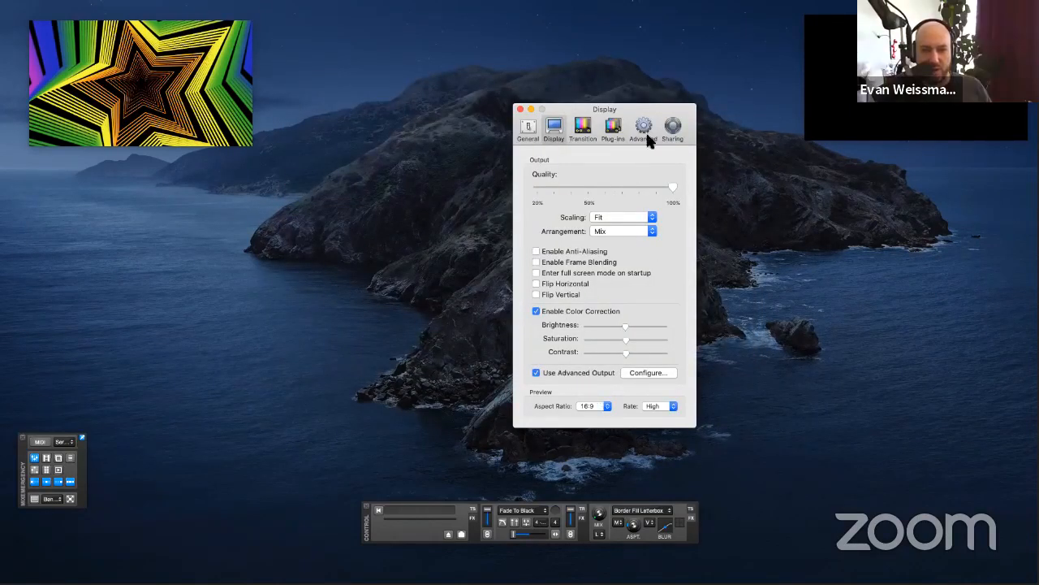
pyautogui.click(672, 130)
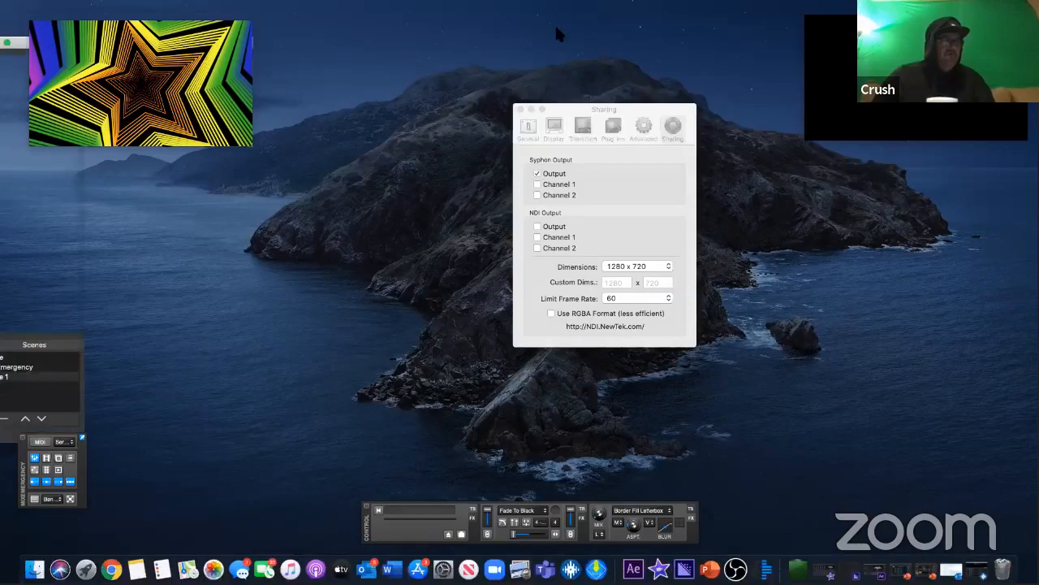
# Step: Switch to OBS and arrange its window beside the MixEmergency Sharing preferences so that both can be seen
pyautogui.moveTo(557, 31); pyautogui.dragTo(437, 63)
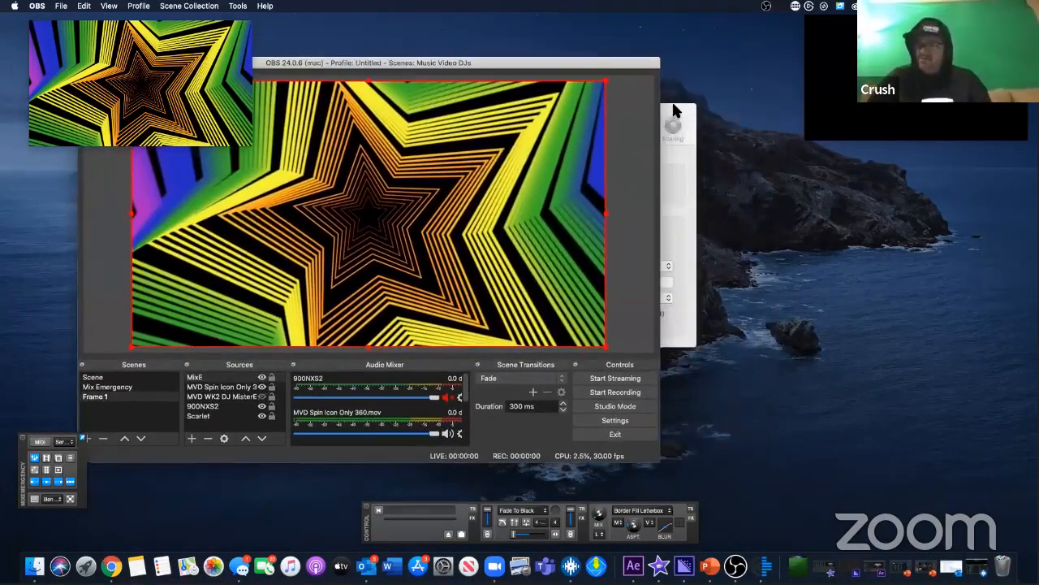
pyautogui.moveTo(678, 106); pyautogui.dragTo(918, 172)
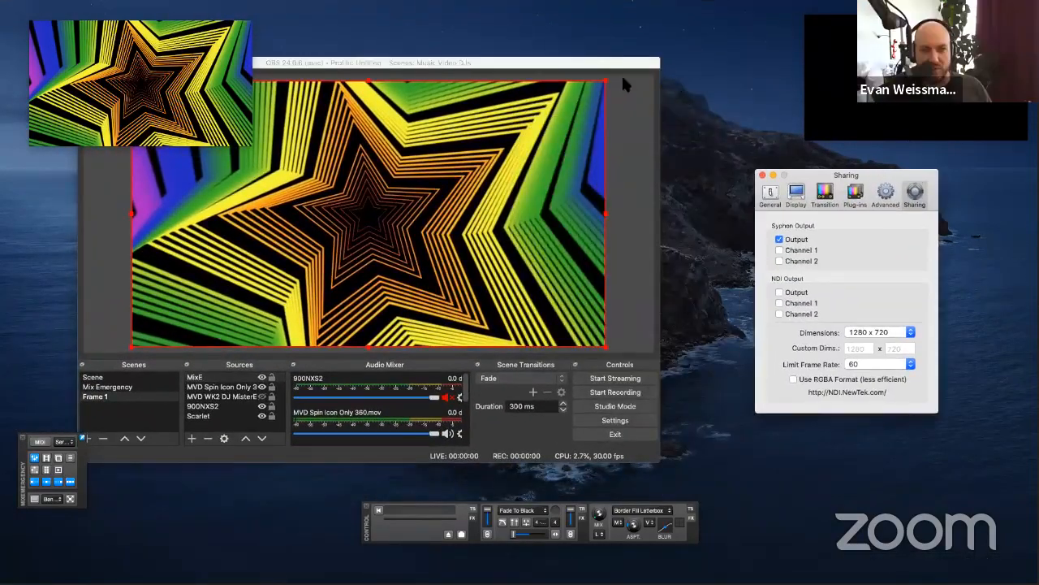
pyautogui.moveTo(607, 68); pyautogui.dragTo(707, 61)
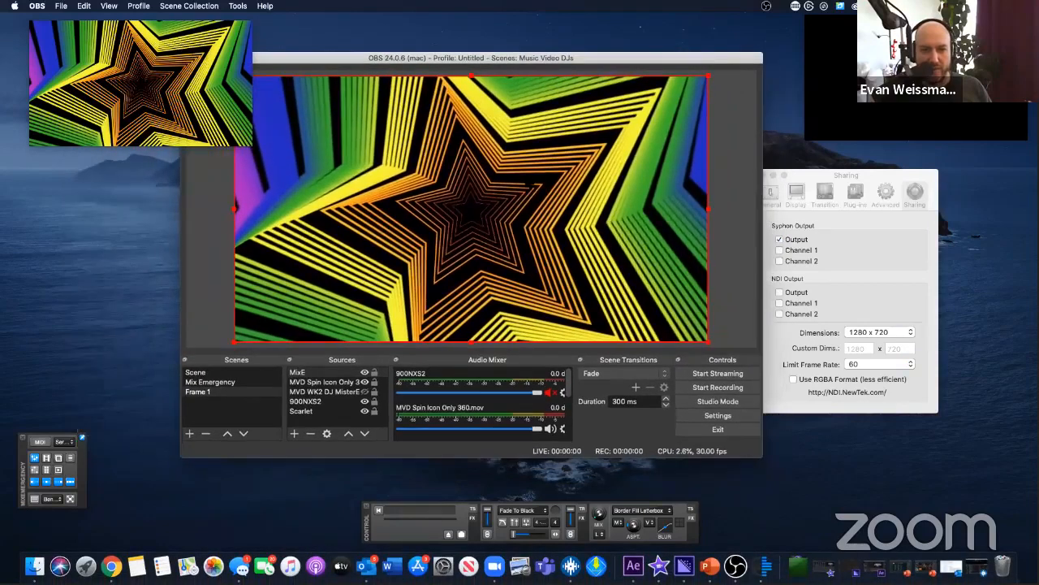
# Step: Remove the MixE source from the Frame 1 scene
pyautogui.click(297, 372)
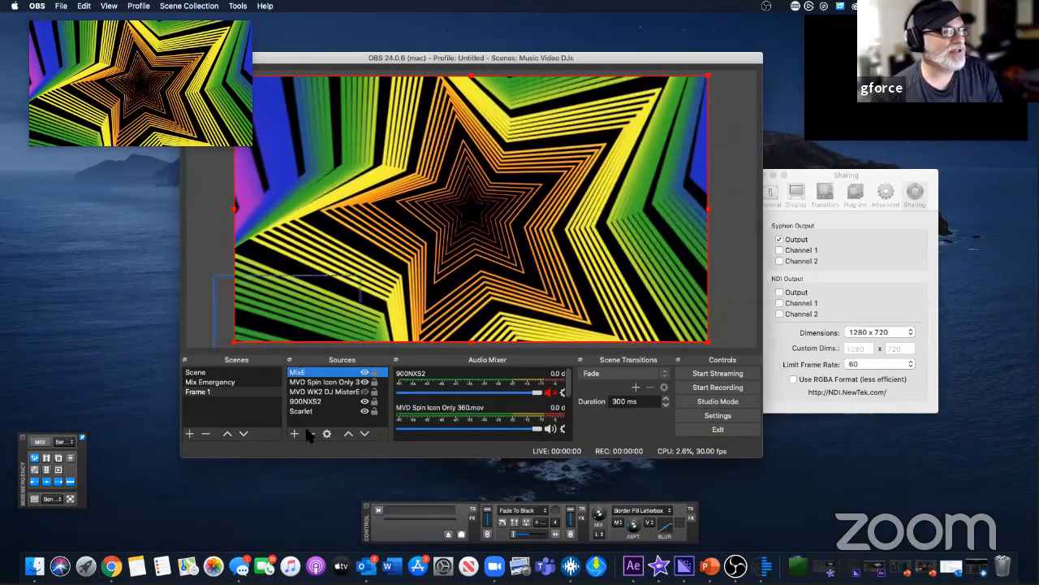
pyautogui.click(311, 434)
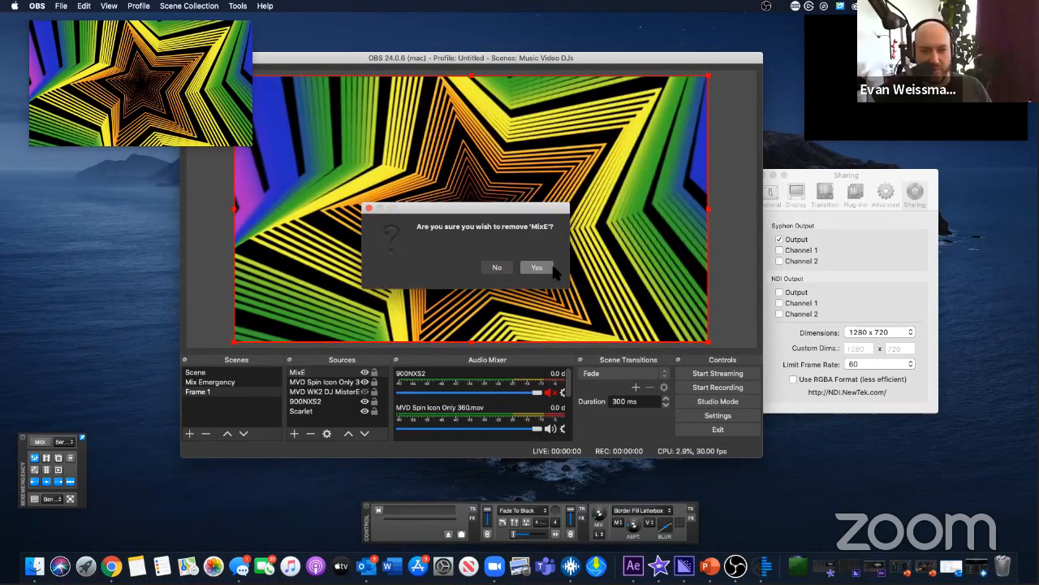
pyautogui.click(552, 262)
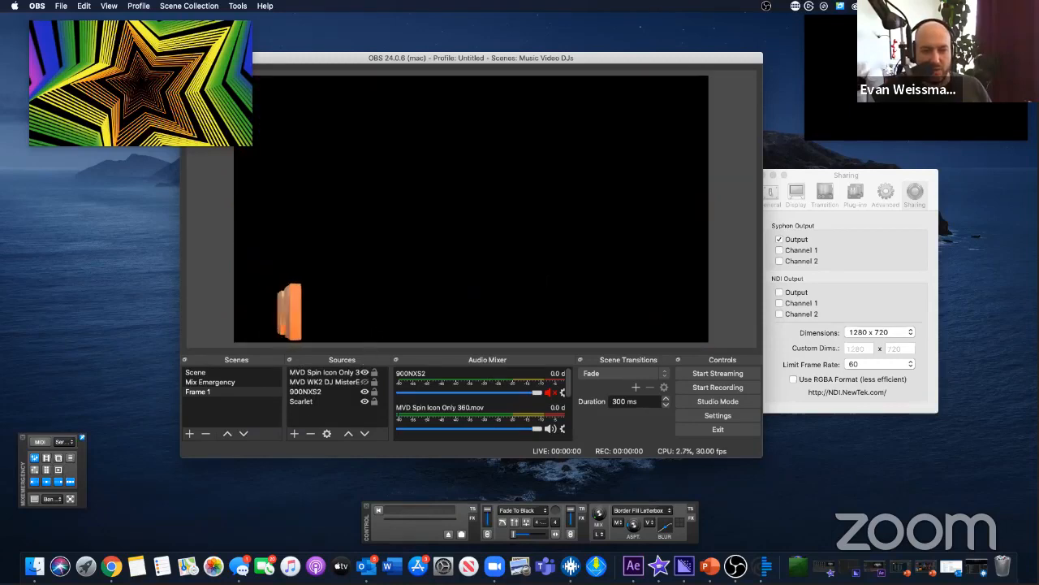
# Step: Add a new Syphon source named MixEm with [MixEmergency] Output as its input and accept its properties
pyautogui.click(294, 433)
pyautogui.click(330, 370)
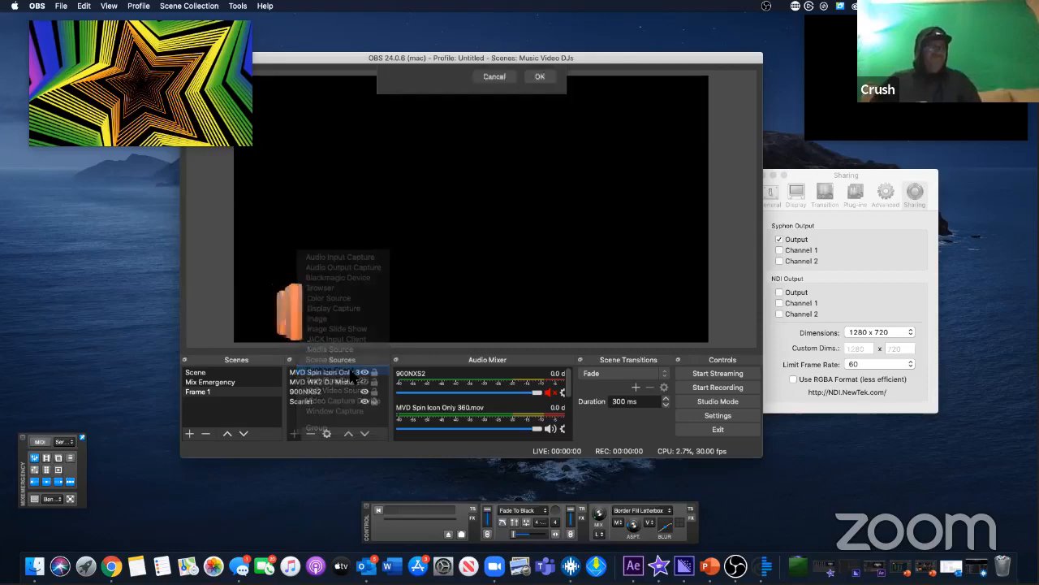
pyautogui.write('MixEm')
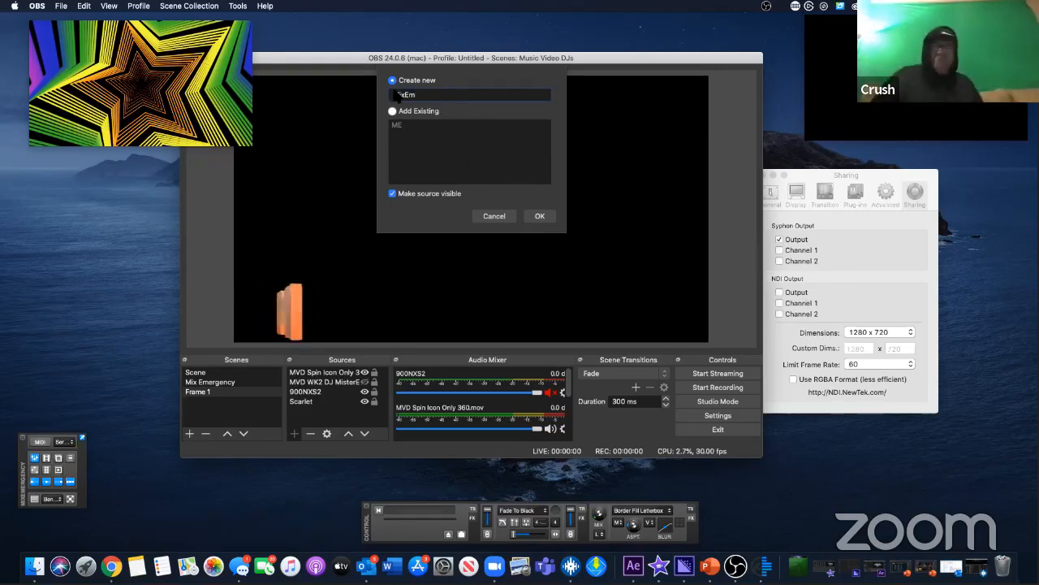
pyautogui.click(540, 216)
pyautogui.click(394, 271)
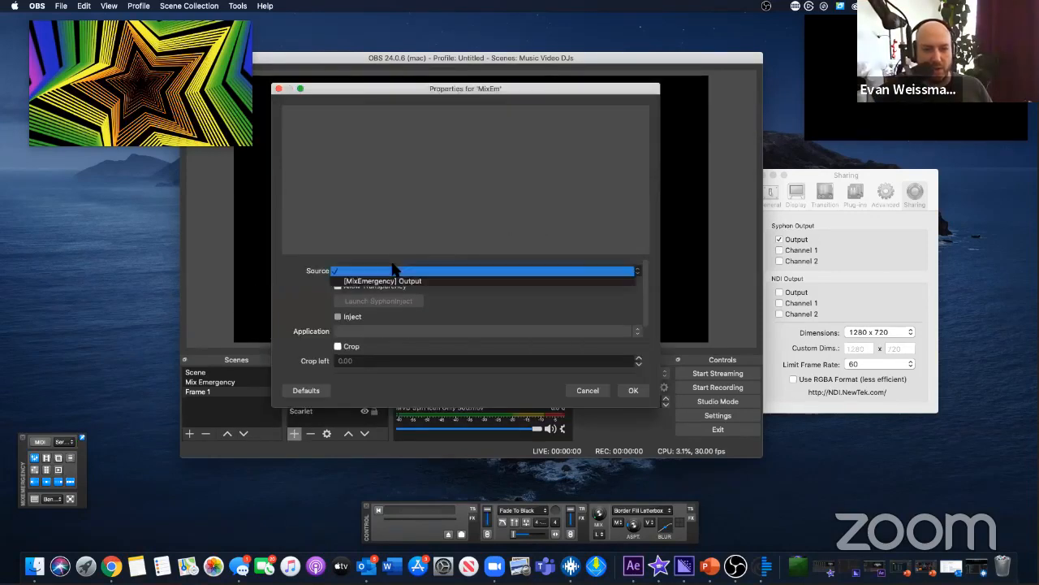
pyautogui.click(395, 282)
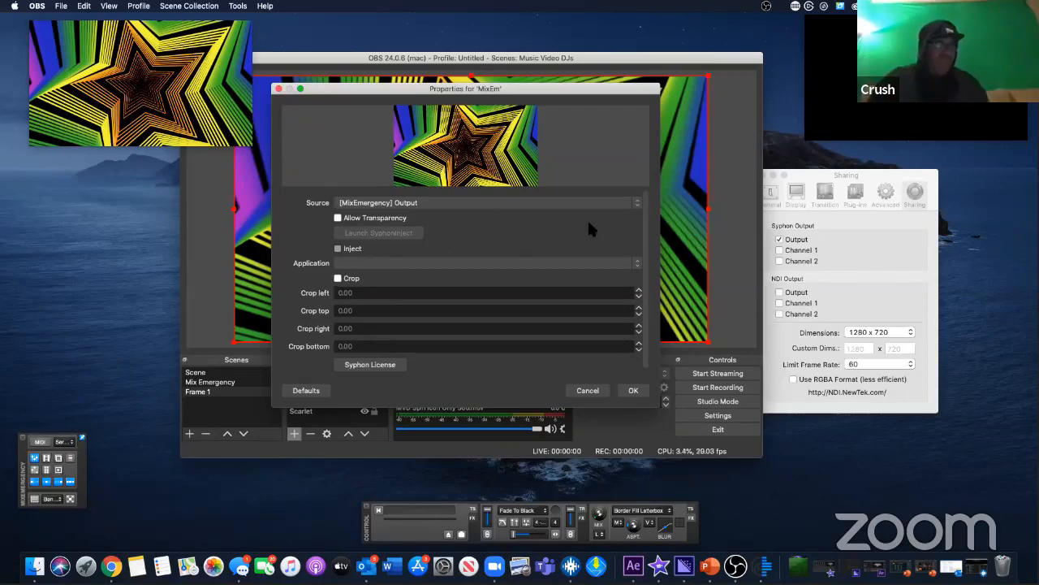
pyautogui.click(634, 391)
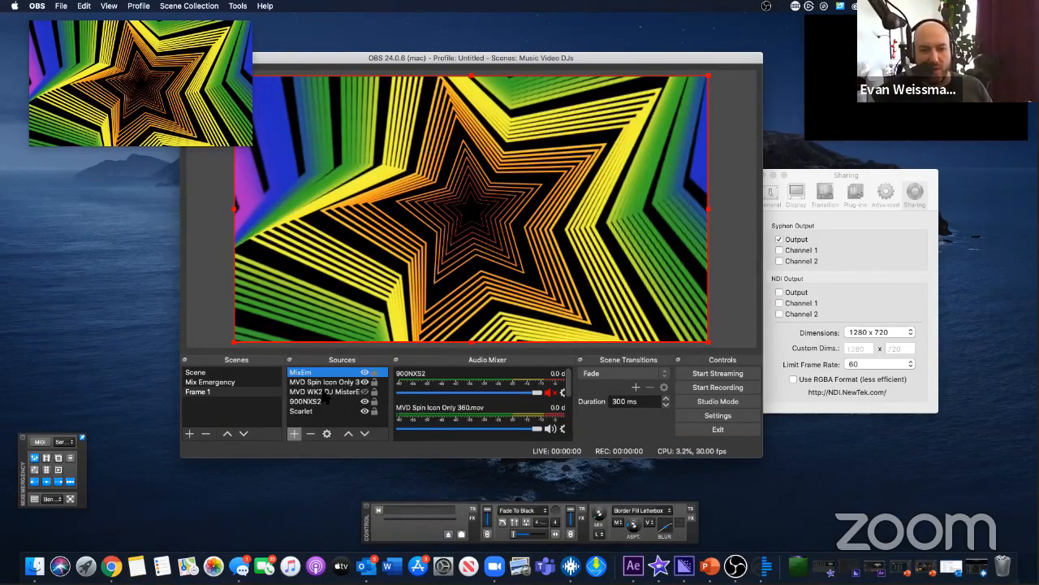
# Step: Reorder the sources so that the MVD Spin Icon Only 360 logo sits above MixEm
pyautogui.moveTo(315, 315); pyautogui.dragTo(289, 293)
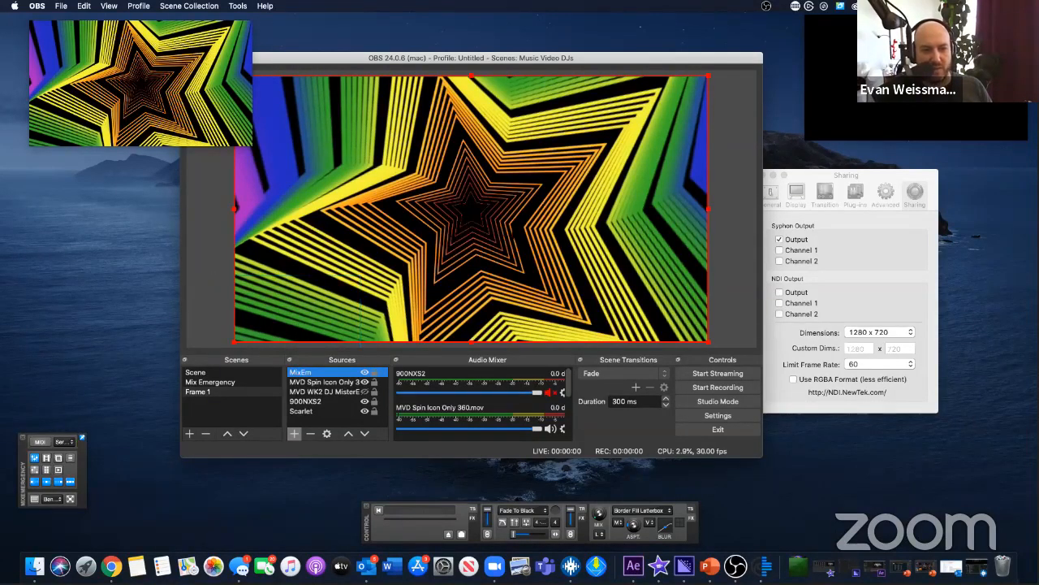
pyautogui.moveTo(294, 320); pyautogui.dragTo(295, 323)
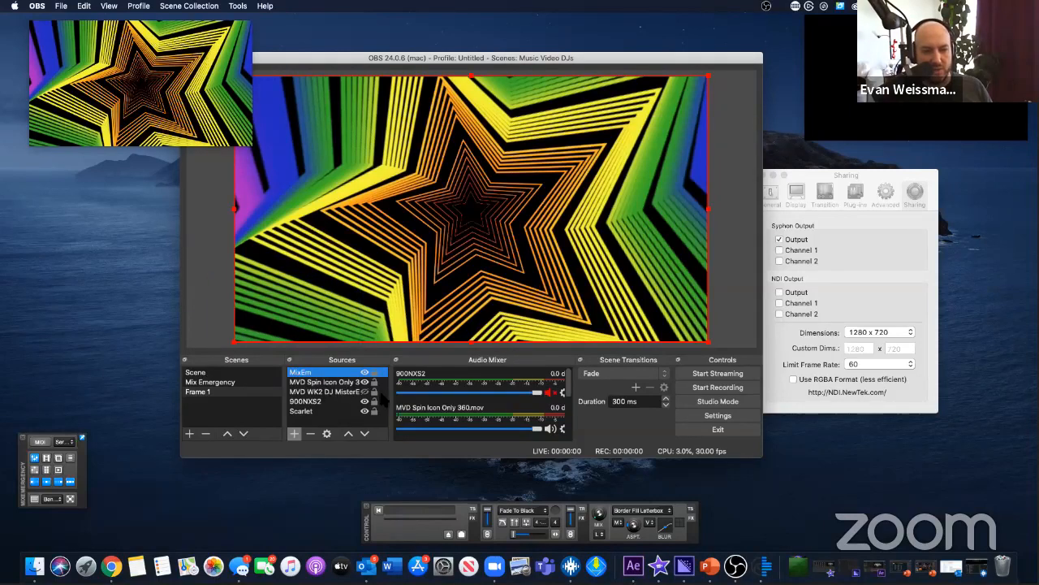
pyautogui.moveTo(330, 381)
pyautogui.mouseDown()
pyautogui.moveTo(318, 361)
pyautogui.moveTo(313, 388)
pyautogui.mouseUp()
pyautogui.click(311, 371)
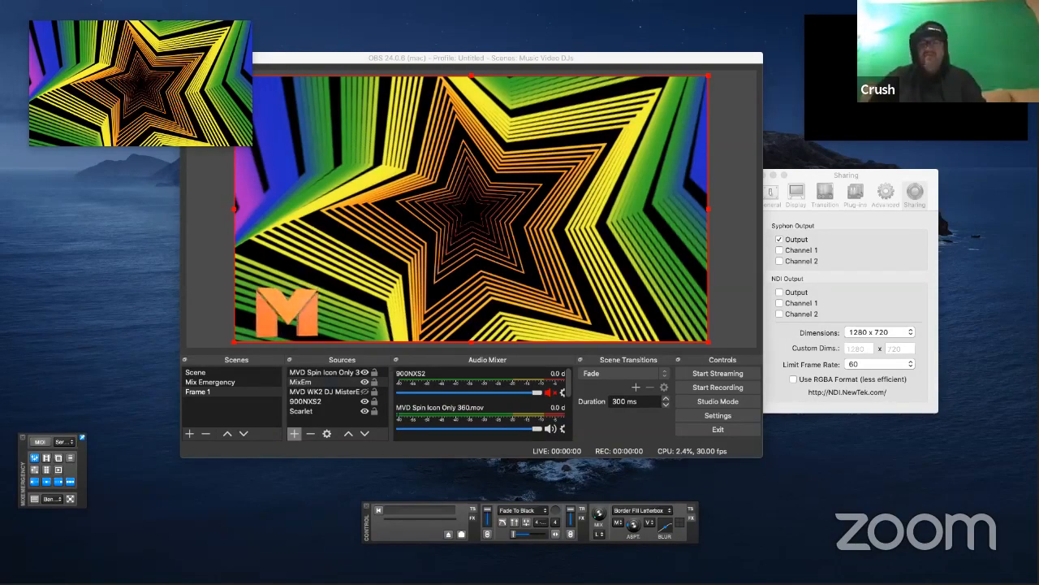
# Step: Try adding the DJMisterE Seamless Loop Alpha AE HAP.mov video file to the Frame 1 scene
pyautogui.moveTo(167, 197); pyautogui.dragTo(517, 270)
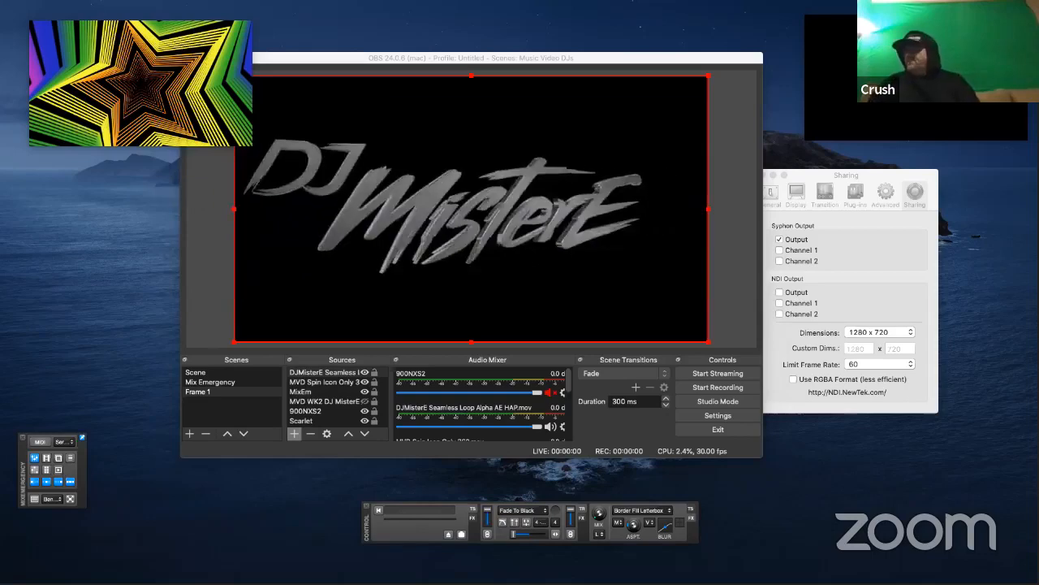
pyautogui.click(436, 244)
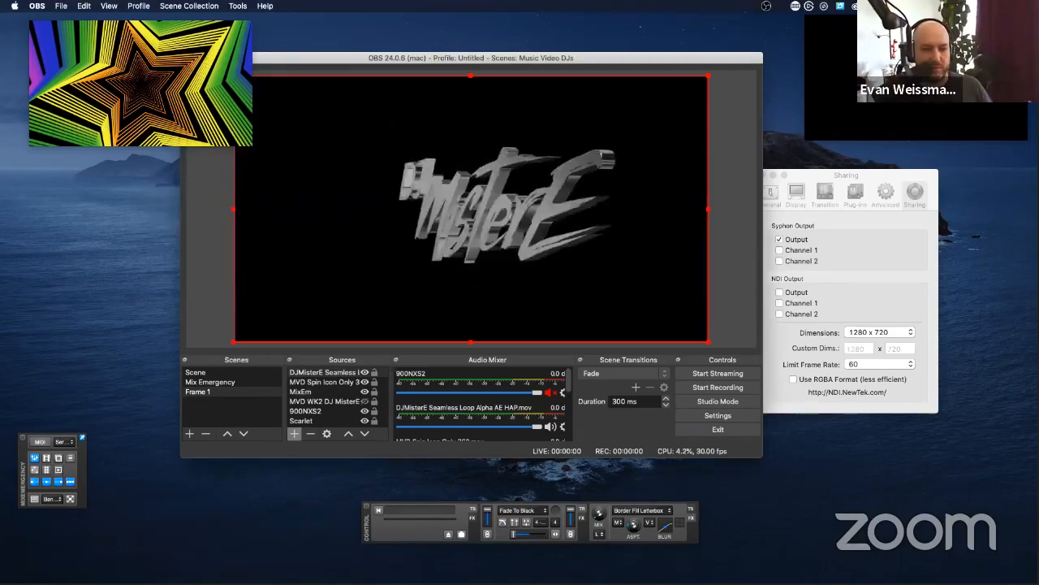
pyautogui.rightClick(437, 244)
pyautogui.click(420, 252)
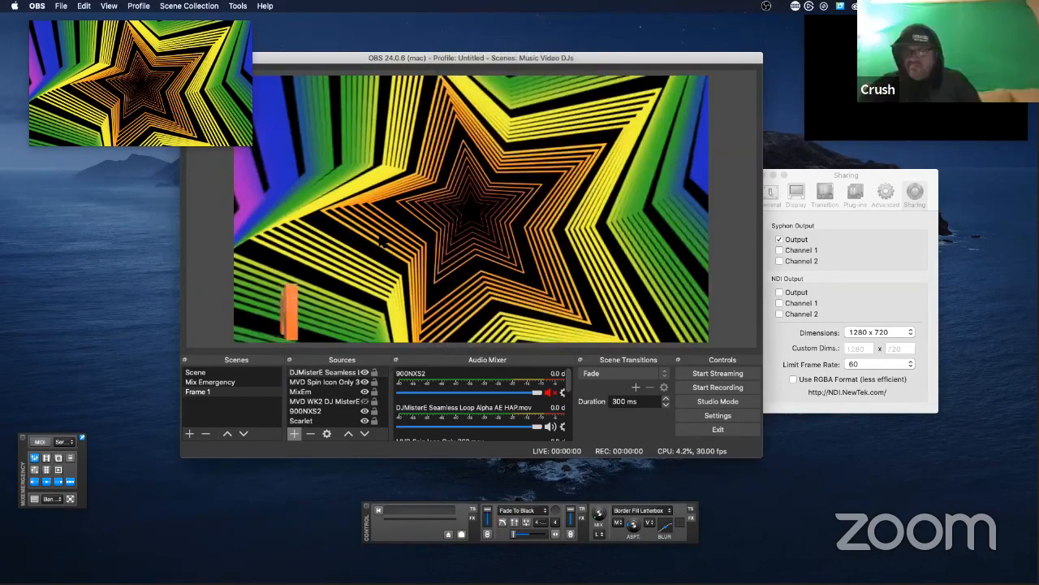
# Step: Check the DJMisterE Seamless Loop Alpha AE HAP.mov source's properties without changing them and remove the source from the scene
pyautogui.click(333, 373)
pyautogui.doubleClick(329, 371)
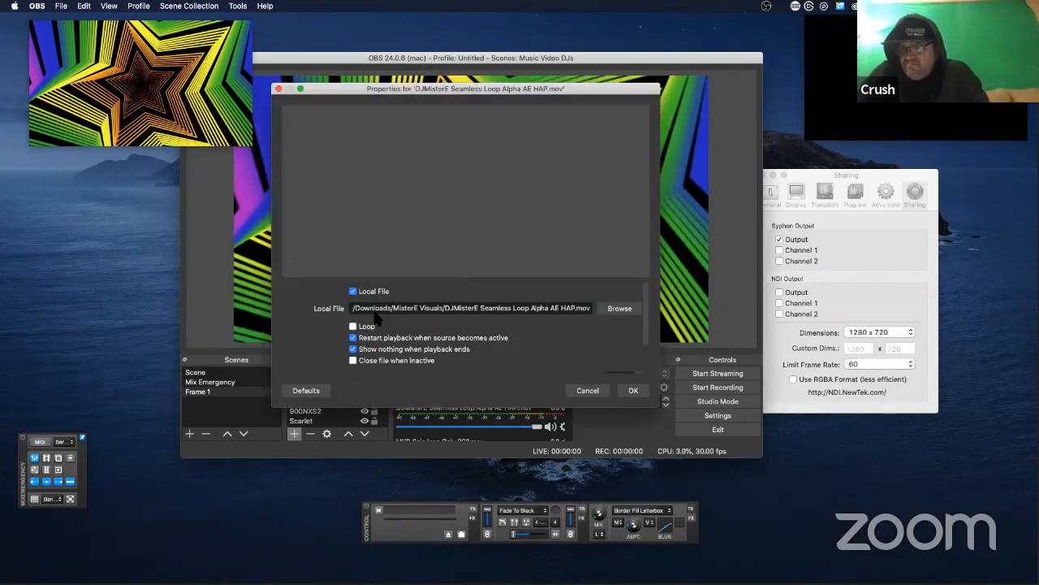
pyautogui.click(591, 391)
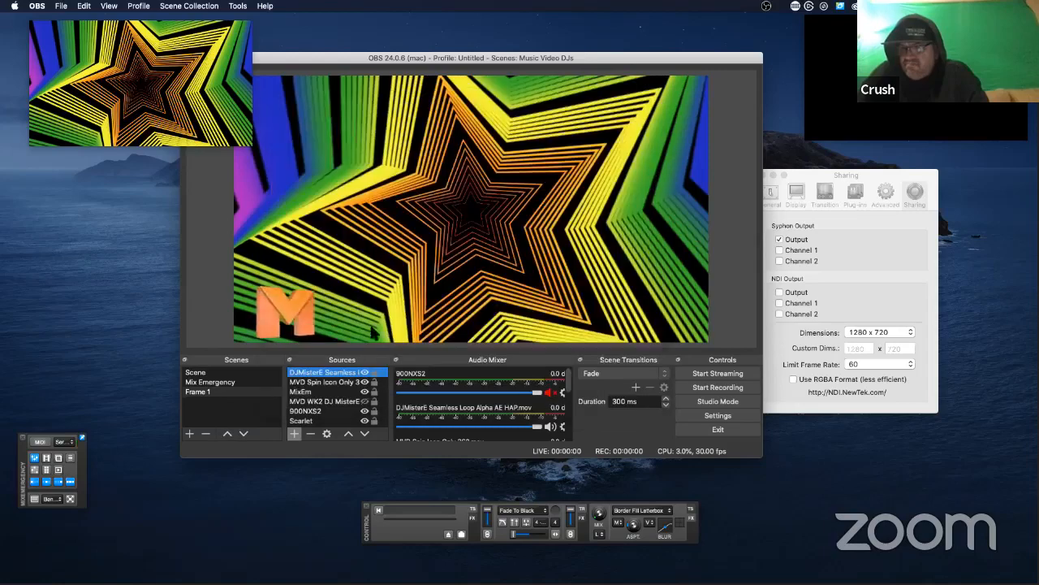
pyautogui.click(311, 433)
pyautogui.click(546, 267)
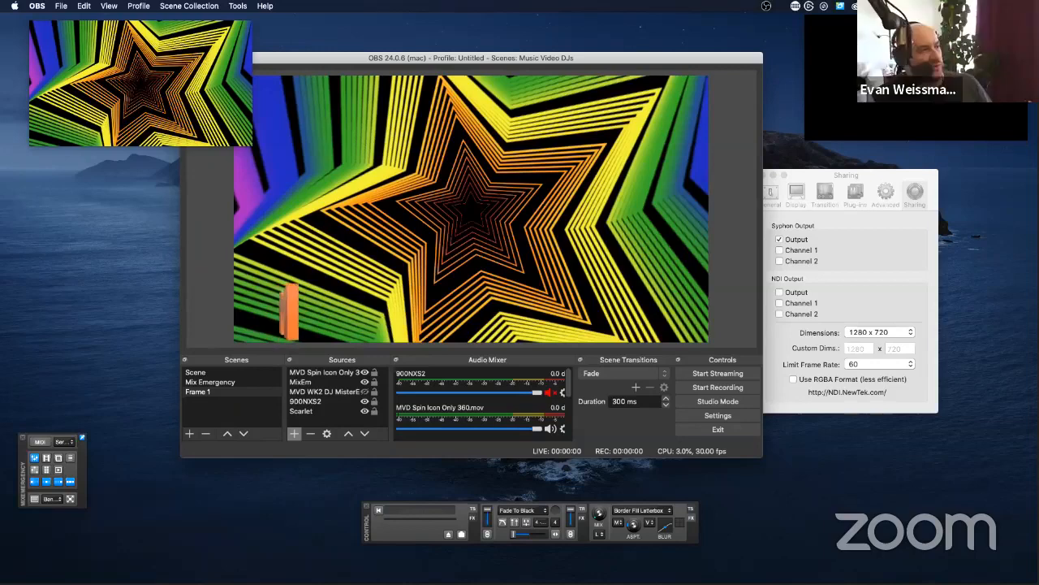
# Step: Add the DJMisterE Seamless Loop Alpha.mov file to the Frame 1 scene and set it to loop
pyautogui.moveTo(0, 154); pyautogui.dragTo(321, 169)
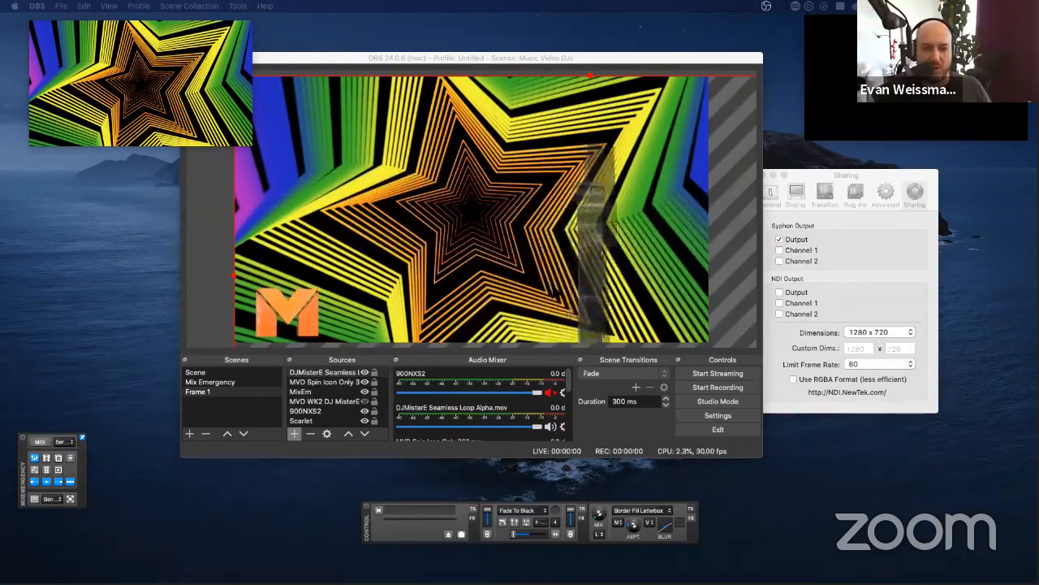
pyautogui.doubleClick(325, 372)
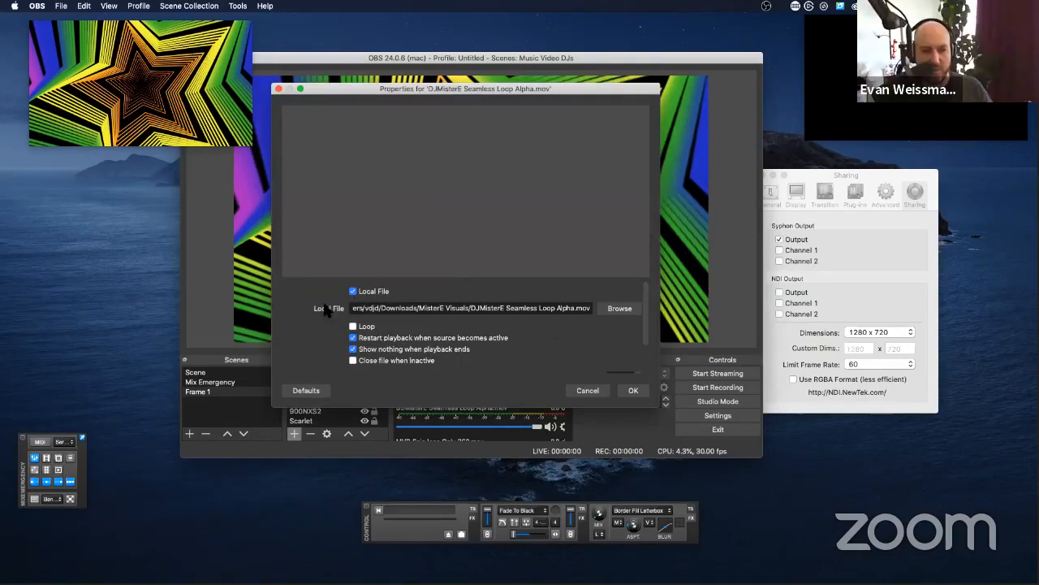
pyautogui.click(360, 327)
pyautogui.click(632, 391)
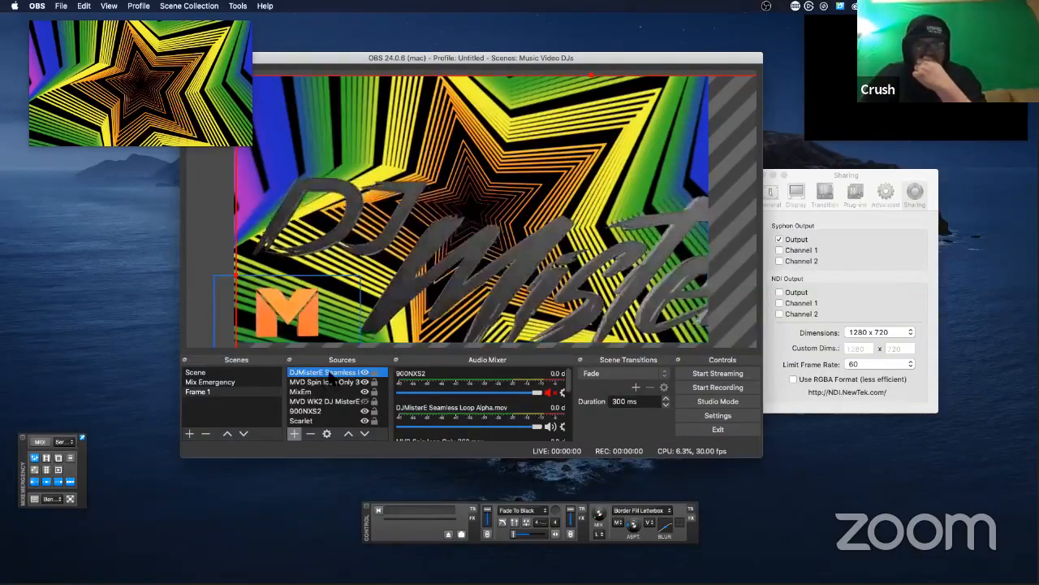
# Step: Transform the DJMisterE Seamless Loop Alpha source so that it fits the screen
pyautogui.rightClick(324, 377)
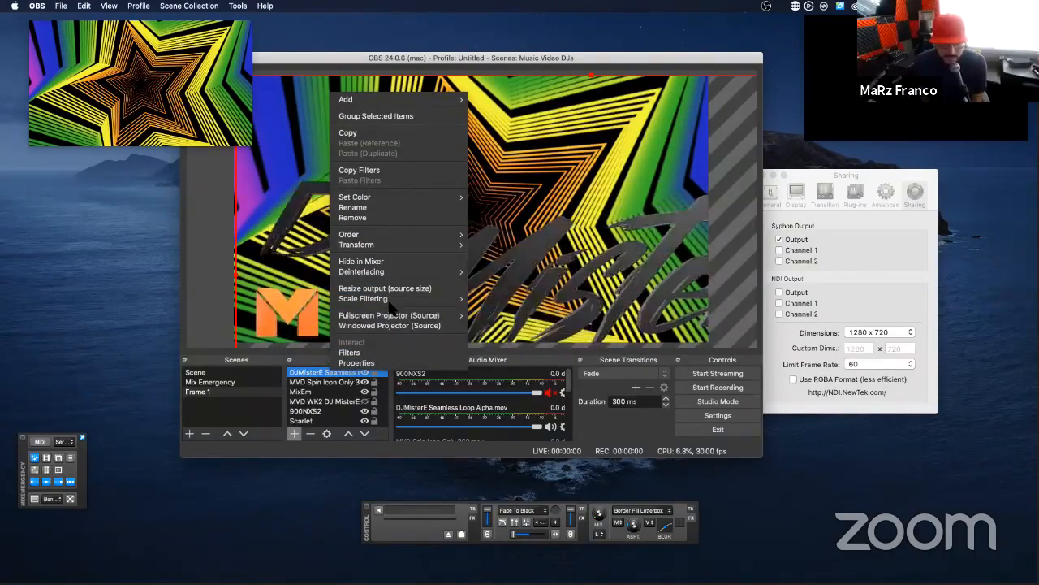
pyautogui.moveTo(406, 244)
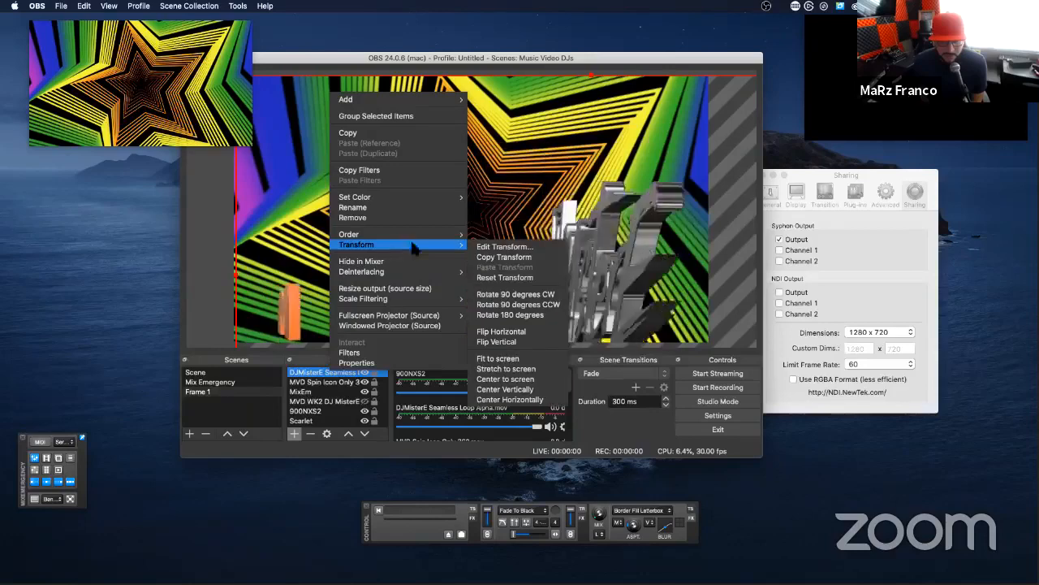
pyautogui.click(510, 361)
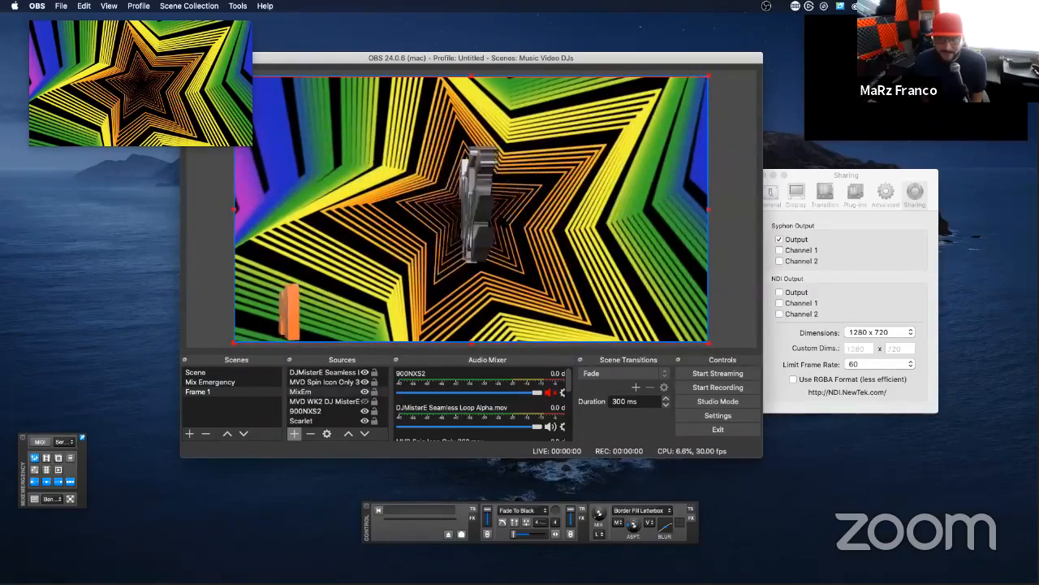
# Step: Scale the DJMisterE logo down to about a third of the canvas width and place it in the canvas's lower-right corner
pyautogui.click(336, 383)
pyautogui.click(335, 373)
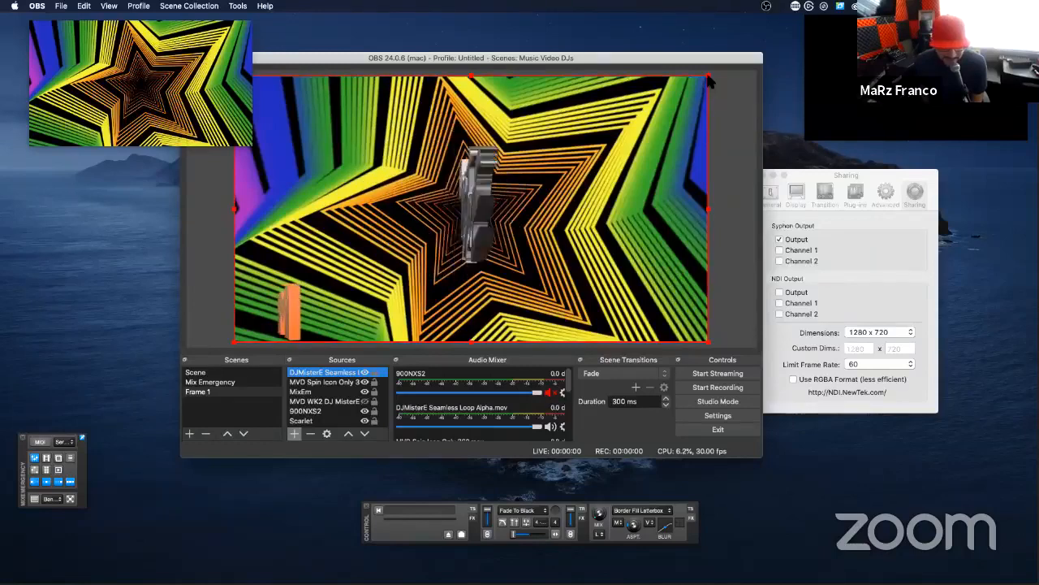
pyautogui.moveTo(709, 79); pyautogui.dragTo(472, 185)
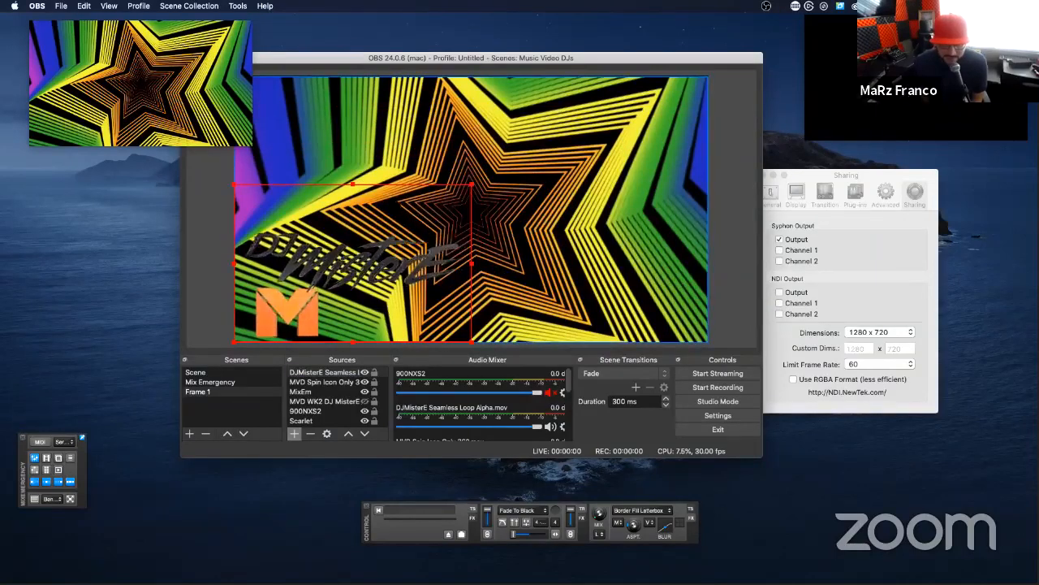
pyautogui.moveTo(398, 240); pyautogui.dragTo(593, 212)
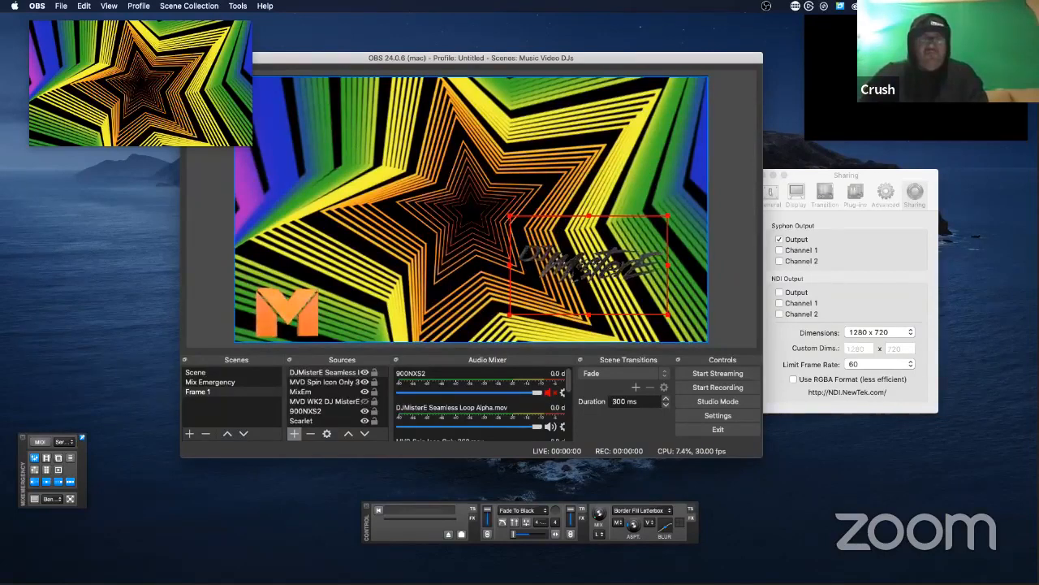
pyautogui.moveTo(571, 266); pyautogui.dragTo(629, 312)
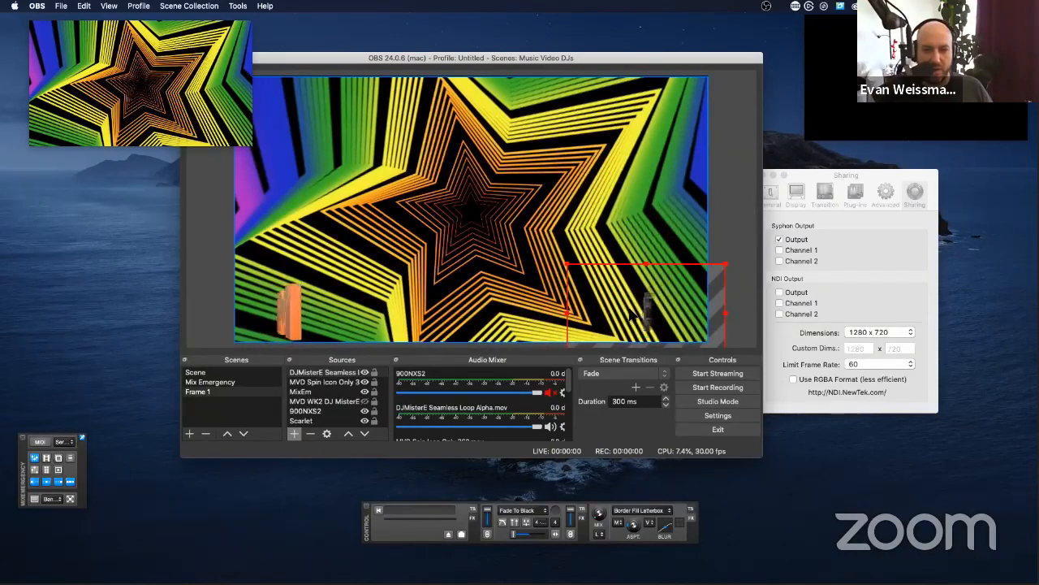
pyautogui.moveTo(619, 312); pyautogui.dragTo(606, 313)
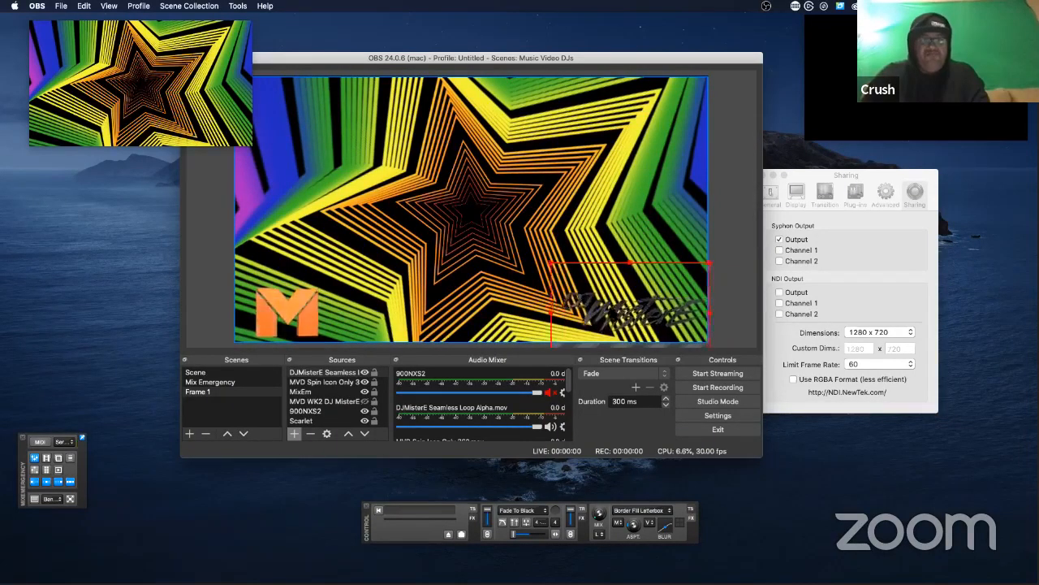
pyautogui.click(610, 220)
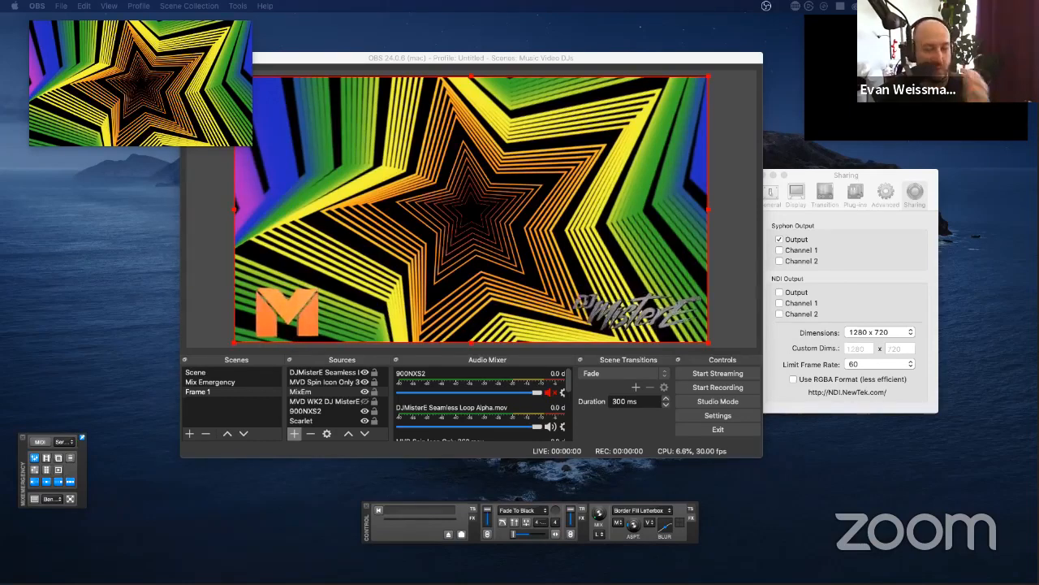
# Step: Bring MixEmergency's Sharing preferences to the front and show an overview of all open windows
pyautogui.click(809, 238)
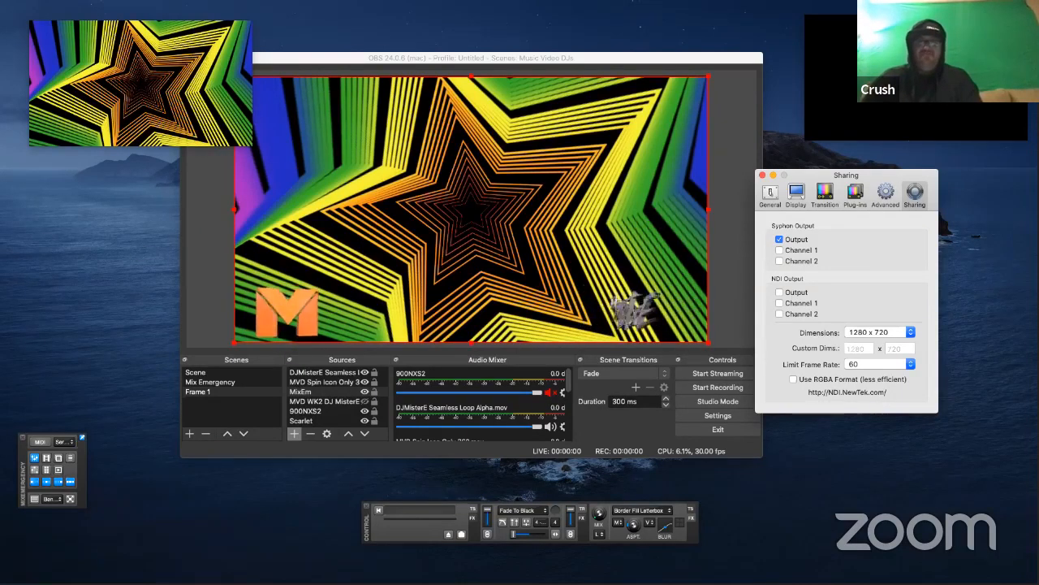
pyautogui.hotkey('ctrl', 'Up')
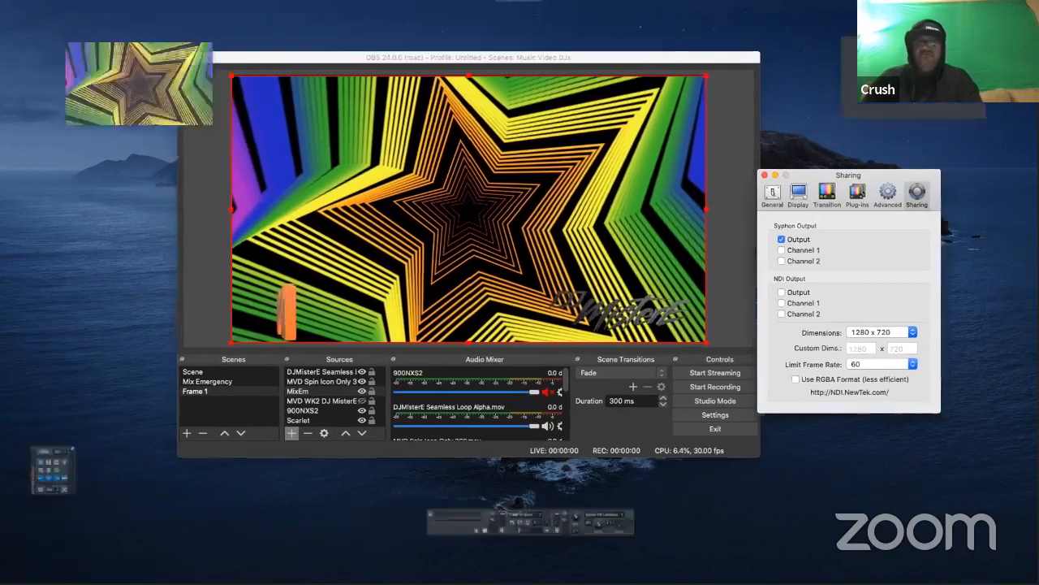
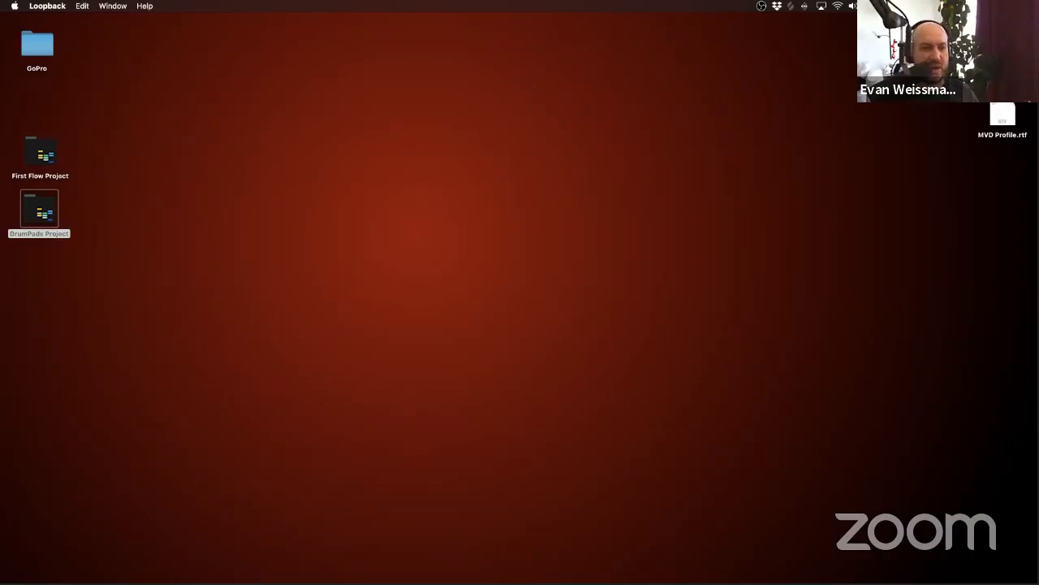
pyautogui.moveTo(1038, 236); pyautogui.dragTo(341, 134)
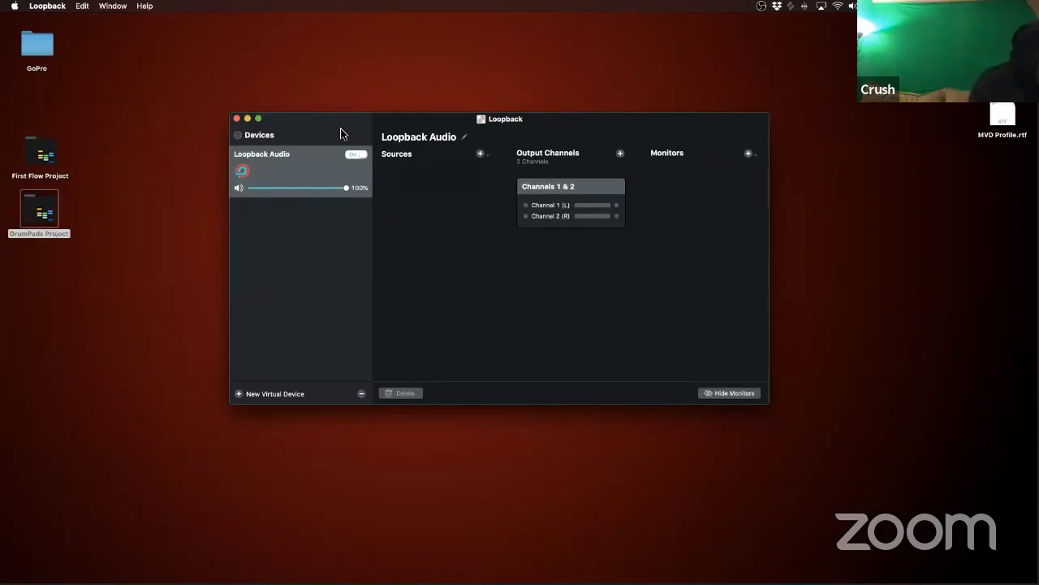
pyautogui.moveTo(341, 134); pyautogui.dragTo(173, 181)
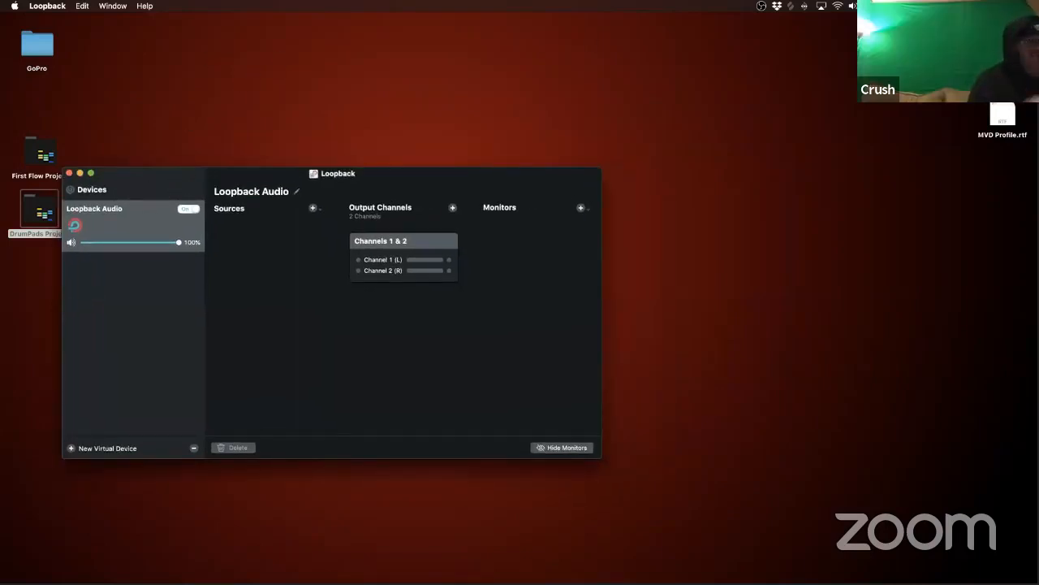
pyautogui.moveTo(1038, 49); pyautogui.dragTo(330, 51)
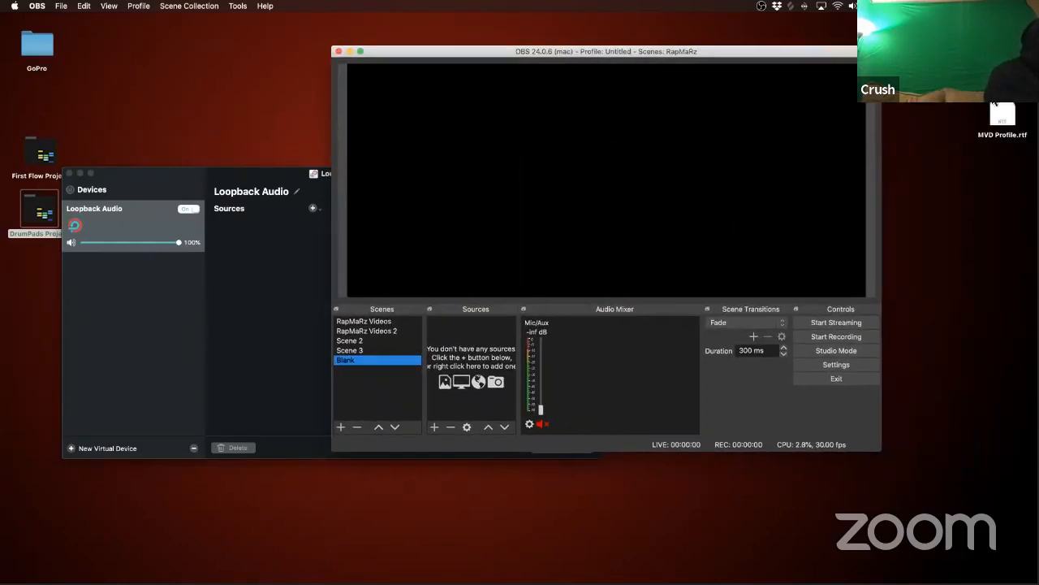
pyautogui.press('super+Tab')
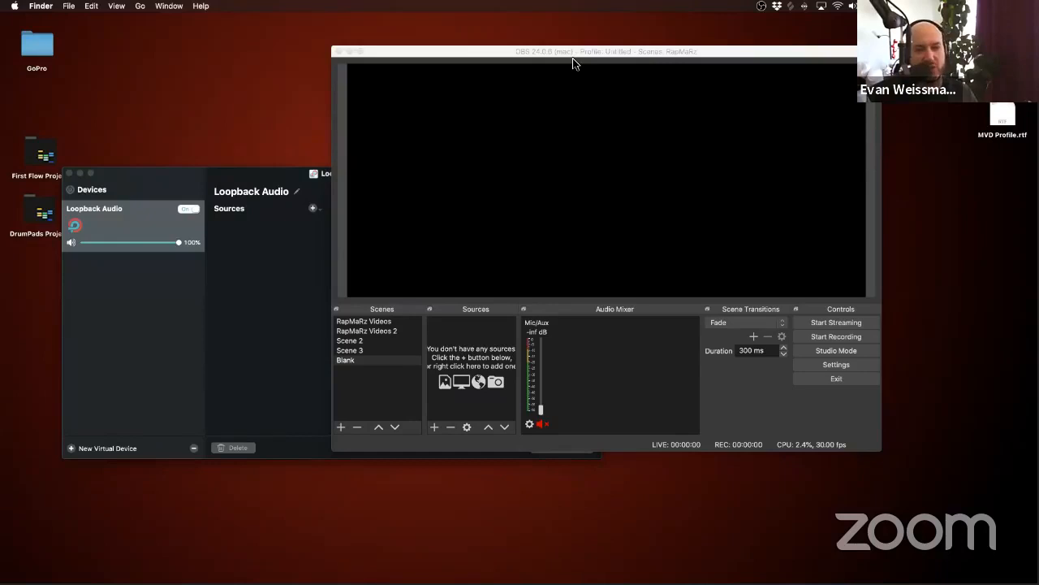
pyautogui.moveTo(220, 173); pyautogui.dragTo(208, 248)
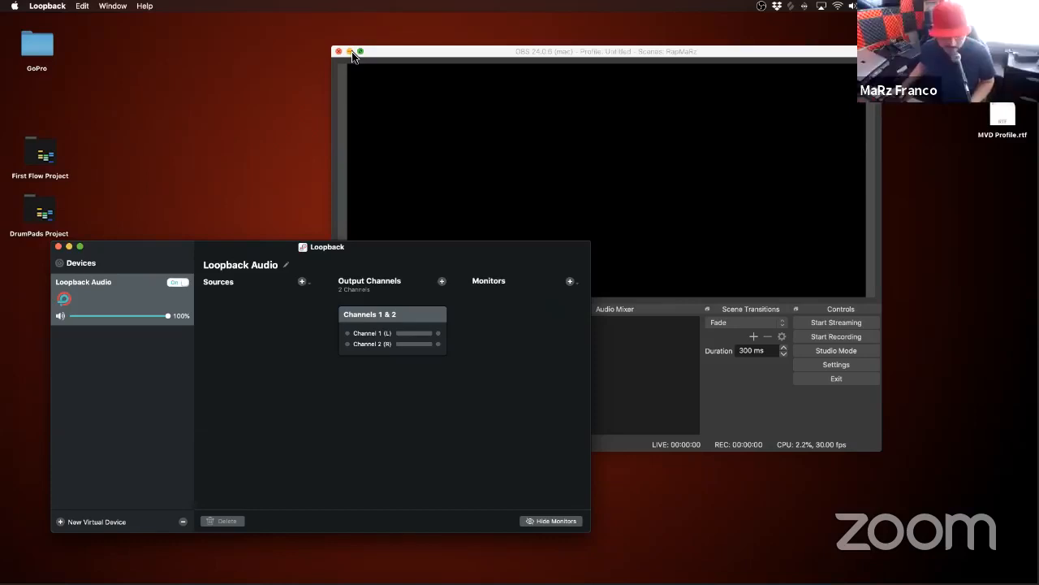
pyautogui.moveTo(172, 253); pyautogui.dragTo(151, 262)
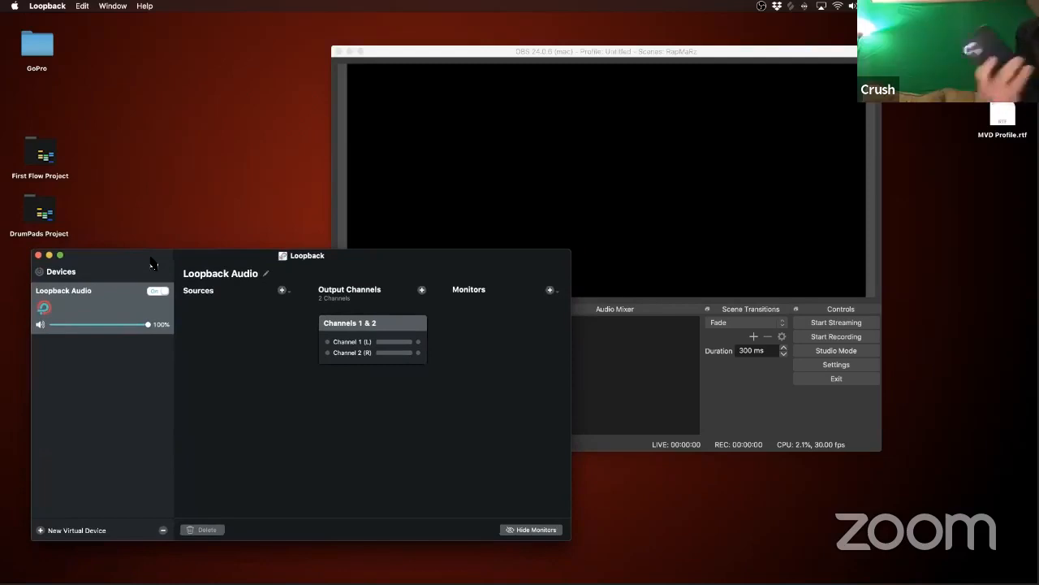
# Step: Add the DDJ-SX3 as a Loopback source and route its channels 9 and 10 to output Channel 1 (L) and Channel 2 (R)
pyautogui.click(283, 291)
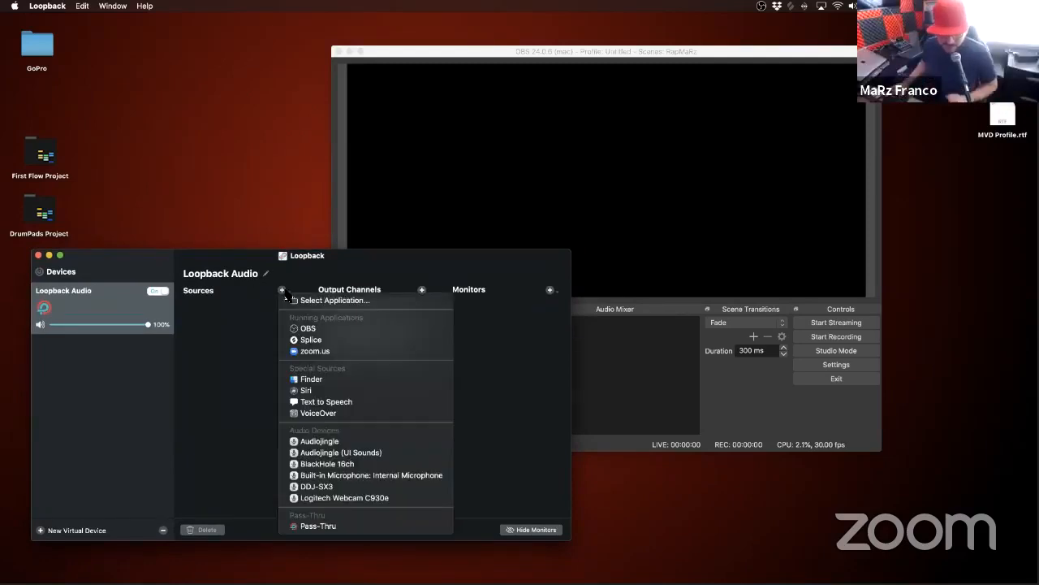
pyautogui.click(347, 486)
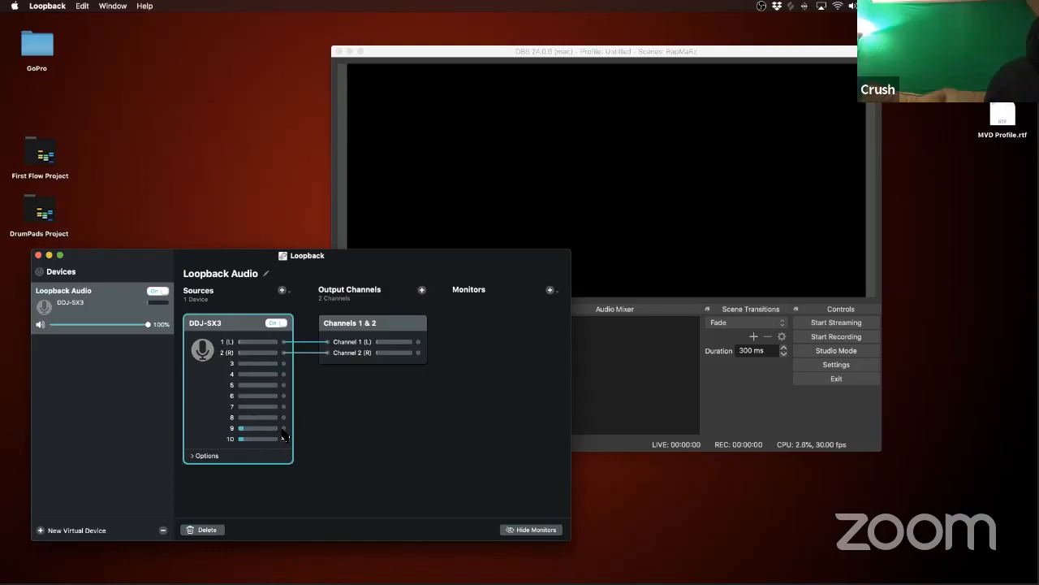
pyautogui.moveTo(284, 428); pyautogui.dragTo(327, 341)
pyautogui.moveTo(283, 440); pyautogui.dragTo(327, 353)
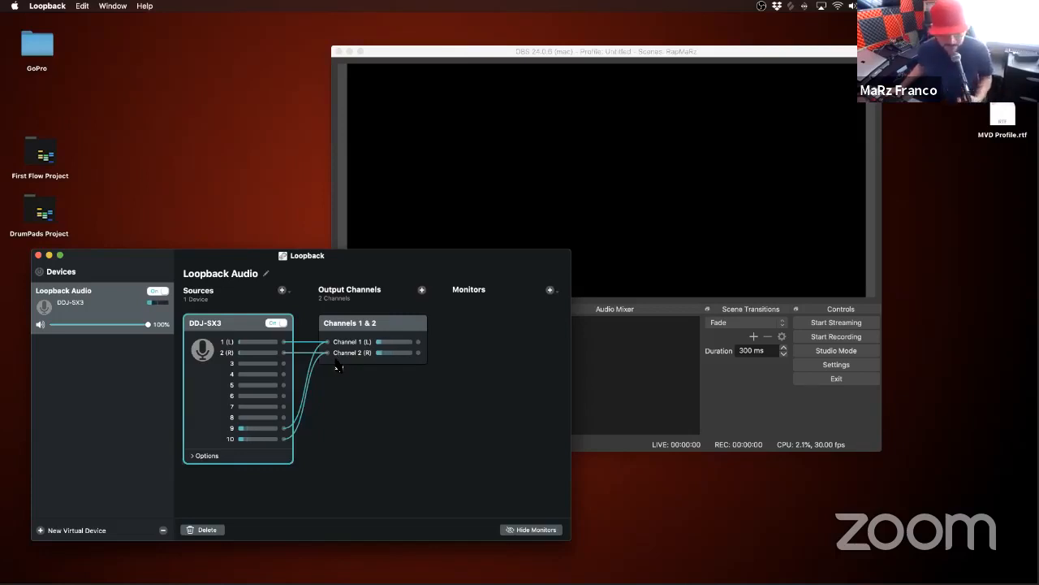
# Step: Add Headphones as a monitor for the Loopback Audio virtual device
pyautogui.click(550, 290)
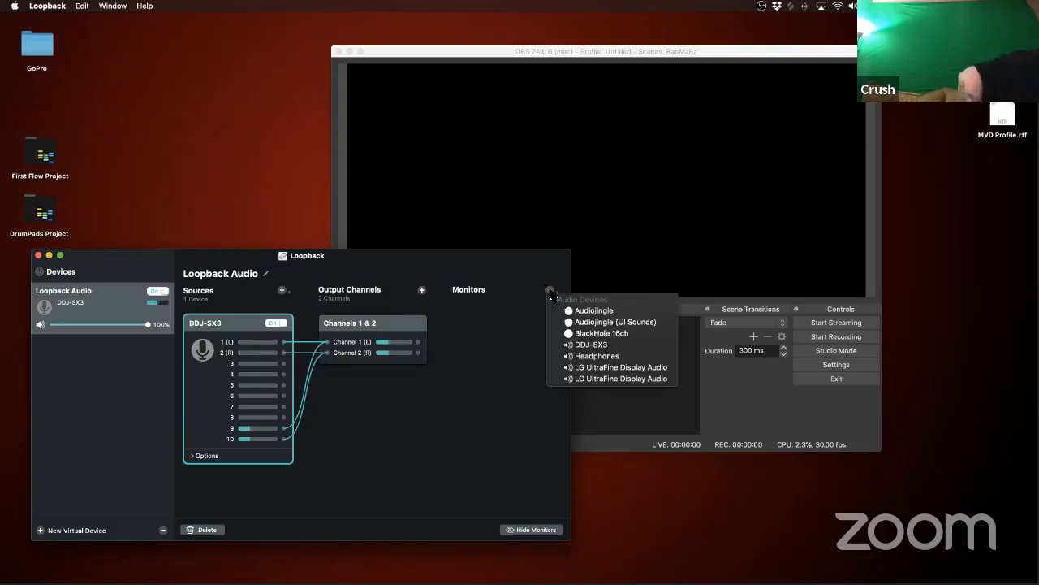
pyautogui.click(576, 357)
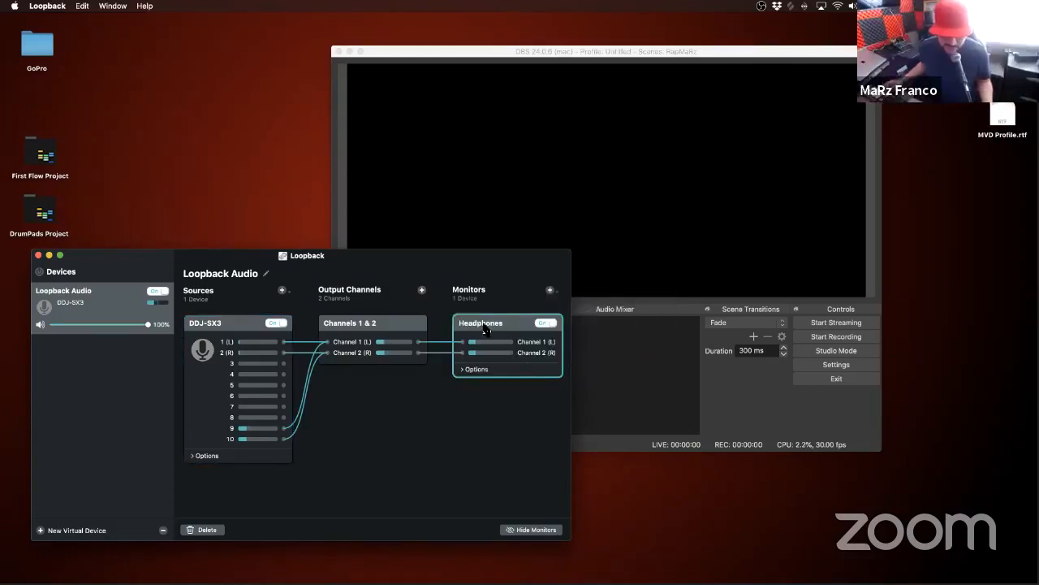
pyautogui.click(550, 290)
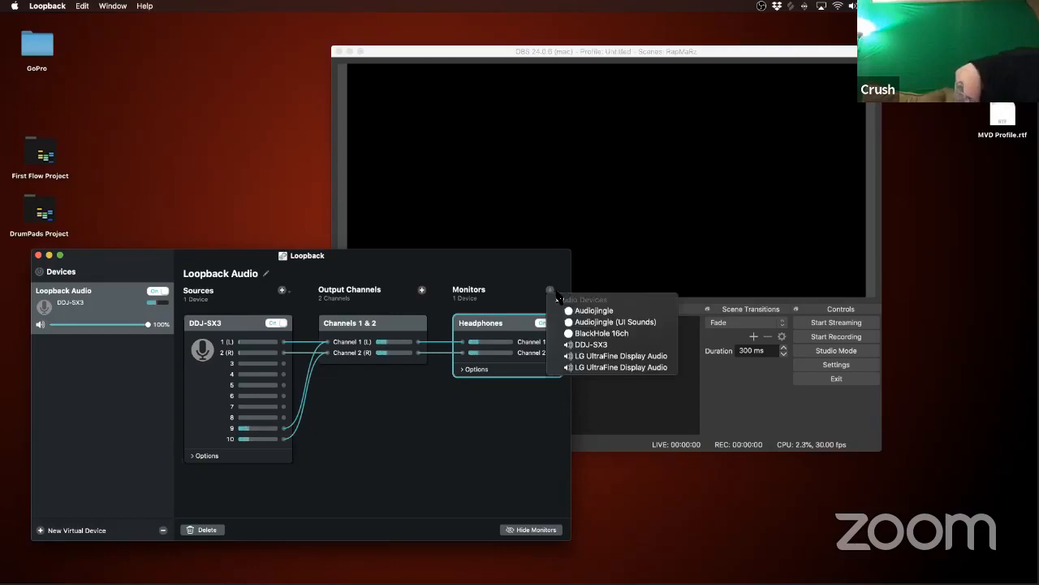
pyautogui.click(461, 466)
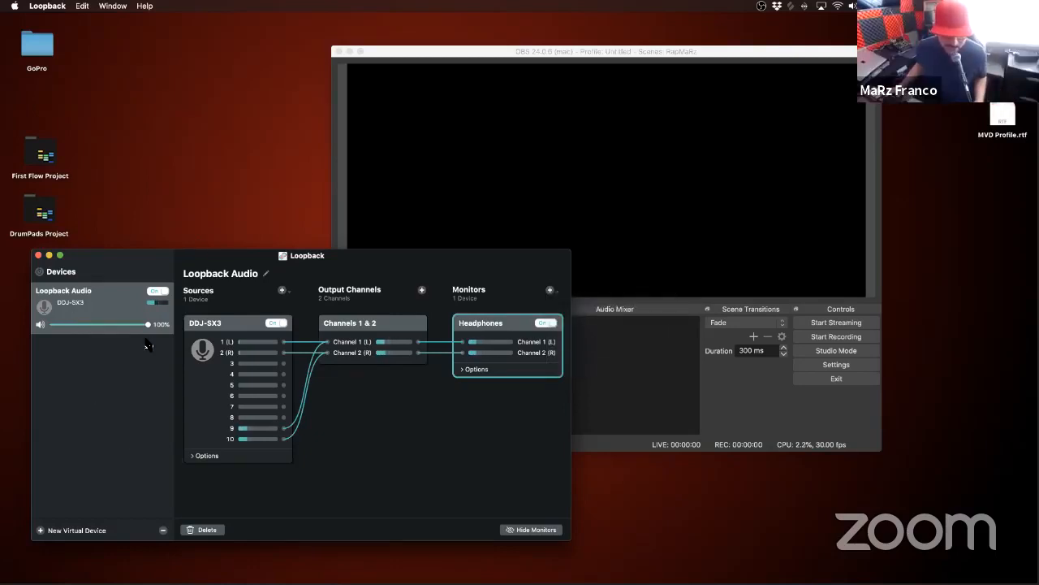
# Step: Rename the Loopback Audio virtual device as DDJSX3 Loop and quit Loopback
pyautogui.click(69, 294)
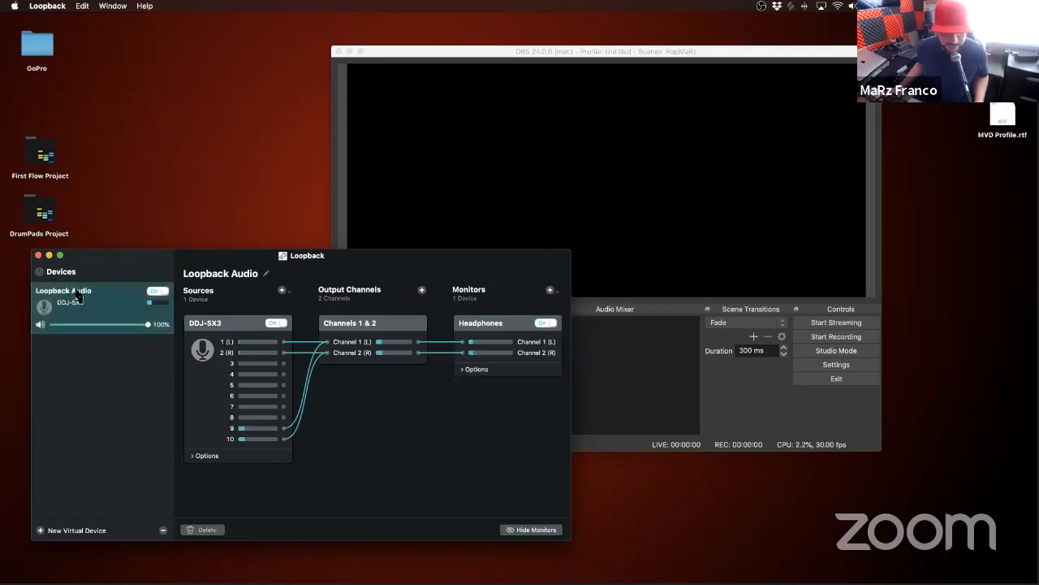
pyautogui.click(264, 273)
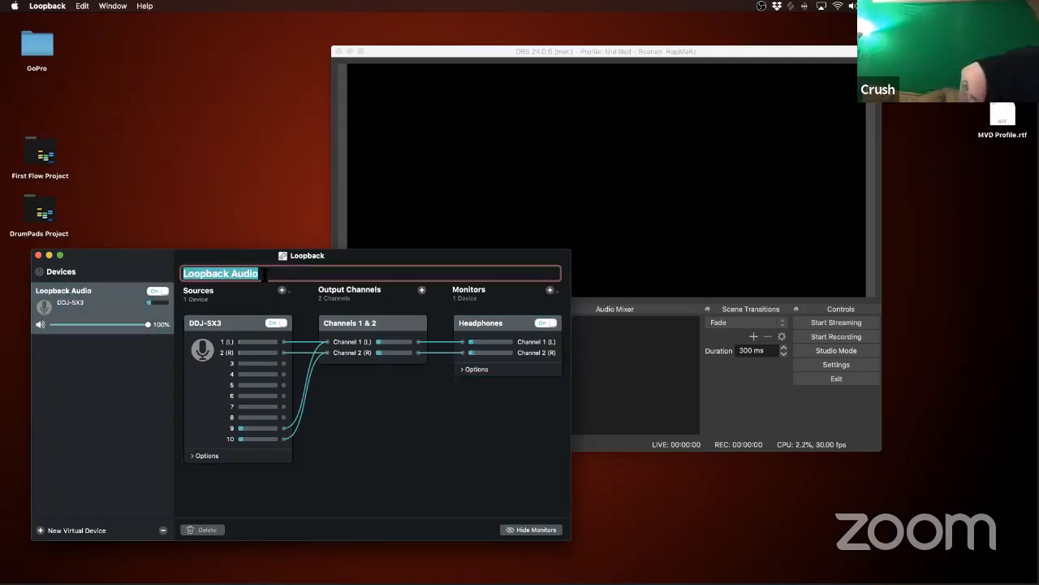
pyautogui.write('DDJ')
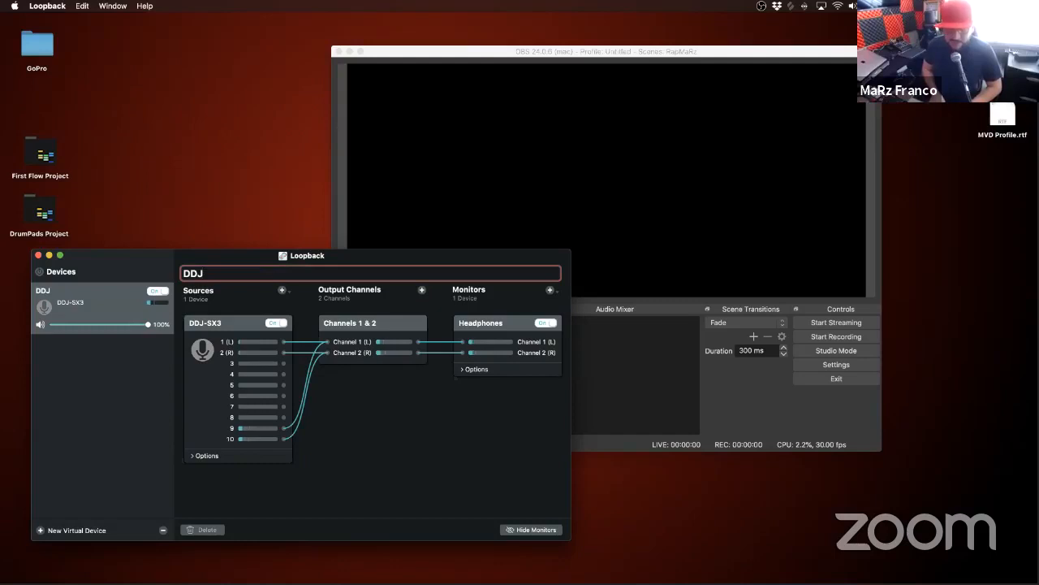
pyautogui.write('SX3 Loop')
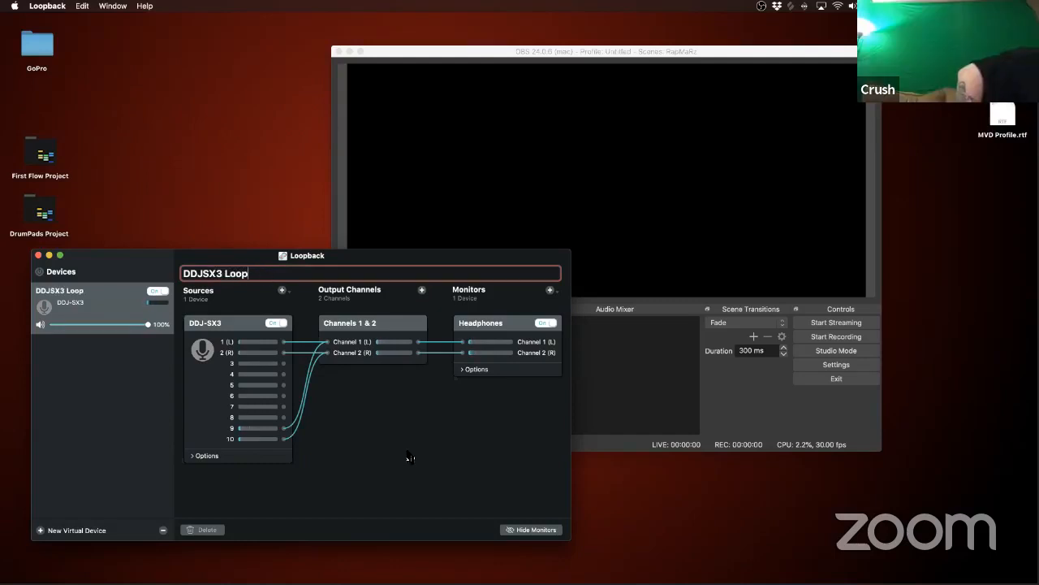
pyautogui.press('Return')
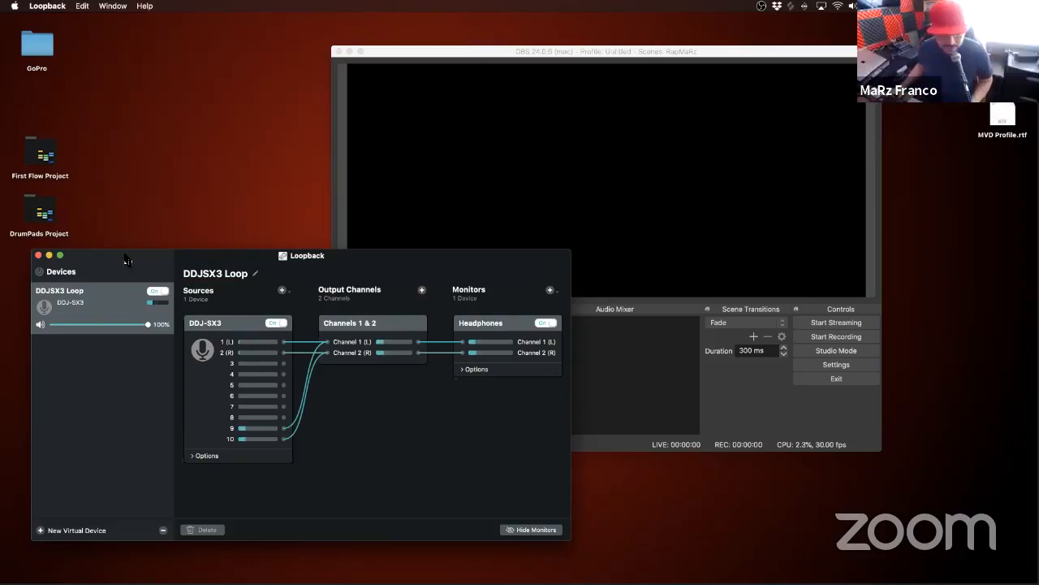
pyautogui.press('super+q')
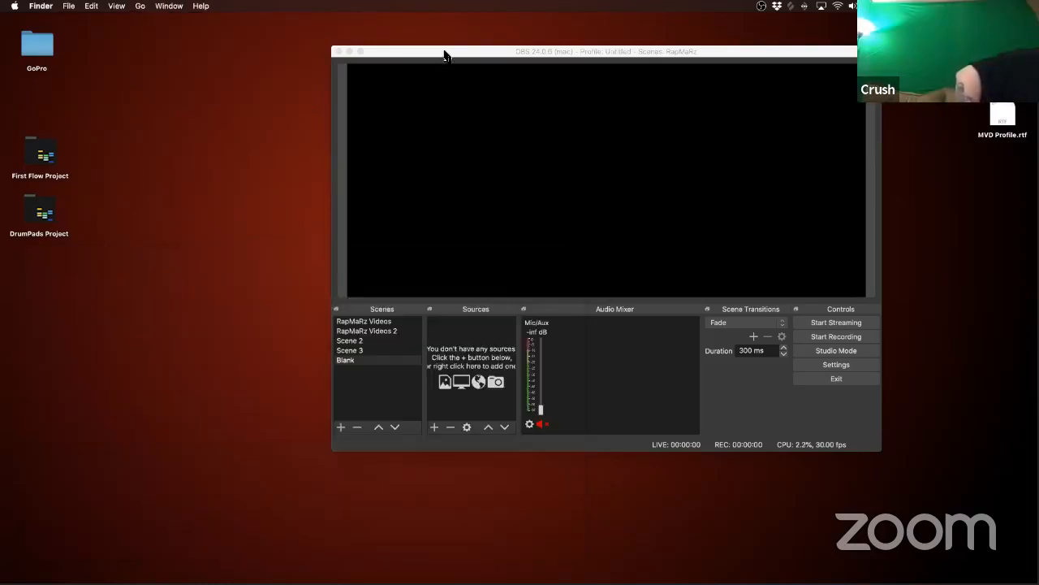
# Step: In OBS, add a new Audio Input Capture source named DDJSX3 to the Blank scene
pyautogui.moveTo(384, 56); pyautogui.dragTo(238, 79)
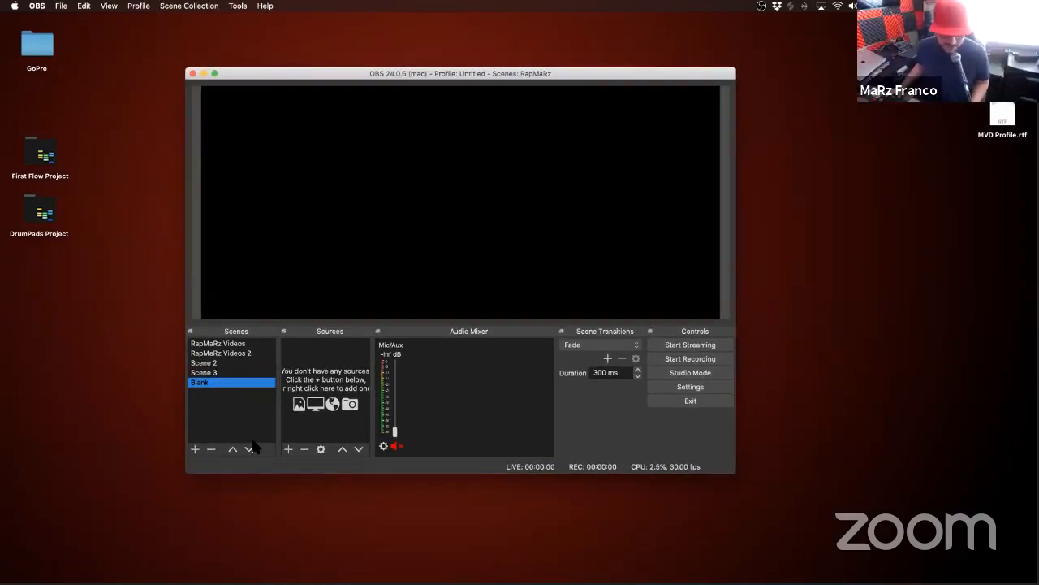
pyautogui.click(288, 449)
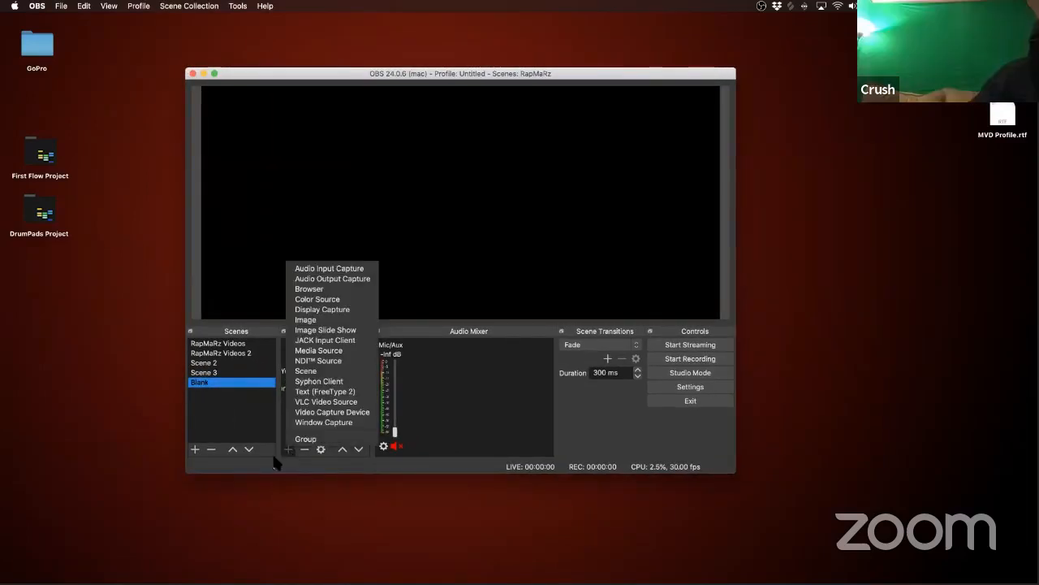
pyautogui.click(344, 268)
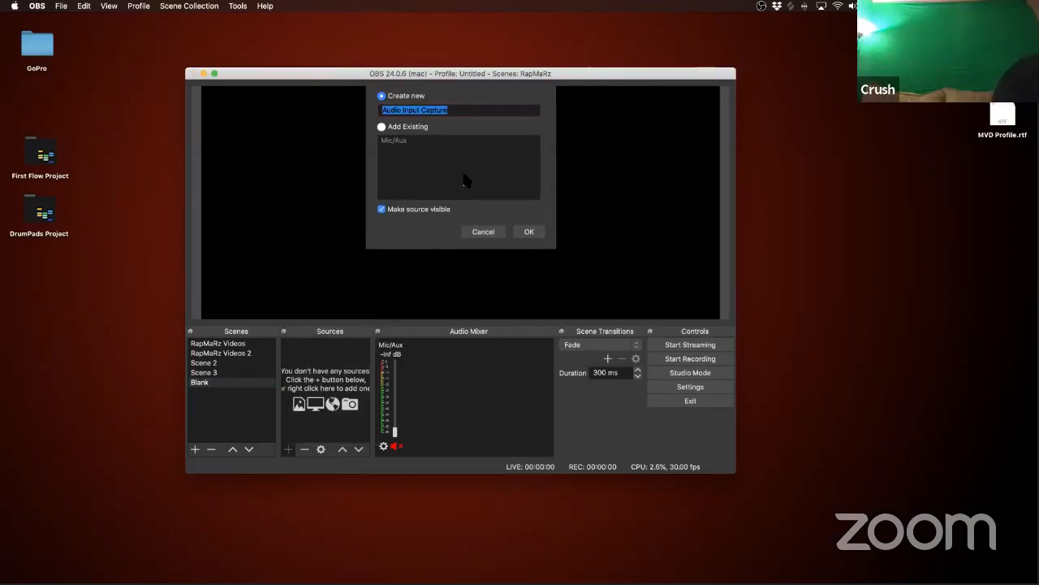
pyautogui.write('D')
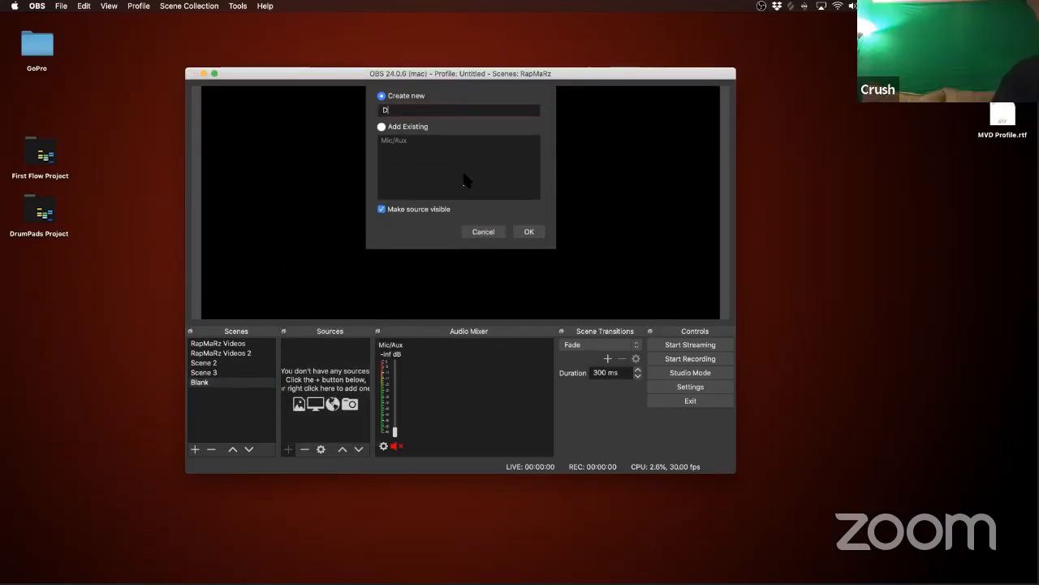
pyautogui.write('JDDJSx')
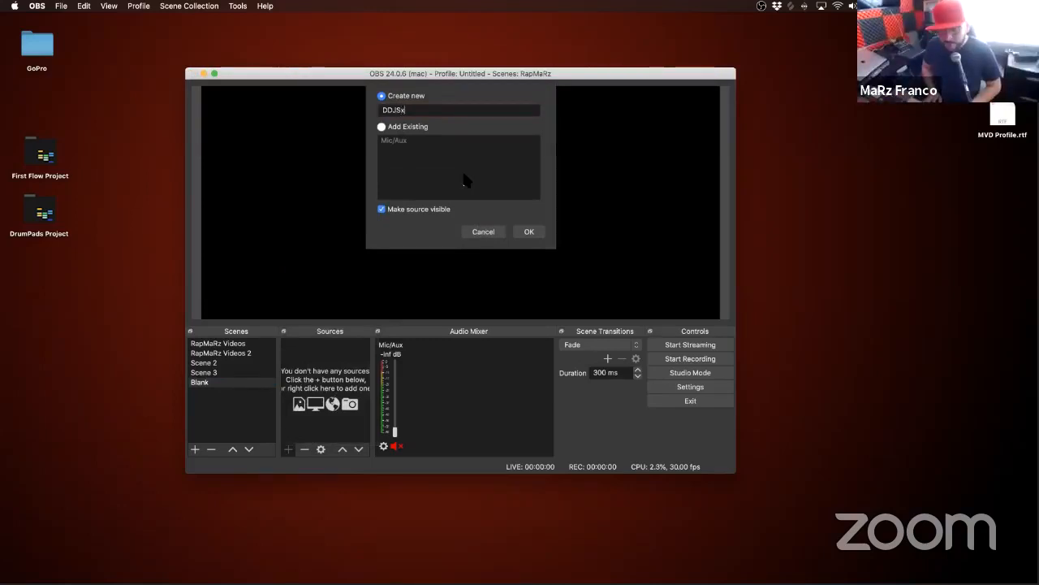
pyautogui.write('B')
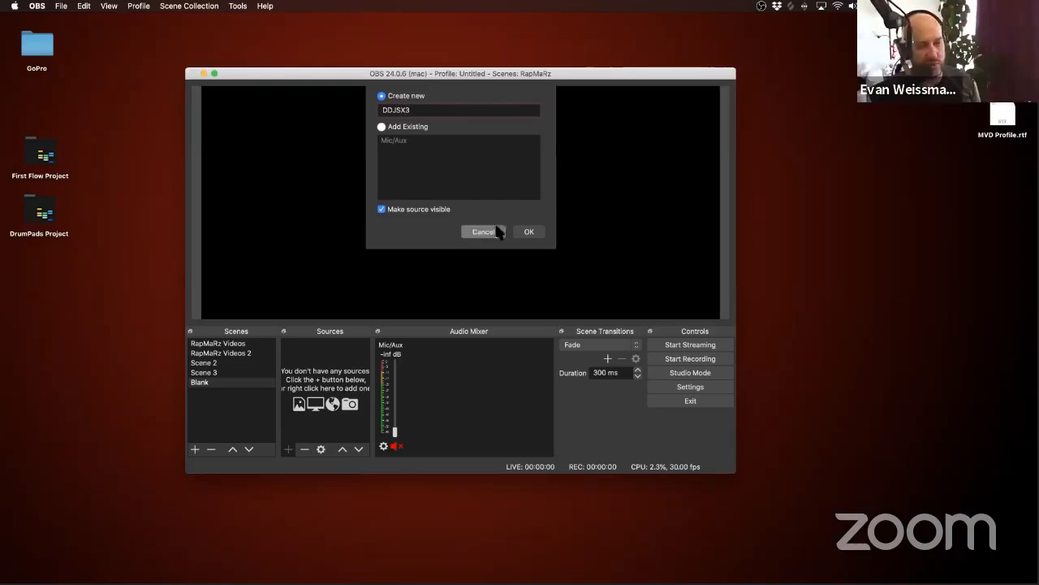
pyautogui.click(528, 231)
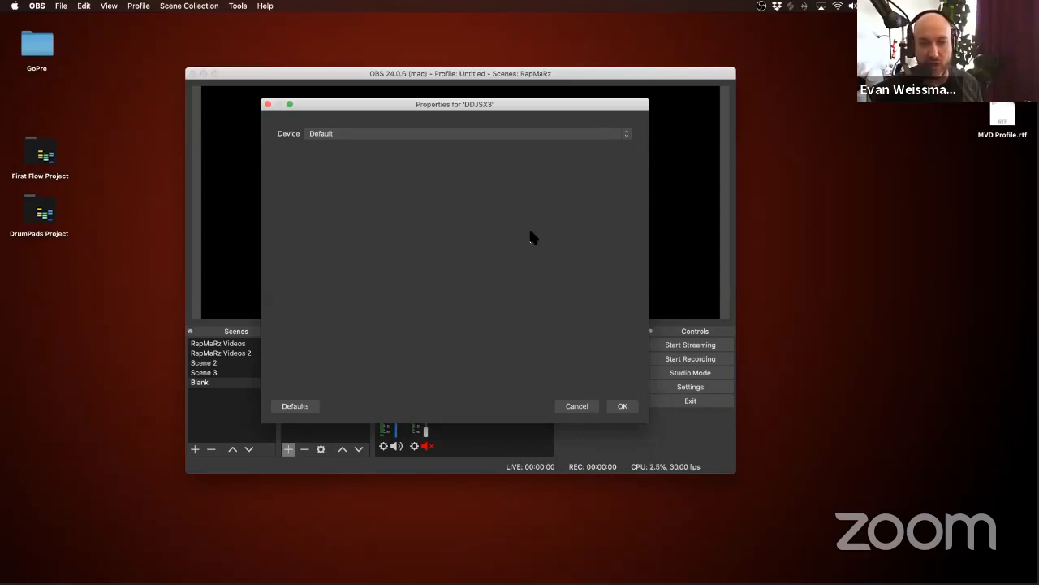
# Step: Set the DDJSX3 source's device to DDJSX3 Loop and accept its properties
pyautogui.click(348, 134)
pyautogui.click(341, 136)
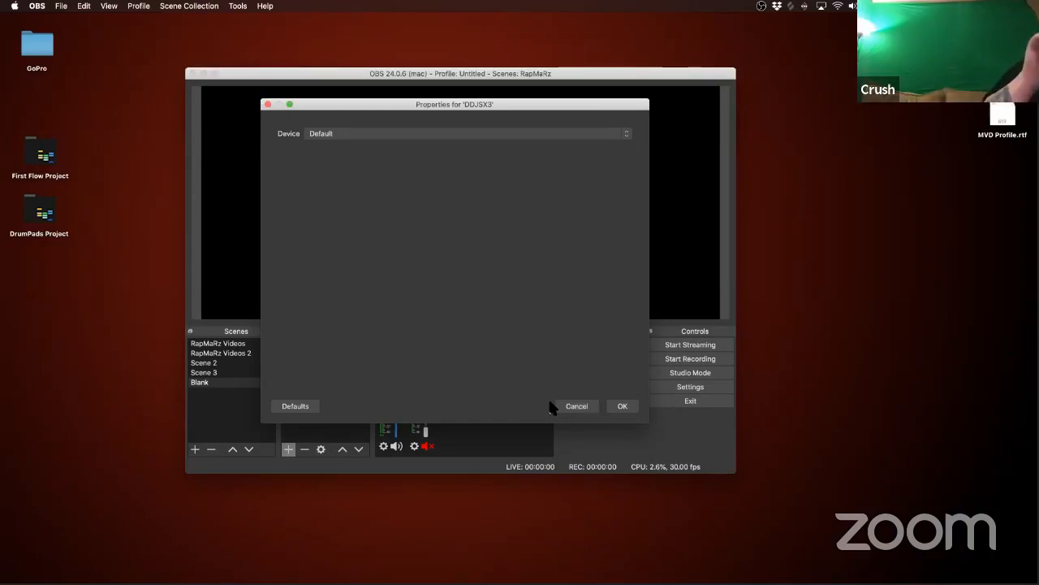
pyautogui.click(369, 135)
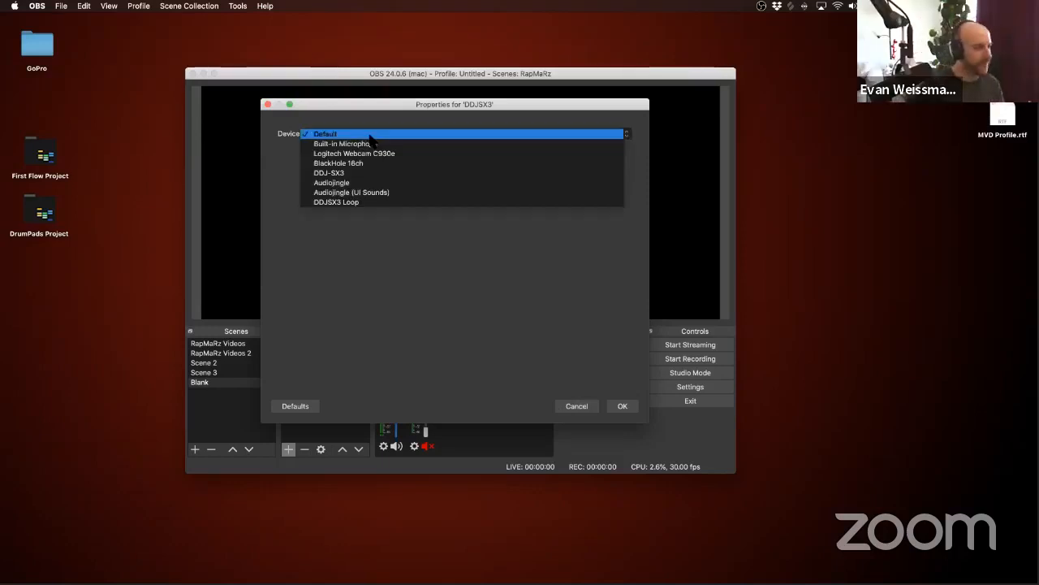
pyautogui.click(333, 203)
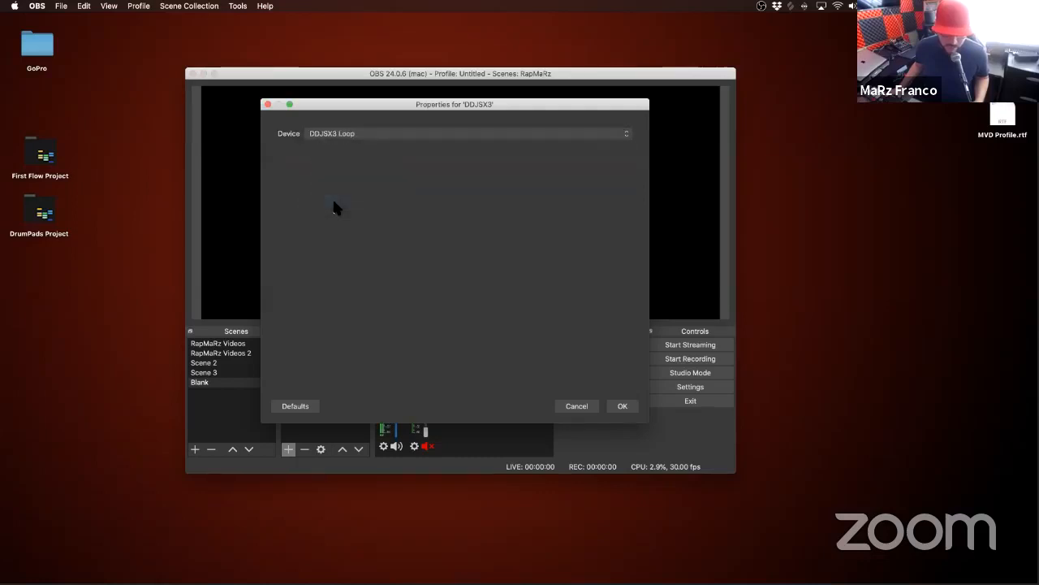
pyautogui.click(622, 406)
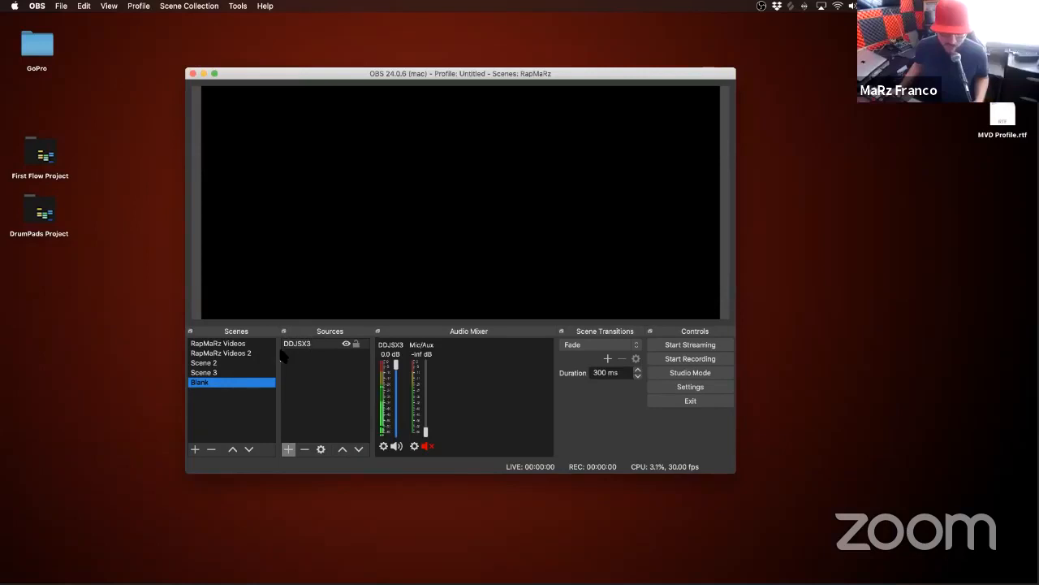
# Step: Duplicate the Blank scene as Blank 2
pyautogui.click(209, 372)
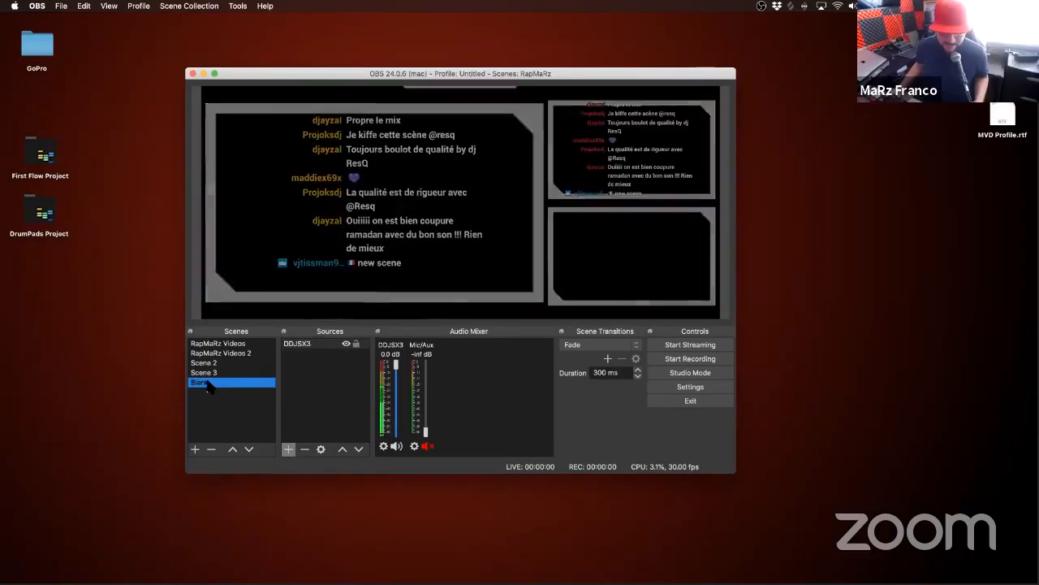
pyautogui.rightClick(208, 382)
pyautogui.click(221, 406)
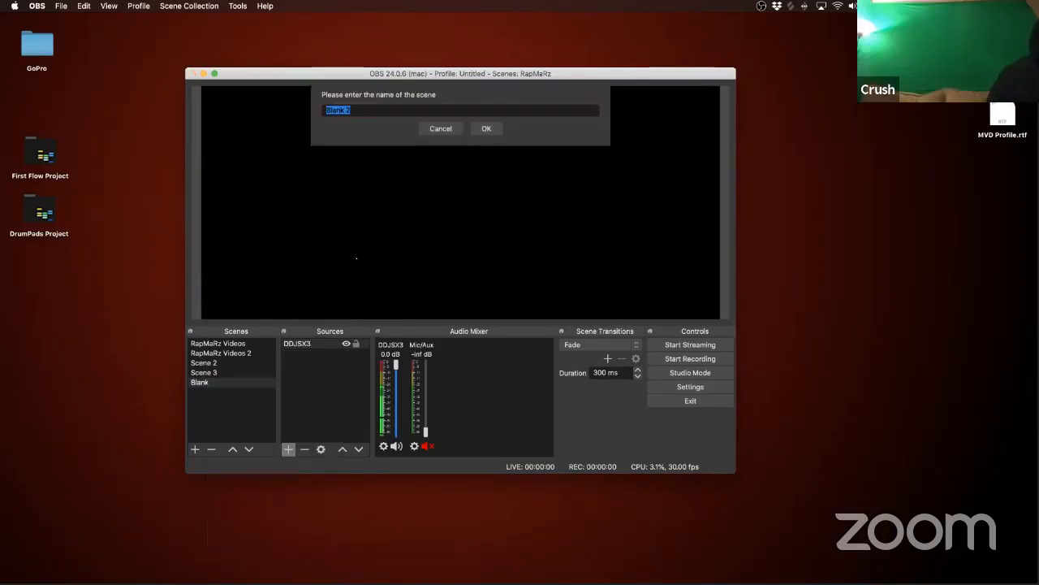
pyautogui.click(486, 128)
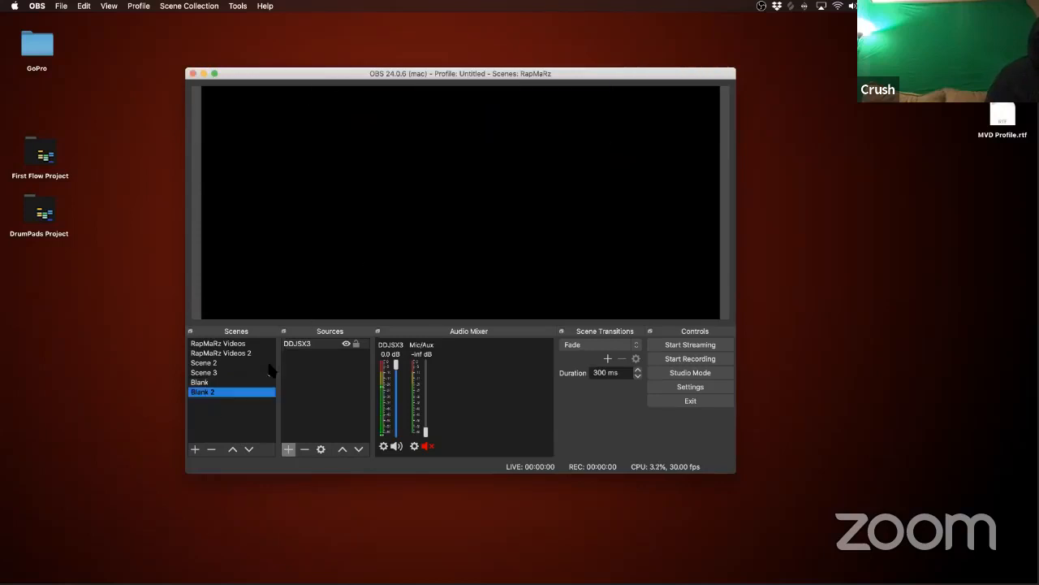
# Step: Switch between the Blank and Blank 2 scenes, ending on Blank, and lower the DDJSX3 mixer volume to about -95.9 dB
pyautogui.click(235, 381)
pyautogui.click(238, 391)
pyautogui.click(243, 381)
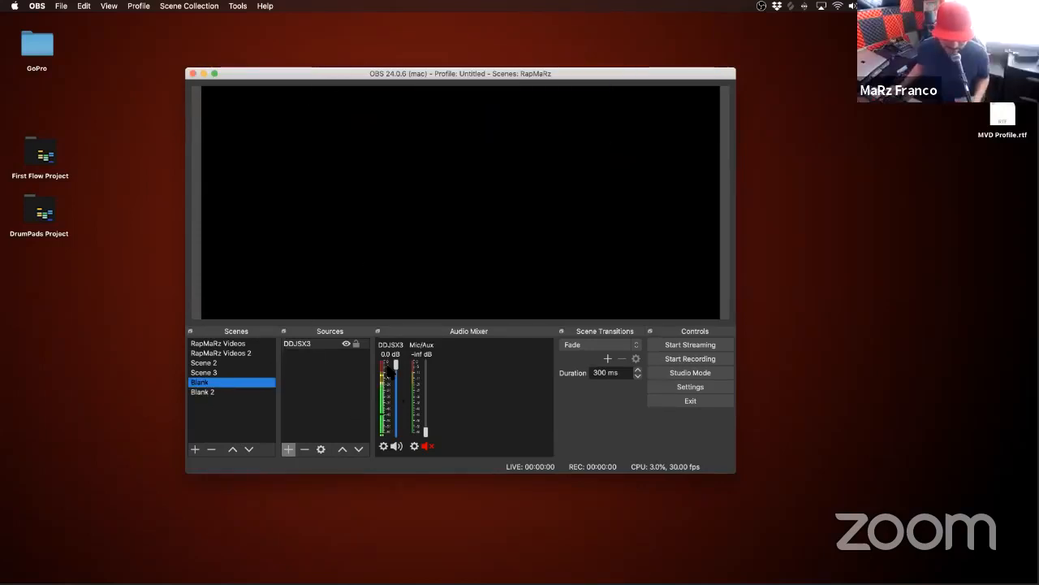
pyautogui.moveTo(395, 364); pyautogui.dragTo(396, 438)
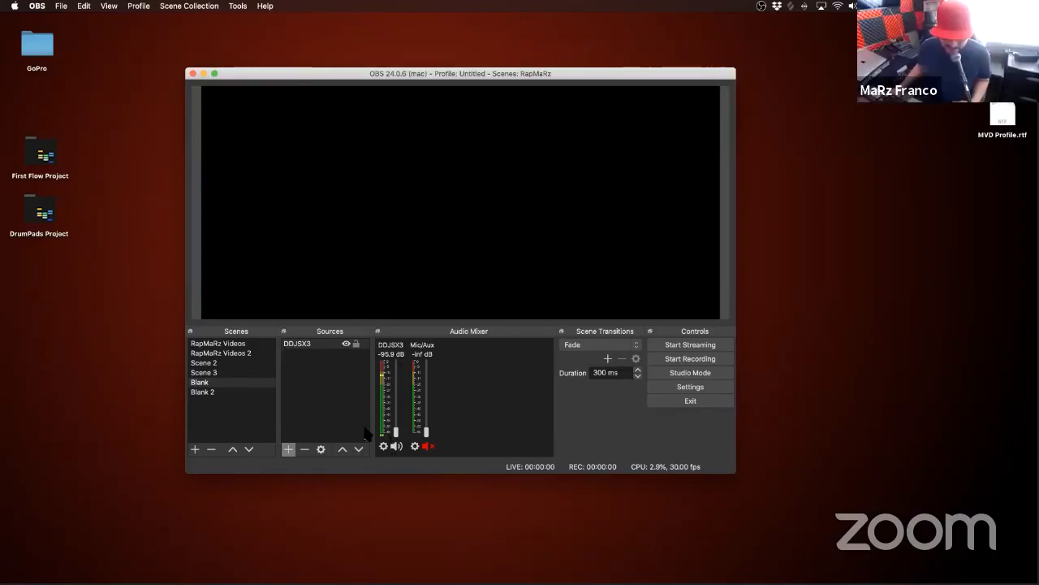
# Step: Lower the DDJSX3 mixer volume to its minimum
pyautogui.moveTo(396, 432); pyautogui.dragTo(390, 459)
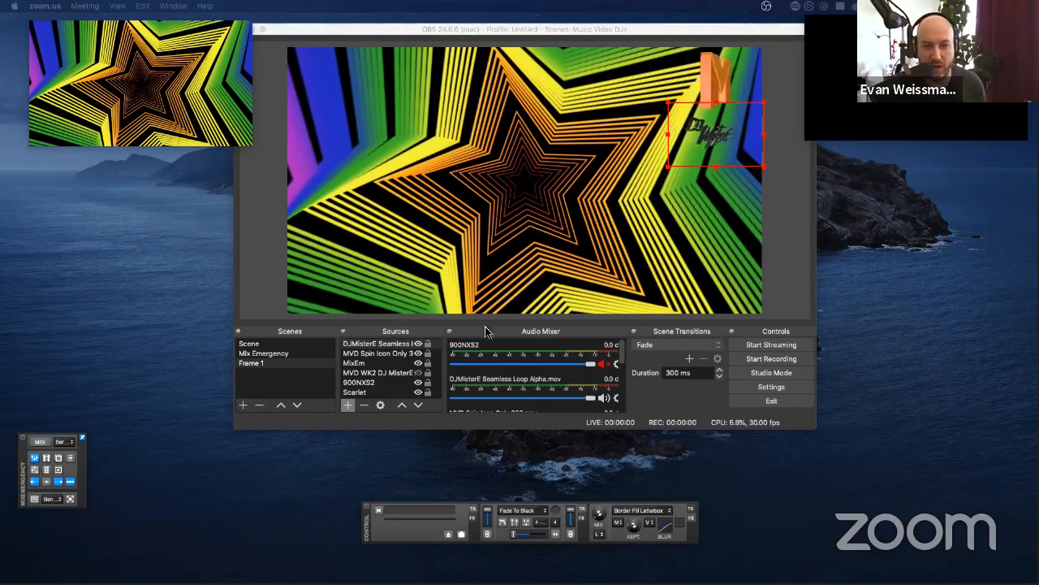
# Step: Unmute the Scarlet source in the audio mixer and lower its volume to about -3.2 dB
pyautogui.click(367, 386)
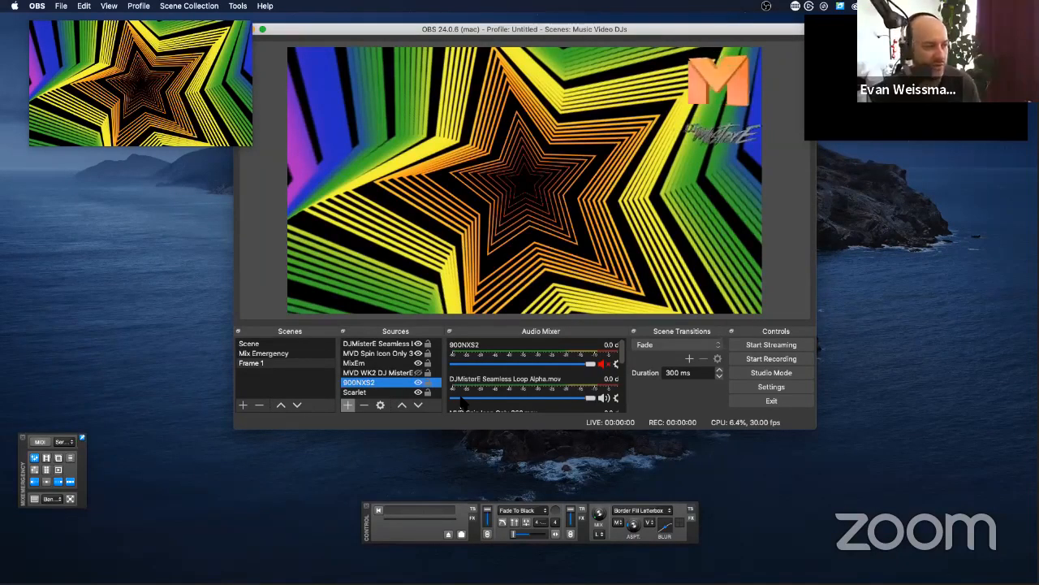
pyautogui.click(367, 392)
pyautogui.scroll(-3, 508, 374)
pyautogui.scroll(-3, 507, 373)
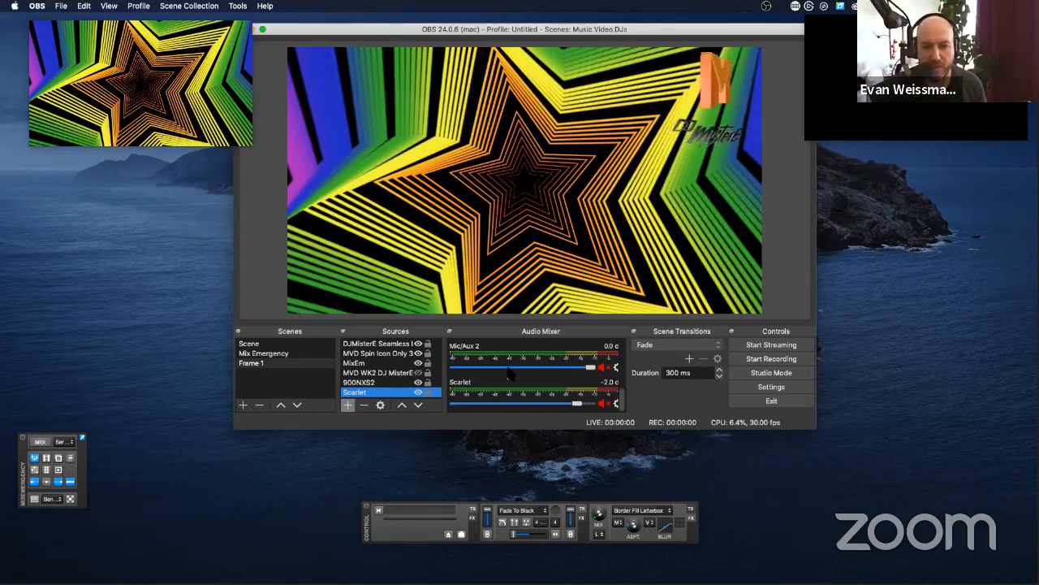
pyautogui.click(601, 404)
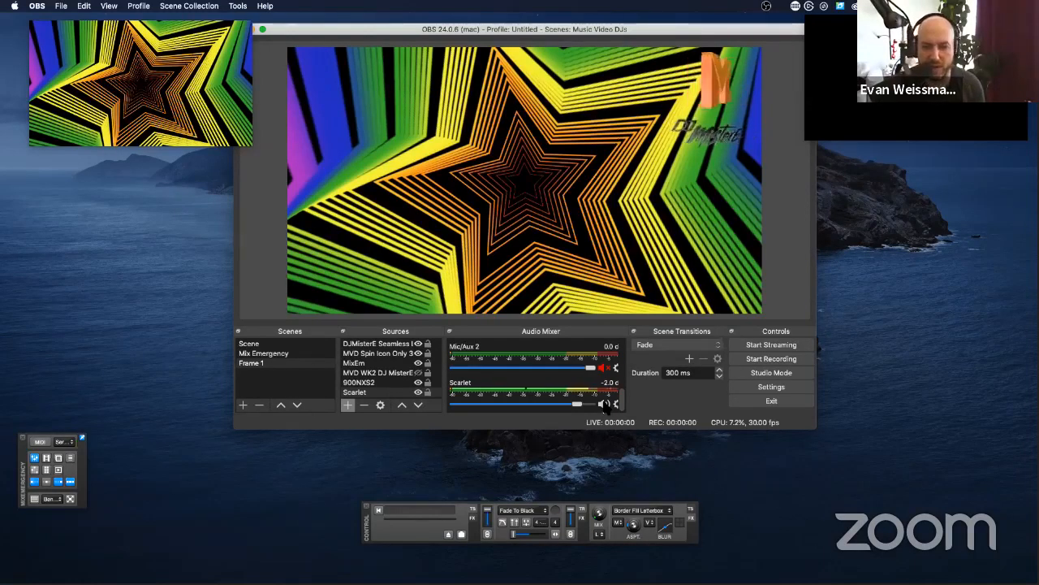
pyautogui.click(576, 405)
pyautogui.moveTo(575, 406); pyautogui.dragTo(568, 407)
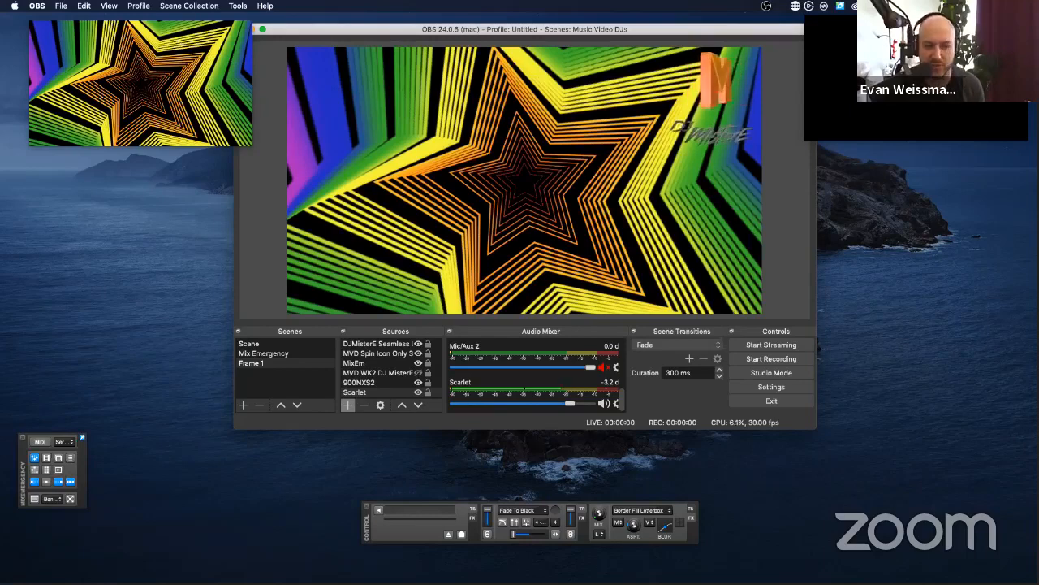
# Step: View the available source types for adding a new source, such as Audio Input Capture, and dismiss the list without adding one
pyautogui.click(348, 405)
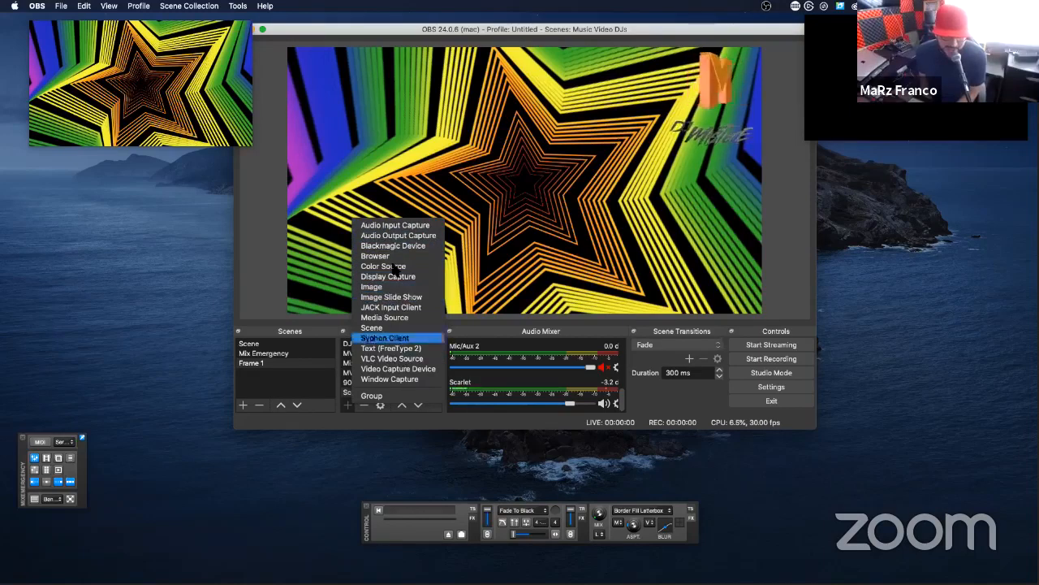
pyautogui.click(350, 408)
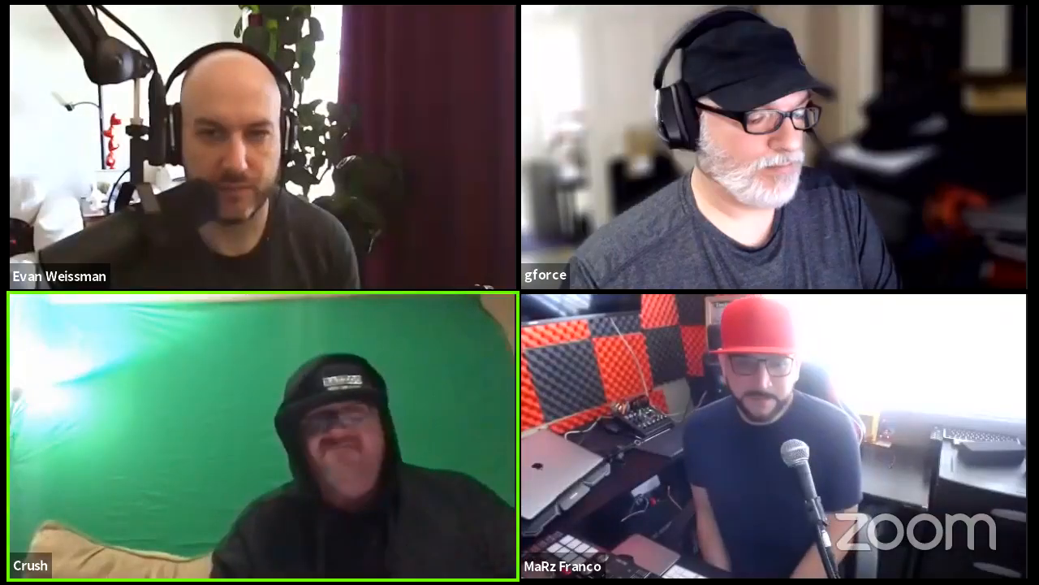
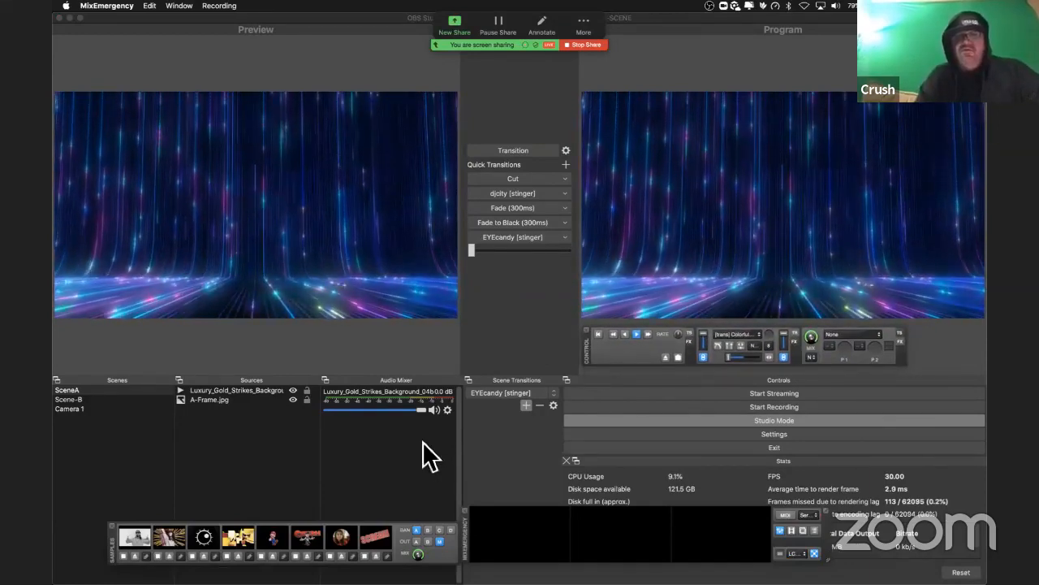
# Step: Move the Samples window above the Program view and the MixEmergency preview window between the Preview and Program views
pyautogui.moveTo(111, 535); pyautogui.dragTo(631, 83)
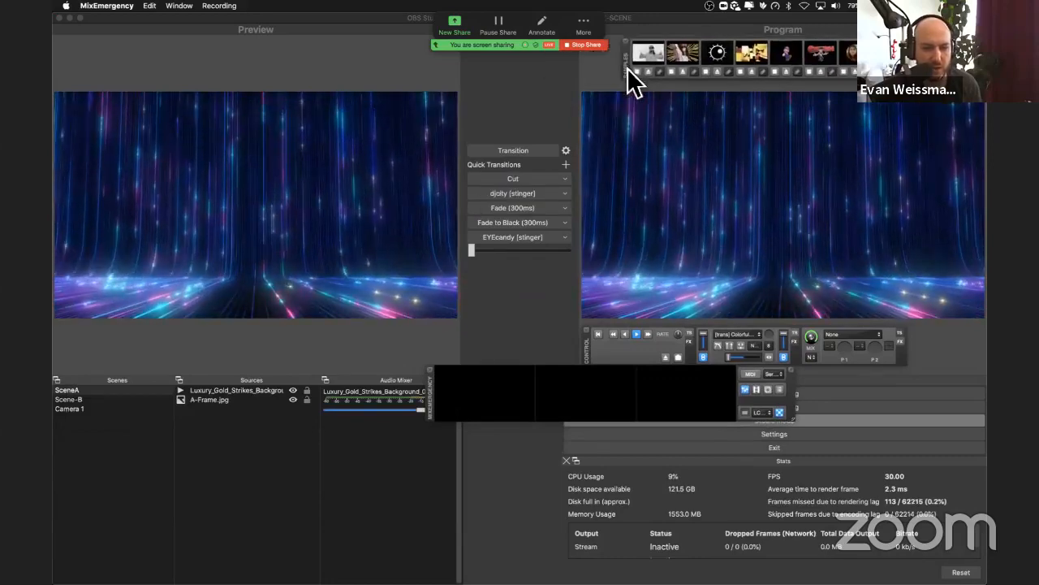
pyautogui.moveTo(433, 408); pyautogui.dragTo(200, 565)
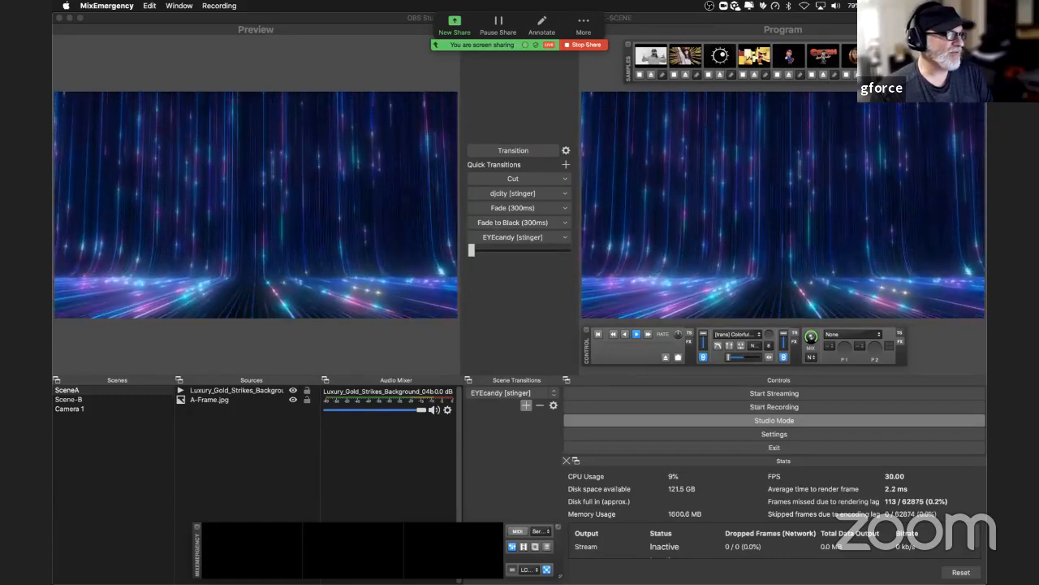
pyautogui.moveTo(201, 358); pyautogui.dragTo(355, 318)
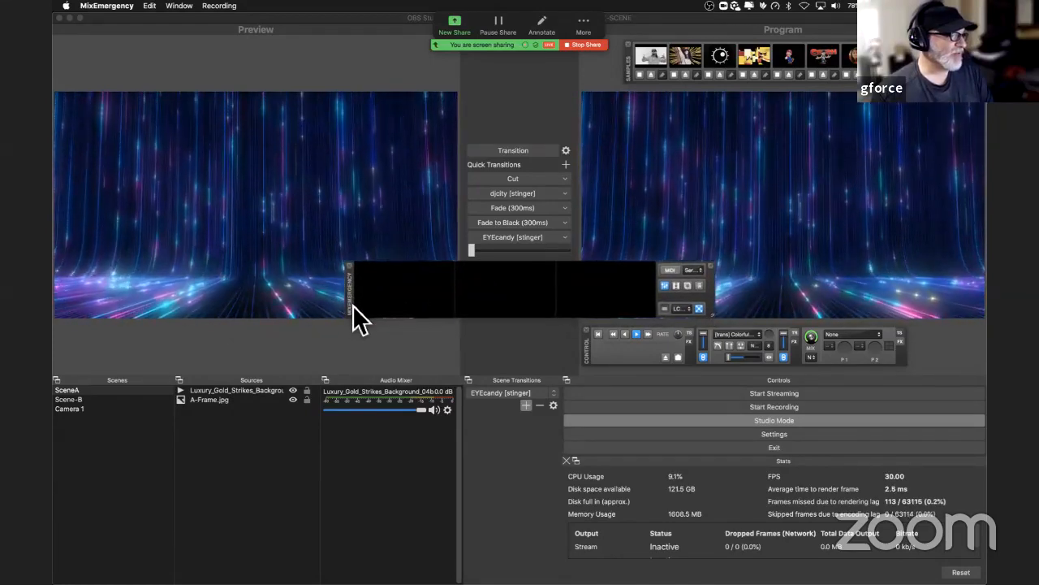
# Step: Place the Luxury_Gold_Strikes background below A-Frame.jpg in SceneA, and send Scene-B to Program with the EYEcandy stinger
pyautogui.click(221, 398)
pyautogui.moveTo(224, 393); pyautogui.dragTo(222, 404)
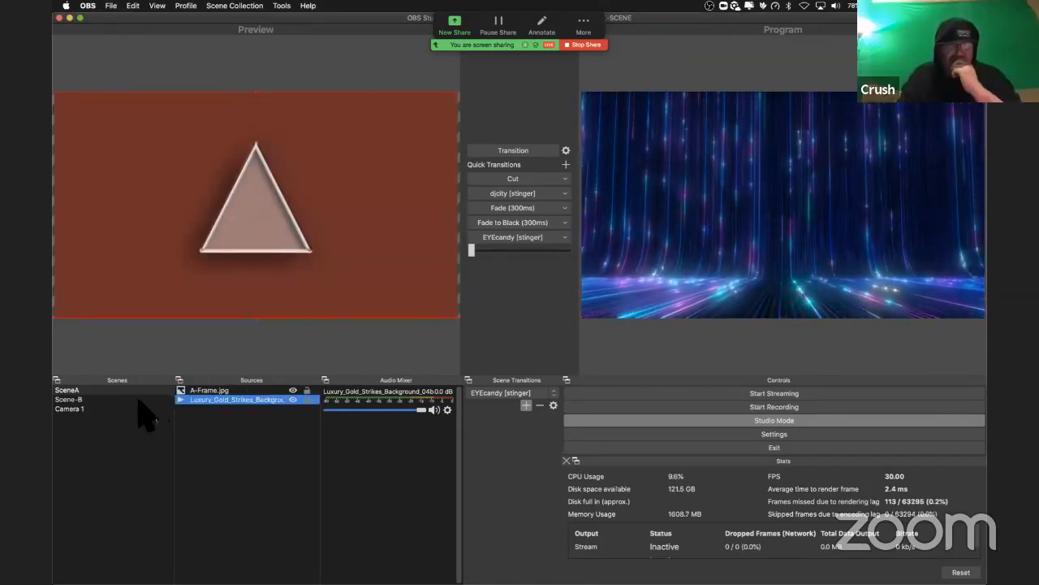
pyautogui.click(136, 398)
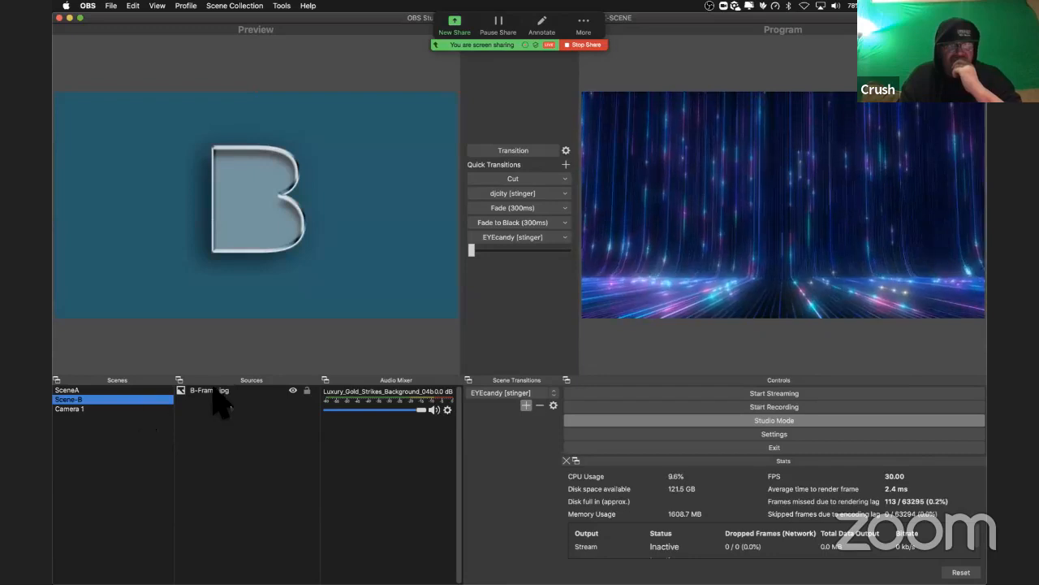
pyautogui.click(510, 237)
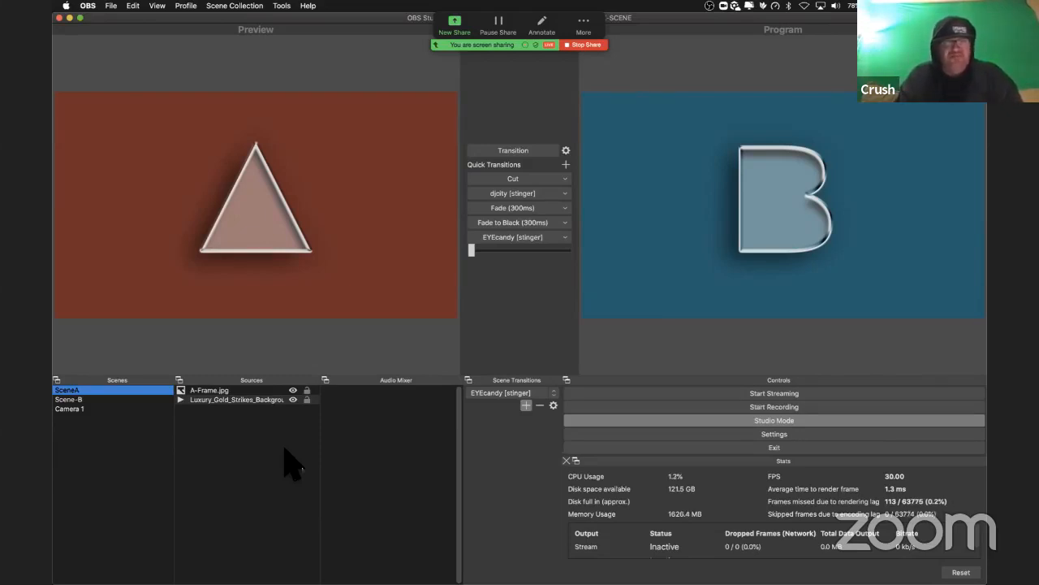
# Step: Add a new NDI source with the default name to SceneA, keeping it visible
pyautogui.click(240, 400)
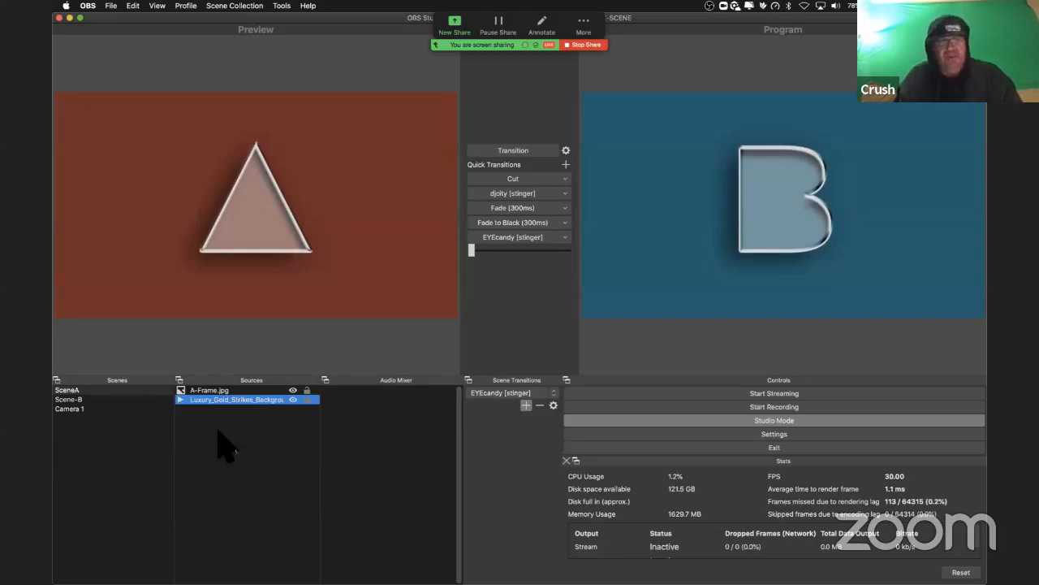
pyautogui.rightClick(218, 432)
pyautogui.moveTo(233, 438)
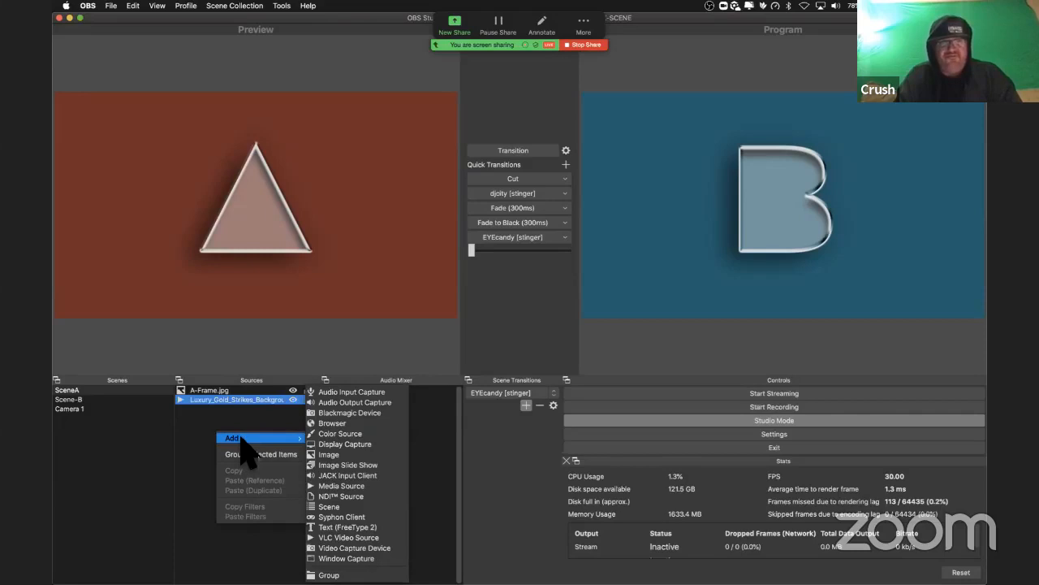
pyautogui.click(331, 496)
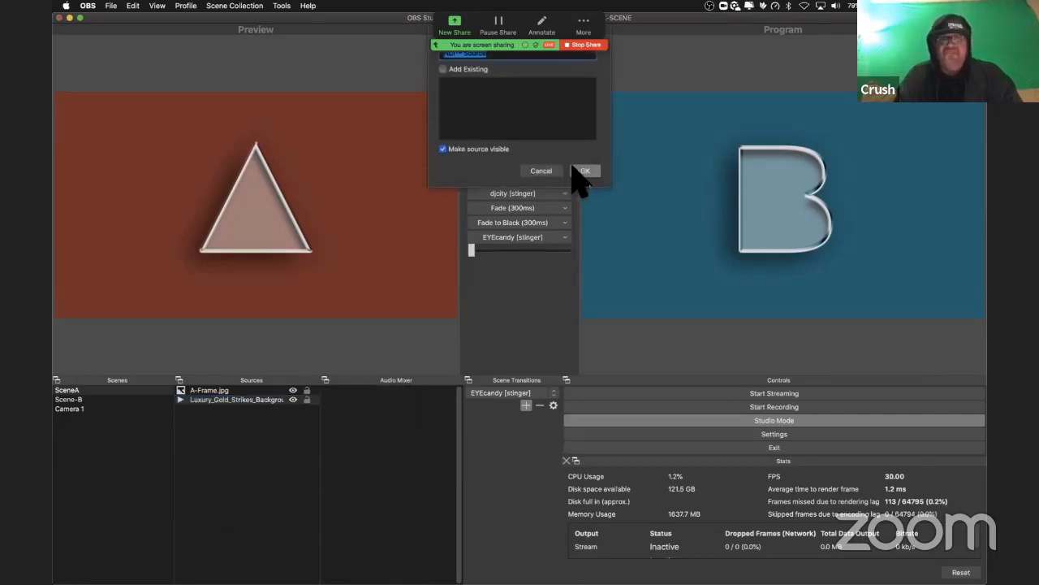
pyautogui.click(578, 169)
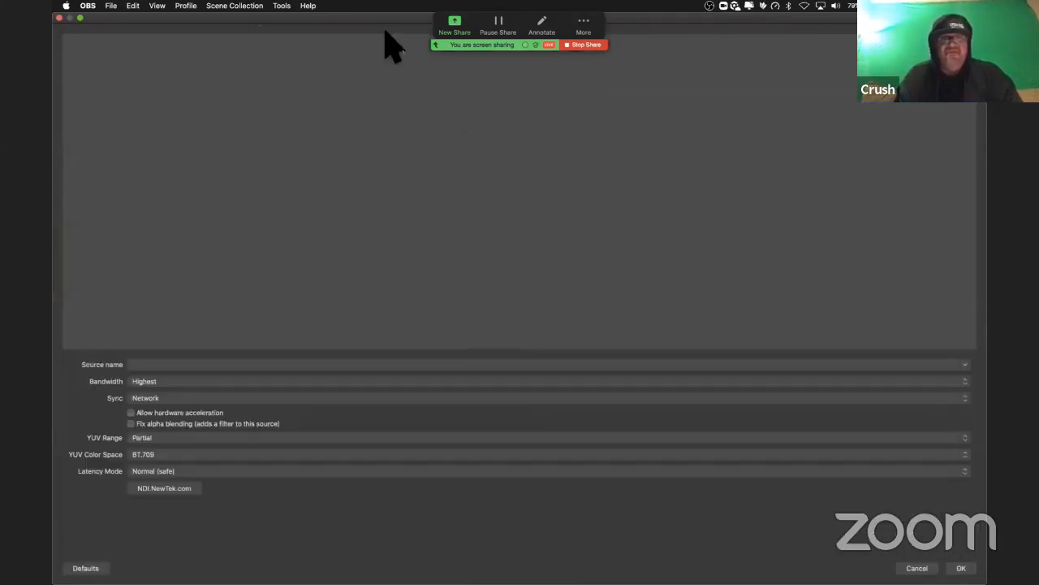
# Step: Confirm the NDI output settings with Main Output enabled and Preview Output disabled, moving the Zoom sharing bar out of the way
pyautogui.click(283, 8)
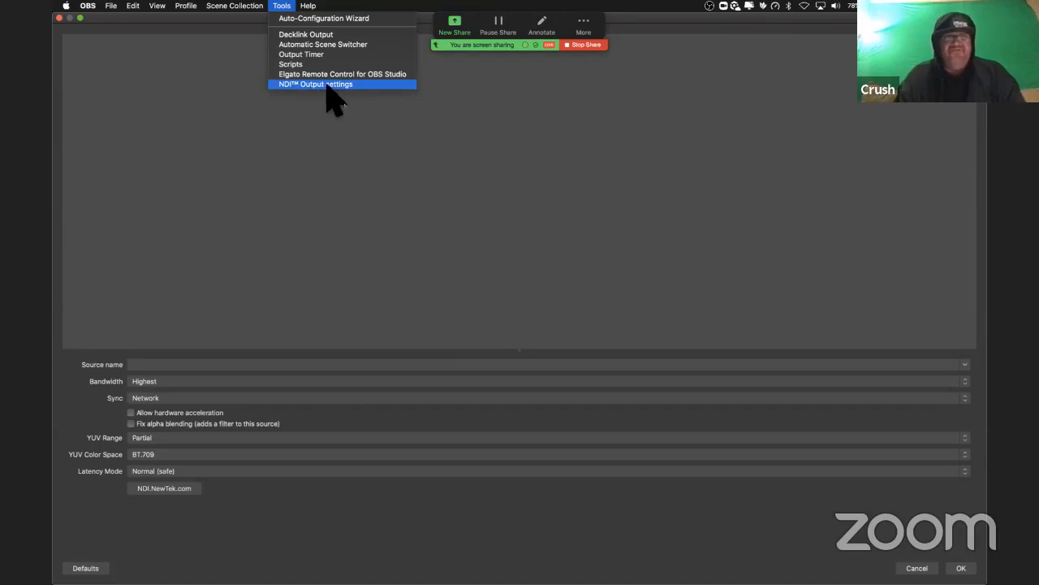
pyautogui.click(327, 84)
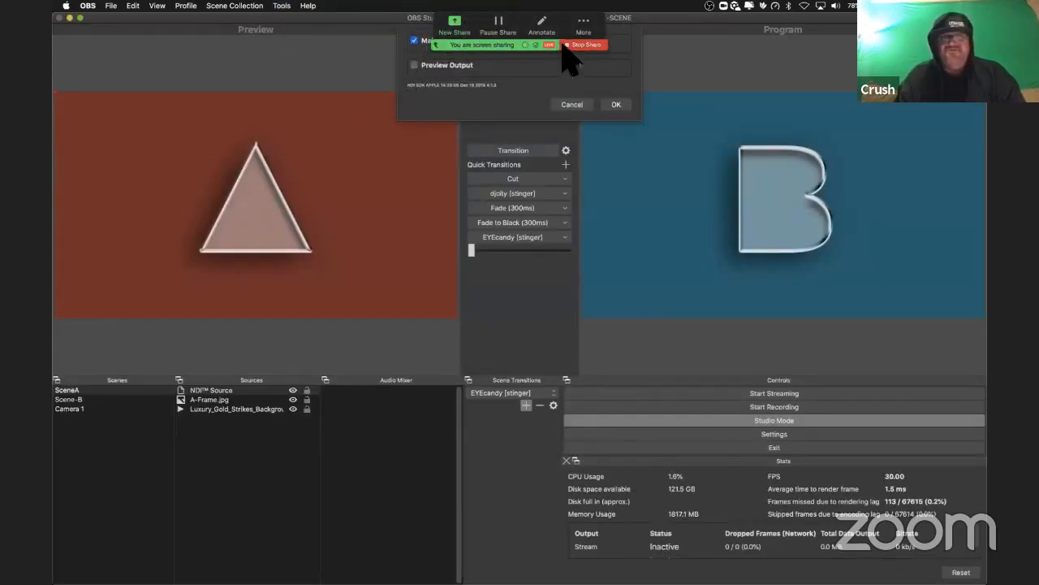
pyautogui.moveTo(602, 26); pyautogui.dragTo(820, 53)
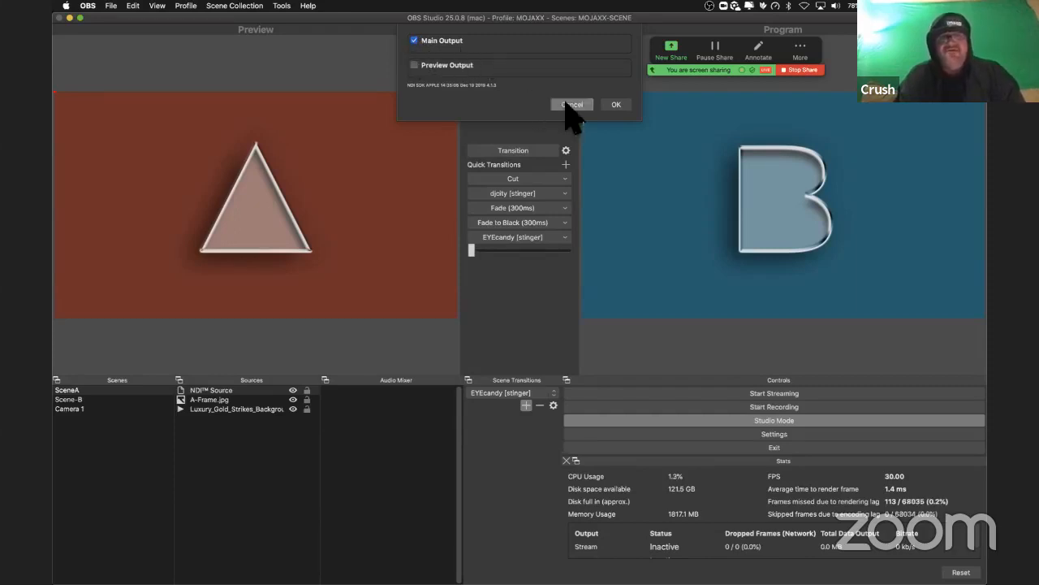
pyautogui.click(619, 104)
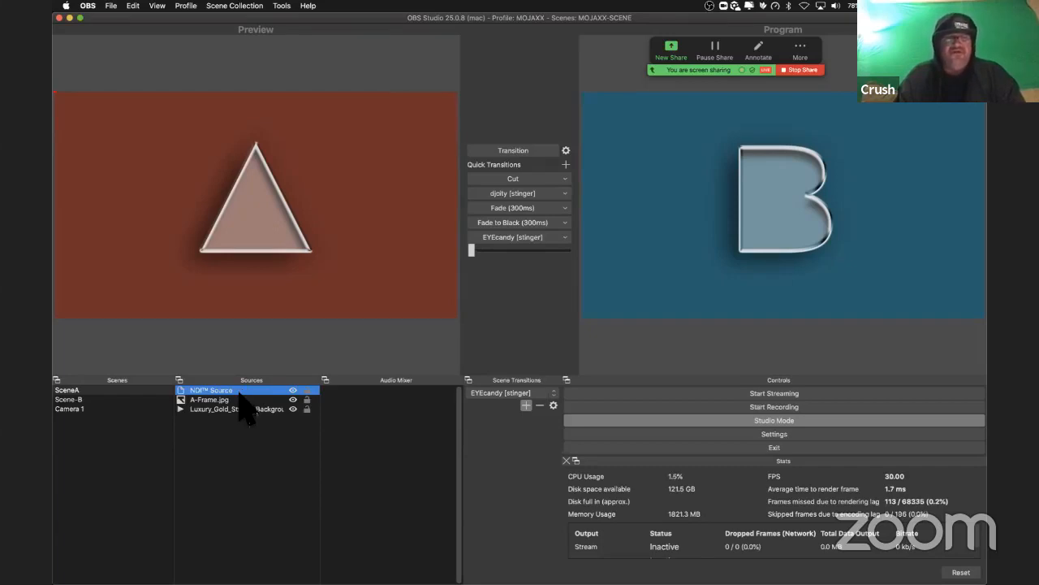
# Step: Bring up MixEmergency and open the Movies folder in a new Finder window
pyautogui.moveTo(487, 578)
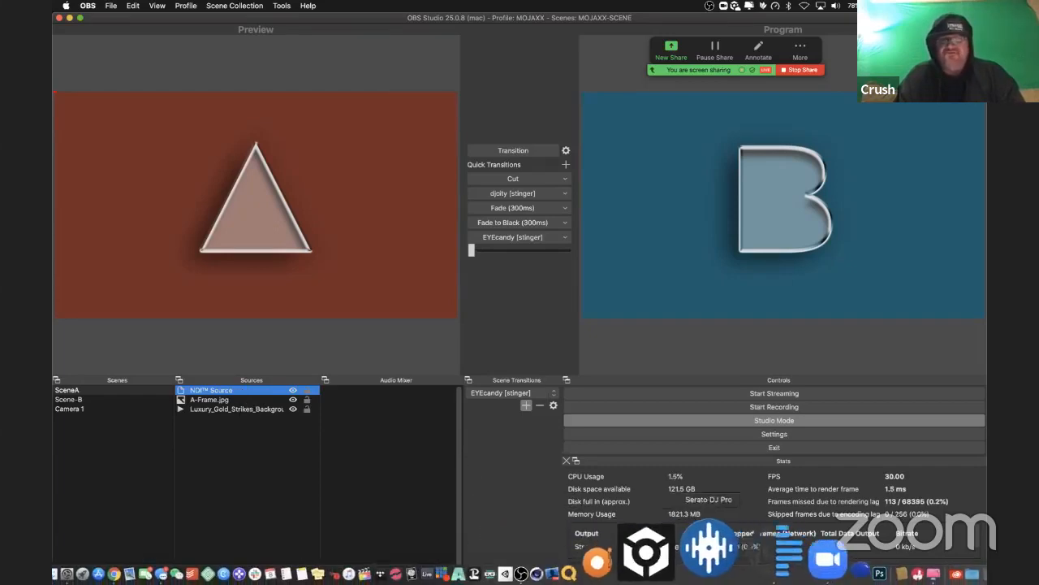
pyautogui.click(721, 552)
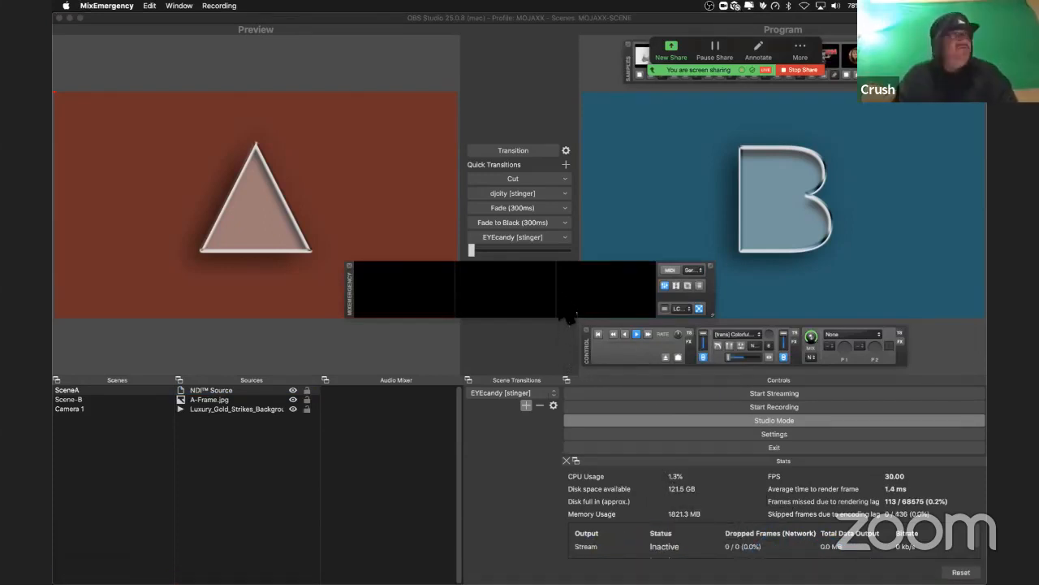
pyautogui.press('super+Tab')
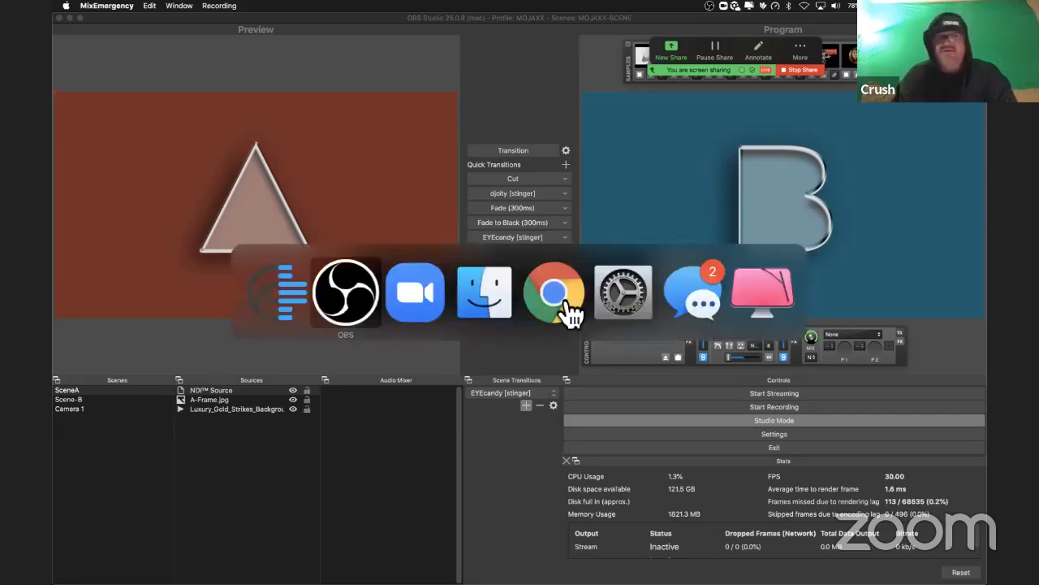
pyautogui.press('super+Tab')
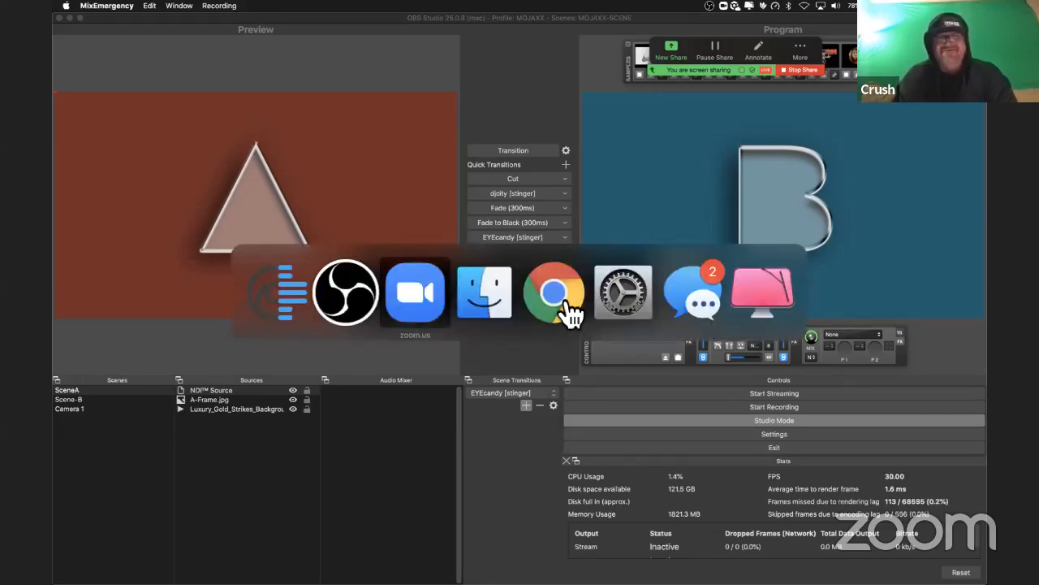
pyautogui.press('super+Tab')
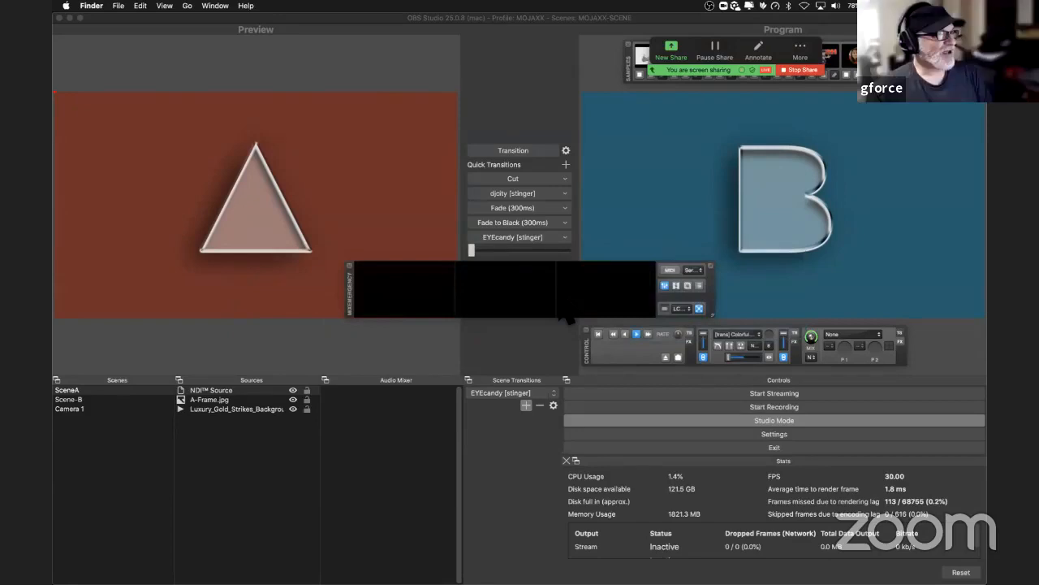
pyautogui.press('super+n')
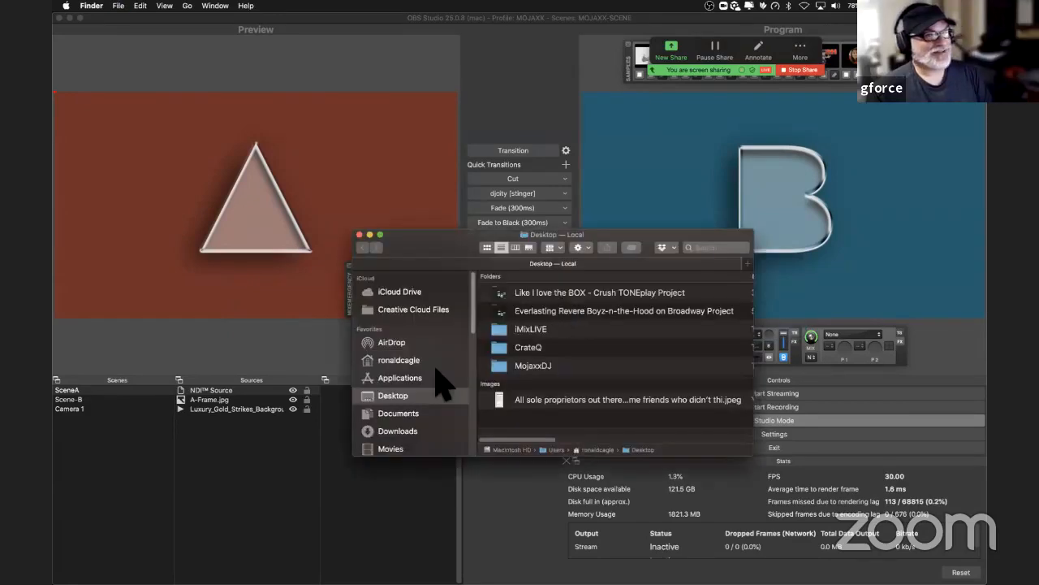
pyautogui.scroll(-3, 406, 390)
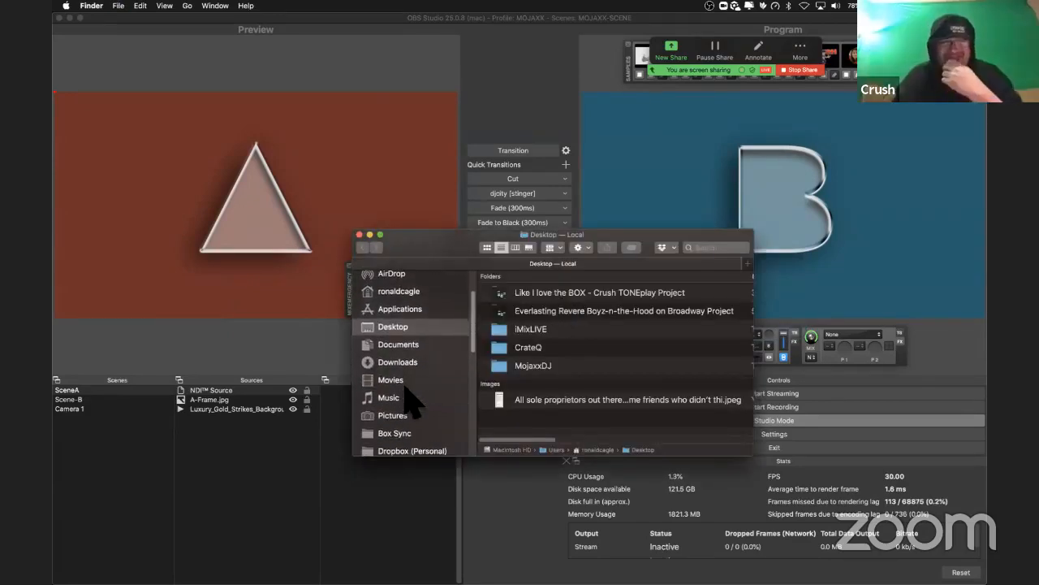
pyautogui.click(405, 382)
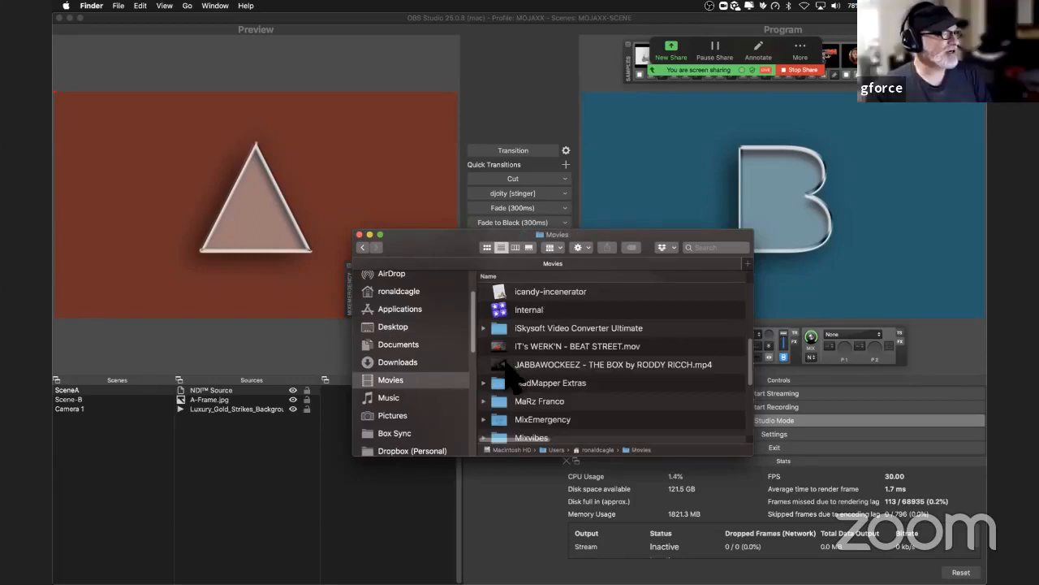
# Step: Load IT's WERK'N - BEAT STREET.mov and JABBAWOCKEEZ - THE BOX by RODDY RICCH.mp4 from Movies into the two MixEmergency channels
pyautogui.moveTo(453, 254); pyautogui.dragTo(651, 332)
pyautogui.moveTo(699, 426); pyautogui.dragTo(418, 299)
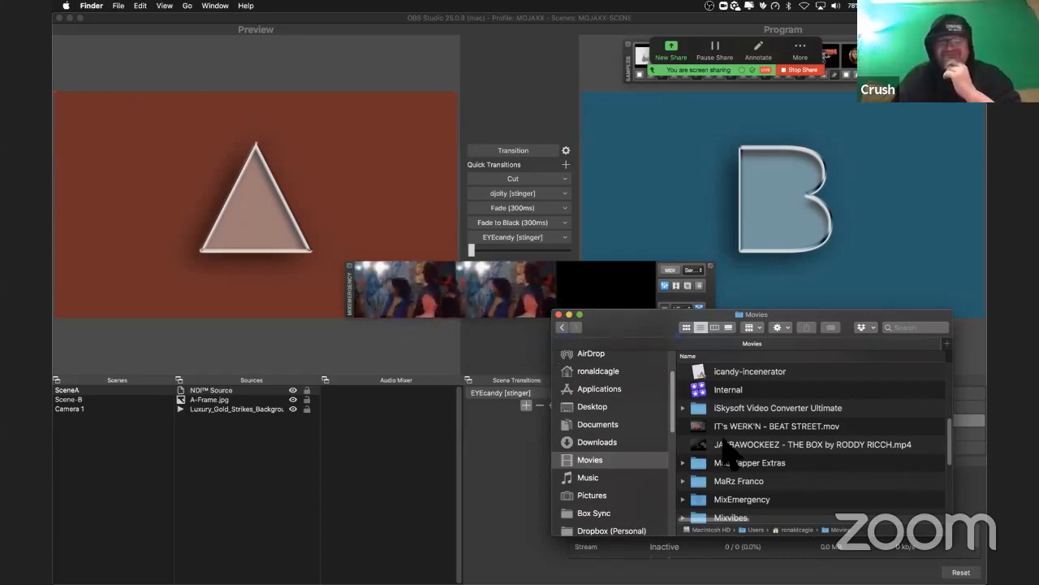
pyautogui.moveTo(702, 445); pyautogui.dragTo(594, 405)
pyautogui.click(644, 356)
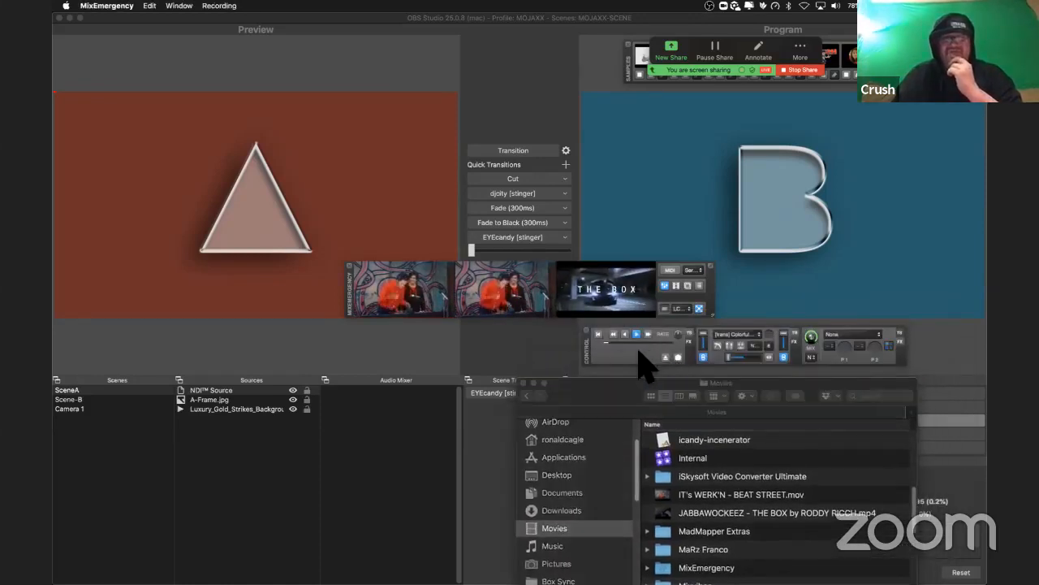
# Step: Open the MixEmergency sharing preferences and make sure NDI Output and the RGBA format are enabled
pyautogui.press('super+comma')
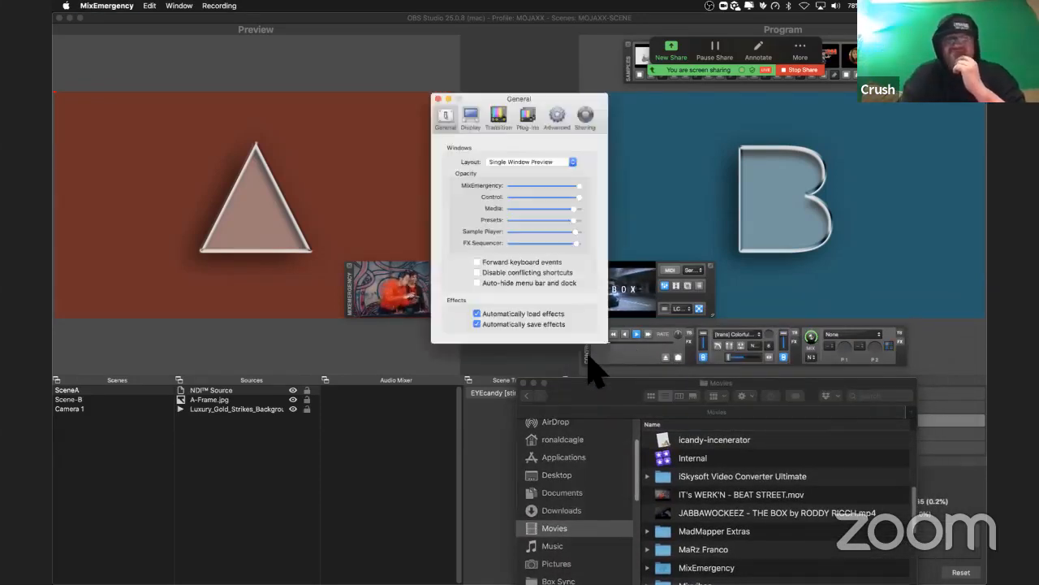
pyautogui.click(583, 118)
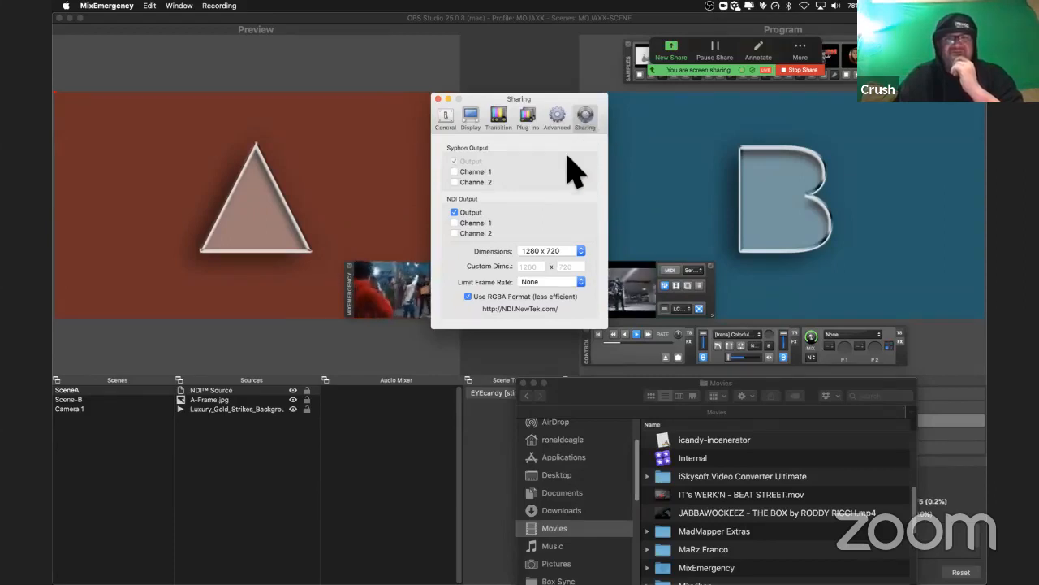
pyautogui.click(454, 212)
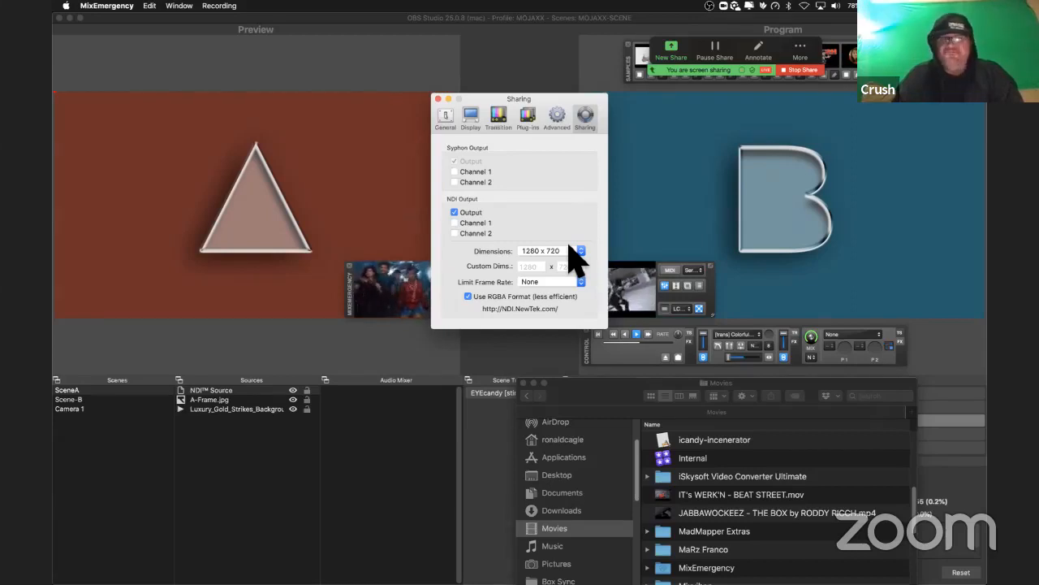
pyautogui.click(469, 296)
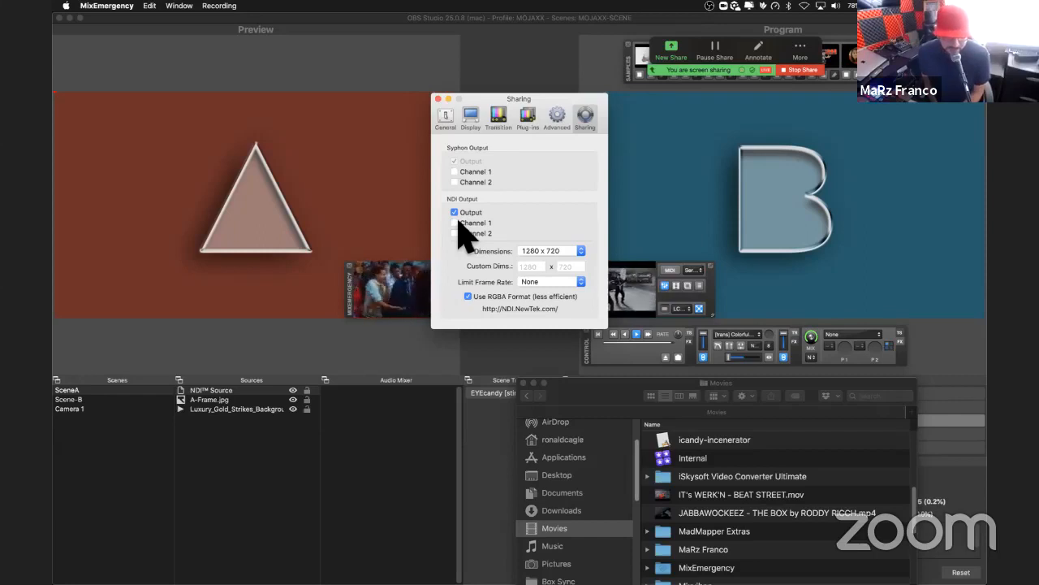
pyautogui.click(546, 282)
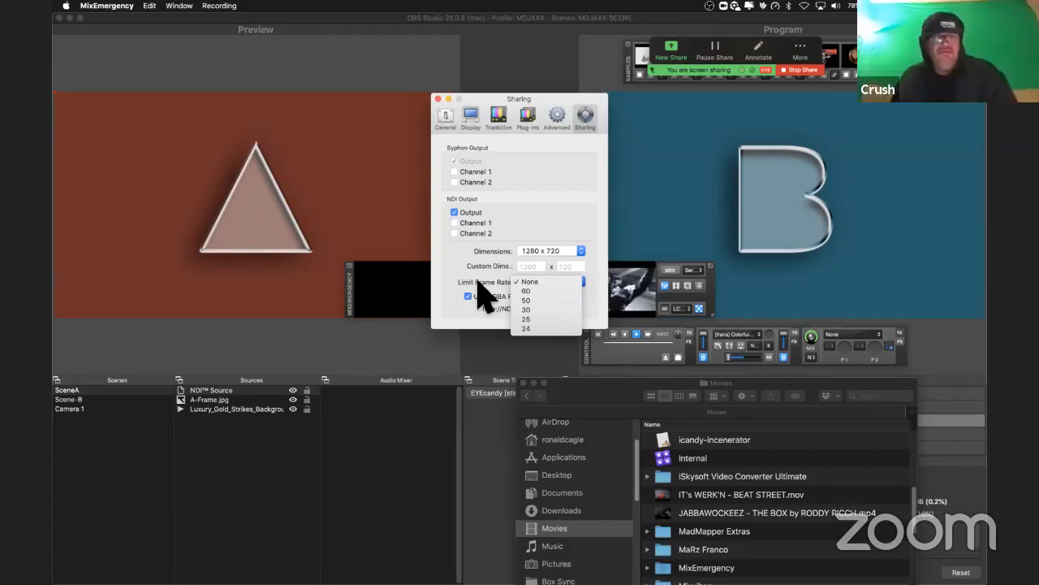
pyautogui.click(526, 300)
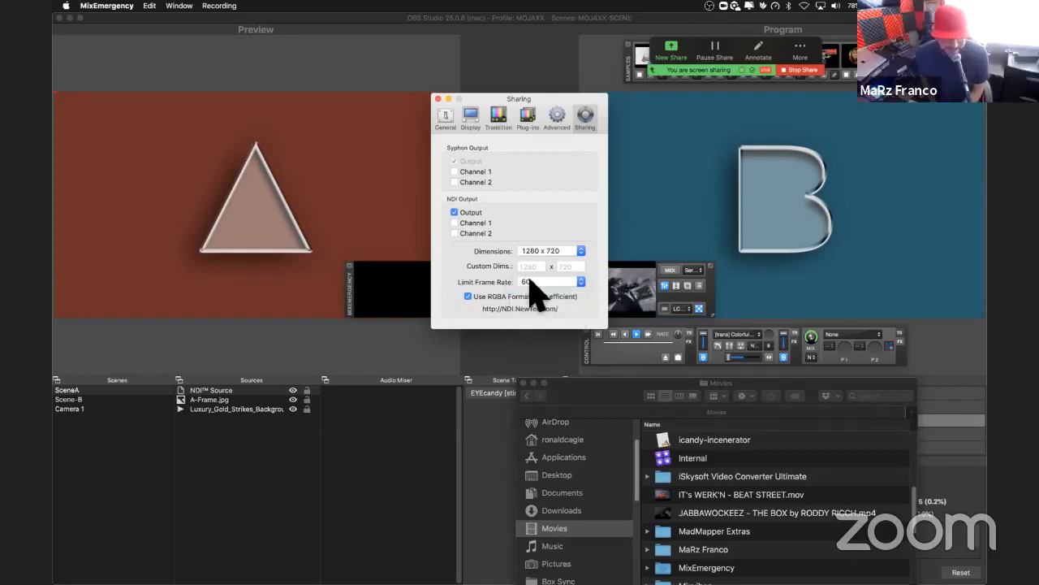
pyautogui.click(531, 277)
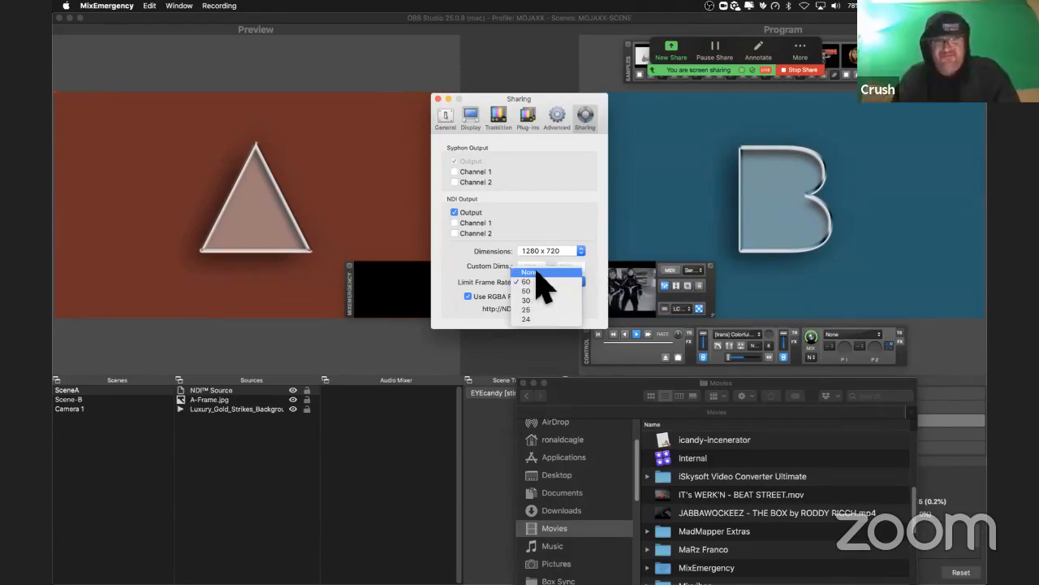
pyautogui.click(537, 271)
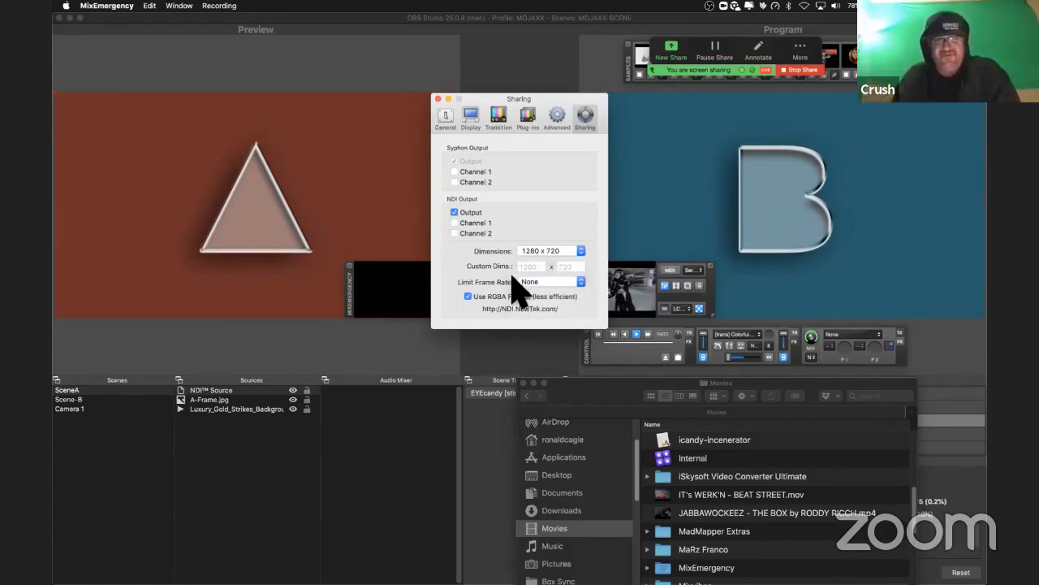
# Step: Limit the NDI output frame rate to 60 and disable the RGBA format
pyautogui.click(531, 283)
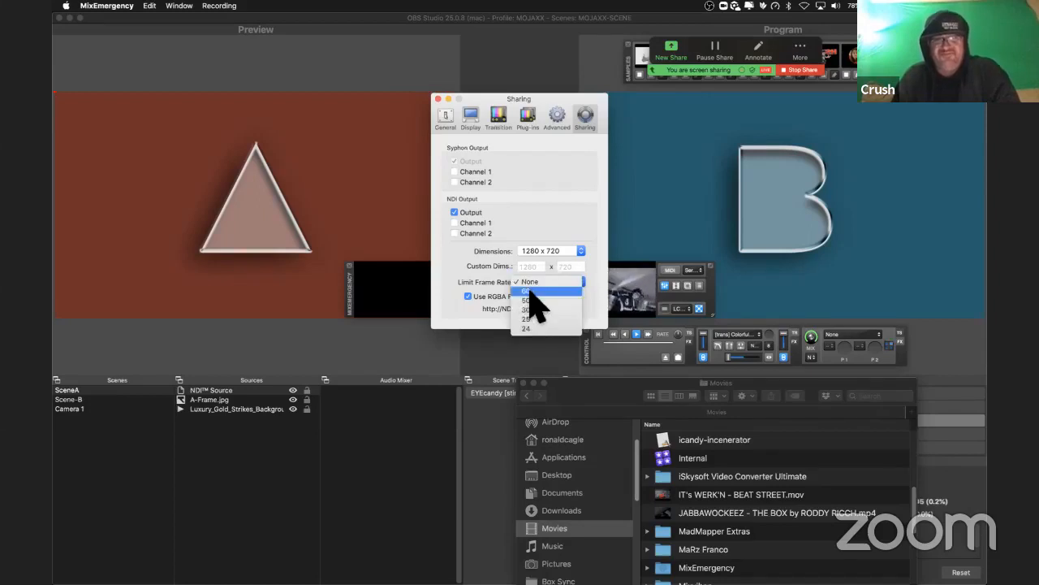
pyautogui.click(534, 291)
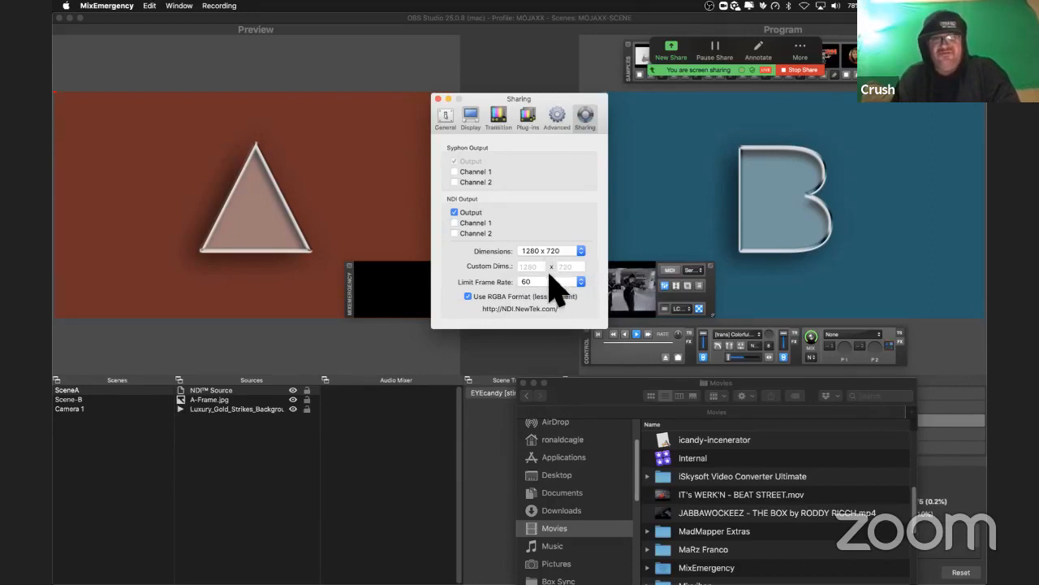
pyautogui.click(469, 296)
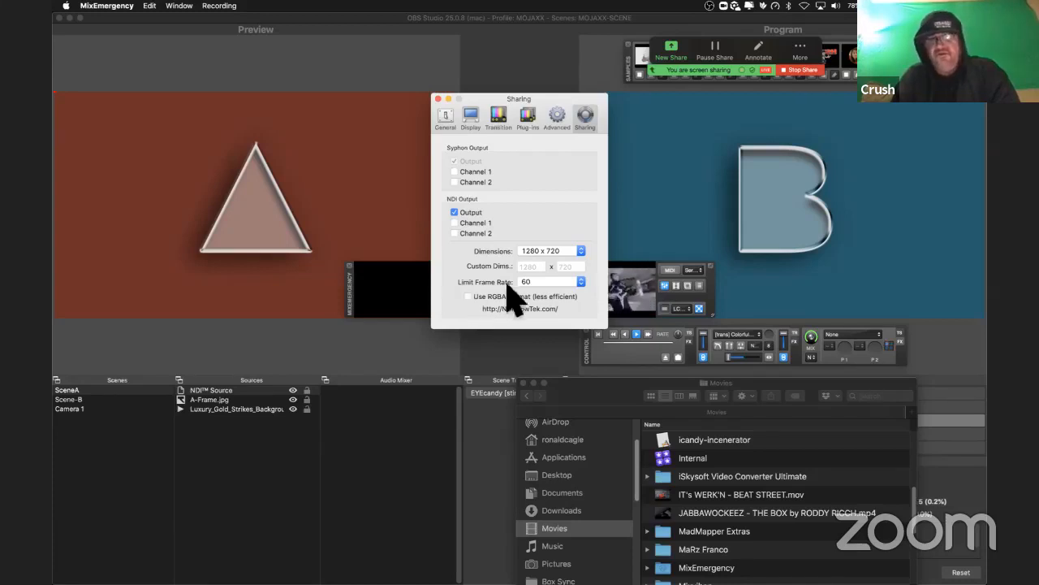
# Step: Enable the RGBA format for the MixEmergency NDI output and close the sharing preferences
pyautogui.click(468, 296)
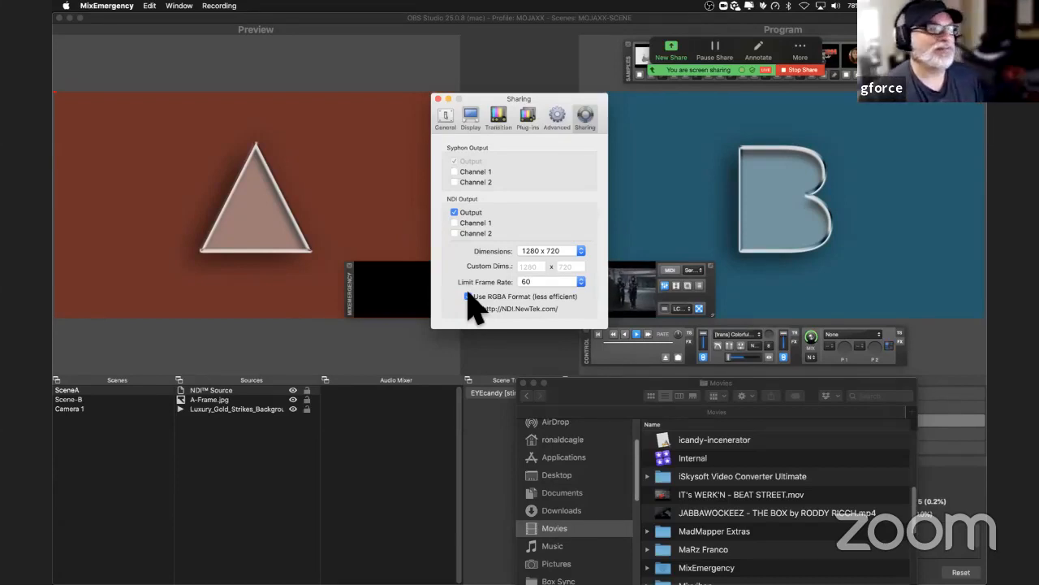
pyautogui.click(438, 99)
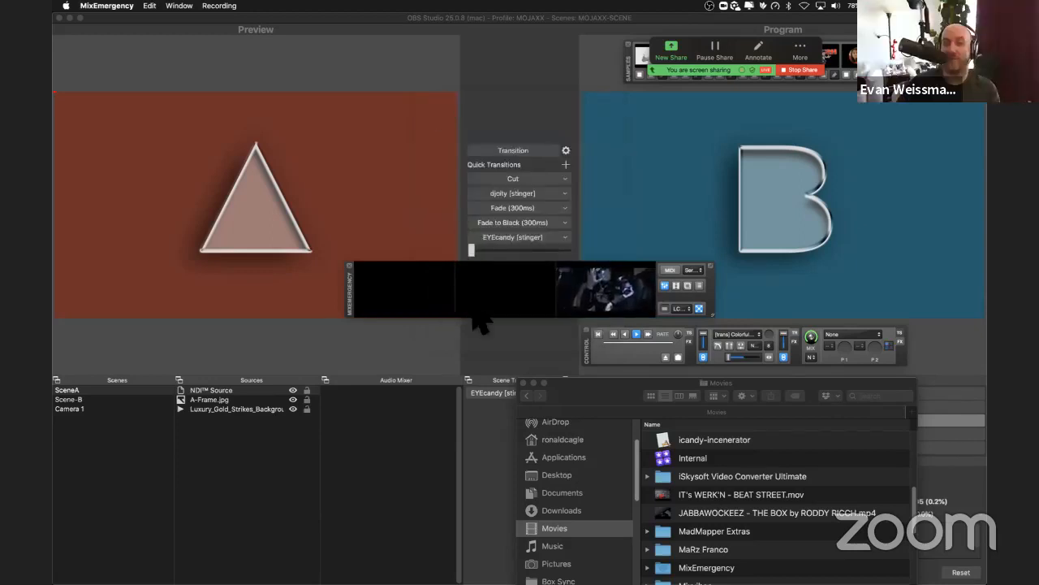
# Step: Quit MixEmergency, relaunch it from the Applications folder and allow it to access files on a removable volume
pyautogui.scroll(-10, 656, 537)
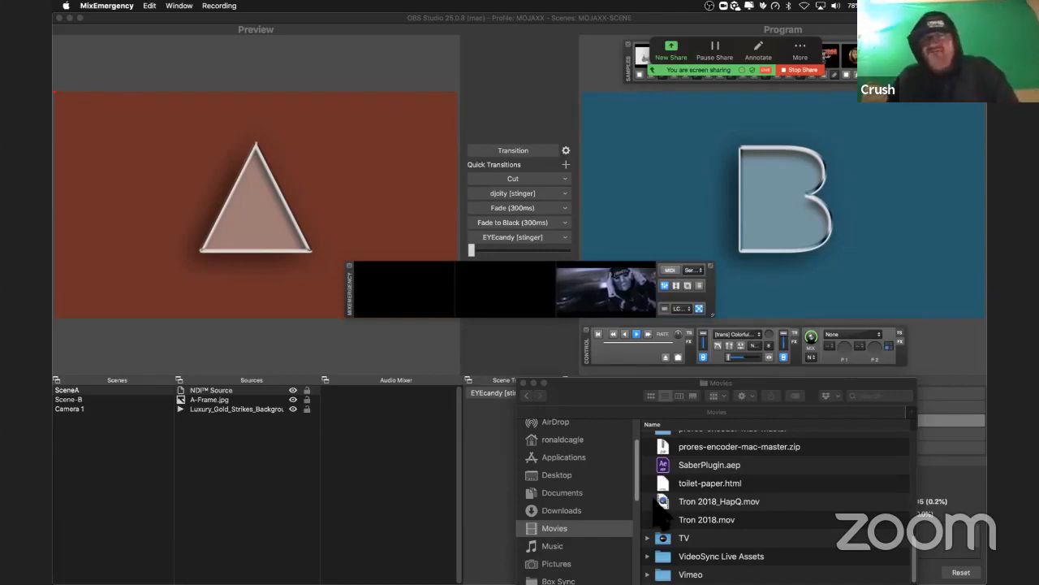
pyautogui.scroll(10, 662, 511)
pyautogui.scroll(8, 656, 495)
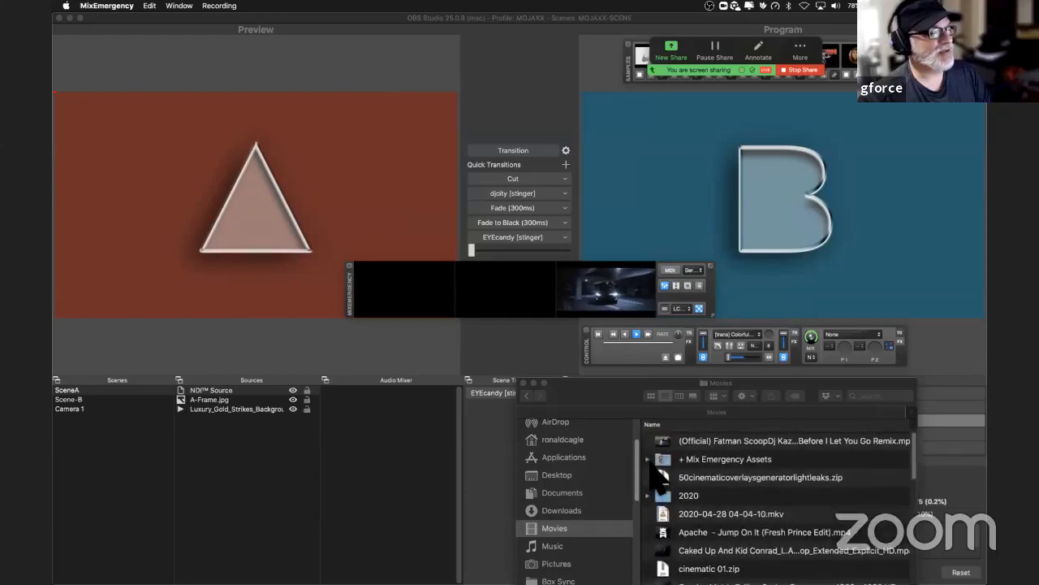
pyautogui.click(598, 465)
pyautogui.click(592, 455)
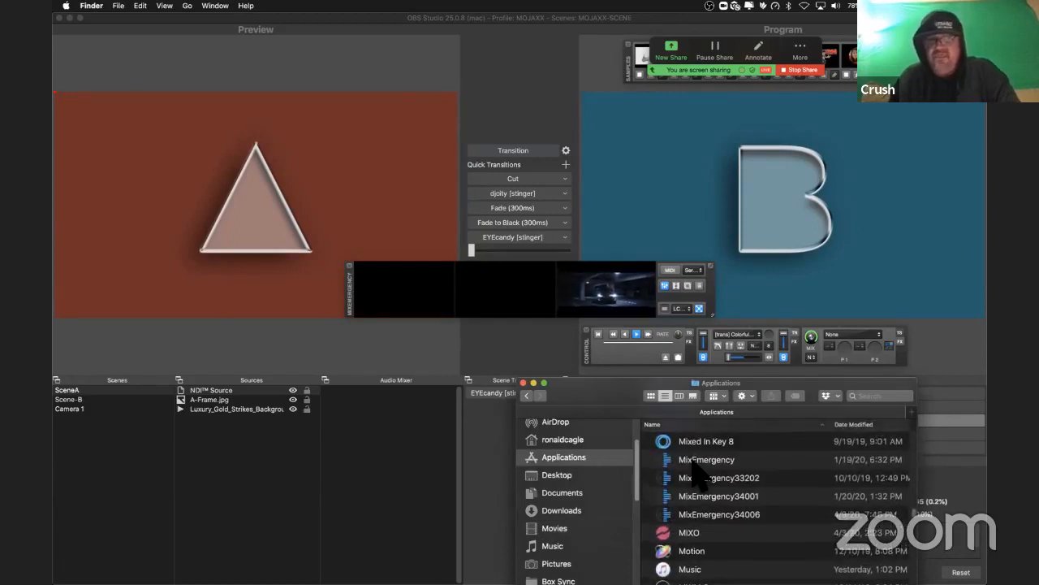
pyautogui.doubleClick(693, 460)
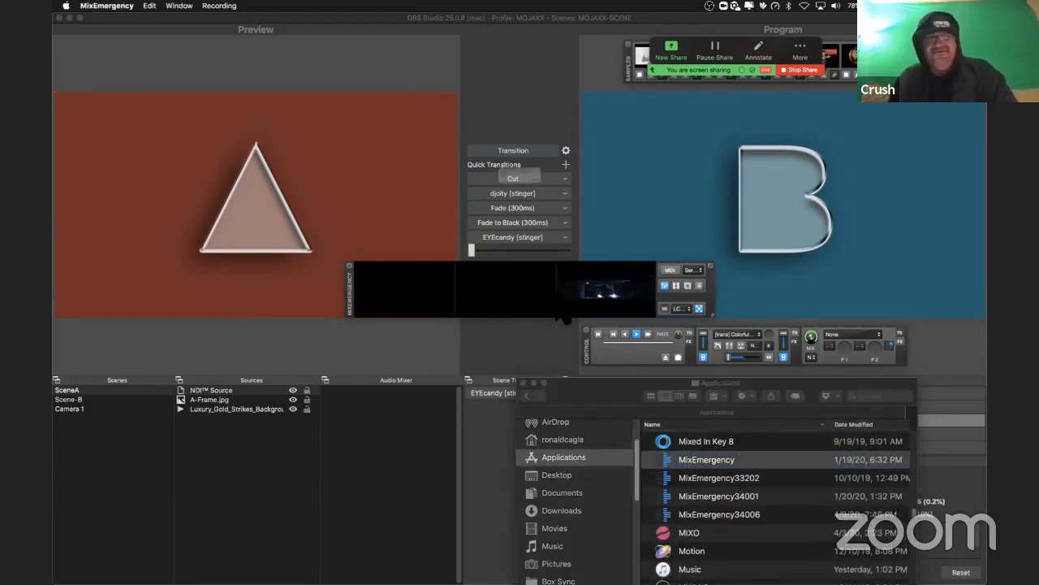
pyautogui.click(551, 200)
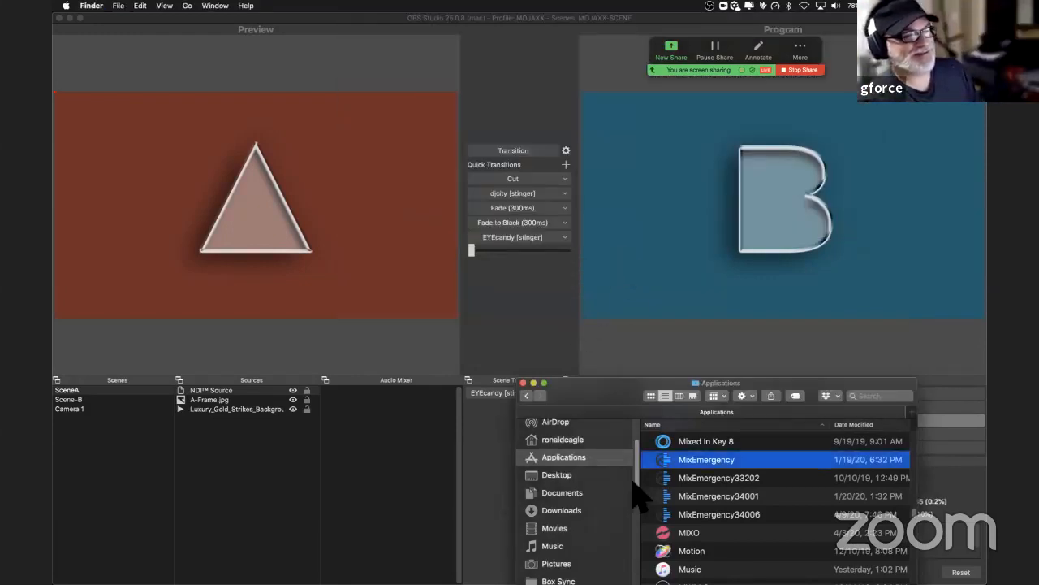
pyautogui.doubleClick(675, 462)
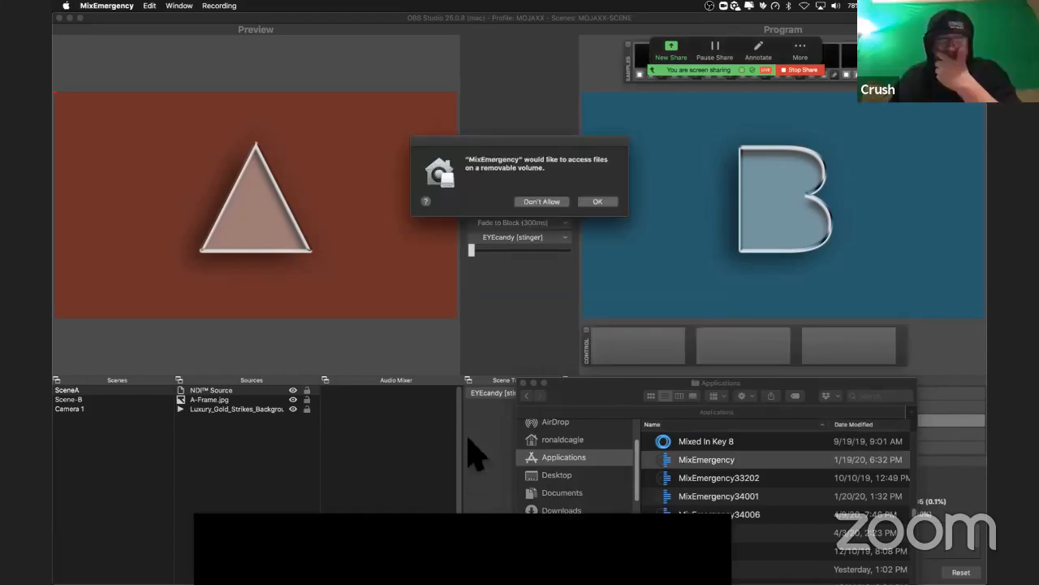
pyautogui.click(601, 202)
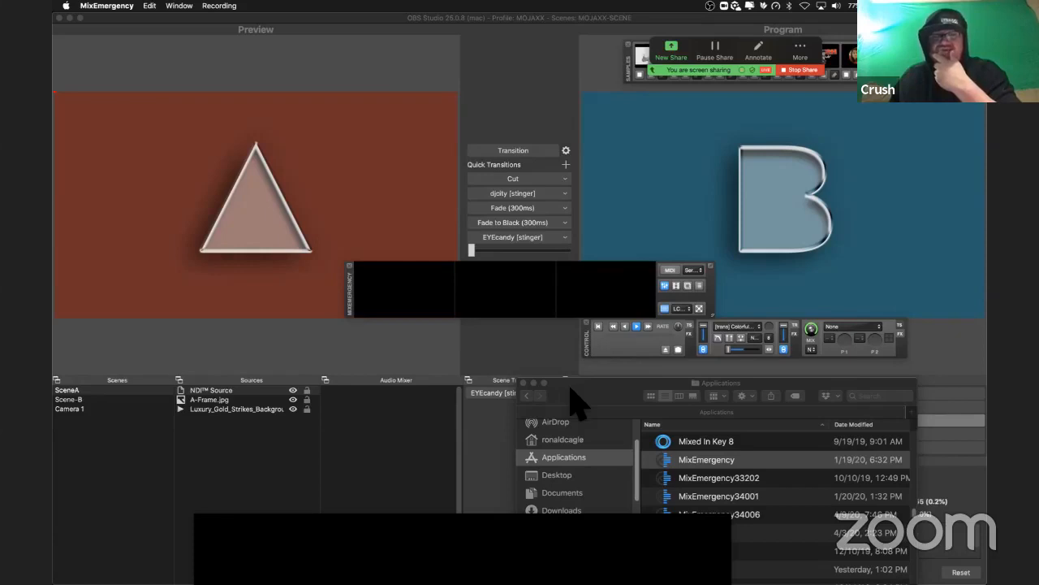
# Step: Close the Applications window and place the MixEmergency control strip directly beneath the video monitors
pyautogui.moveTo(570, 387); pyautogui.dragTo(483, 368)
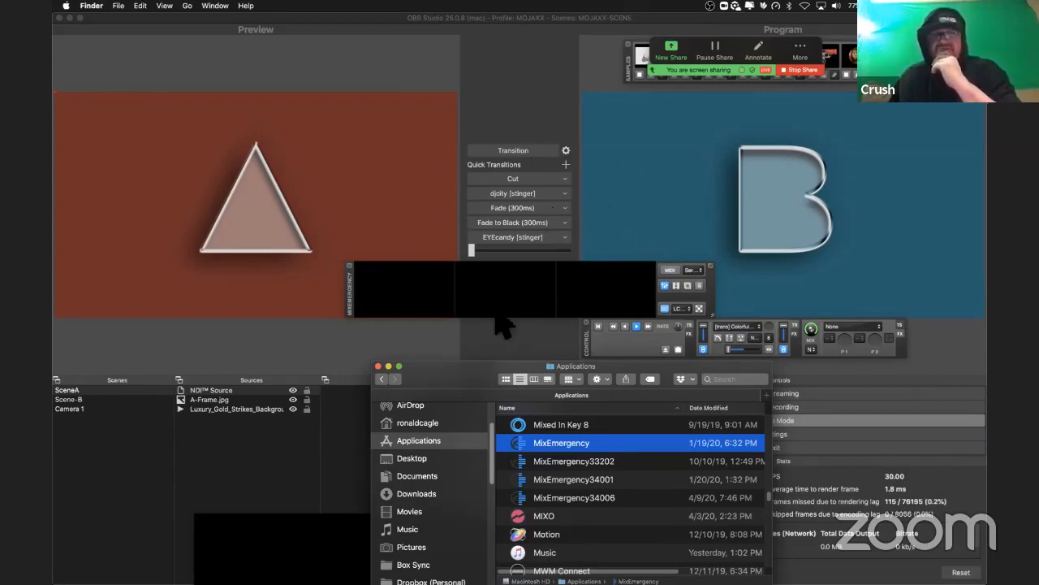
pyautogui.click(379, 366)
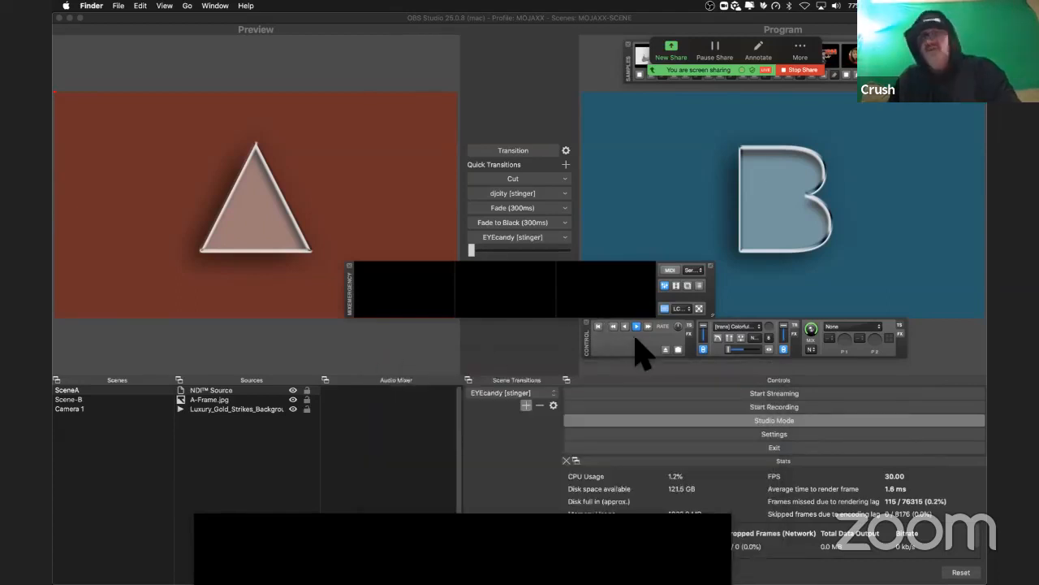
pyautogui.moveTo(589, 341); pyautogui.dragTo(369, 341)
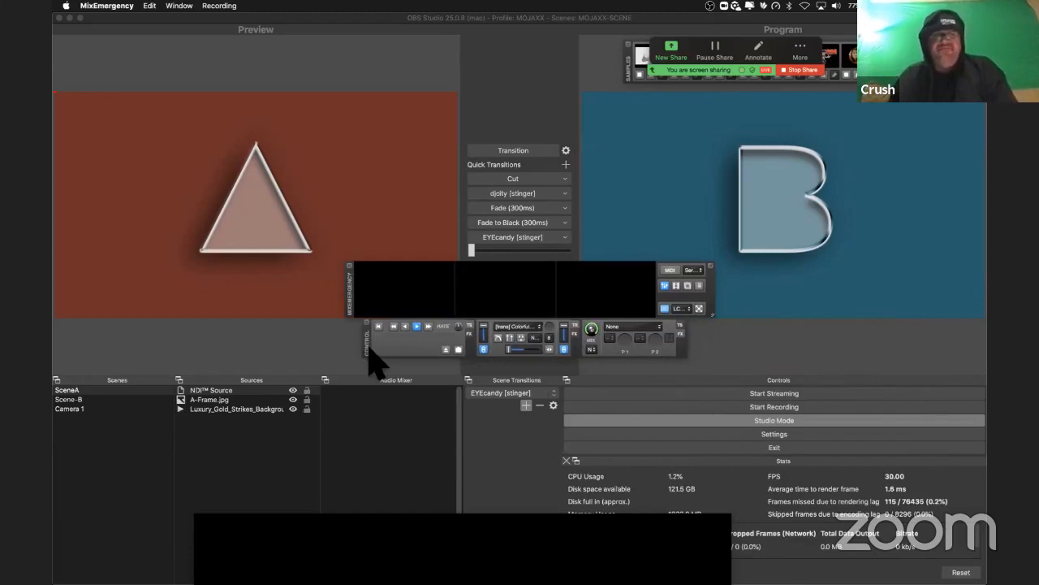
# Step: Open the Movies folder in Finder and load the Caked Up And Kid Conrad extended explicit HD video into MixEmergency's first channel
pyautogui.press('super+Tab')
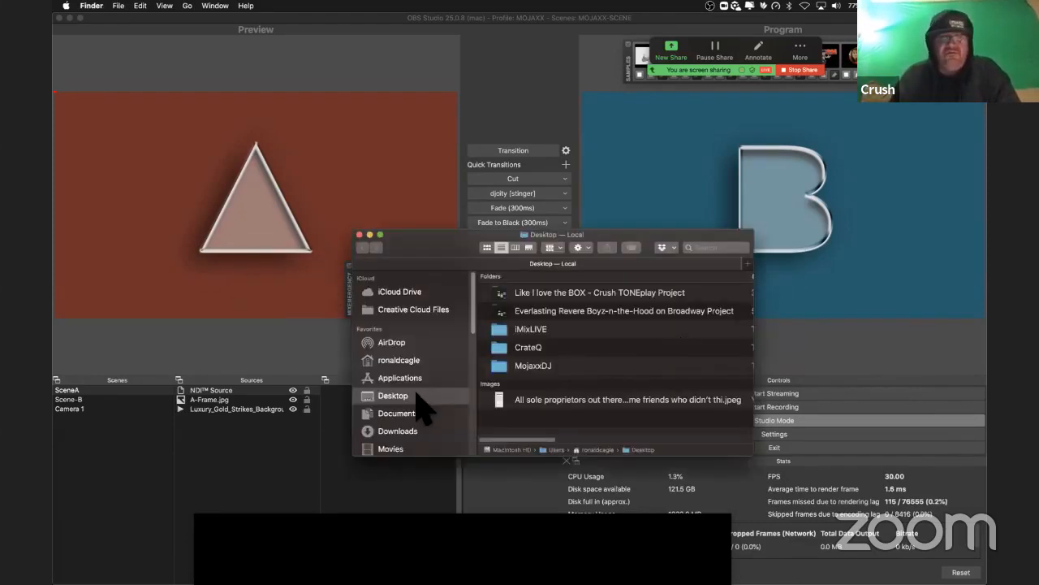
pyautogui.click(415, 431)
pyautogui.click(413, 450)
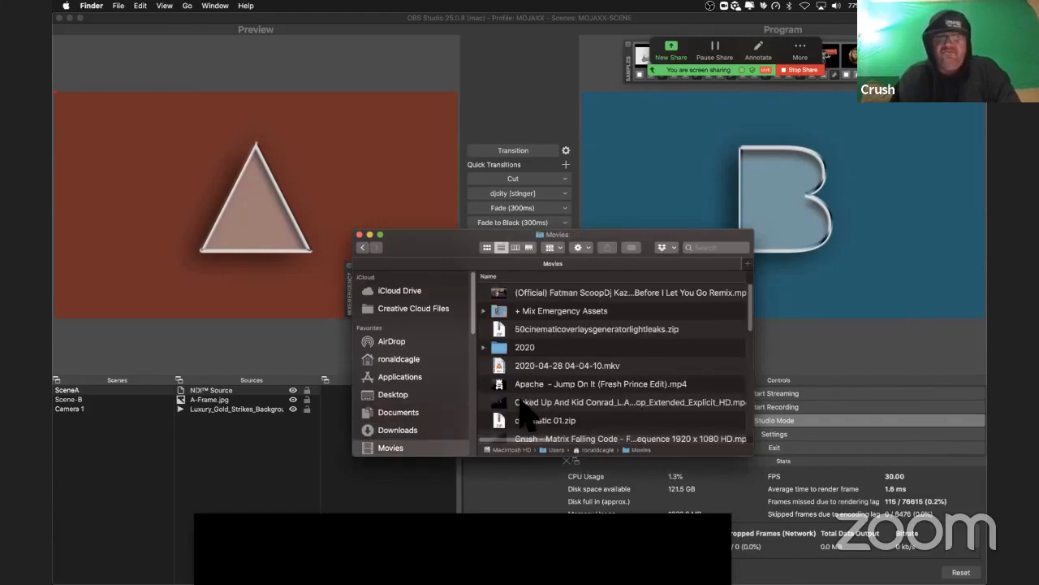
pyautogui.moveTo(524, 402); pyautogui.dragTo(408, 311)
pyautogui.press('super+Tab')
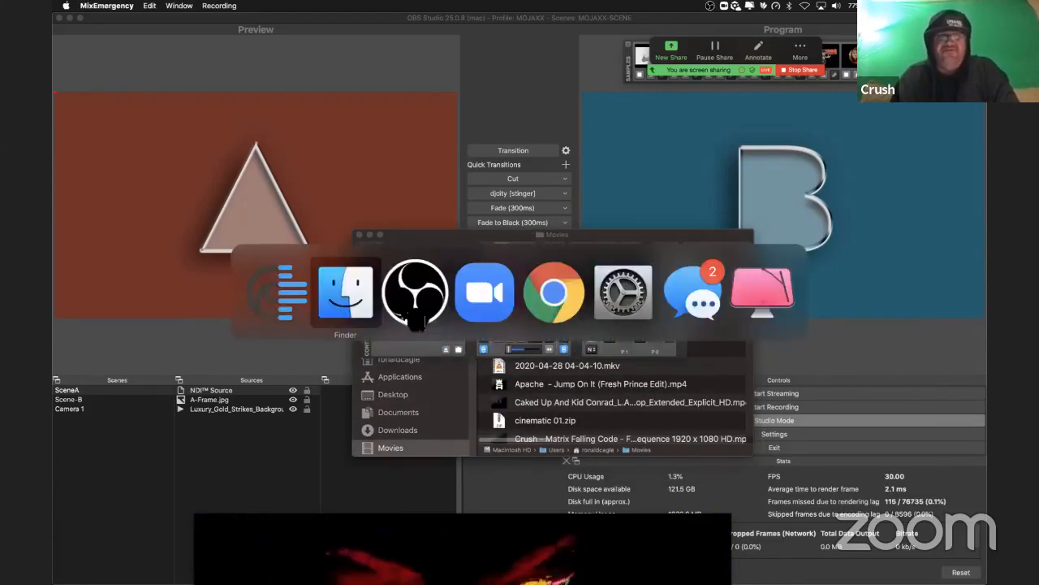
# Step: Load the (Official) Fatman Scoop Before I Let You Go Remix video into MixEmergency's second channel and move the Movies window clear of the controls
pyautogui.click(518, 401)
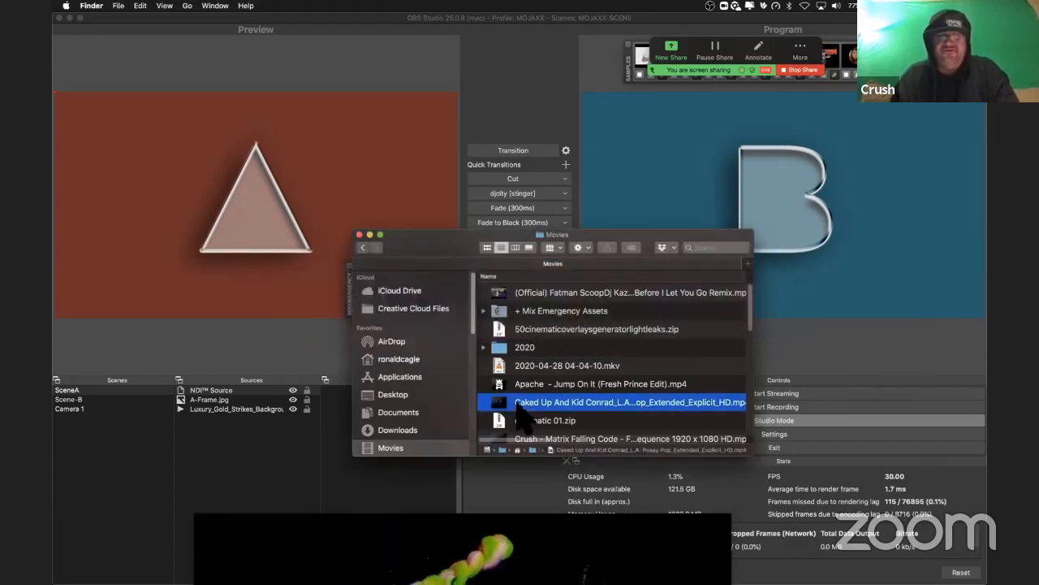
pyautogui.click(599, 291)
pyautogui.moveTo(598, 284); pyautogui.dragTo(596, 282)
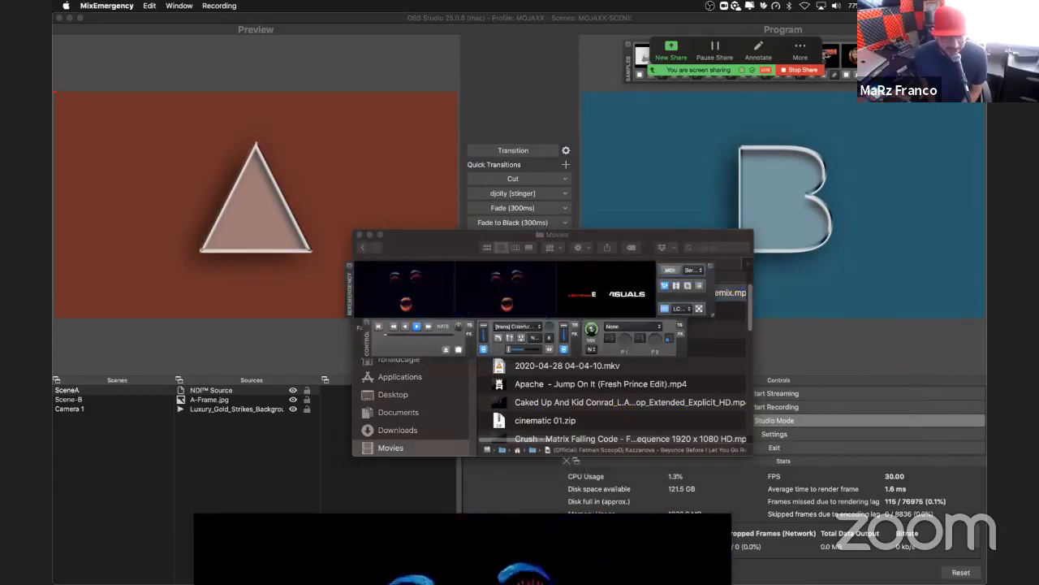
pyautogui.moveTo(414, 235); pyautogui.dragTo(420, 337)
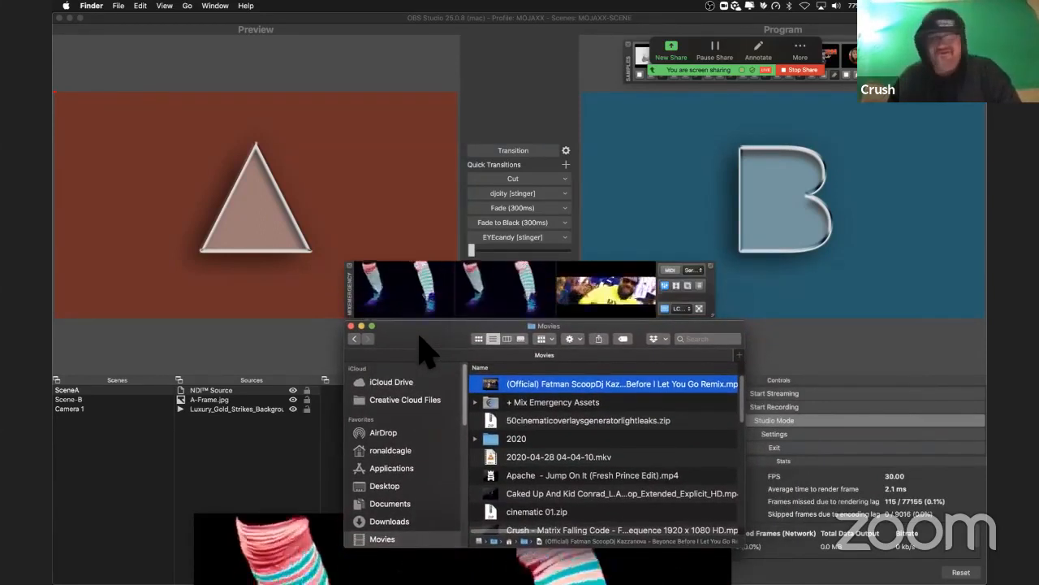
pyautogui.moveTo(419, 337); pyautogui.dragTo(653, 363)
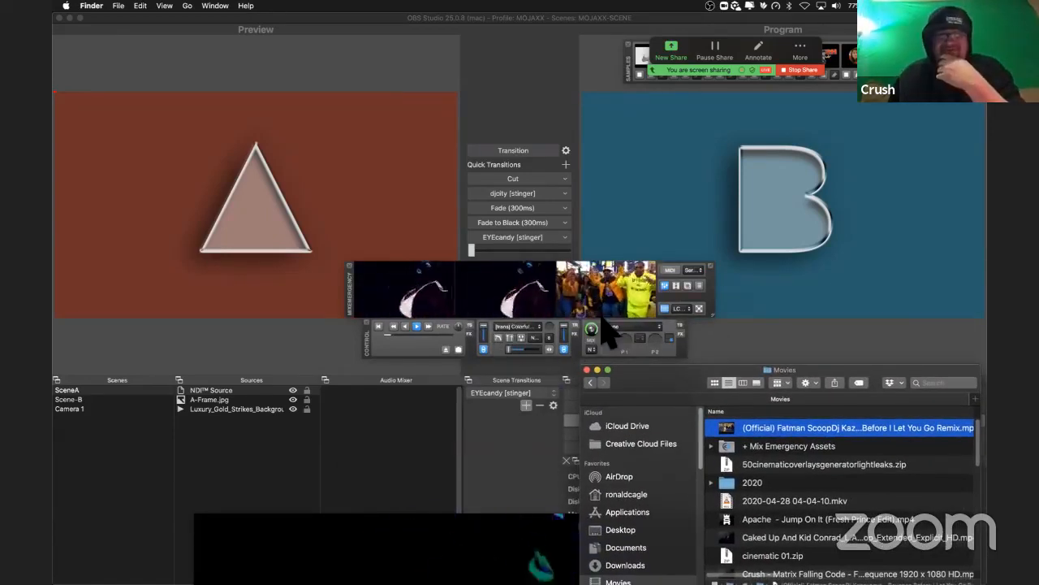
# Step: Switch to OBS and set the NDI Source's source name to CRUSH2020.LOCAL (MixEmergency Output) in its properties
pyautogui.click(228, 402)
pyautogui.click(228, 394)
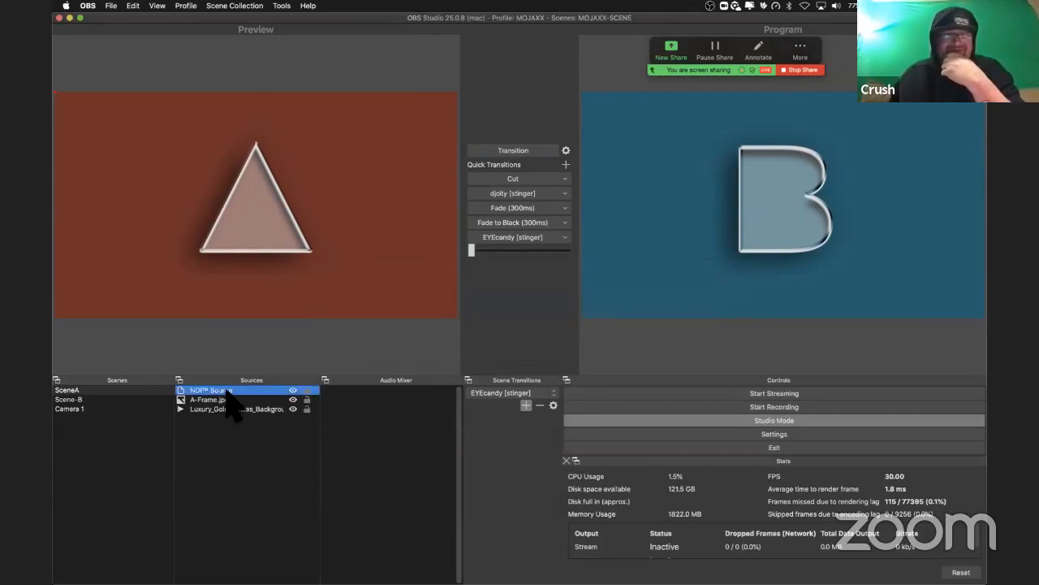
pyautogui.rightClick(228, 394)
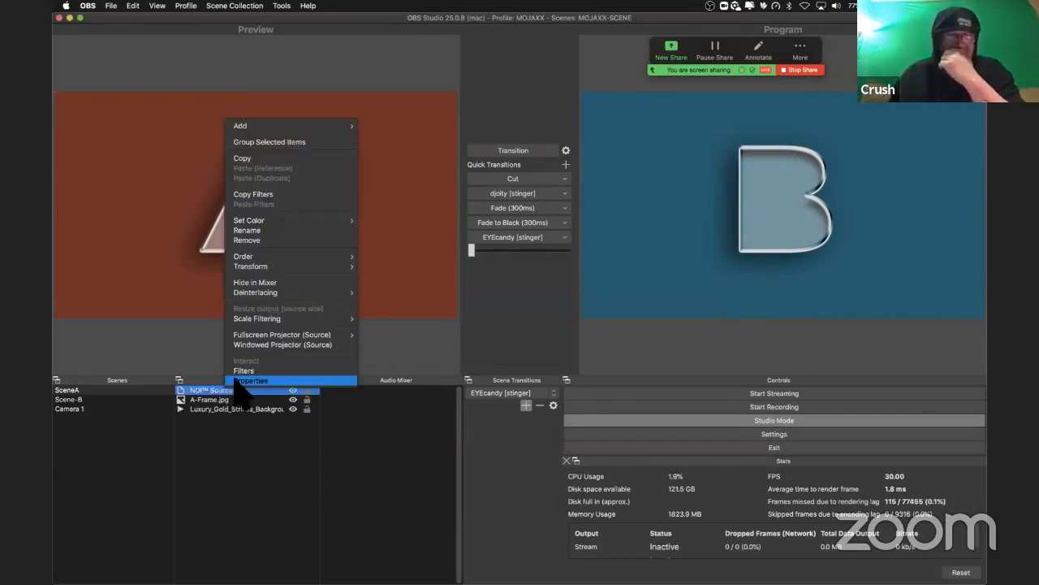
pyautogui.click(238, 379)
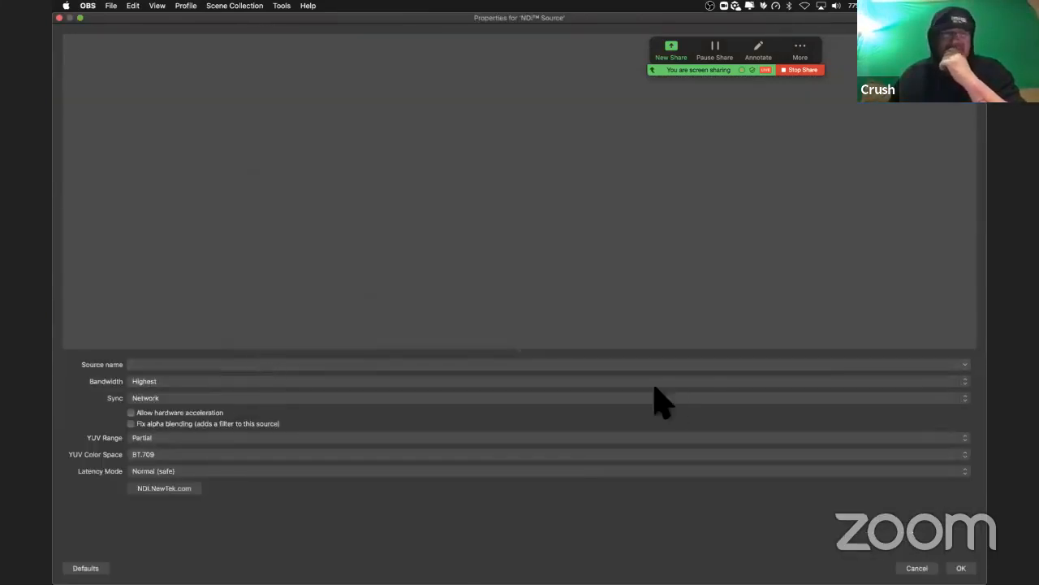
pyautogui.click(965, 364)
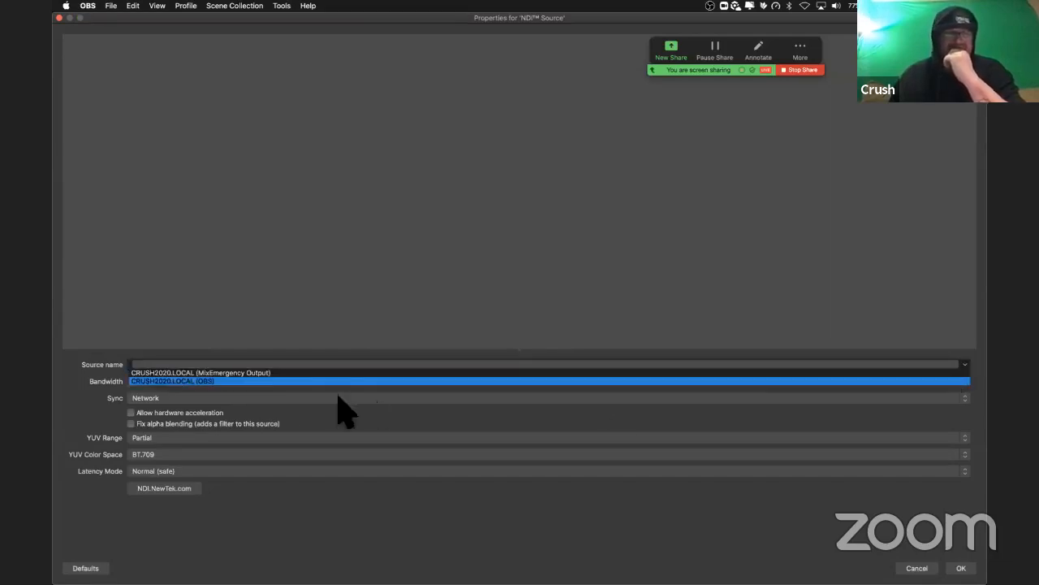
pyautogui.click(280, 363)
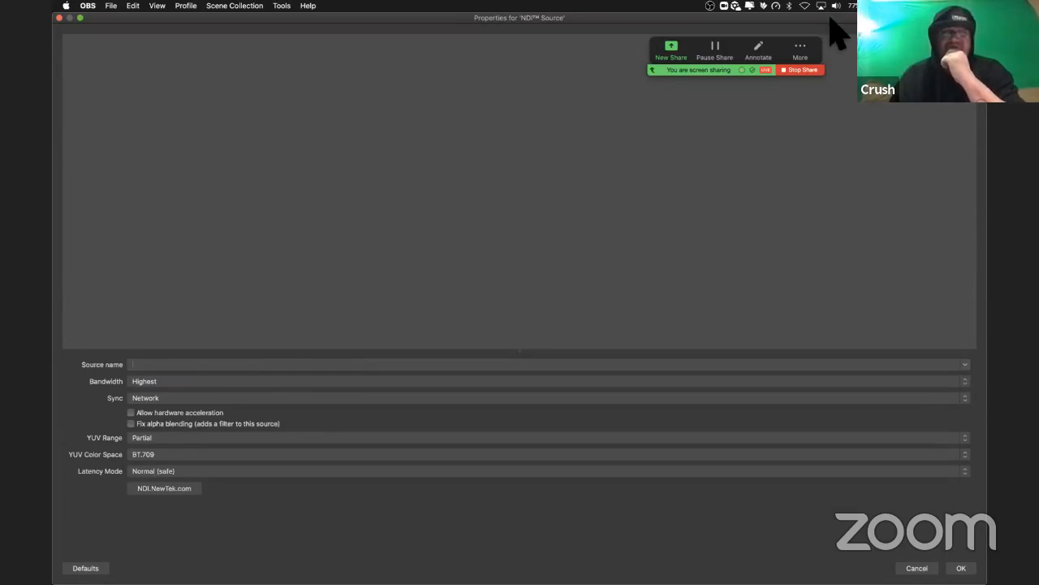
pyautogui.click(966, 364)
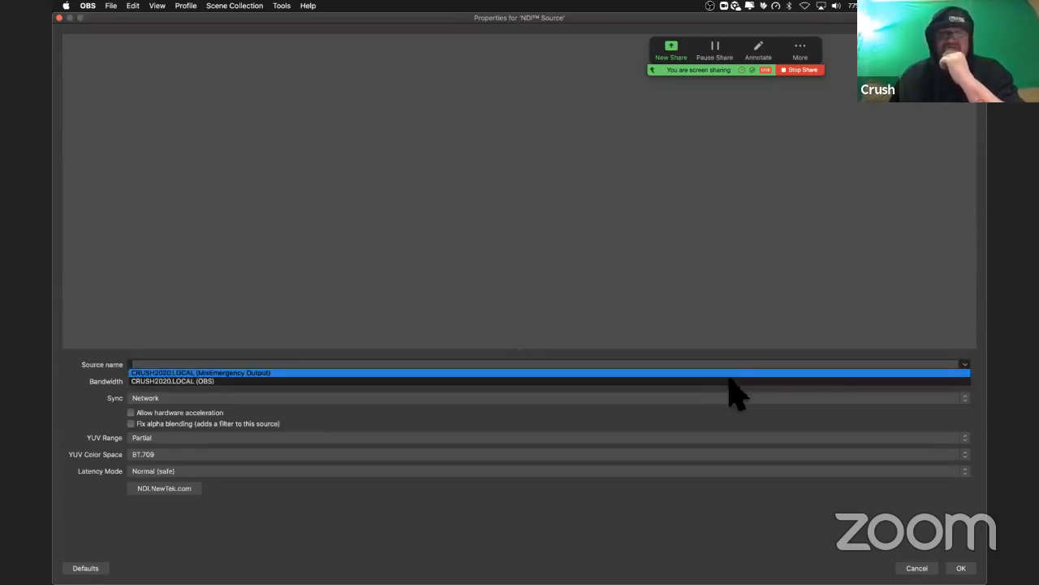
pyautogui.click(247, 372)
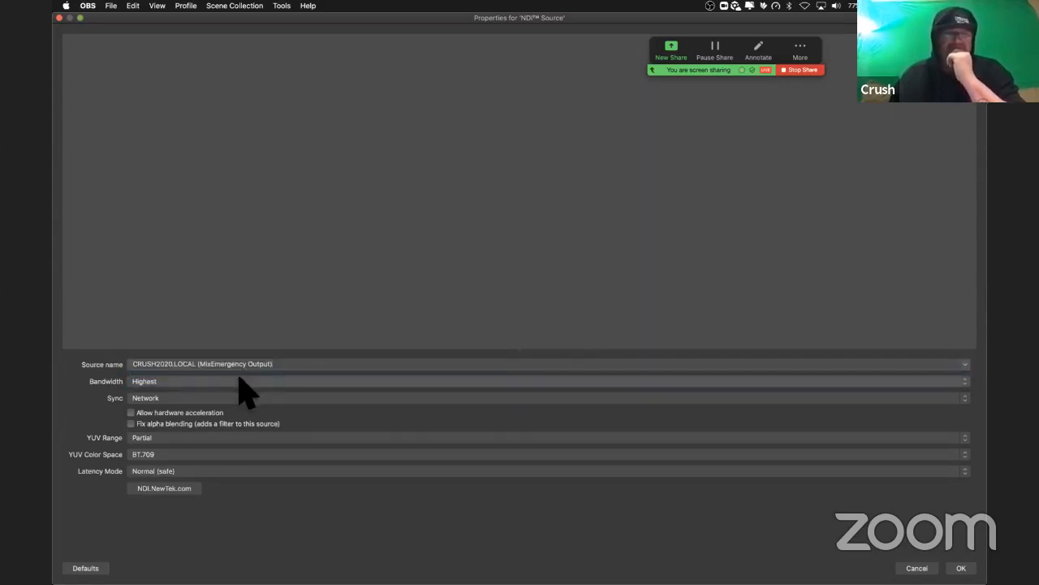
# Step: Check the NDI source's bandwidth setting, try the Internal sync mode and return sync to Network
pyautogui.click(238, 380)
pyautogui.click(238, 379)
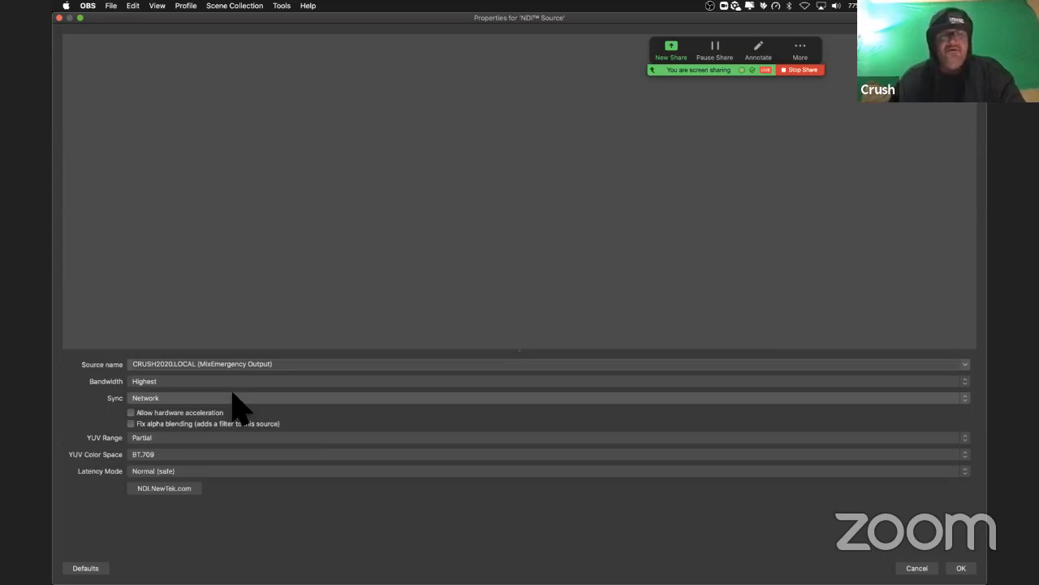
pyautogui.click(195, 399)
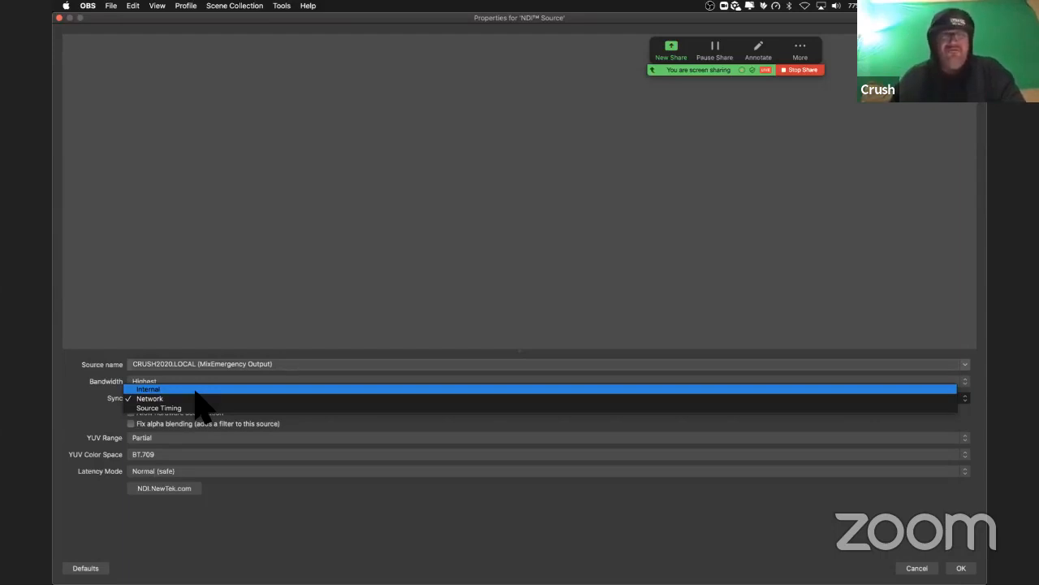
pyautogui.click(195, 389)
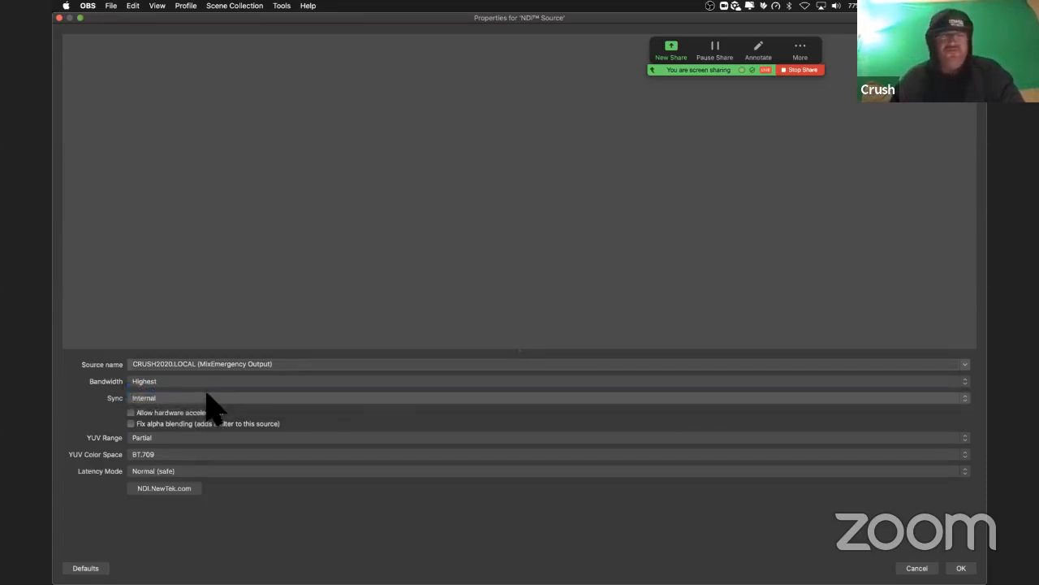
pyautogui.click(202, 398)
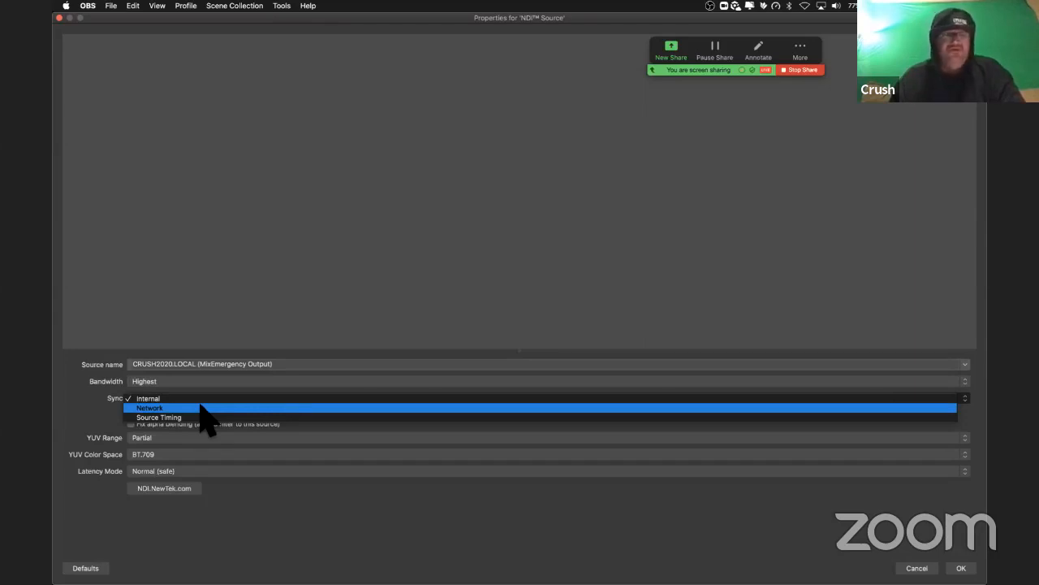
pyautogui.click(196, 408)
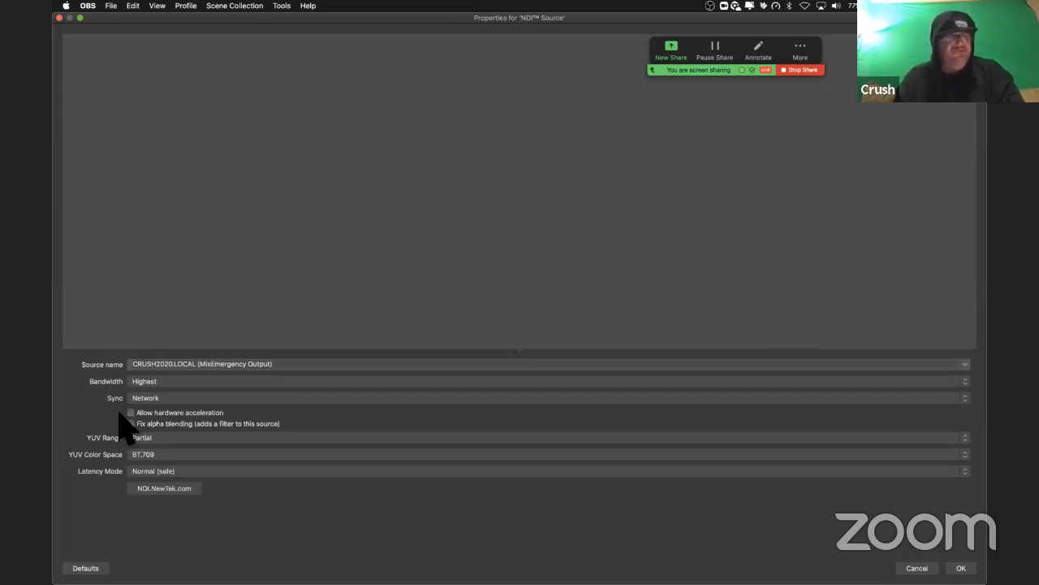
# Step: Set the NDI source's YUV range to Full and accept its properties
pyautogui.click(156, 439)
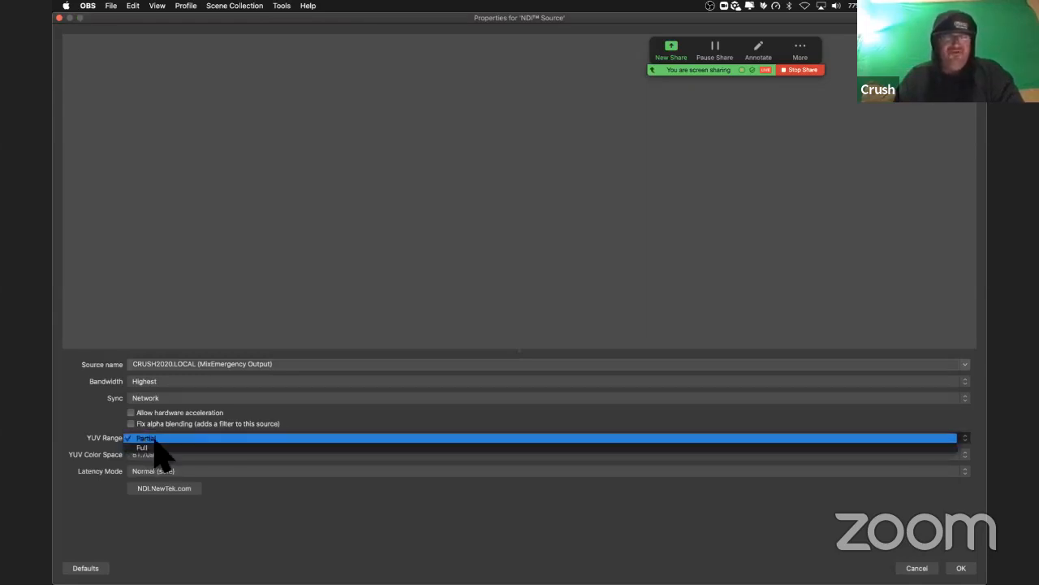
pyautogui.click(150, 437)
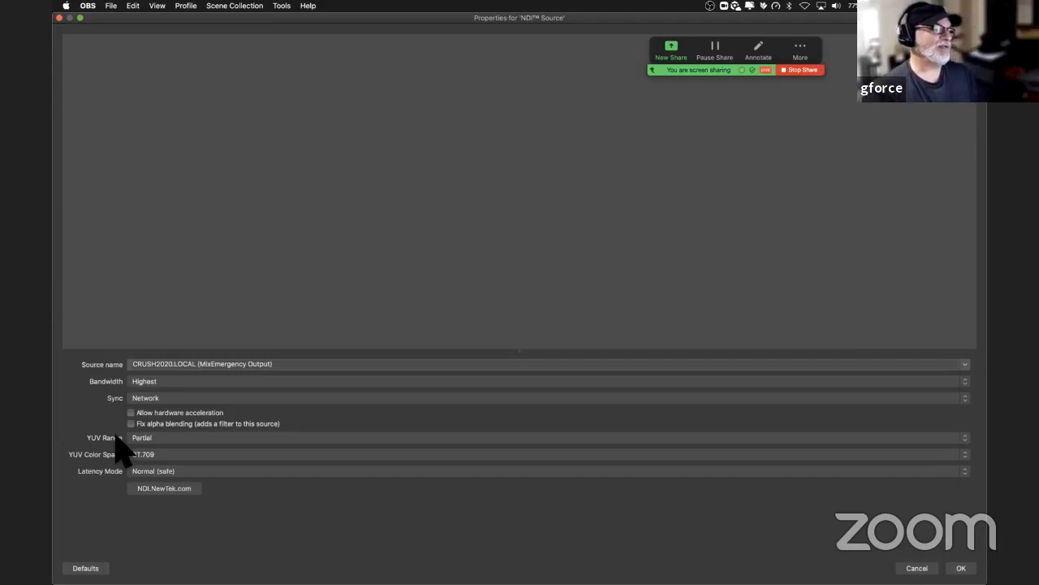
pyautogui.click(136, 438)
pyautogui.click(153, 447)
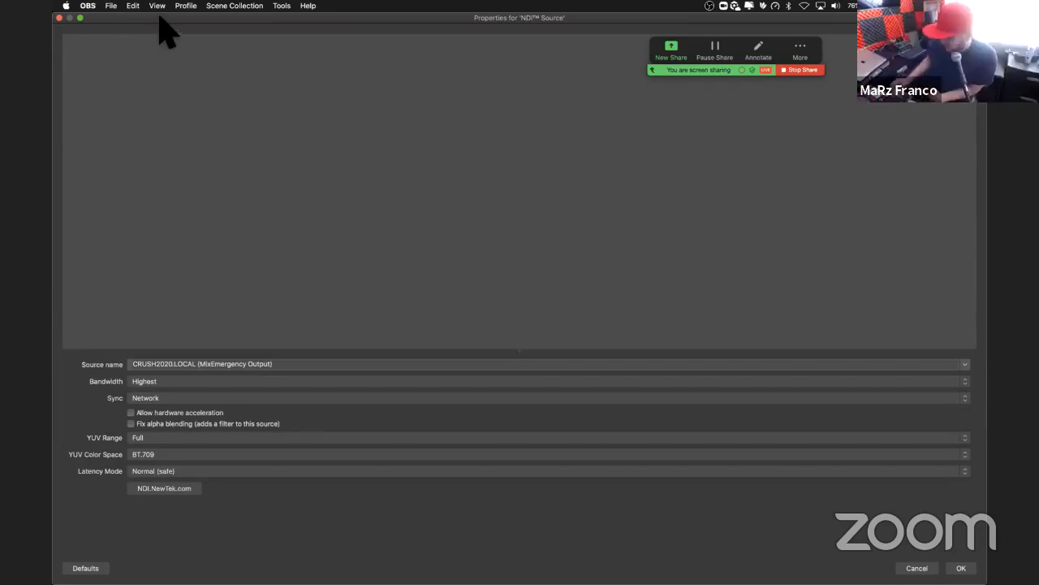
pyautogui.click(59, 18)
pyautogui.click(543, 309)
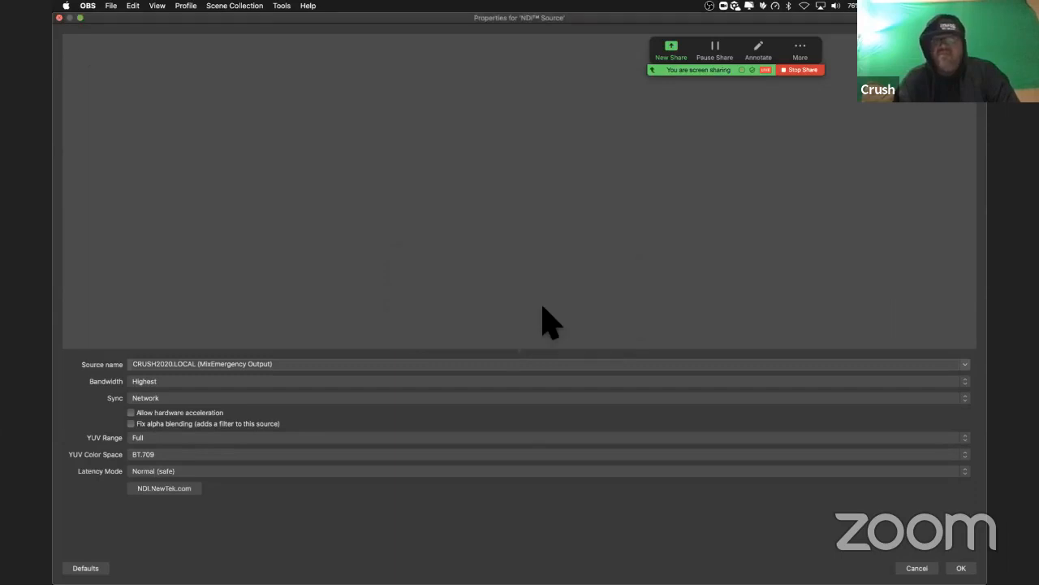
pyautogui.click(960, 568)
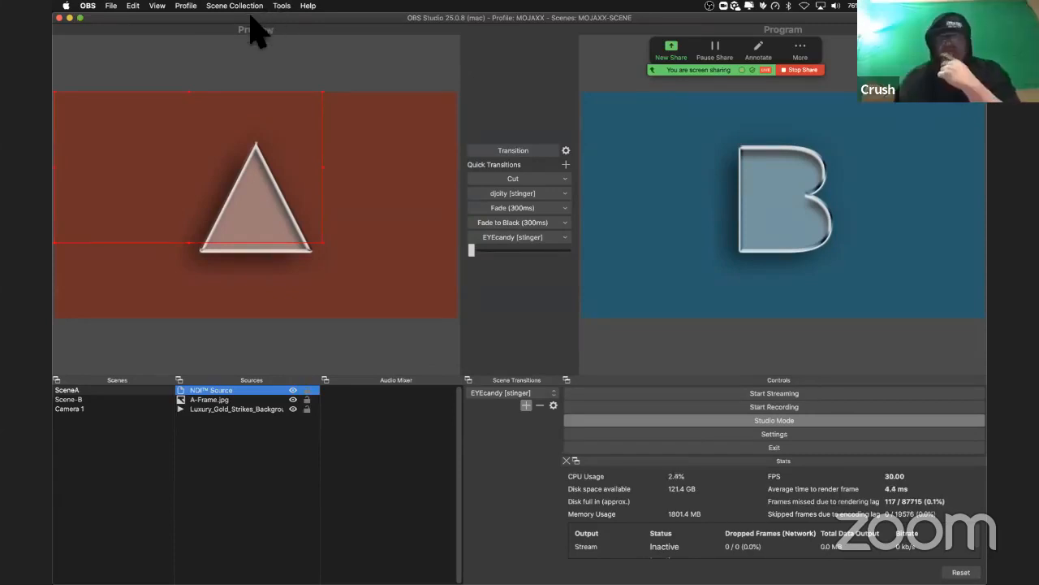
# Step: Turn on the status bar in the OBS window
pyautogui.scroll(-1, 683, 544)
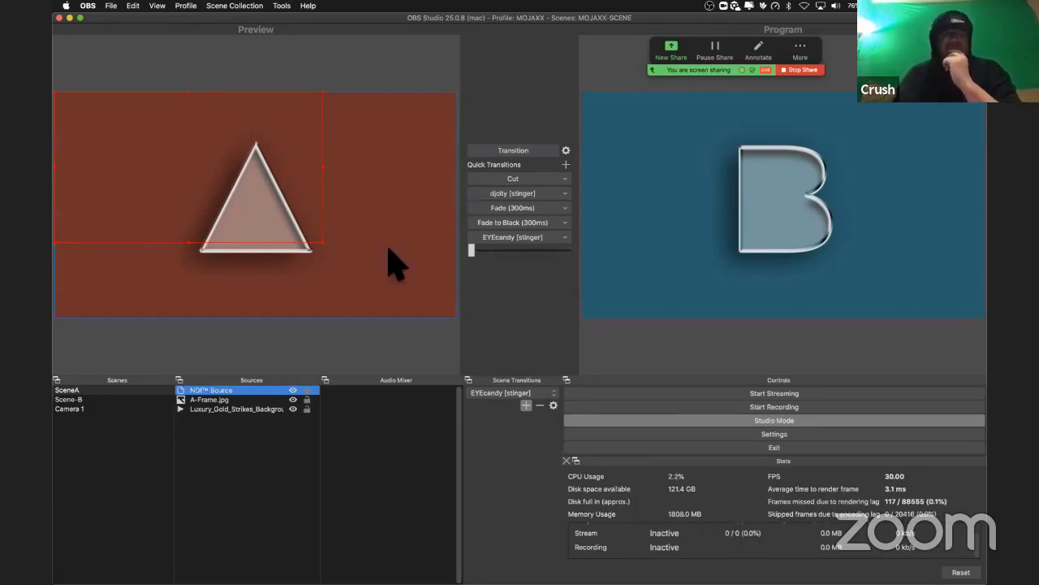
pyautogui.click(156, 5)
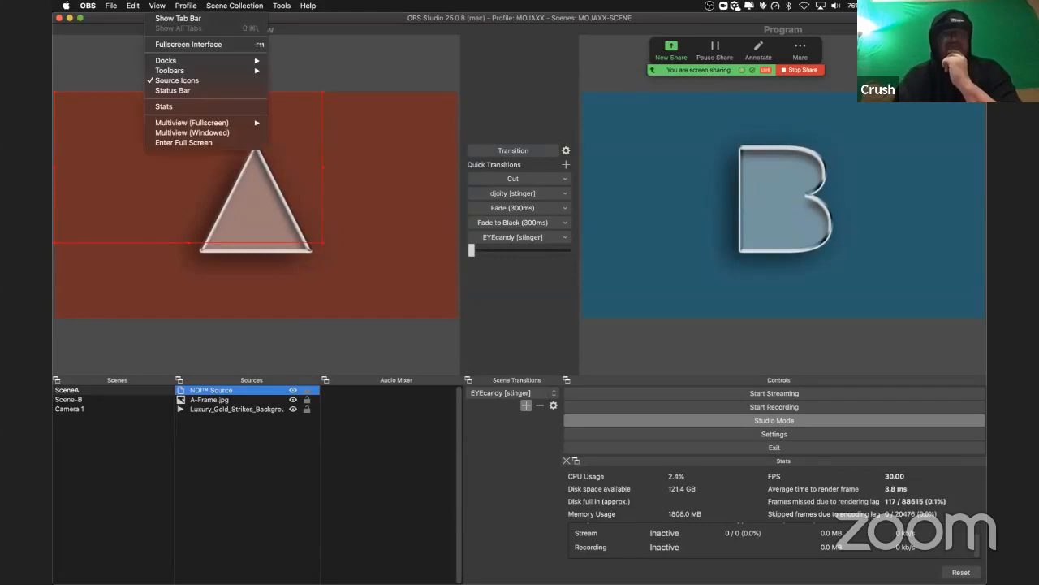
pyautogui.click(170, 90)
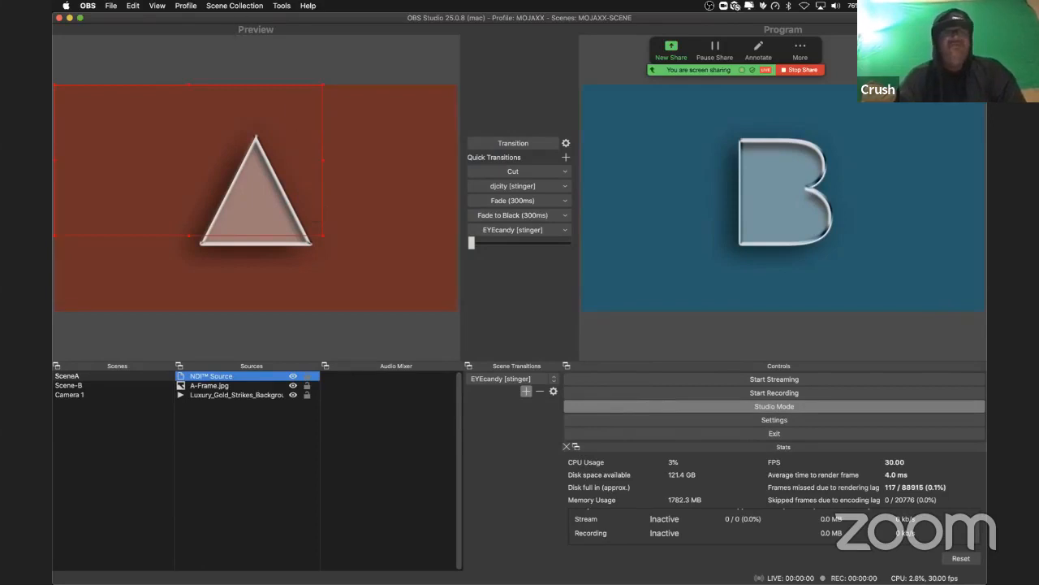
# Step: Detach the Stats dock and regroup it with the Controls dock as a tabbed pair
pyautogui.click(159, 6)
pyautogui.moveTo(169, 62)
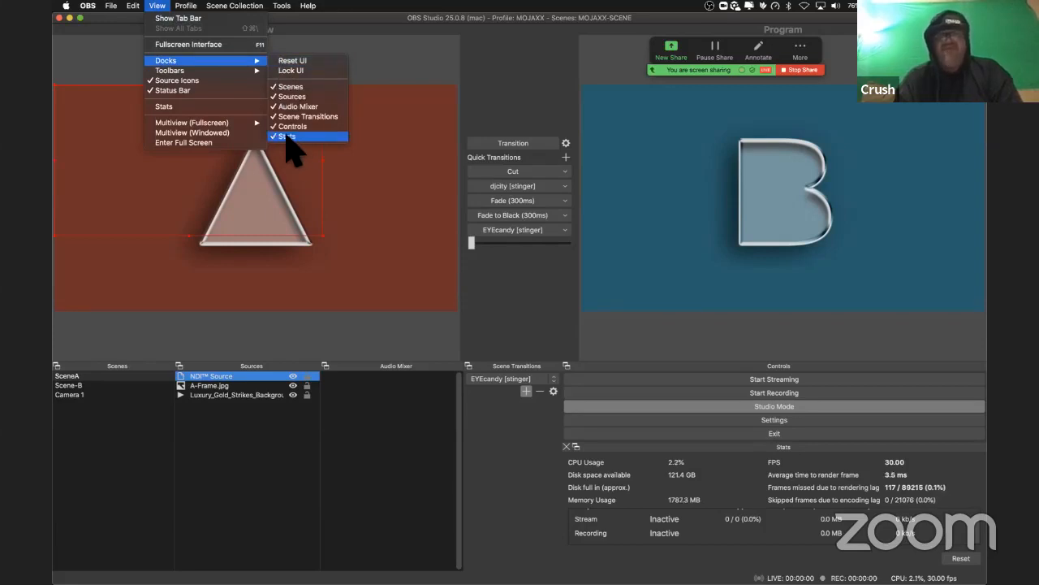
pyautogui.click(706, 445)
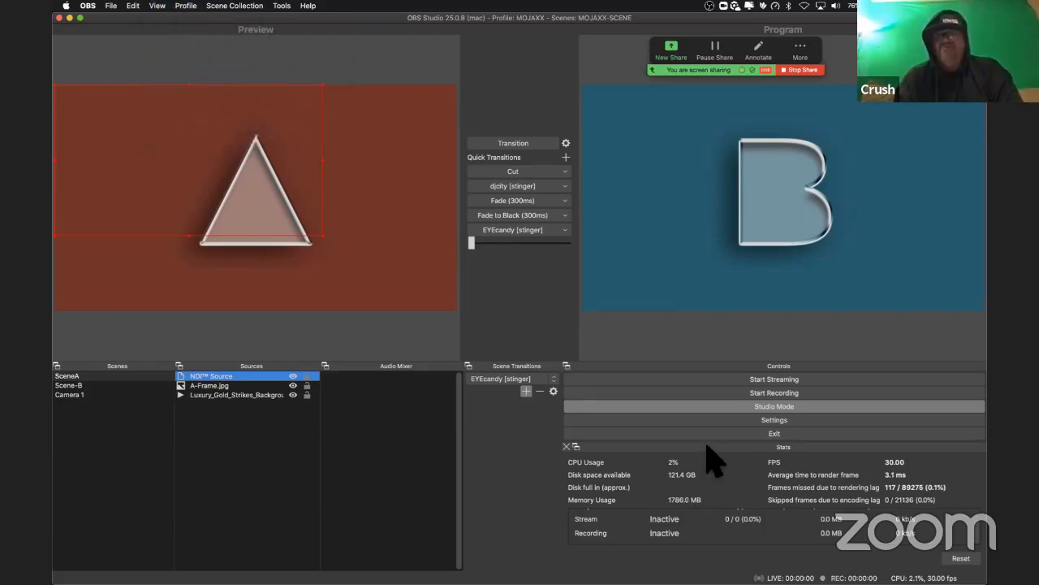
pyautogui.doubleClick(706, 445)
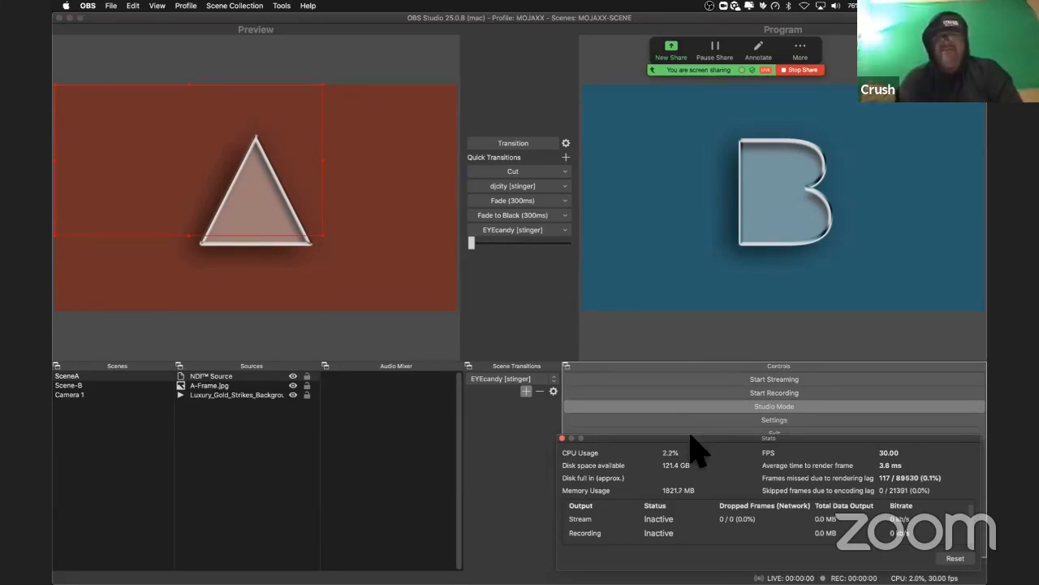
pyautogui.moveTo(688, 437); pyautogui.dragTo(534, 441)
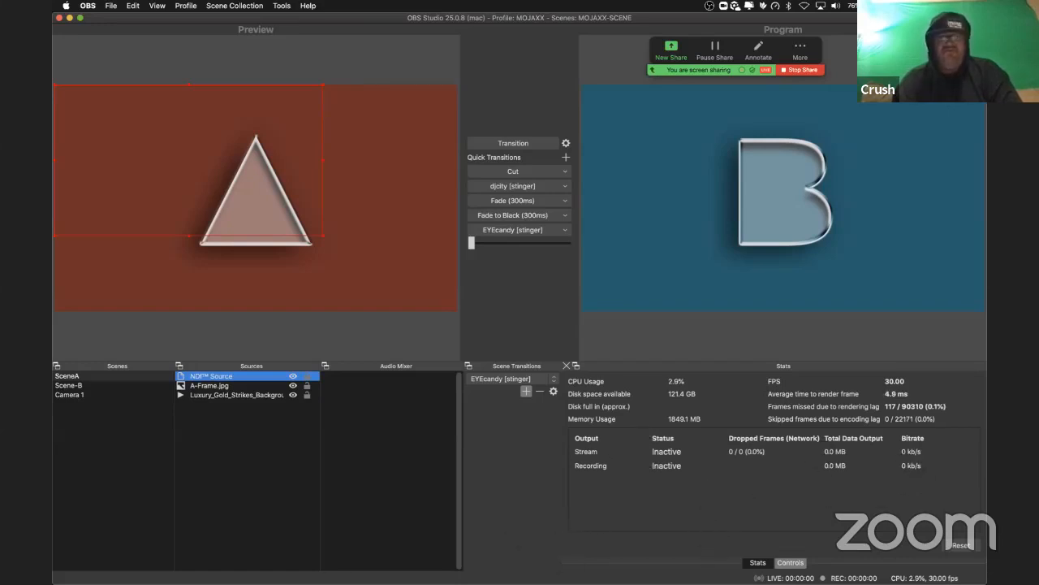
# Step: Switch to Serato DJ Pro, decline the exit request, take its window out of full screen and make it slightly smaller
pyautogui.moveTo(653, 561)
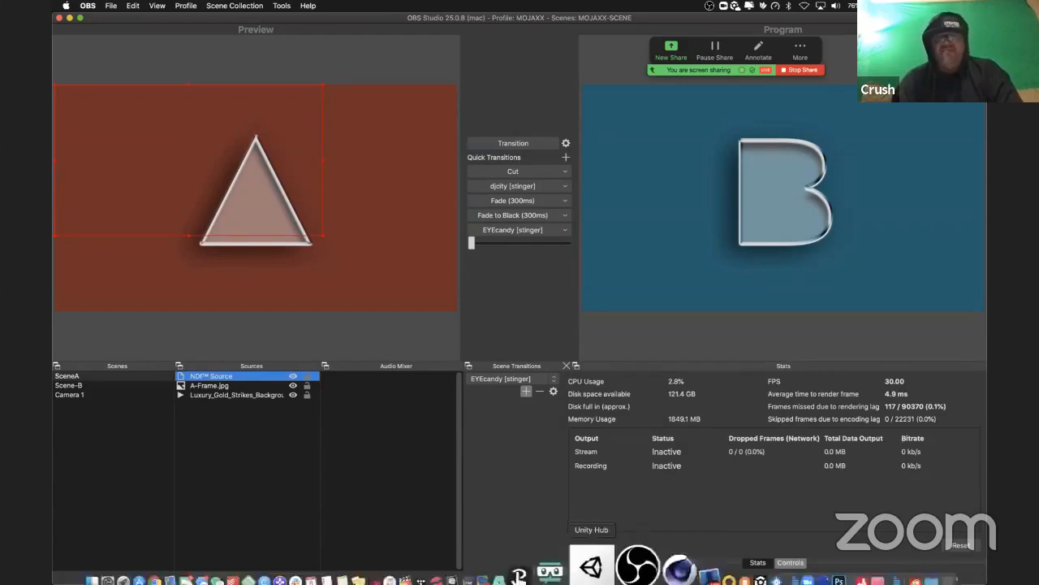
pyautogui.click(717, 552)
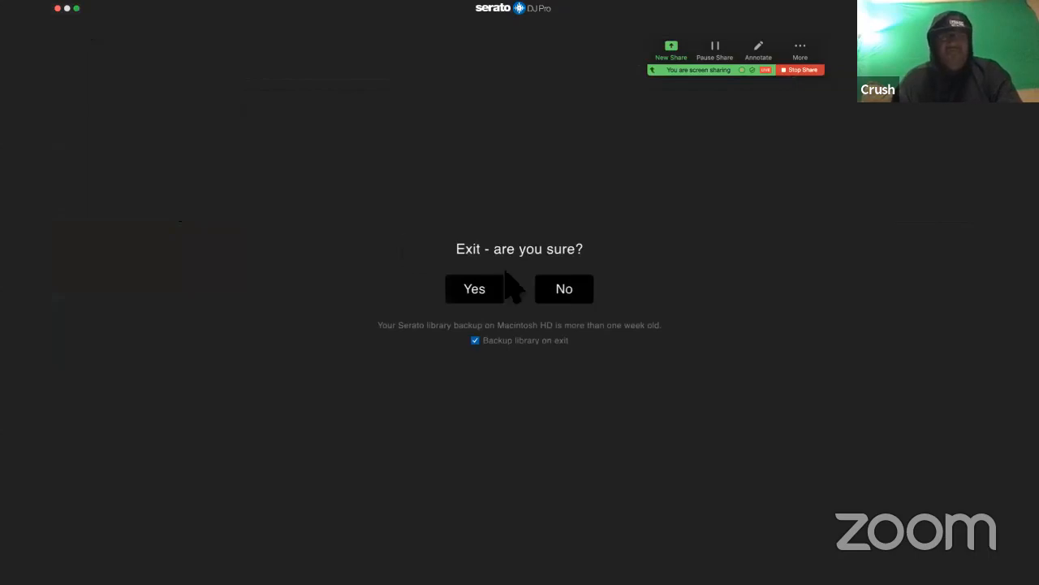
pyautogui.click(561, 289)
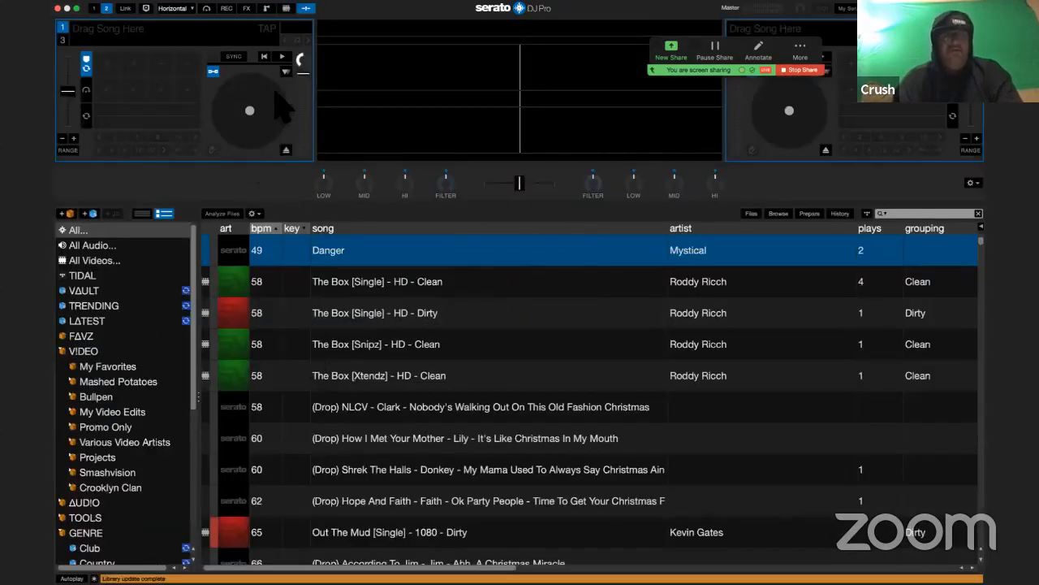
pyautogui.click(77, 8)
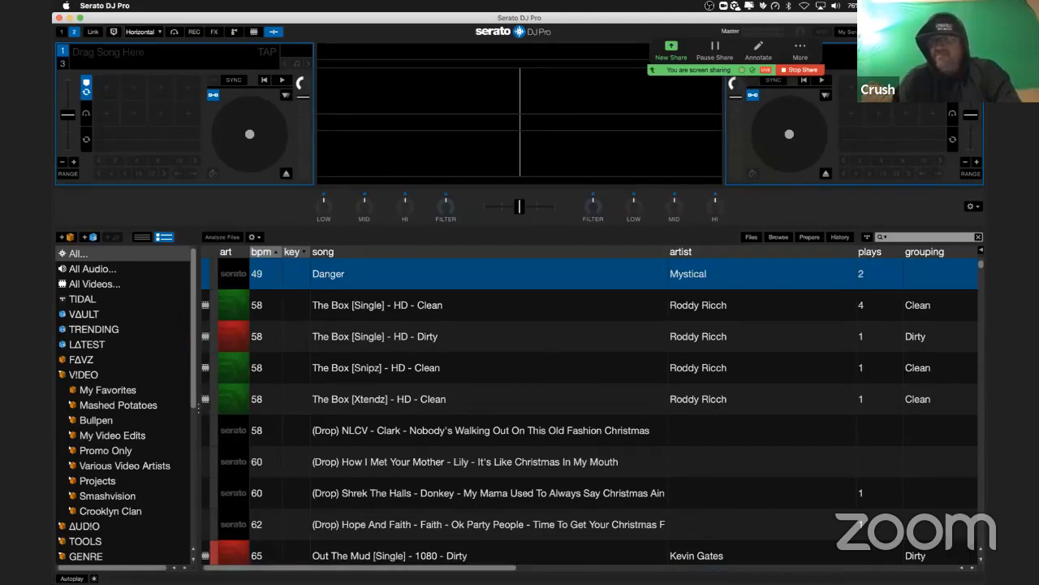
pyautogui.moveTo(982, 583); pyautogui.dragTo(952, 569)
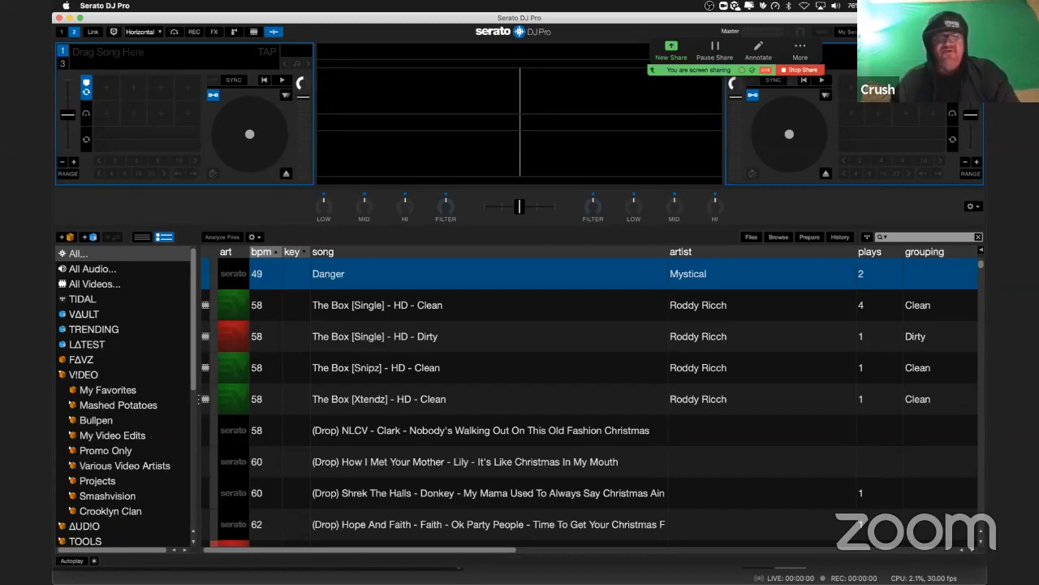
# Step: Look through the open Chrome and Serato DJ Pro windows, return to OBS and view the context options for the NDI video in the preview
pyautogui.press('super+Tab')
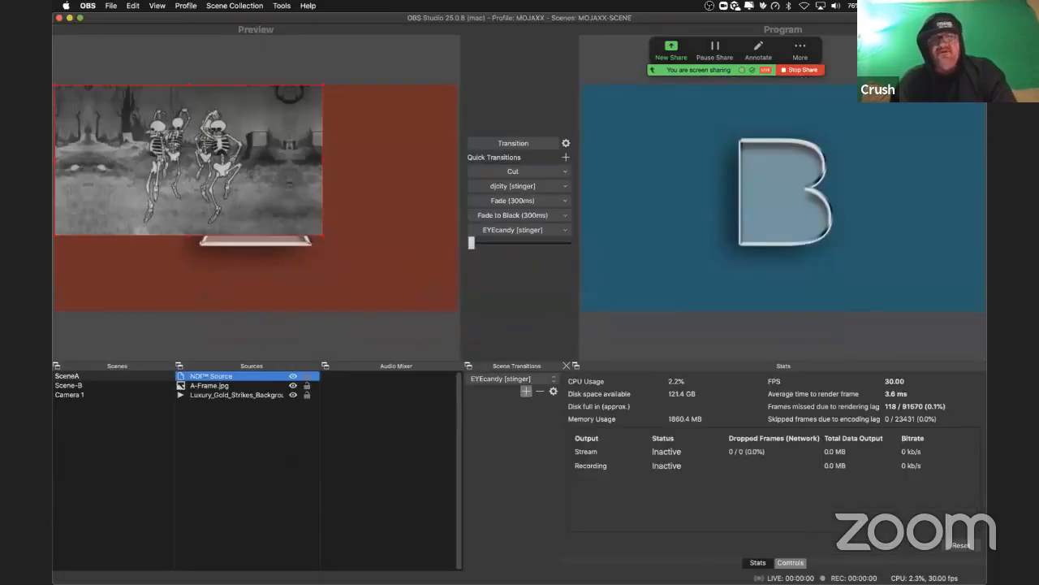
pyautogui.press('super+Tab')
pyautogui.press('super+Tab')
pyautogui.press('super+Tab')
pyautogui.press('super+Tab')
pyautogui.press('super+Tab')
pyautogui.press('super+Tab')
pyautogui.press('super+Tab')
pyautogui.press('super+Tab')
pyautogui.press('super+Tab')
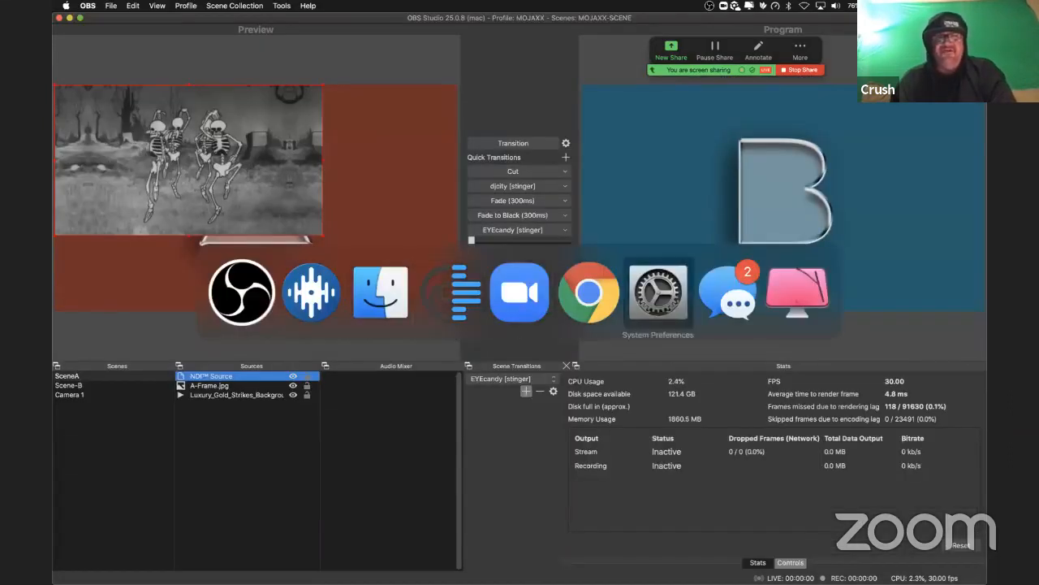
pyautogui.press('super+Tab')
pyautogui.press('super+Tab')
pyautogui.press('super+Tab')
pyautogui.press('super+Tab')
pyautogui.press('super+Tab')
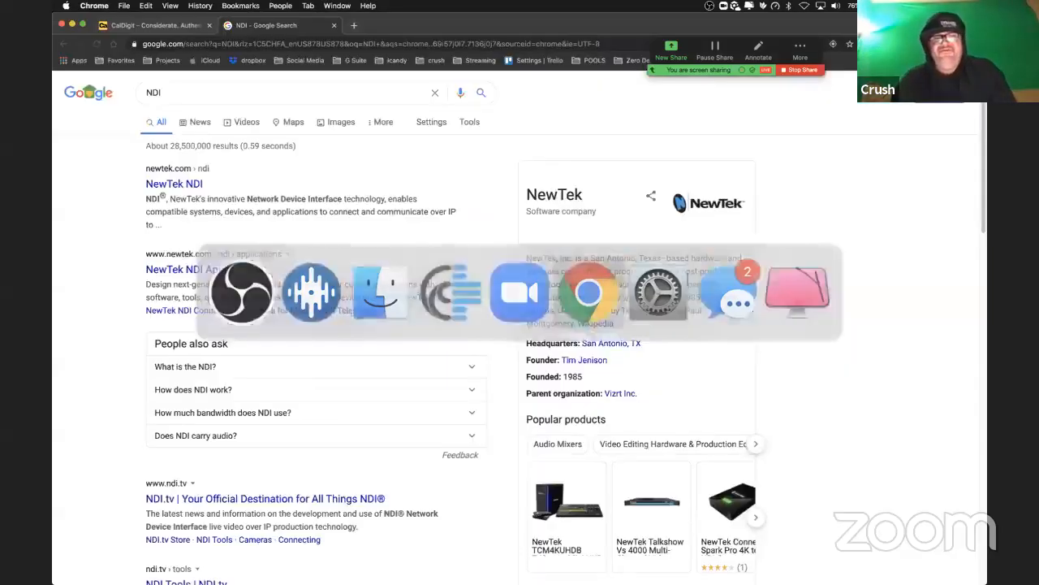
pyautogui.hotkey('ctrl', 'Up')
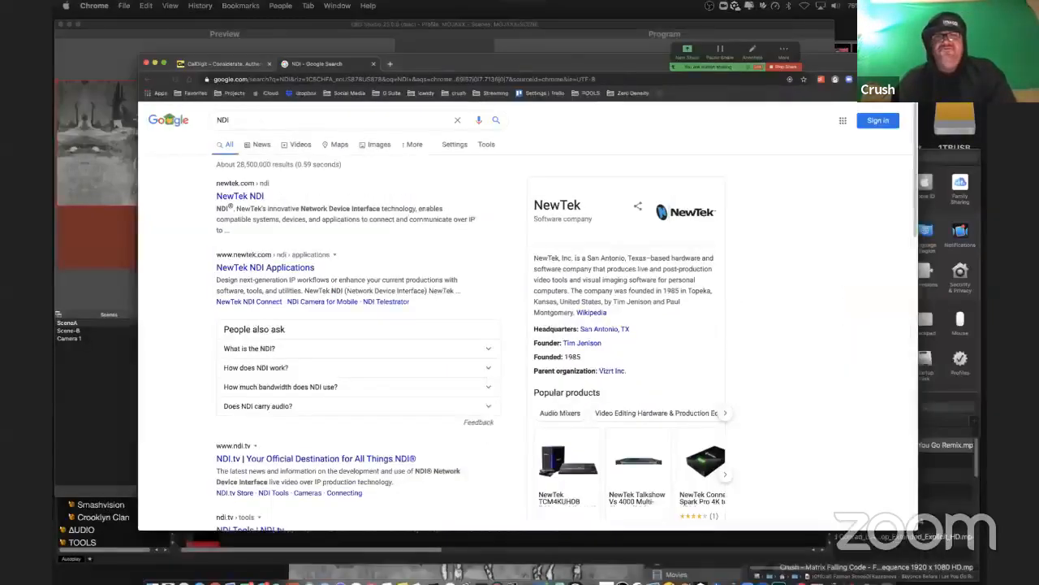
pyautogui.press('super+Tab')
pyautogui.press('super+Tab')
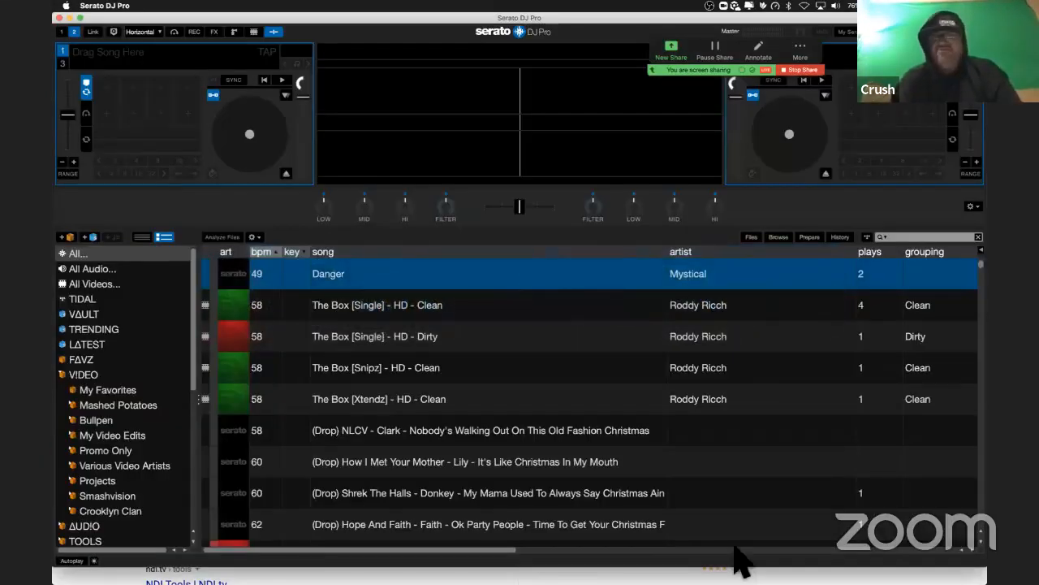
pyautogui.press('super+Tab')
pyautogui.press('super+Tab')
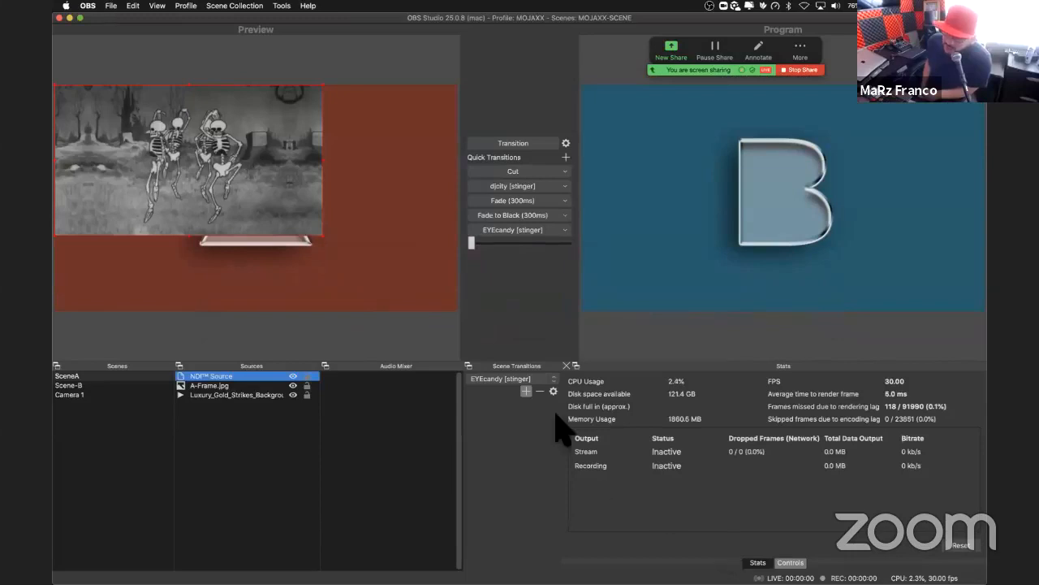
pyautogui.rightClick(225, 185)
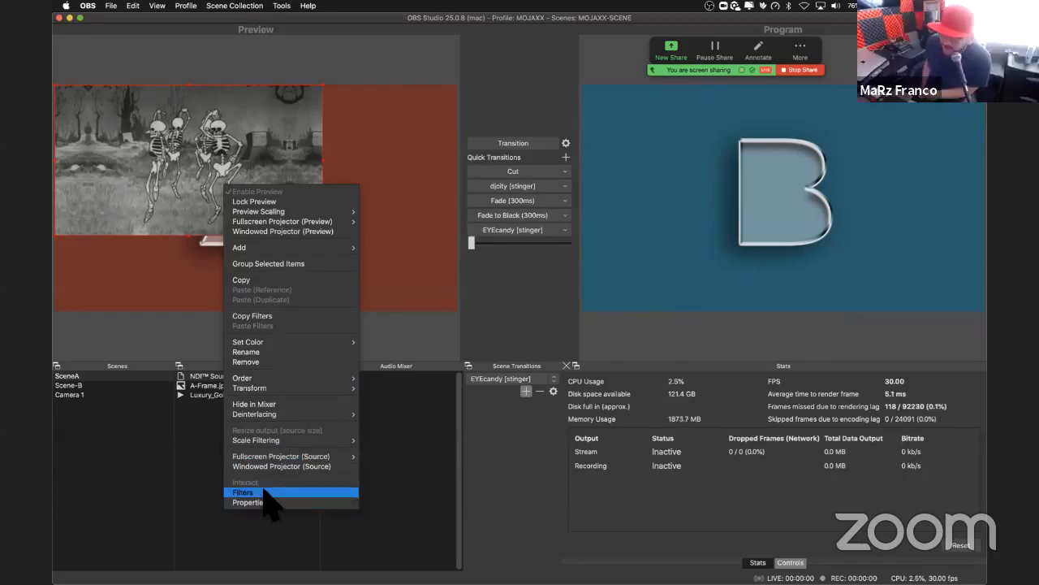
pyautogui.click(522, 350)
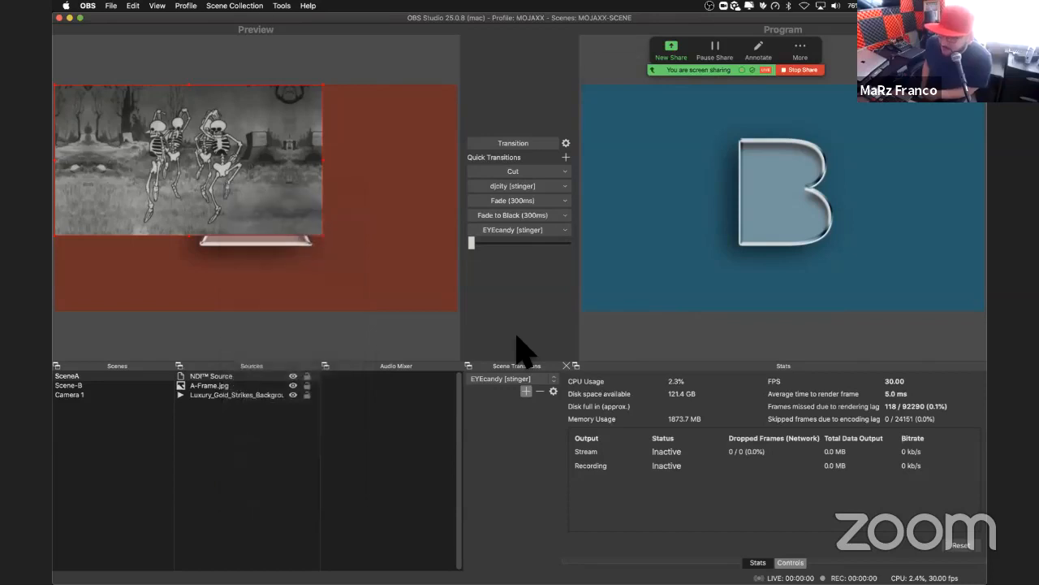
# Step: Launch Activity Monitor and move its window to the middle of the screen
pyautogui.press('super+space')
pyautogui.write('activ')
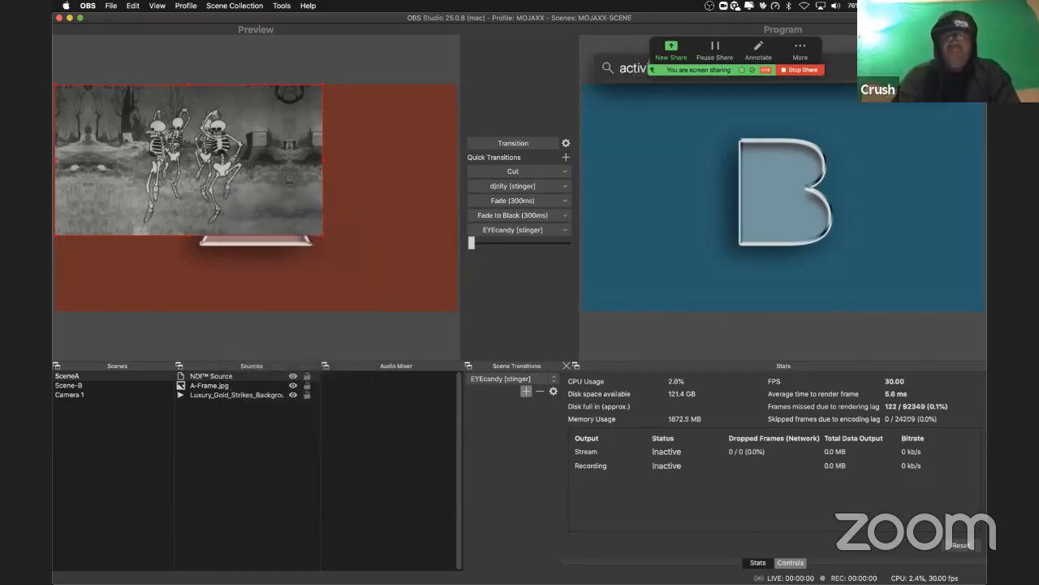
pyautogui.press('Return')
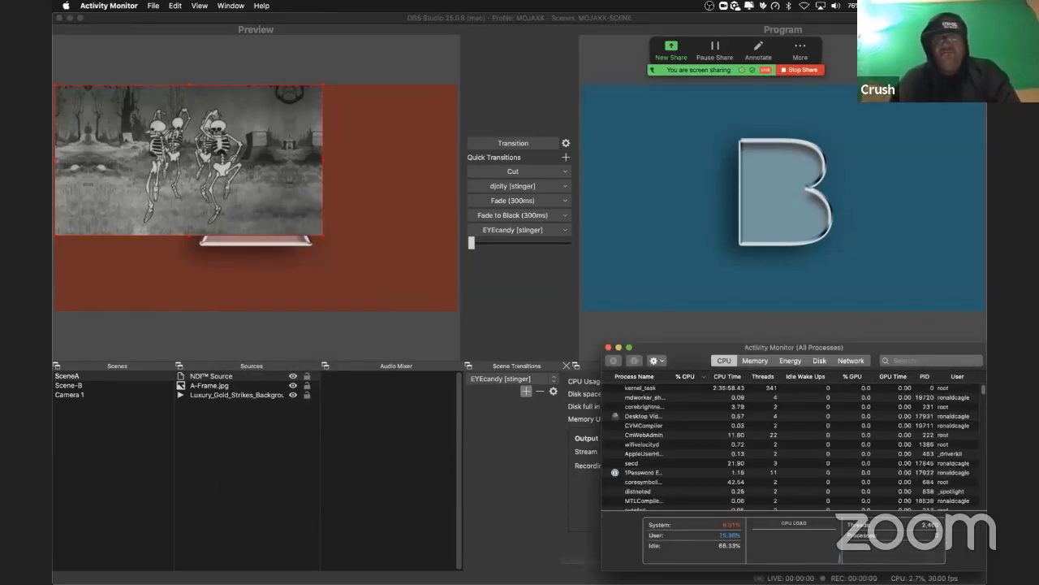
pyautogui.moveTo(677, 347); pyautogui.dragTo(438, 261)
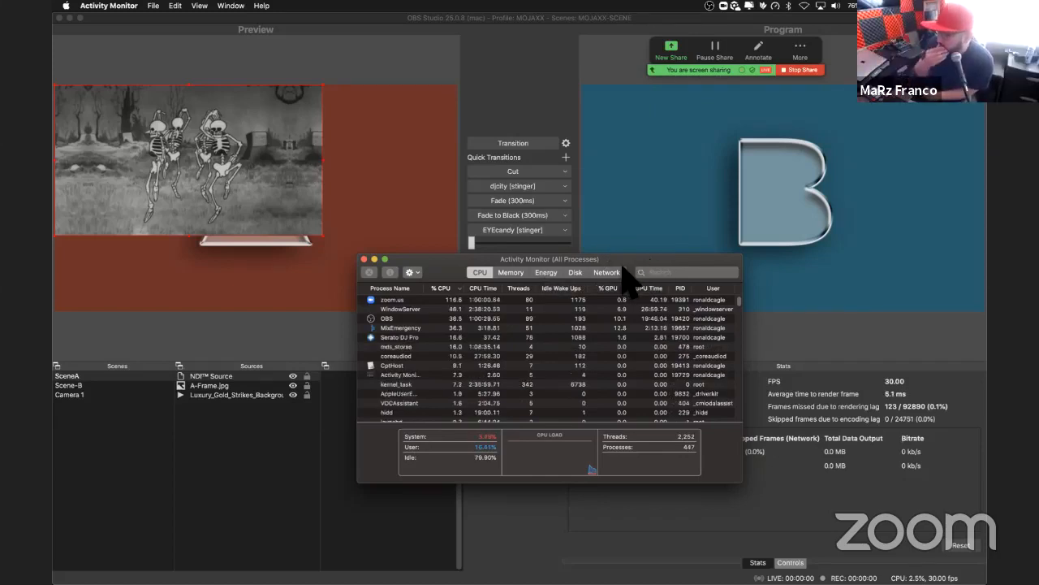
# Step: Examine the memory, energy, disk and CPU usage of the running processes, close the Activity Monitor window and return to OBS
pyautogui.click(511, 272)
pyautogui.click(546, 272)
pyautogui.click(578, 271)
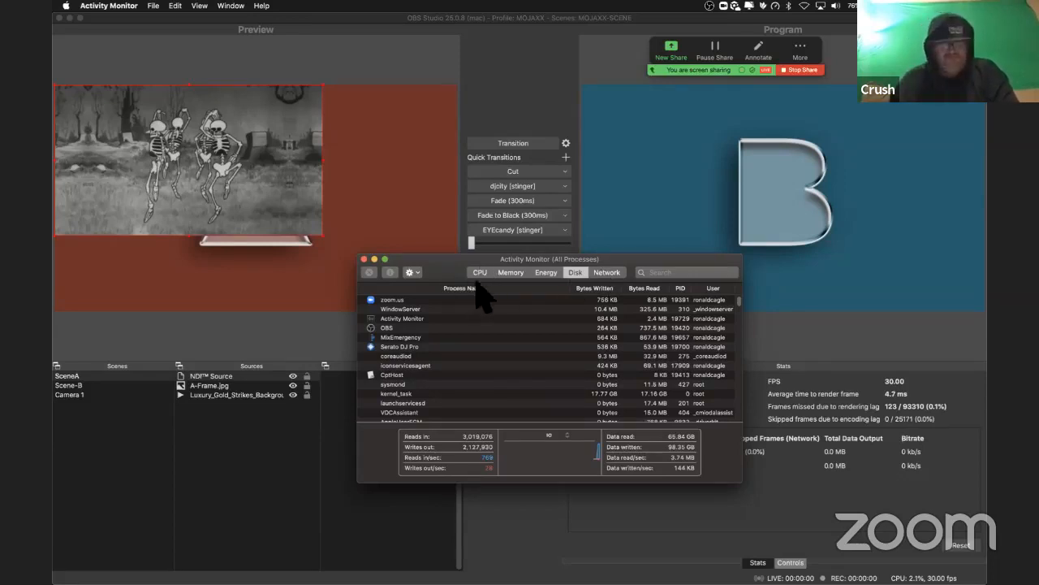
pyautogui.click(513, 273)
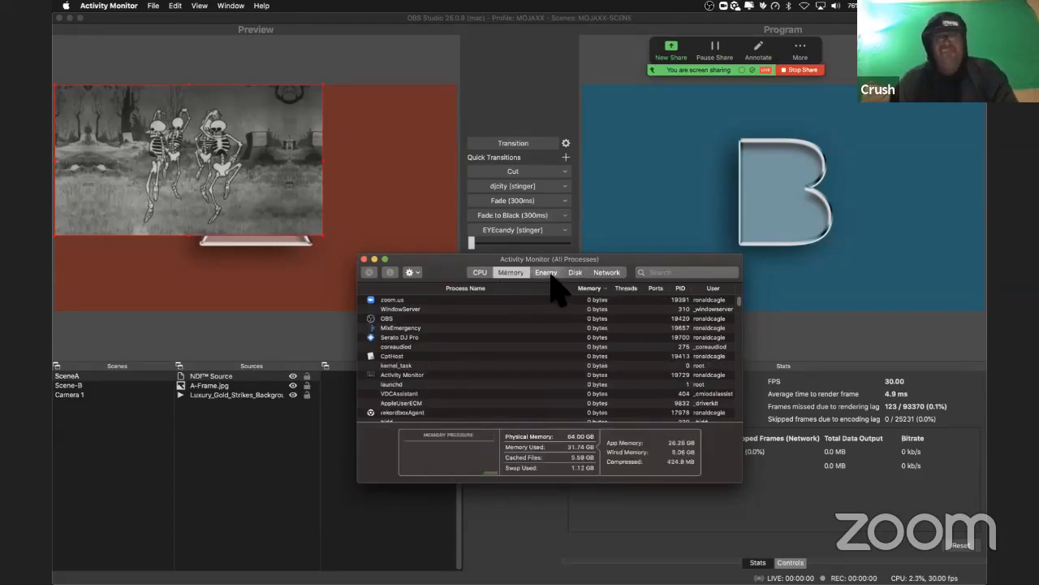
pyautogui.click(549, 274)
pyautogui.click(487, 273)
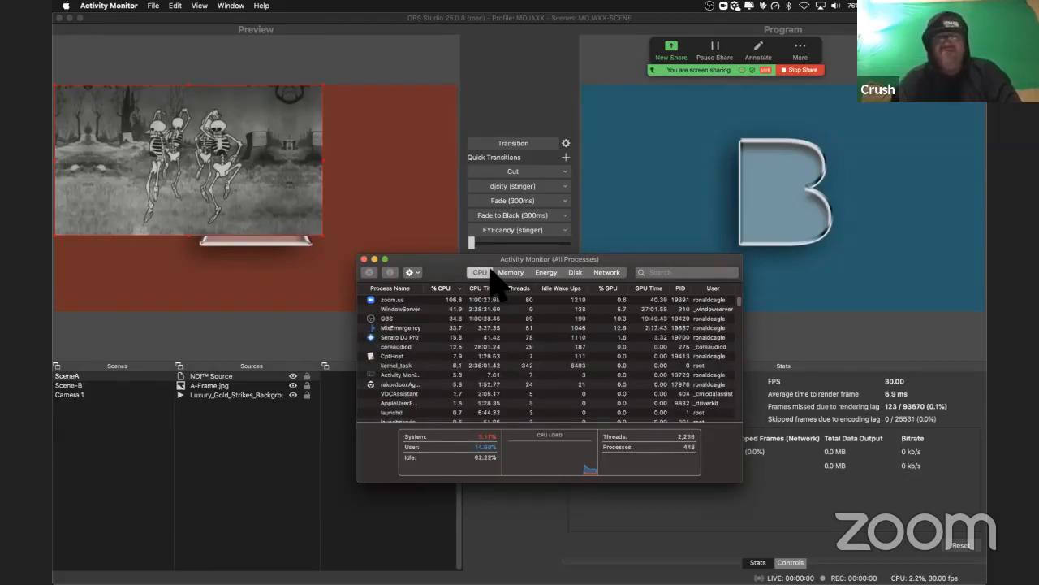
pyautogui.moveTo(445, 259); pyautogui.dragTo(428, 263)
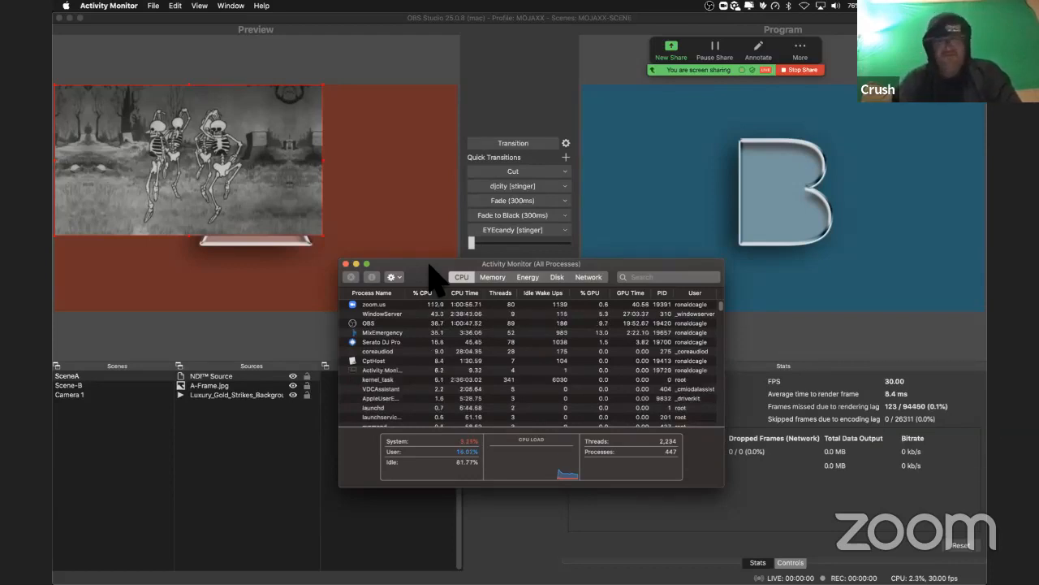
pyautogui.click(345, 264)
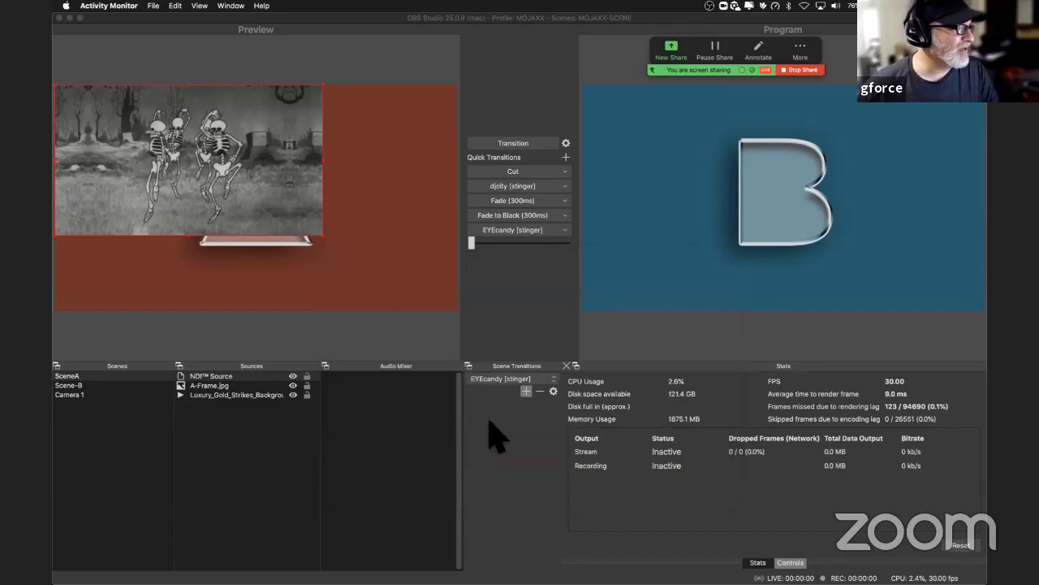
pyautogui.click(492, 371)
pyautogui.press('super+Tab')
pyautogui.press('super+Tab')
pyautogui.press('super+Tab')
pyautogui.press('super+Tab')
pyautogui.press('super+Tab')
pyautogui.press('super+Tab')
pyautogui.press('super+Tab')
pyautogui.press('super+Tab')
pyautogui.press('super+Tab')
pyautogui.press('super+Tab')
pyautogui.press('super+Tab')
pyautogui.press('super+Tab')
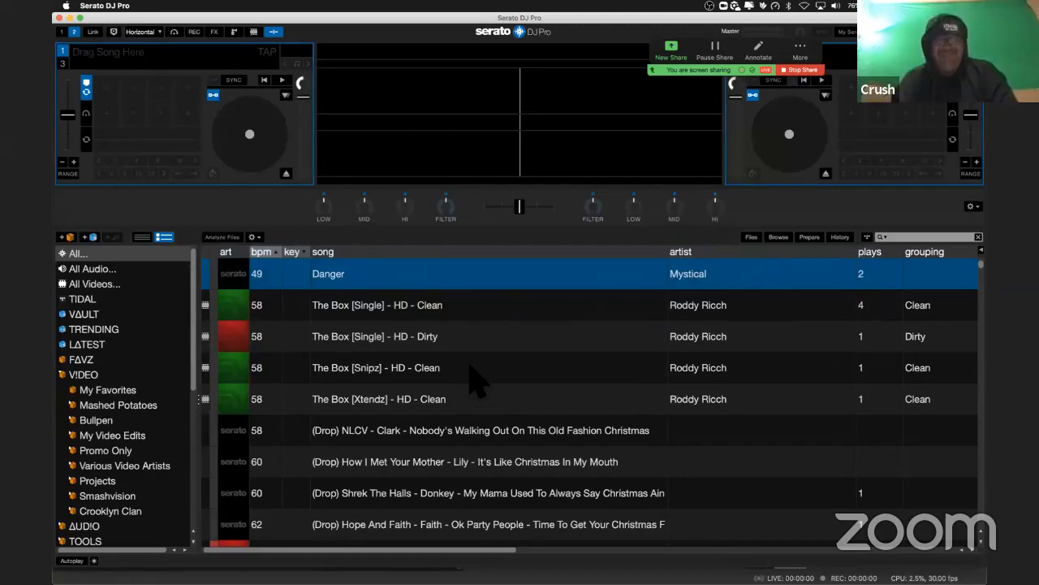
pyautogui.press('super+Tab')
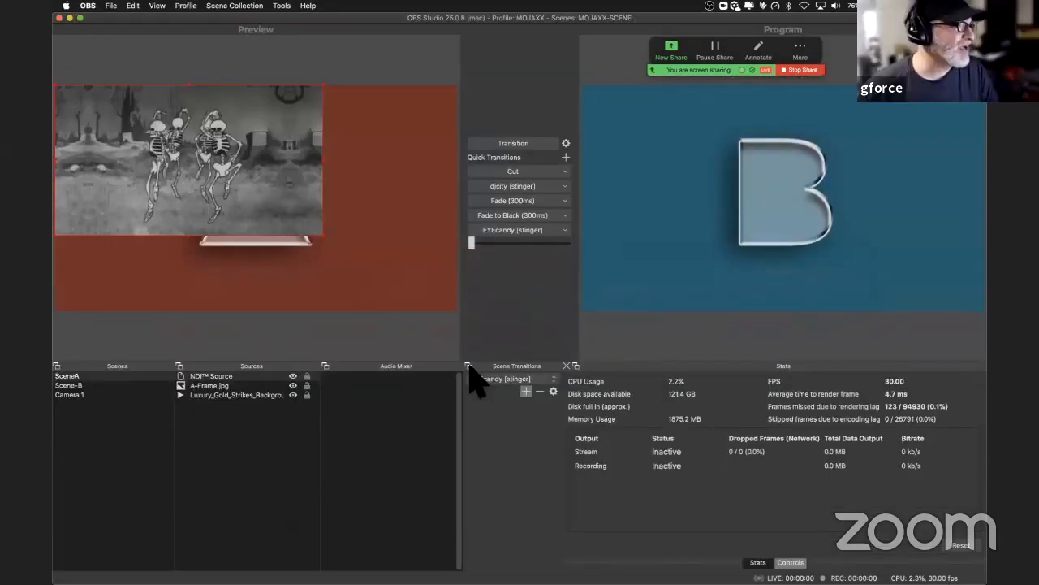
# Step: Look over all open windows, return to OBS and check the iStat Mini load readings among the Today widgets in Notification Center
pyautogui.hotkey('ctrl', 'Up')
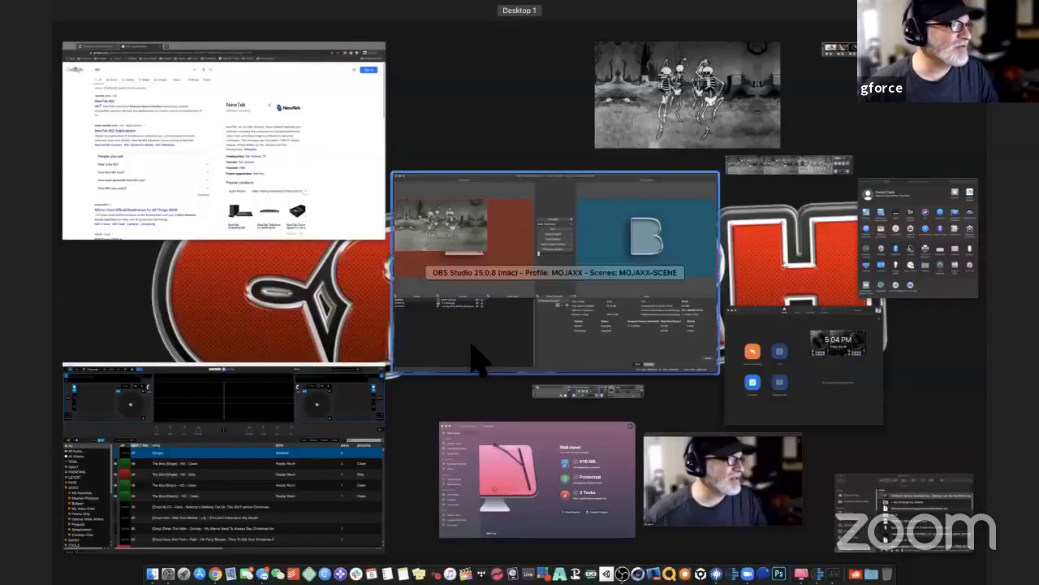
pyautogui.click(479, 357)
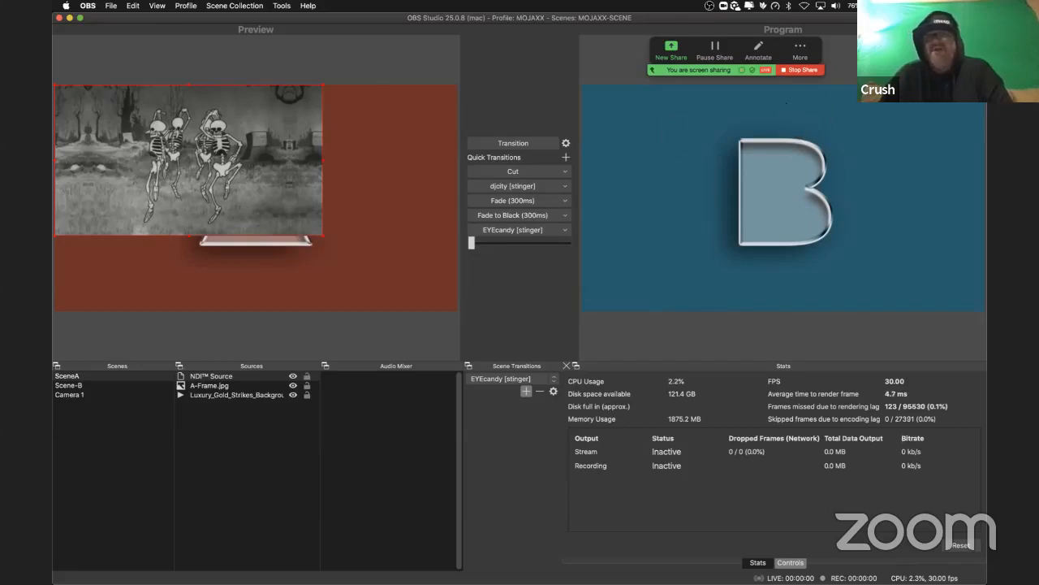
pyautogui.click(978, 6)
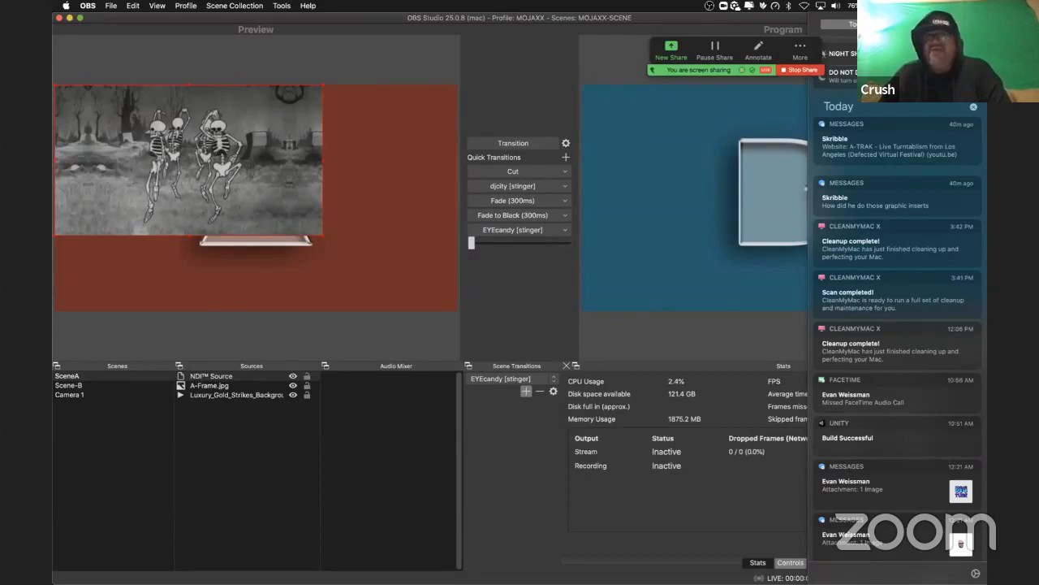
pyautogui.click(864, 25)
pyautogui.scroll(-5, 869, 176)
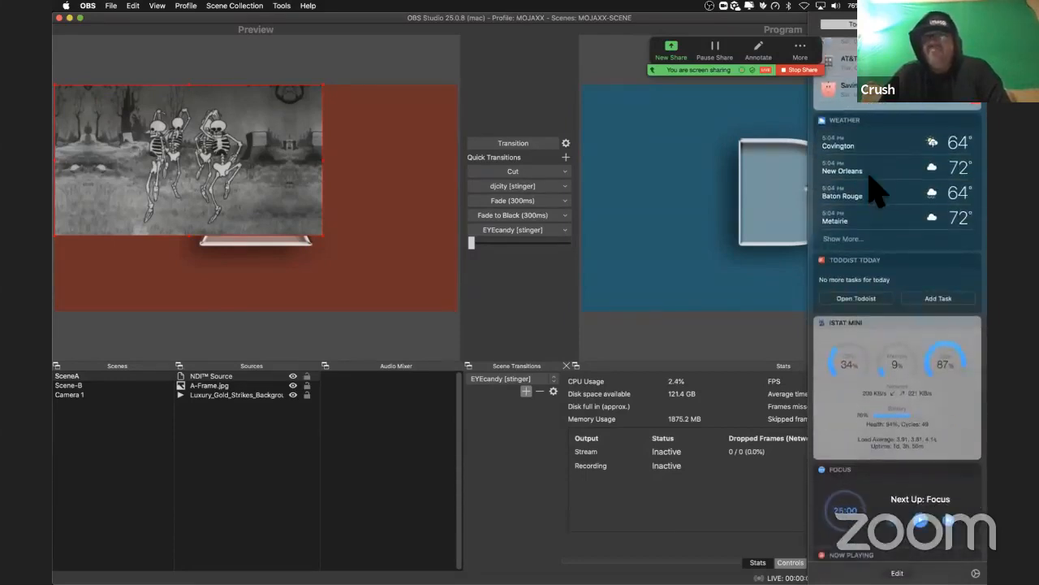
pyautogui.scroll(-5, 876, 188)
pyautogui.scroll(5, 877, 193)
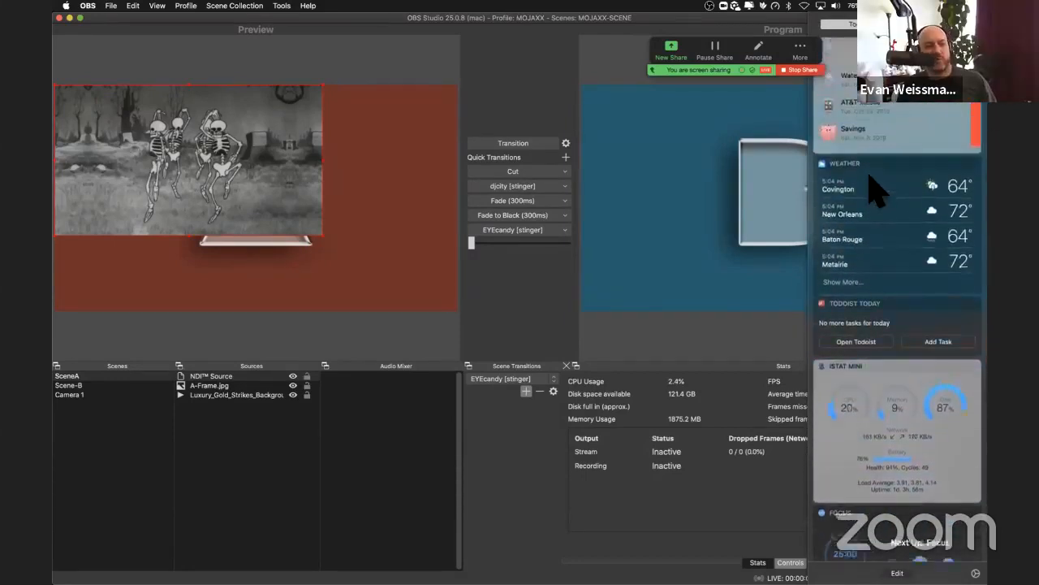
pyautogui.click(765, 122)
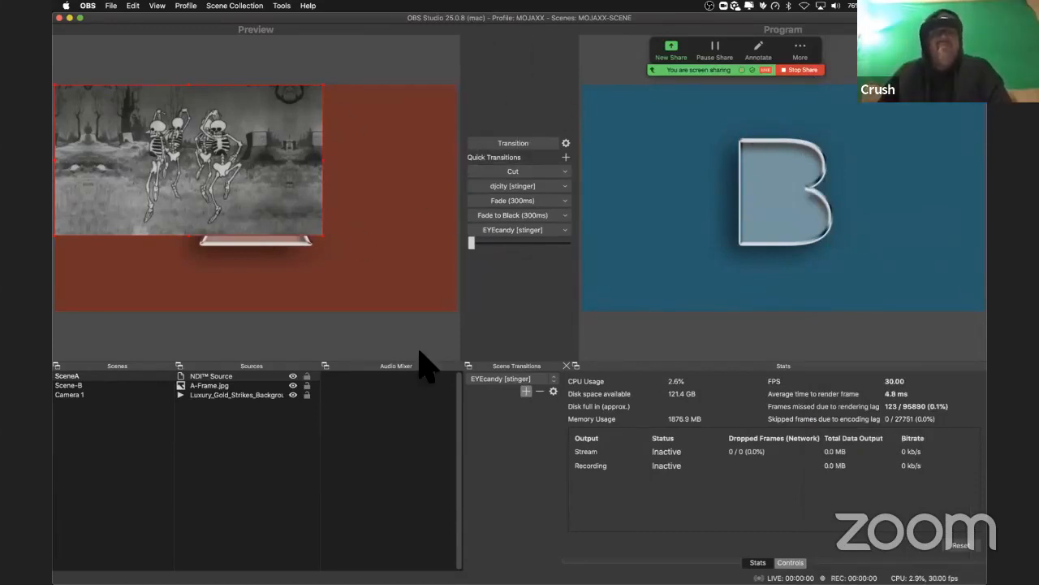
# Step: Stretch the NDI video in the SceneA preview to fill the screen using the Transform options
pyautogui.rightClick(227, 180)
pyautogui.moveTo(250, 435)
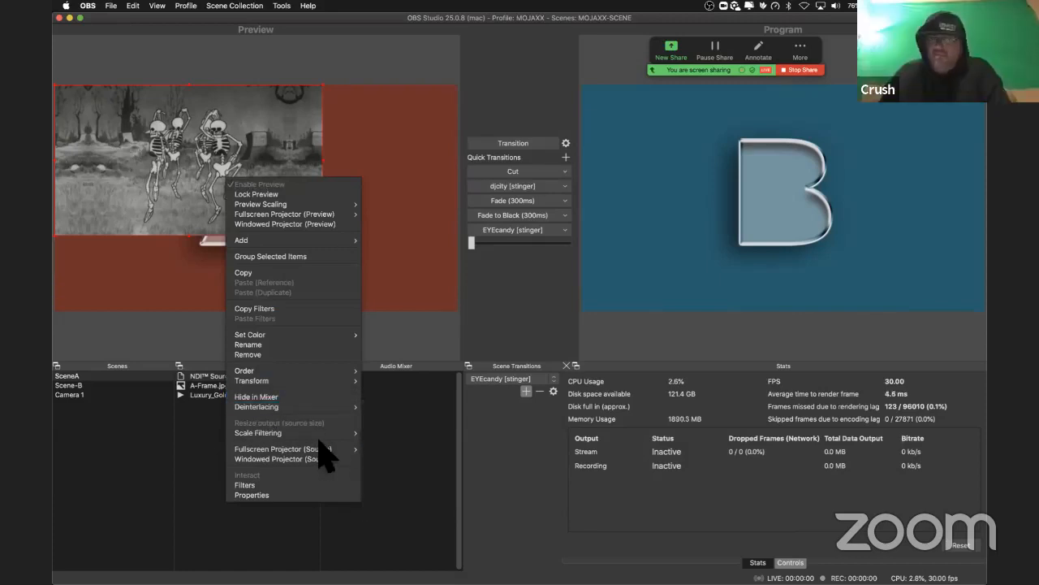
pyautogui.moveTo(289, 409)
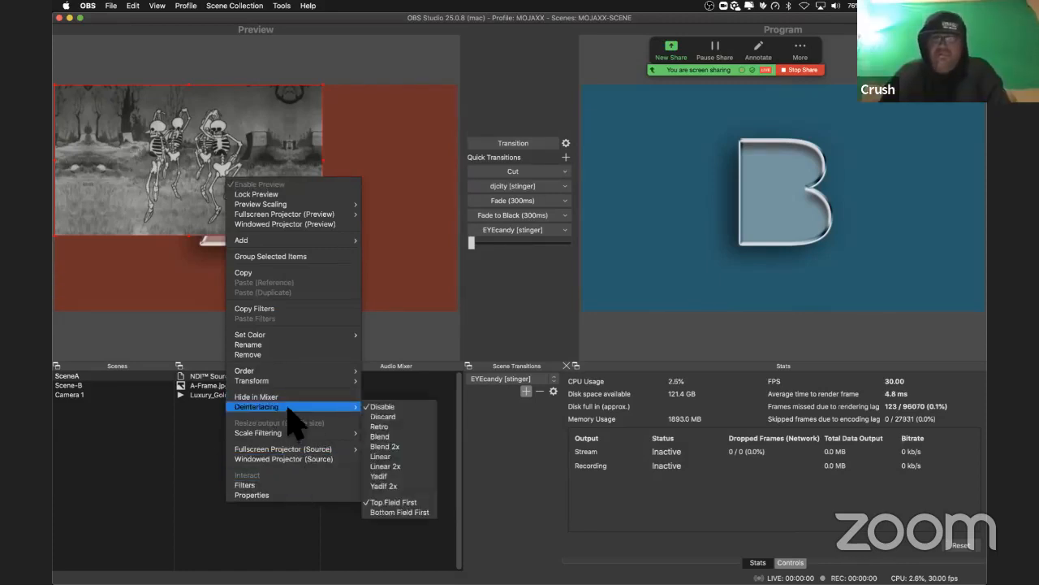
pyautogui.moveTo(268, 380)
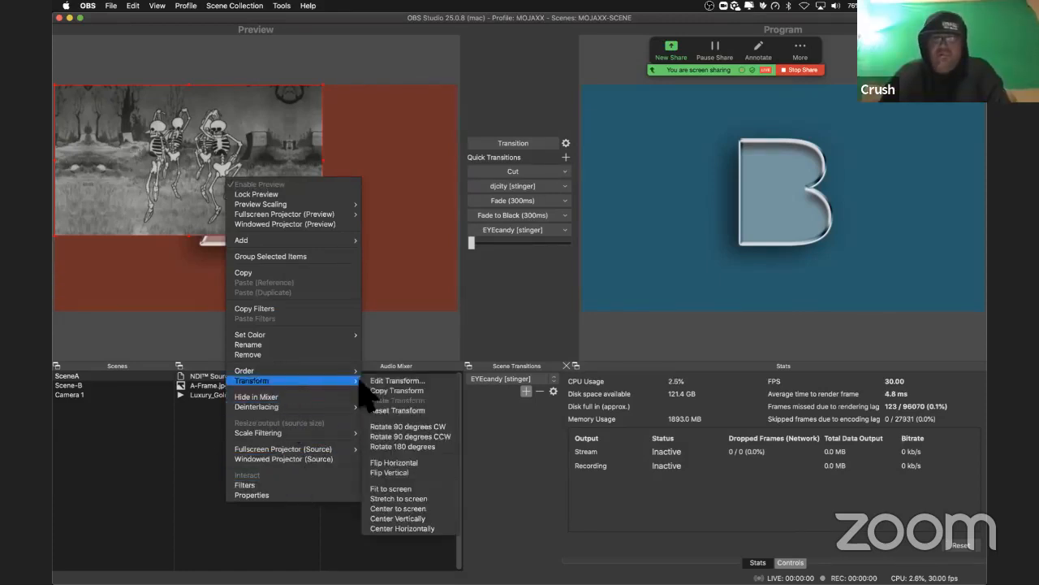
pyautogui.click(385, 500)
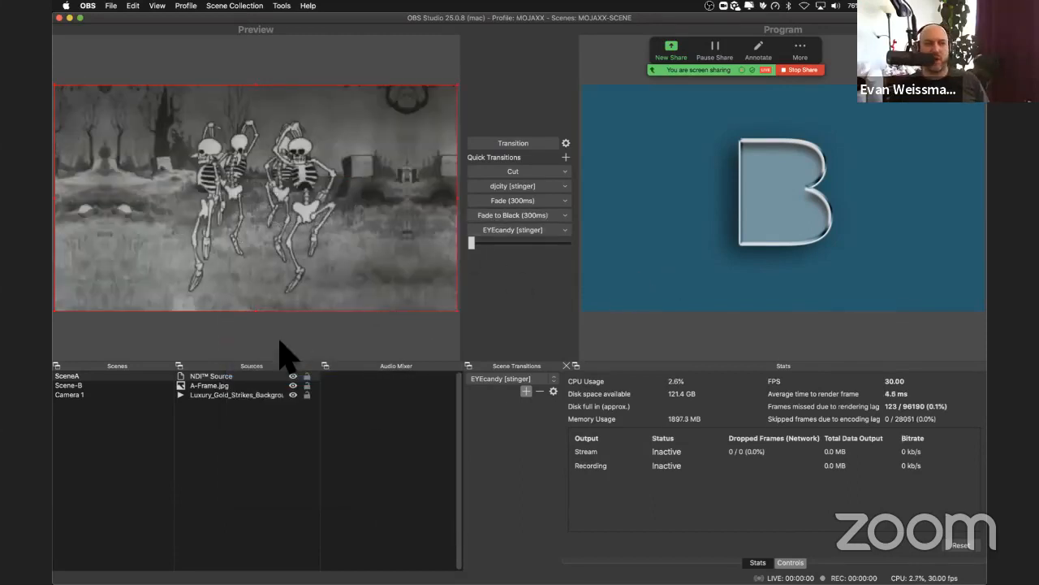
# Step: Hide the NDI Source and A-Frame.jpg in SceneA
pyautogui.click(203, 384)
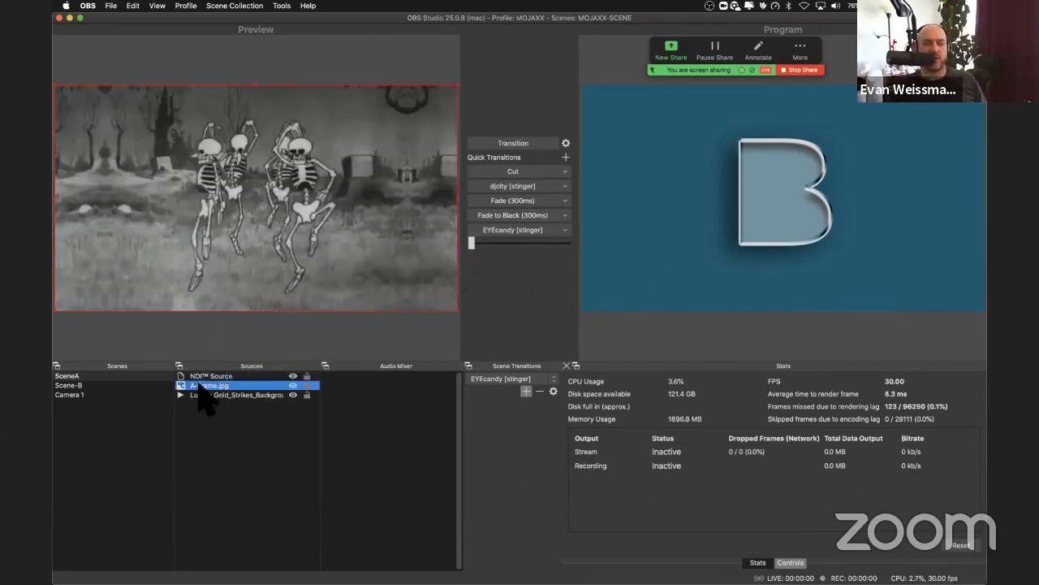
pyautogui.click(292, 376)
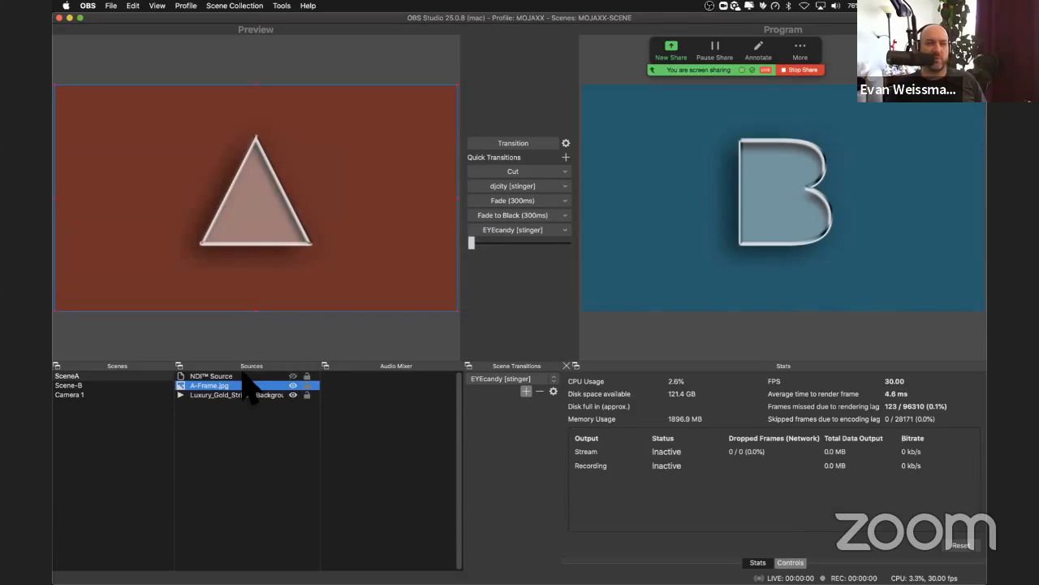
pyautogui.click(242, 394)
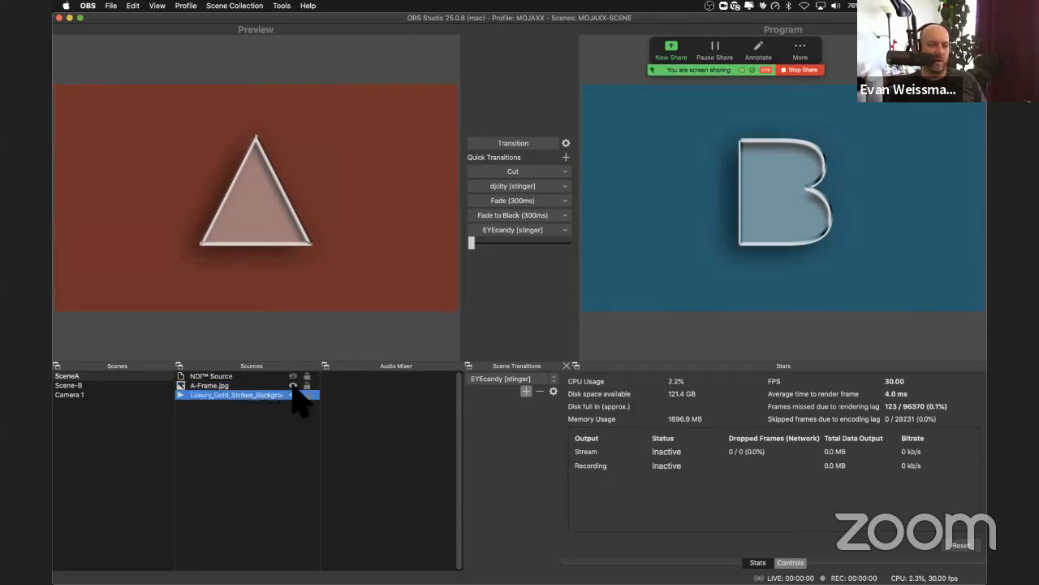
pyautogui.click(293, 395)
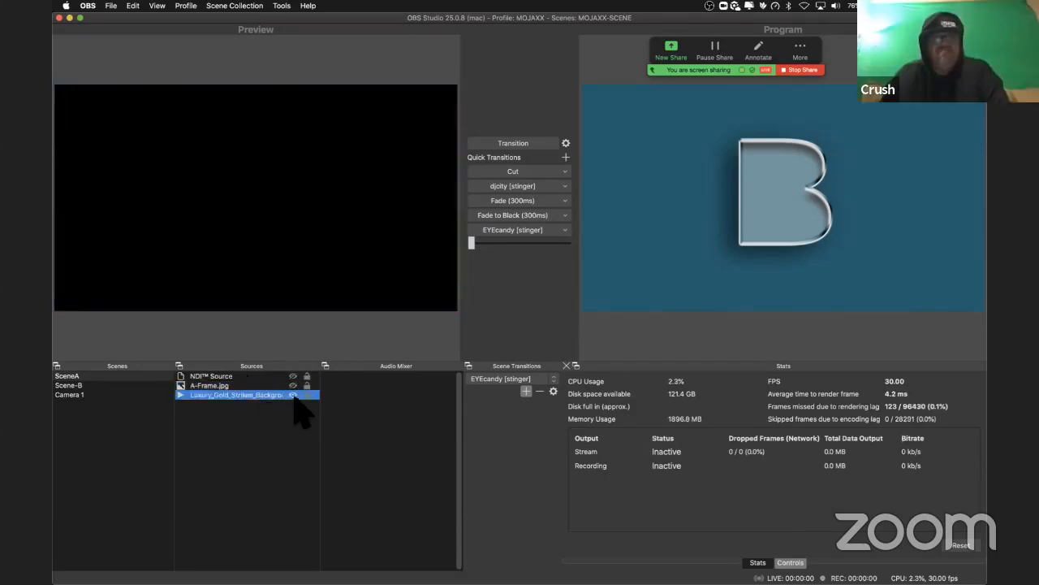
# Step: Look through the scenes, return to SceneA and make A-Frame.jpg visible again
pyautogui.click(151, 393)
pyautogui.click(154, 385)
pyautogui.click(154, 377)
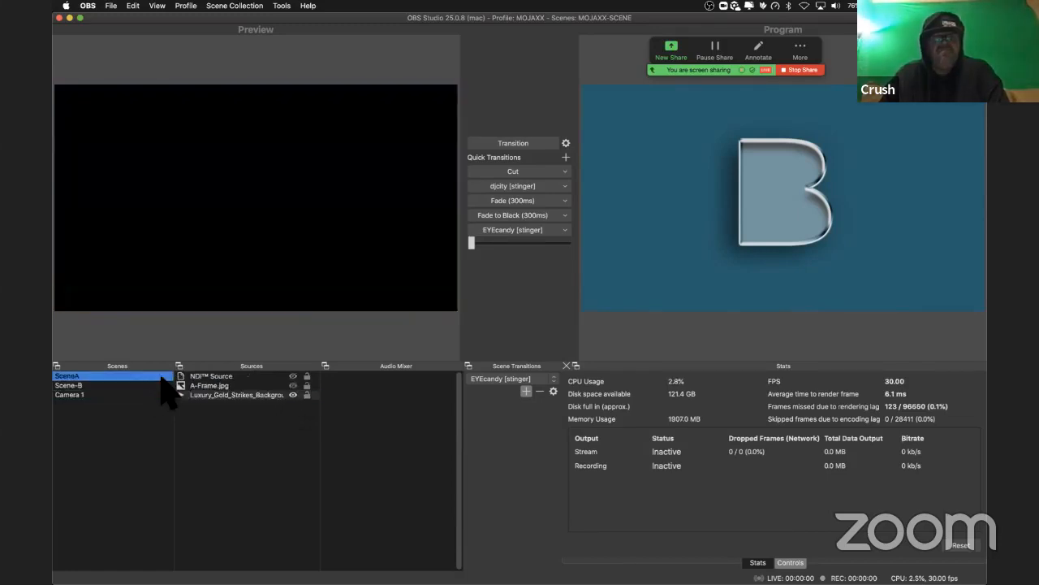
pyautogui.click(195, 387)
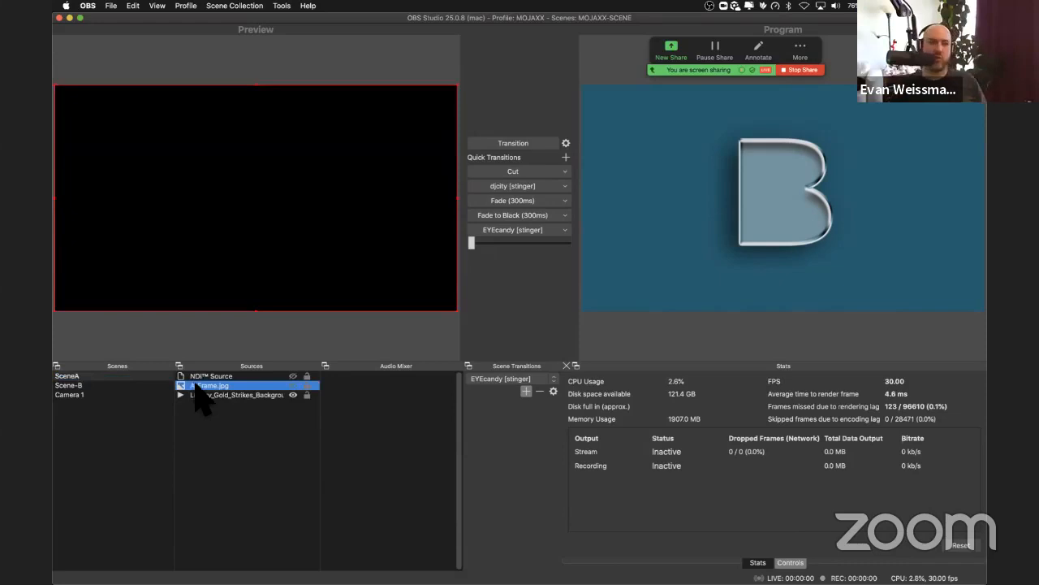
pyautogui.click(292, 385)
# Step: Switch to MixEmergency, examine its General, Display and Transition preferences and close the preferences window
pyautogui.press('super+Tab')
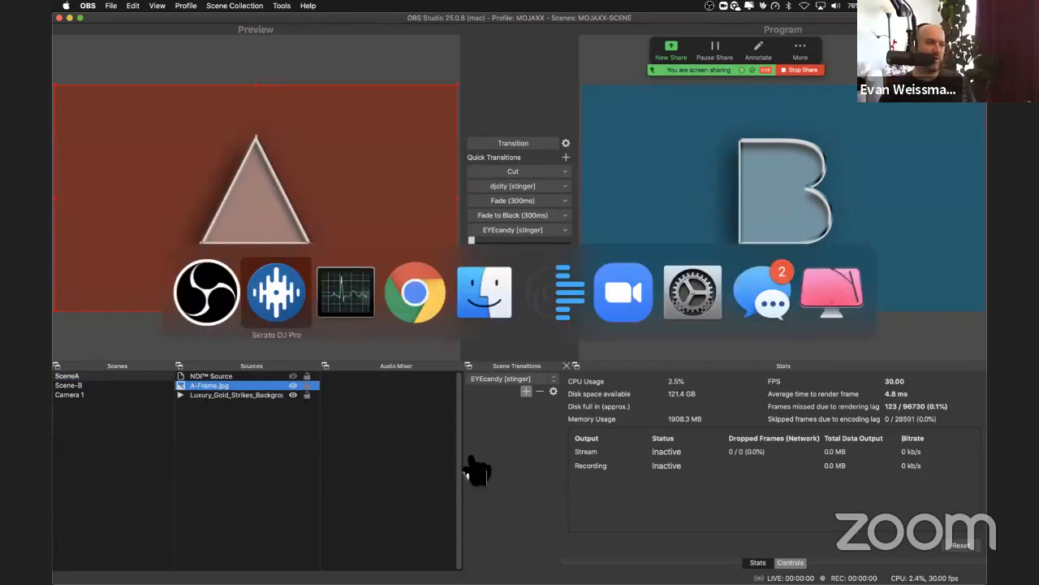
pyautogui.press('super+Tab')
pyautogui.press('super+Tab')
pyautogui.press('super+Tab')
pyautogui.press('super+Tab')
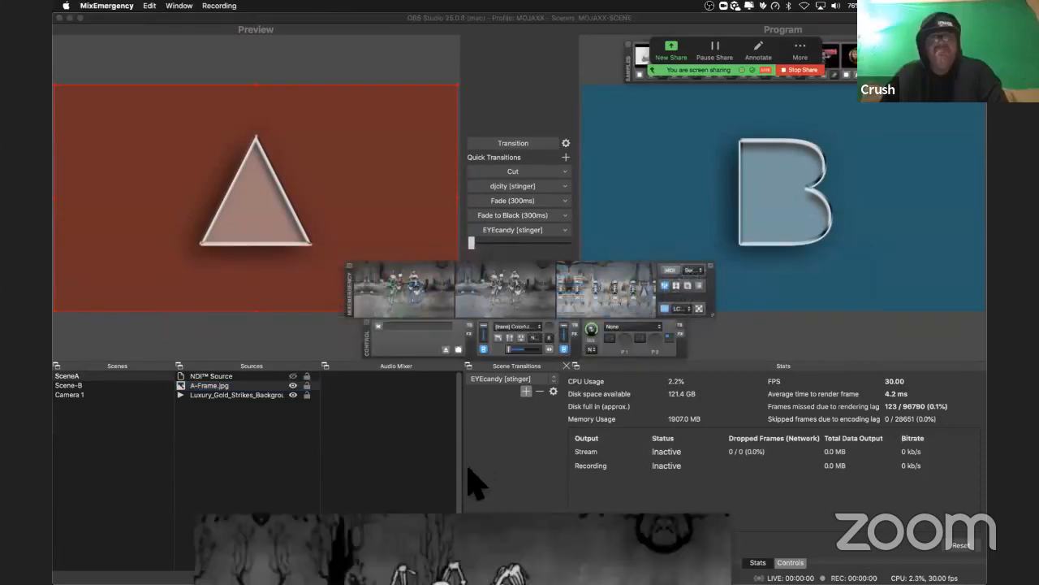
pyautogui.press('super+comma')
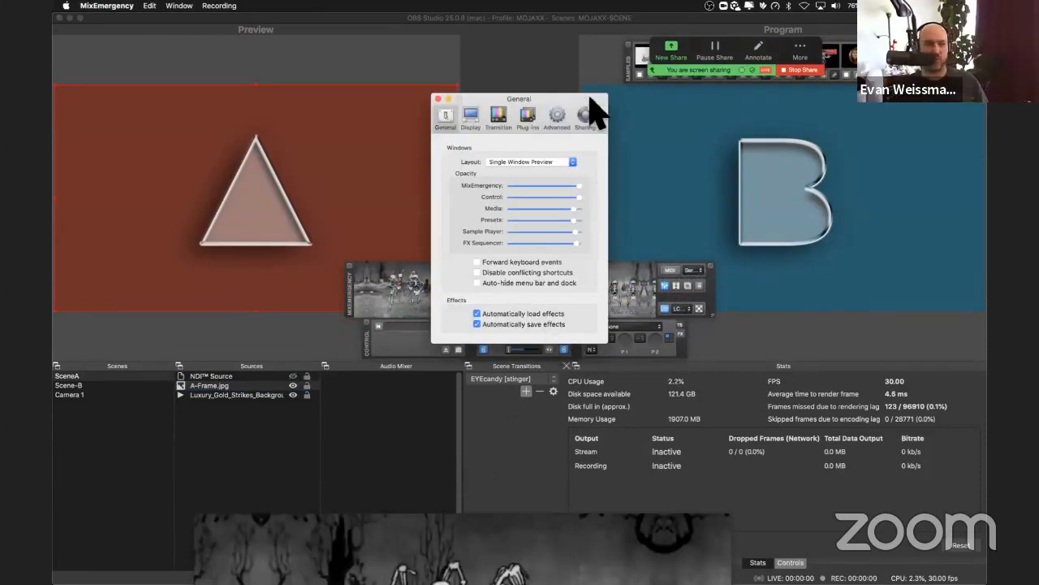
pyautogui.click(468, 118)
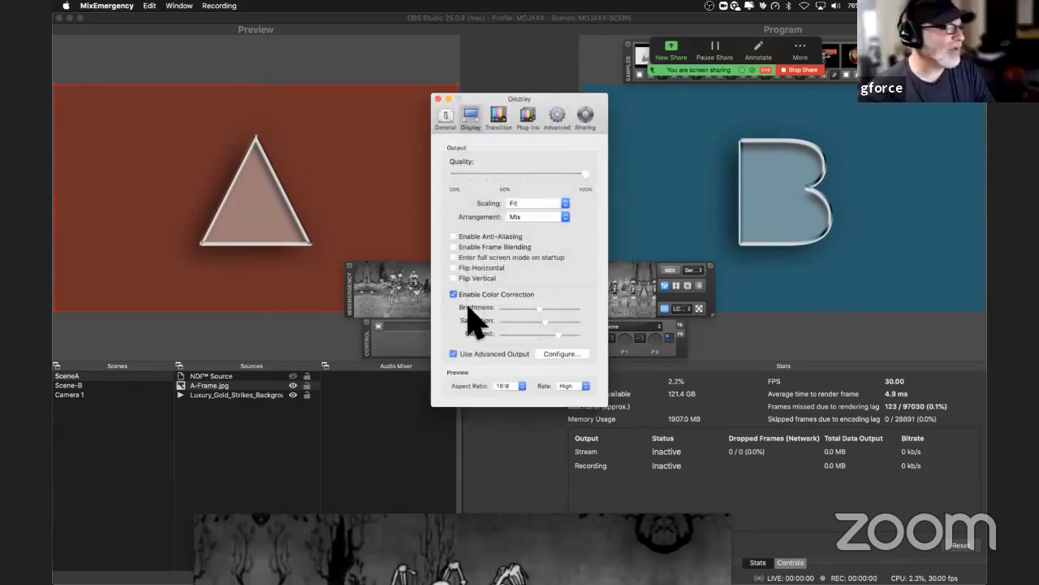
pyautogui.click(500, 117)
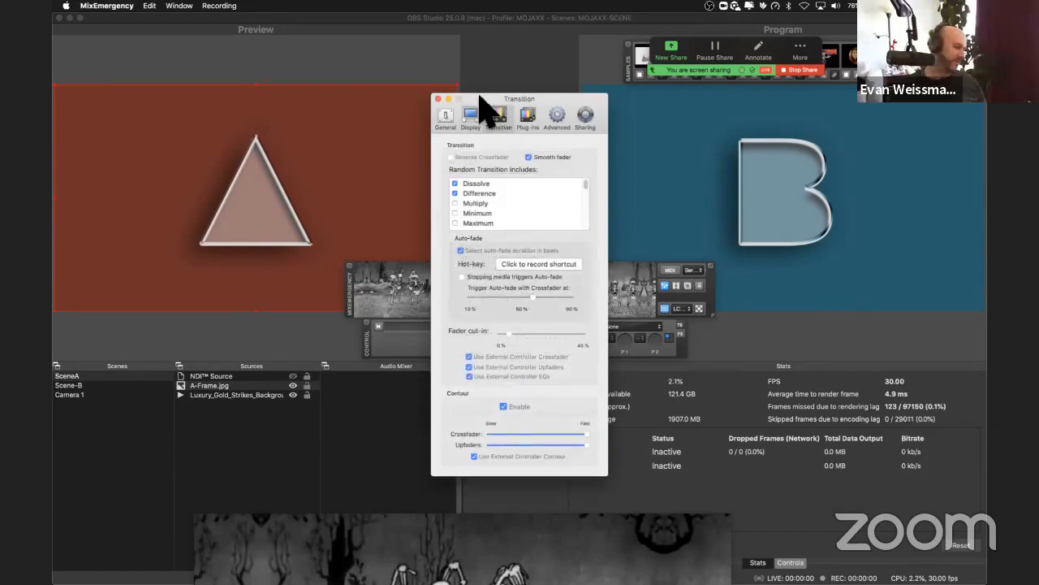
pyautogui.click(438, 99)
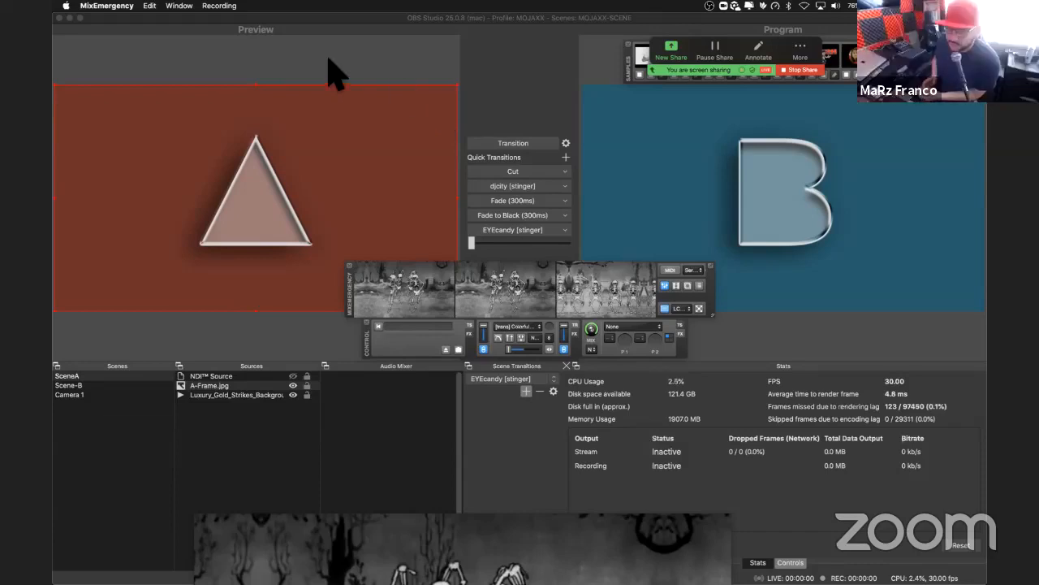
# Step: Move the MixEmergency window so that it overlaps the lower part of the Program view, and return to OBS
pyautogui.moveTo(345, 302); pyautogui.dragTo(465, 300)
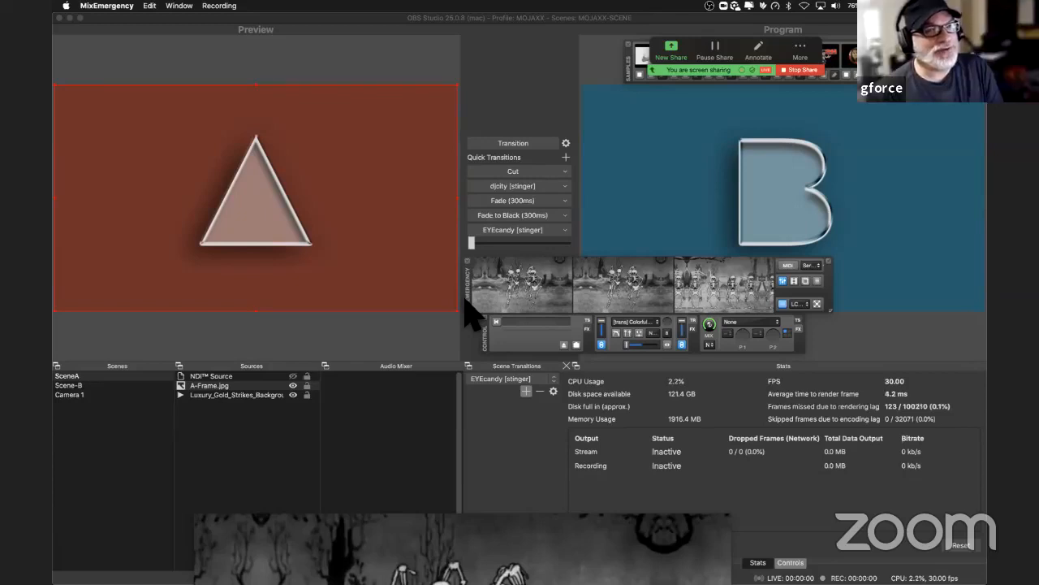
pyautogui.click(427, 338)
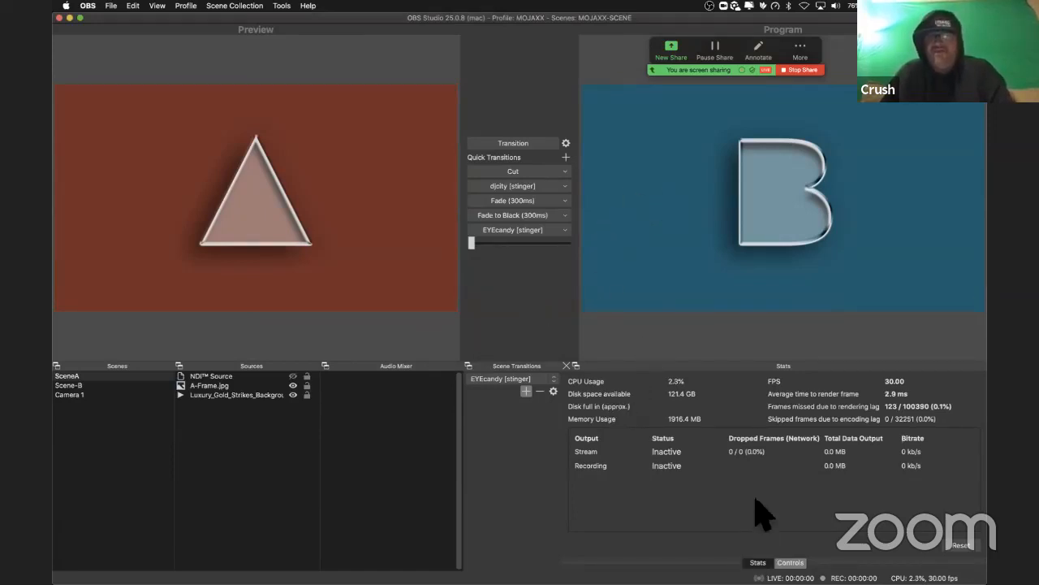
# Step: Try Studio Mode off and on, leave it turned off and disable the preview
pyautogui.click(790, 562)
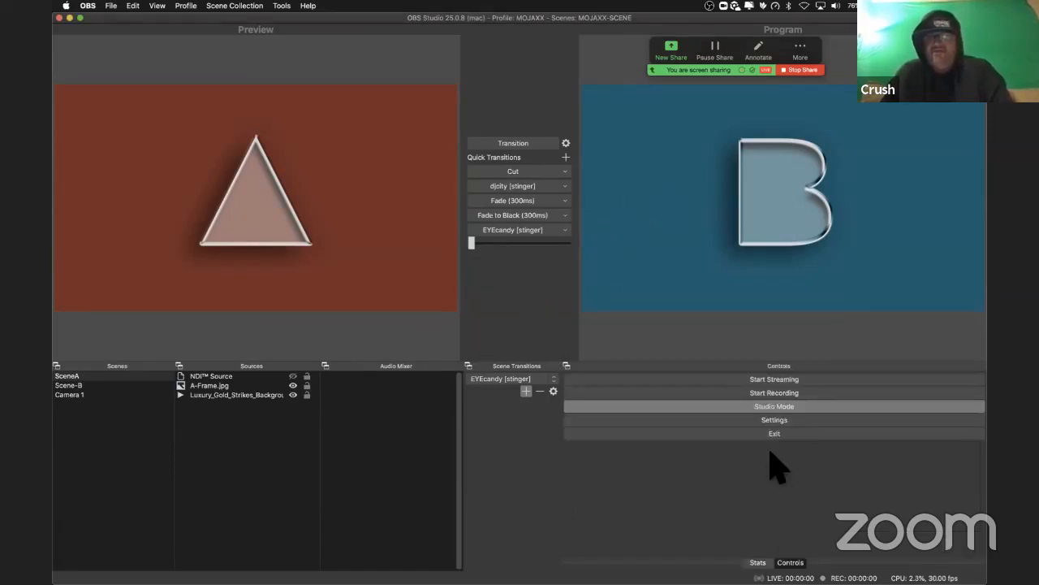
pyautogui.click(774, 407)
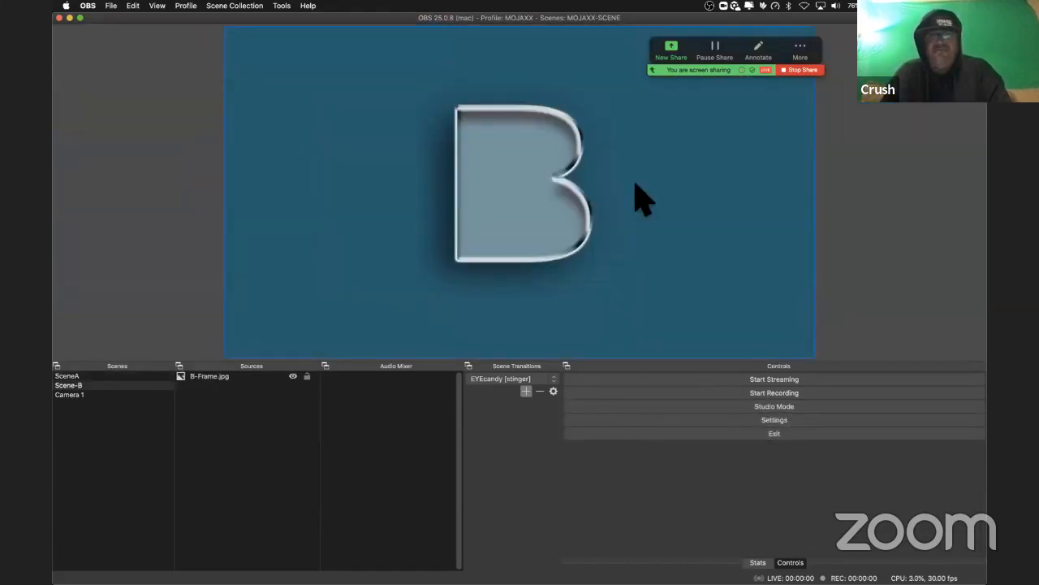
pyautogui.click(648, 406)
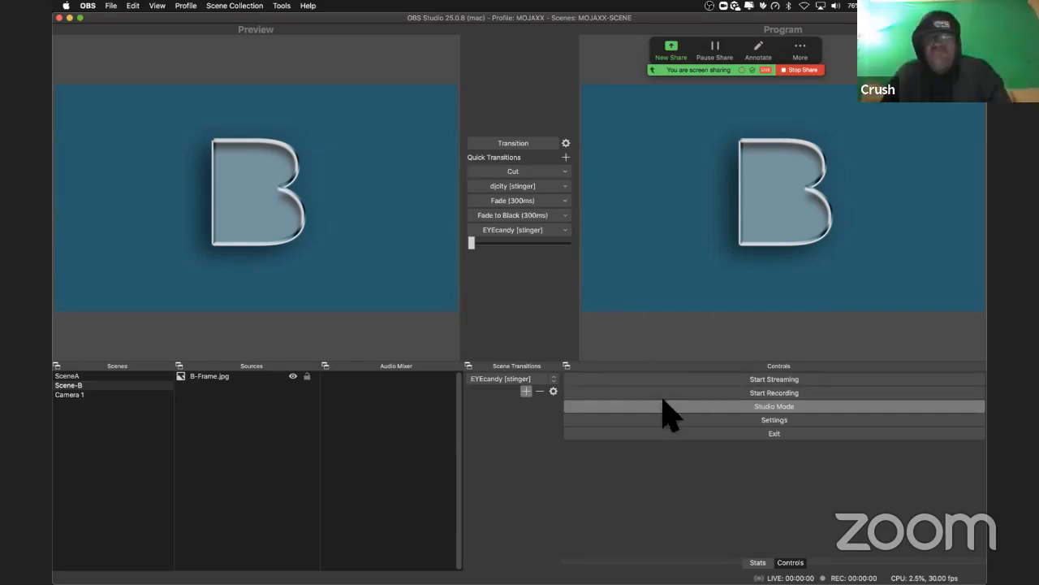
pyautogui.click(664, 408)
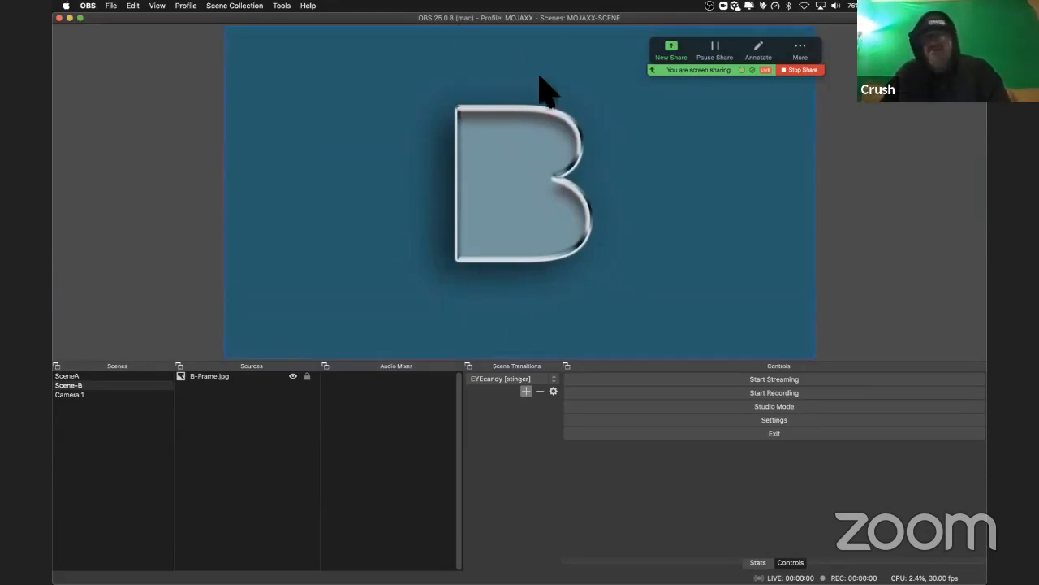
pyautogui.rightClick(307, 185)
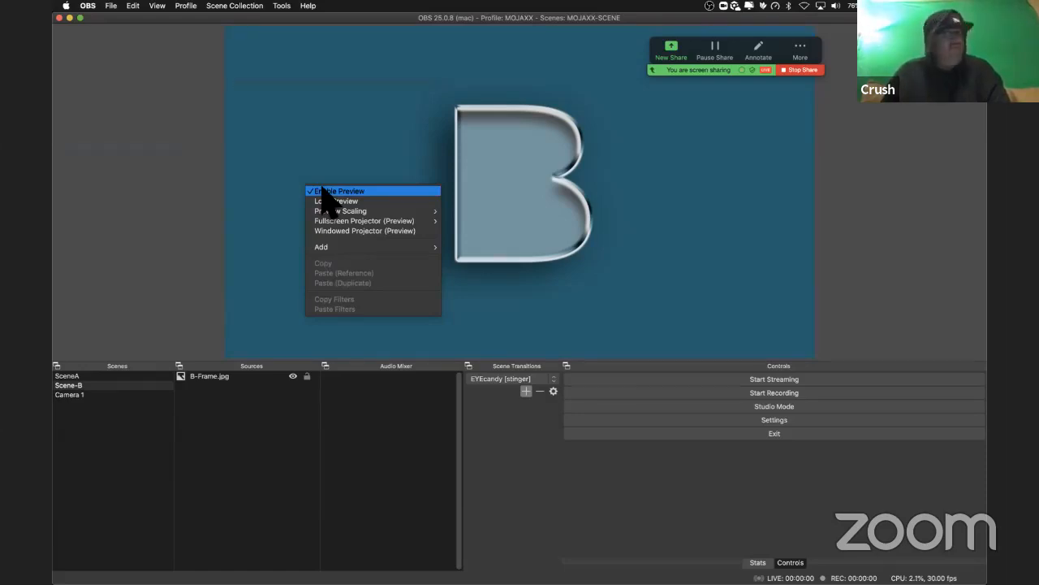
pyautogui.click(322, 190)
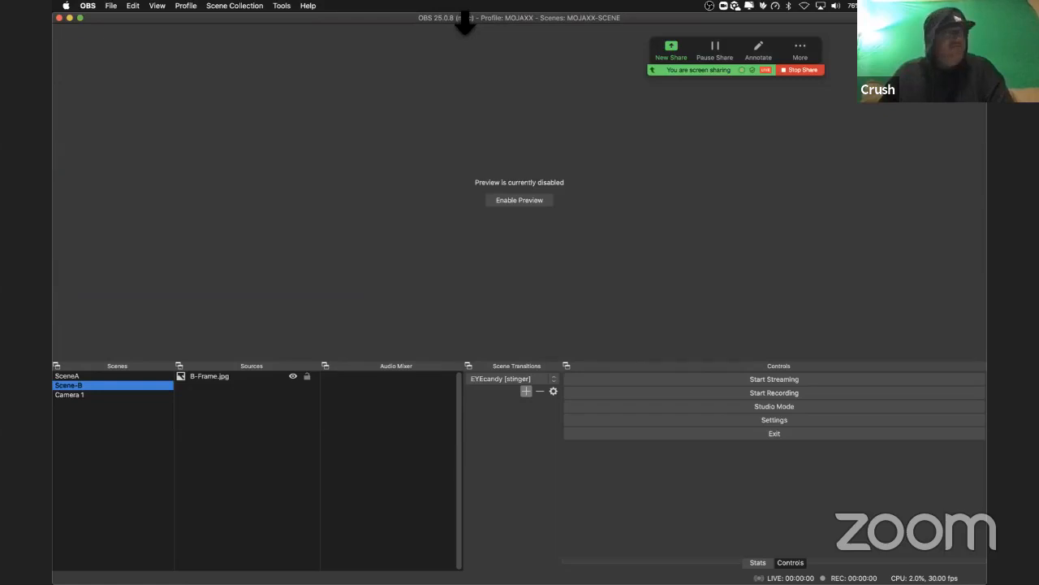
# Step: Reduce the height and width of the OBS window and move it to the lower right of the desktop, over Serato DJ Pro
pyautogui.moveTo(465, 23); pyautogui.dragTo(487, 302)
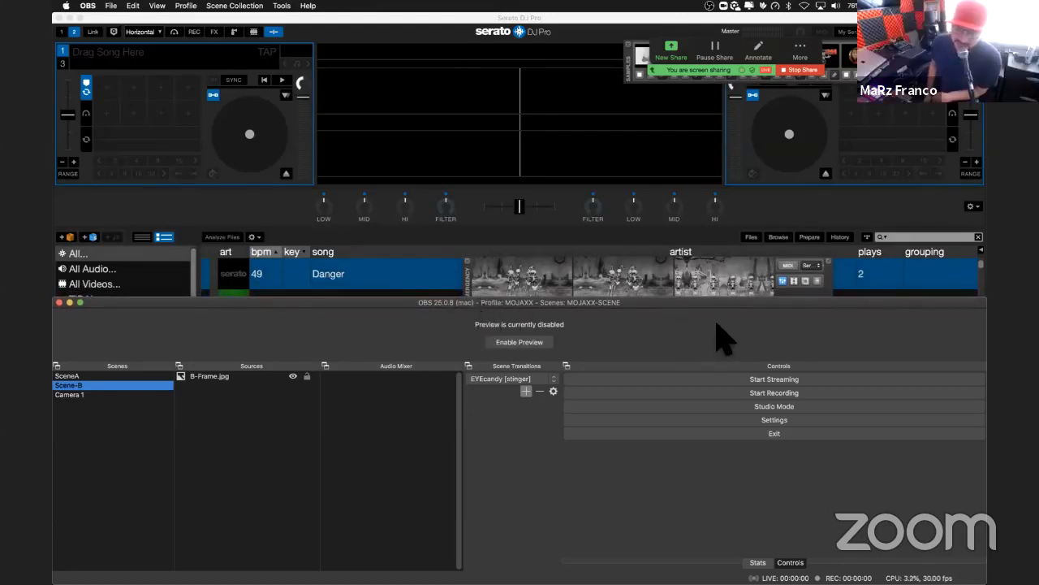
pyautogui.moveTo(985, 313); pyautogui.dragTo(901, 424)
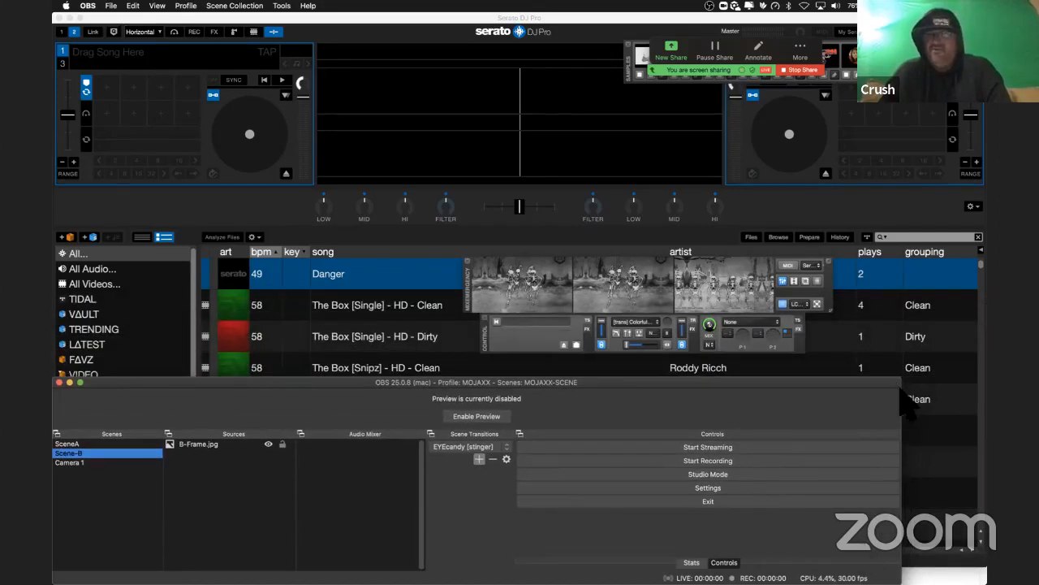
pyautogui.moveTo(903, 386); pyautogui.dragTo(986, 386)
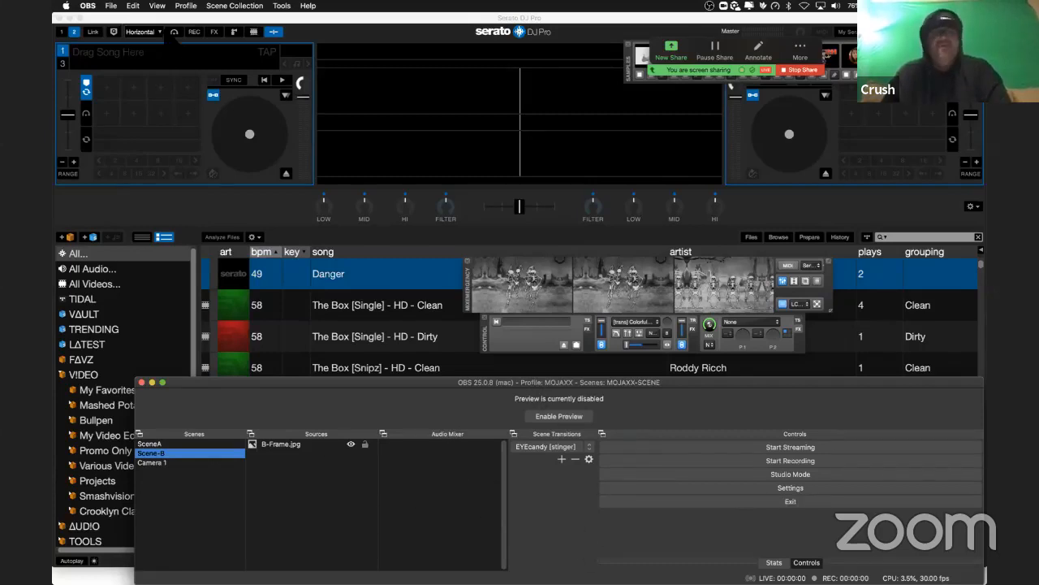
# Step: Open the windowed Multiview above the OBS window and switch from it to SceneA, Scene-B and Camera 1 in turn
pyautogui.click(156, 6)
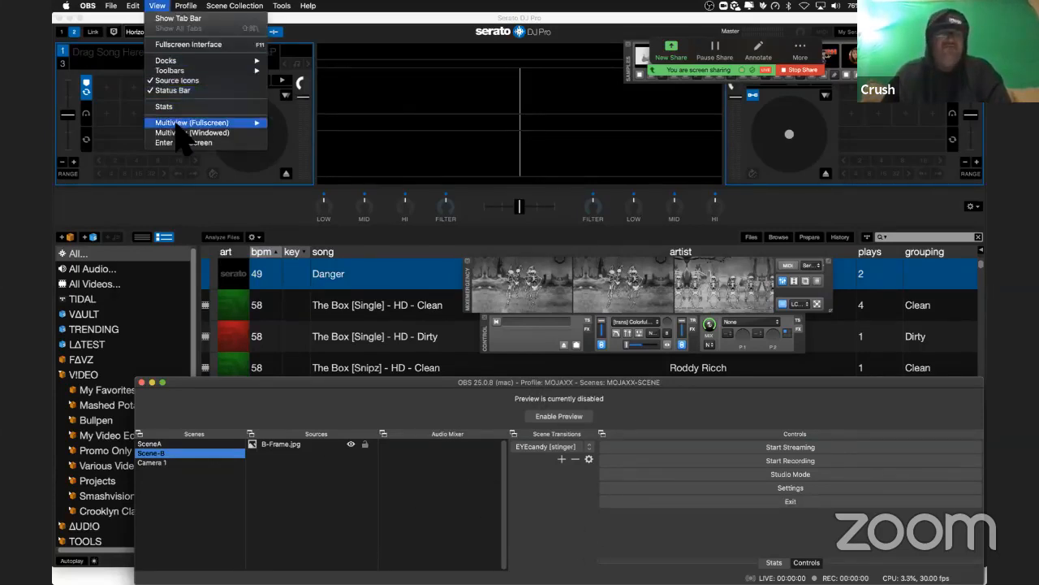
pyautogui.moveTo(179, 124)
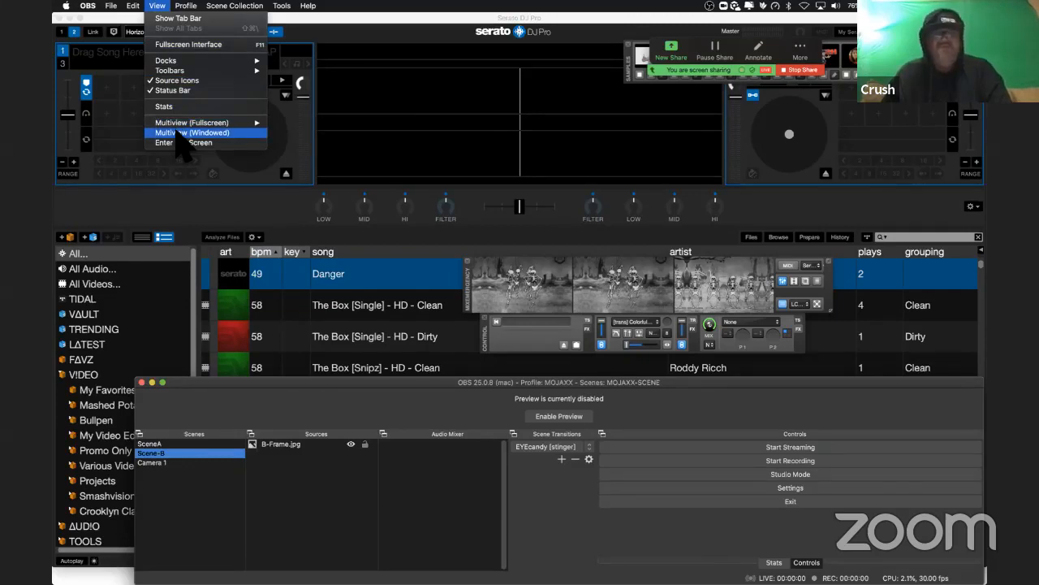
pyautogui.click(179, 132)
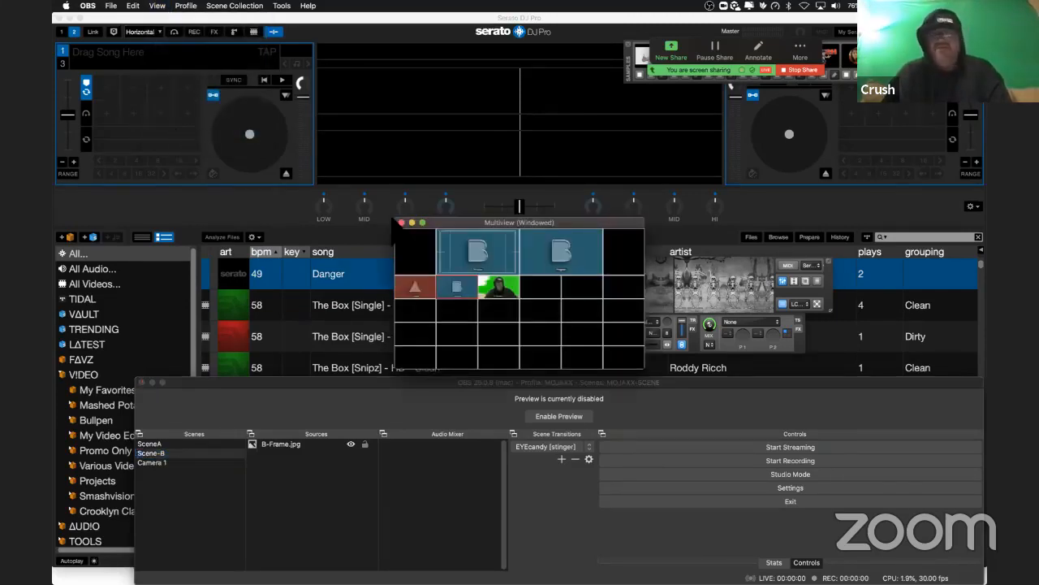
pyautogui.moveTo(446, 221); pyautogui.dragTo(446, 175)
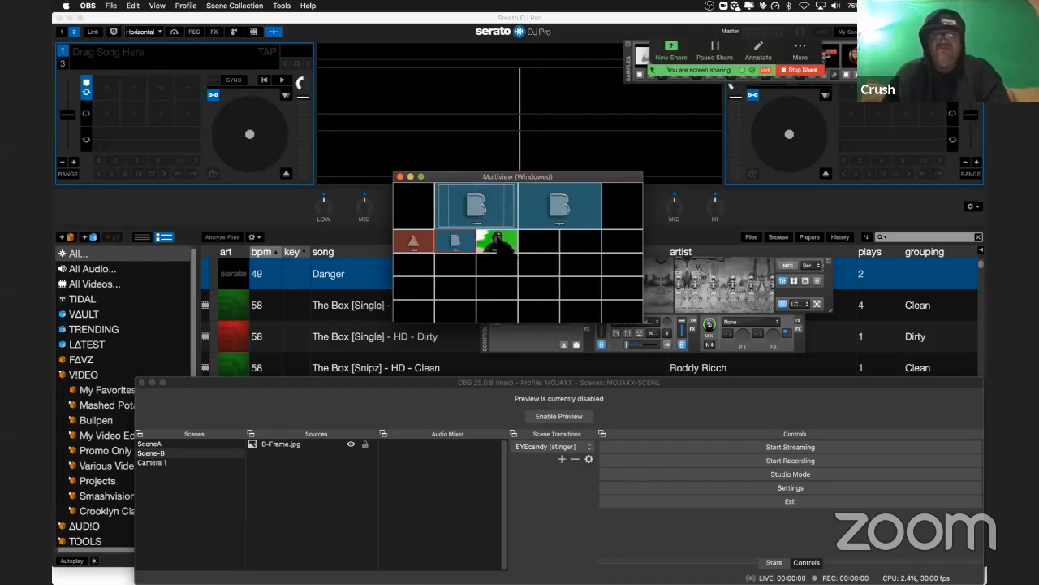
pyautogui.click(418, 246)
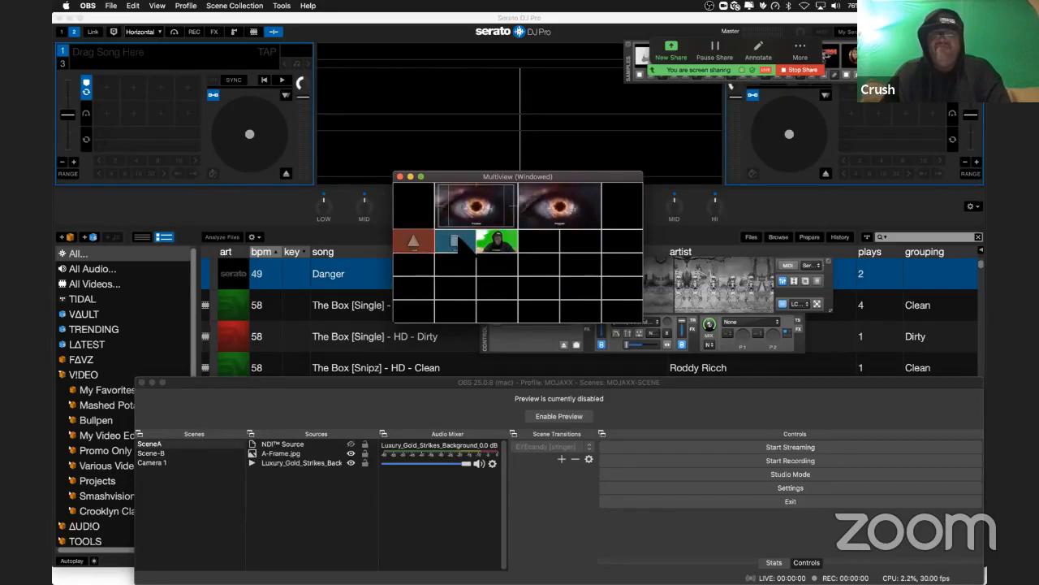
pyautogui.click(456, 237)
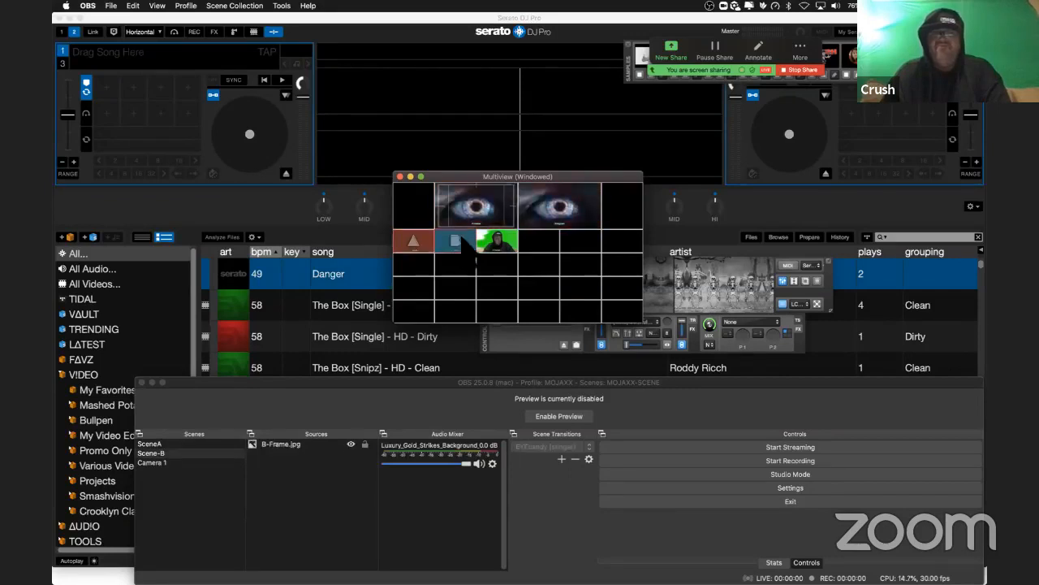
pyautogui.click(491, 238)
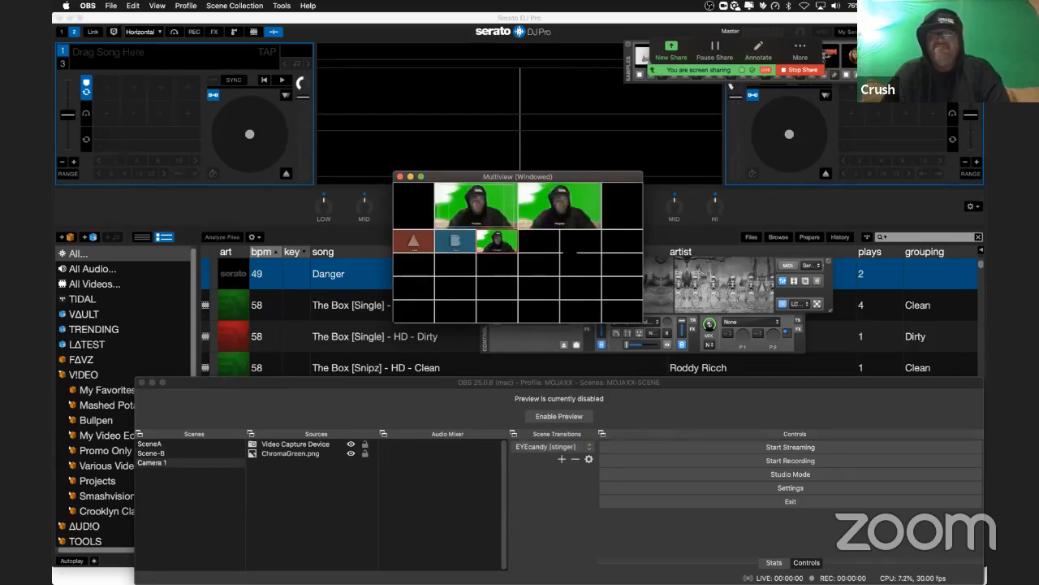
# Step: Try different positions for the Multiview window over Serato DJ Pro and close it
pyautogui.moveTo(551, 177); pyautogui.dragTo(494, 155)
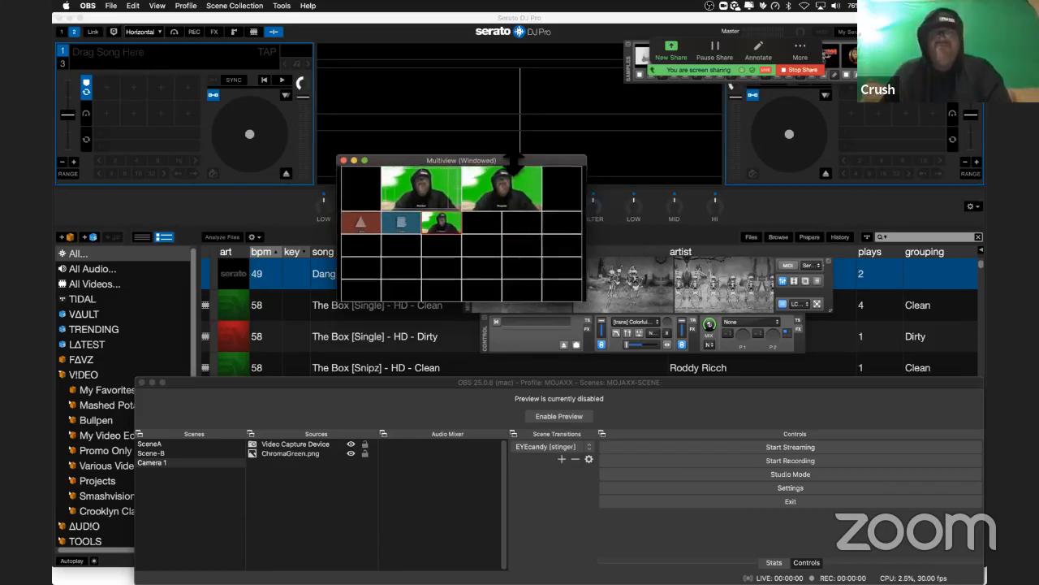
pyautogui.moveTo(513, 157); pyautogui.dragTo(597, 233)
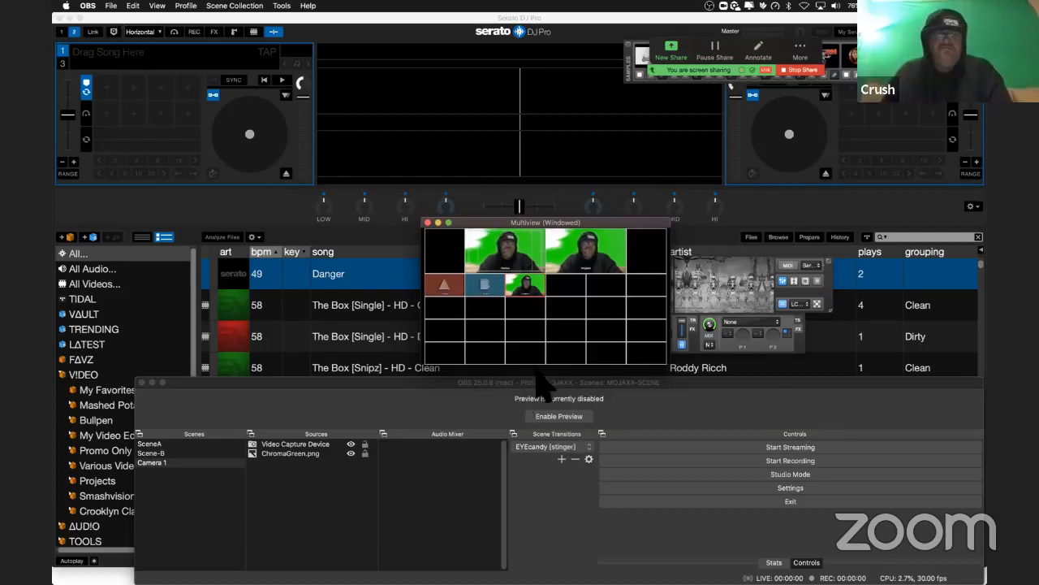
pyautogui.moveTo(554, 223); pyautogui.dragTo(470, 164)
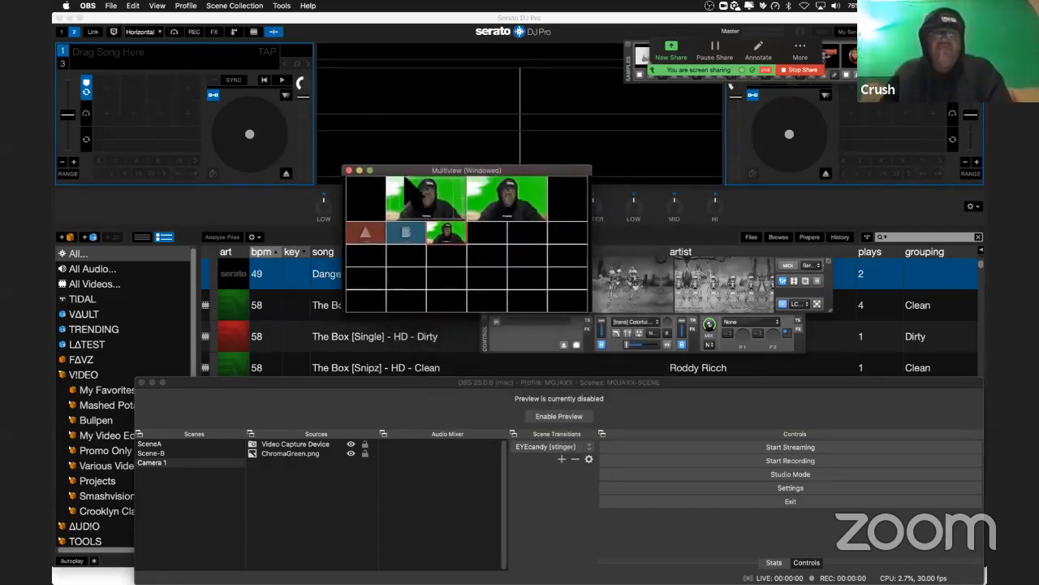
pyautogui.click(350, 171)
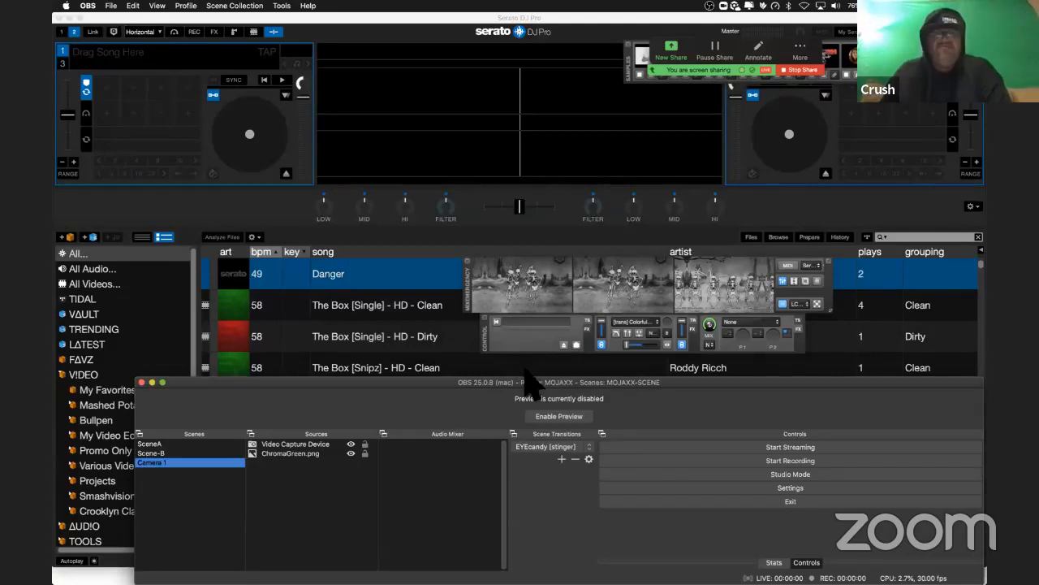
# Step: Move the OBS window up over Serato DJ Pro and look through the available scene transitions without changing the selection
pyautogui.moveTo(532, 378); pyautogui.dragTo(465, 197)
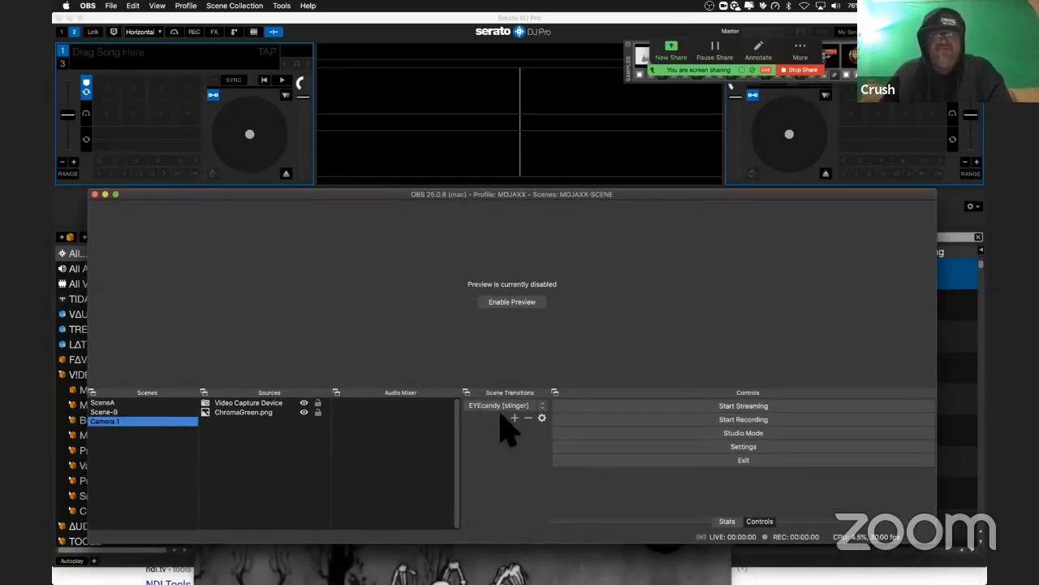
pyautogui.click(541, 405)
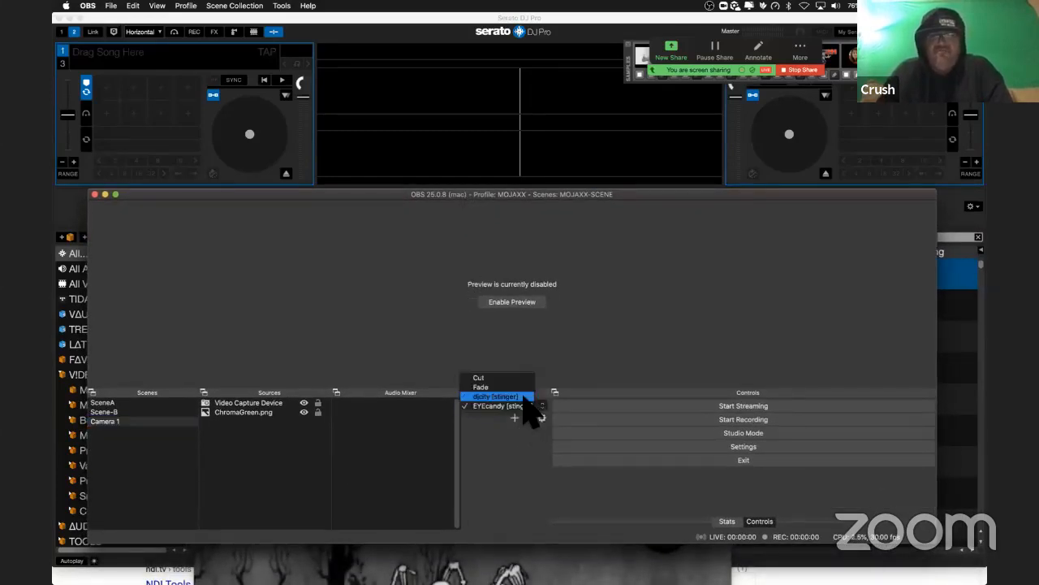
pyautogui.click(490, 448)
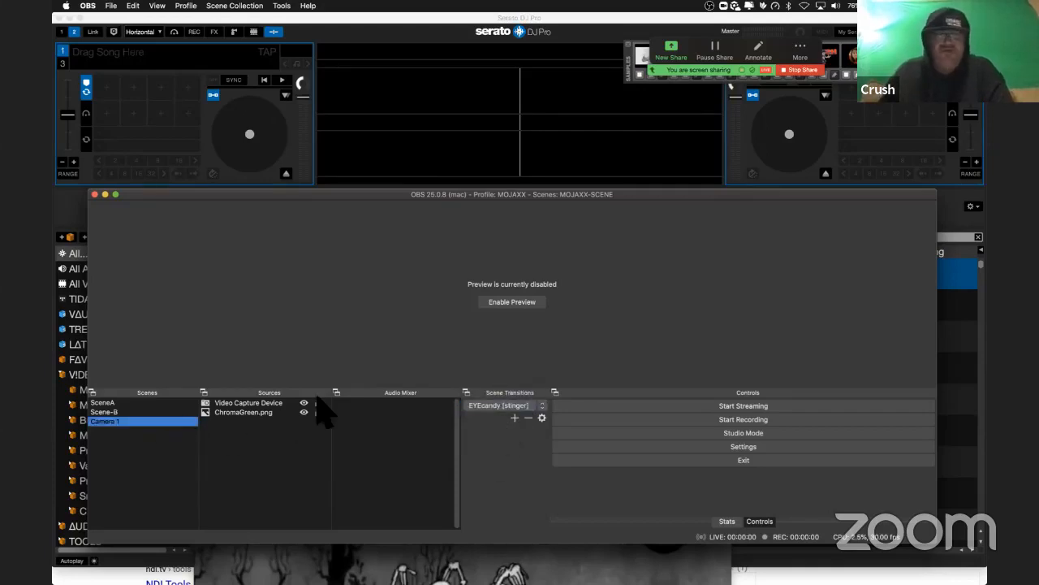
# Step: Enable the preview again and turn on Studio Mode
pyautogui.click(517, 305)
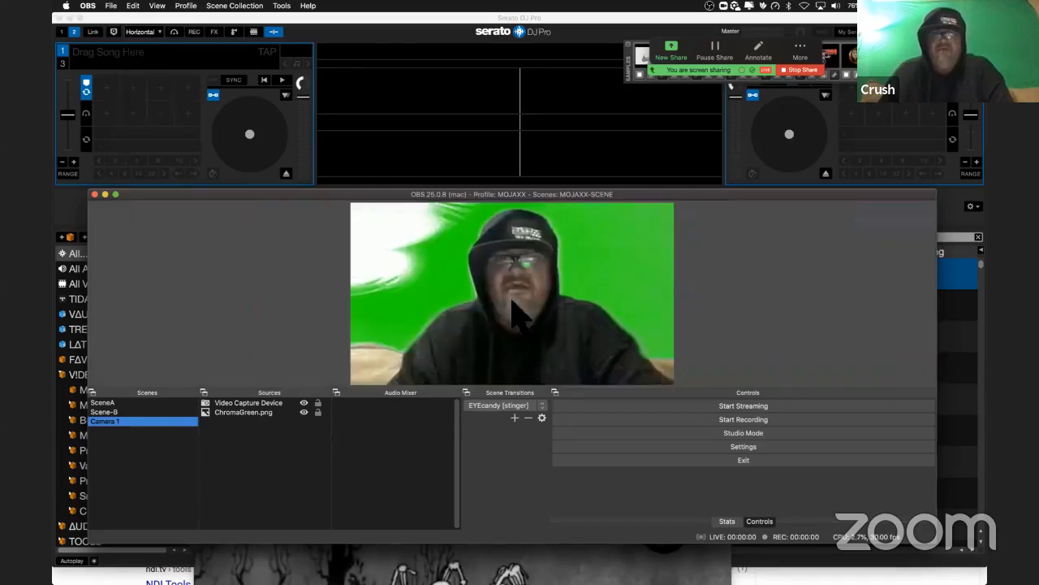
pyautogui.click(668, 432)
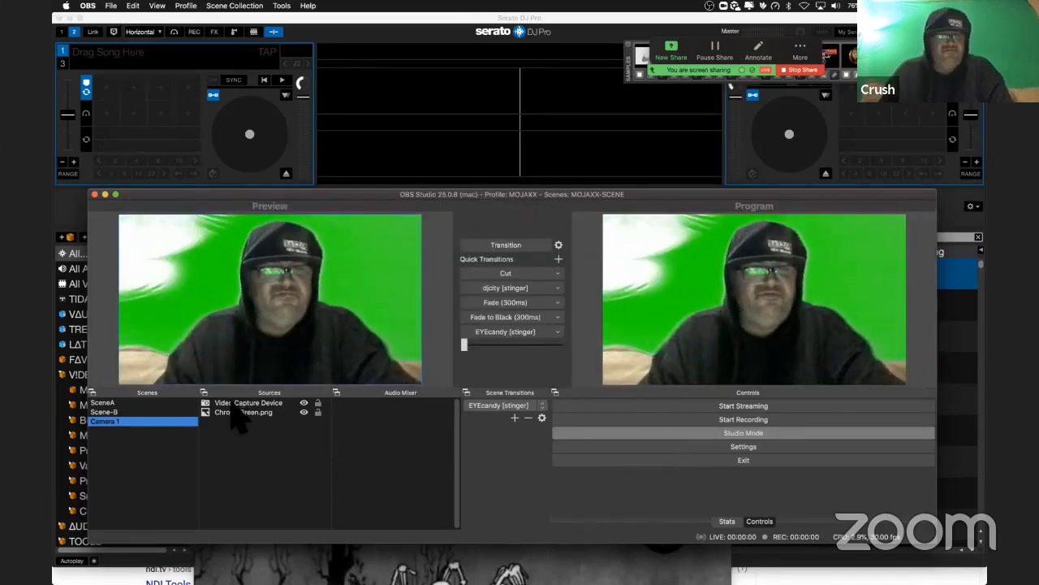
# Step: Check the sources of SceneA and Scene-B, cut Scene-B to Program and load SceneA into Preview
pyautogui.click(130, 403)
pyautogui.click(236, 402)
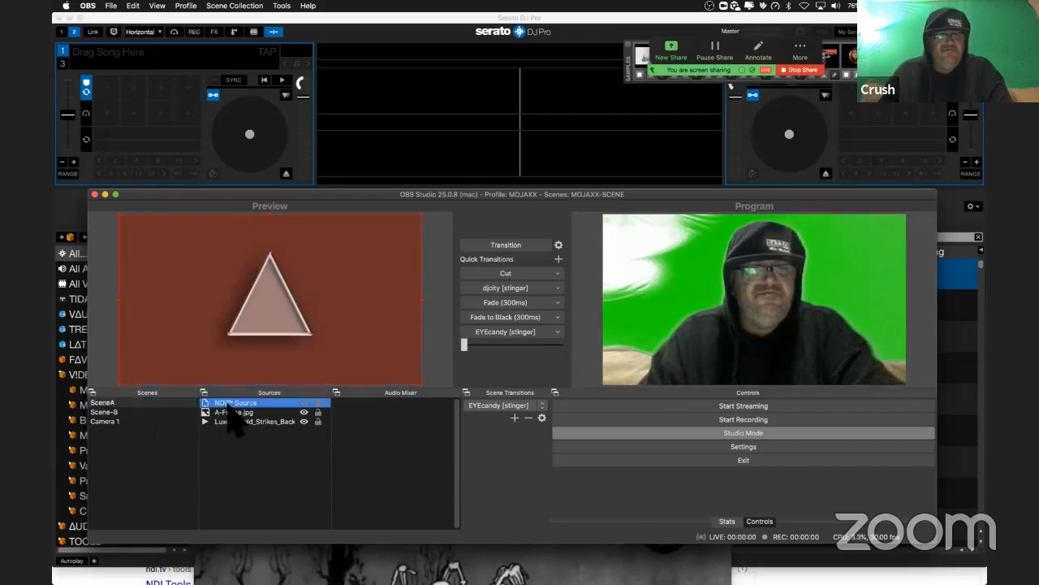
pyautogui.click(130, 412)
pyautogui.click(234, 403)
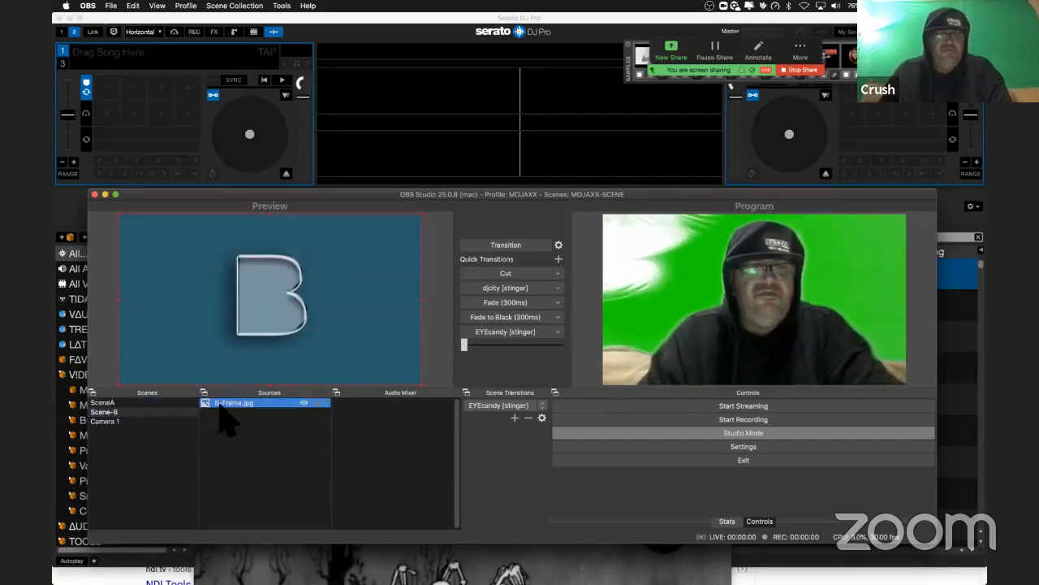
pyautogui.click(492, 273)
pyautogui.click(145, 404)
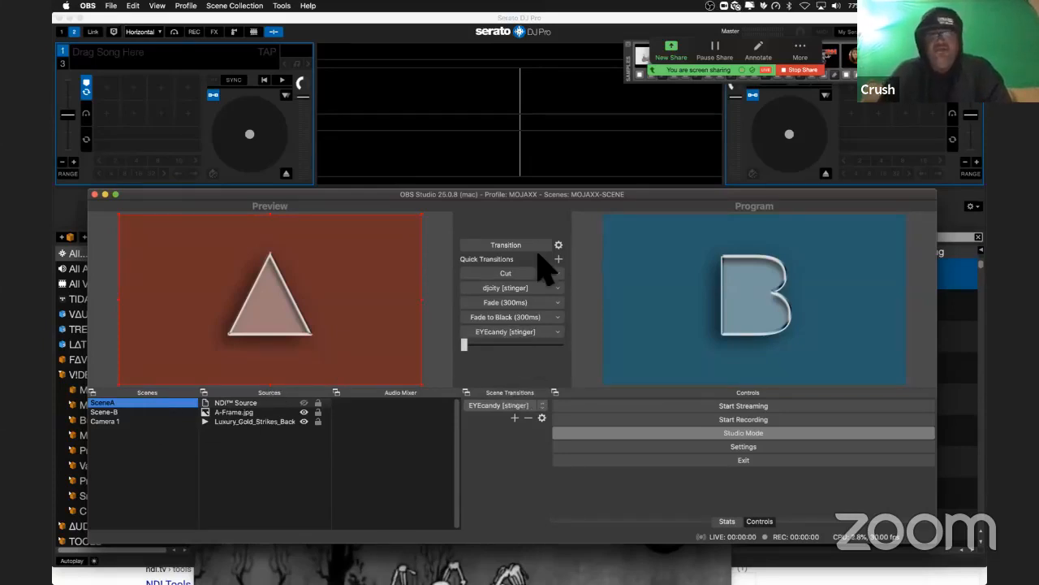
# Step: Maximize the OBS window and review the scene transition choices, keeping EYEcandy [stinger] selected
pyautogui.doubleClick(550, 197)
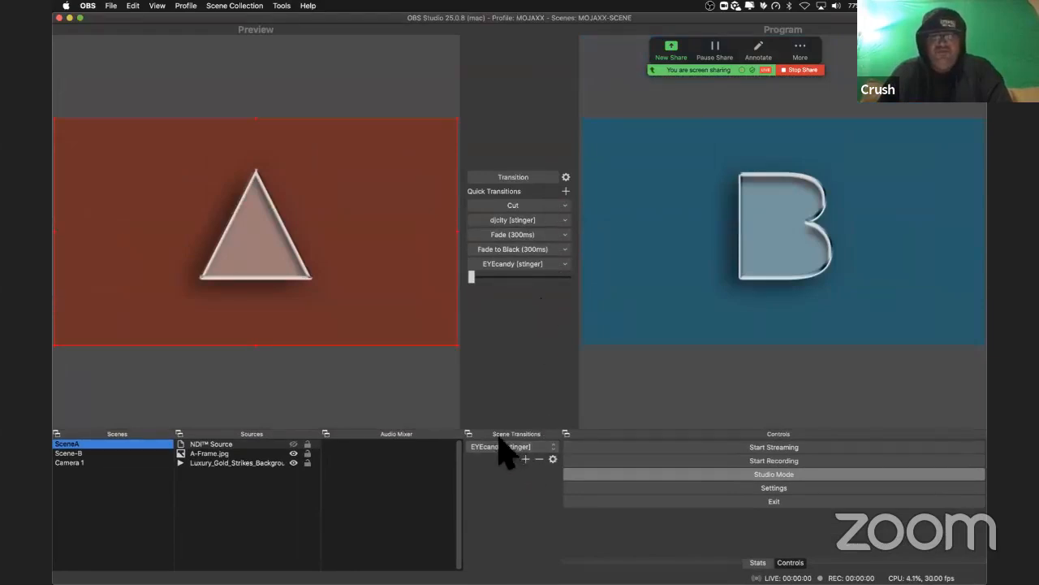
pyautogui.click(549, 451)
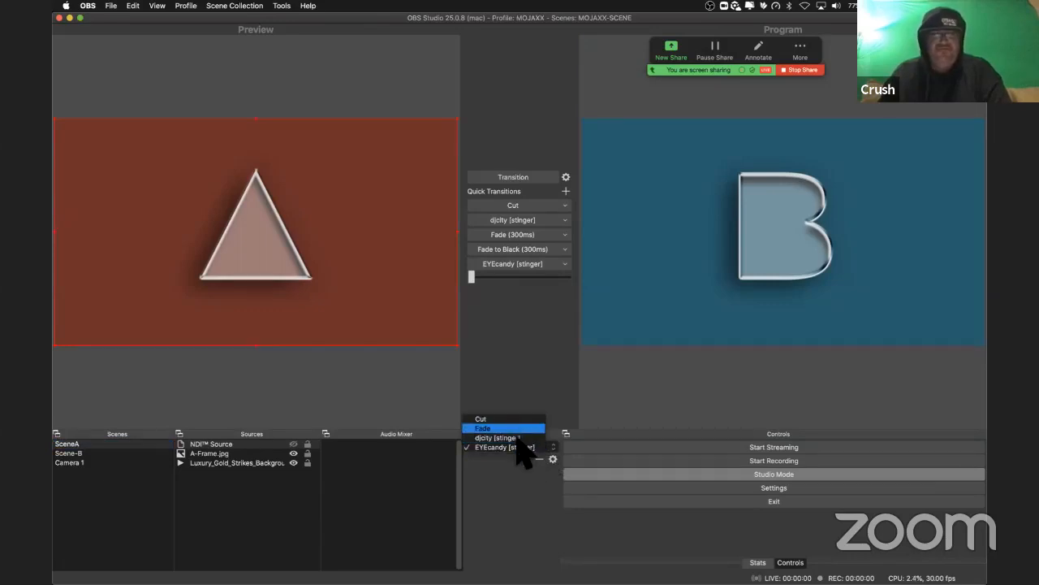
pyautogui.click(523, 460)
# Step: Add a new Stinger scene transition with the default name Stinger
pyautogui.click(525, 458)
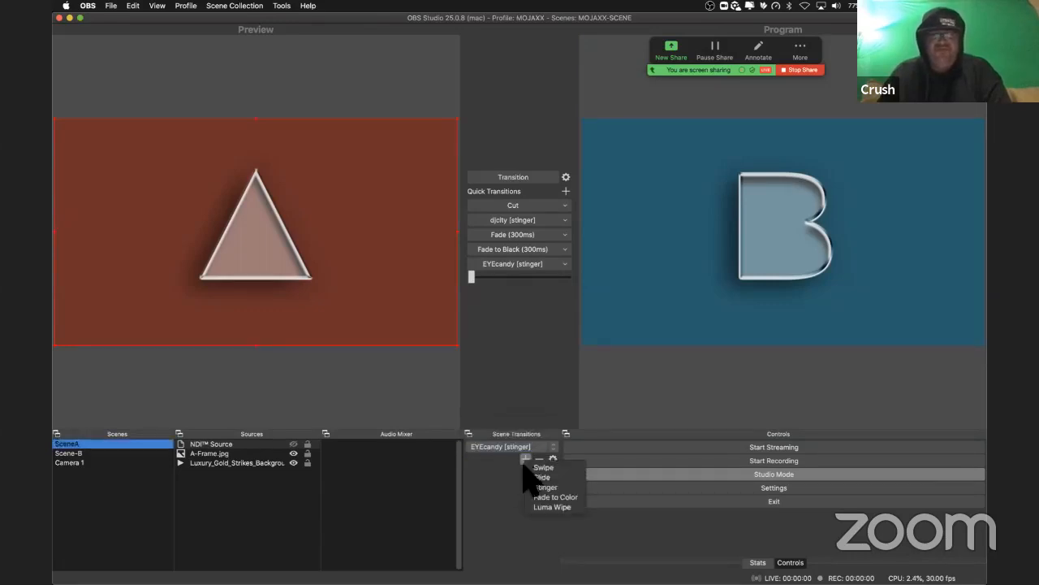
pyautogui.click(564, 487)
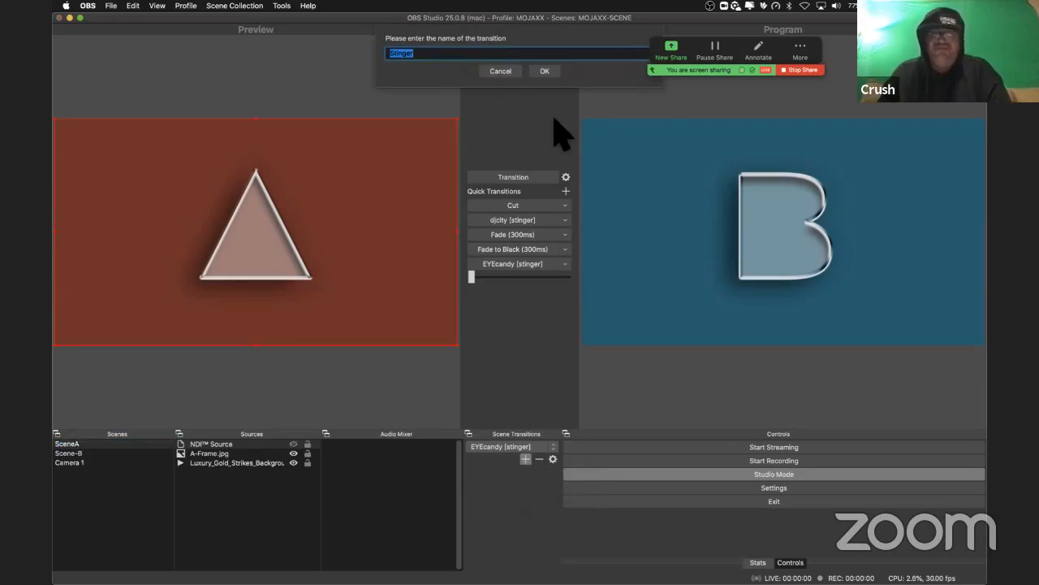
pyautogui.click(544, 71)
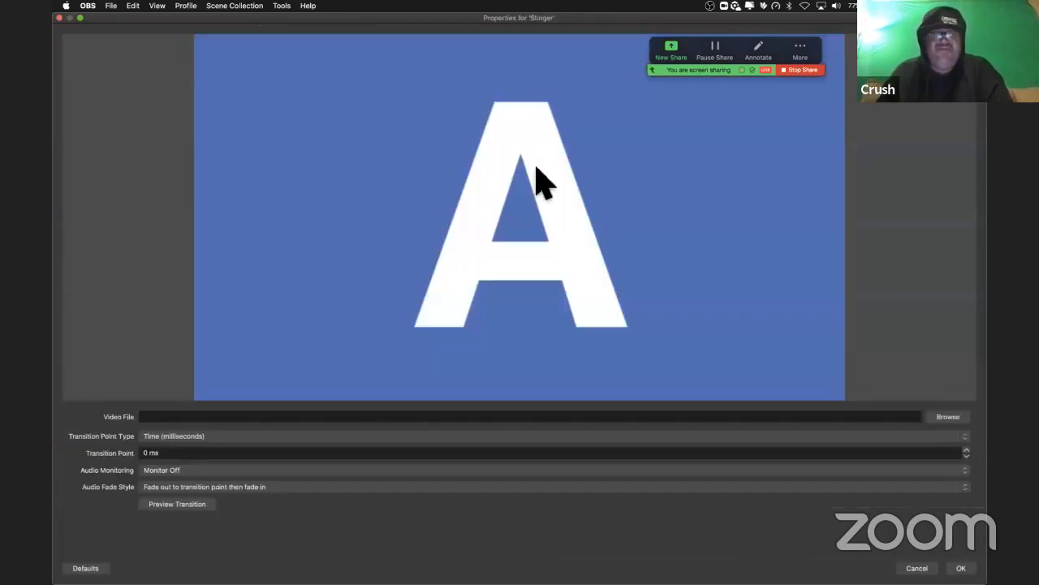
# Step: Load xDJCity[stinger].mov from the Desktop's MojaxxDJ folder as the stinger's video file and set its Transition Point Type to Frame
pyautogui.click(938, 416)
pyautogui.click(944, 418)
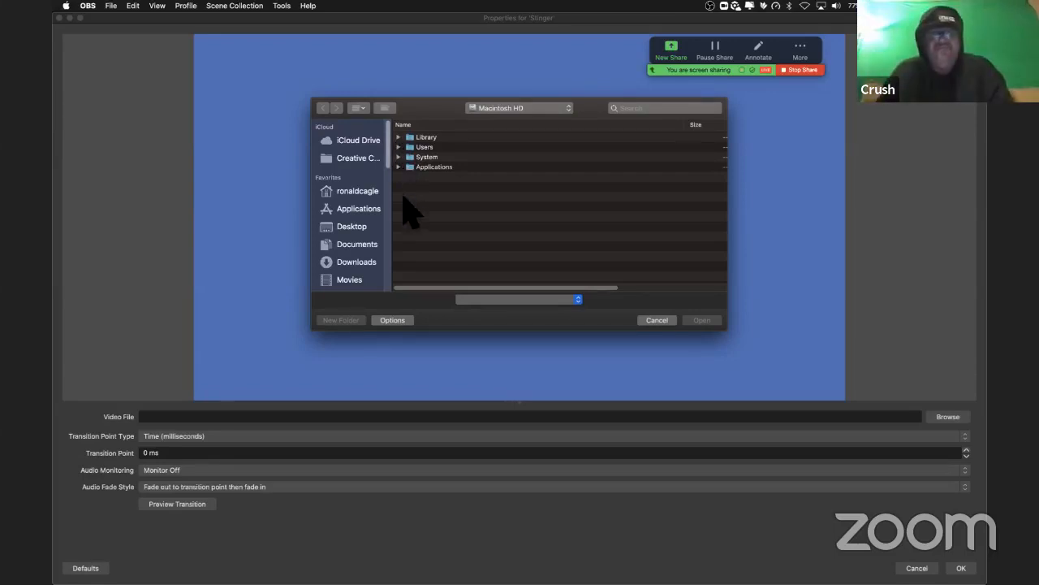
pyautogui.click(369, 229)
pyautogui.click(366, 276)
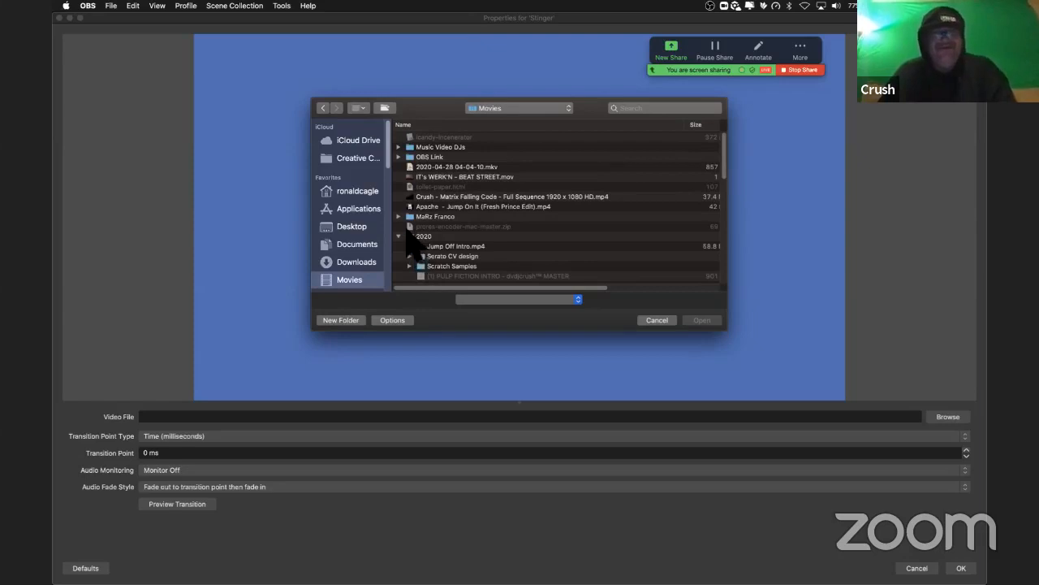
pyautogui.click(398, 236)
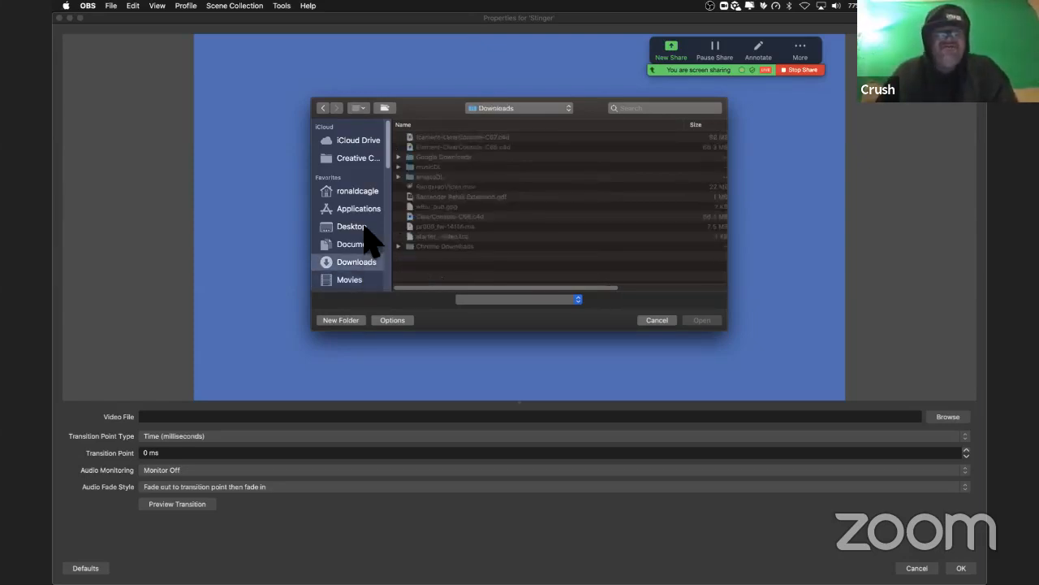
pyautogui.click(365, 228)
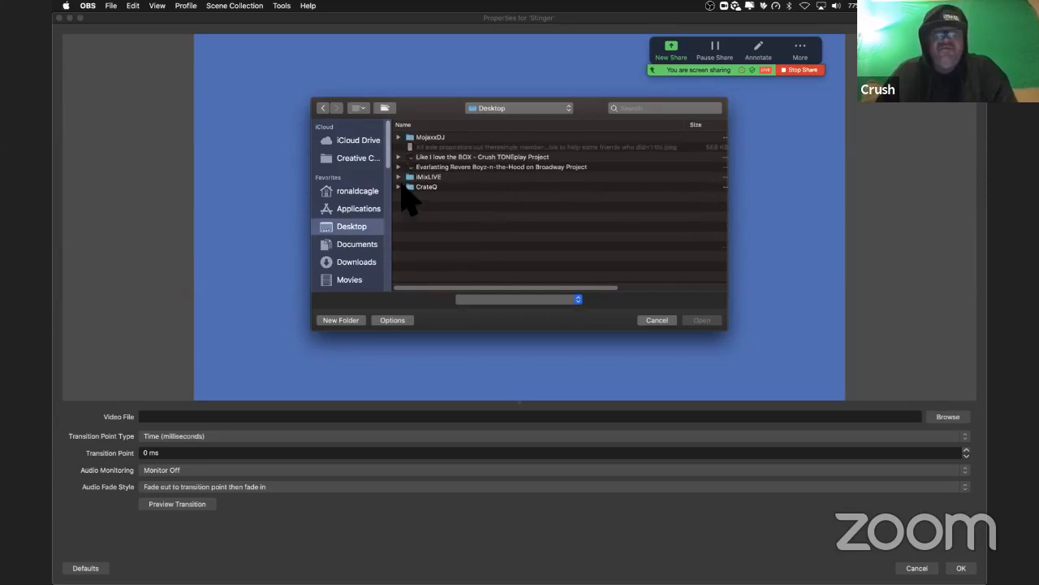
pyautogui.click(398, 136)
pyautogui.click(438, 148)
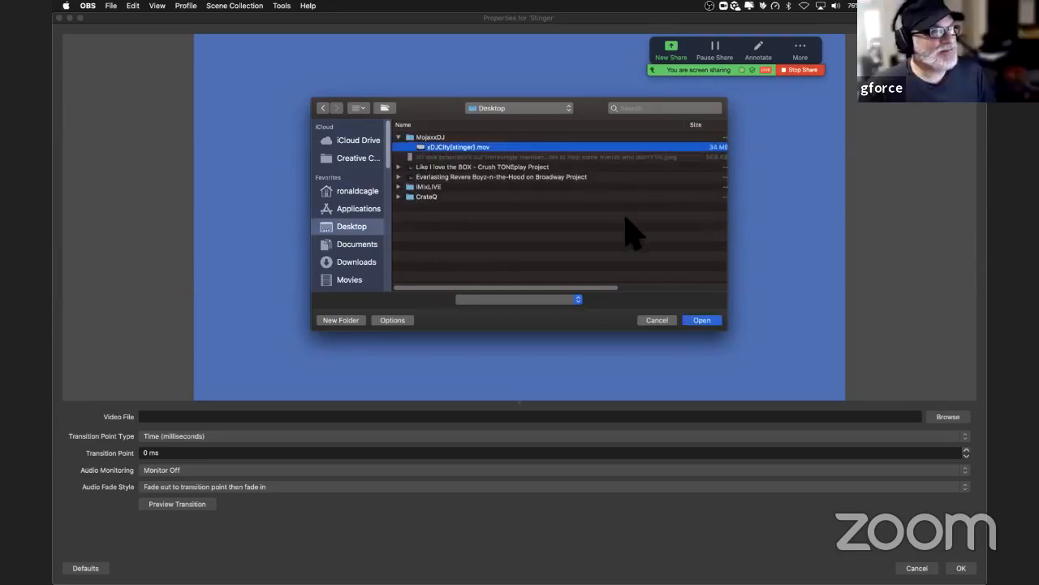
pyautogui.click(703, 321)
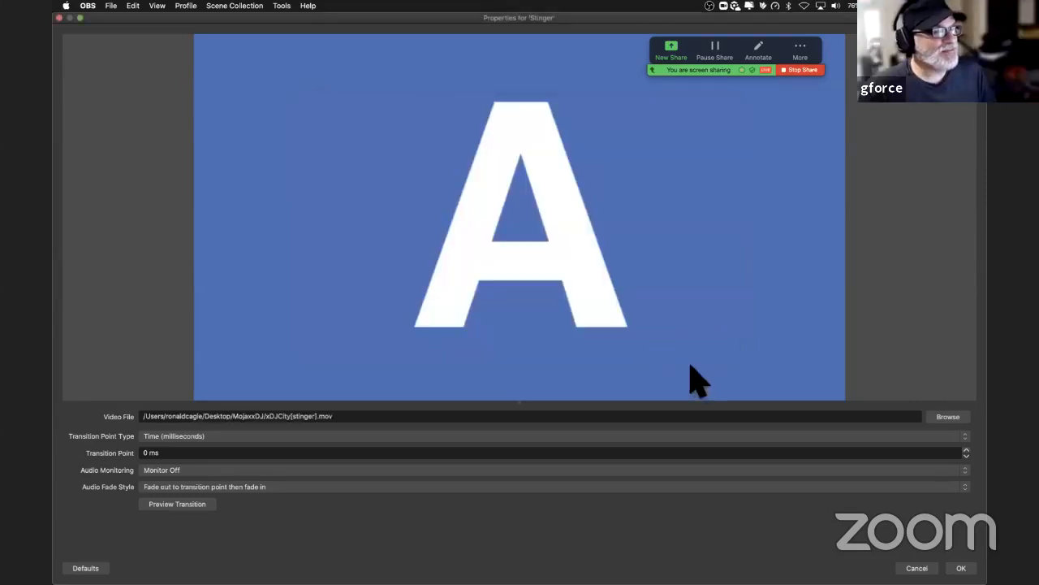
pyautogui.click(309, 437)
pyautogui.click(608, 449)
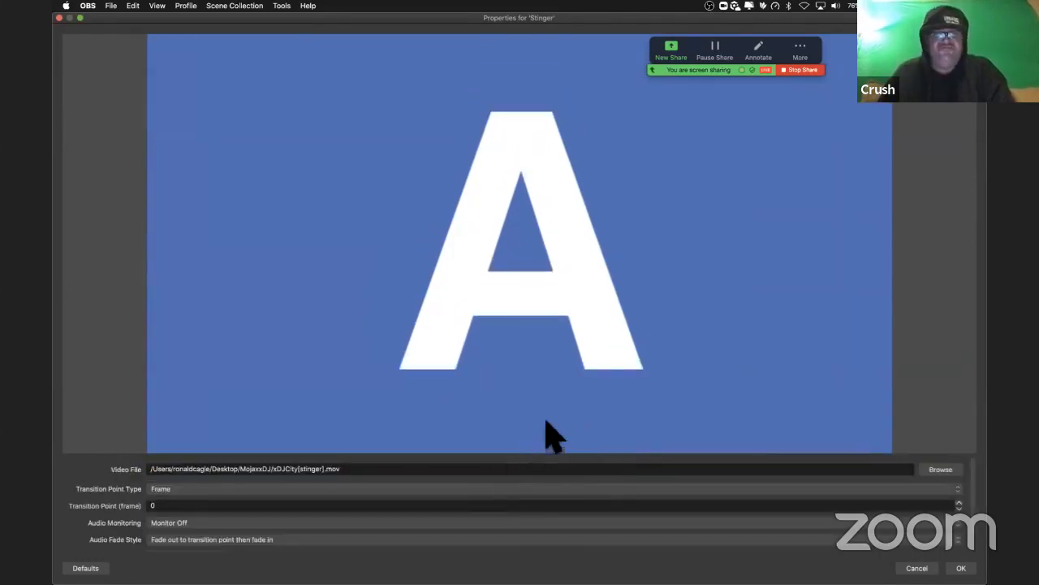
# Step: Switch to Finder and open the MG_Transition_SETO folder inside envatoDL in Downloads
pyautogui.moveTo(378, 569)
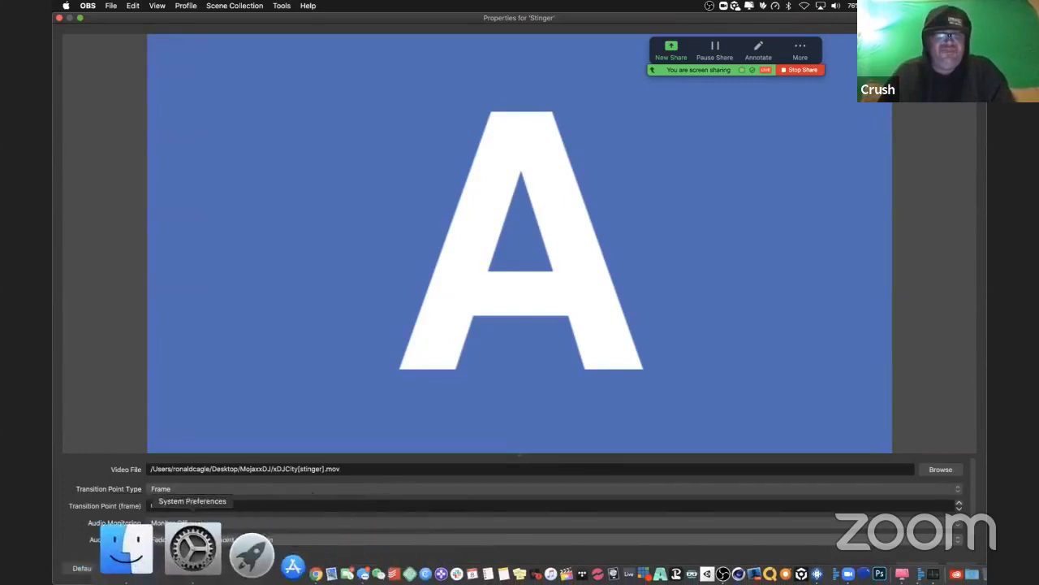
pyautogui.click(125, 548)
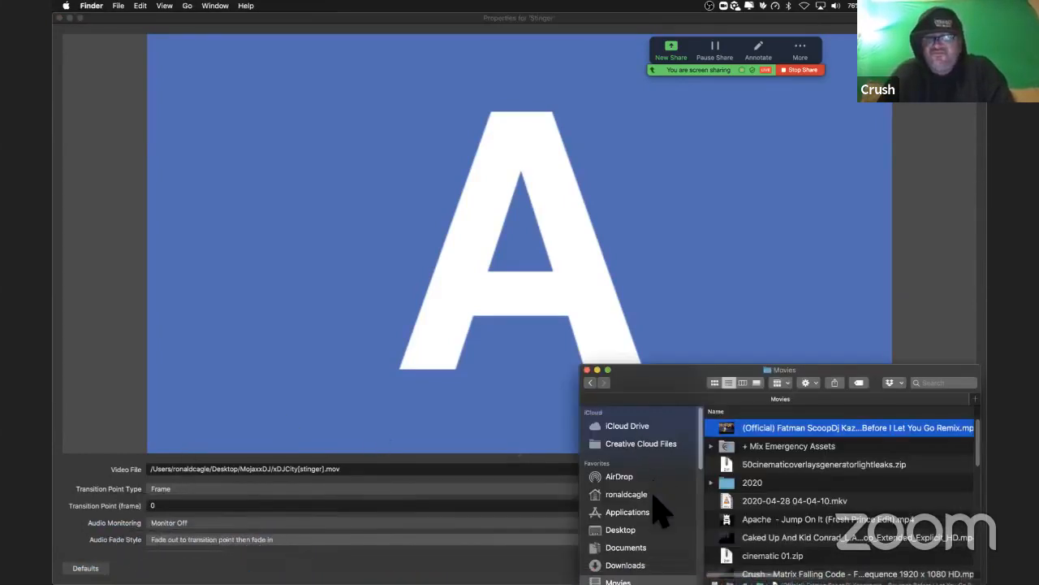
pyautogui.click(625, 565)
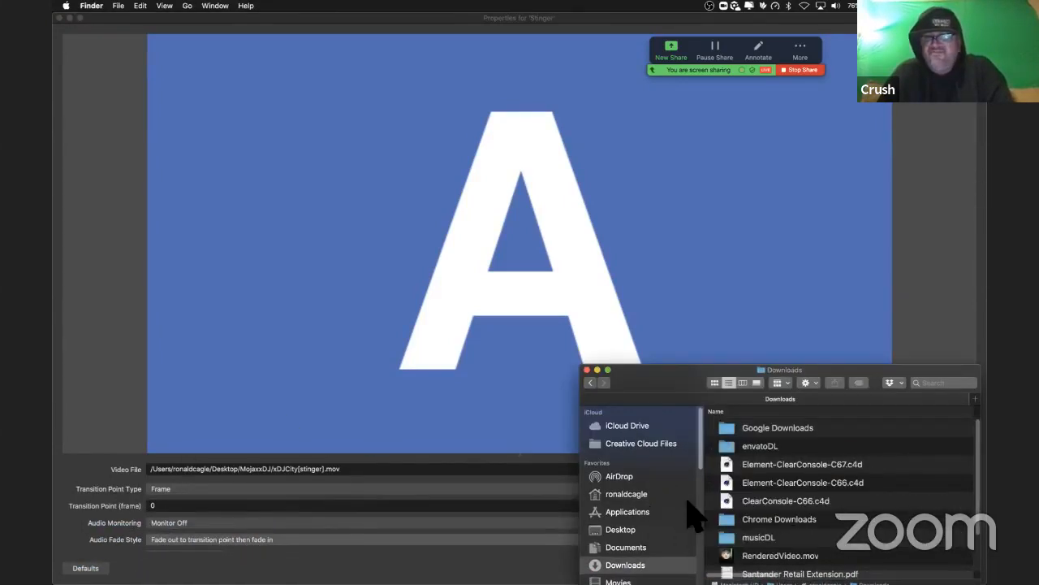
pyautogui.doubleClick(735, 446)
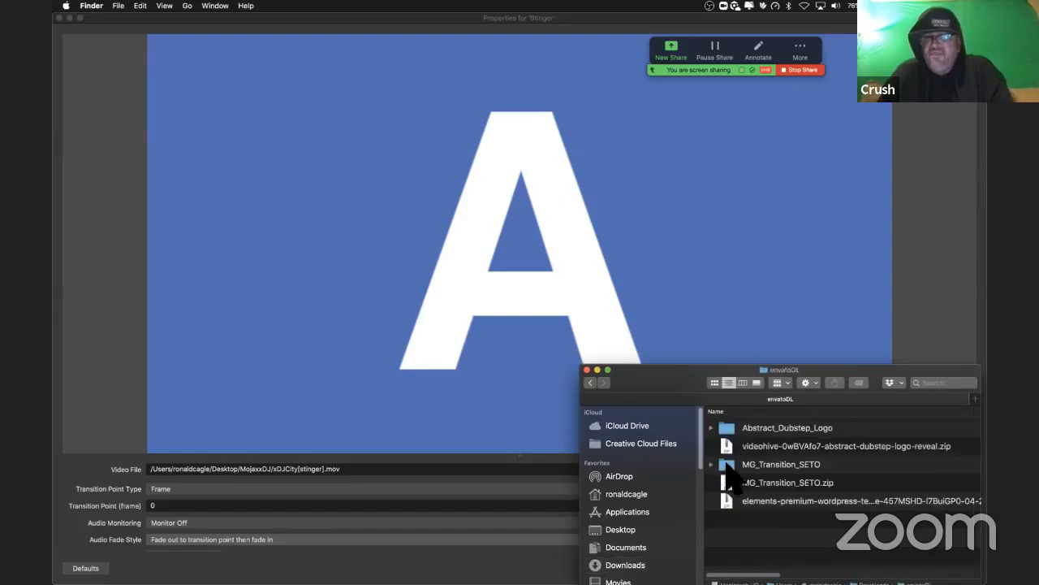
pyautogui.doubleClick(734, 464)
pyautogui.click(709, 465)
# Step: Open MG_Transition_SETO.mov from the Resources folder to view the clip, and quit its player
pyautogui.doubleClick(751, 446)
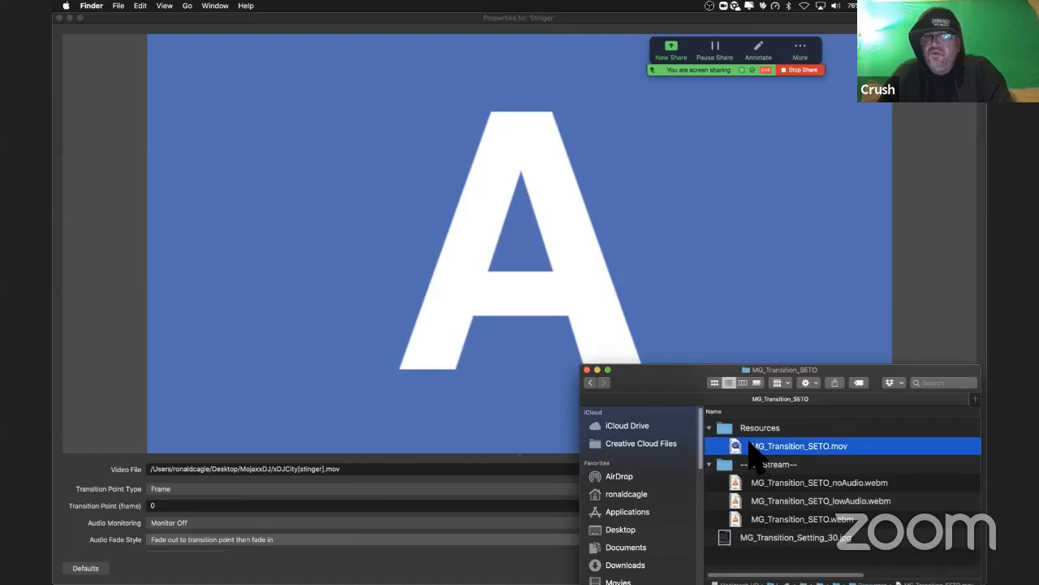
pyautogui.click(599, 200)
pyautogui.click(424, 38)
pyautogui.press('super+q')
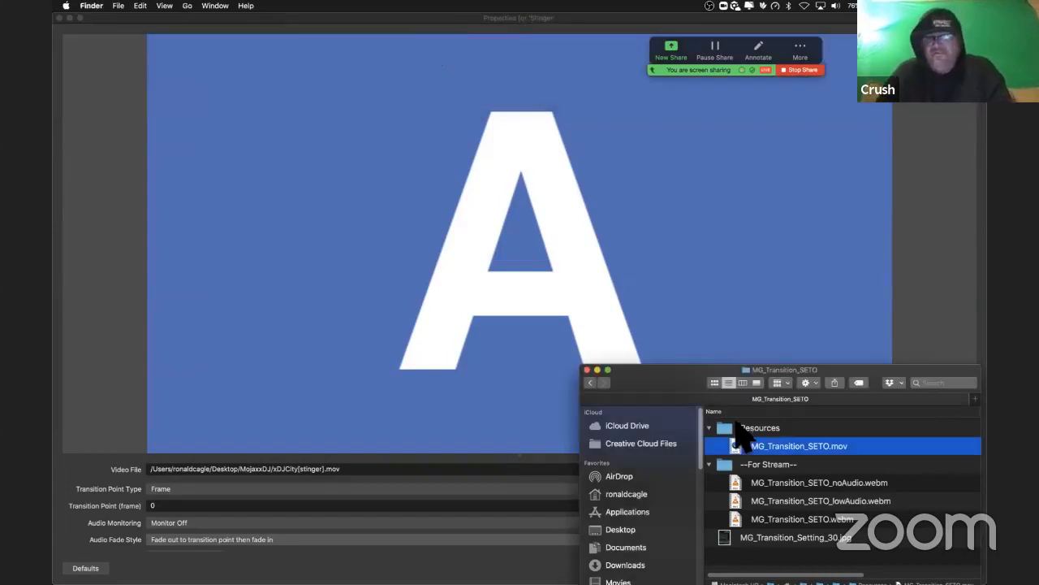
# Step: Return to OBS and close the Stinger transition's properties, discarding the unsaved changes
pyautogui.click(566, 341)
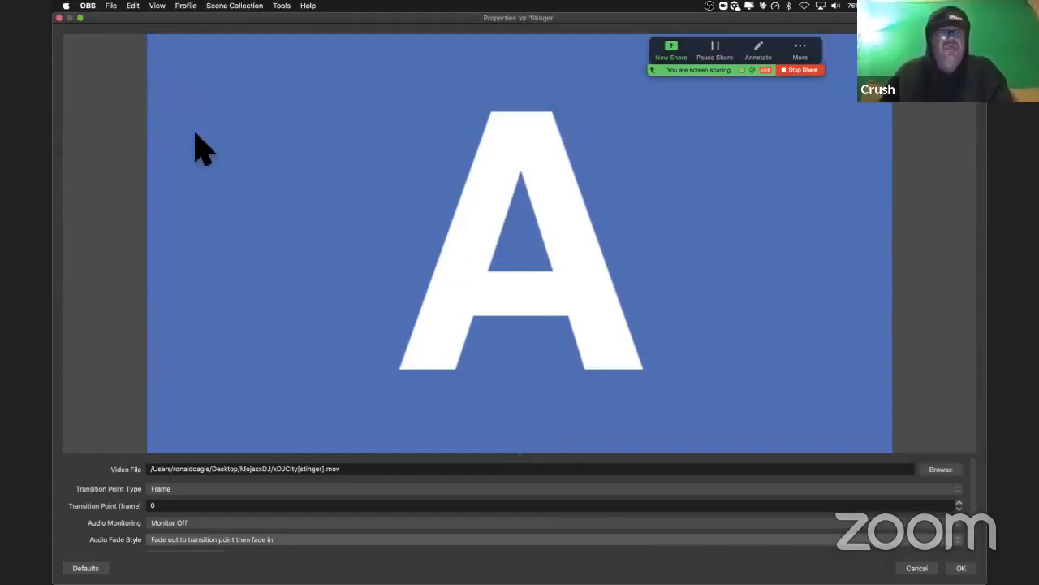
pyautogui.click(59, 17)
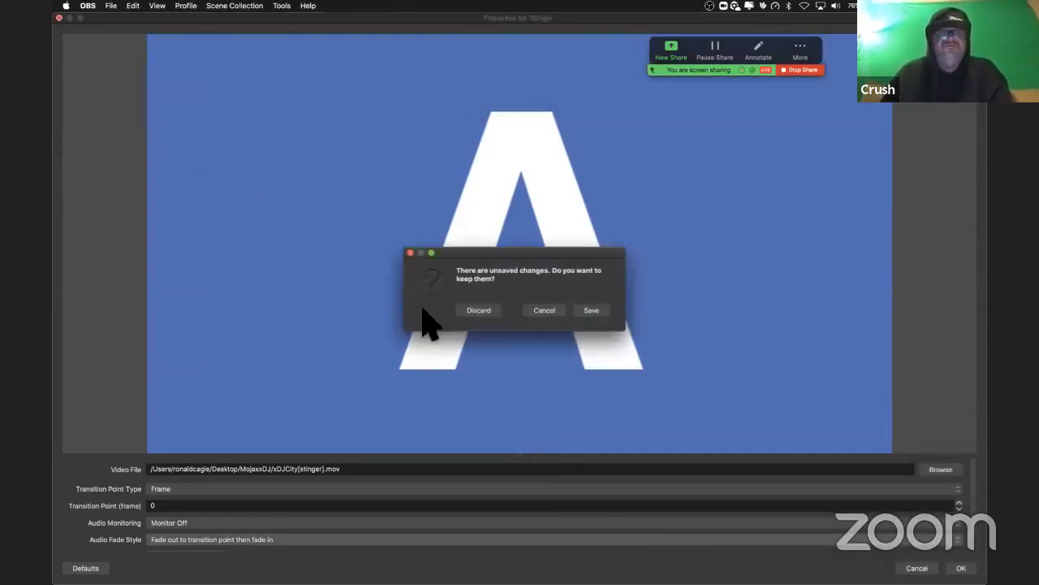
pyautogui.click(494, 310)
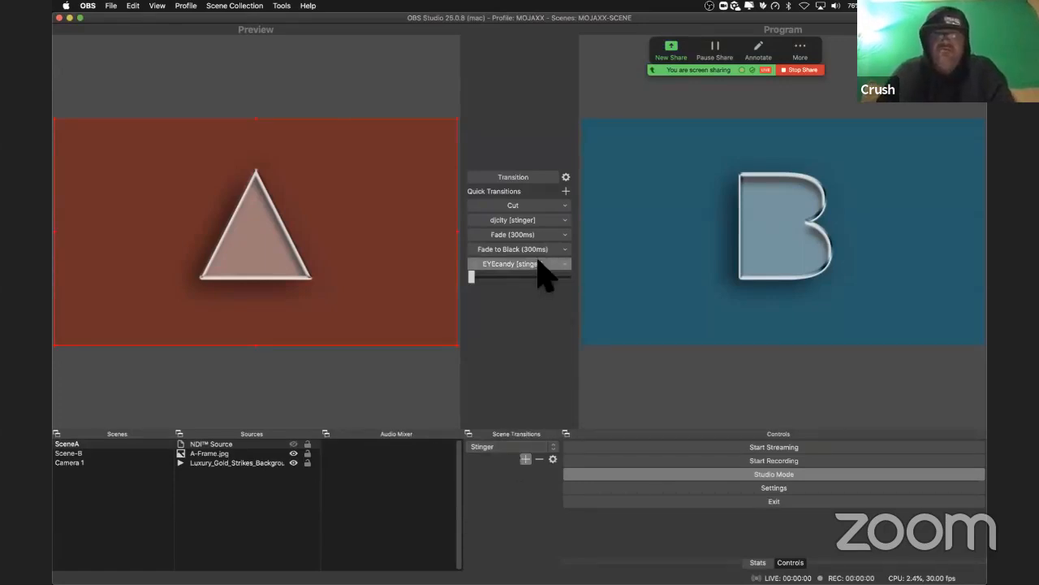
# Step: Make EYEcandy [stinger] the current scene transition and open its properties
pyautogui.click(551, 447)
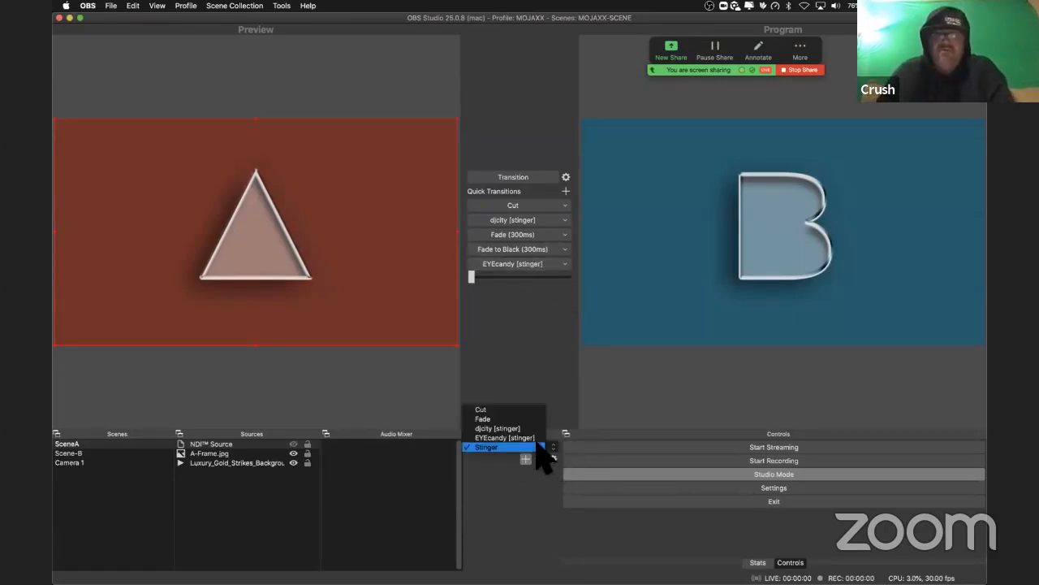
pyautogui.click(539, 438)
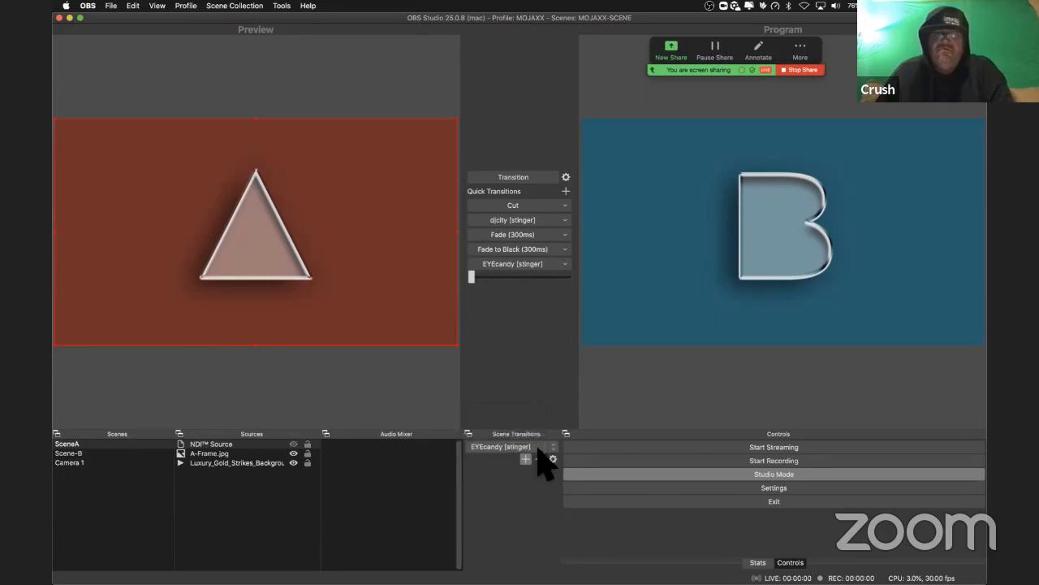
pyautogui.click(553, 459)
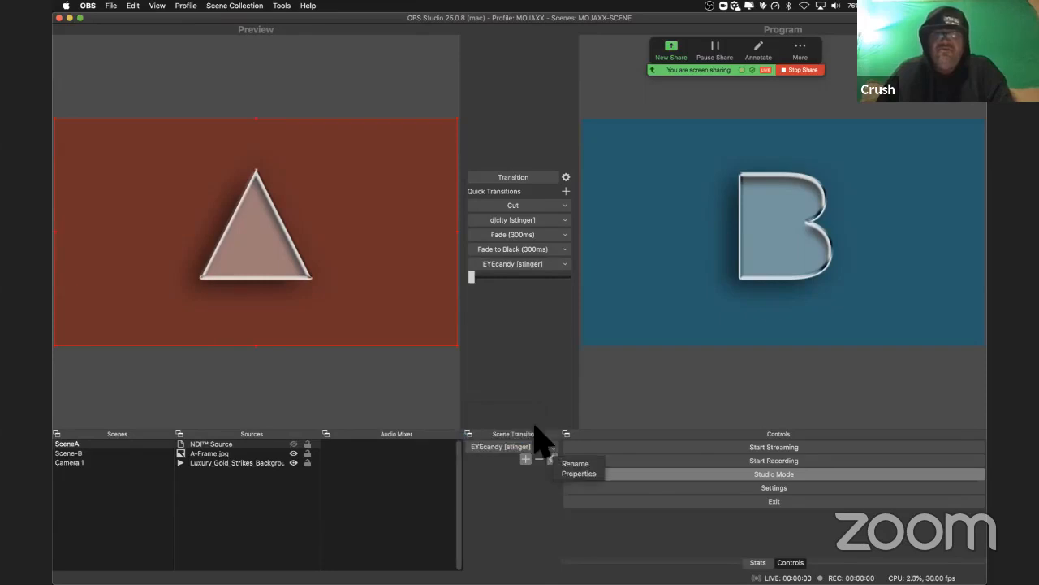
pyautogui.click(578, 474)
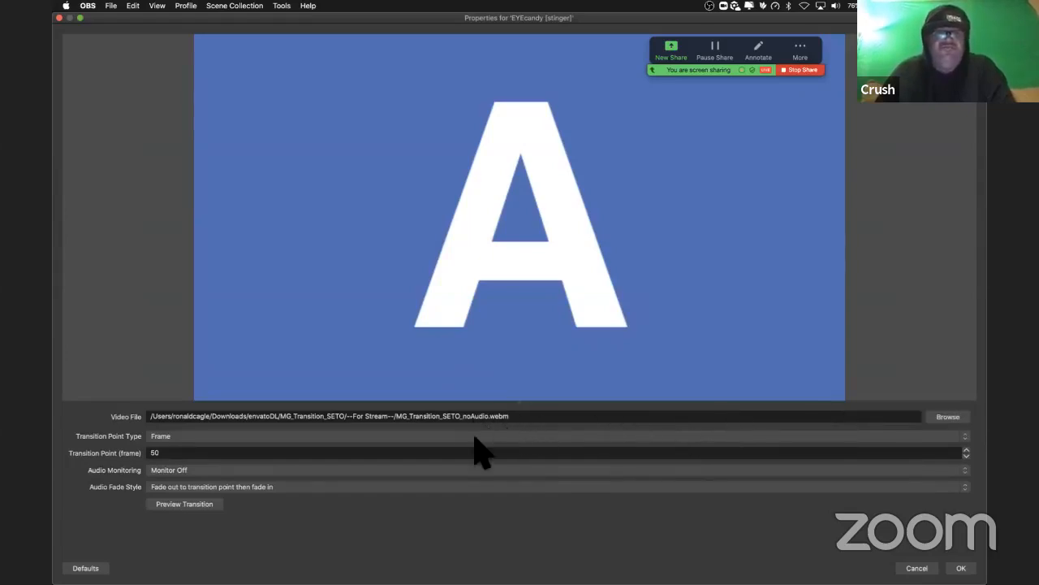
# Step: Preview the EYEcandy [stinger] transition from A to B several times
pyautogui.click(183, 503)
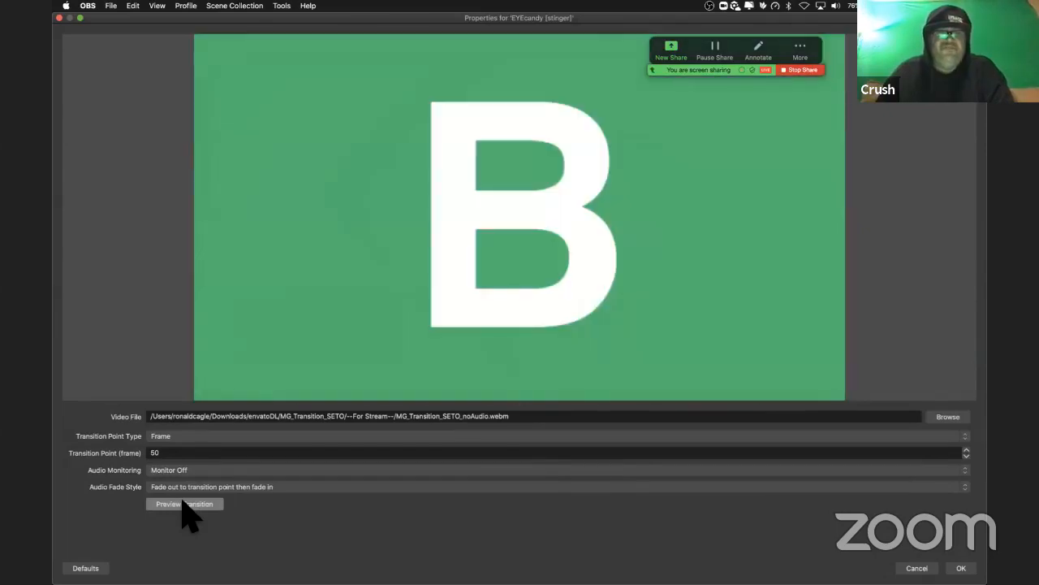
pyautogui.click(183, 504)
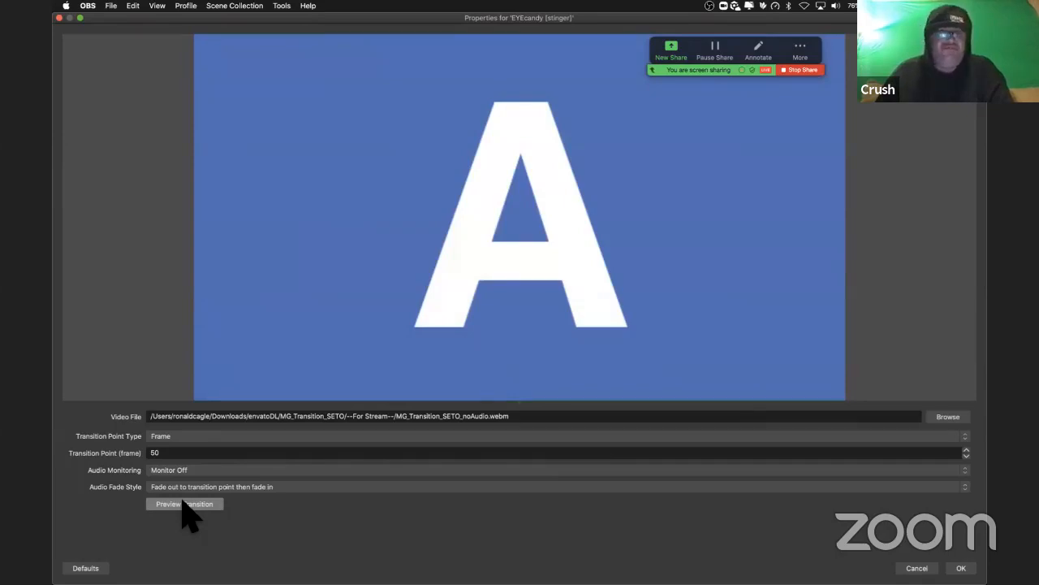
pyautogui.click(184, 505)
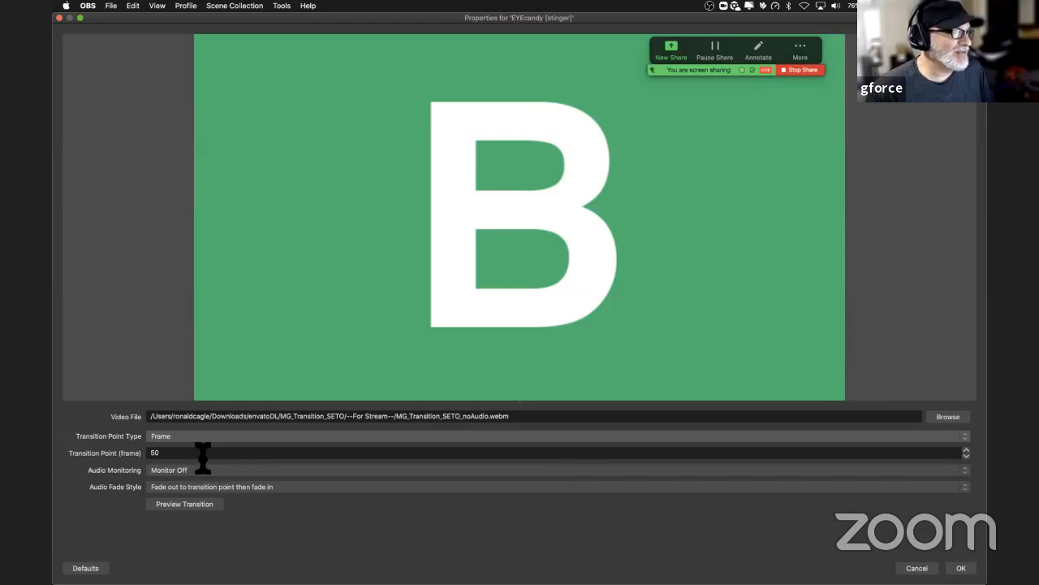
# Step: Review the transition point settings, keeping Frame and 50, and set the Audio Fade Style to Crossfade
pyautogui.click(166, 455)
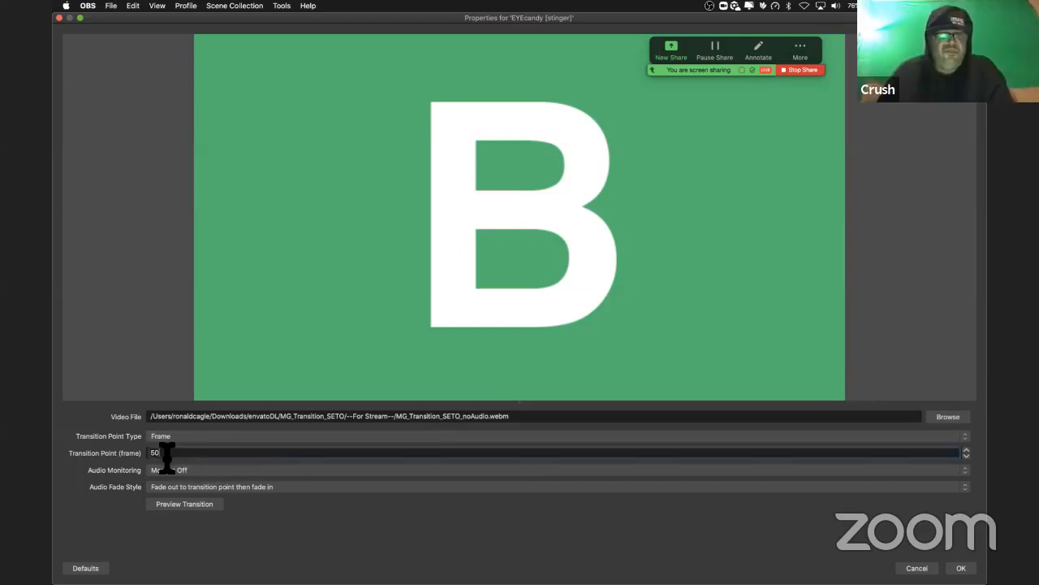
pyautogui.click(170, 436)
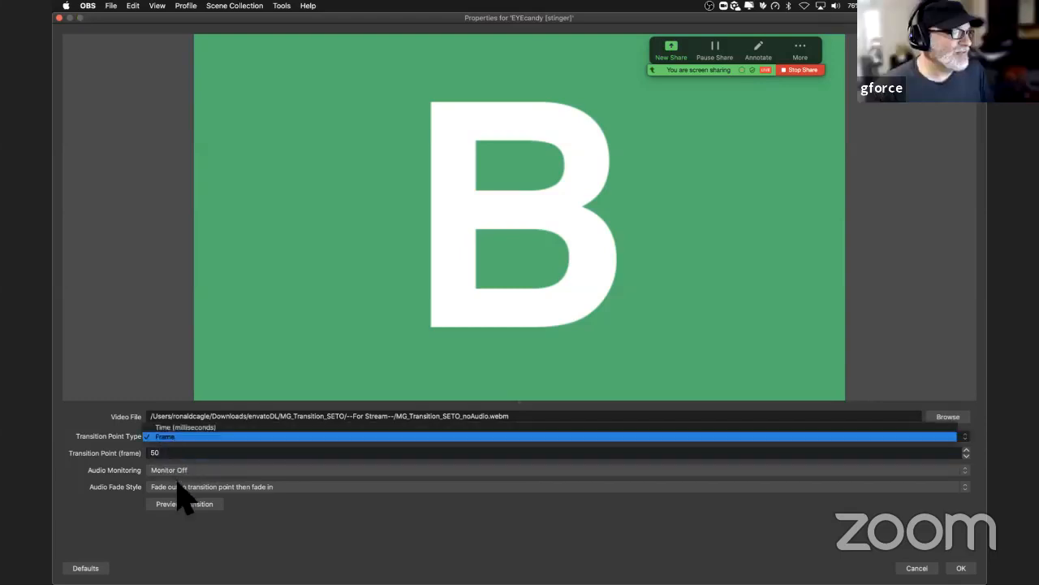
pyautogui.click(181, 494)
pyautogui.click(179, 486)
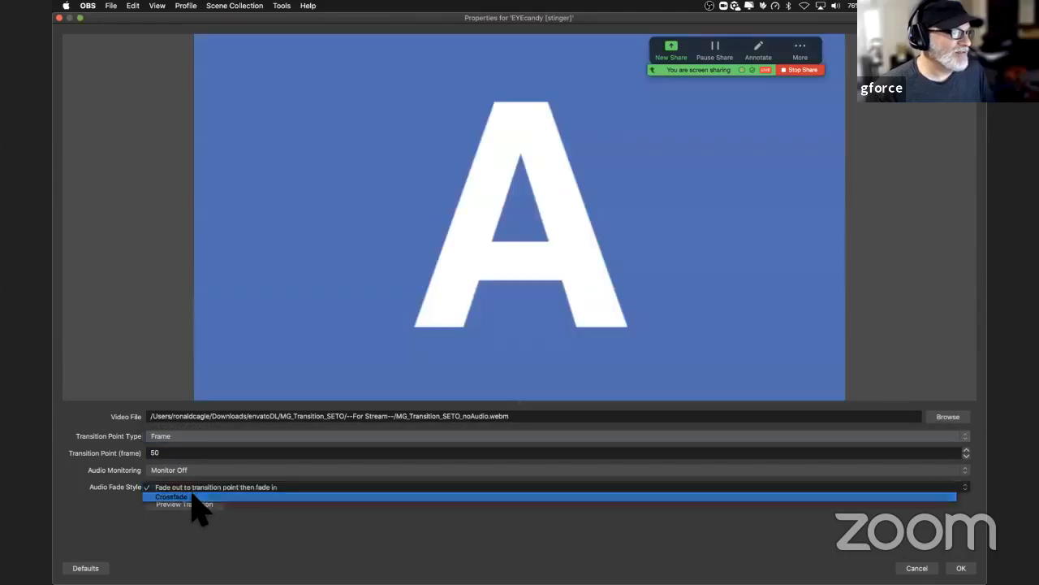
pyautogui.click(195, 496)
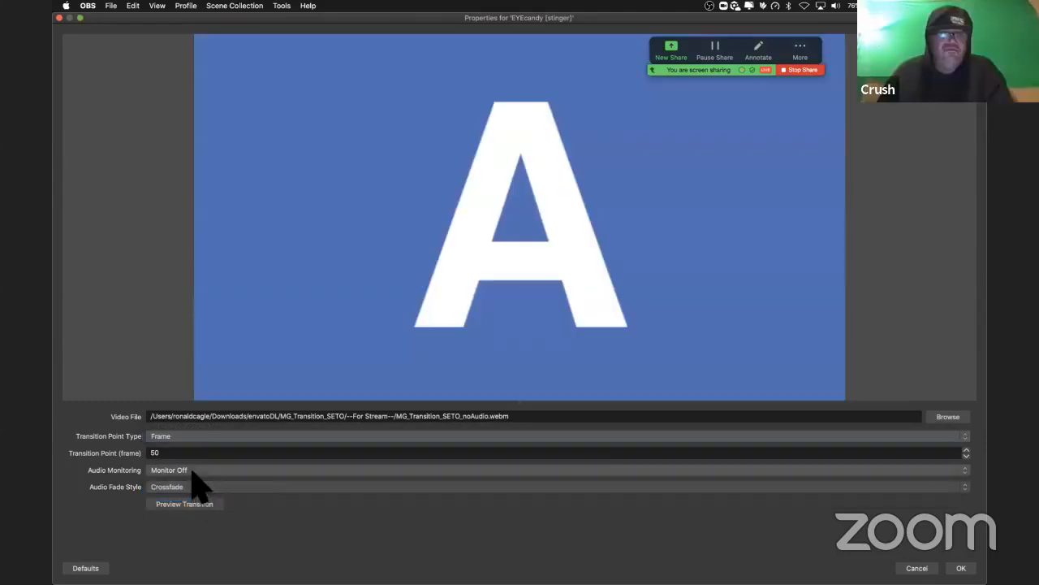
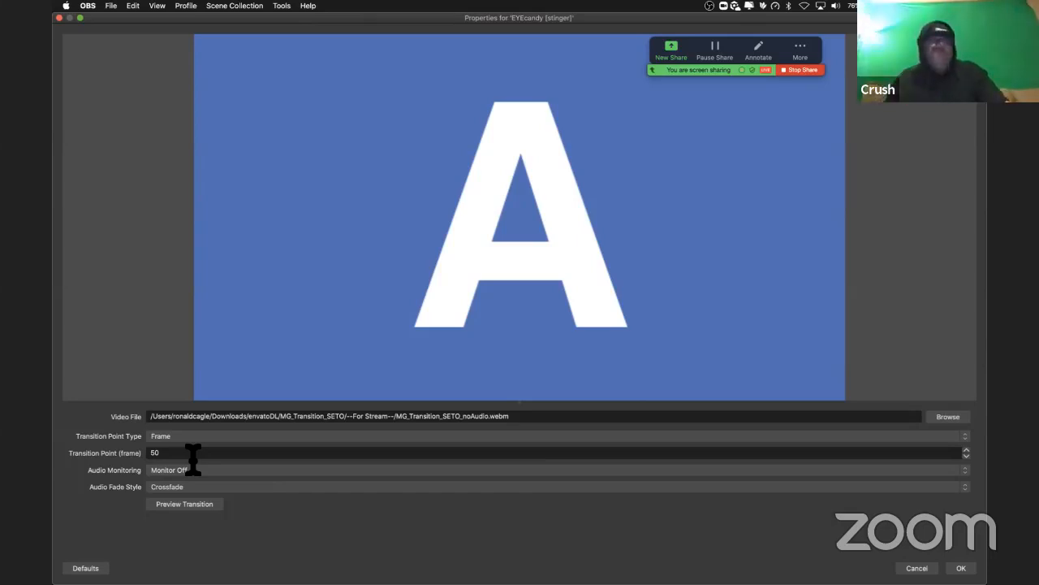
# Step: Check the Audio Monitoring options, keep Monitor Off and frame 50, and accept the EYEcandy [stinger] transition properties
pyautogui.doubleClick(158, 455)
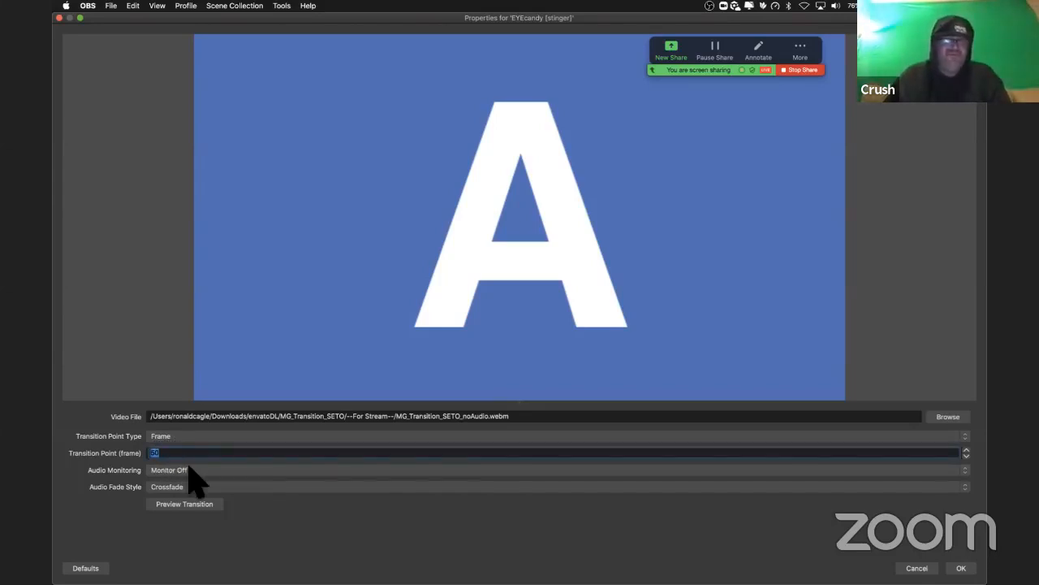
pyautogui.click(191, 471)
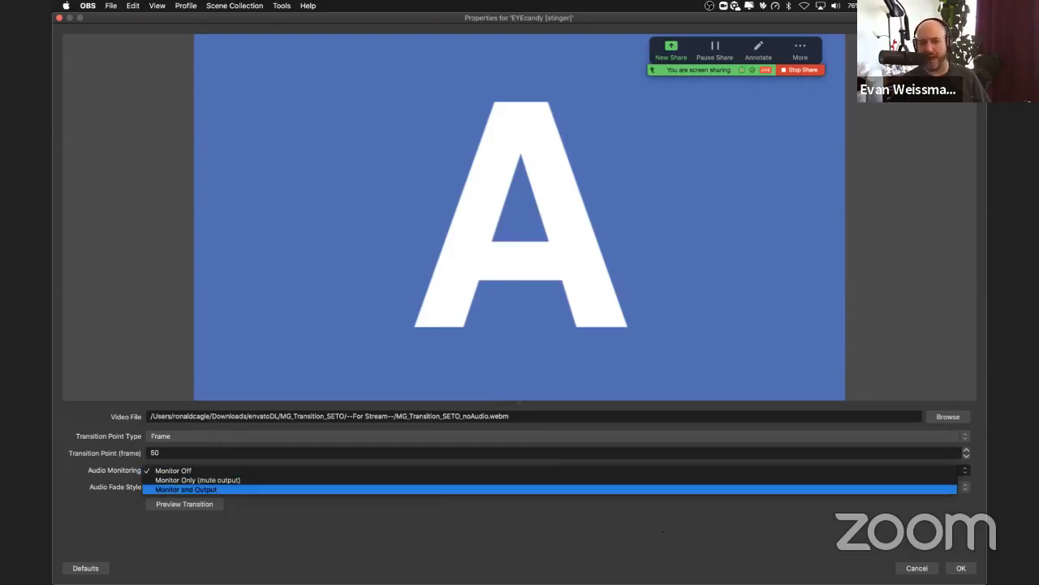
pyautogui.press('Escape')
pyautogui.click(962, 568)
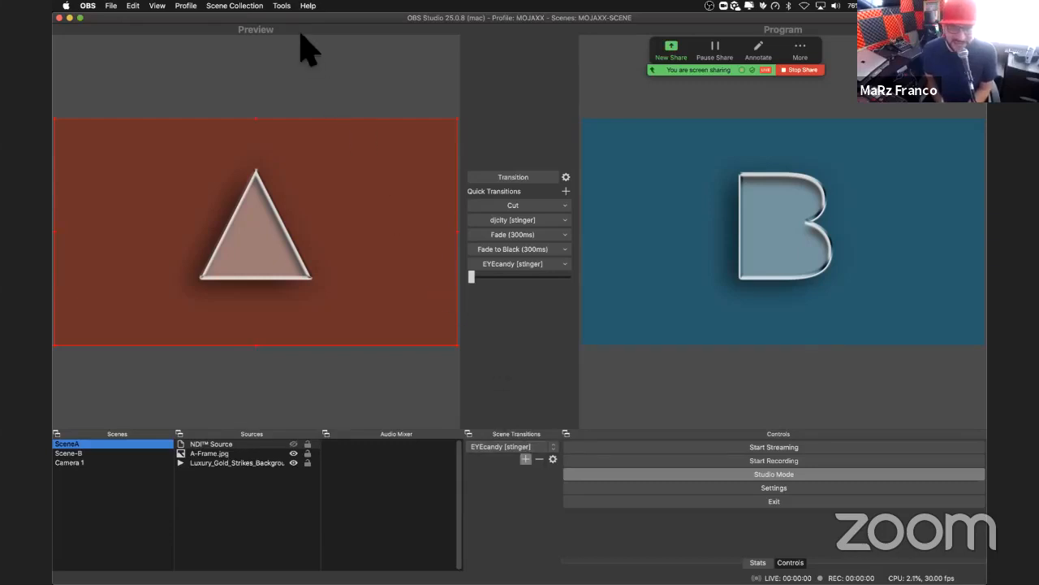
pyautogui.click(282, 6)
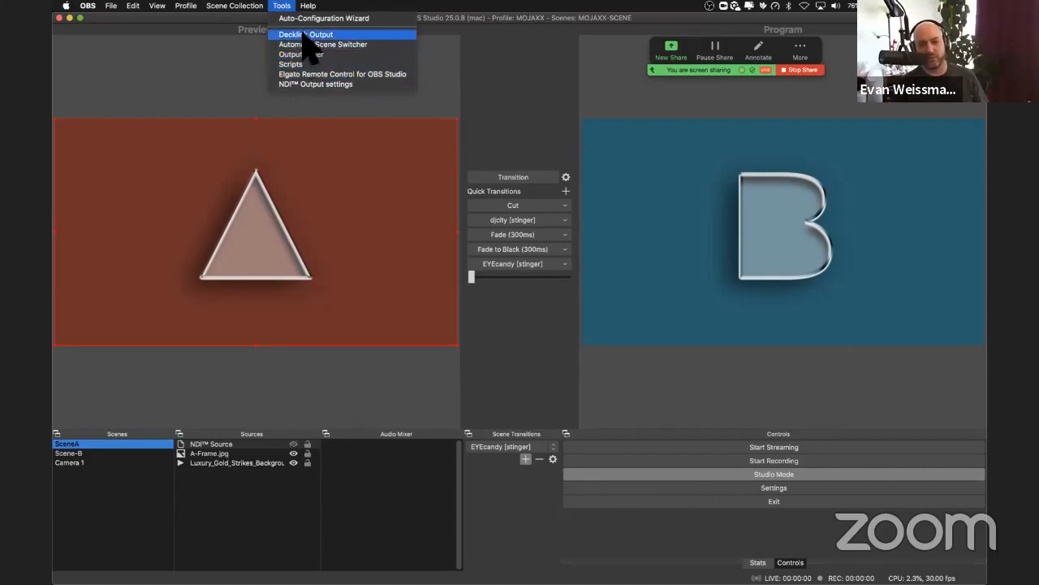
pyautogui.click(426, 10)
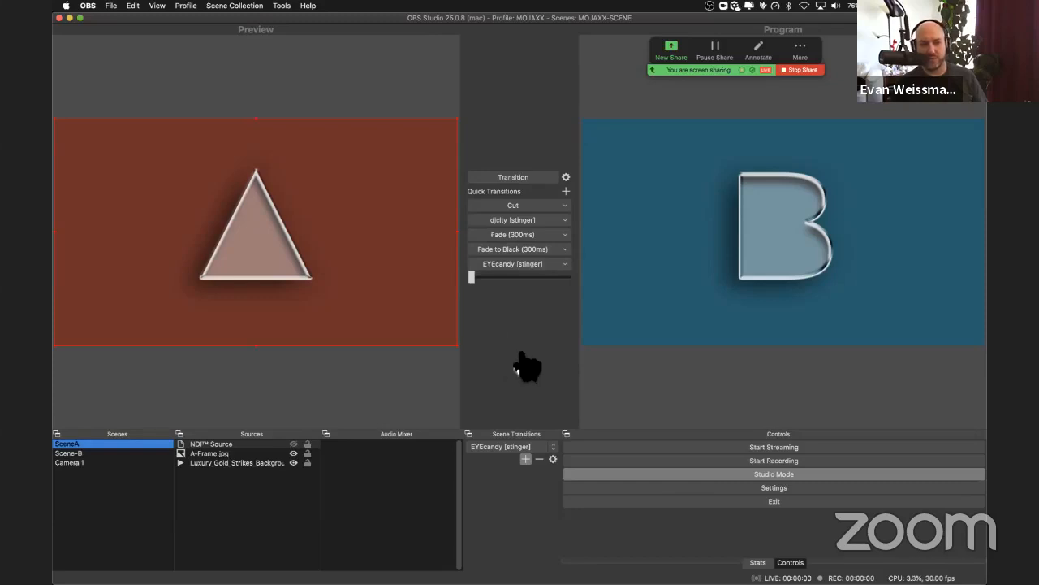
# Step: Switch to Finder and collapse the Resources and --For Stream-- folders in MG_Transition_SETO
pyautogui.press('super+Tab')
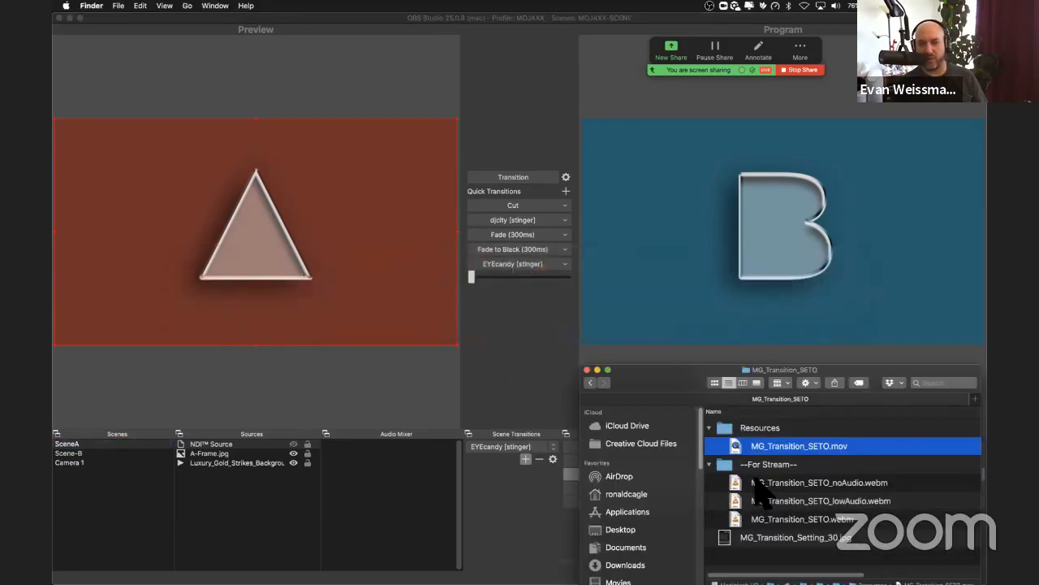
pyautogui.click(709, 427)
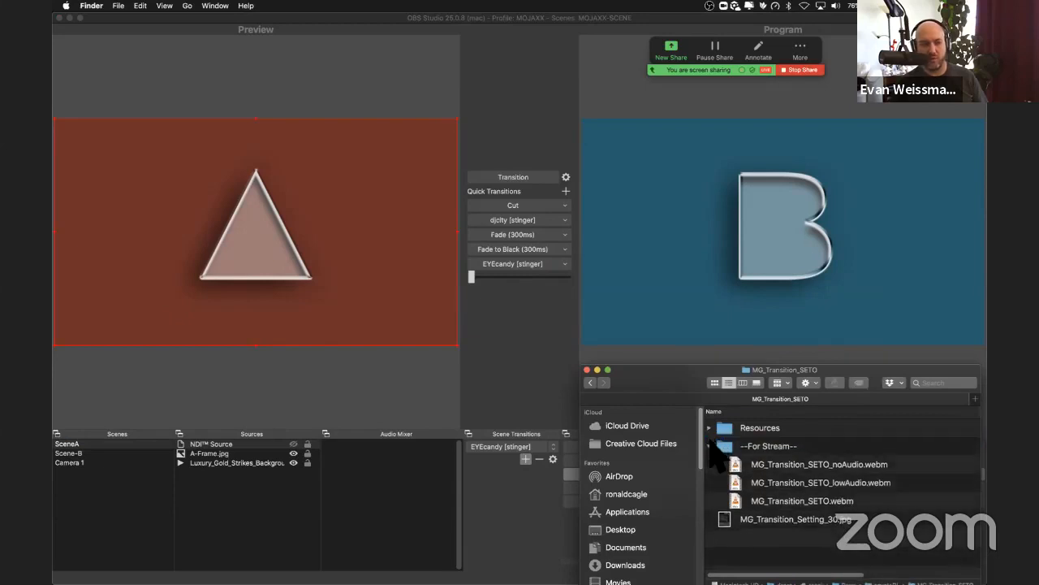
pyautogui.click(709, 445)
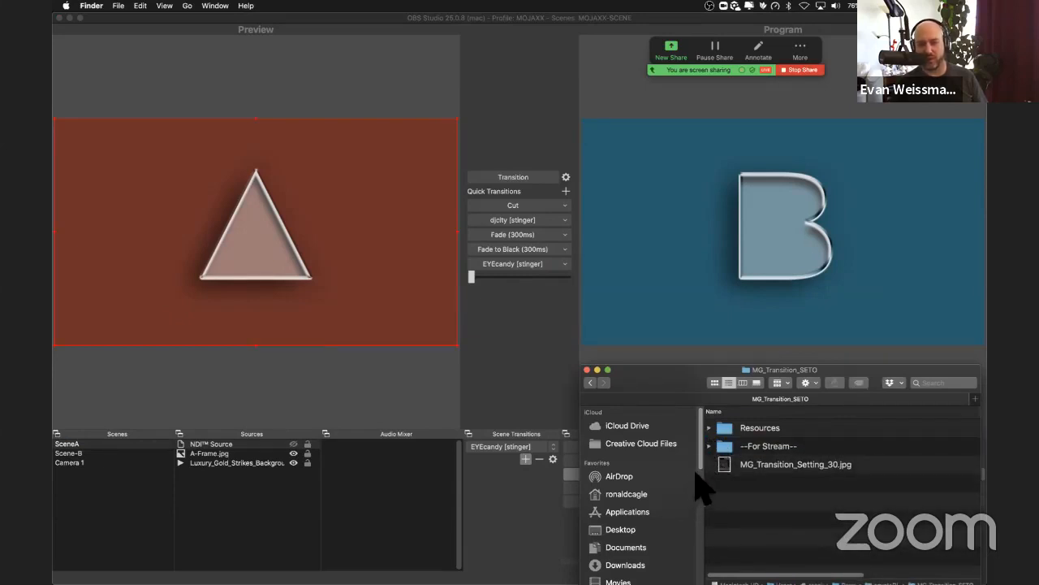
# Step: Go to the Desktop folder in Finder and open the iMixLIVE folder
pyautogui.click(646, 530)
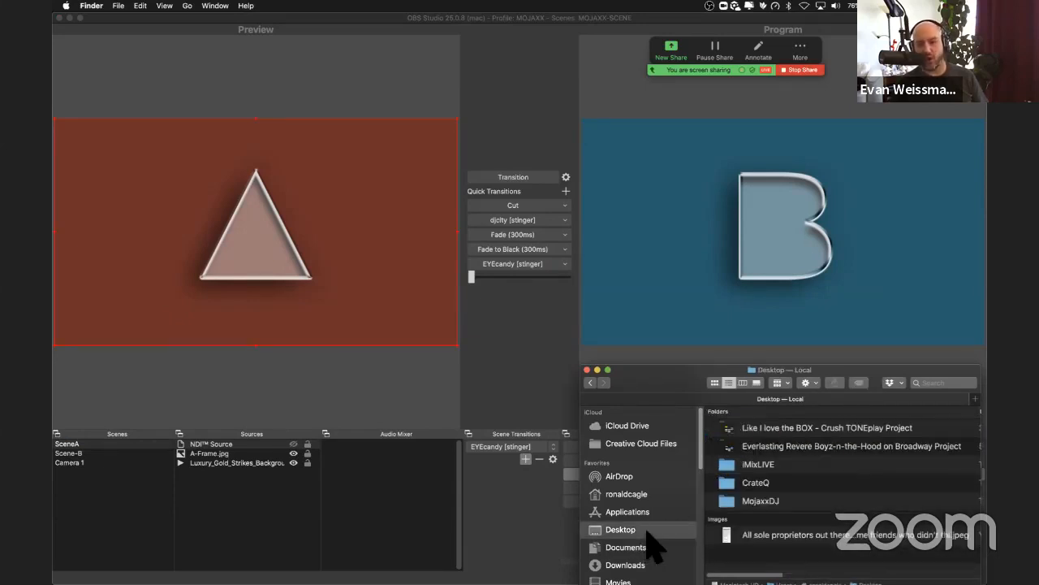
pyautogui.click(727, 469)
pyautogui.doubleClick(724, 468)
# Step: Look through iMixLIVE, collapsing its expanded folders down to crush_logo_gloss-[2]
pyautogui.scroll(-10, 726, 467)
pyautogui.scroll(-4, 723, 463)
pyautogui.click(712, 454)
pyautogui.scroll(-1, 709, 470)
pyautogui.scroll(-2, 709, 473)
pyautogui.click(712, 431)
pyautogui.scroll(-1, 713, 447)
pyautogui.click(712, 442)
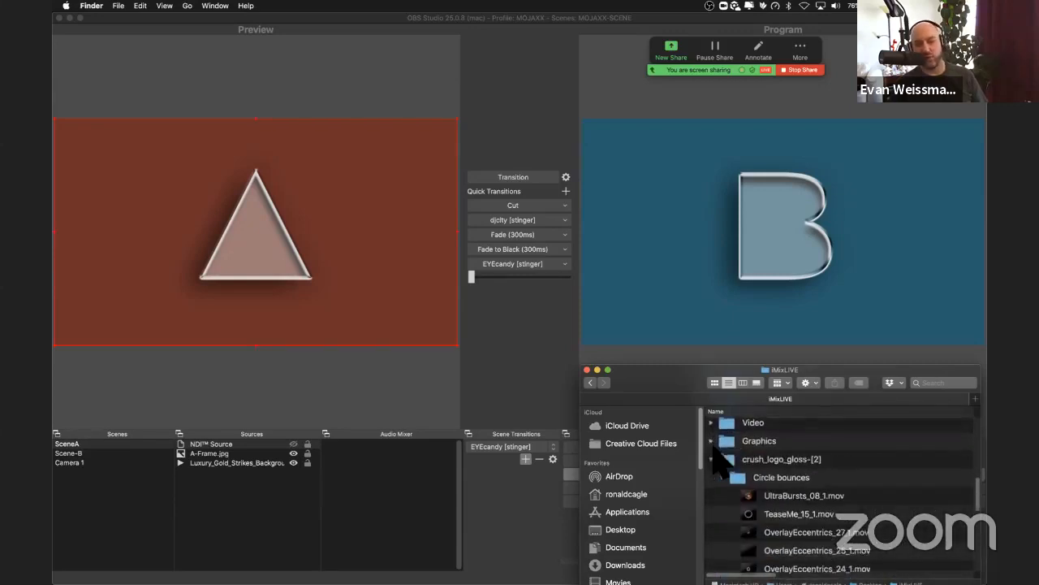
pyautogui.scroll(-1, 714, 449)
pyautogui.click(713, 426)
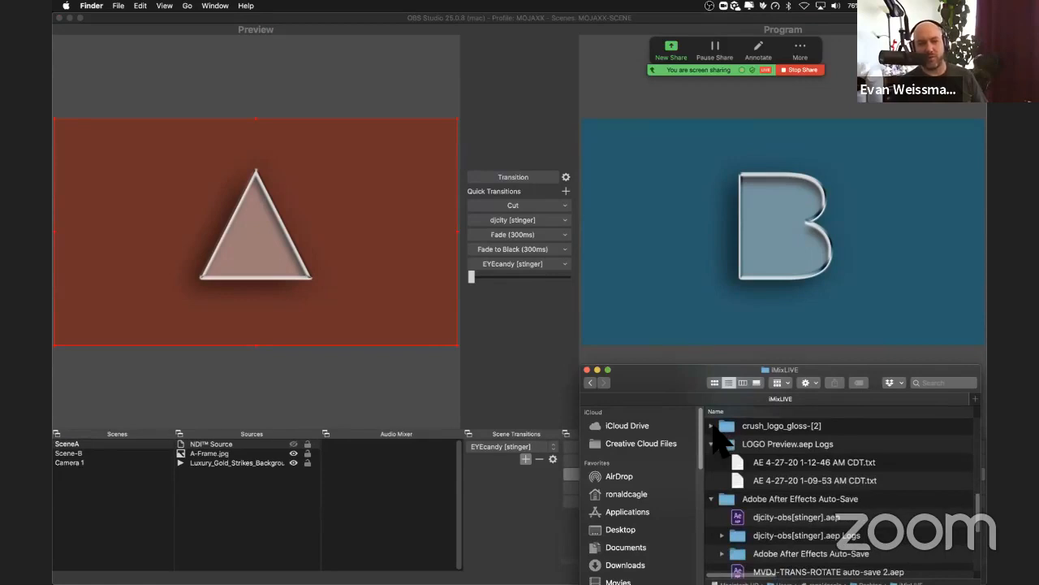
# Step: Expand crush_logo_gloss-[2] again, dismiss its context menu, and select the Circle bounces subfolder
pyautogui.click(712, 426)
pyautogui.click(730, 428)
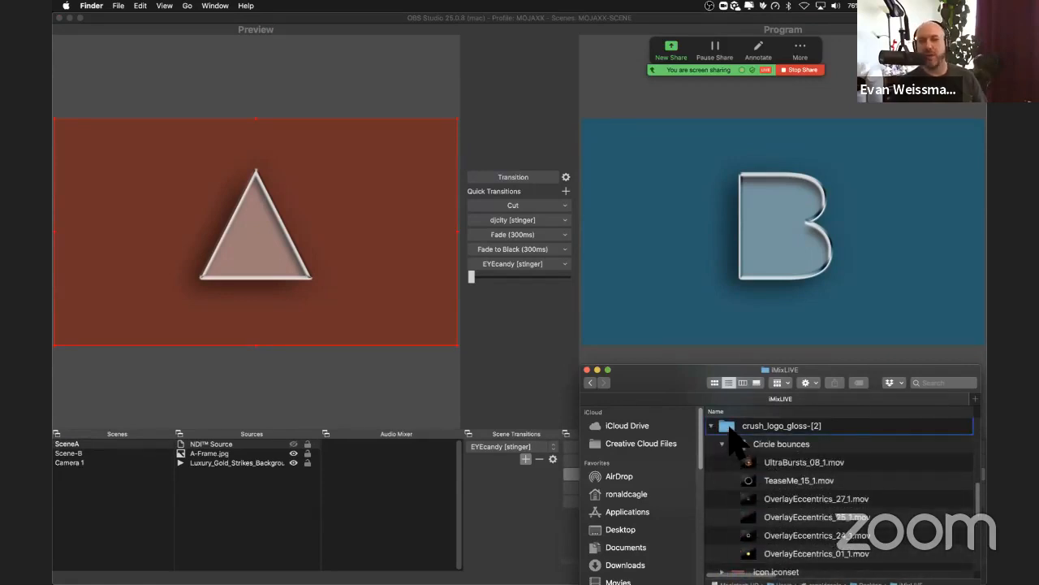
pyautogui.rightClick(730, 430)
pyautogui.moveTo(741, 495)
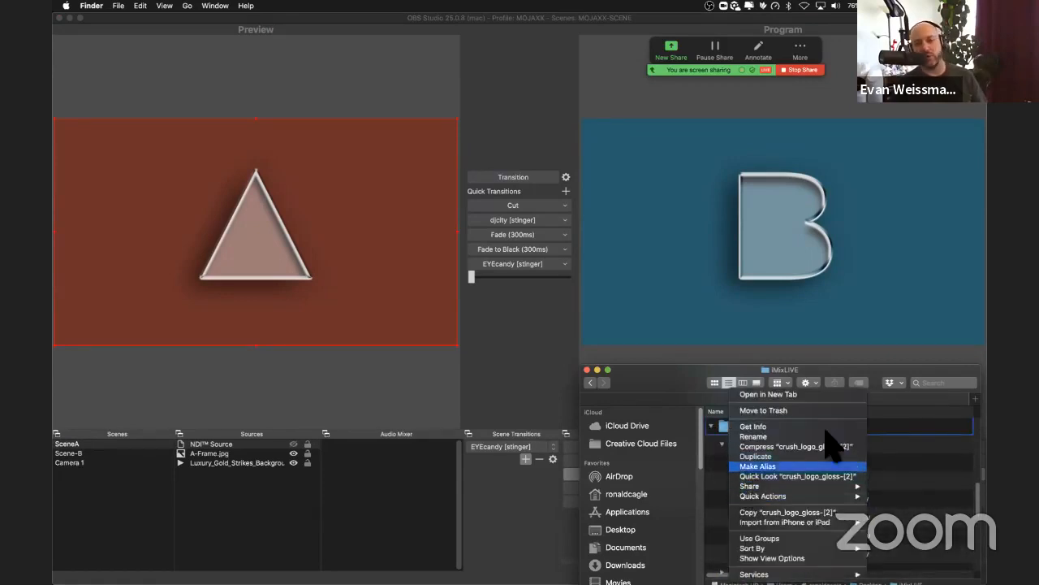
pyautogui.rightClick(912, 430)
pyautogui.rightClick(910, 428)
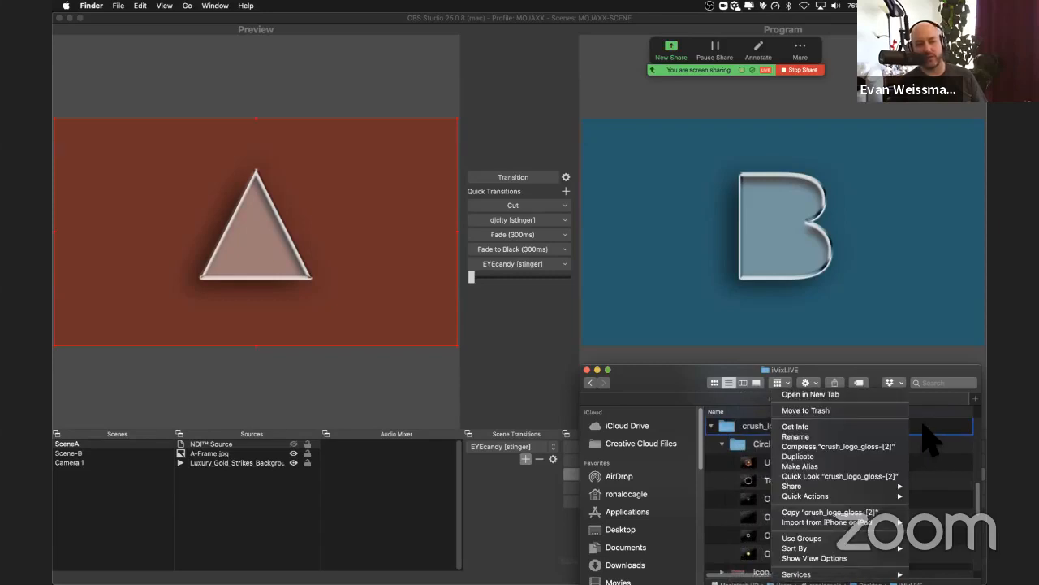
pyautogui.click(921, 422)
pyautogui.click(878, 423)
pyautogui.click(858, 445)
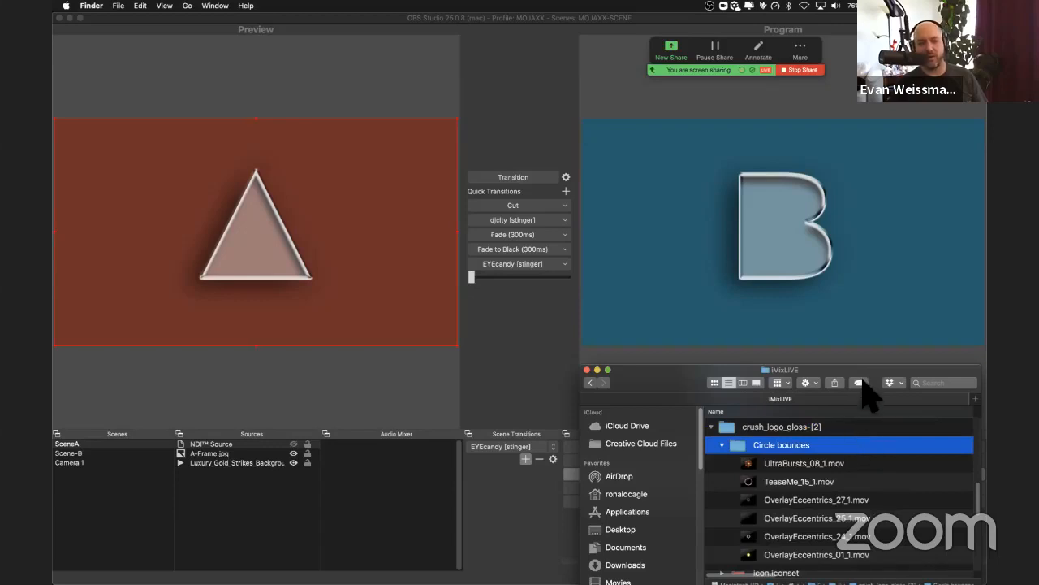
# Step: Assign the visual icandy tag to the Circle bounces folder
pyautogui.click(810, 383)
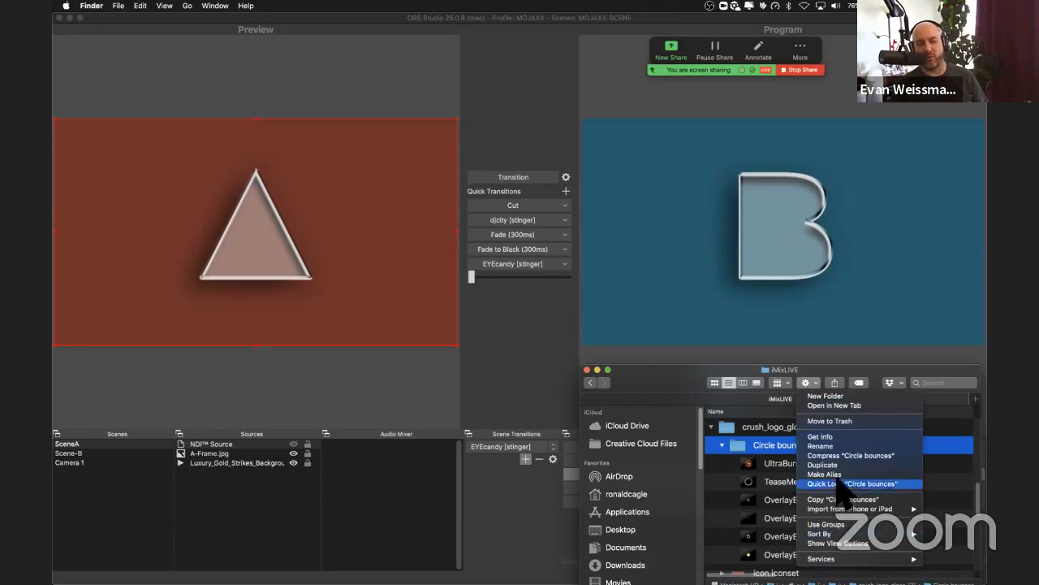
pyautogui.click(822, 385)
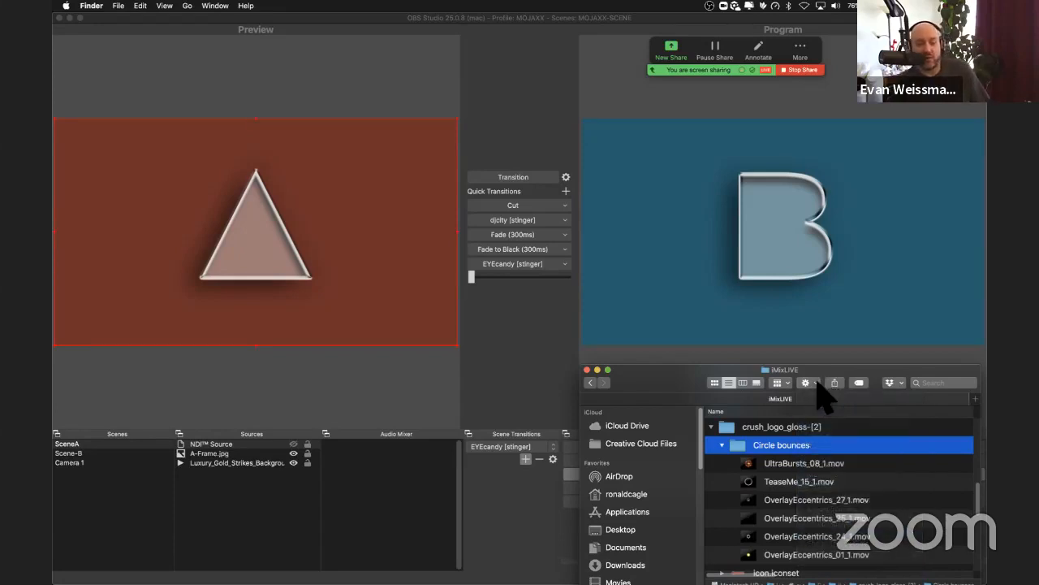
pyautogui.click(859, 383)
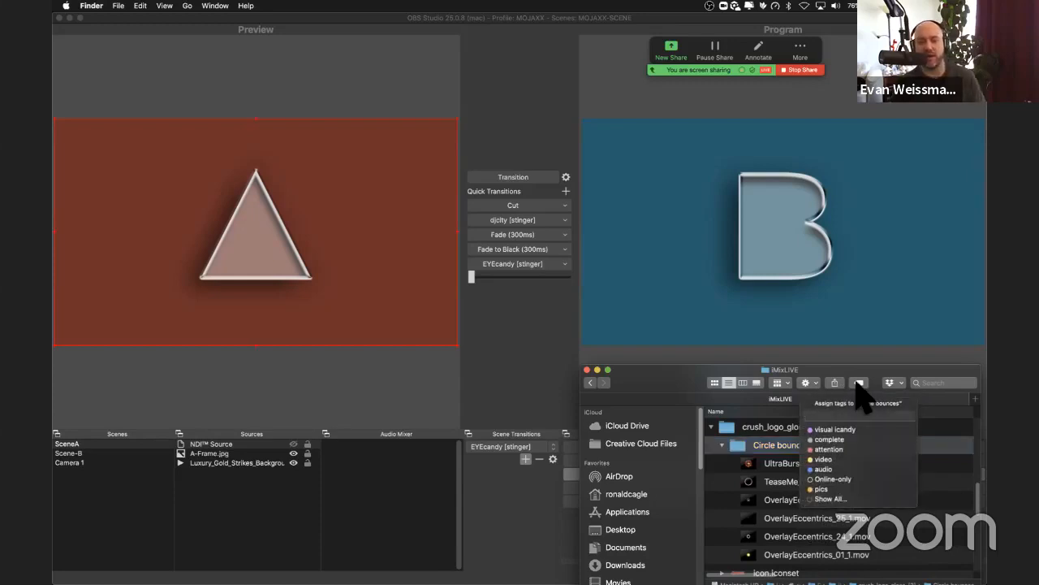
pyautogui.click(833, 429)
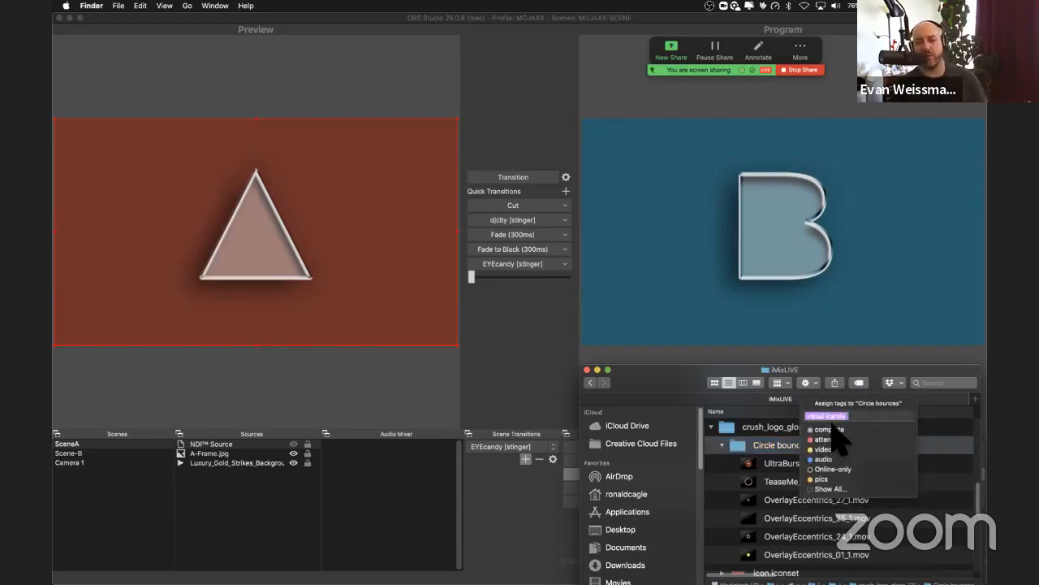
pyautogui.click(772, 404)
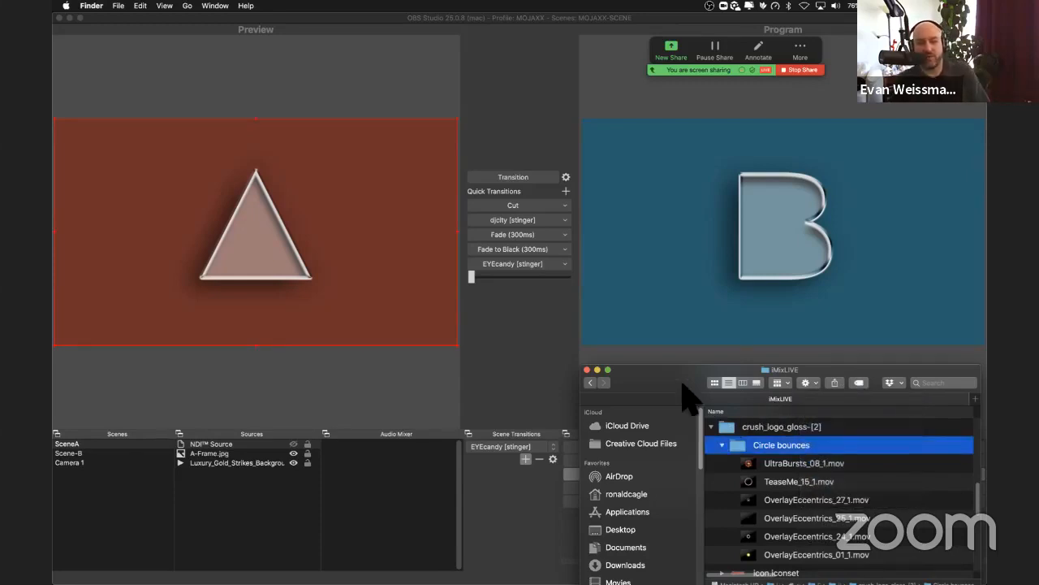
# Step: Collapse the Circle bounces, crush_logo_gloss-[2], LOGO Preview.aep Logs and Adobe After Effects Auto-Save folders
pyautogui.click(722, 445)
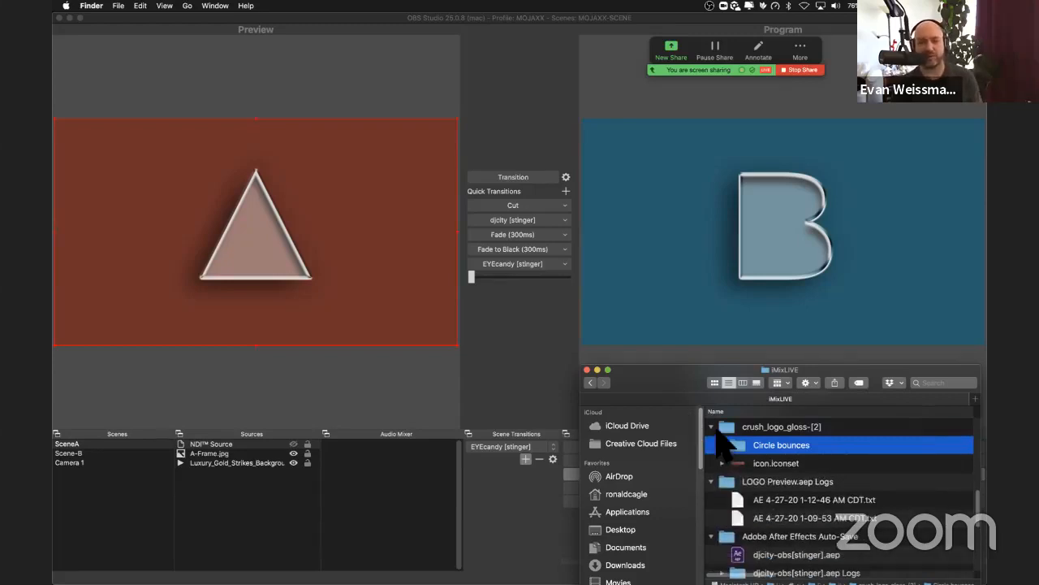
pyautogui.click(711, 428)
pyautogui.click(711, 445)
pyautogui.click(712, 464)
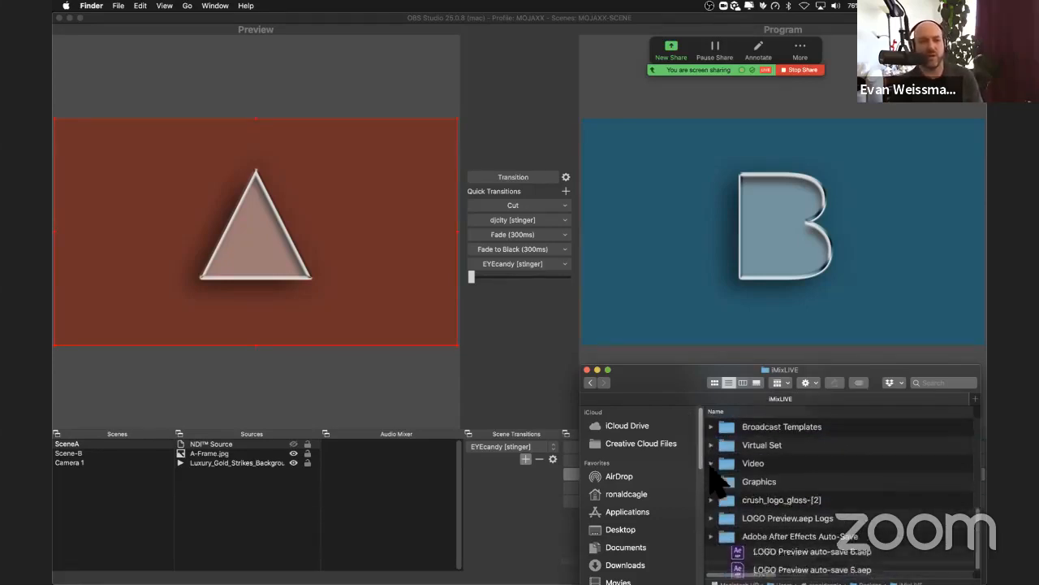
# Step: Return to the Desktop folder and close the Finder window
pyautogui.click(641, 512)
pyautogui.click(638, 530)
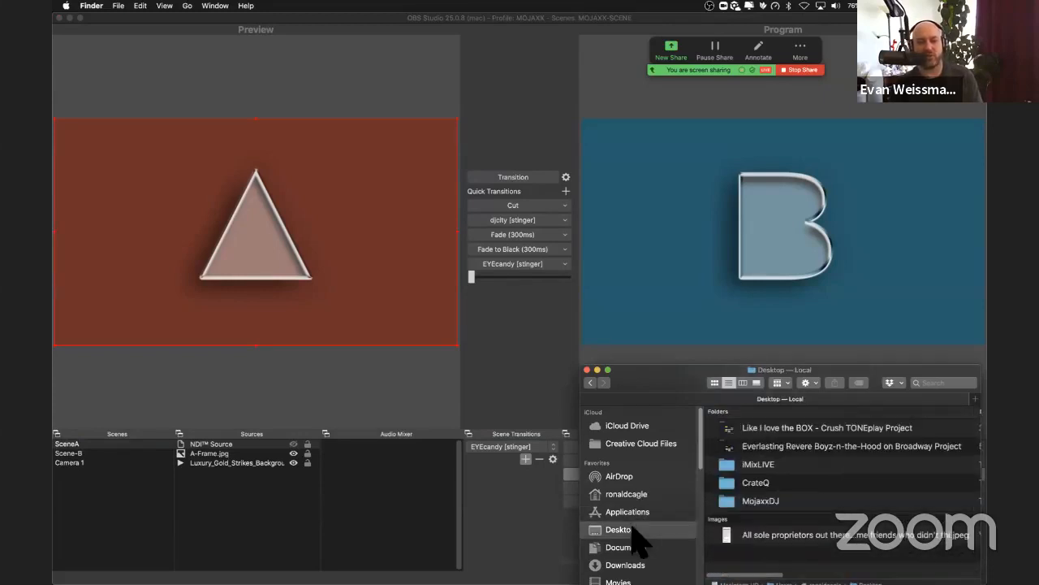
pyautogui.press('super+w')
# Step: Quit OBS, Activity Monitor and Chrome from the running applications
pyautogui.press('super+Tab')
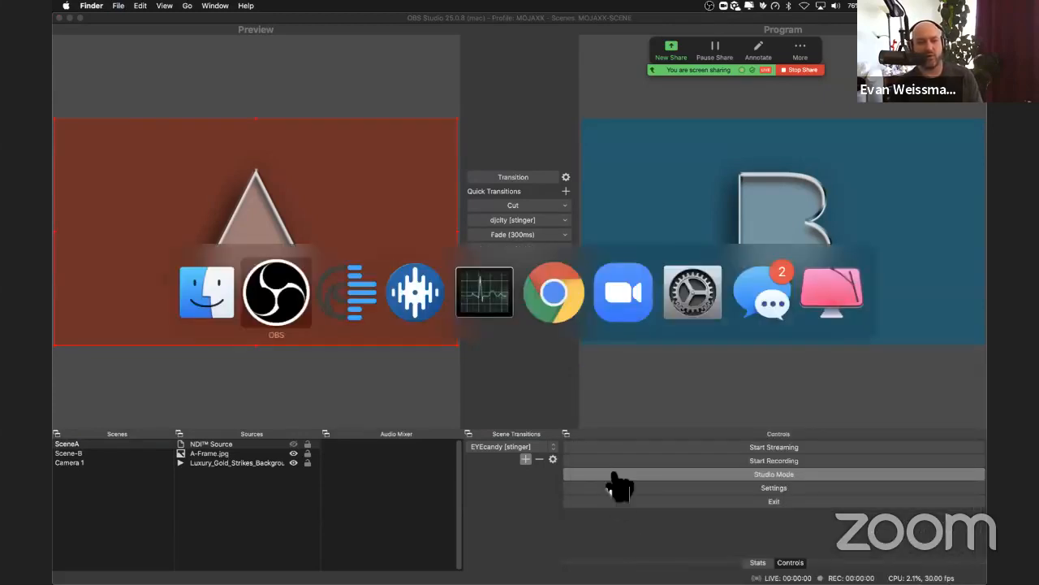
pyautogui.press('super+q')
pyautogui.press('super+Tab')
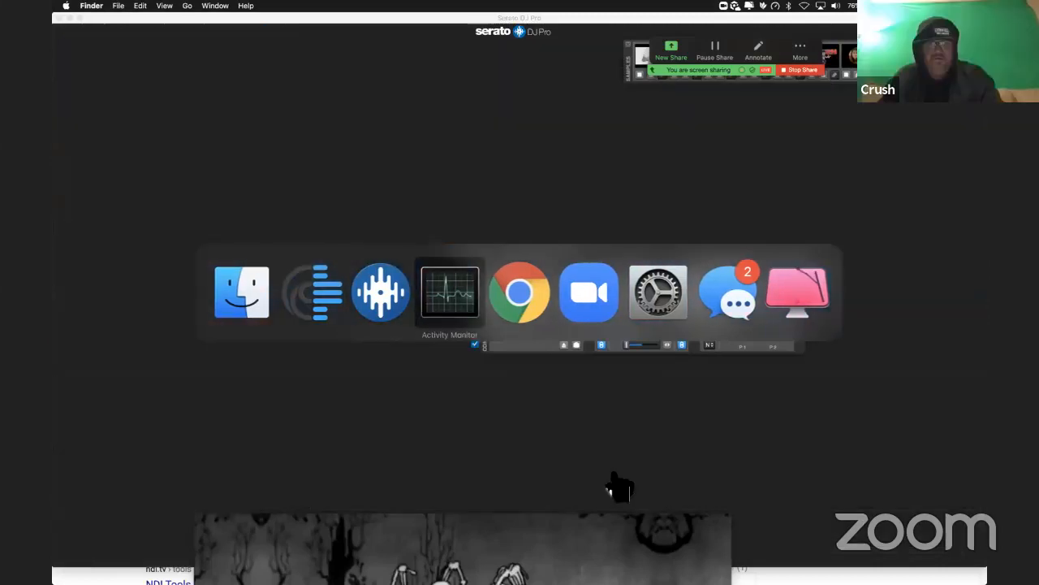
pyautogui.press('super+q')
pyautogui.press('super+Tab')
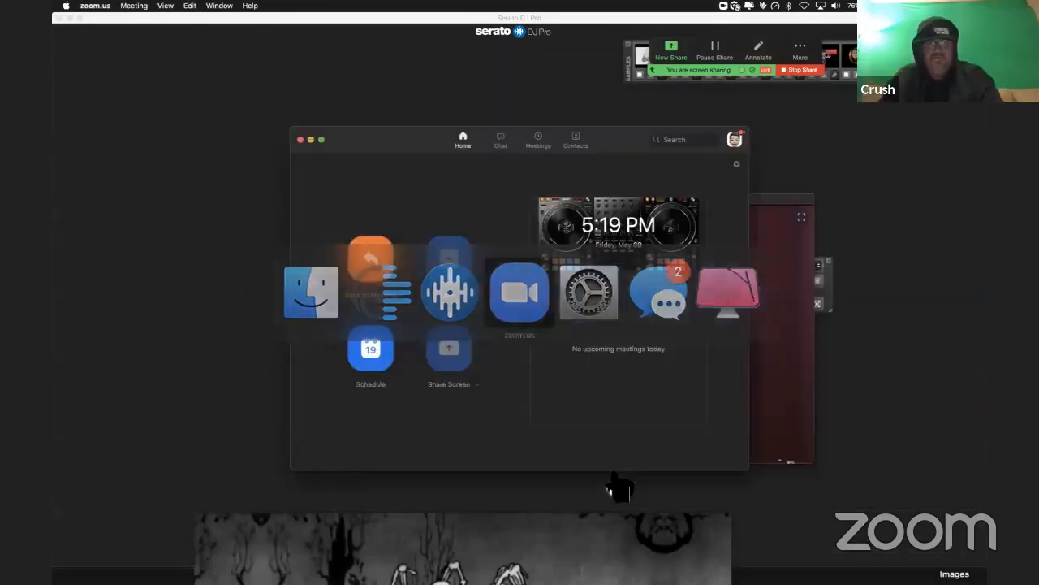
# Step: Quit MixEmergency, confirming the exit although media is still playing
pyautogui.press('super+Tab')
pyautogui.press('super+Tab')
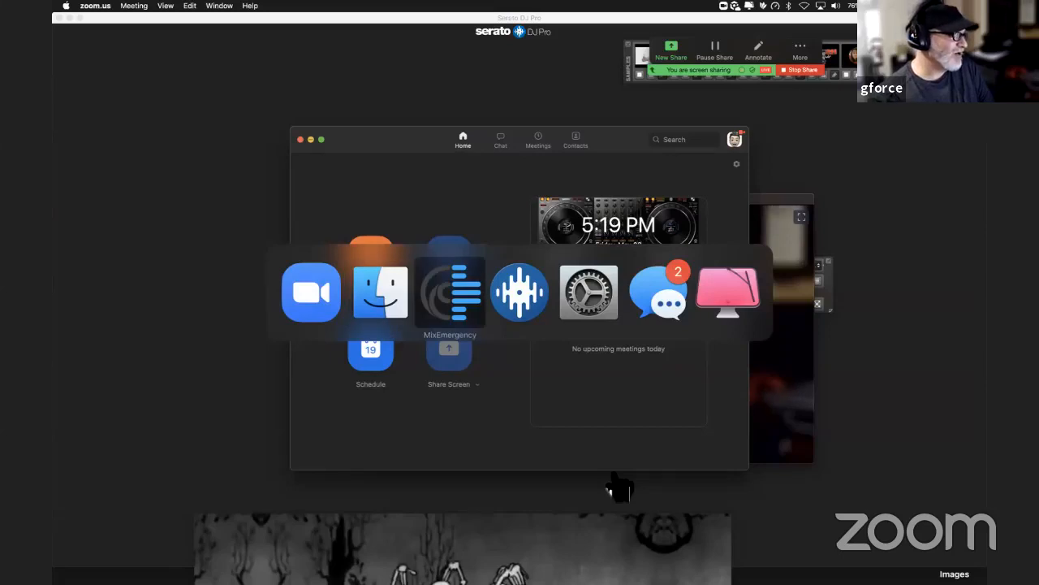
pyautogui.press('super+q')
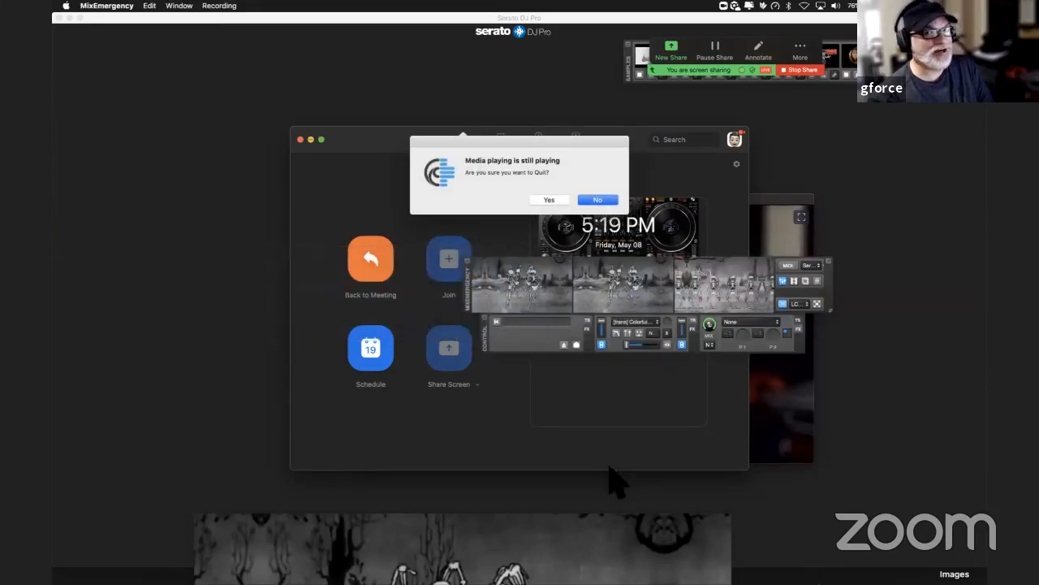
pyautogui.click(549, 200)
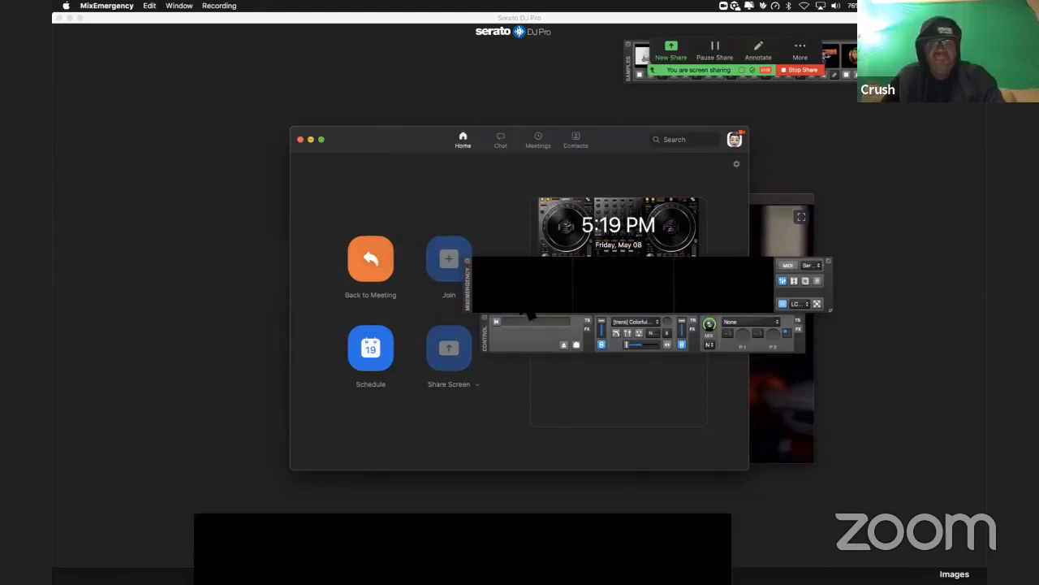
# Step: Close the Zoom home window, move the floating video window aside, and bring Serato DJ Pro to the front
pyautogui.click(299, 139)
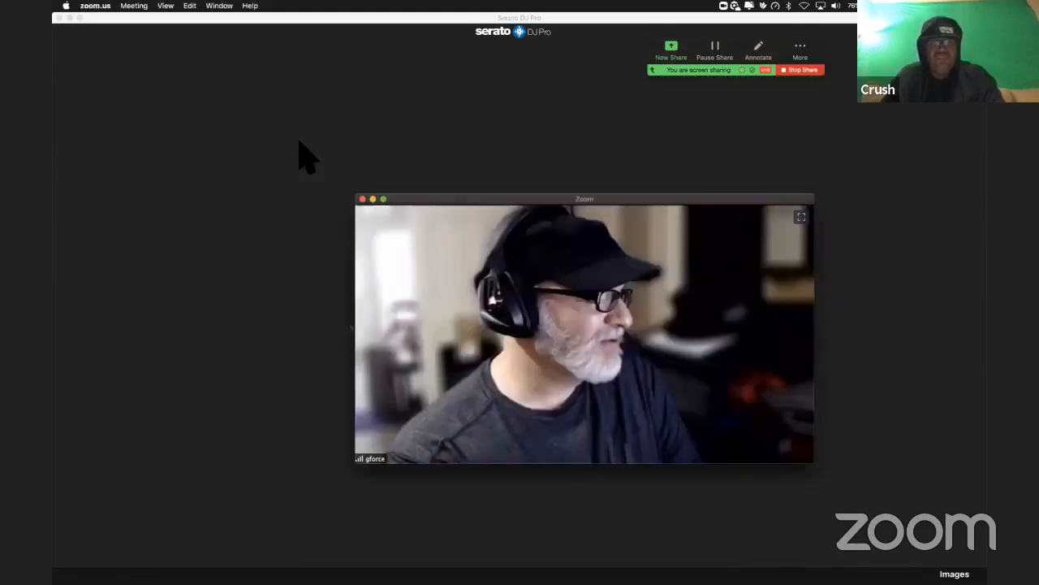
pyautogui.moveTo(619, 201); pyautogui.dragTo(378, 186)
pyautogui.click(687, 251)
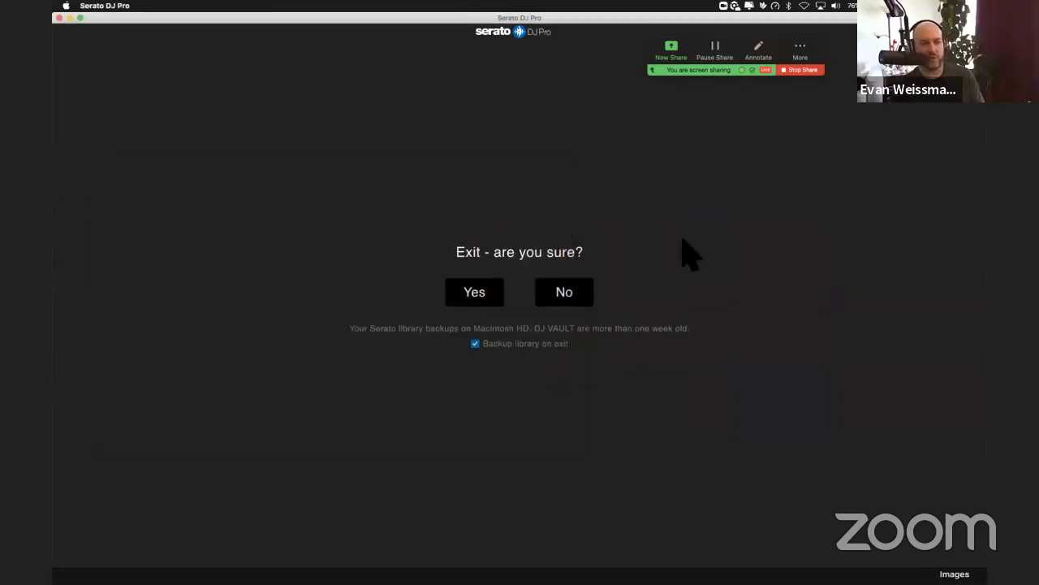
# Step: Quit System Preferences and switch to Messages
pyautogui.press('super+Tab')
pyautogui.press('super+Tab')
pyautogui.press('super+Tab')
pyautogui.press('super+q')
pyautogui.press('super+Tab')
pyautogui.press('super+Tab')
pyautogui.press('super+Tab')
pyautogui.press('super+Tab')
pyautogui.press('super+Tab')
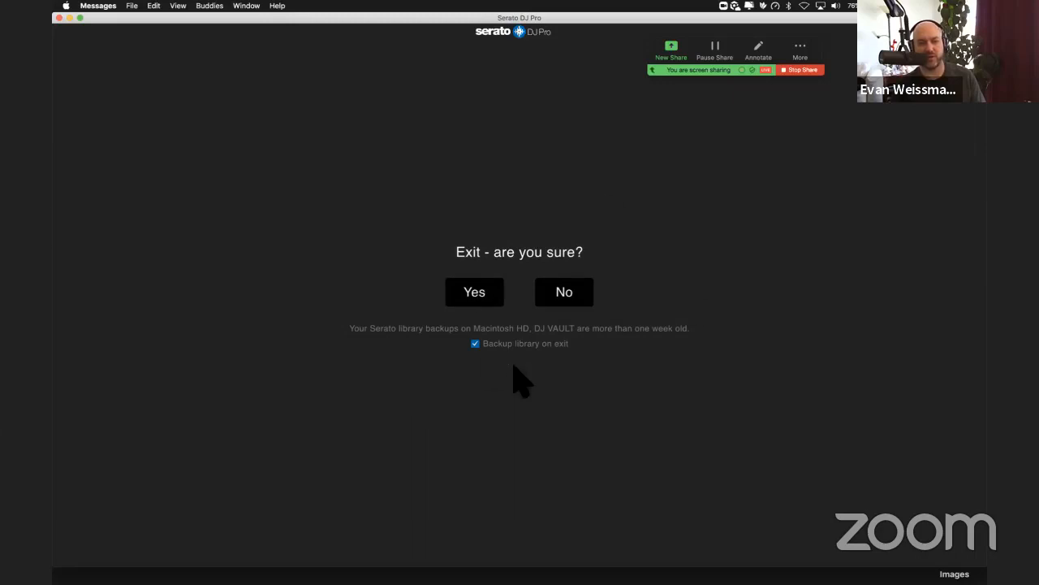
# Step: Quit CleanMyMac and cycle through the remaining running applications
pyautogui.press('super+Tab')
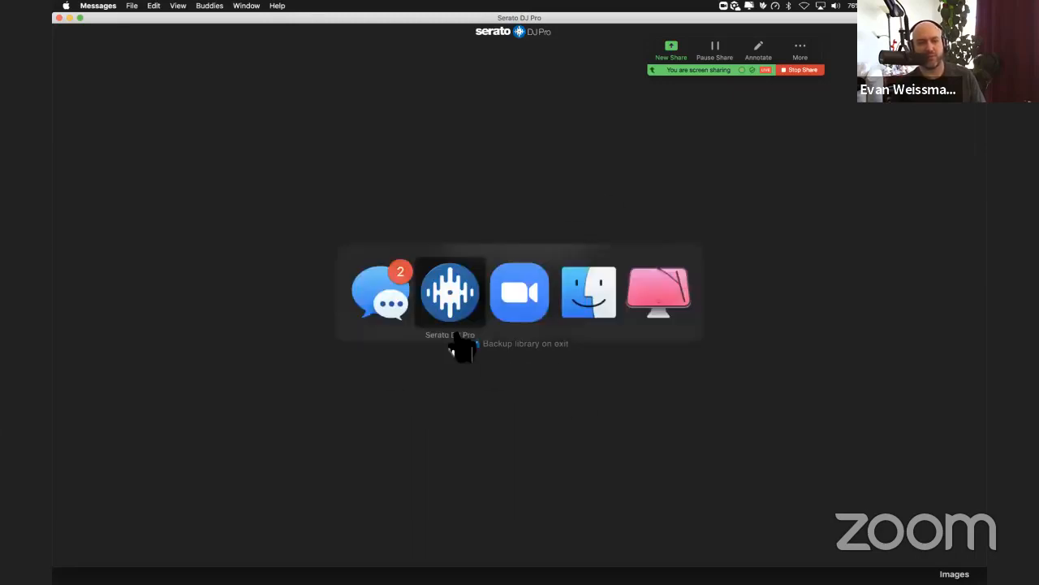
pyautogui.press('super+Tab')
pyautogui.press('super+Tab')
pyautogui.press('super+Tab')
pyautogui.press('super+Tab')
pyautogui.press('super+Tab')
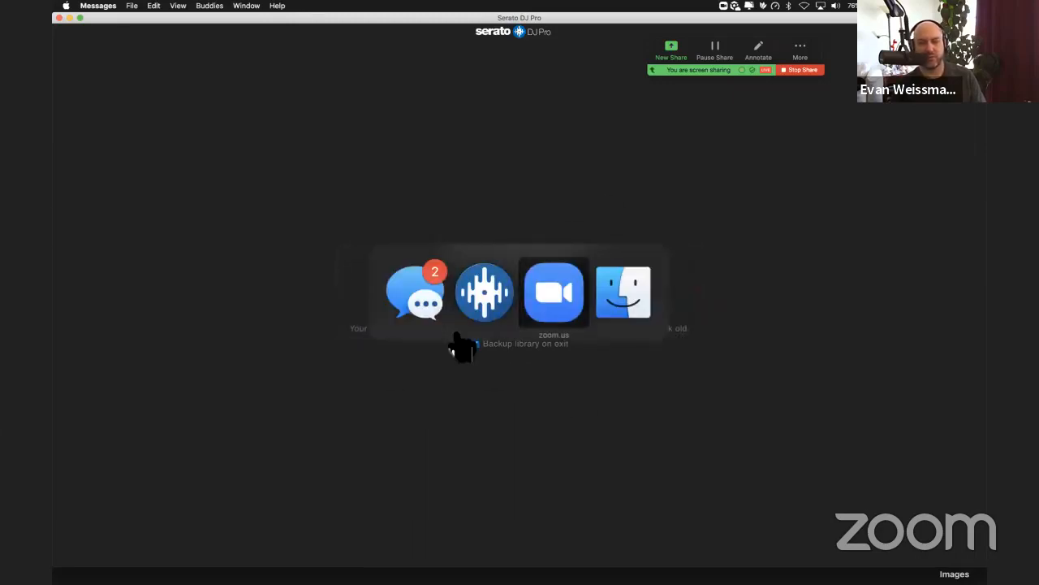
pyautogui.press('super+Tab')
pyautogui.press('super+Tab')
pyautogui.press('super+Tab')
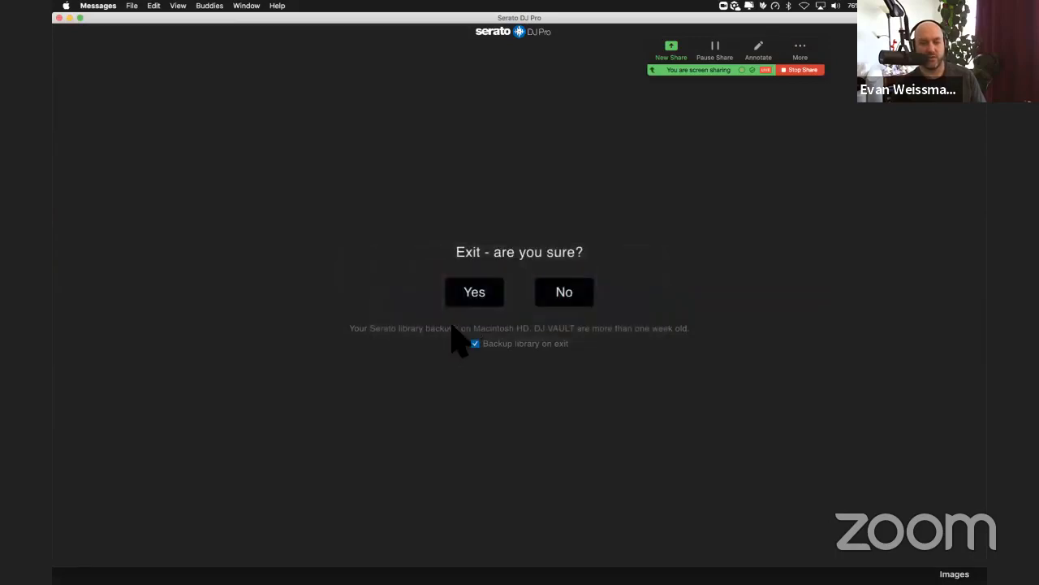
# Step: Quit Serato DJ Pro with the library backup on exit enabled, and move the floating Zoom video window aside
pyautogui.click(474, 297)
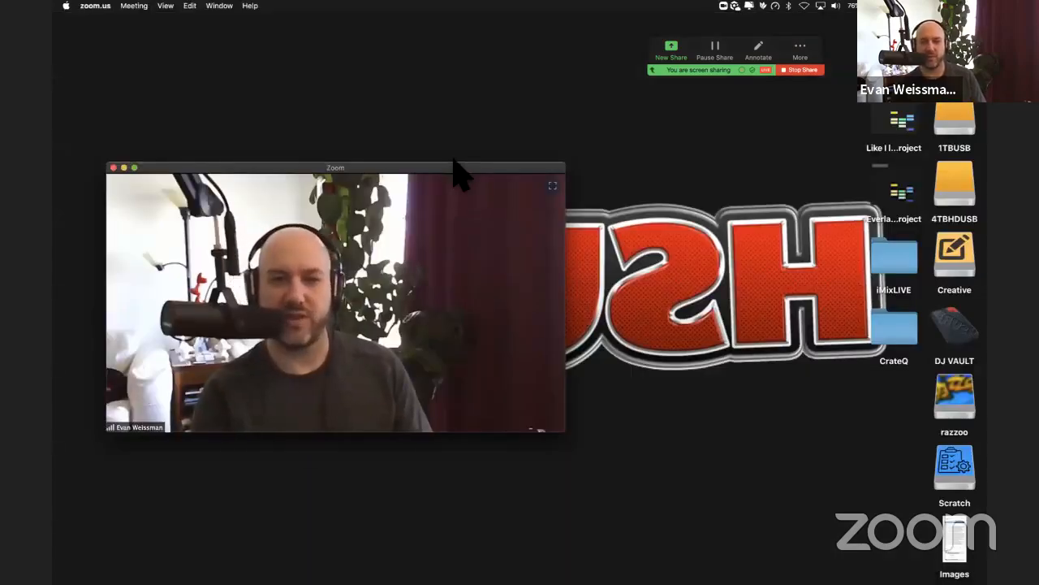
pyautogui.moveTo(451, 171); pyautogui.dragTo(773, 97)
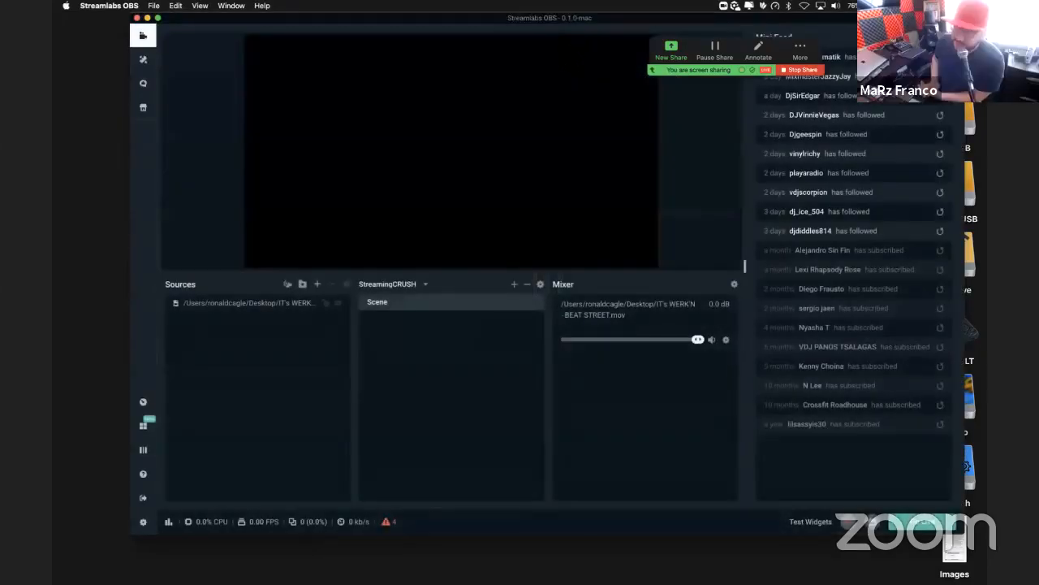
# Step: Reposition the Streamlabs OBS window and move the Zoom sharing controls clear of the Mini Feed
pyautogui.moveTo(598, 22); pyautogui.dragTo(546, 42)
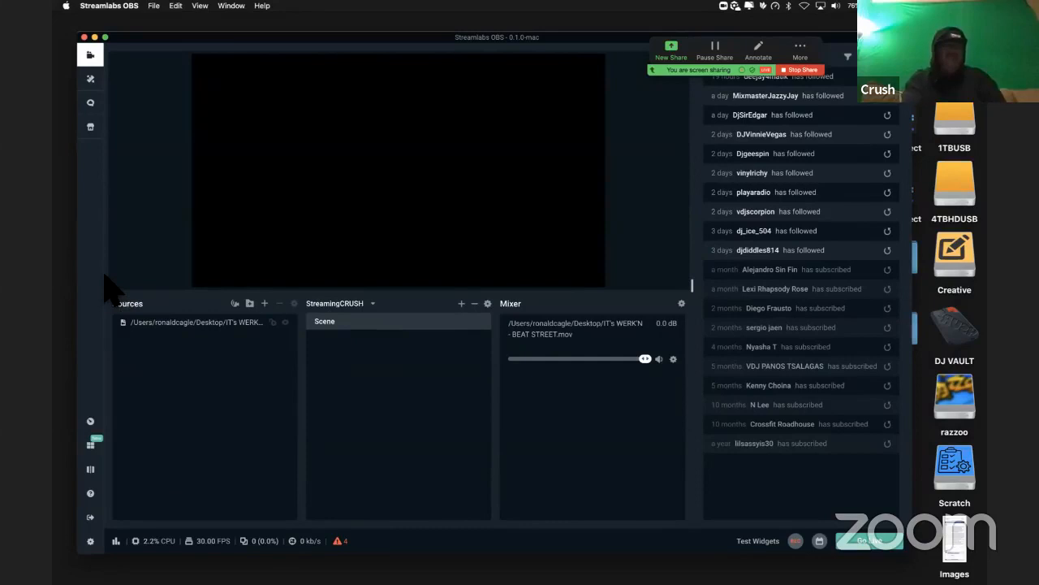
pyautogui.moveTo(822, 61); pyautogui.dragTo(604, 71)
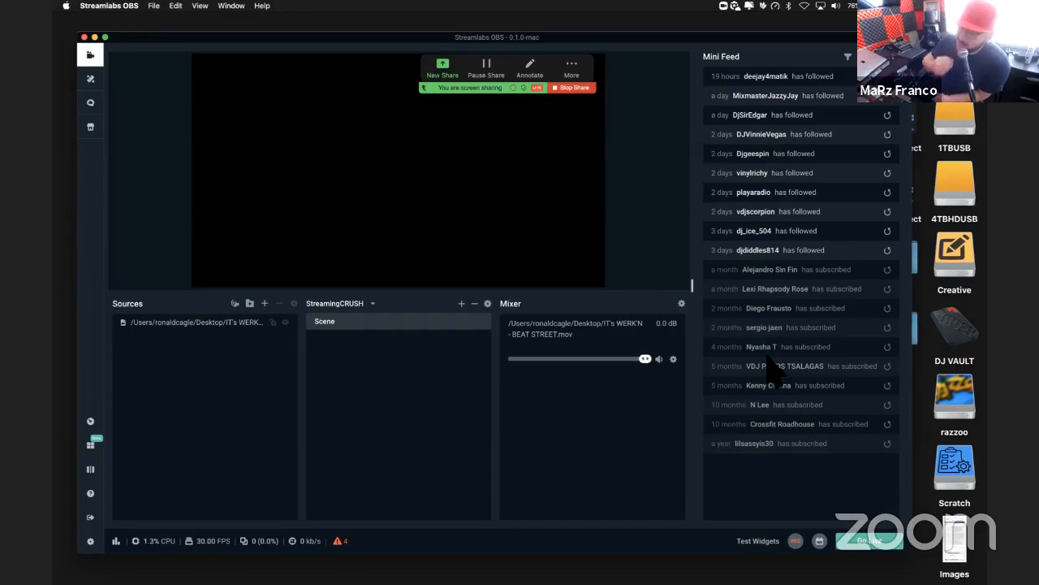
pyautogui.click(795, 540)
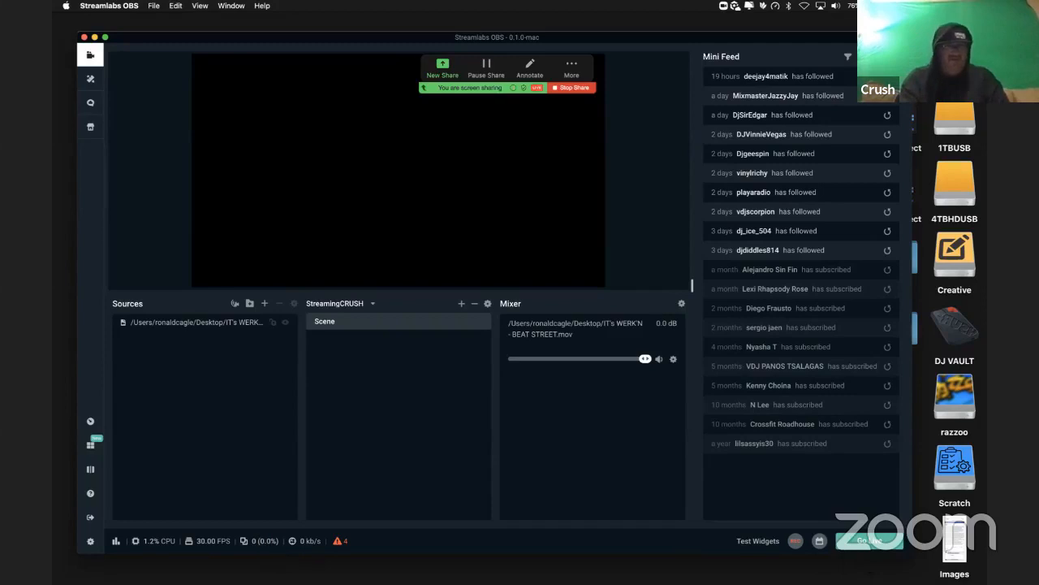
# Step: Open the Streamlabs OBS layout editor and preview the preset layouts, including the one with a Mini Feed column beside the Editor Display
pyautogui.click(91, 447)
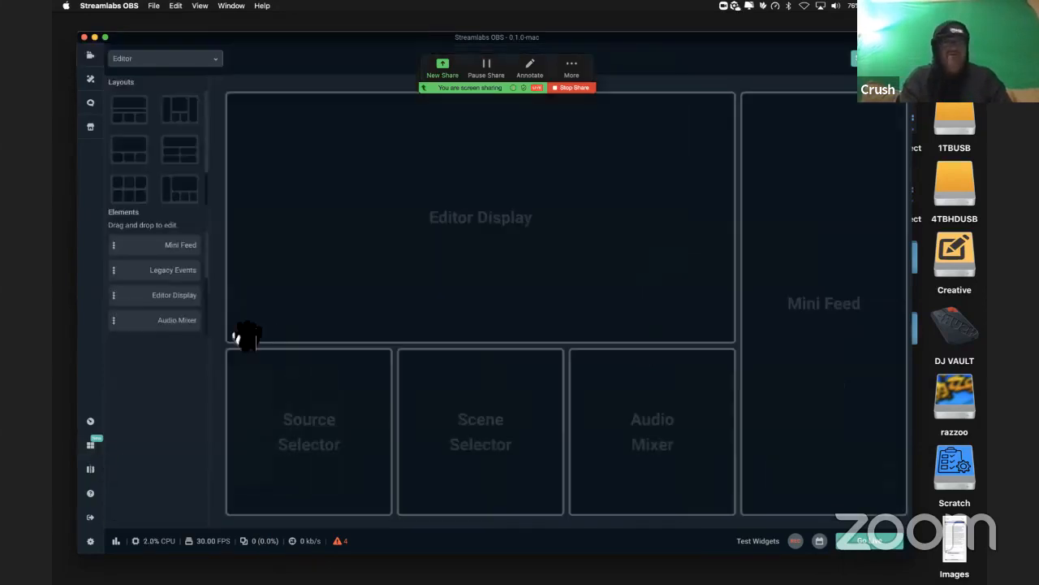
pyautogui.click(191, 188)
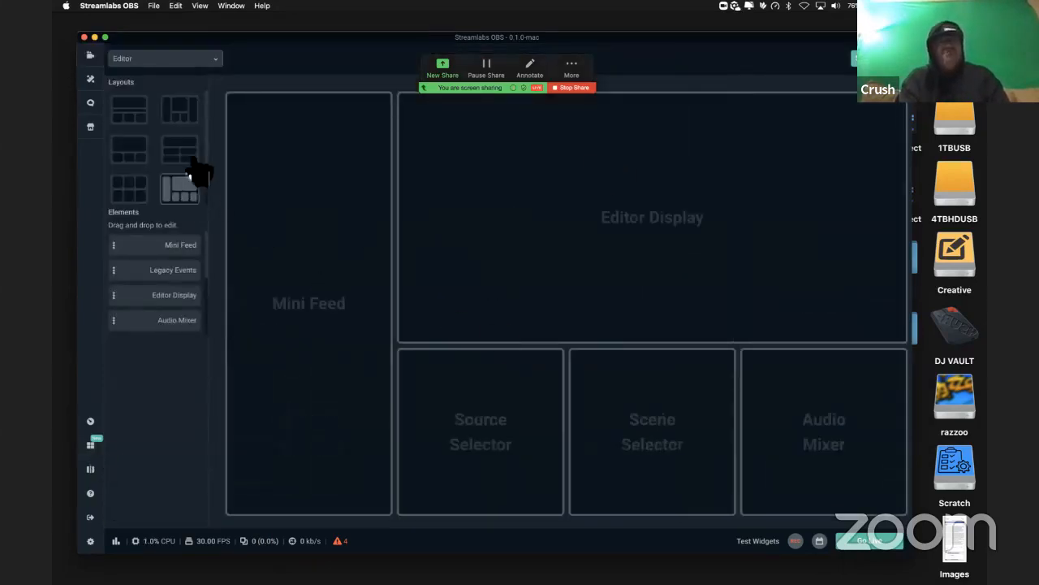
pyautogui.click(185, 153)
pyautogui.click(132, 150)
pyautogui.click(133, 120)
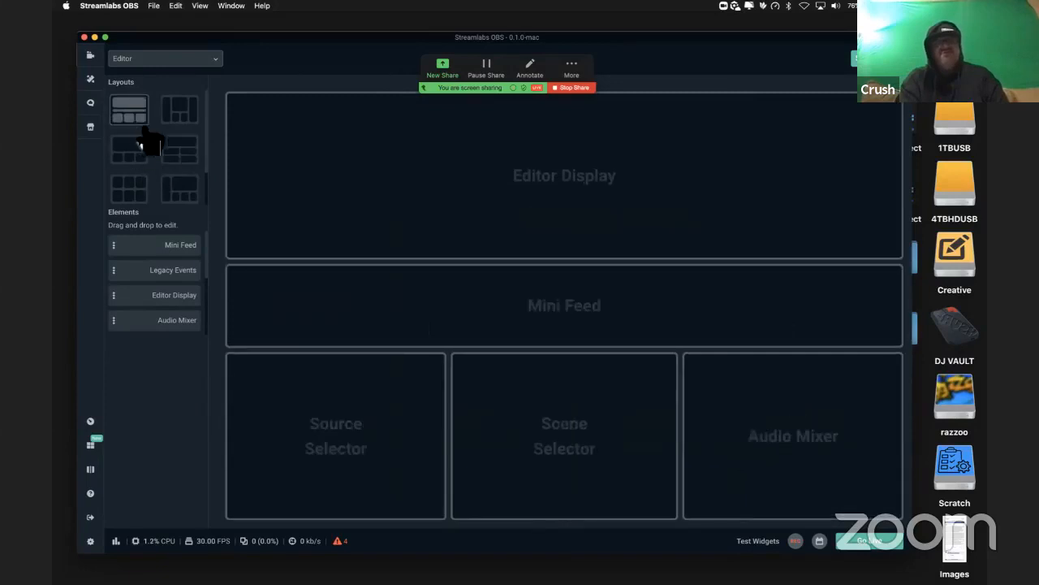
pyautogui.click(182, 117)
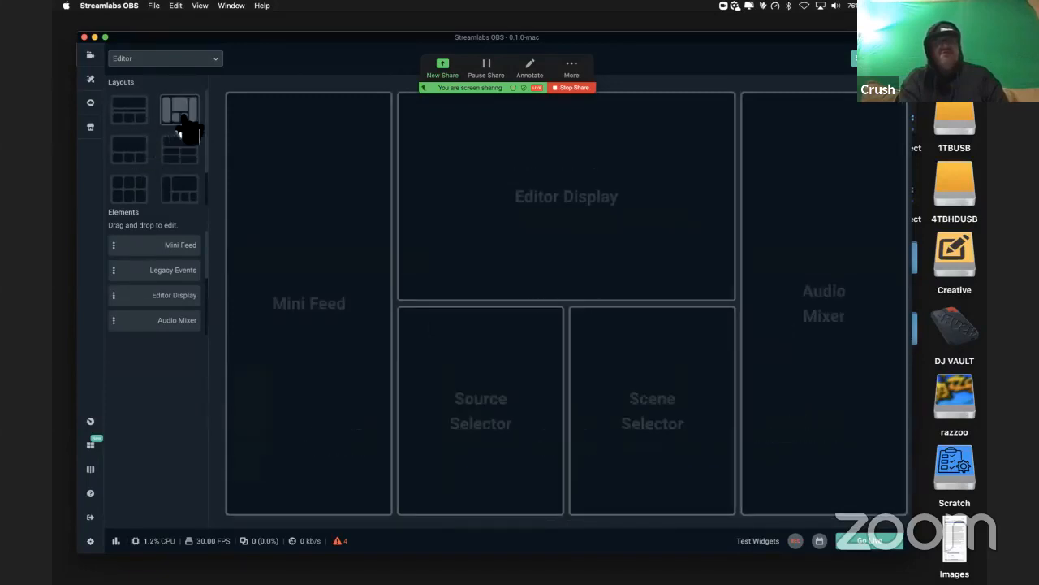
pyautogui.click(131, 195)
pyautogui.click(184, 199)
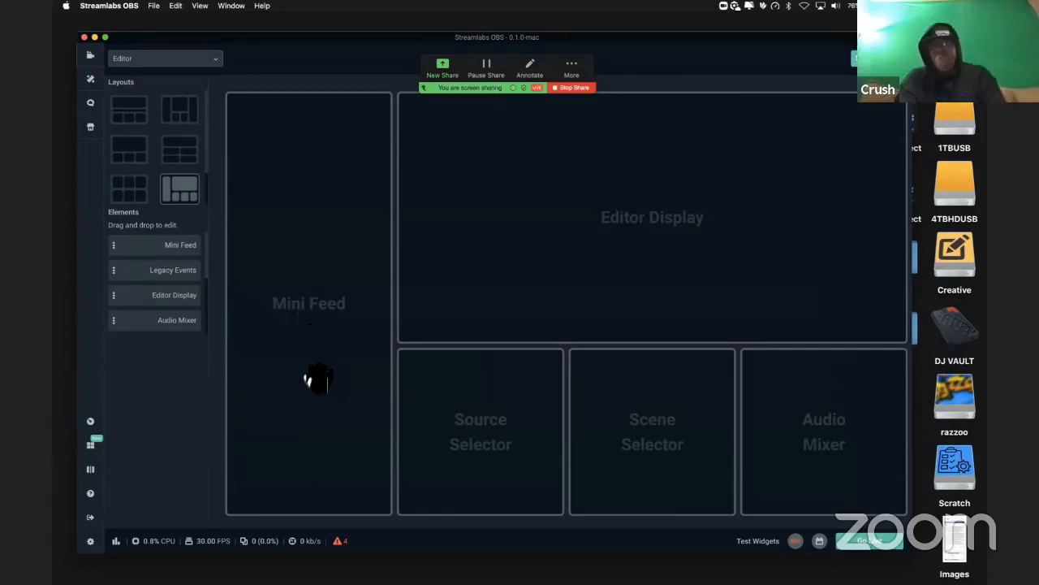
# Step: Compare the remaining presets and choose the Editor layout with a full-width Editor Display above a two-by-two grid
pyautogui.click(180, 158)
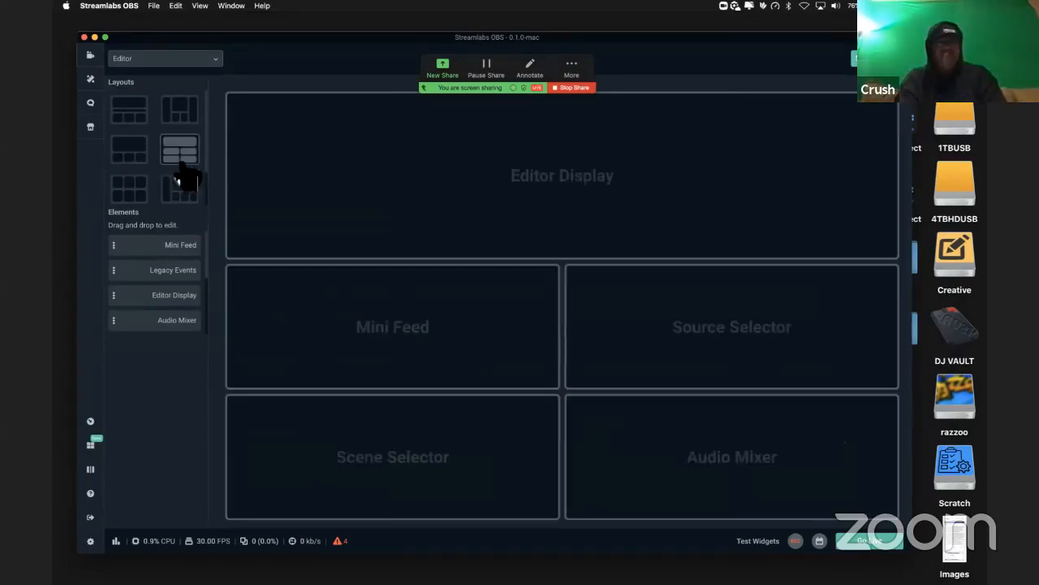
pyautogui.scroll(-2, 183, 176)
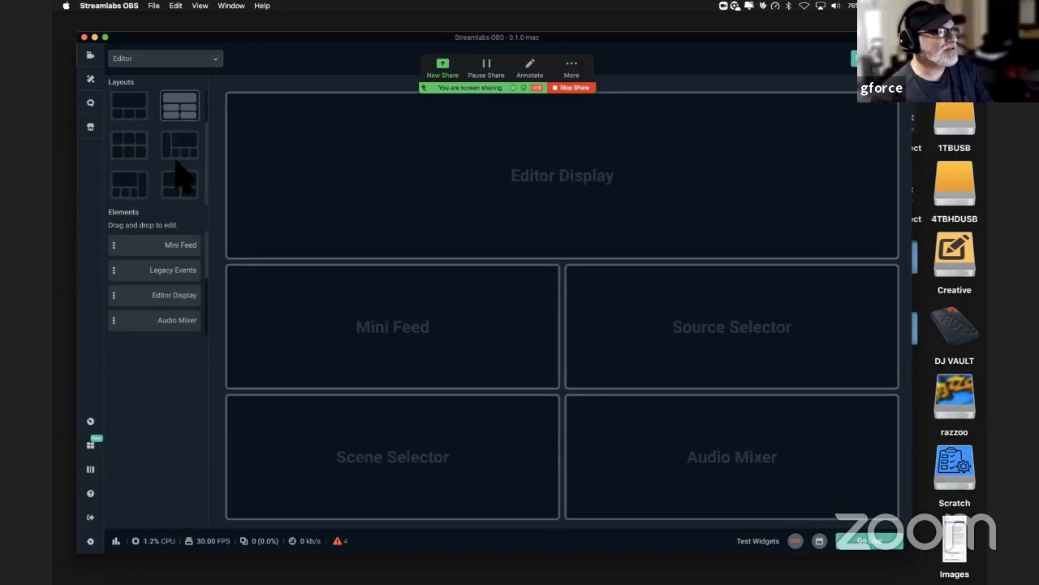
pyautogui.click(181, 185)
pyautogui.click(133, 193)
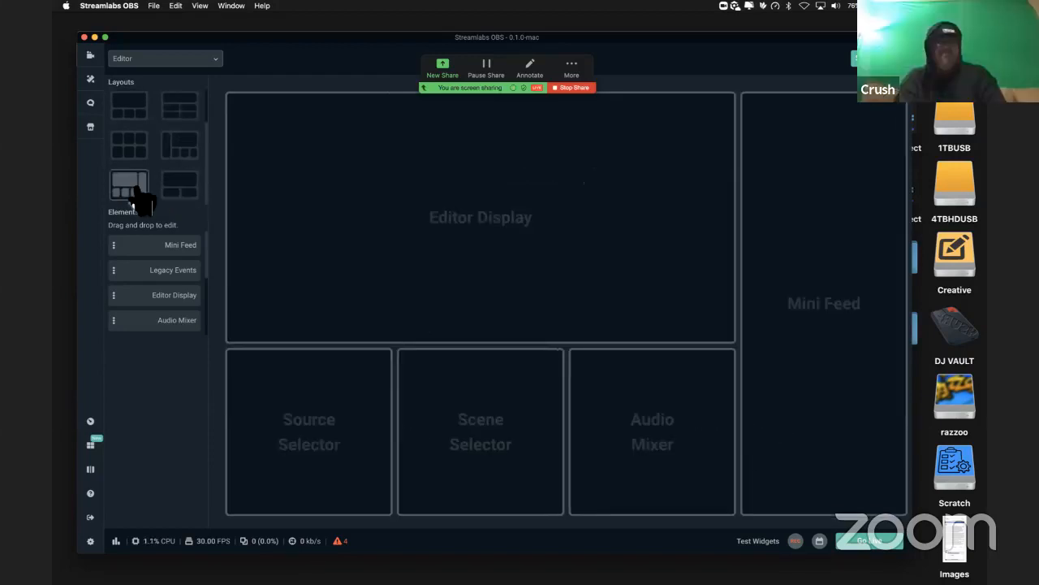
pyautogui.click(135, 150)
pyautogui.click(132, 114)
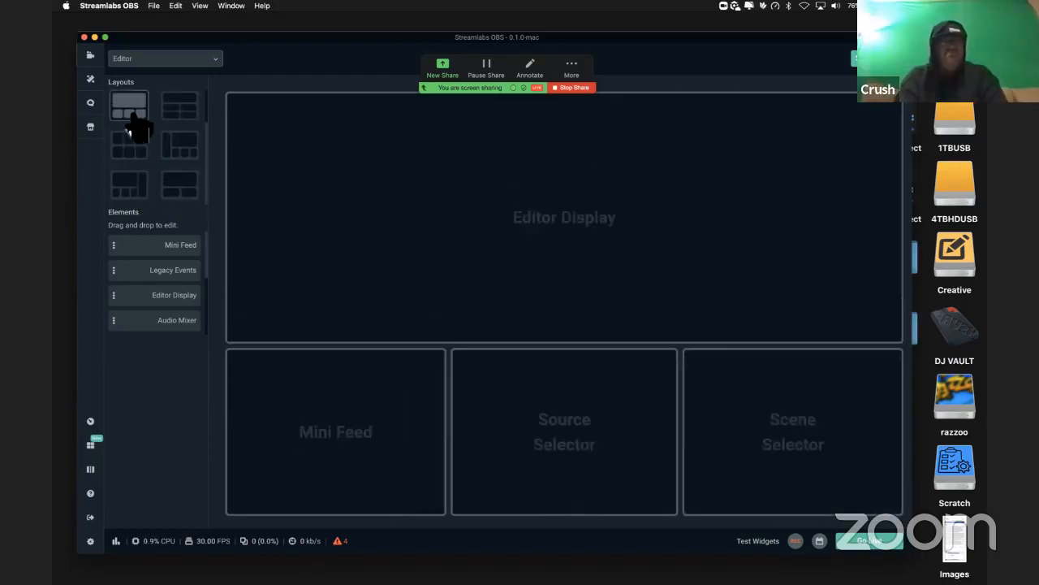
pyautogui.click(195, 113)
pyautogui.click(216, 62)
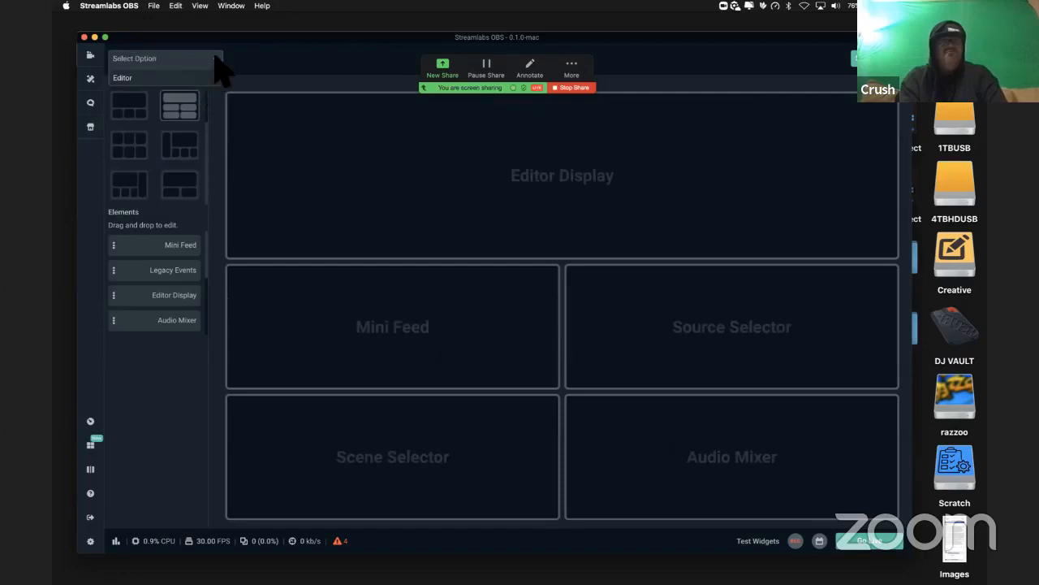
pyautogui.click(164, 77)
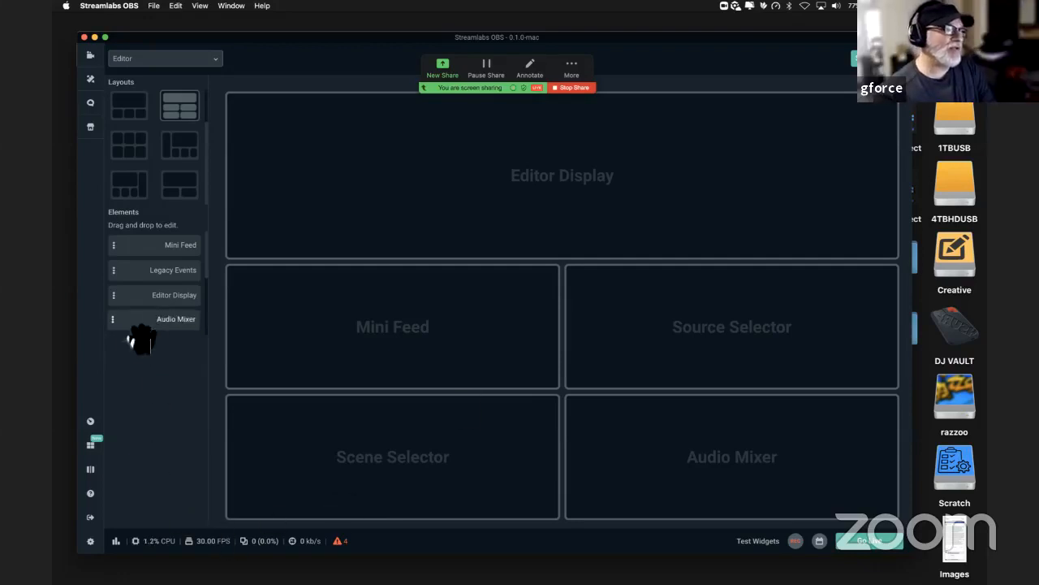
# Step: Swap the Audio Mixer element into the Source Selector's slot in the layout, and stop the Zoom screen share
pyautogui.moveTo(122, 329); pyautogui.dragTo(640, 341)
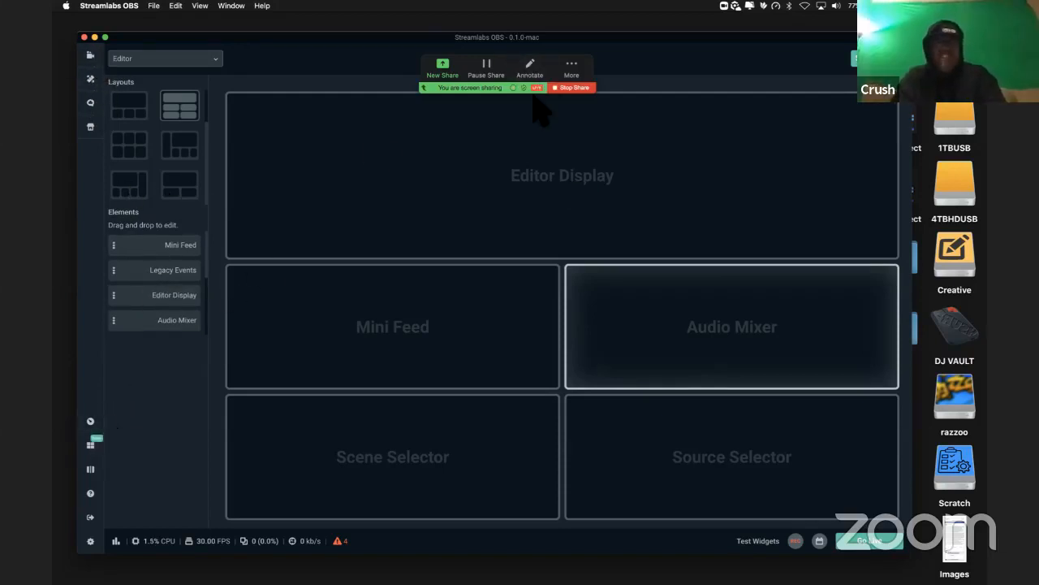
pyautogui.click(562, 87)
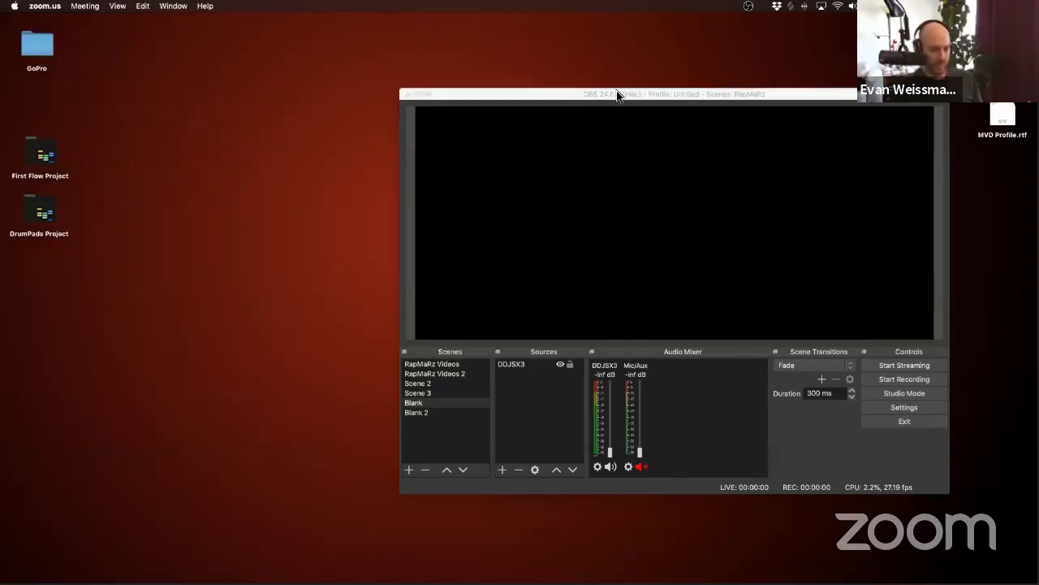
# Step: Reposition the OBS window, look over the scene collection options, and open the Advanced Scene Switcher
pyautogui.moveTo(617, 95); pyautogui.dragTo(429, 87)
pyautogui.click(189, 6)
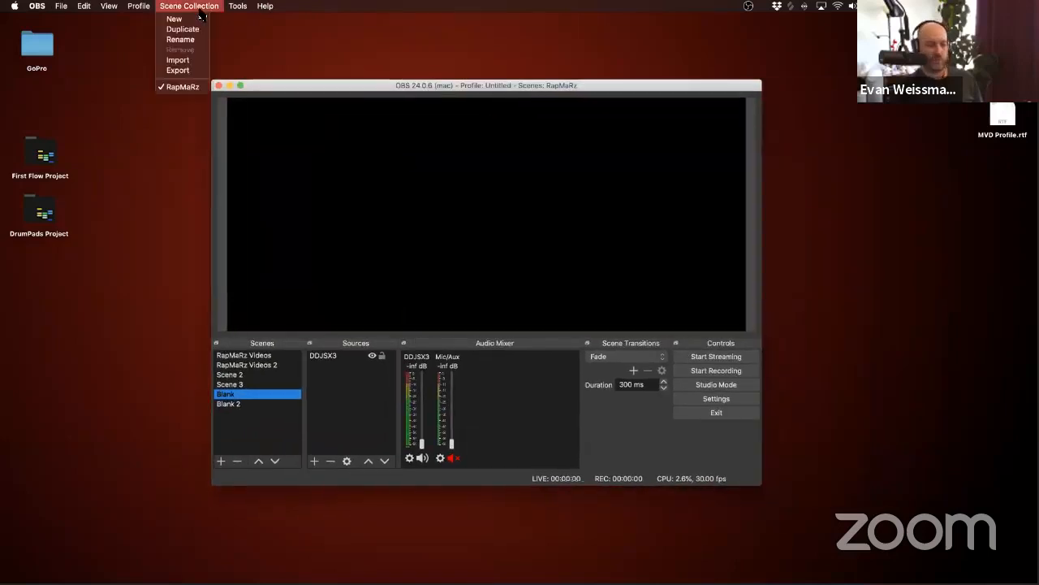
pyautogui.click(195, 6)
pyautogui.click(238, 5)
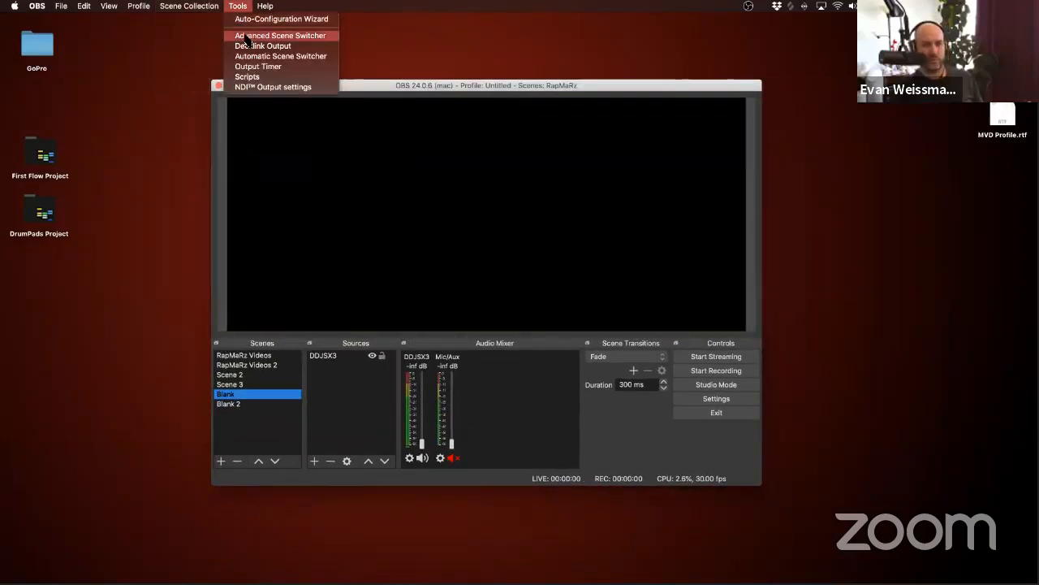
pyautogui.click(281, 35)
pyautogui.moveTo(333, 111); pyautogui.dragTo(362, 100)
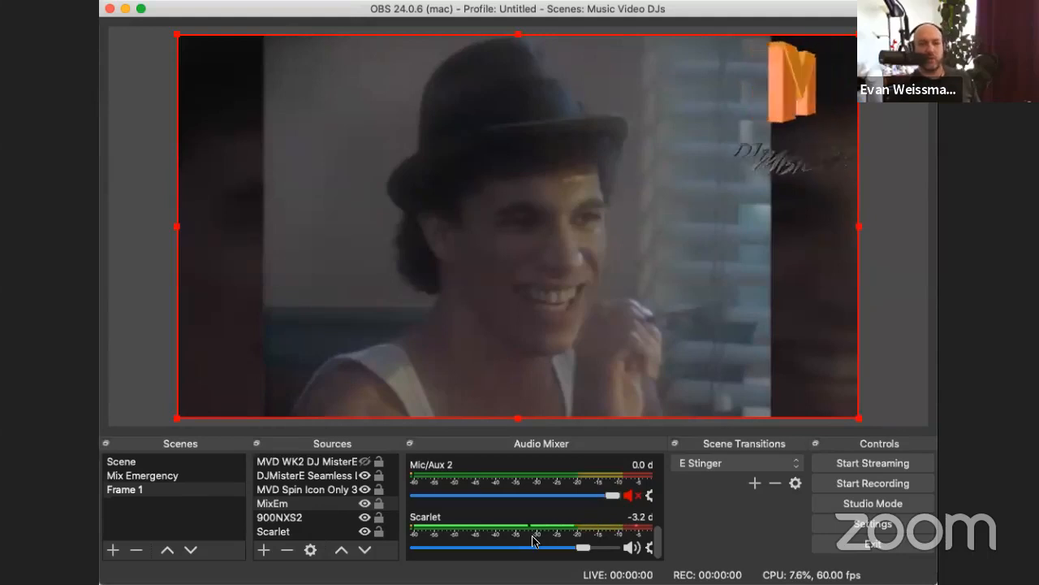
# Step: Open the OBS settings and review the available themes, keeping Dark (Default)
pyautogui.click(872, 524)
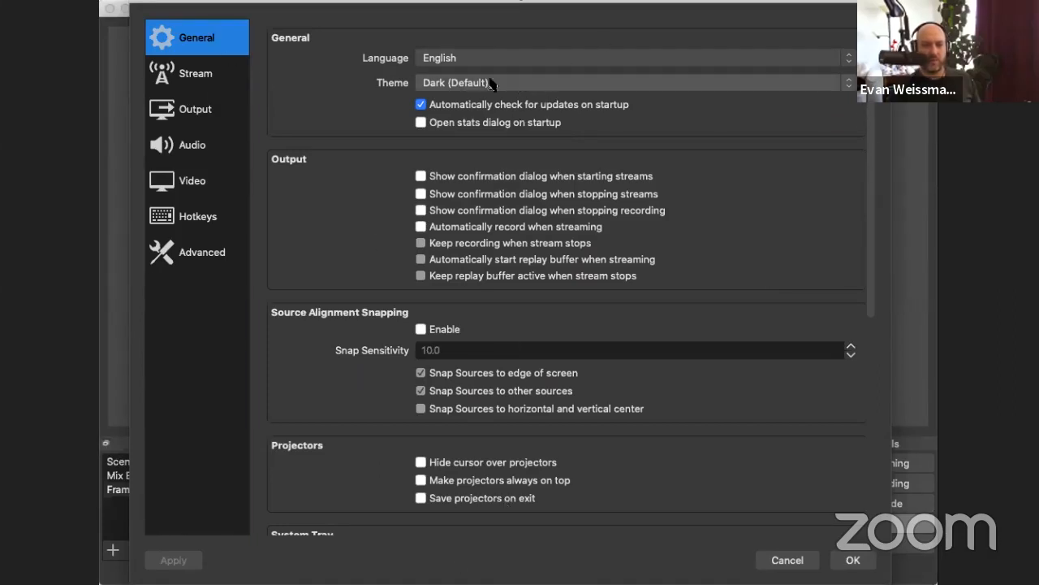
pyautogui.click(450, 85)
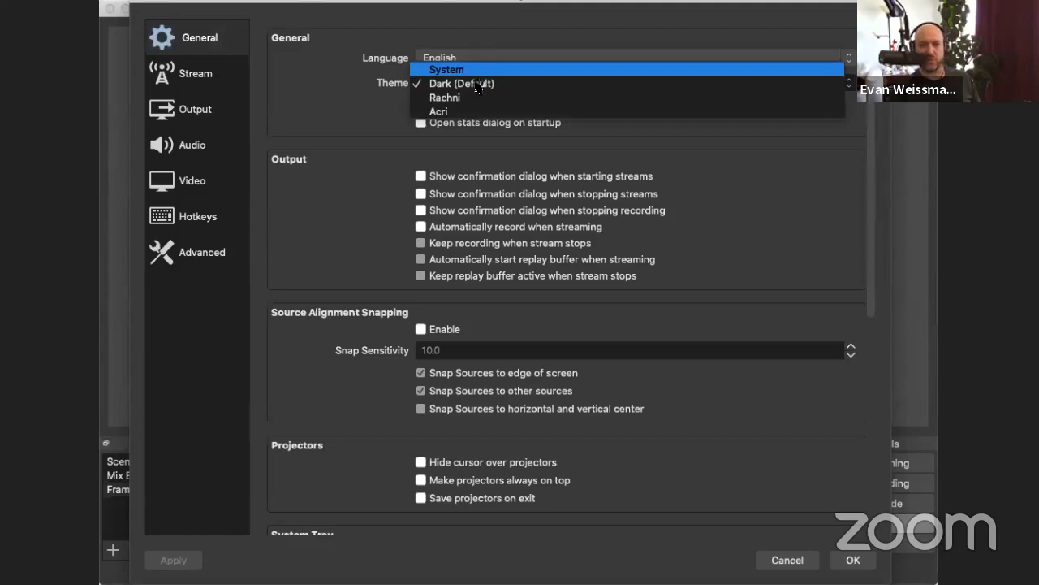
pyautogui.click(475, 84)
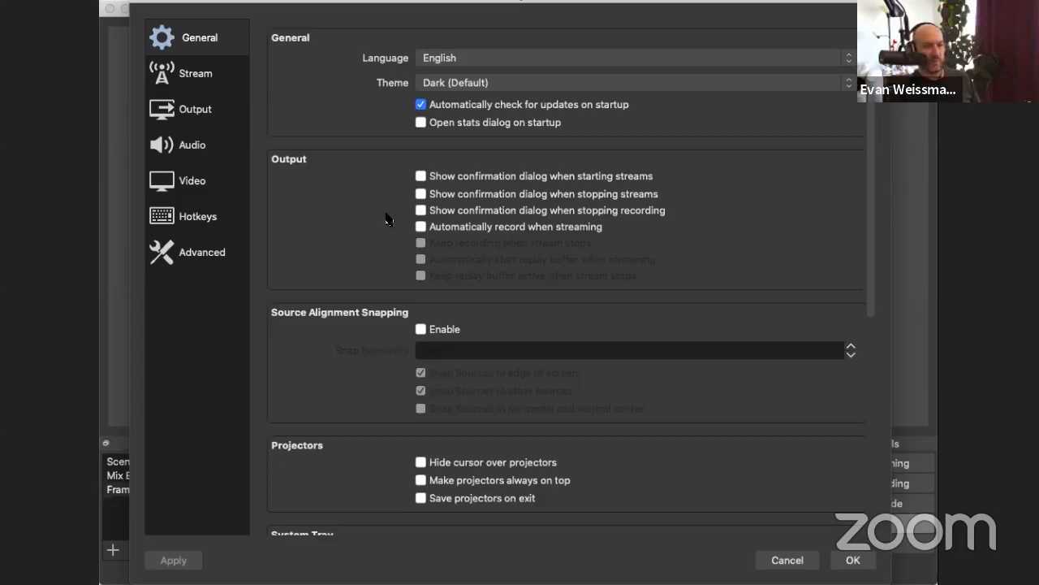
# Step: View the Stream and Output settings, and move the Settings window so the output mode is fully in view
pyautogui.click(201, 82)
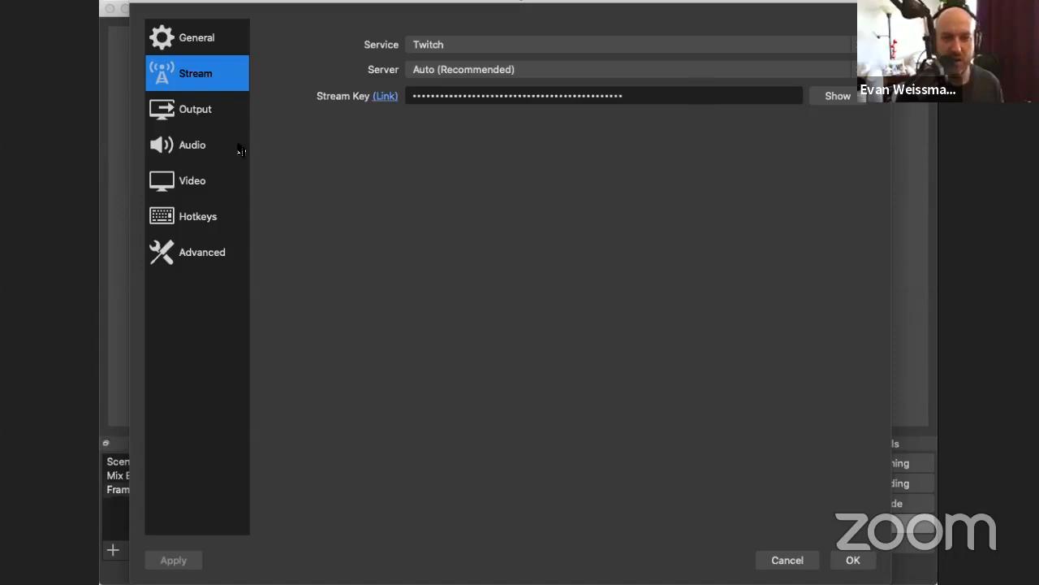
pyautogui.click(211, 104)
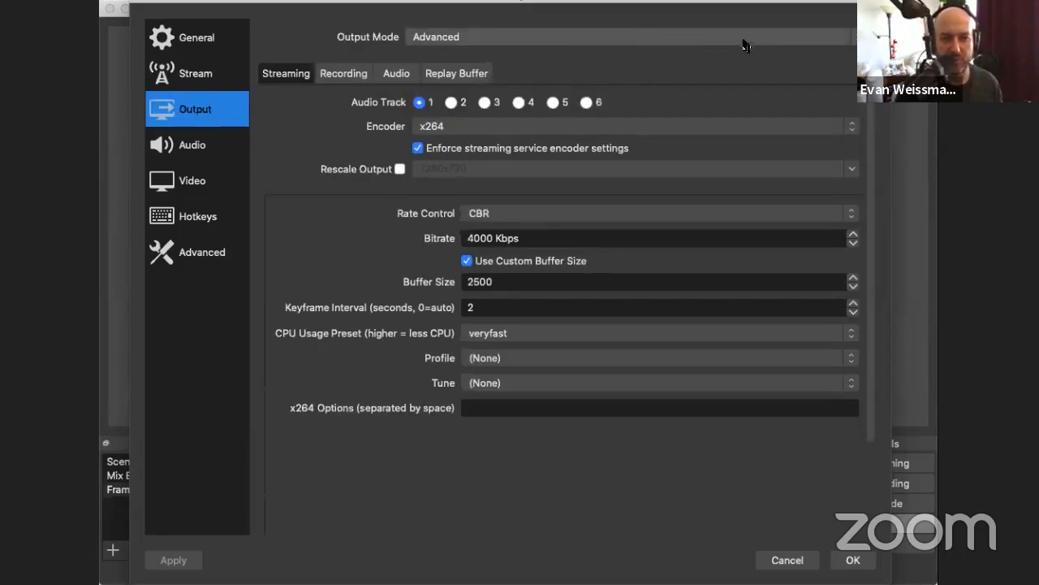
pyautogui.moveTo(803, 9); pyautogui.dragTo(804, 100)
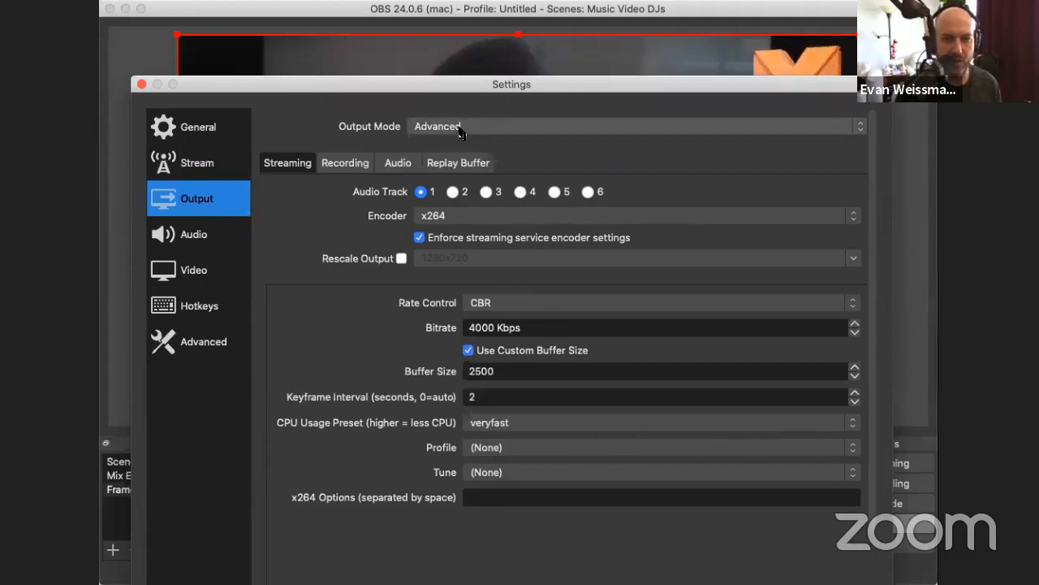
# Step: Try the Simple output mode and audio track 2 for streaming, restoring Advanced mode and track 1
pyautogui.click(471, 130)
pyautogui.click(466, 112)
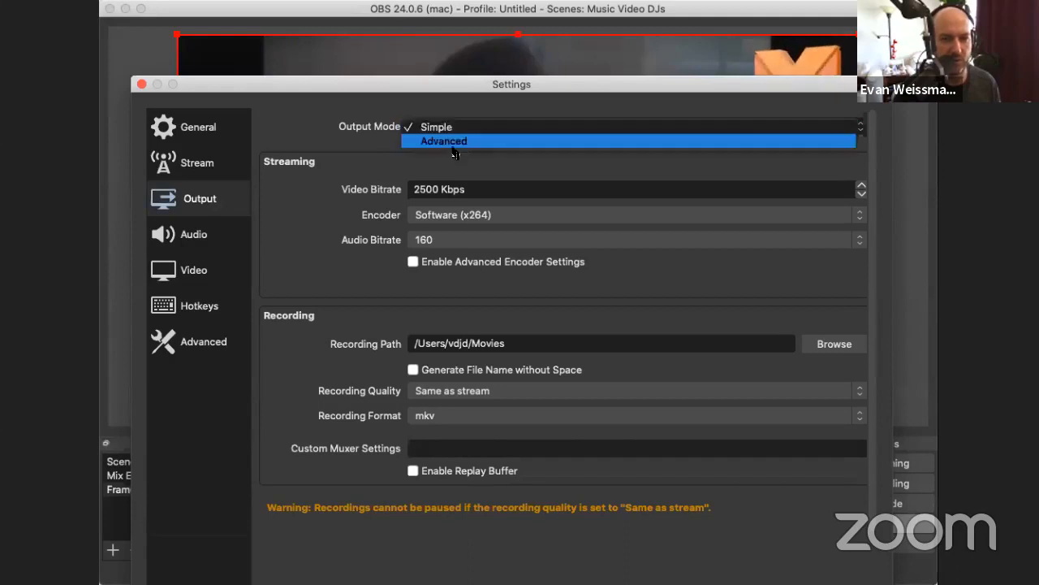
pyautogui.click(453, 142)
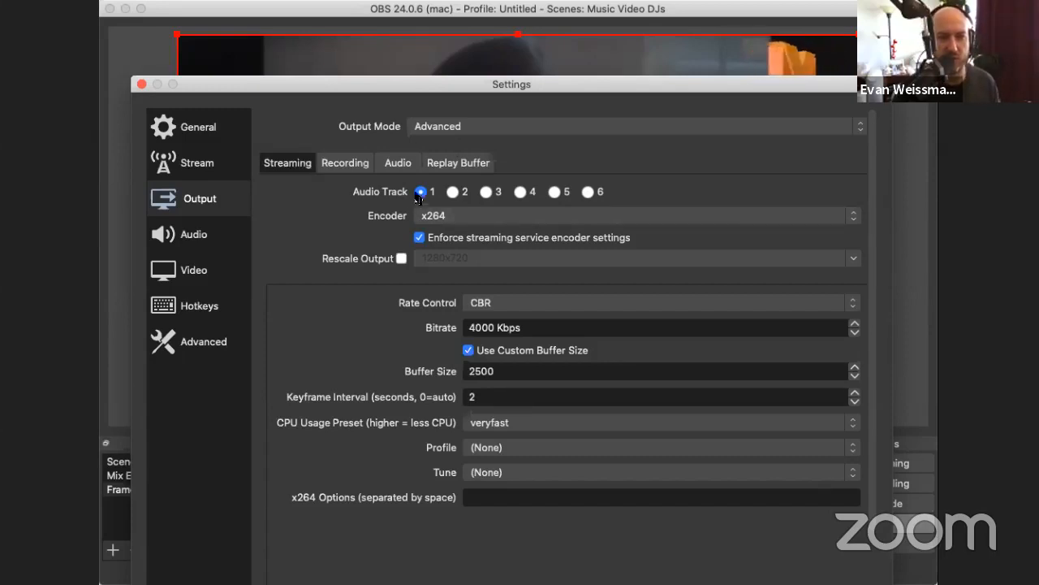
pyautogui.click(453, 193)
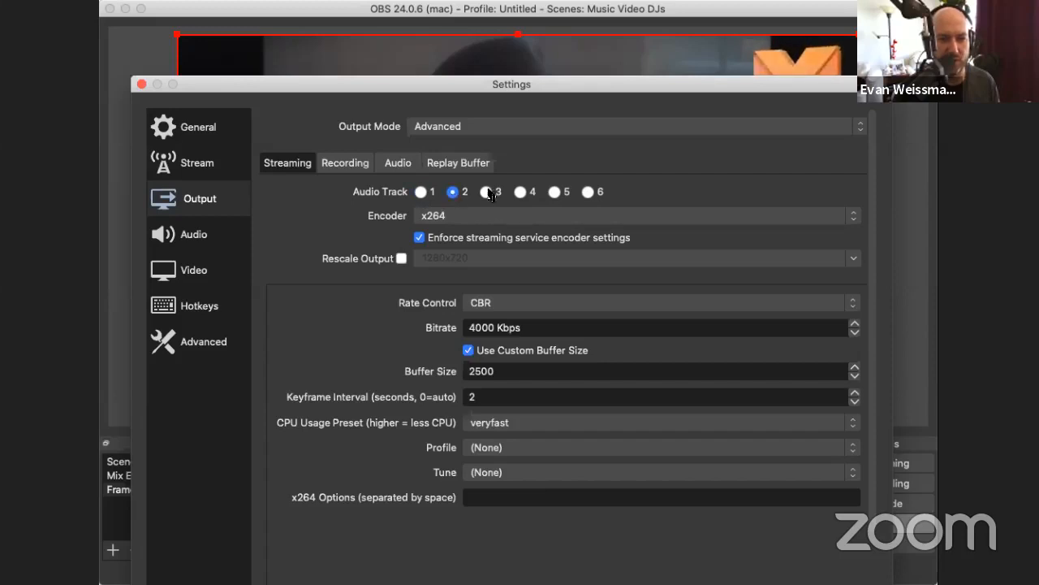
pyautogui.click(421, 193)
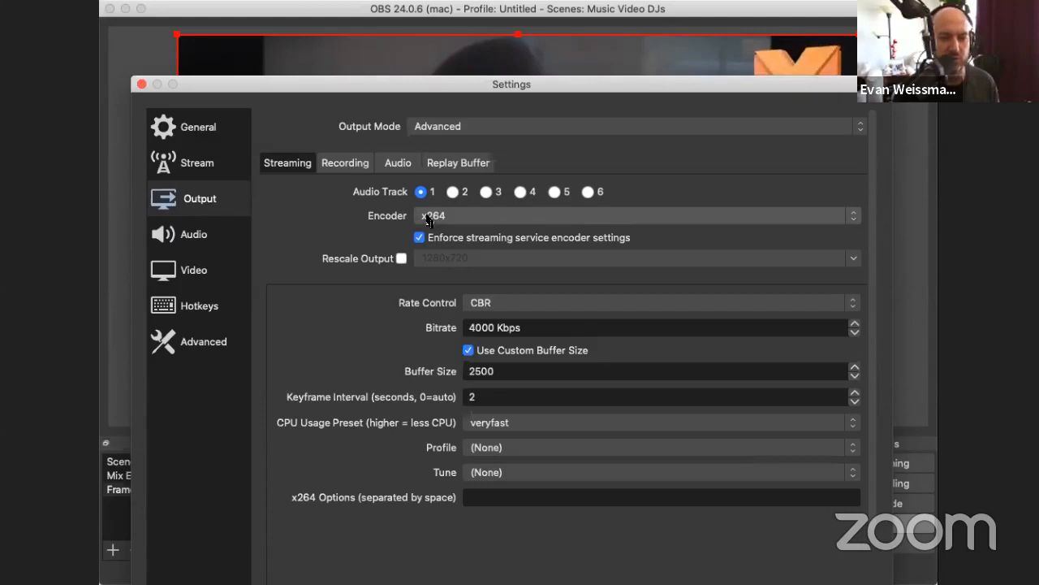
# Step: Examine the encoder choices for the streaming output, keeping x264 selected
pyautogui.click(449, 217)
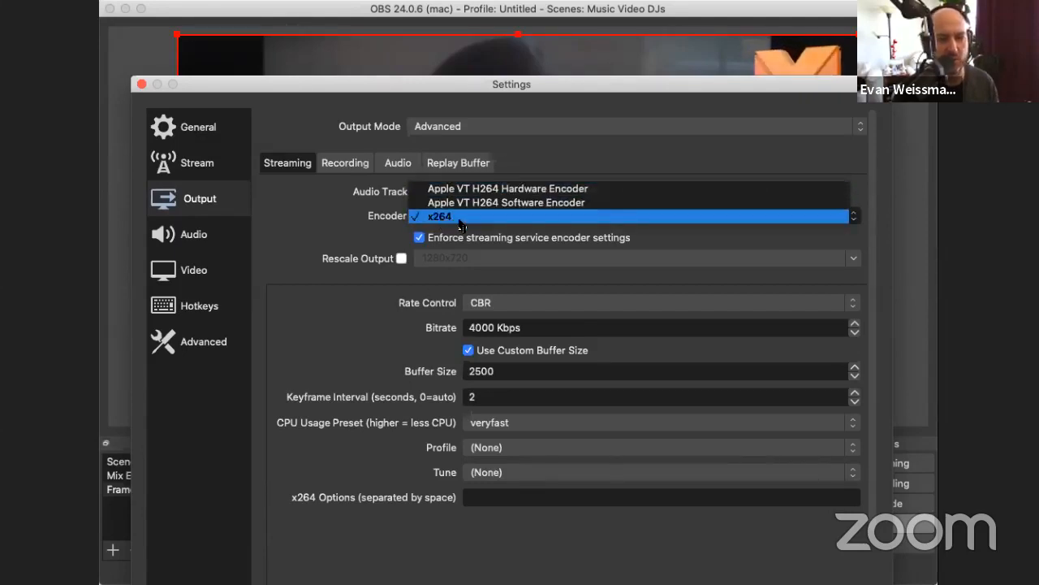
pyautogui.click(471, 216)
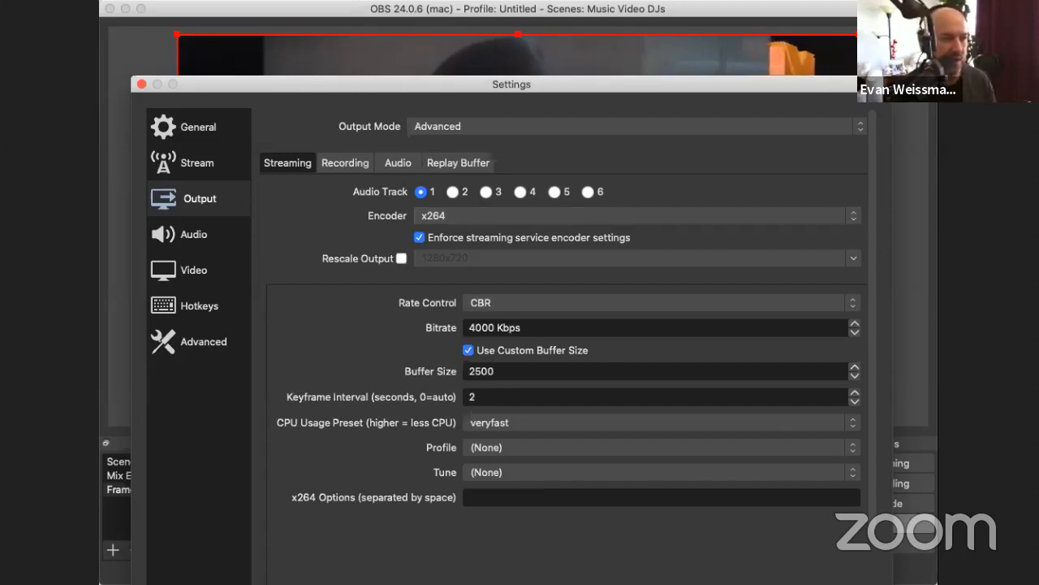
pyautogui.press('Escape')
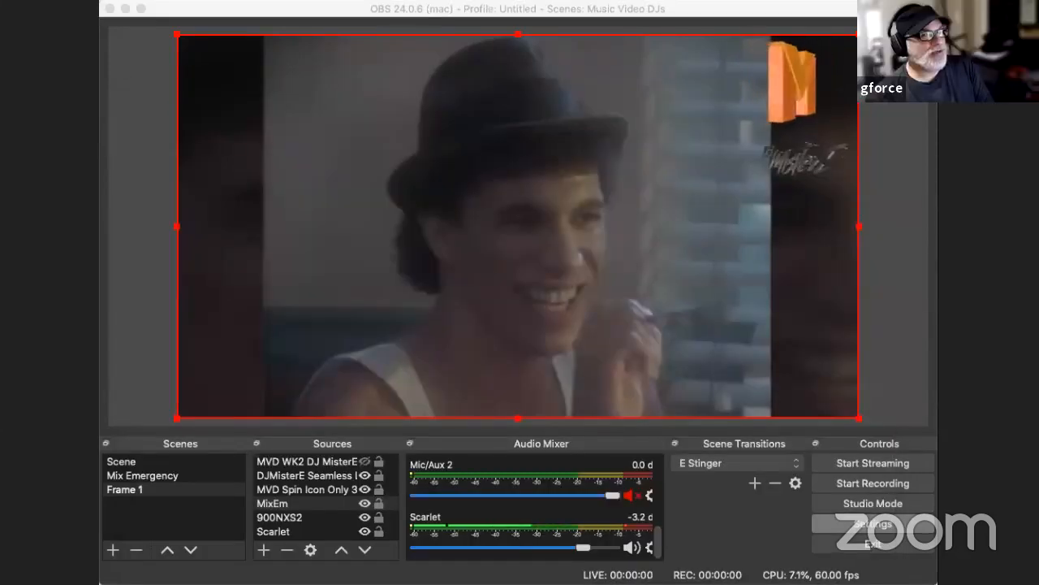
pyautogui.click(499, 218)
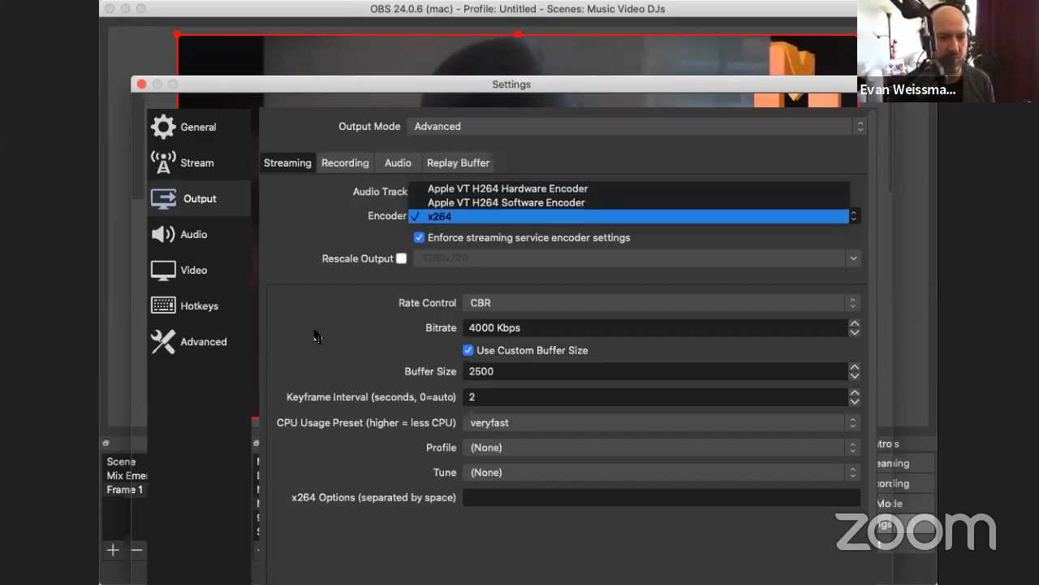
# Step: Compare x264 with the Apple VT H264 hardware and software encoders for streaming, leaving x264 selected
pyautogui.click(325, 238)
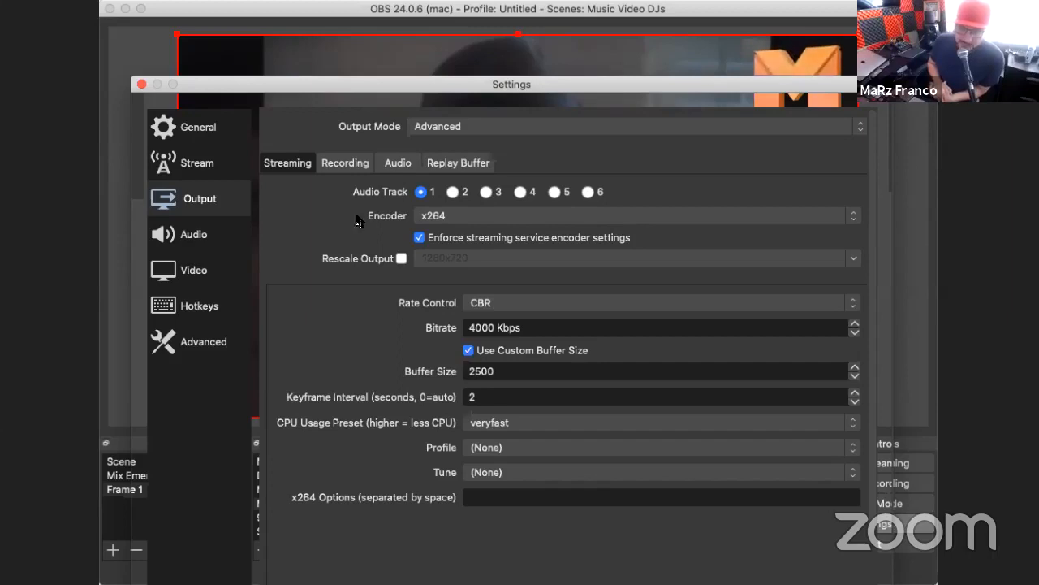
pyautogui.click(497, 215)
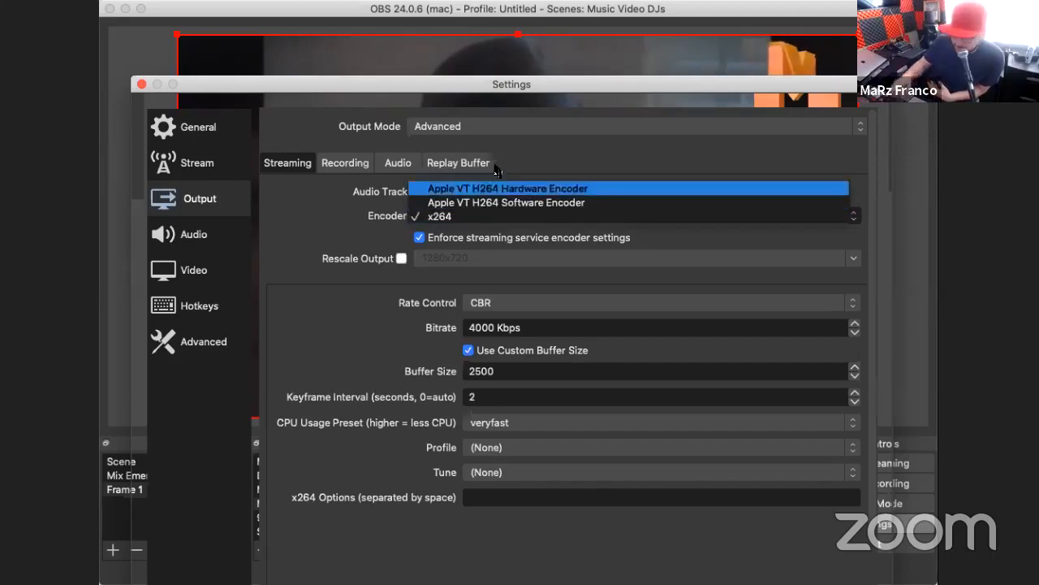
pyautogui.click(455, 216)
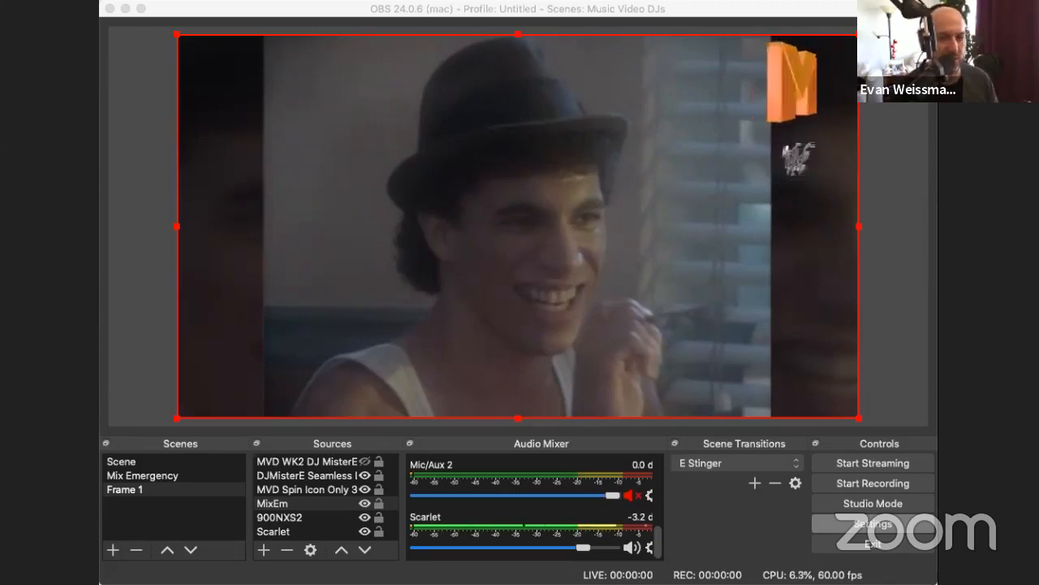
# Step: Try enabling Rescale Output for the stream, review the available resolutions, and turn rescaling off again
pyautogui.click(347, 266)
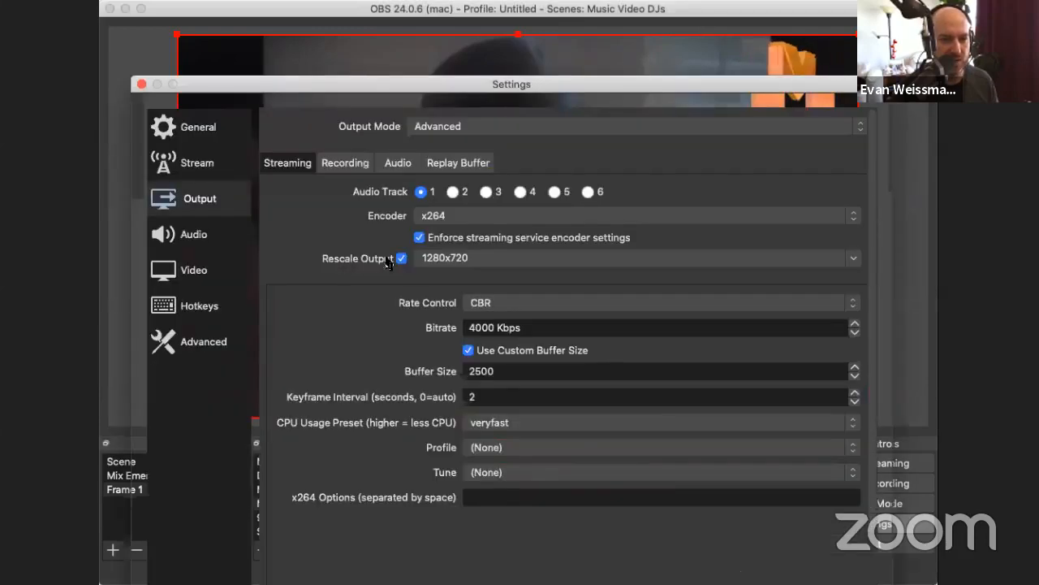
pyautogui.click(852, 258)
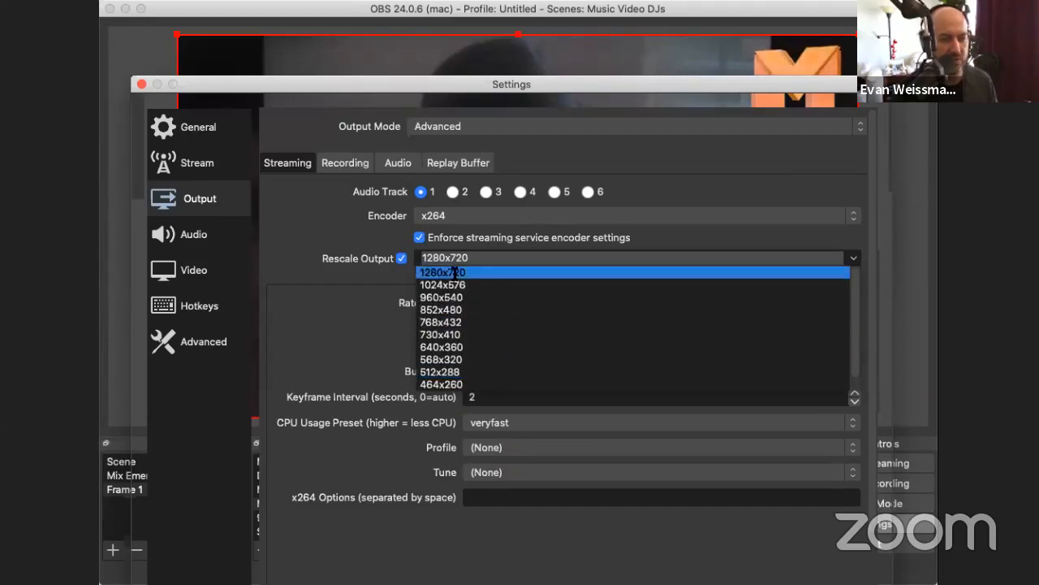
pyautogui.click(361, 250)
pyautogui.click(402, 258)
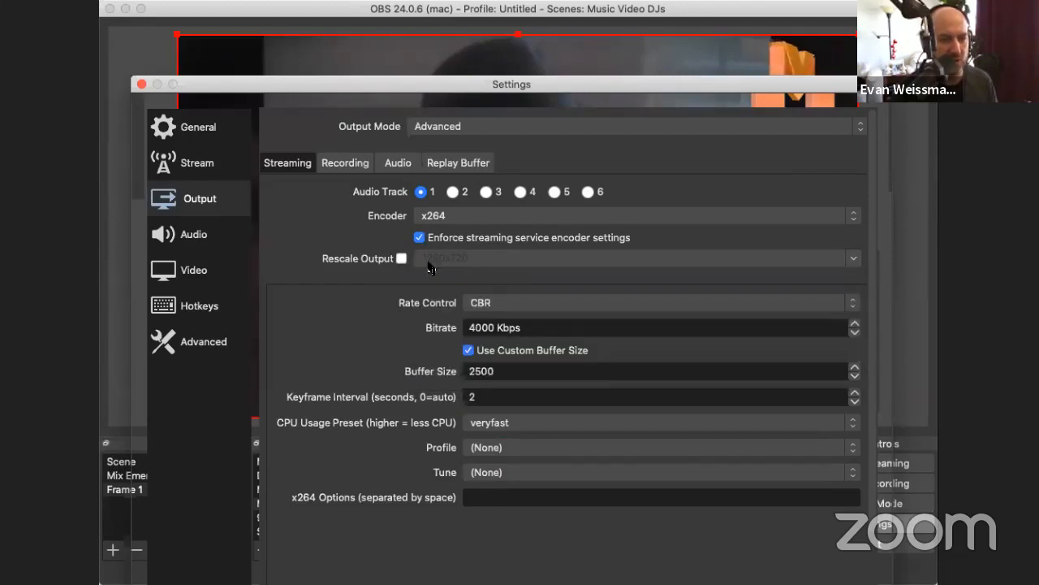
pyautogui.click(401, 258)
pyautogui.click(401, 258)
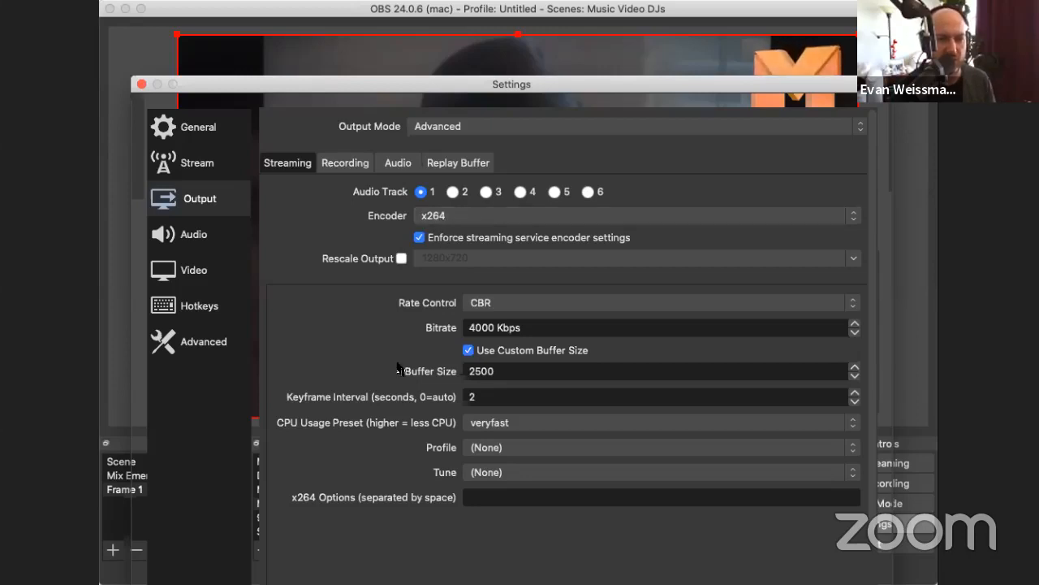
# Step: Try the CRF and VBR rate control modes for the streaming output, and restore CBR
pyautogui.scroll(-1, 381, 361)
pyautogui.click(475, 302)
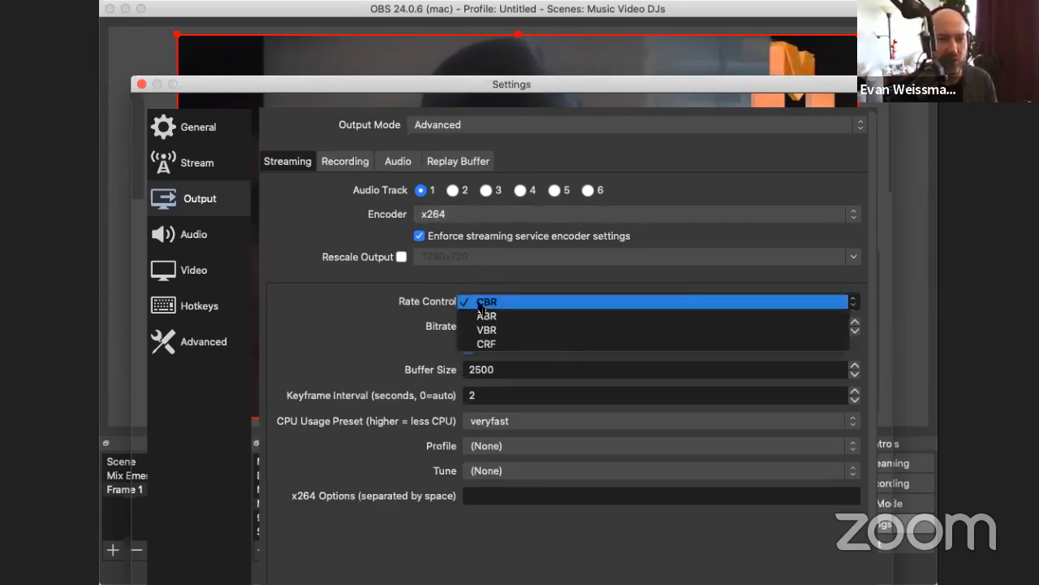
pyautogui.click(508, 344)
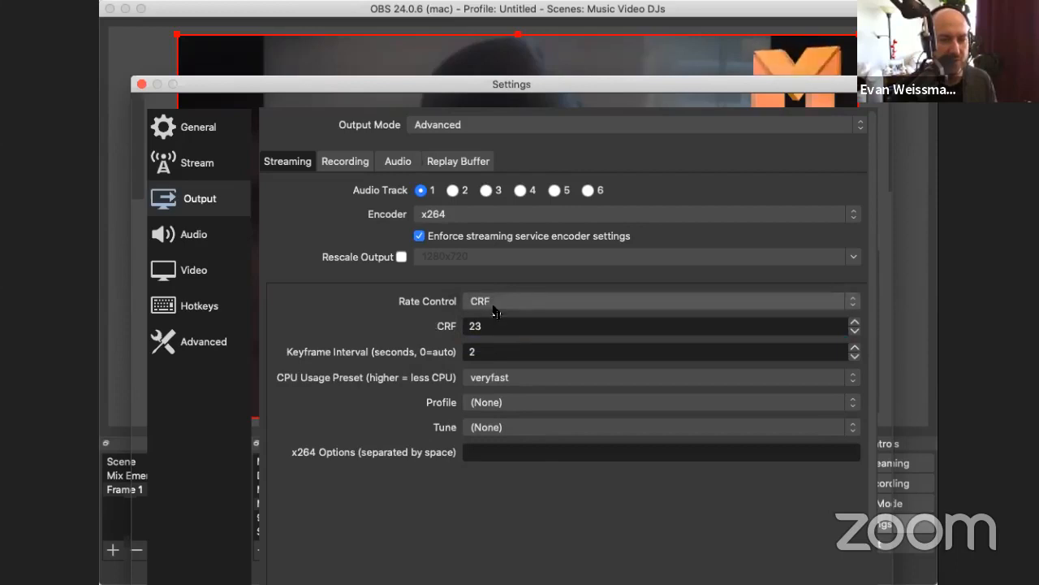
pyautogui.click(492, 302)
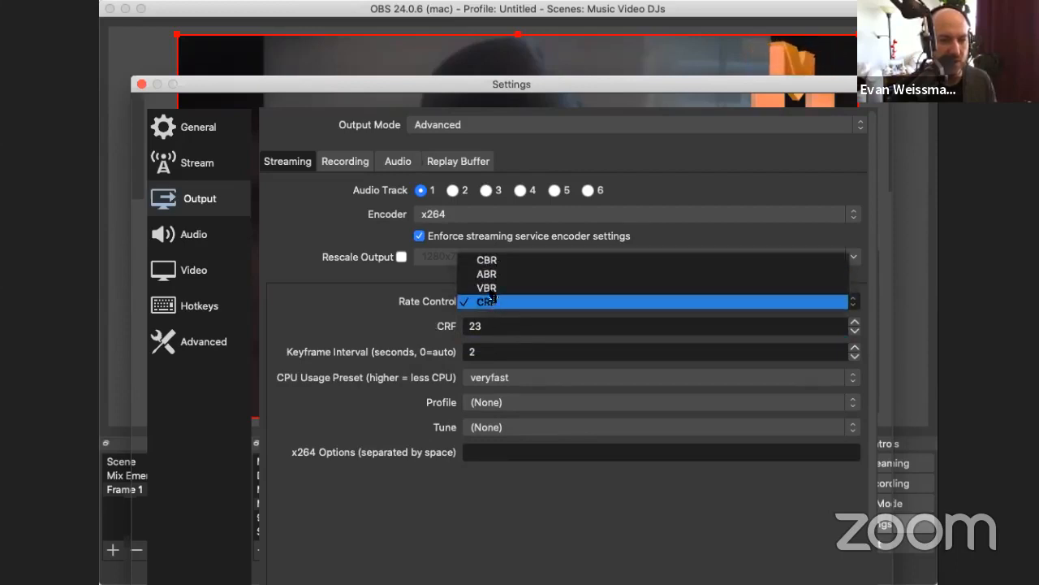
pyautogui.click(495, 288)
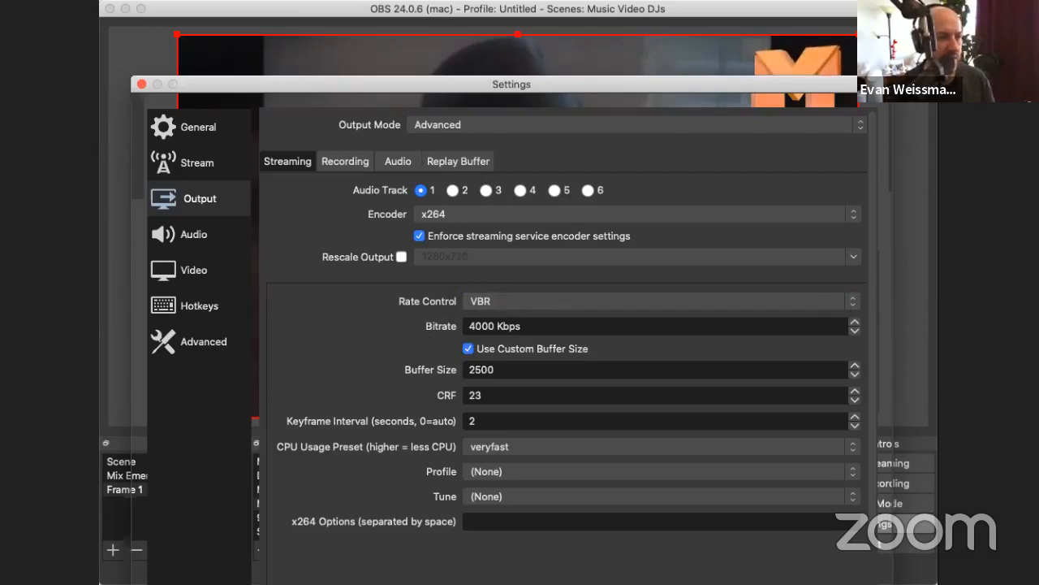
pyautogui.click(489, 311)
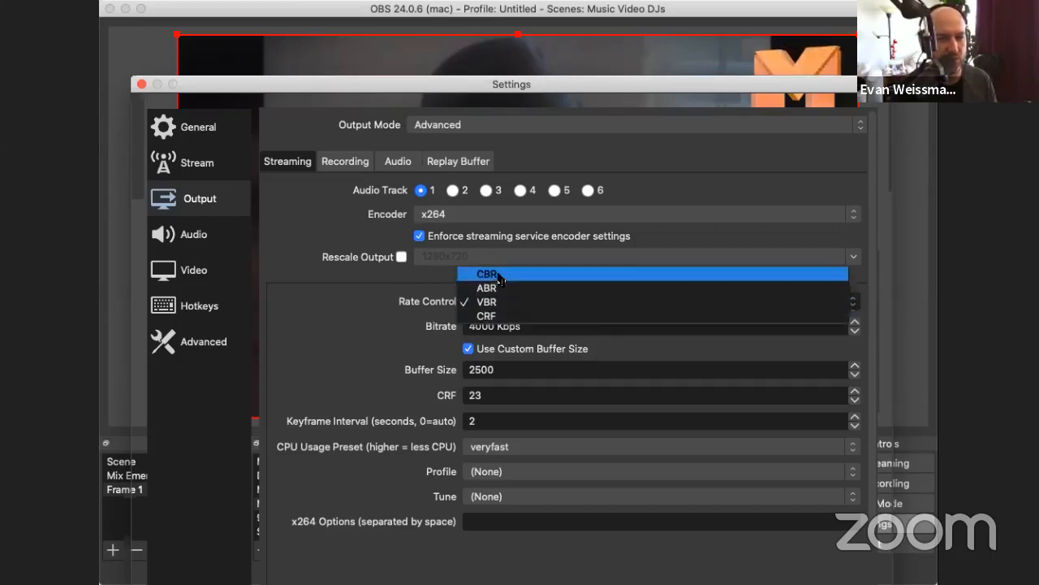
pyautogui.click(500, 276)
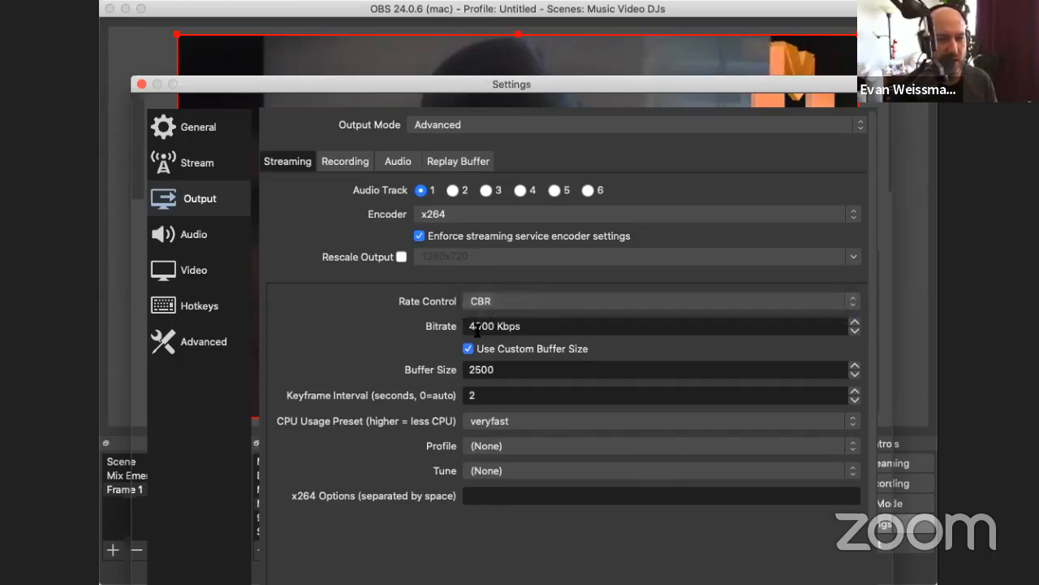
# Step: Try editing the streaming bitrate and restore it to 4000 Kbps
pyautogui.click(484, 326)
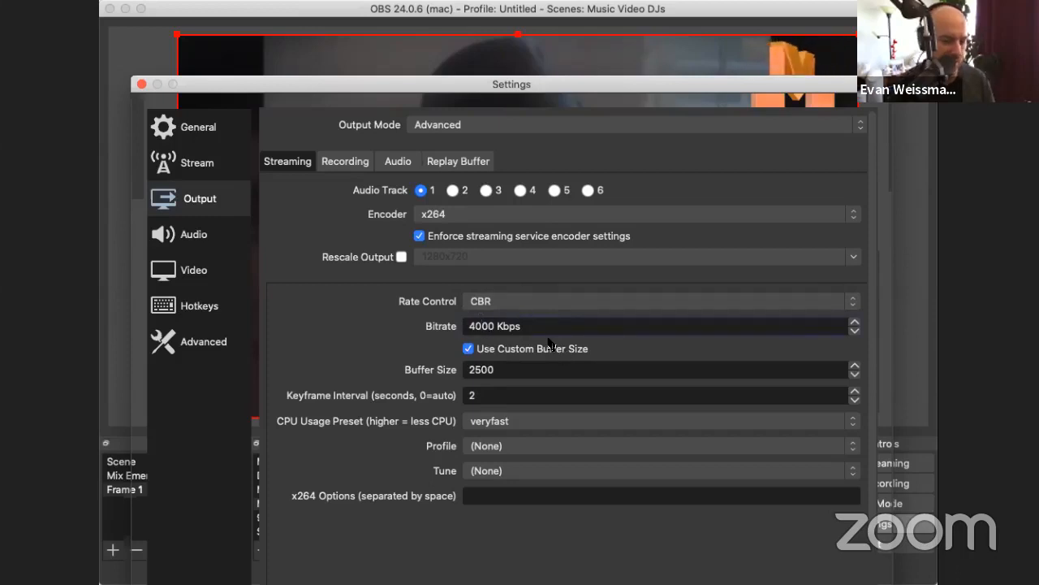
pyautogui.press('BackSpace')
pyautogui.write('5')
pyautogui.press('BackSpace')
pyautogui.write('0')
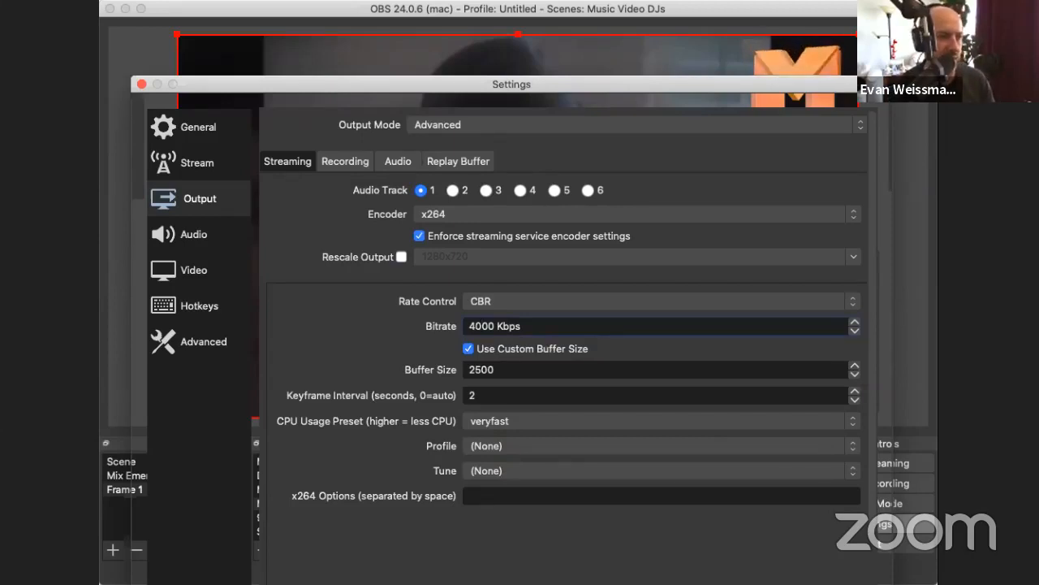
pyautogui.press('Return')
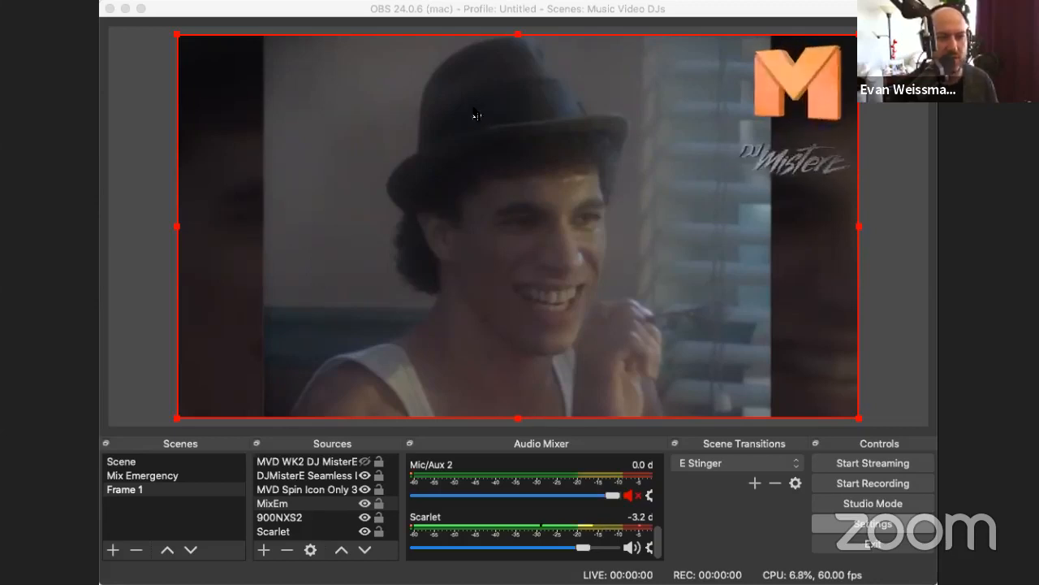
# Step: Return to the streaming output settings and enable Use Custom Buffer Size
pyautogui.click(202, 8)
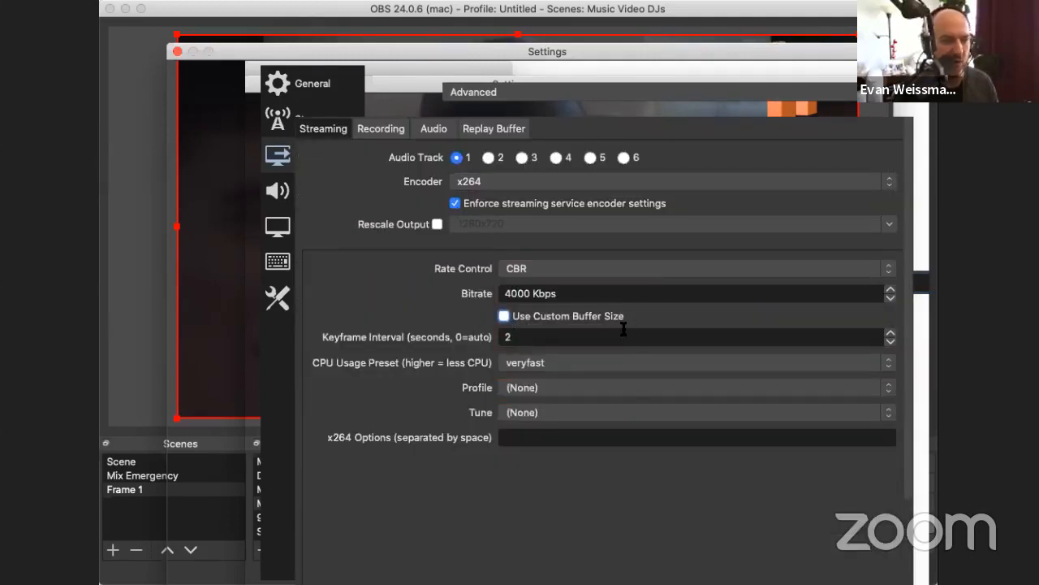
pyautogui.click(503, 315)
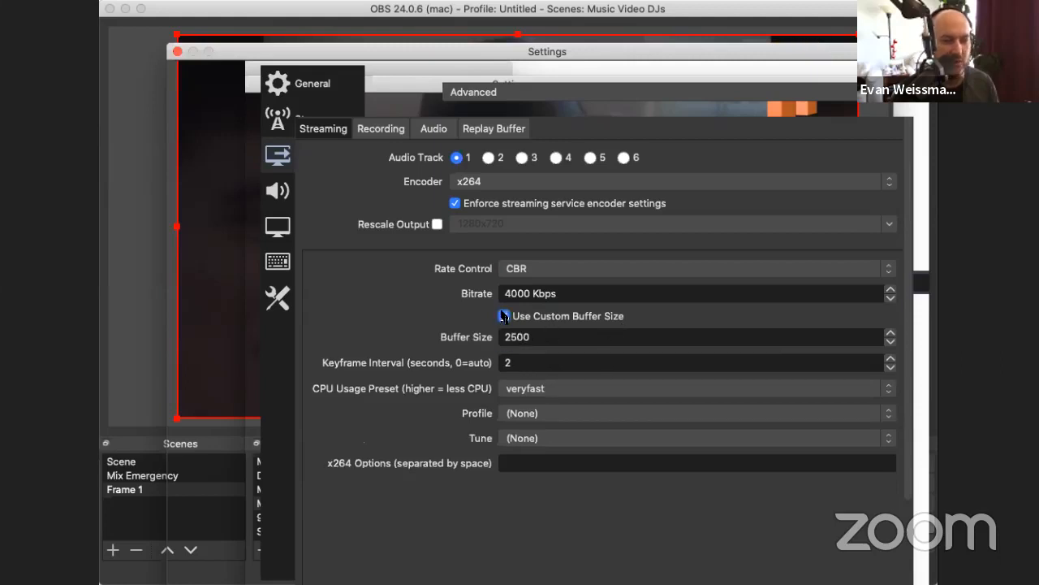
# Step: Try streaming keyframe intervals of 0, 6, 4 and 3 seconds, and restore the interval to 2 seconds
pyautogui.click(527, 359)
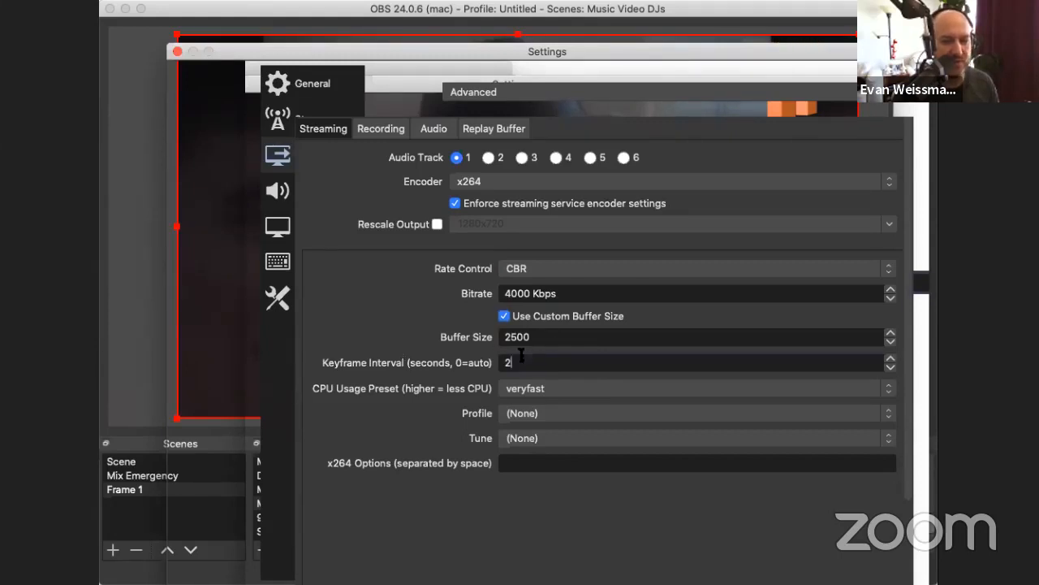
pyautogui.press('BackSpace')
pyautogui.write('0')
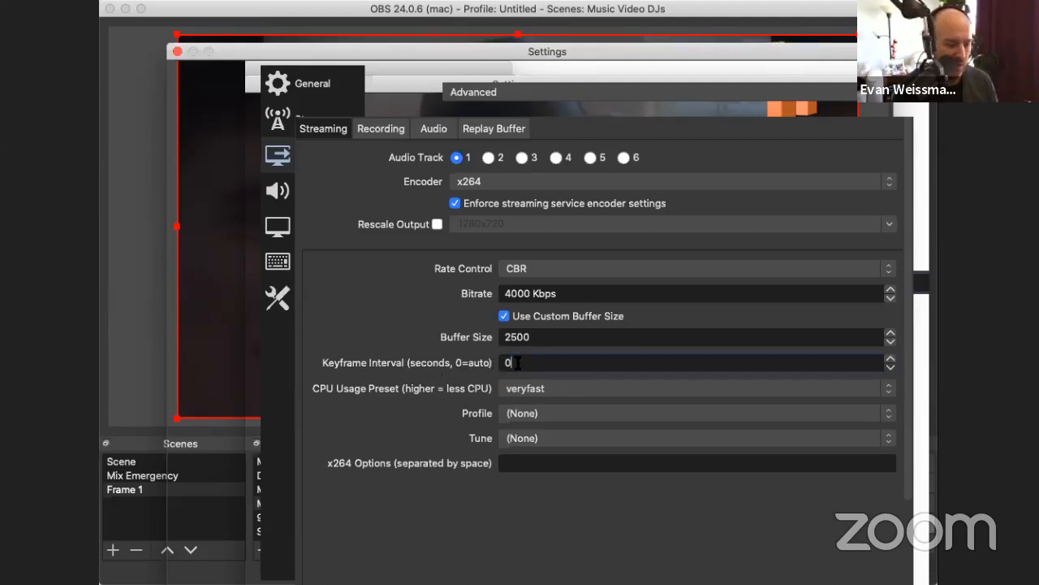
pyautogui.press('BackSpace')
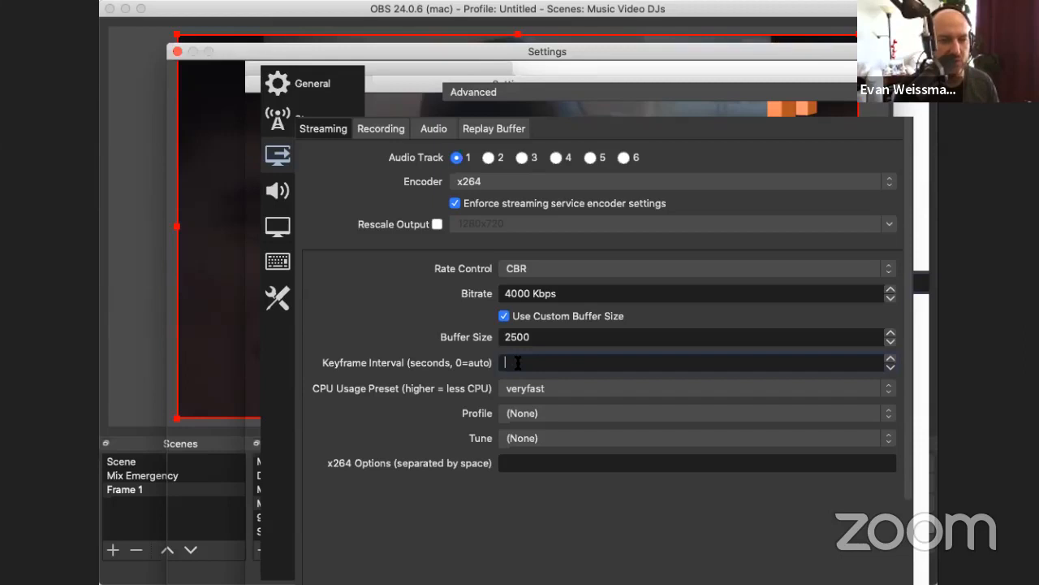
pyautogui.write('4')
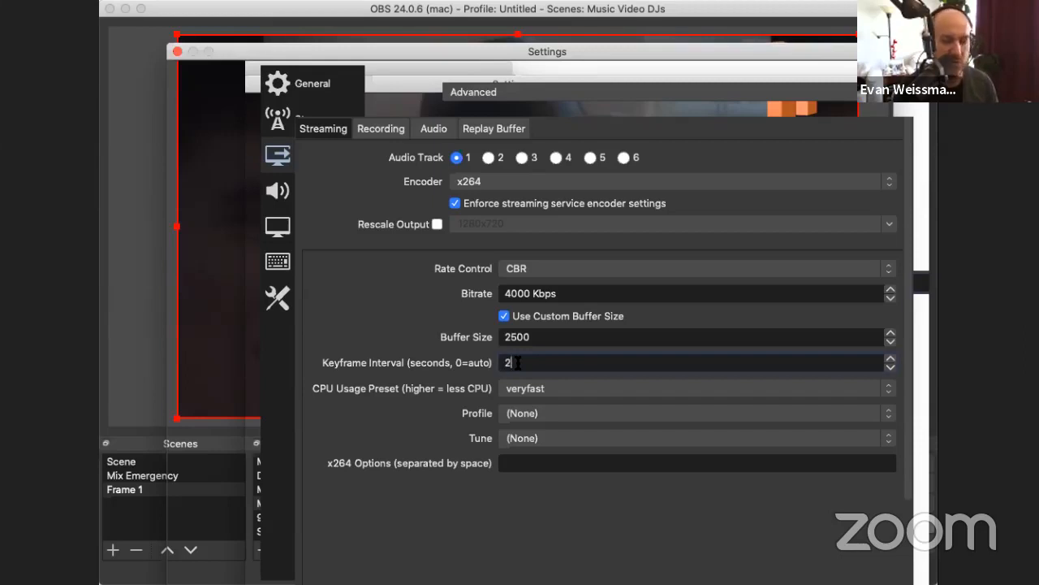
pyautogui.press('BackSpace')
pyautogui.write('5')
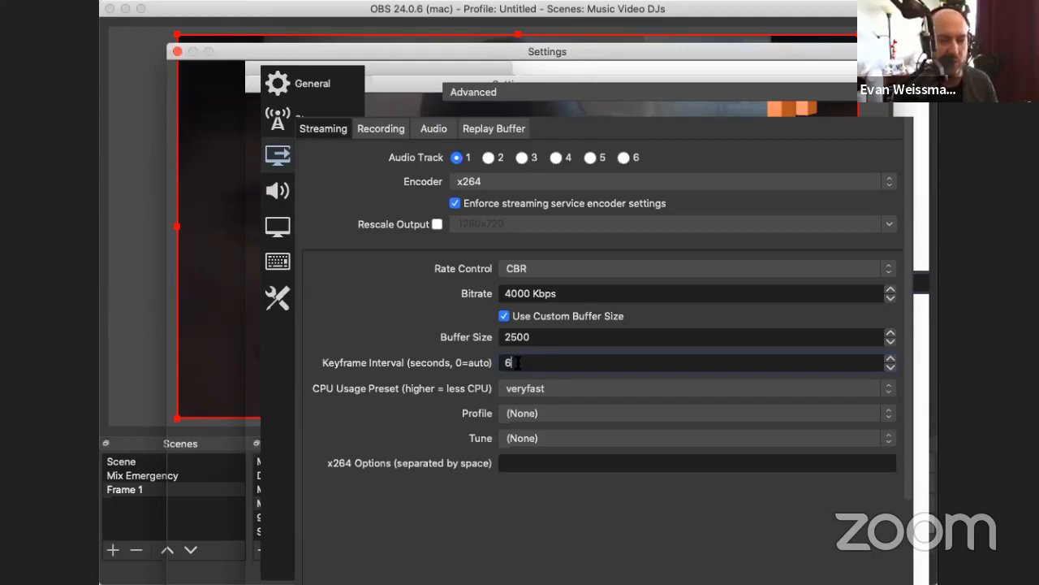
pyautogui.press('BackSpace')
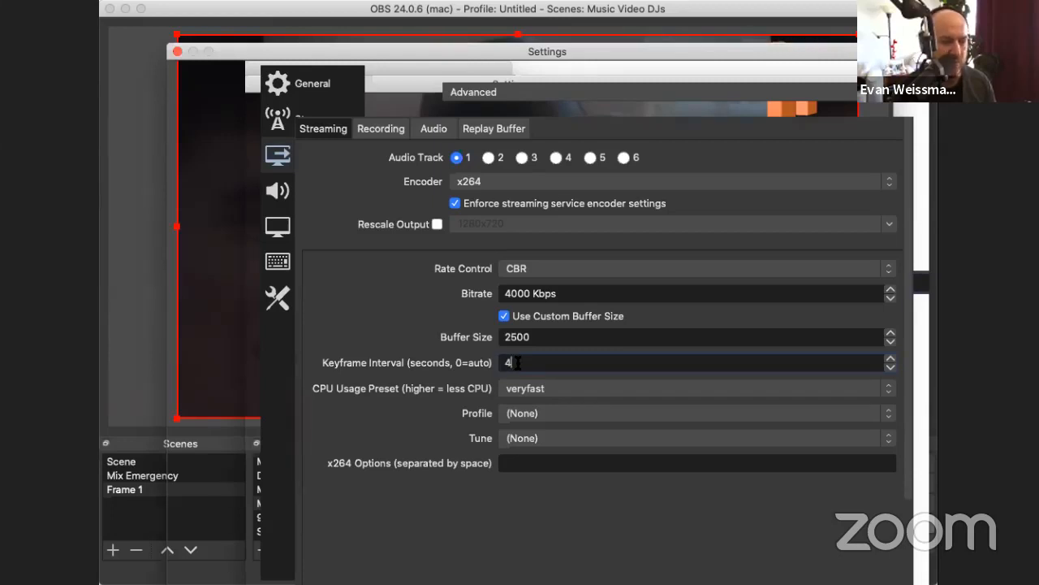
pyautogui.press('BackSpace')
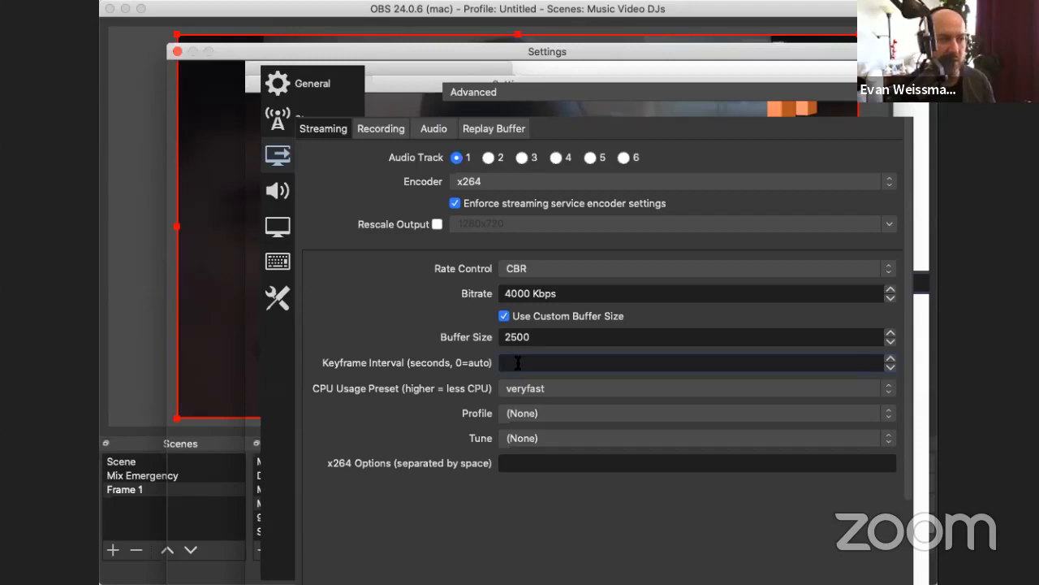
pyautogui.write('2')
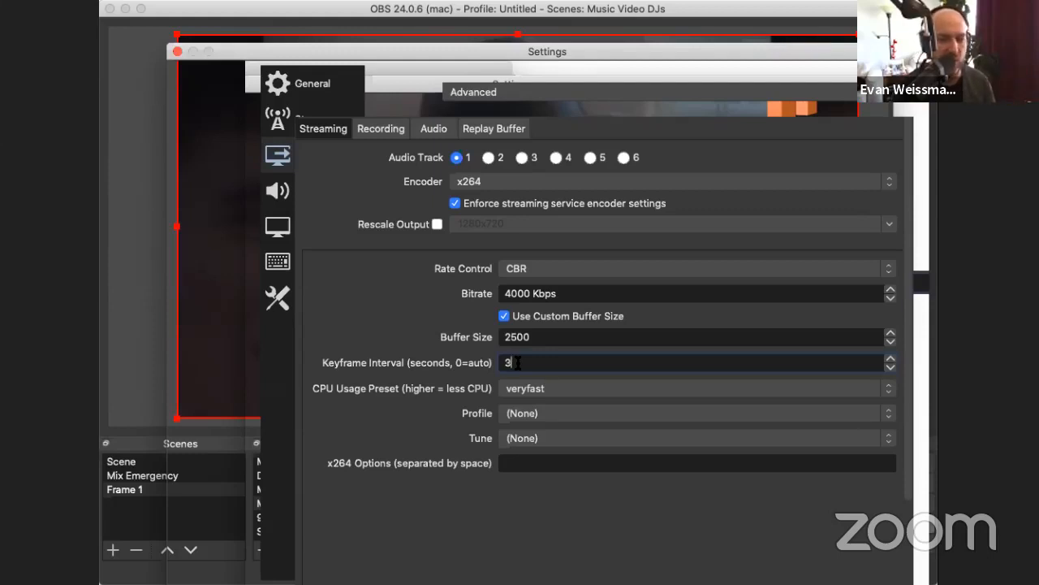
pyautogui.press('BackSpace')
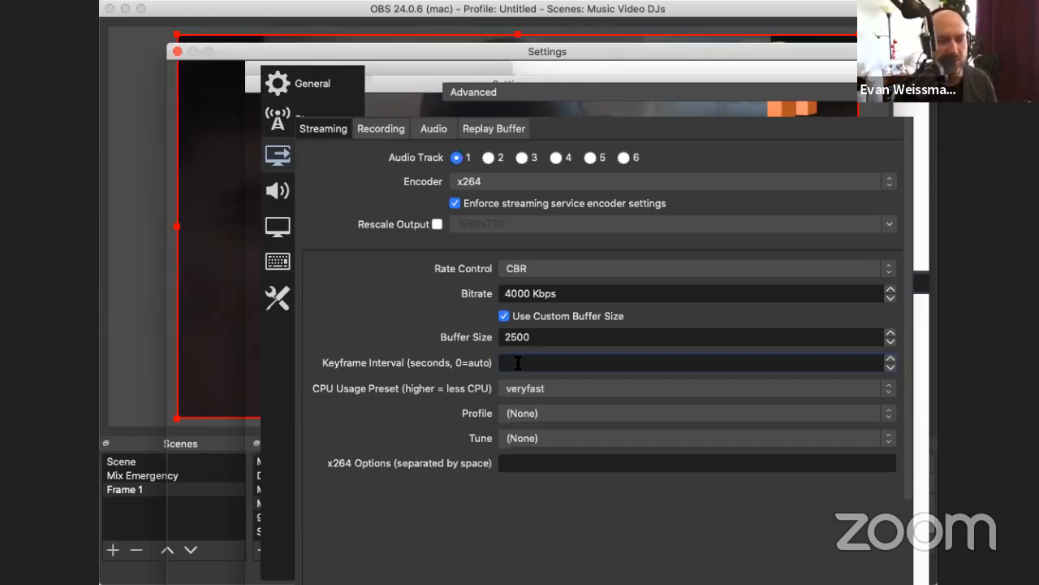
pyautogui.write('2')
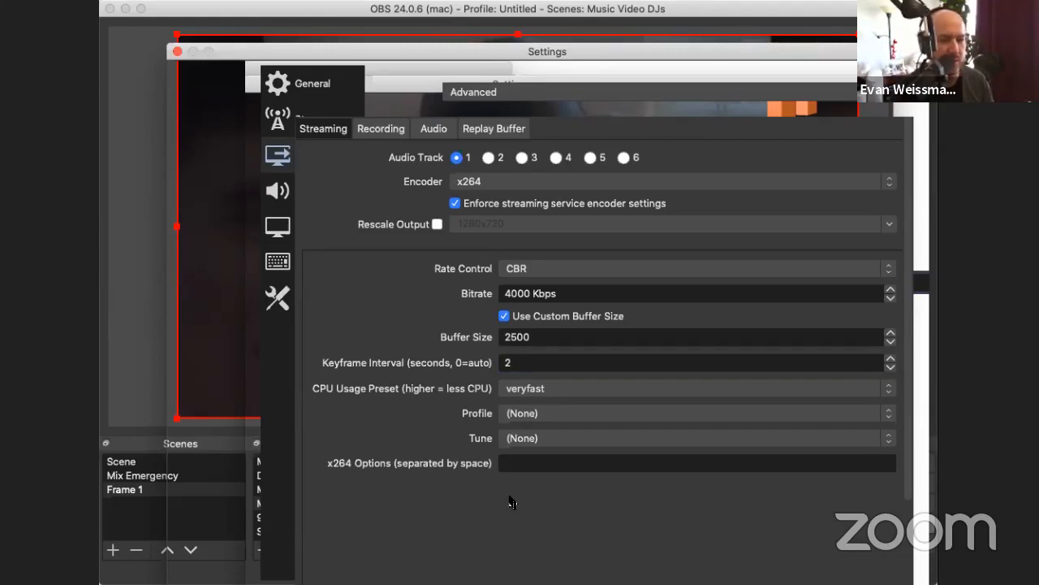
# Step: Review the streaming CPU usage presets, try faster, and restore veryfast
pyautogui.click(563, 389)
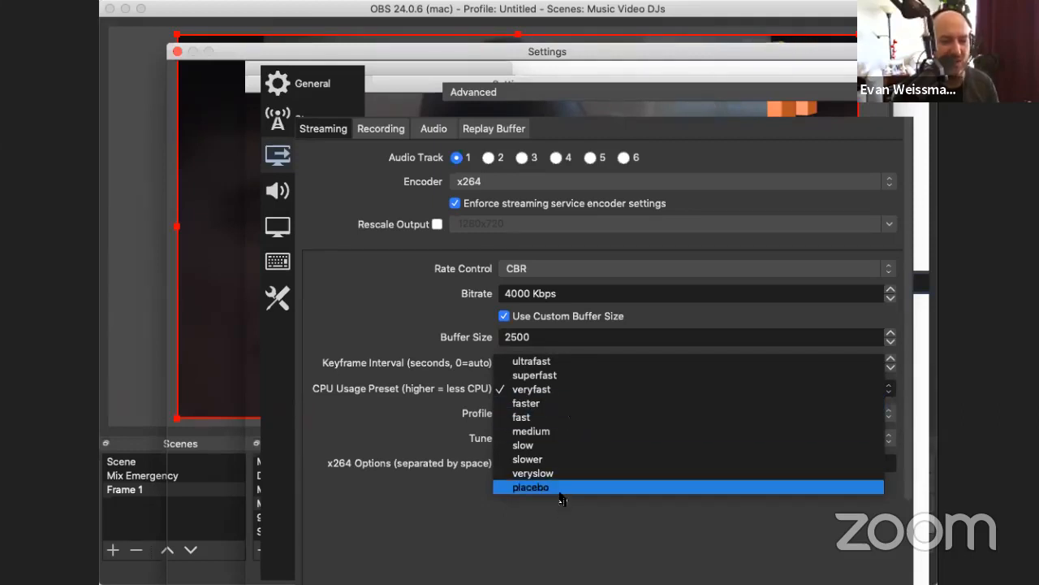
pyautogui.click(563, 390)
pyautogui.click(546, 390)
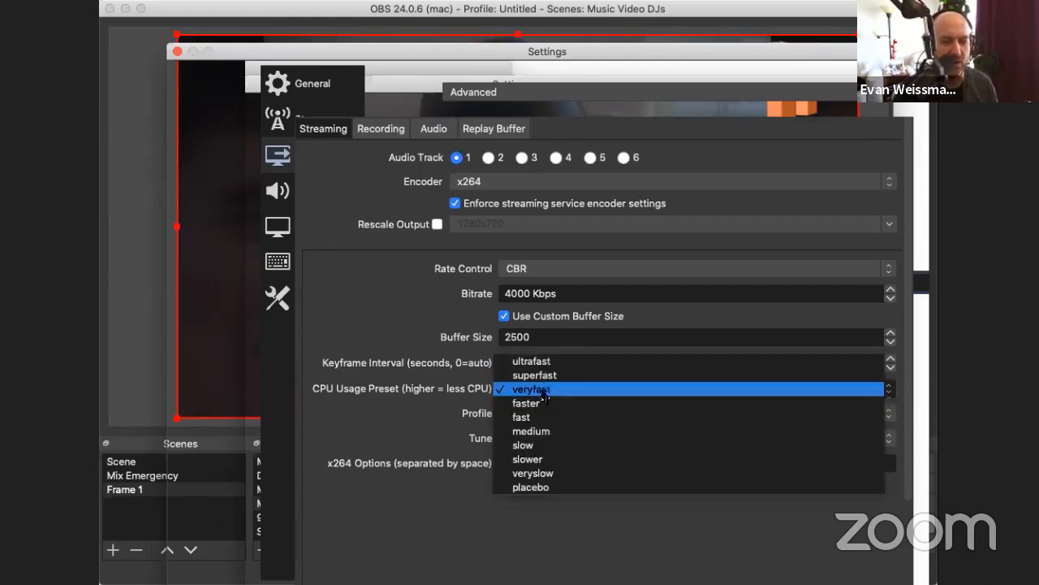
pyautogui.click(539, 403)
pyautogui.click(543, 394)
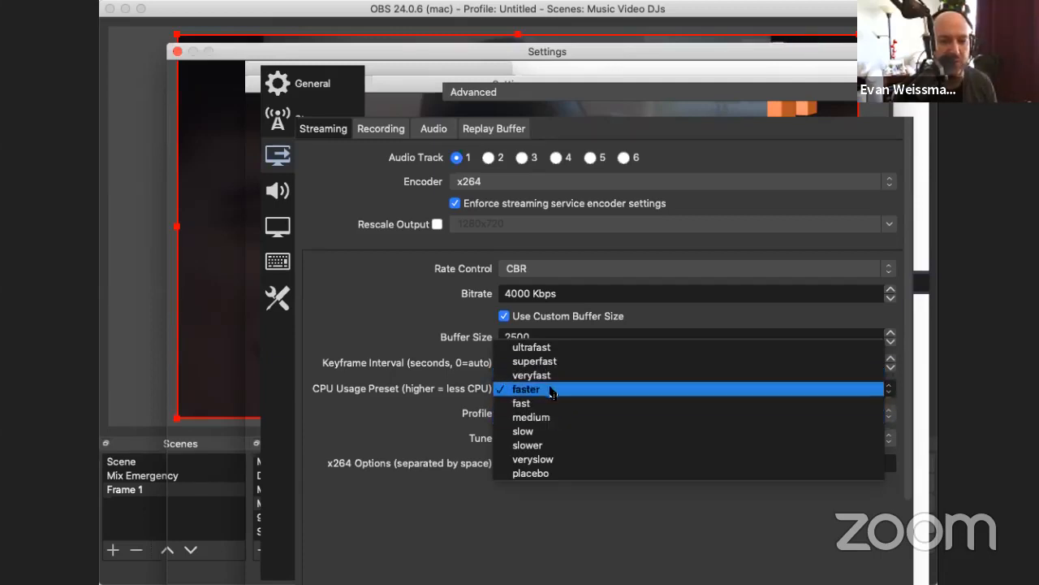
pyautogui.click(543, 375)
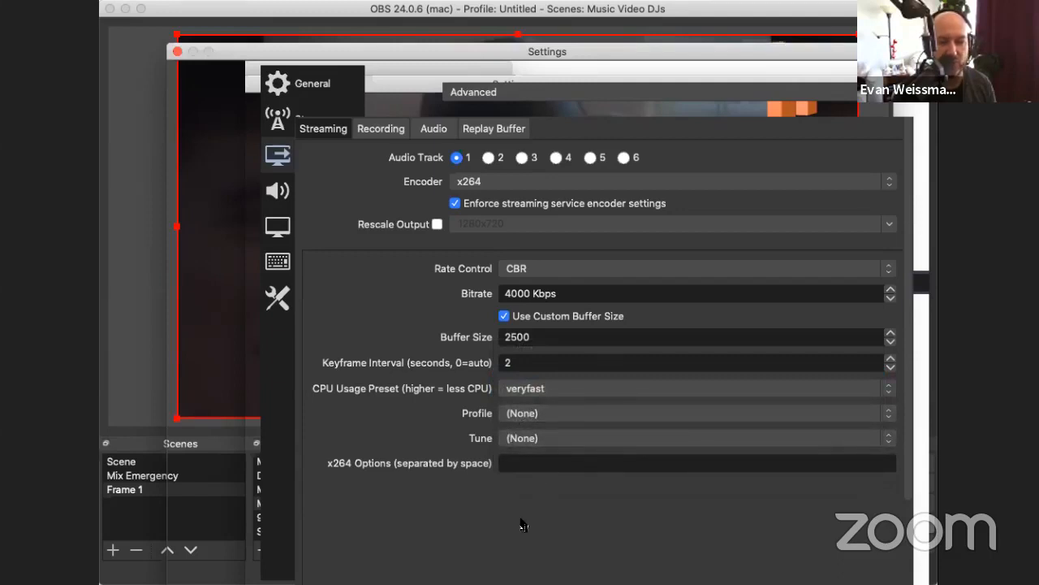
# Step: Review the recording output settings, checking the Type and Recording Format options while keeping Standard and mp4
pyautogui.click(388, 132)
pyautogui.click(553, 158)
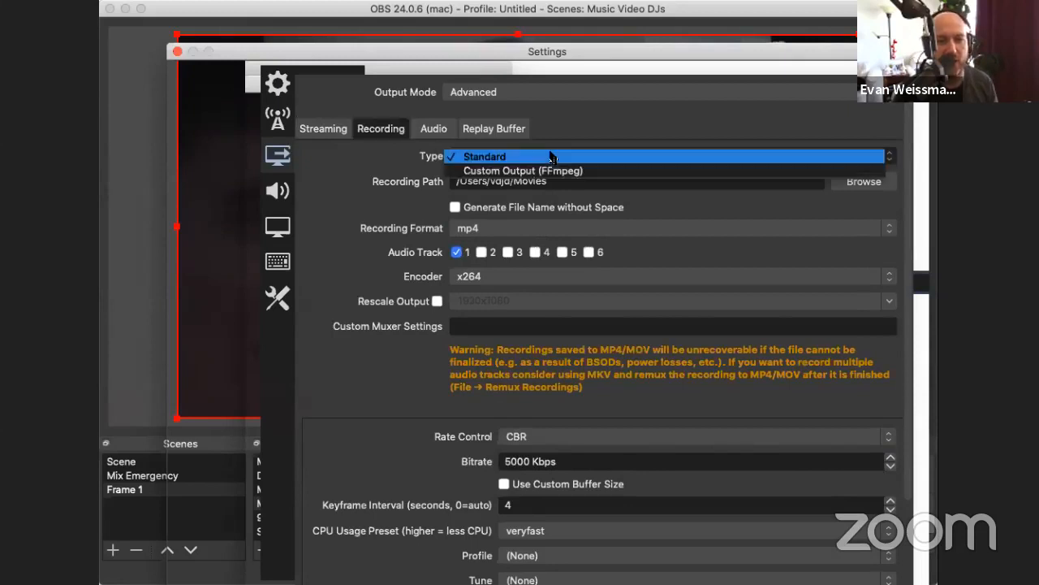
pyautogui.click(609, 135)
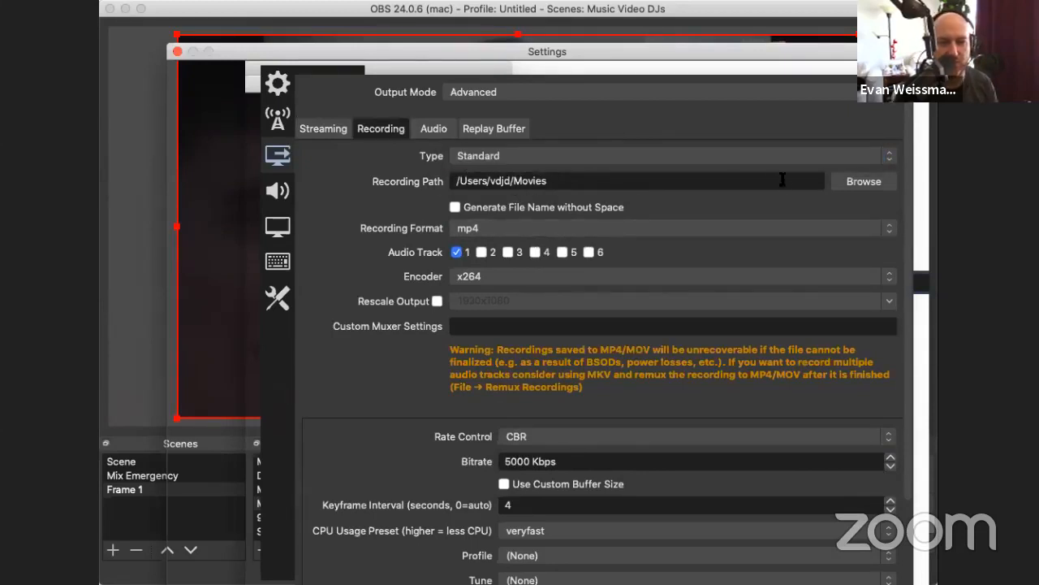
pyautogui.click(516, 230)
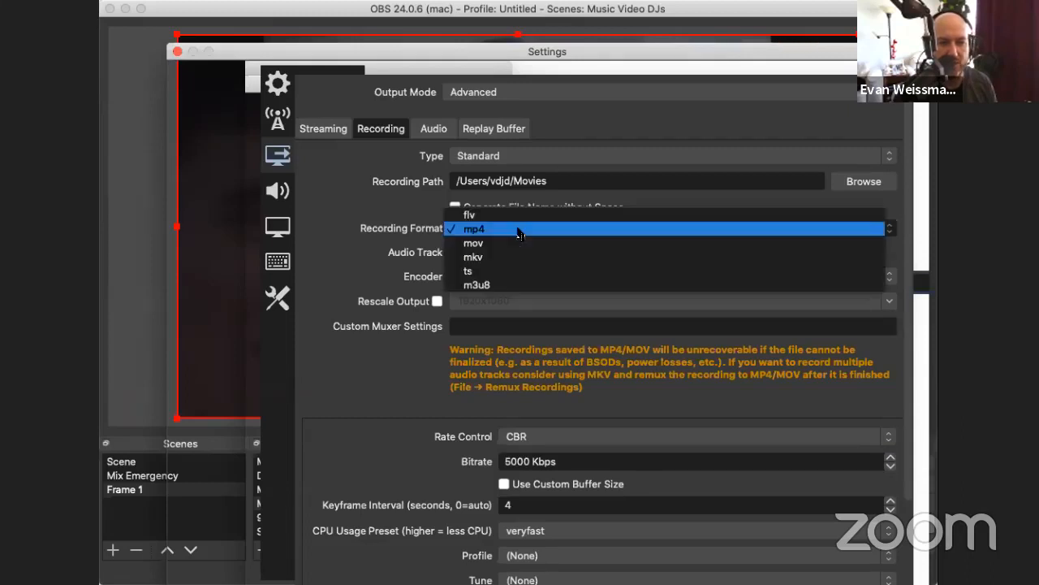
pyautogui.click(511, 229)
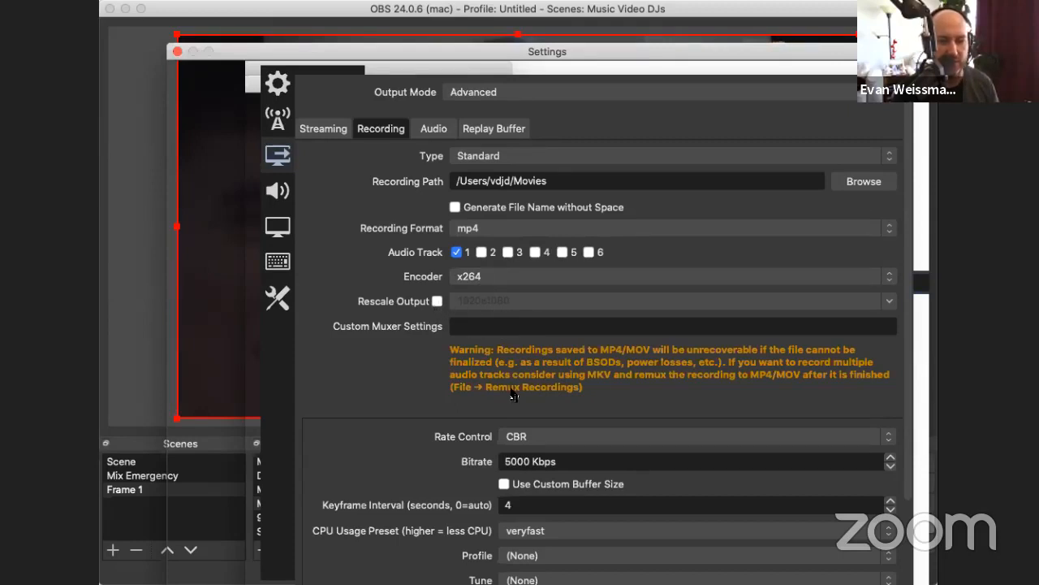
pyautogui.scroll(-1, 585, 448)
pyautogui.scroll(-1, 550, 453)
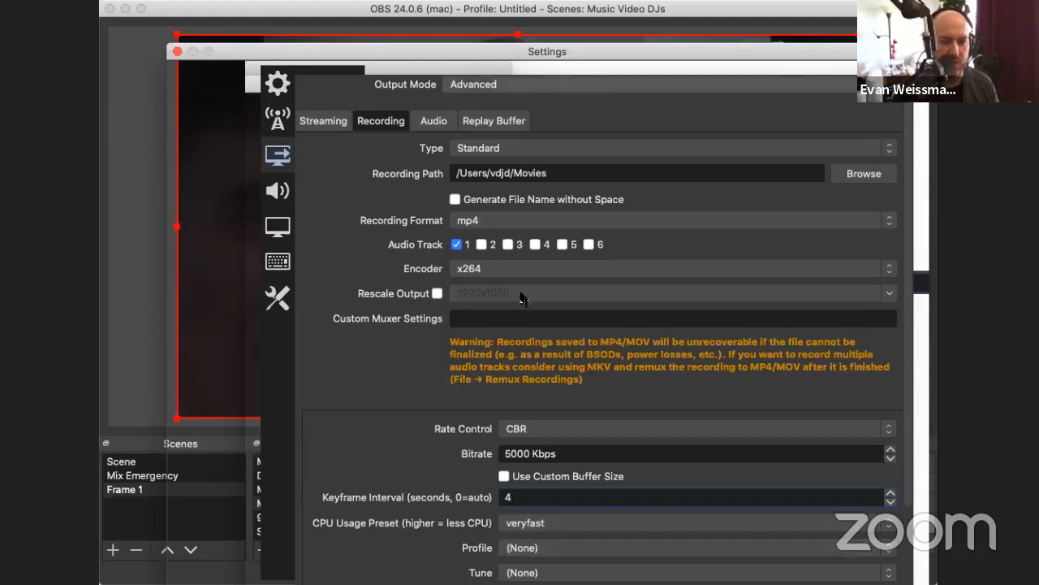
# Step: Examine the output audio track bitrates and name fields and the Replay Buffer option, and return to the streaming output settings
pyautogui.click(443, 123)
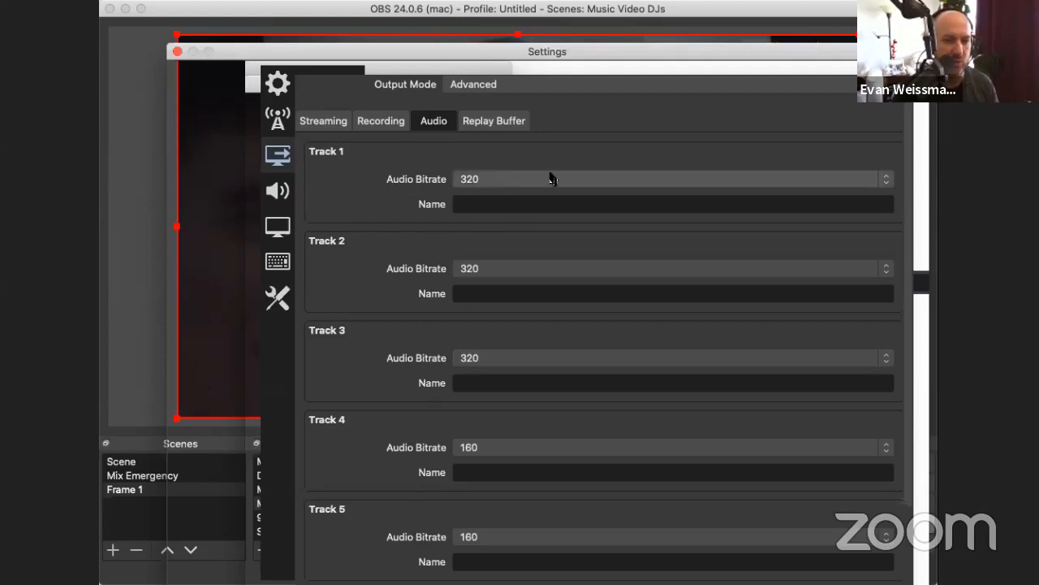
pyautogui.click(517, 209)
pyautogui.click(484, 297)
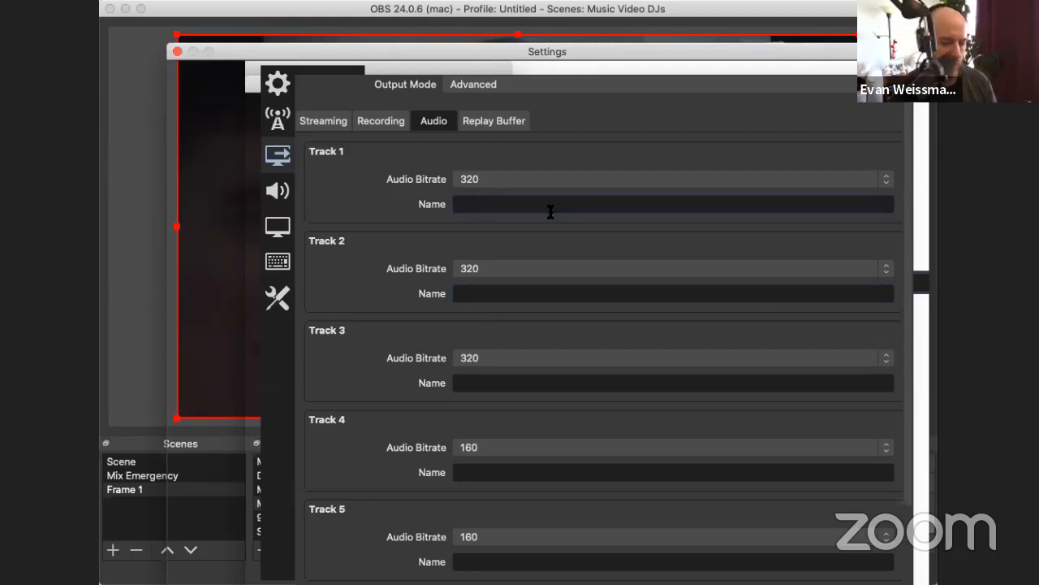
pyautogui.write('Fo')
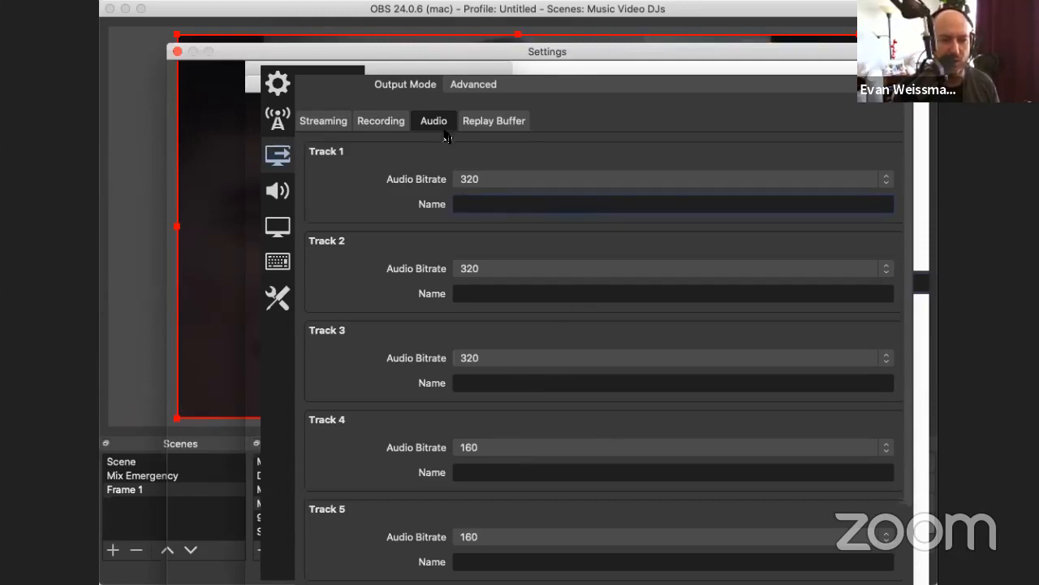
pyautogui.click(491, 121)
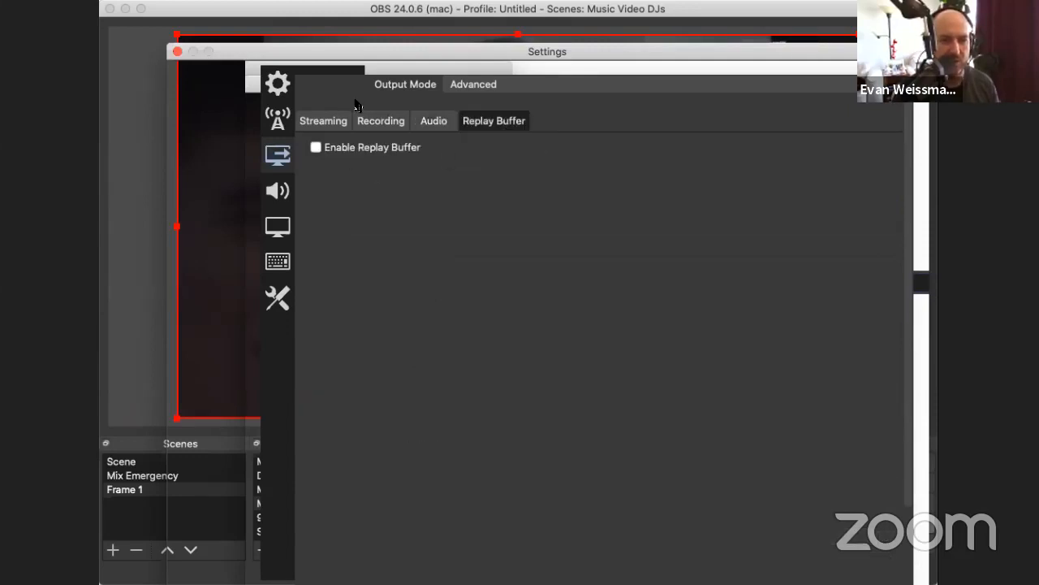
pyautogui.click(319, 120)
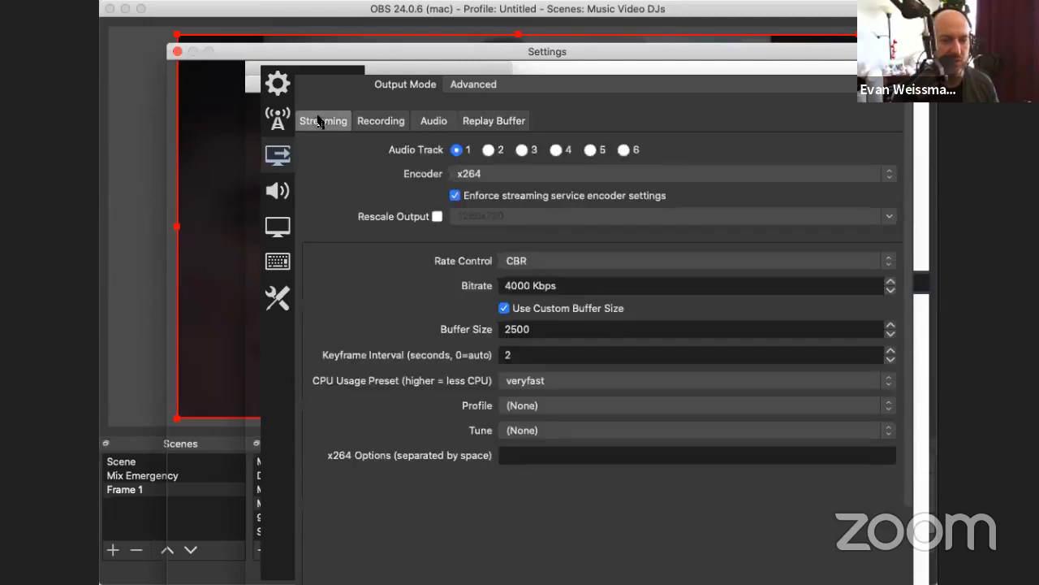
# Step: Review the audio device choices for Mic/Auxiliary Audio and Mic/Auxiliary Audio 2, keep both selections, and close the settings
pyautogui.click(254, 192)
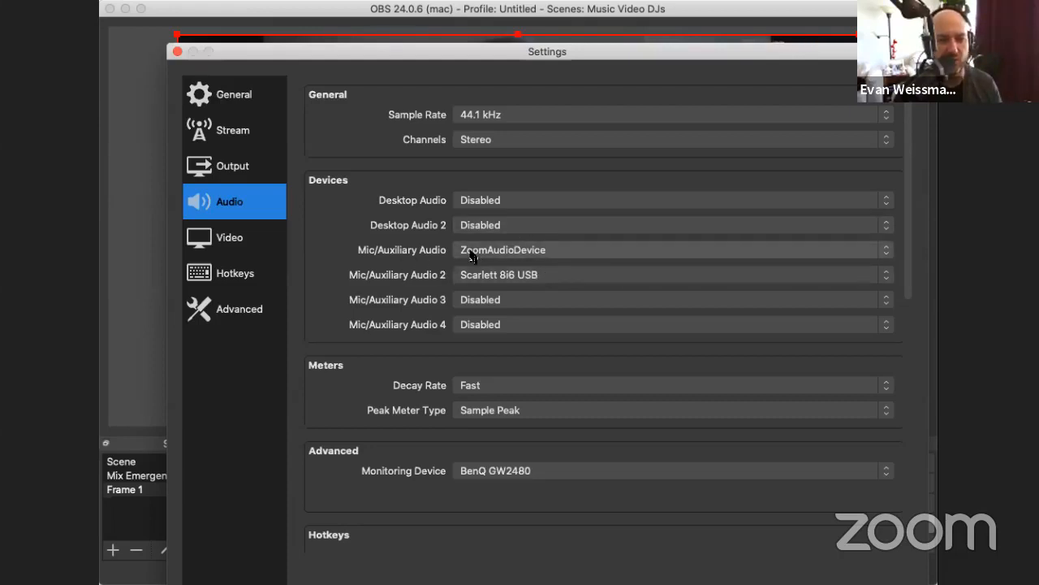
pyautogui.click(511, 250)
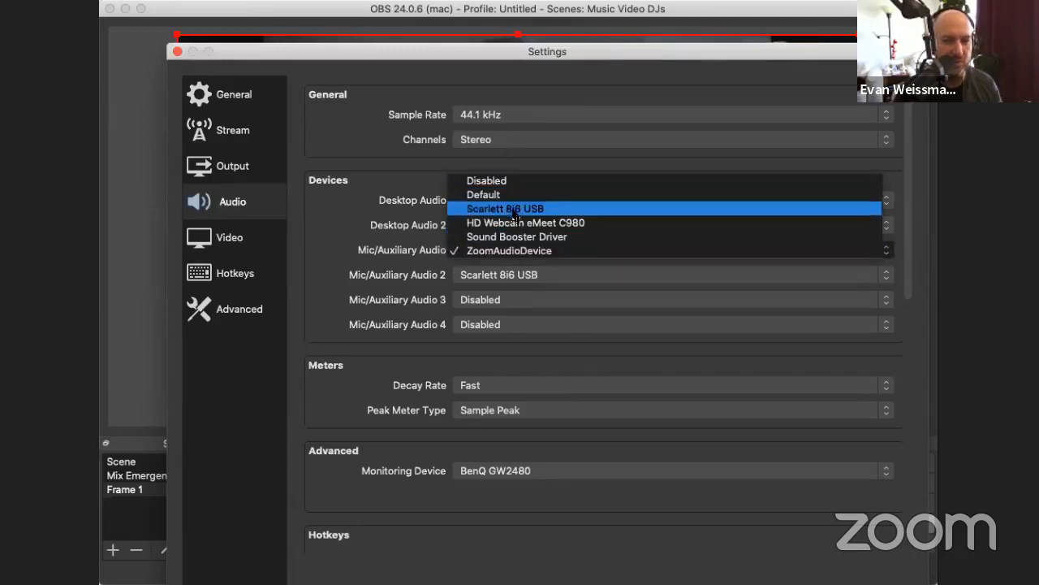
pyautogui.click(498, 251)
pyautogui.click(485, 276)
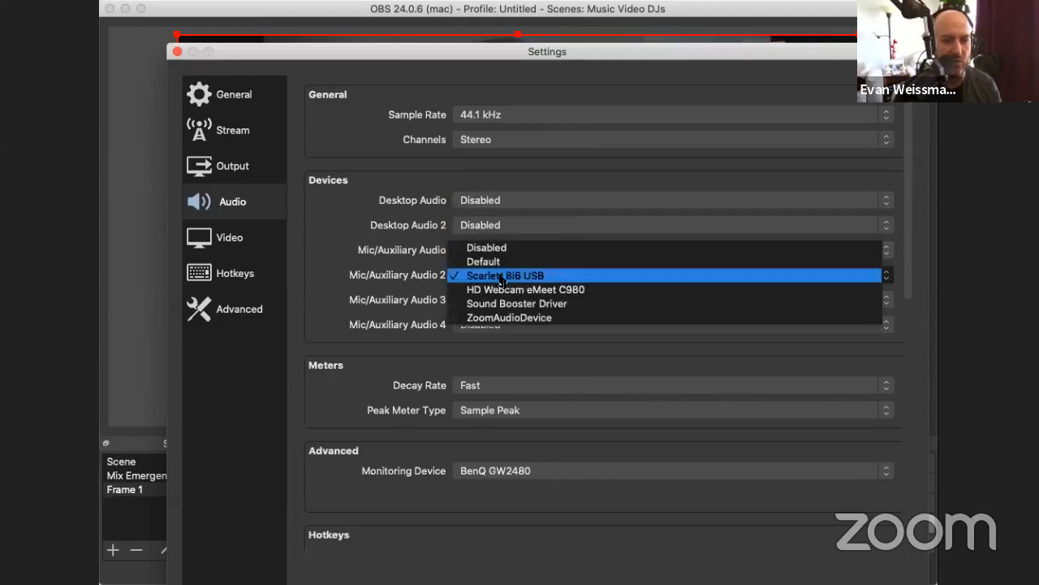
pyautogui.click(491, 277)
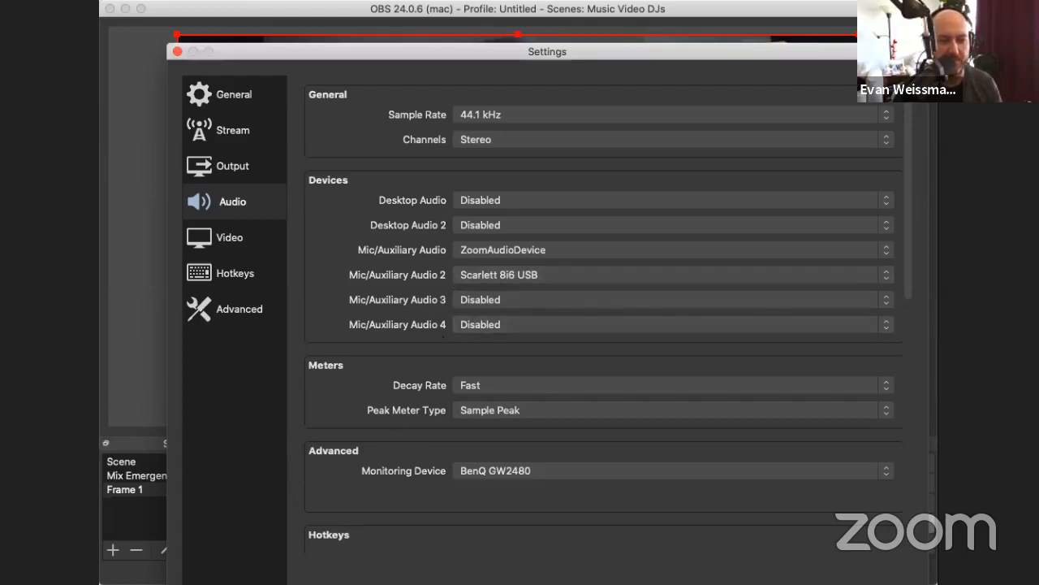
pyautogui.press('Escape')
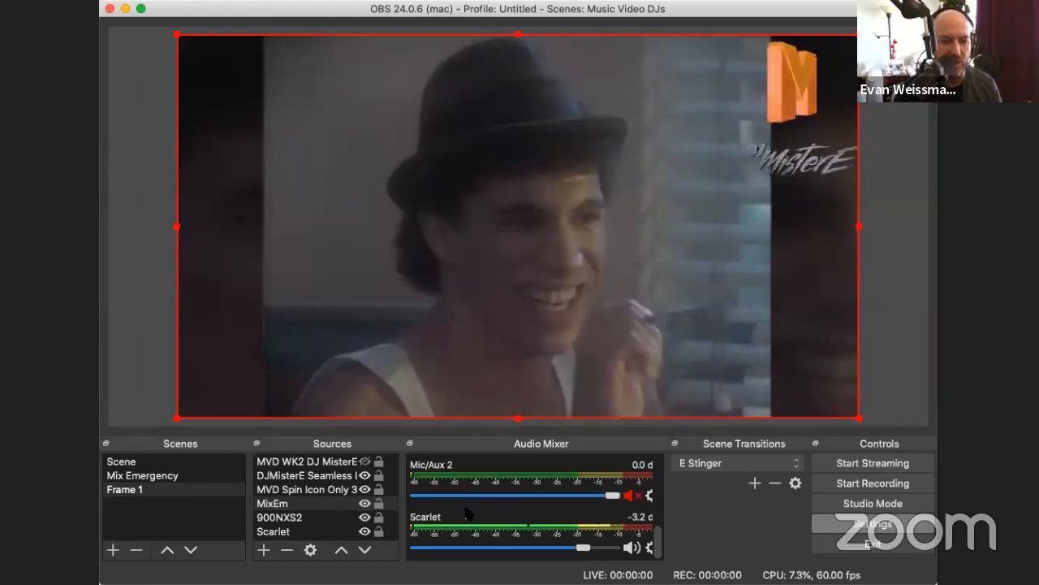
# Step: Find the Scarlet source in the audio mixer and raise its volume to -2.7 dB
pyautogui.scroll(3, 469, 512)
pyautogui.scroll(3, 469, 512)
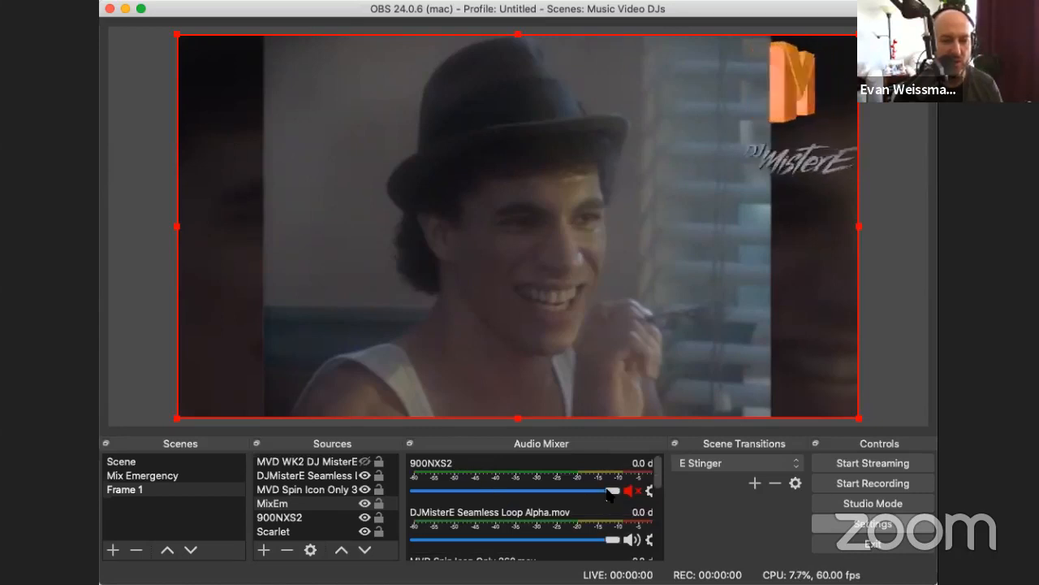
pyautogui.scroll(-6, 617, 504)
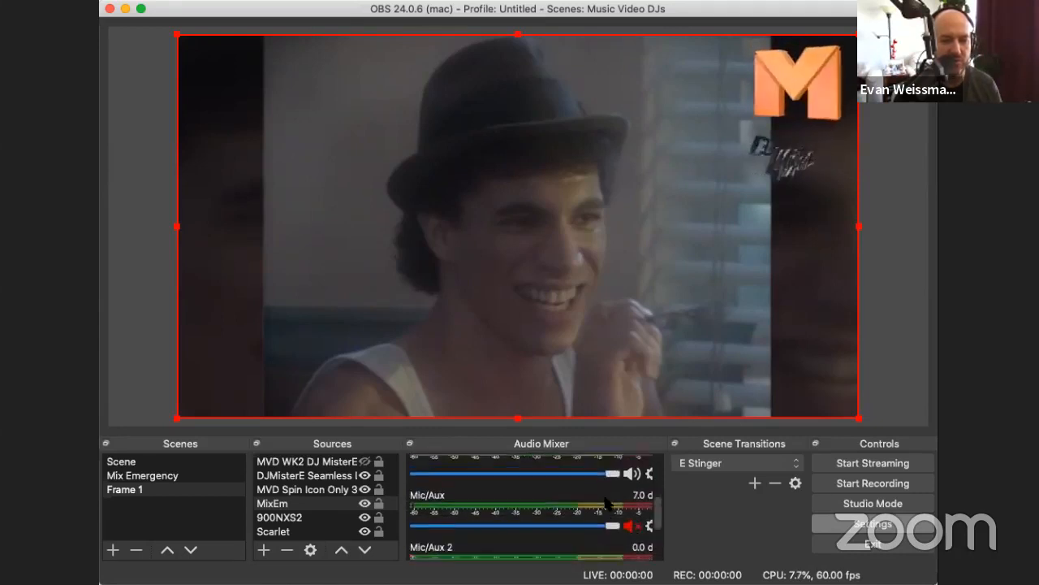
pyautogui.scroll(-3, 595, 548)
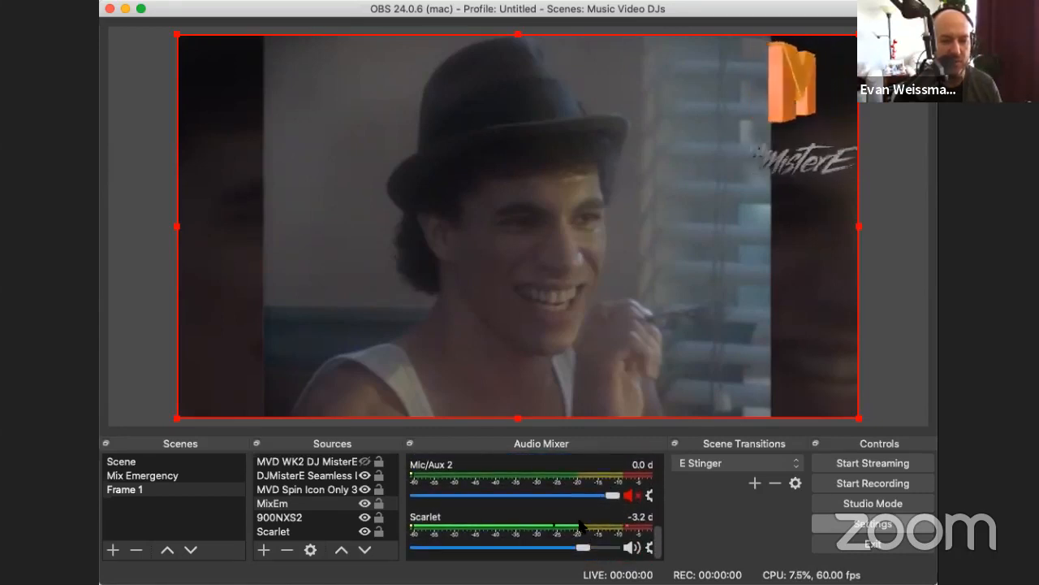
pyautogui.moveTo(585, 547)
pyautogui.mouseDown()
pyautogui.moveTo(427, 559)
pyautogui.moveTo(590, 554)
pyautogui.mouseUp()
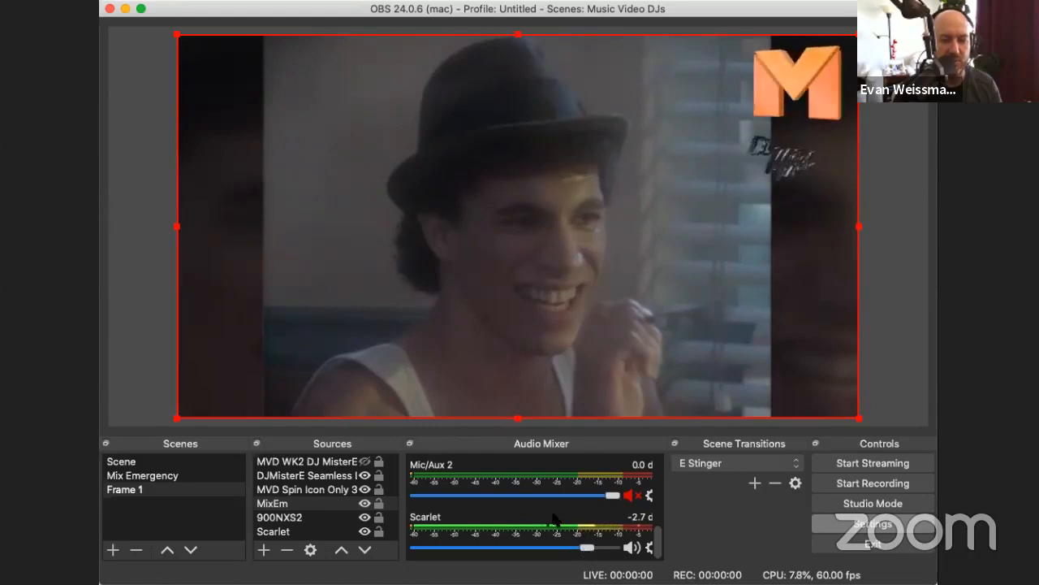
# Step: Examine the levels and mute states of all sources in the audio mixer, from 900NXS2 through Scarlet
pyautogui.scroll(2, 555, 520)
pyautogui.scroll(5, 554, 520)
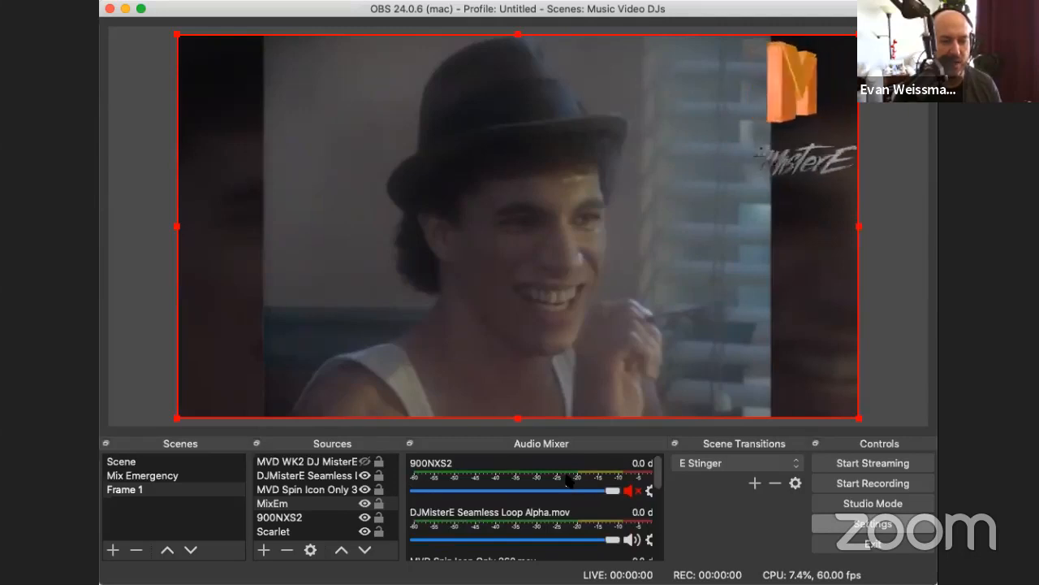
pyautogui.scroll(-3, 503, 497)
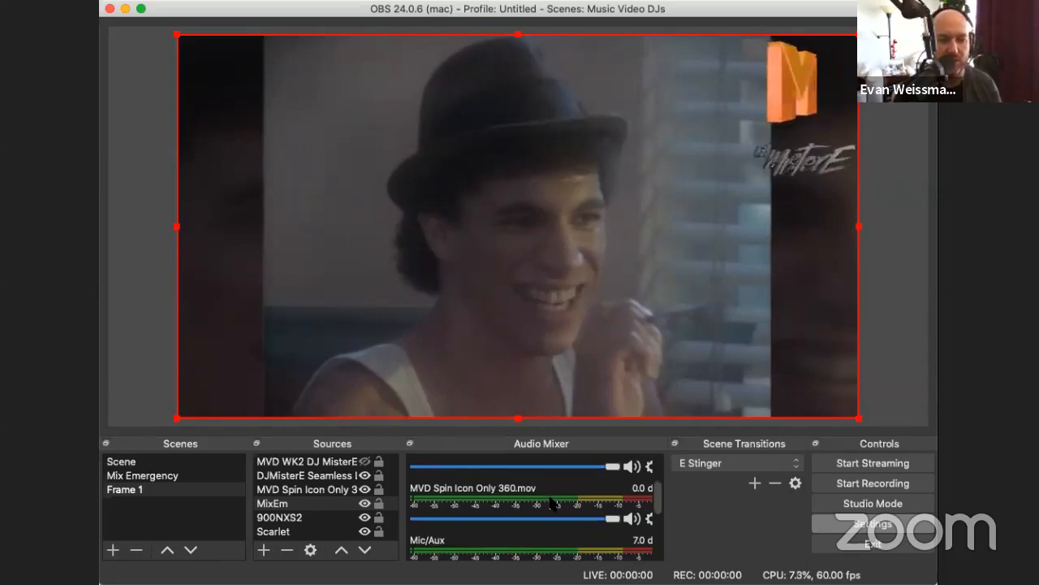
pyautogui.scroll(3, 551, 503)
pyautogui.scroll(-6, 551, 503)
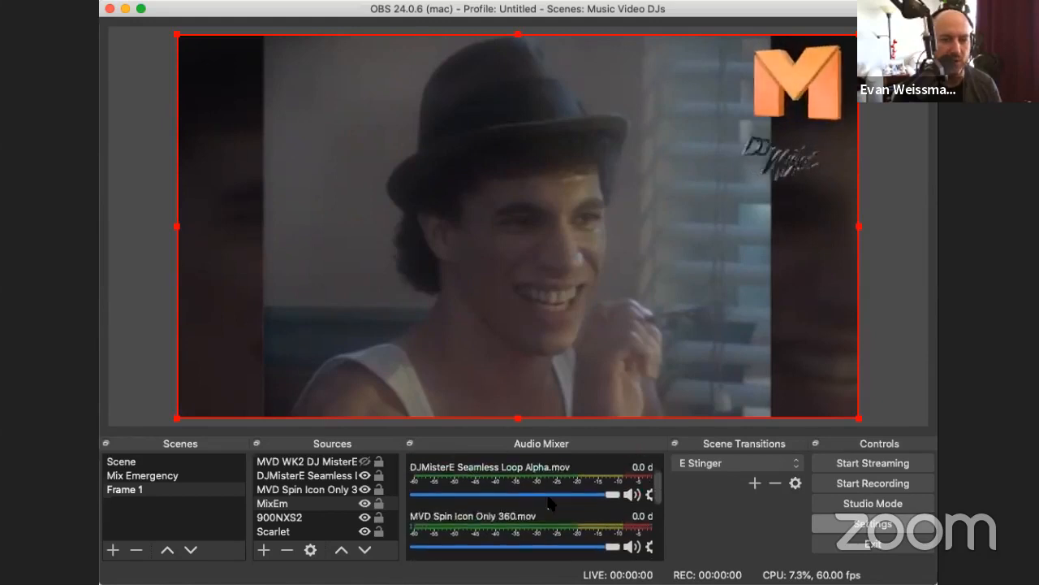
pyautogui.scroll(-3, 476, 550)
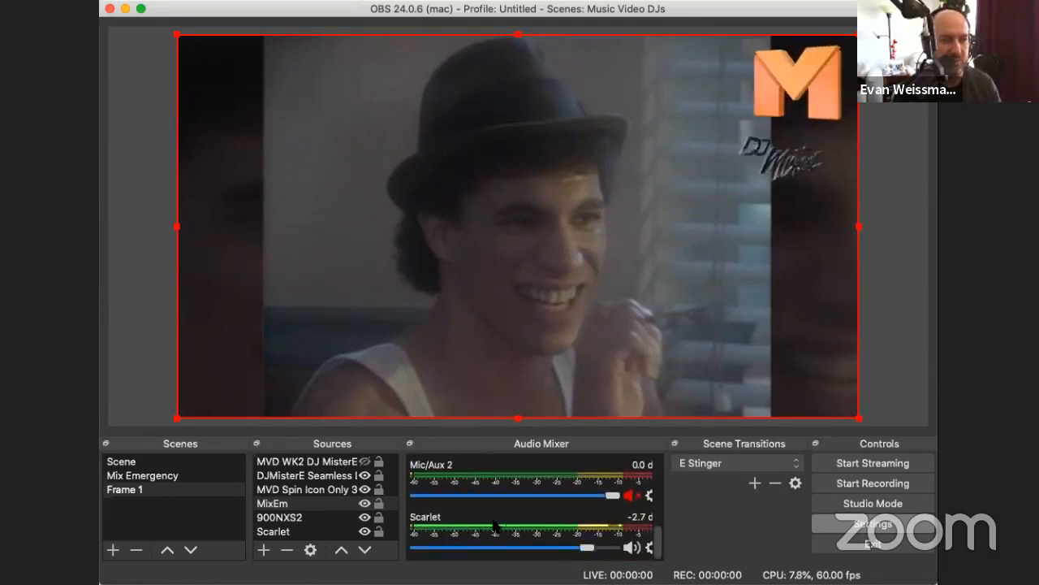
pyautogui.scroll(10, 524, 494)
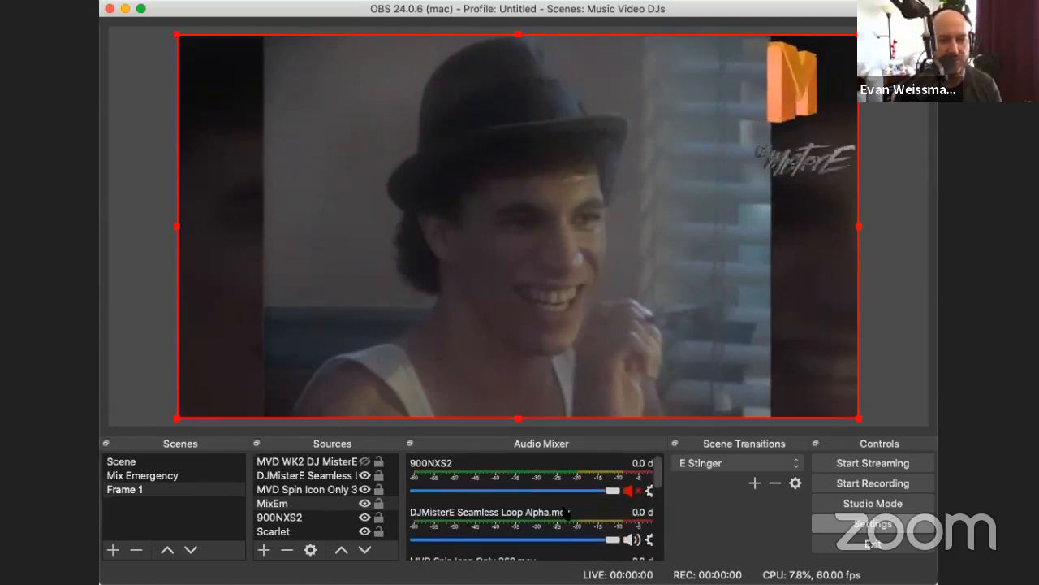
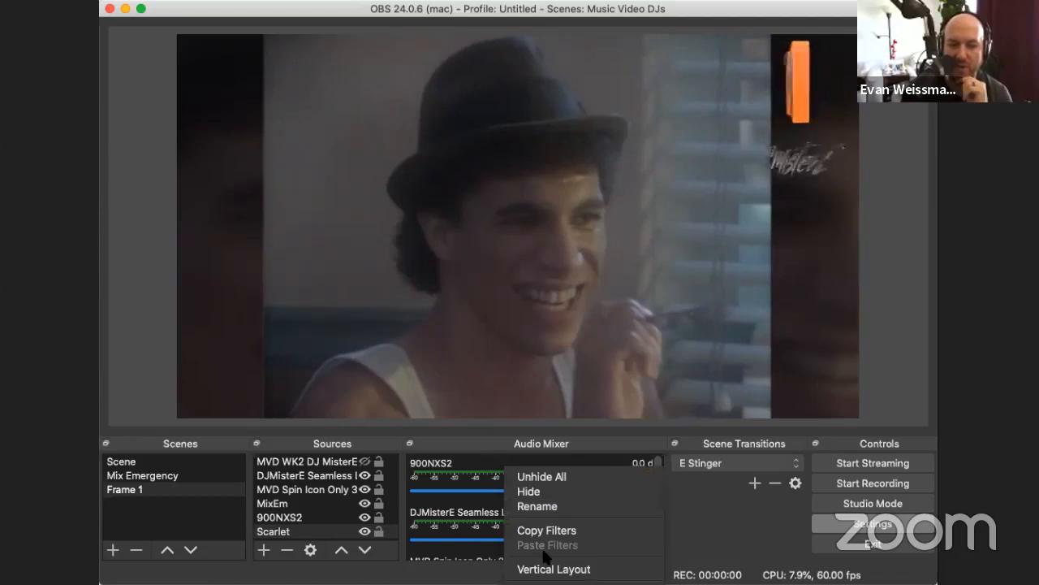
# Step: Move the Serato DJ Pro window clear of the OBS window and bring OBS back to the front
pyautogui.click(560, 583)
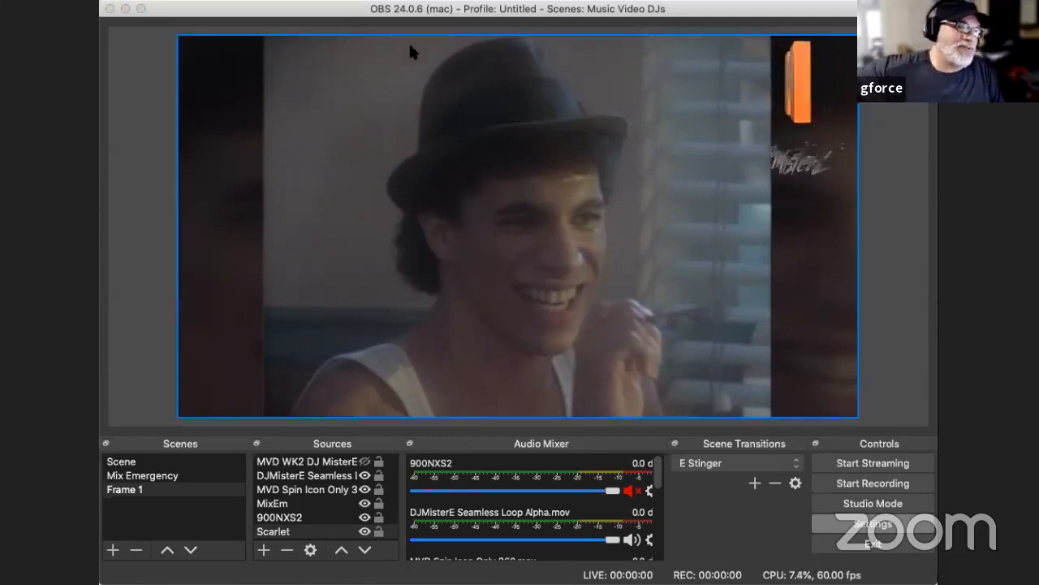
pyautogui.click(450, 24)
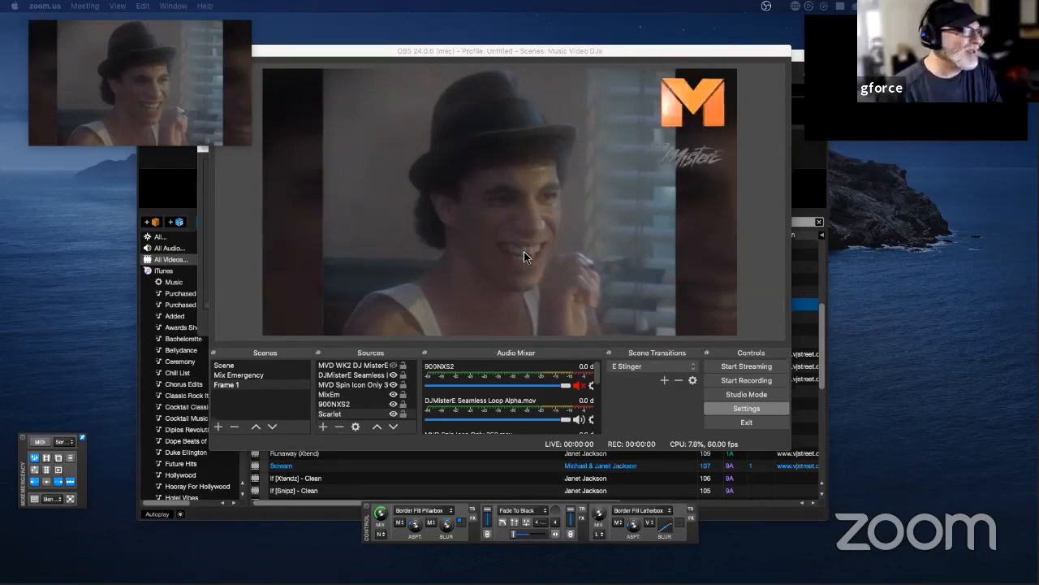
pyautogui.click(189, 186)
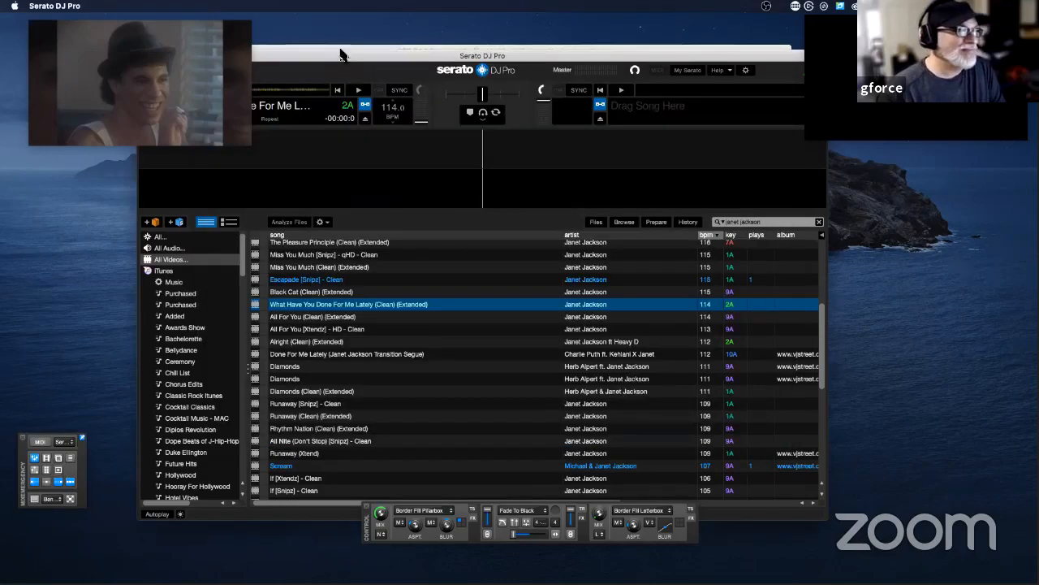
pyautogui.moveTo(349, 60); pyautogui.dragTo(536, 64)
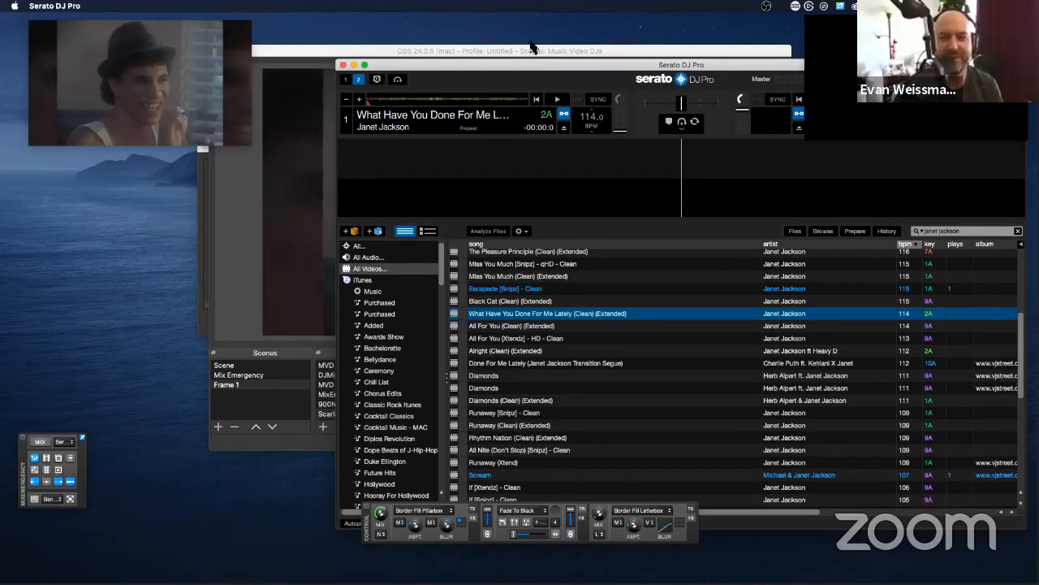
pyautogui.moveTo(531, 71); pyautogui.dragTo(354, 68)
pyautogui.click(360, 51)
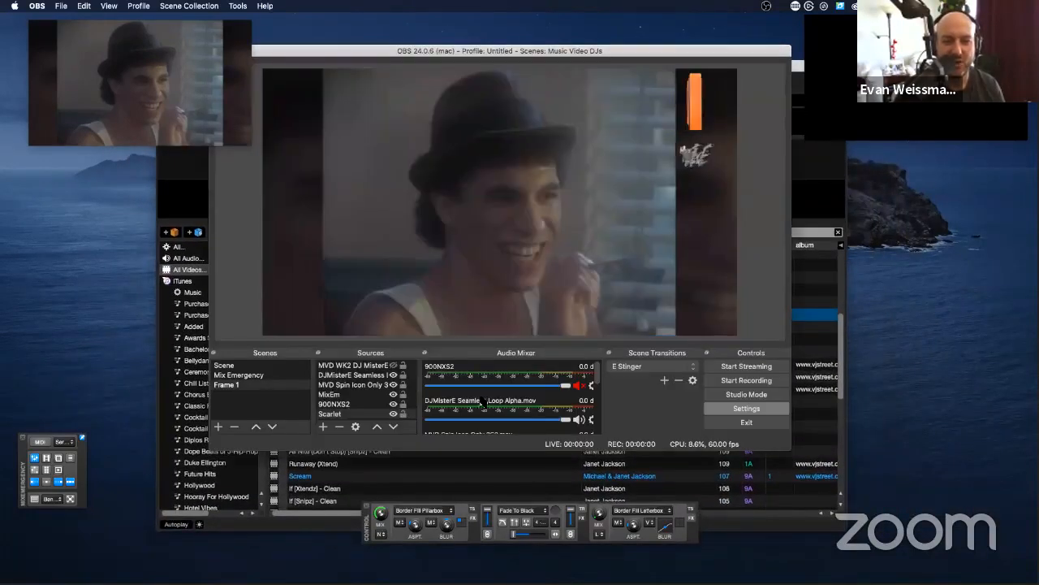
# Step: Open the advanced audio properties from the Scarlet mixer source and review the audio monitoring setting of 900NXS2
pyautogui.scroll(-5, 492, 386)
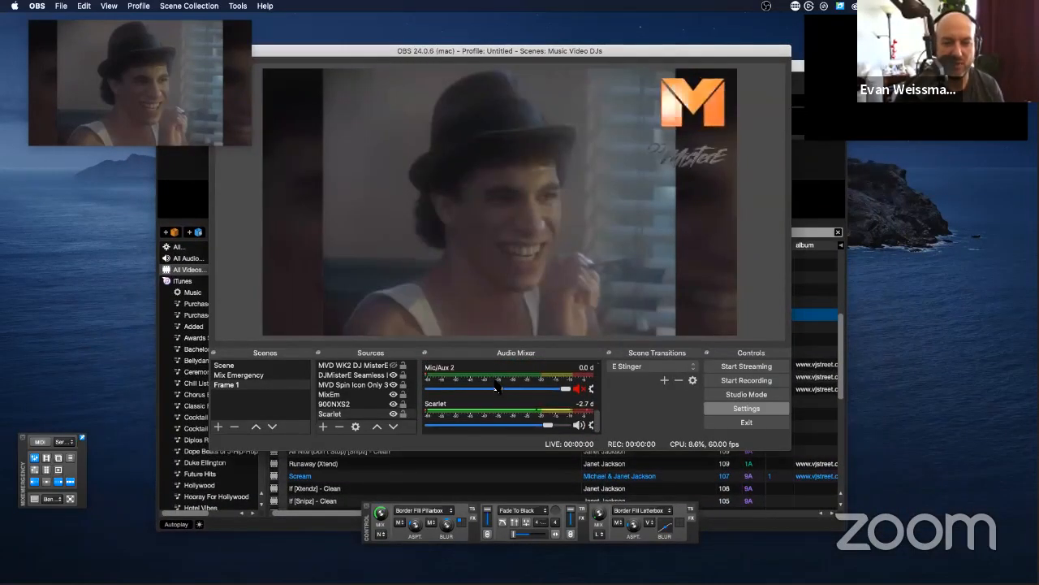
pyautogui.rightClick(477, 410)
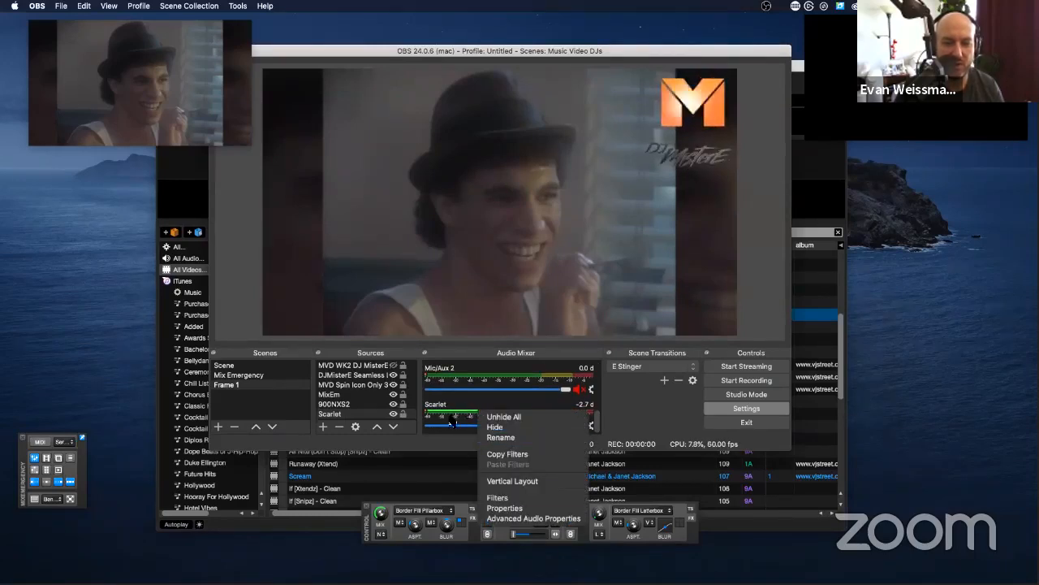
pyautogui.click(527, 518)
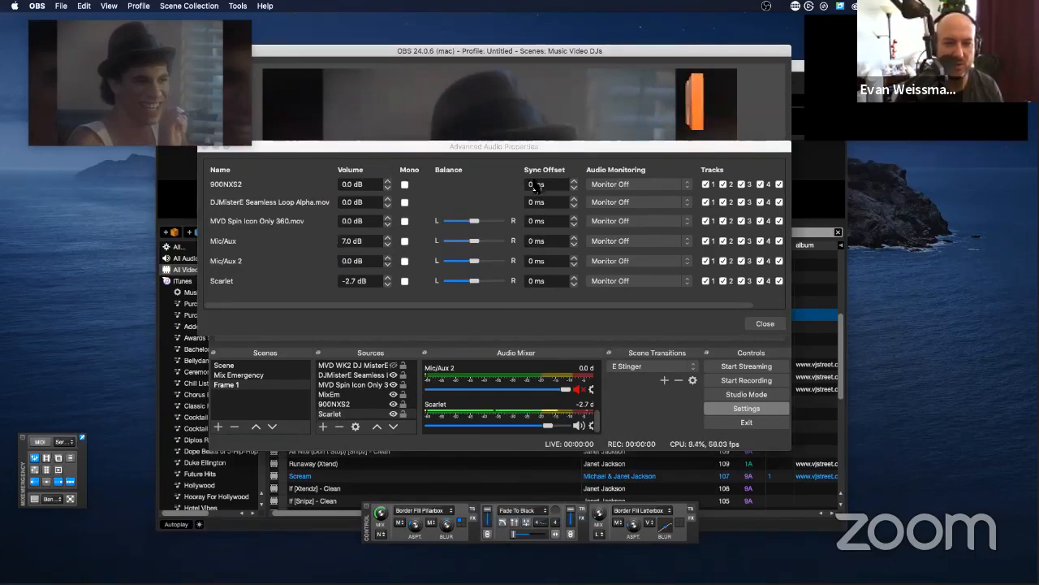
pyautogui.click(617, 185)
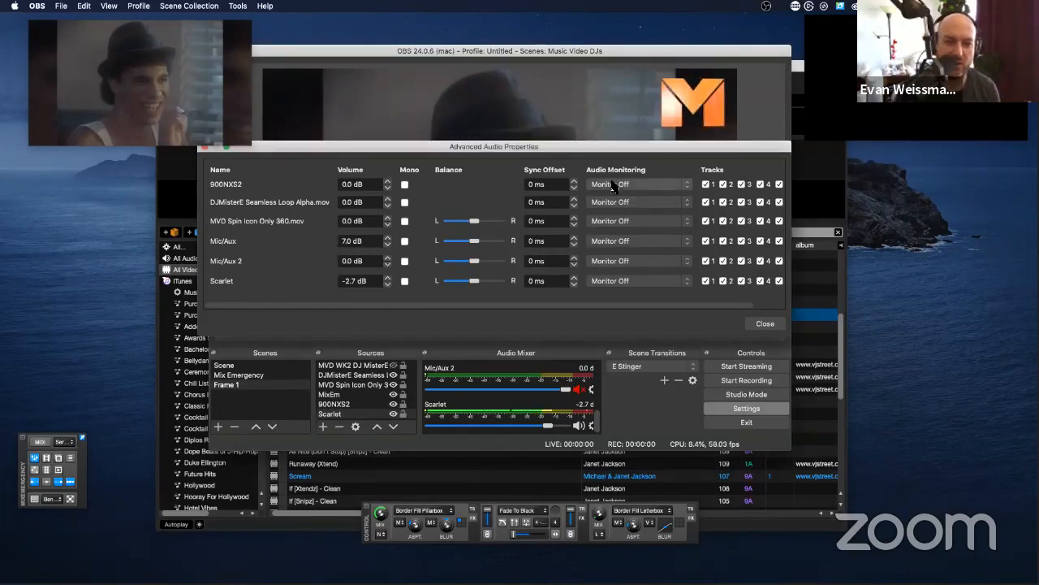
pyautogui.click(638, 184)
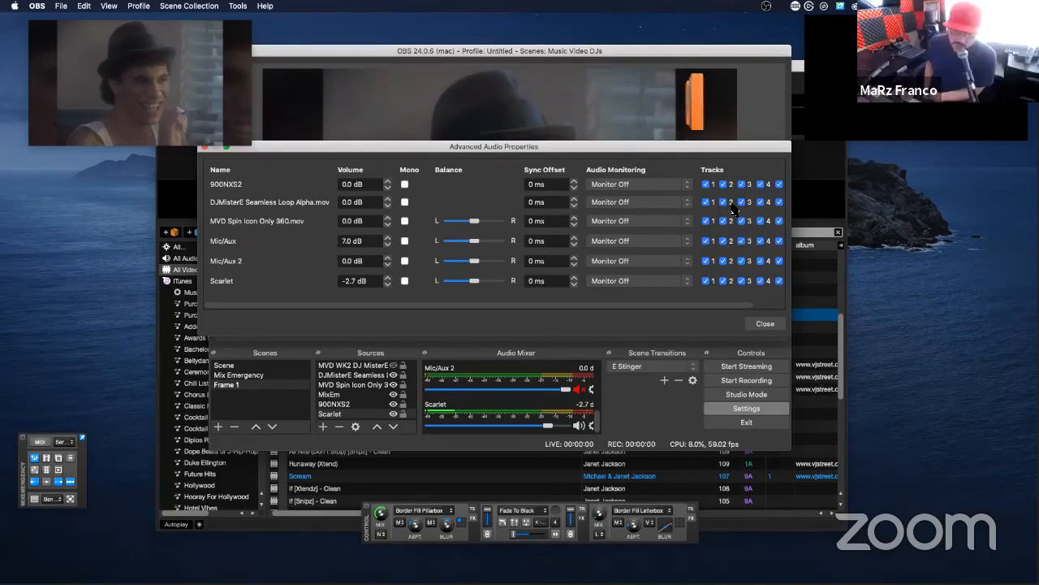
# Step: Set the Mic/Aux sync offset to -11 ms and close the advanced audio properties
pyautogui.click(574, 237)
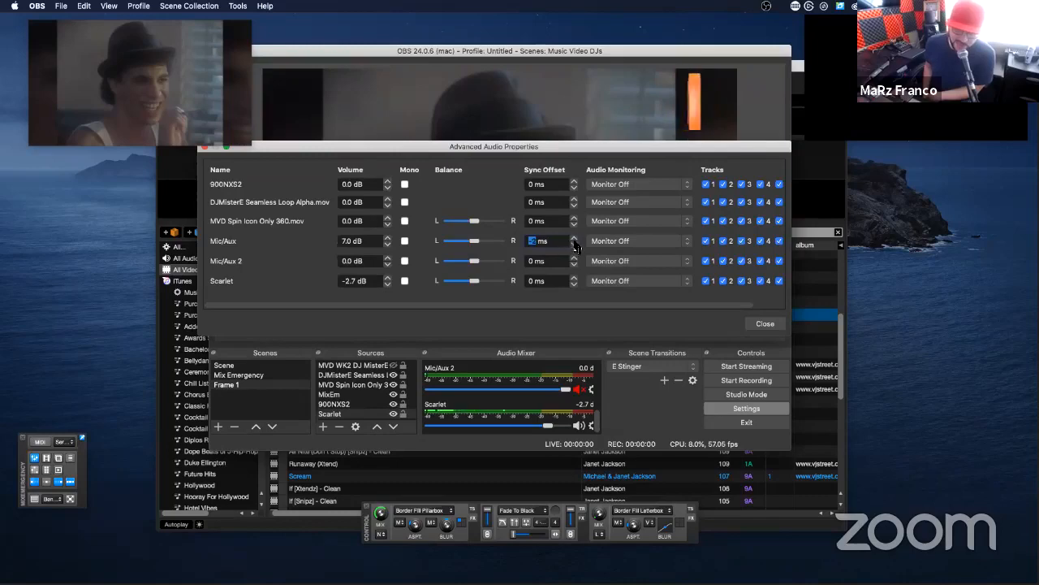
pyautogui.write('-2')
pyautogui.click(574, 237)
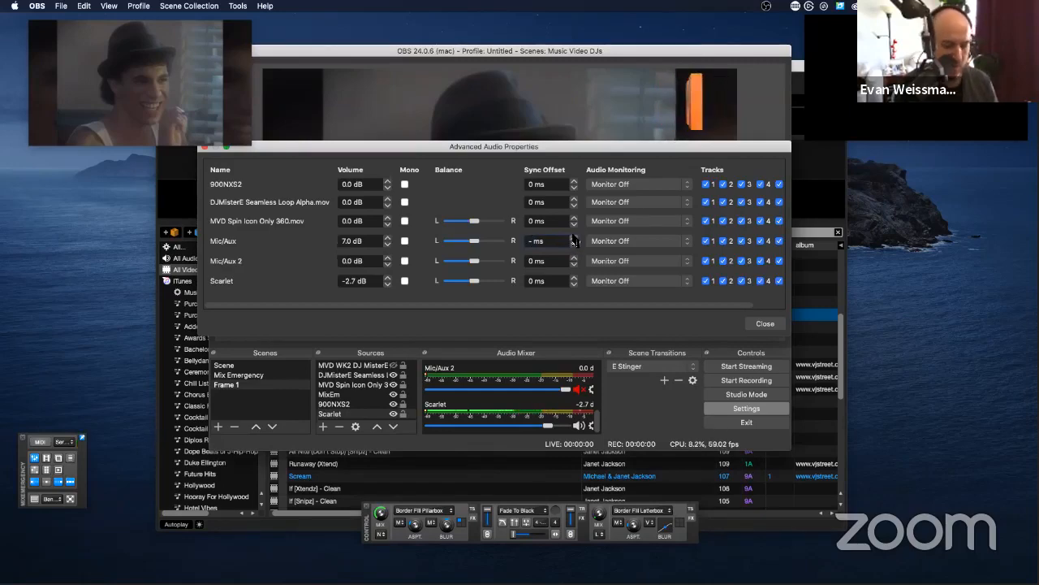
pyautogui.press('BackSpace')
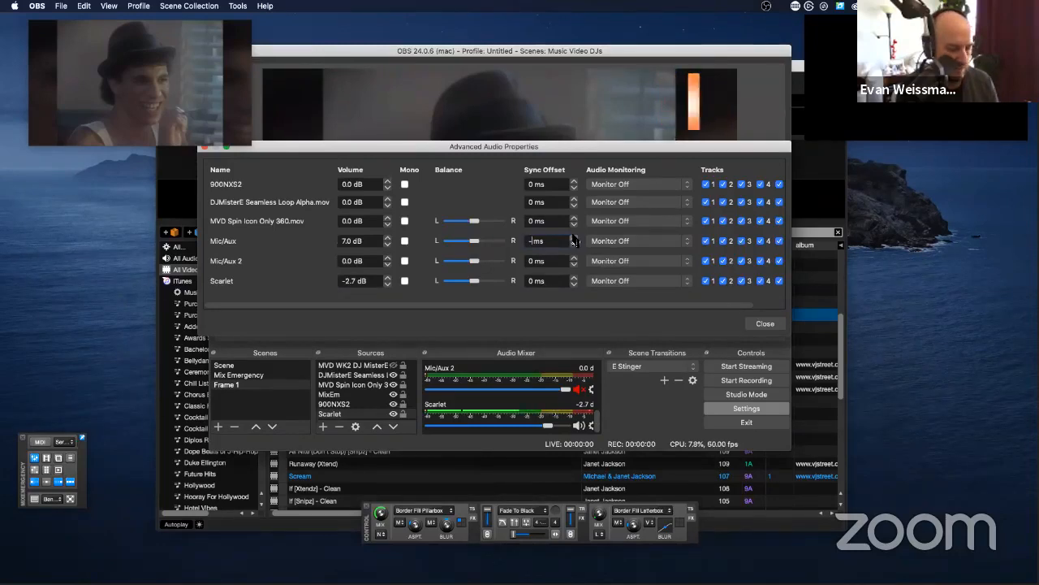
pyautogui.press('BackSpace')
pyautogui.press('BackSpace')
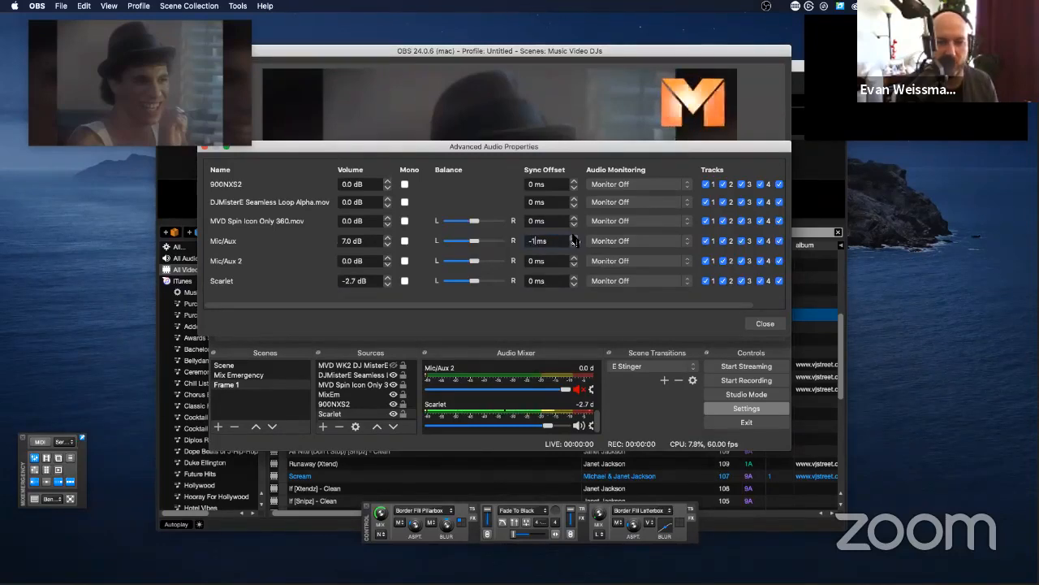
pyautogui.write('-11')
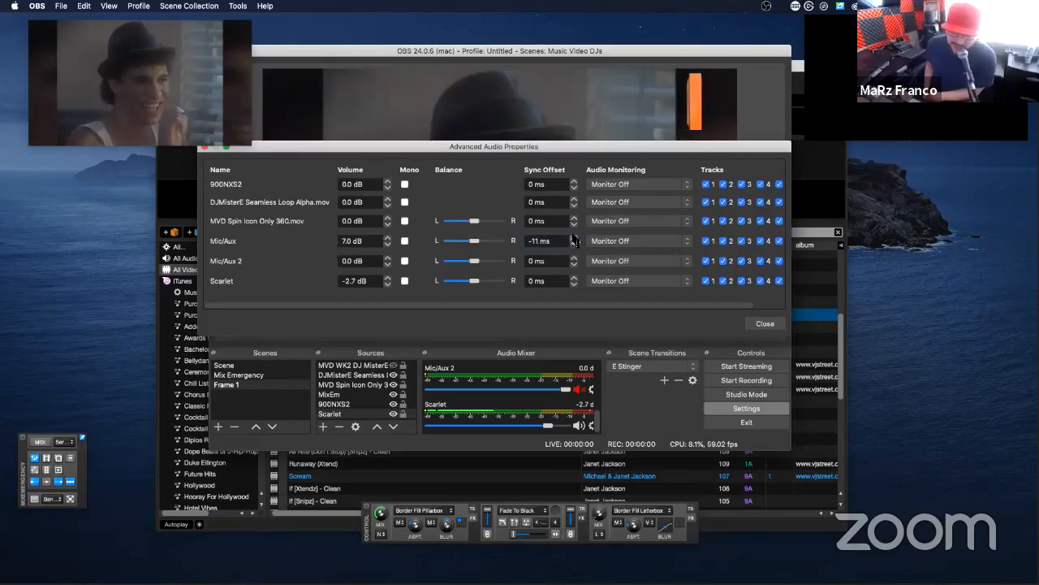
pyautogui.press('Return')
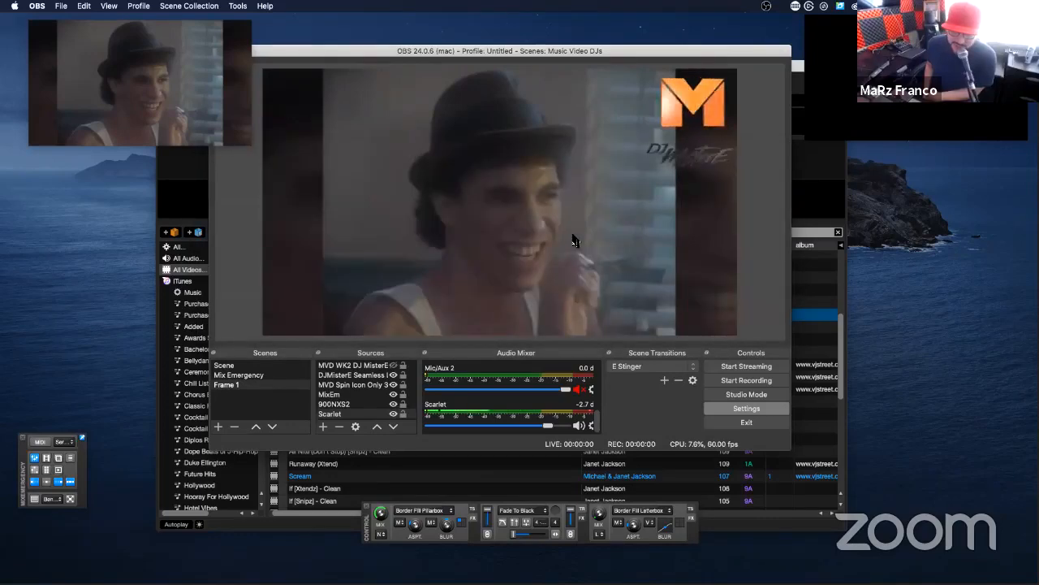
# Step: Reopen the advanced audio properties, clear the Mic/Aux sync offset, and close the dialog
pyautogui.rightClick(514, 415)
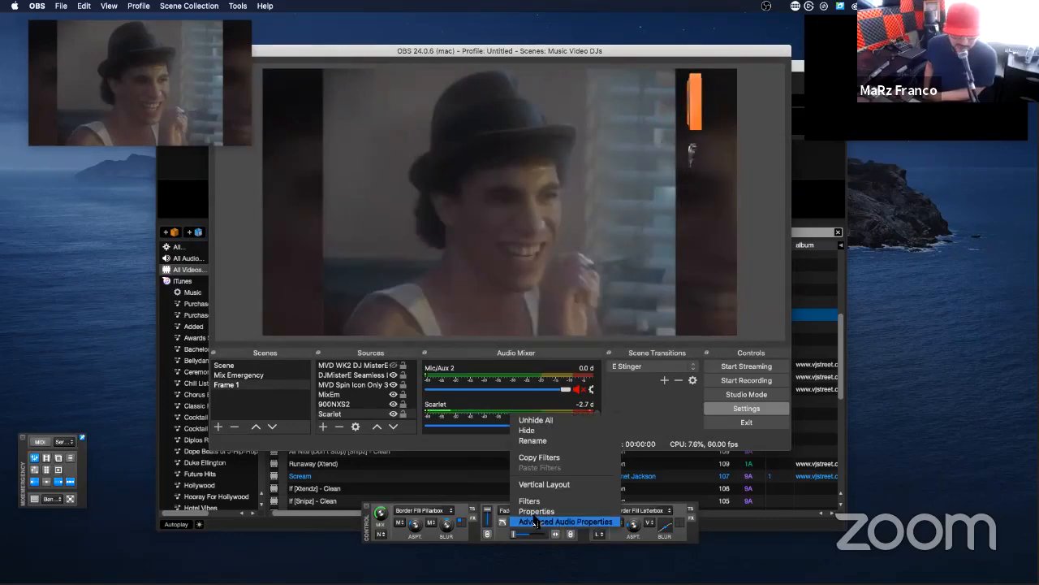
pyautogui.click(534, 522)
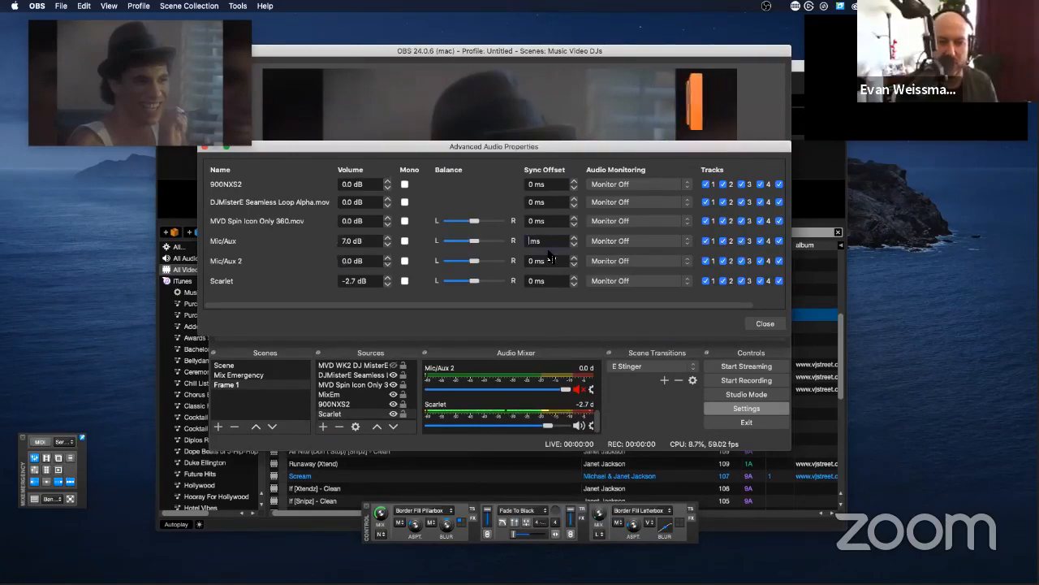
pyautogui.press('Escape')
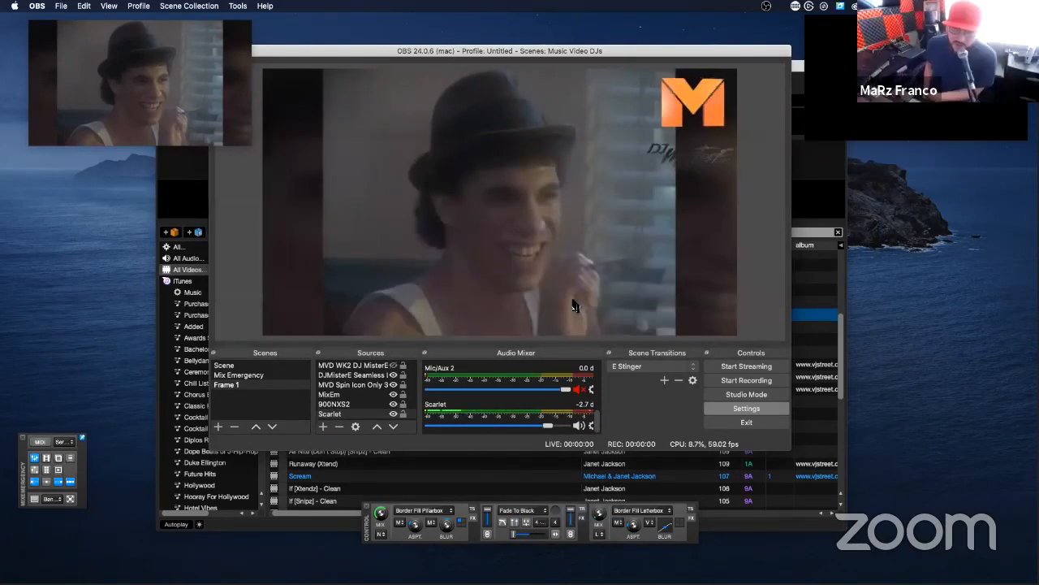
# Step: Enable Mono for the Scarlet source in the advanced audio properties and close the dialog
pyautogui.rightClick(487, 412)
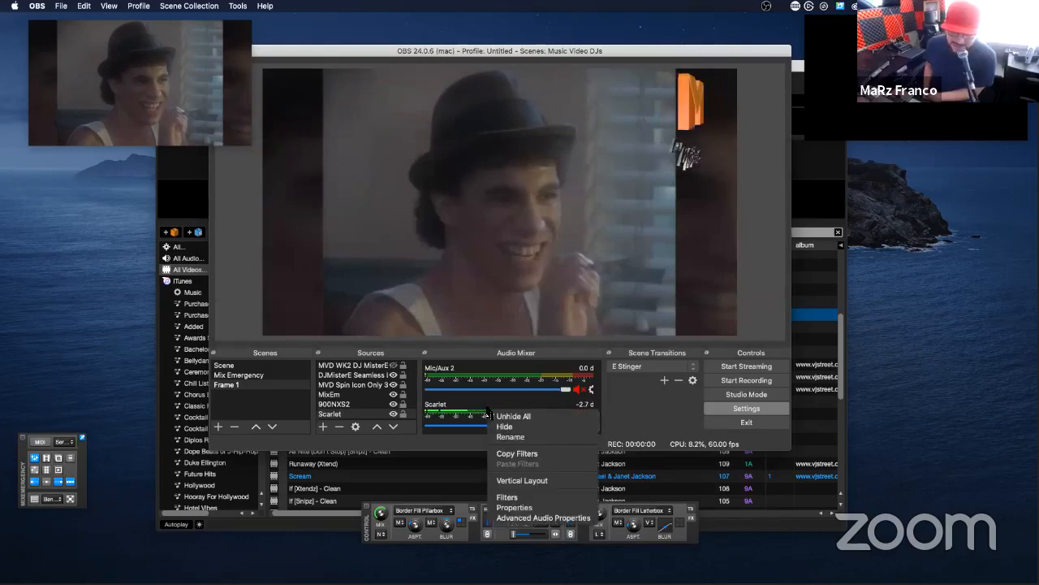
pyautogui.click(529, 518)
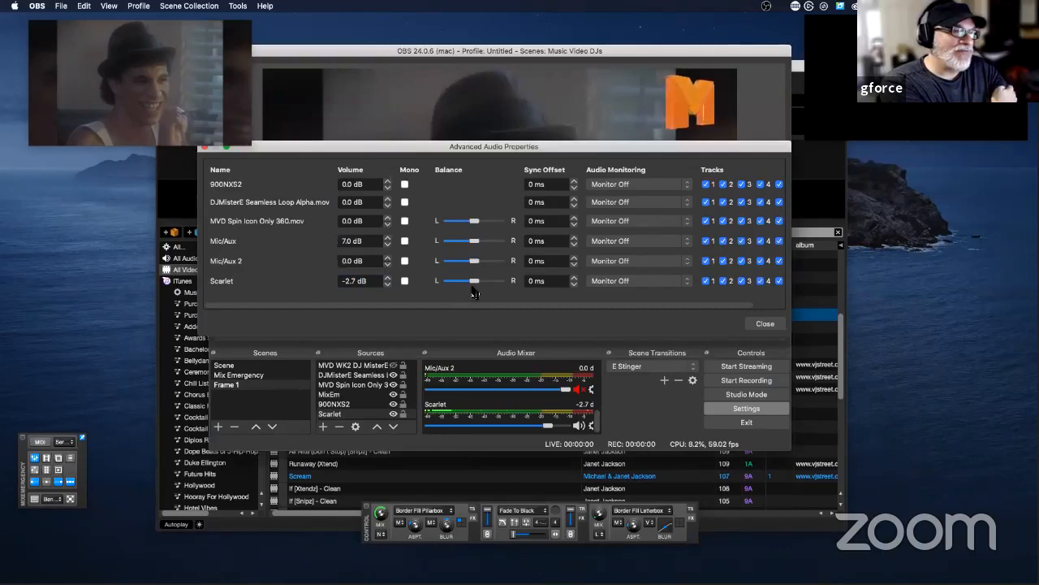
pyautogui.click(405, 281)
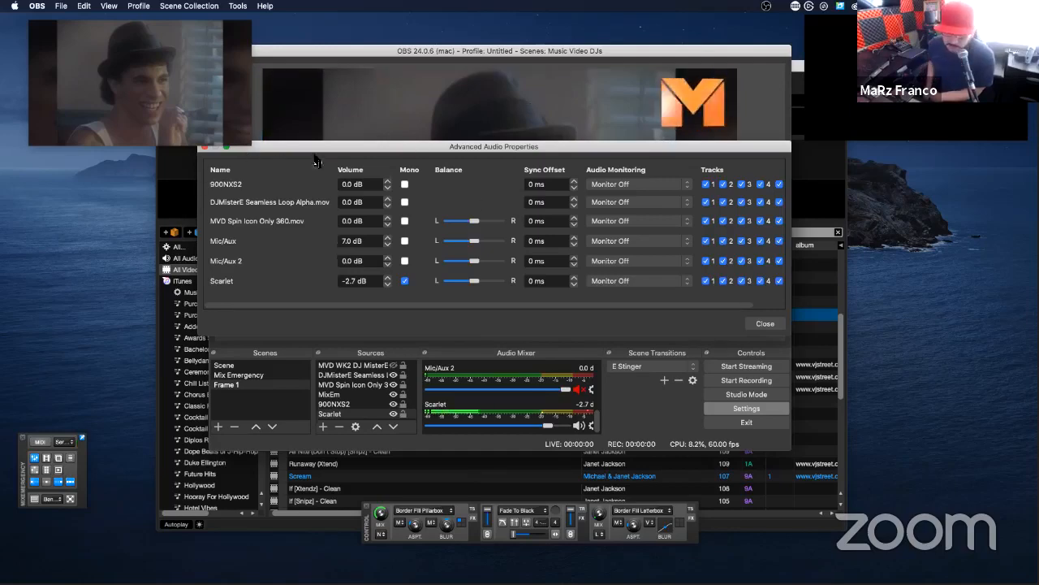
pyautogui.moveTo(316, 150); pyautogui.dragTo(268, 164)
pyautogui.click(205, 162)
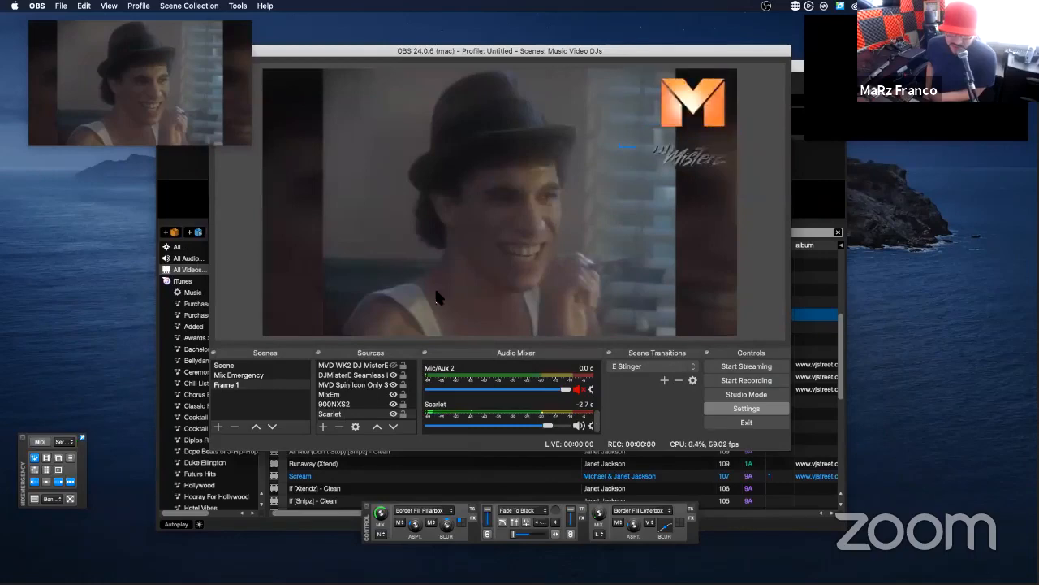
# Step: View the audio filters of the Scarlet source and close the filter window
pyautogui.rightClick(516, 259)
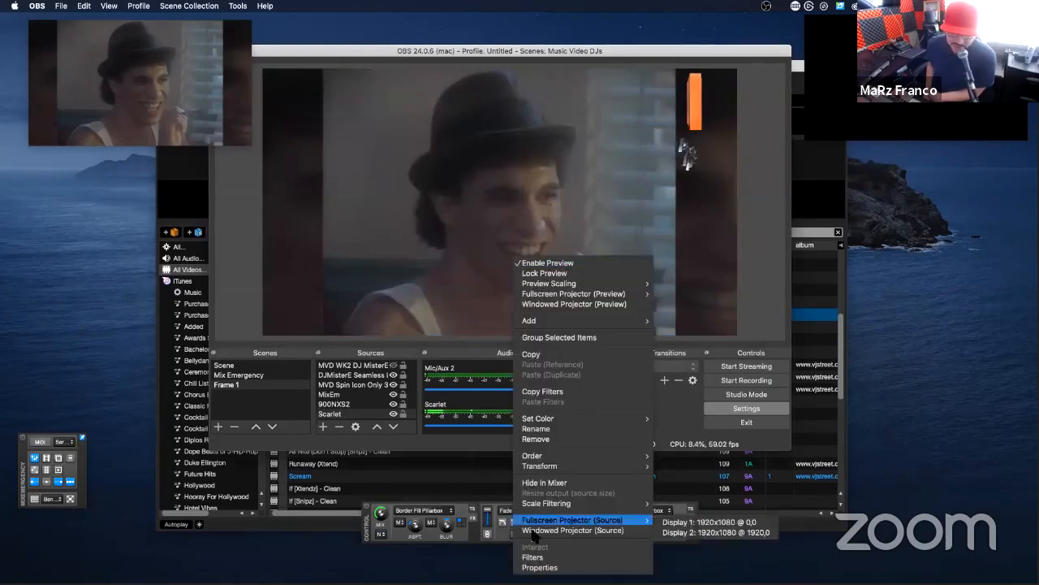
pyautogui.click(532, 557)
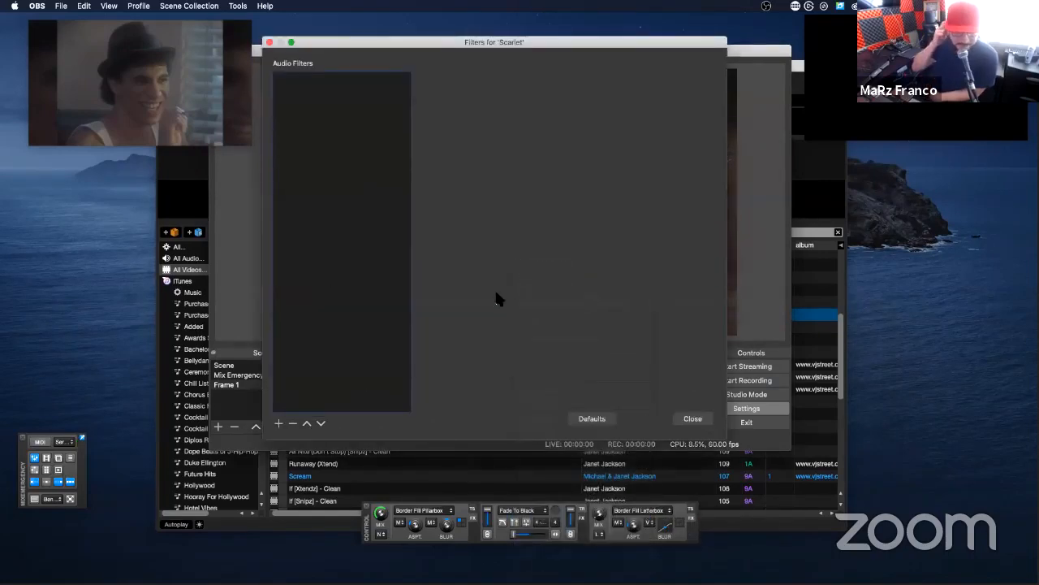
pyautogui.click(692, 418)
# Step: Open the effect filters of the MixEm source
pyautogui.click(351, 394)
pyautogui.rightClick(350, 394)
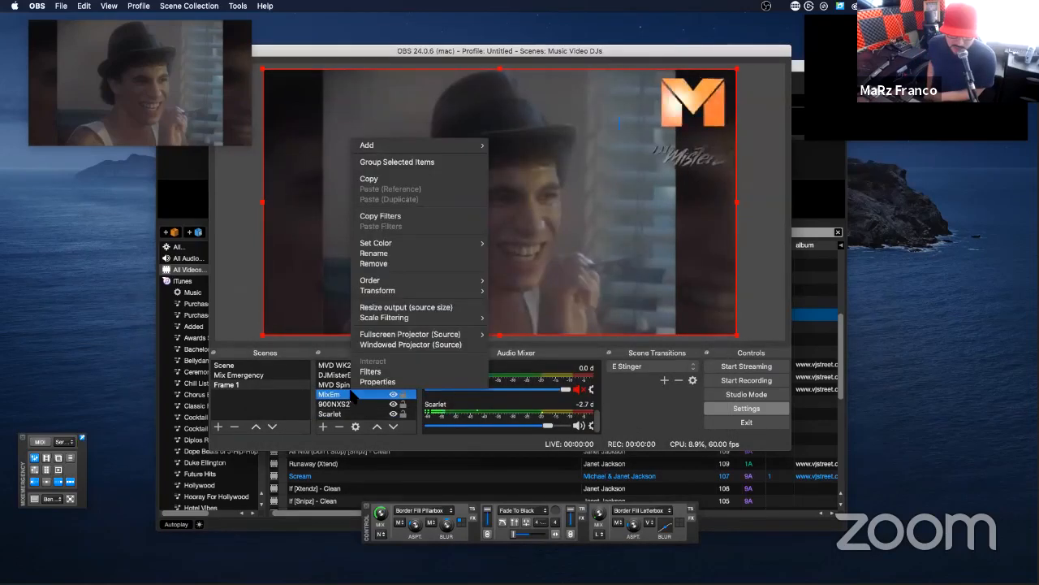
pyautogui.click(382, 371)
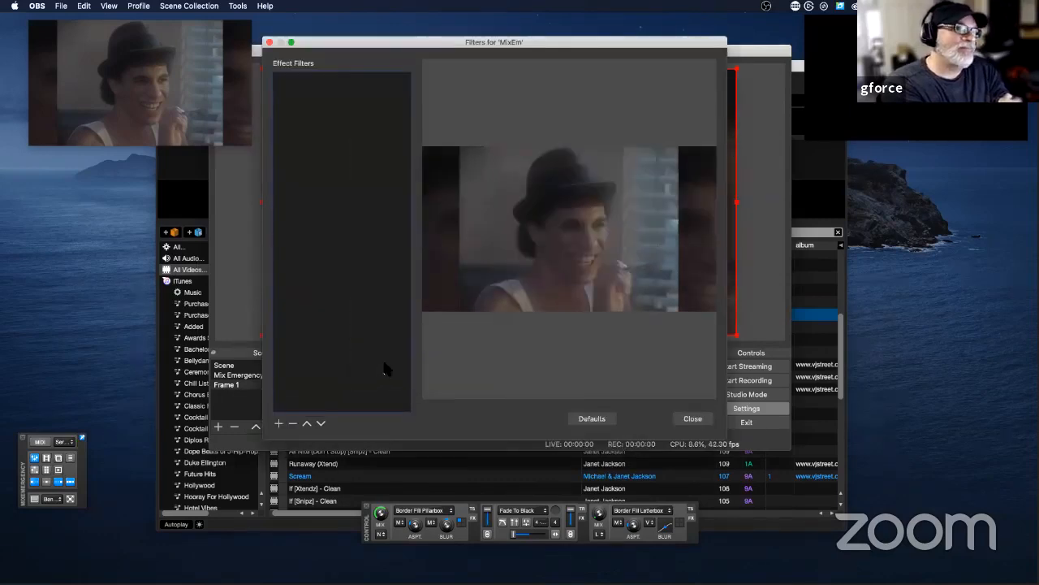
pyautogui.click(278, 424)
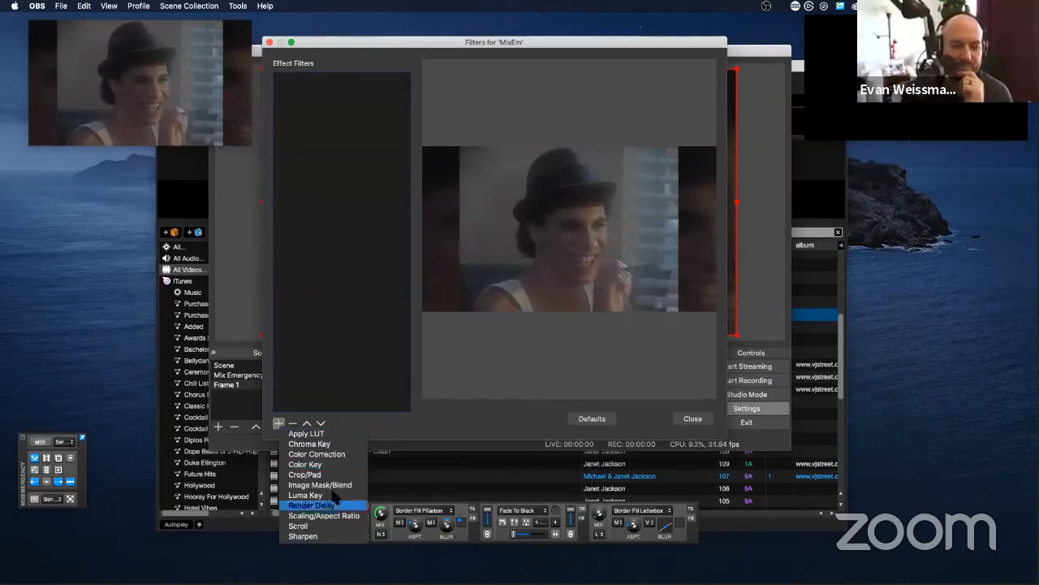
pyautogui.click(313, 536)
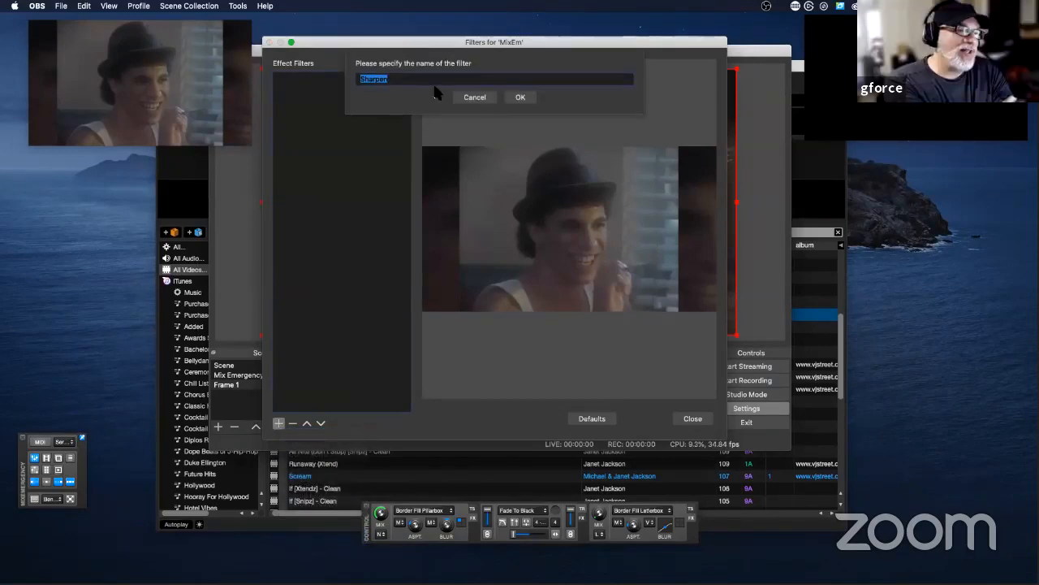
pyautogui.click(475, 96)
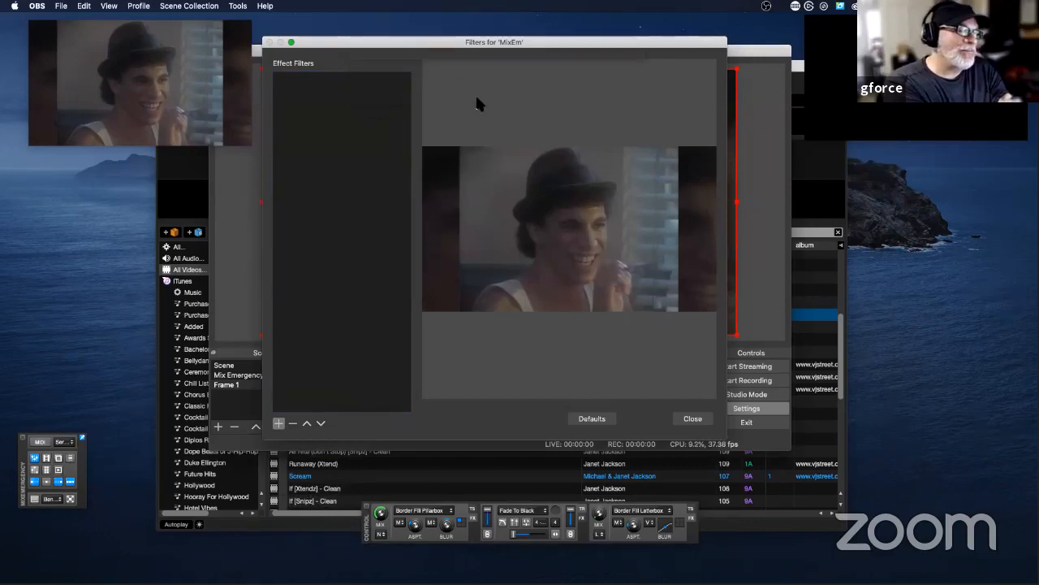
# Step: Add a Render Delay filter to the MixEm source, keeping the default name, and open its delay value for editing
pyautogui.click(280, 423)
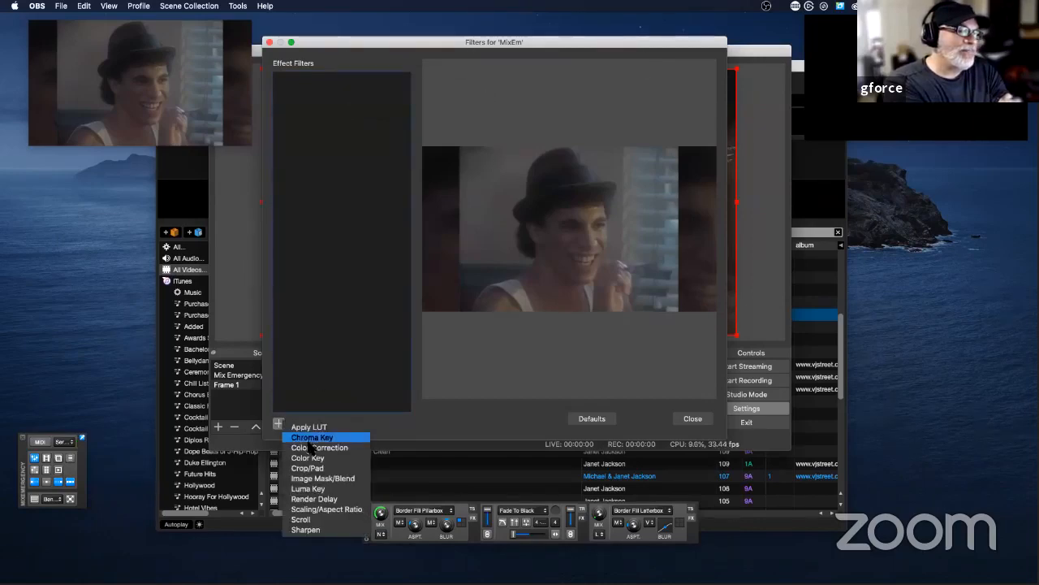
pyautogui.click(314, 498)
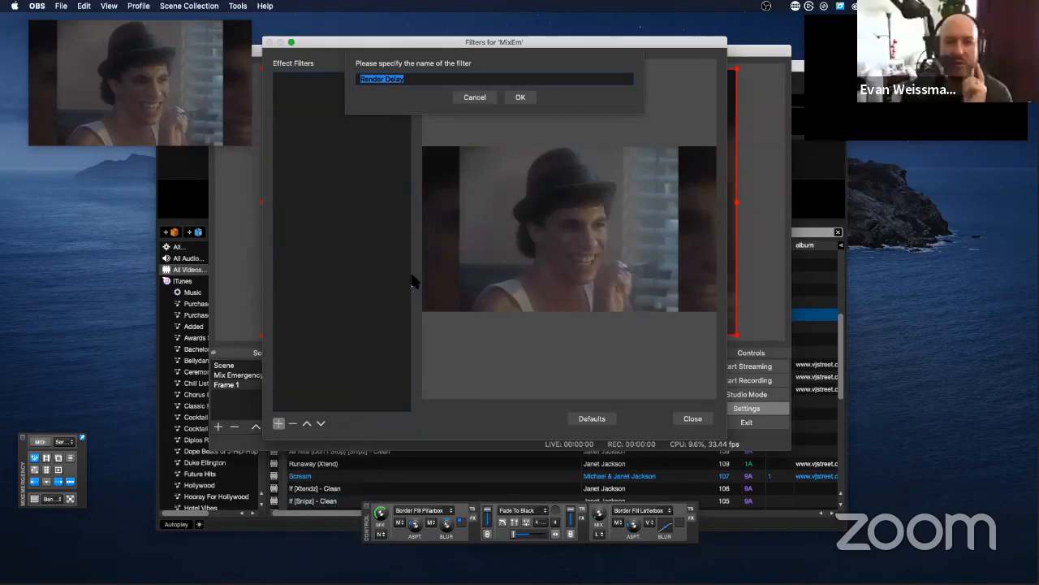
pyautogui.click(520, 97)
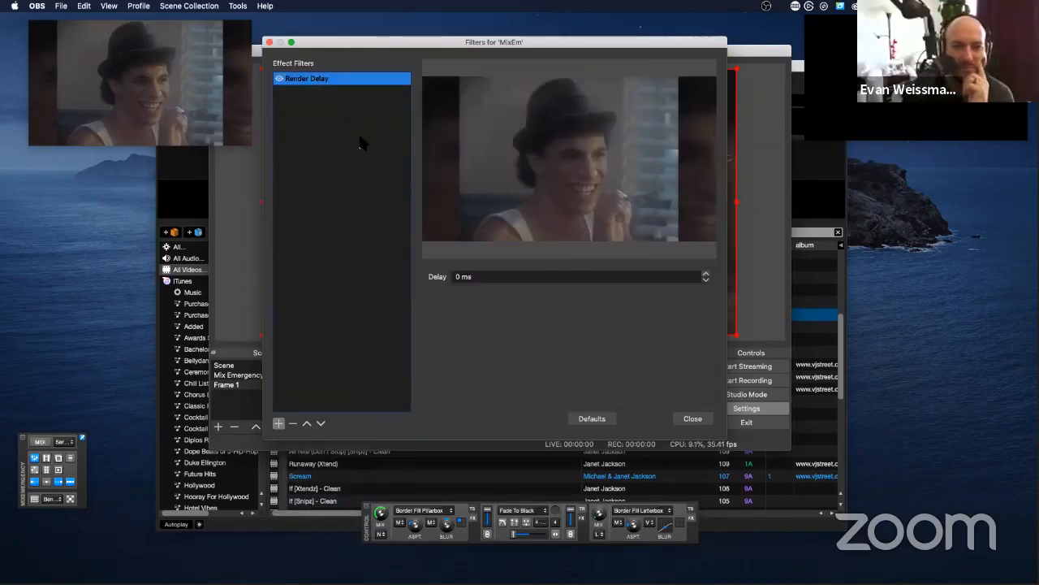
pyautogui.click(470, 279)
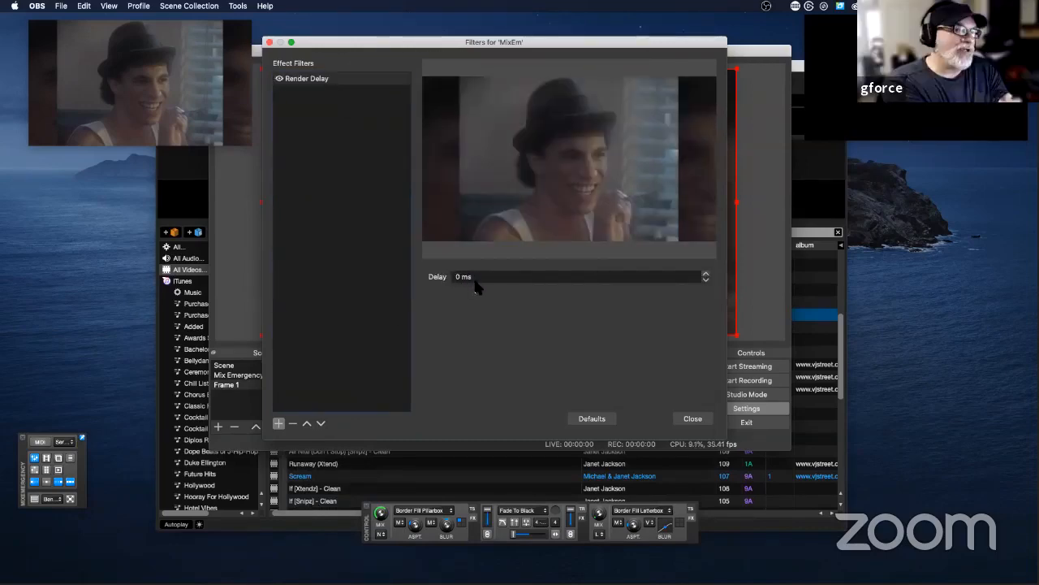
pyautogui.click(705, 279)
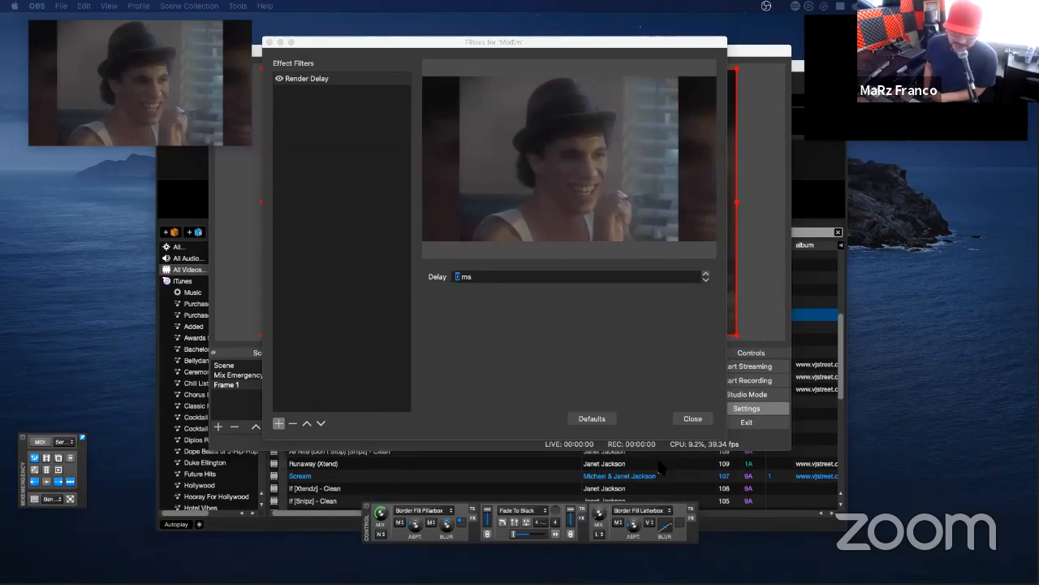
# Step: Close the MixEm filters and open the filters of the DJMisterE Seamless Loop source
pyautogui.click(702, 417)
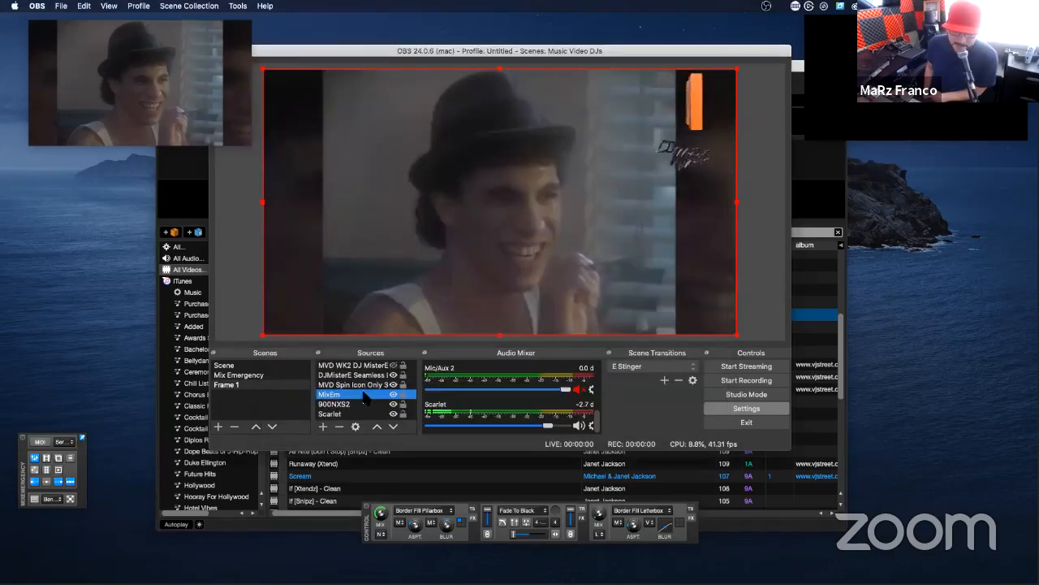
pyautogui.click(354, 385)
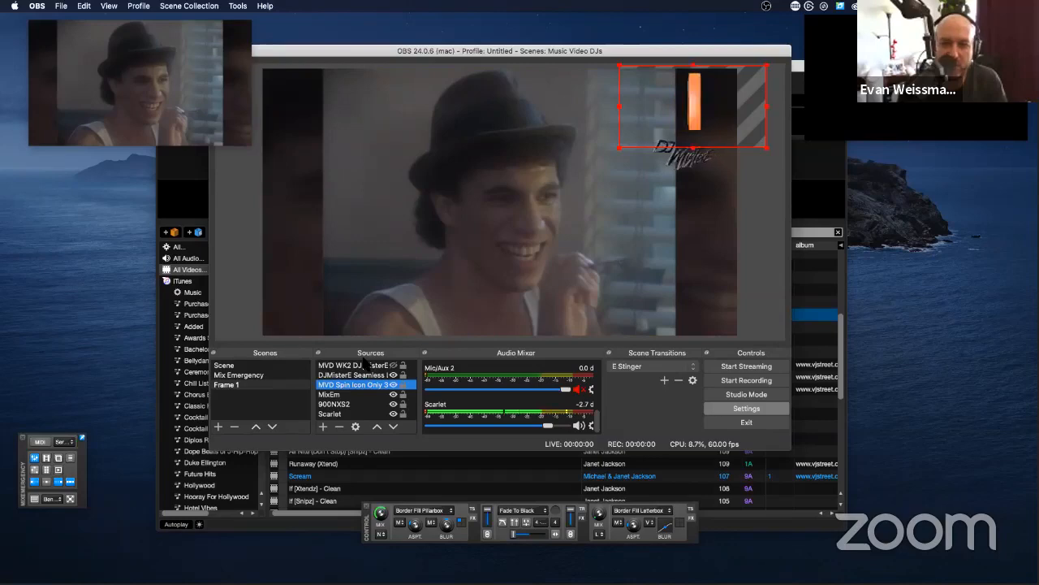
pyautogui.click(357, 375)
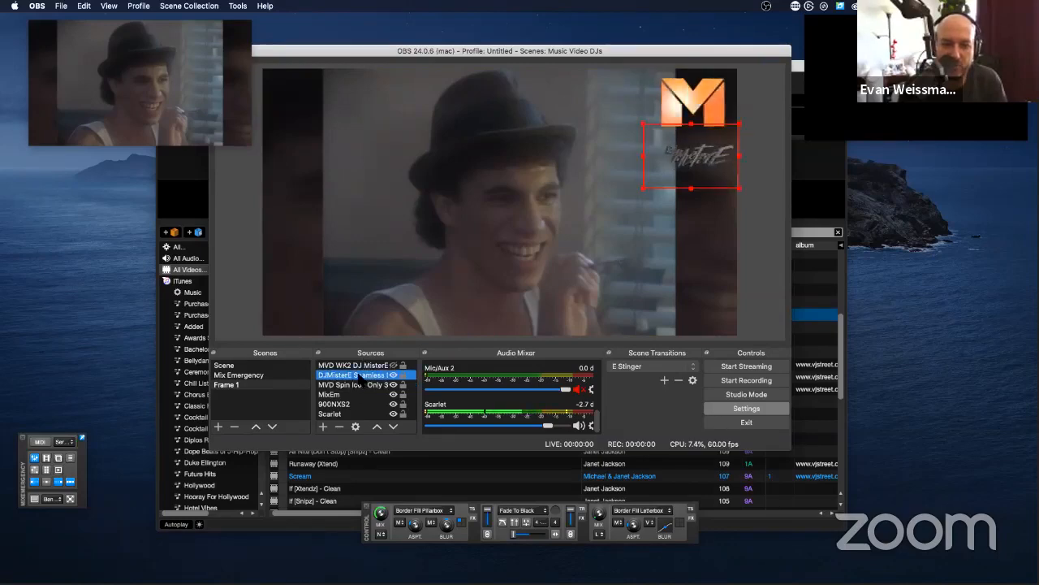
pyautogui.rightClick(358, 379)
pyautogui.click(400, 358)
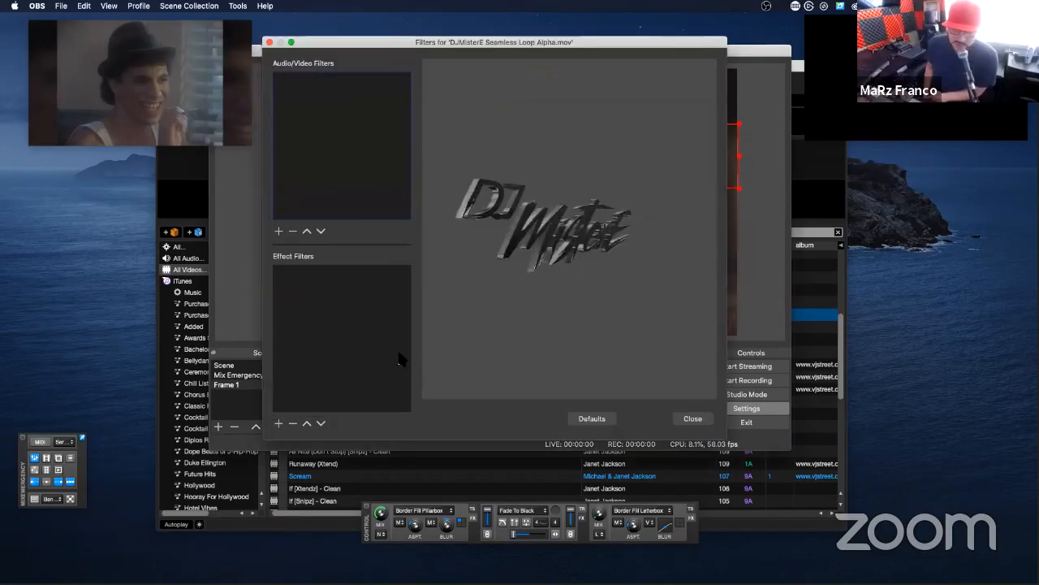
# Step: Check the available audio/video filter types and add a Render Delay effect filter to the DJMisterE Seamless Loop source, keeping the default name
pyautogui.click(279, 232)
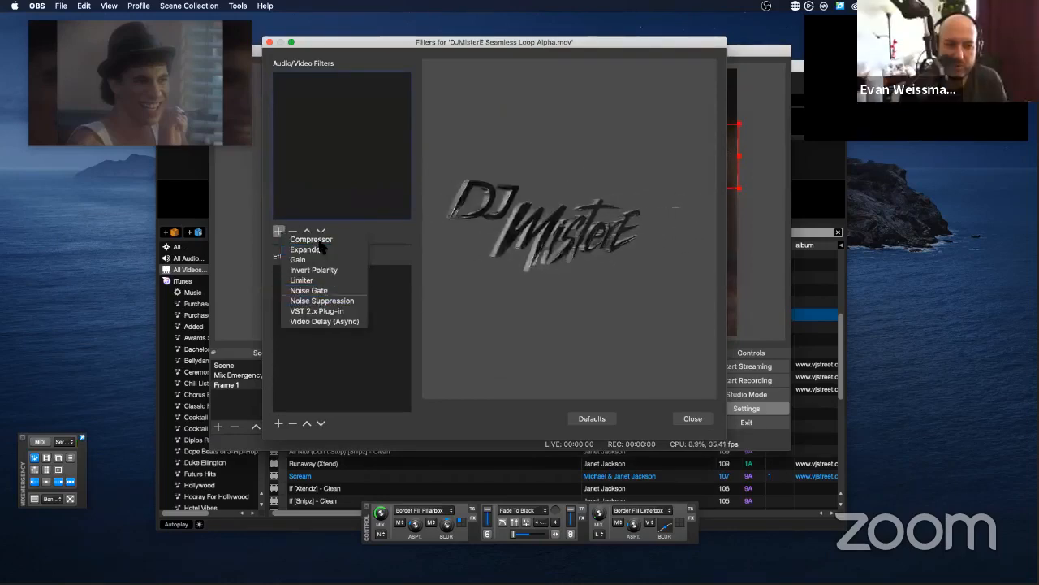
pyautogui.click(326, 189)
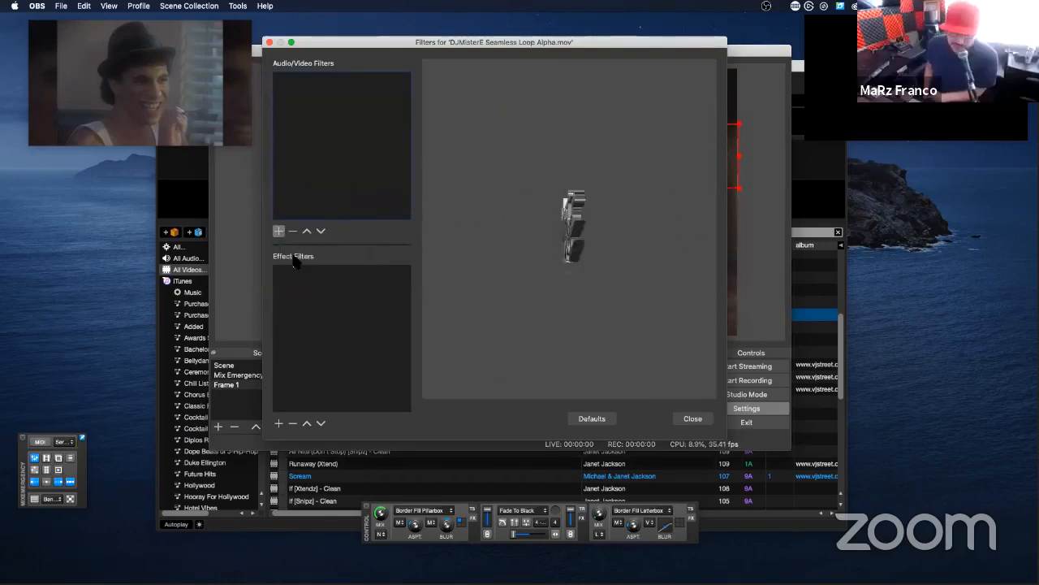
pyautogui.click(279, 423)
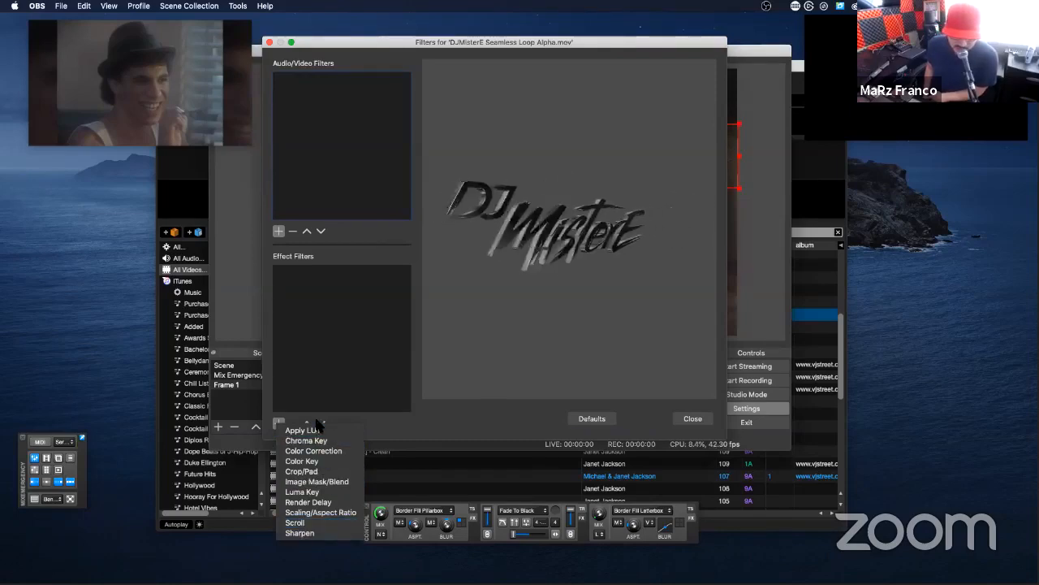
pyautogui.click(324, 501)
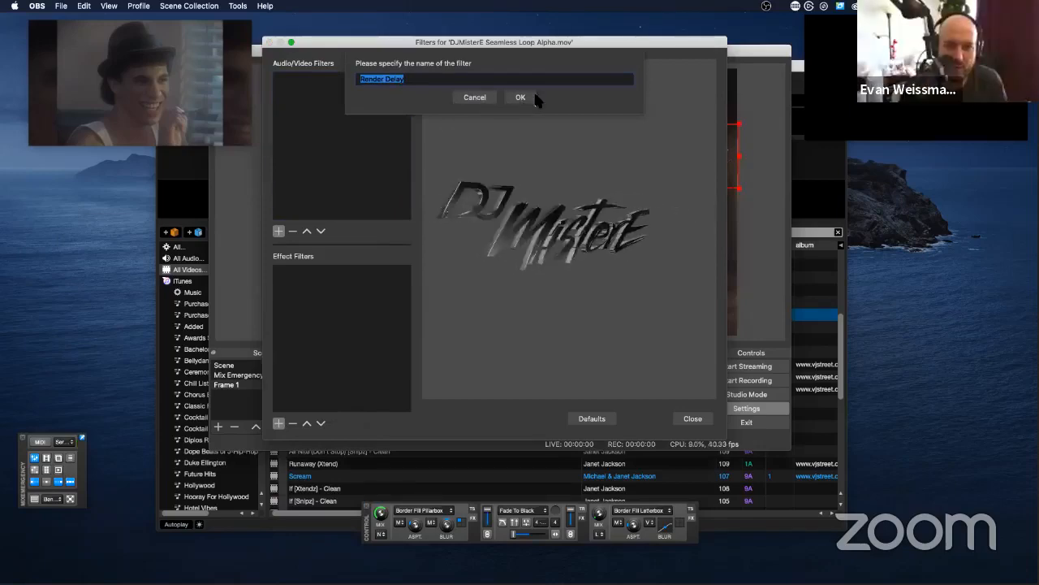
pyautogui.click(535, 98)
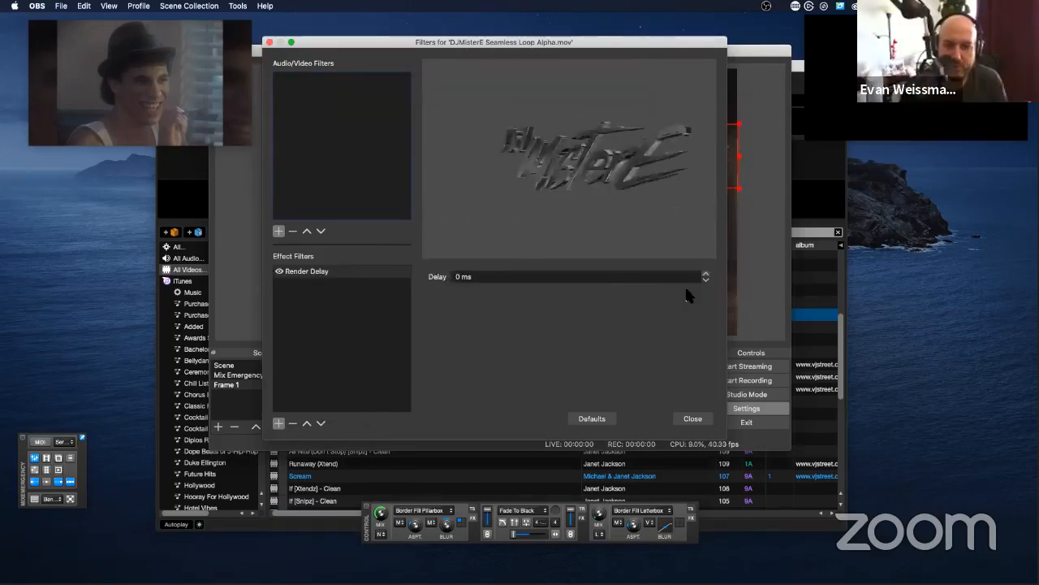
# Step: Try raising the Render Delay filter's delay, reset it to 0 ms and close the filter window
pyautogui.click(704, 279)
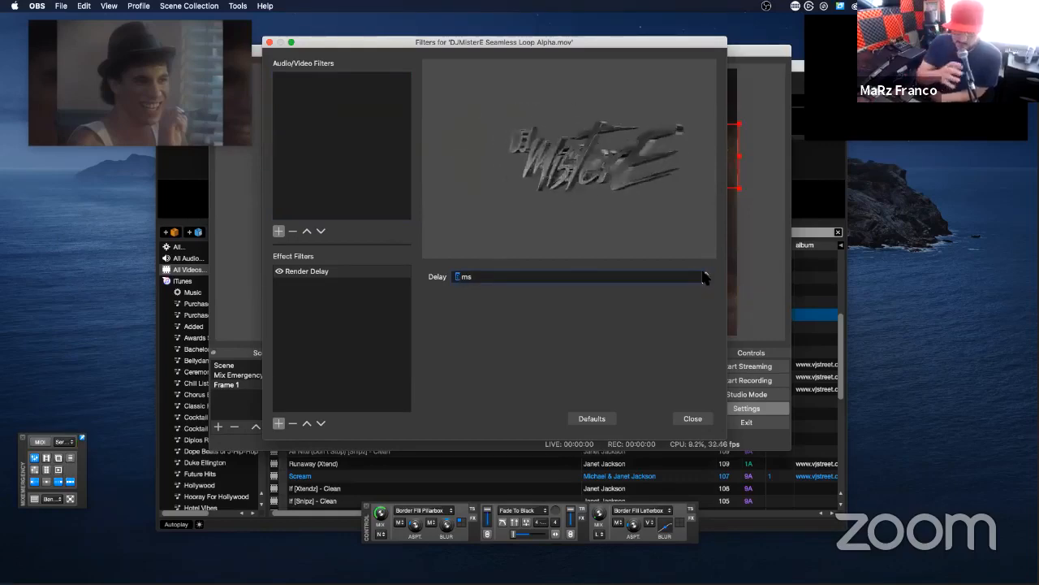
pyautogui.click(704, 274)
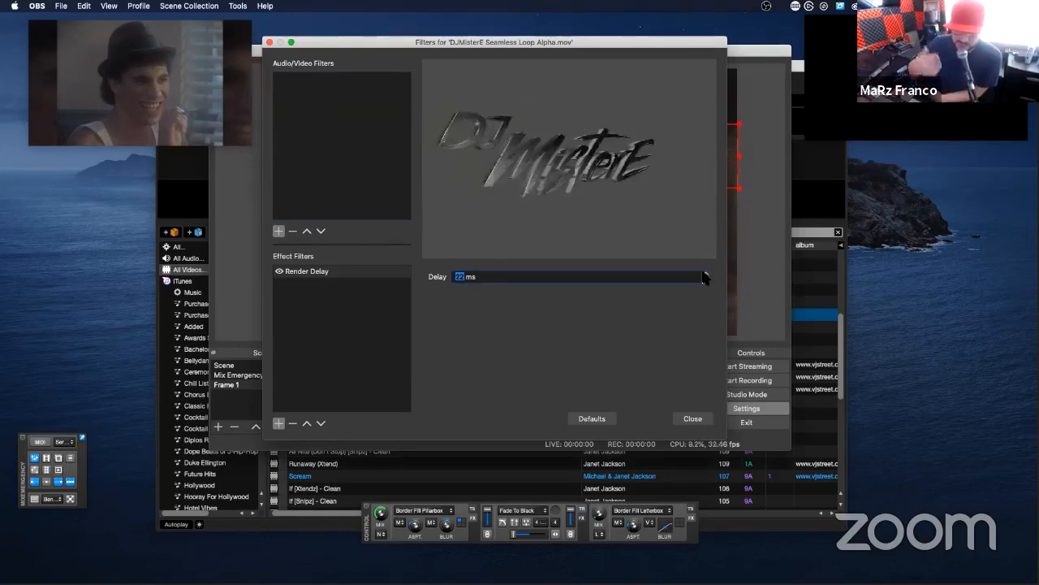
pyautogui.click(704, 273)
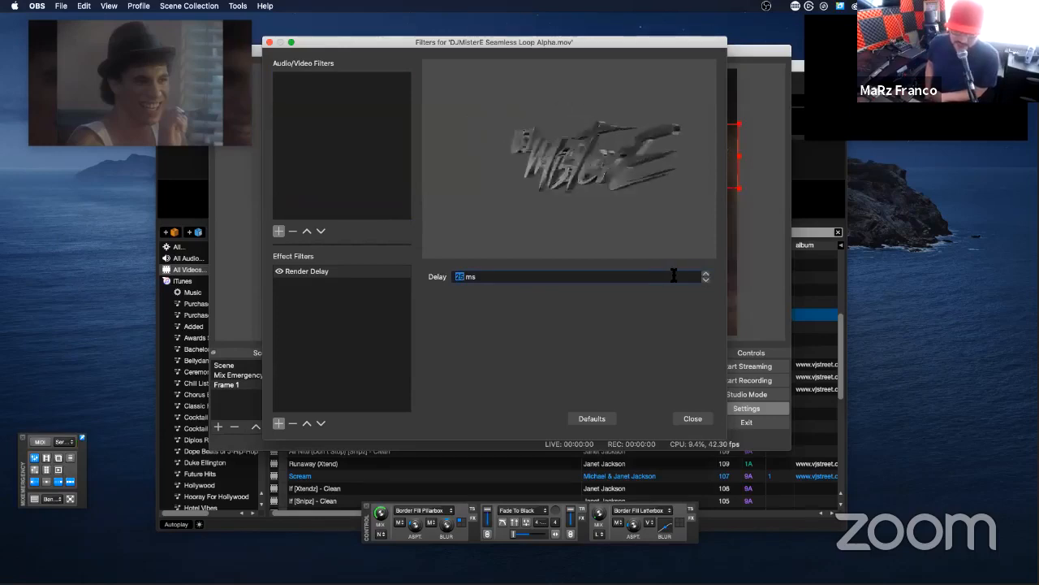
pyautogui.write('0')
pyautogui.press('Return')
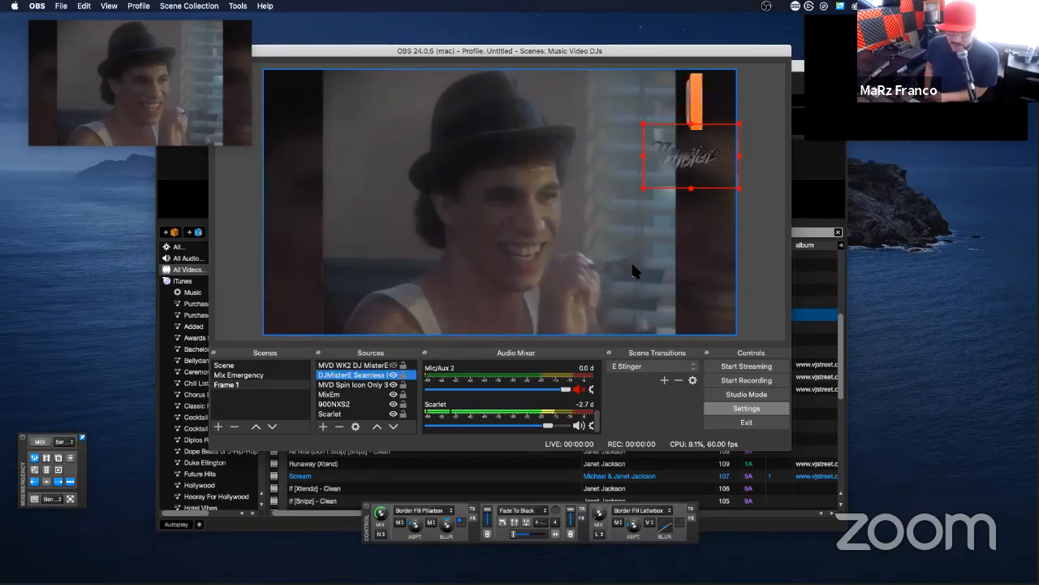
# Step: Reopen the DJMisterE Seamless Loop source's filters and look through the available effect and audio/video filter types
pyautogui.rightClick(369, 374)
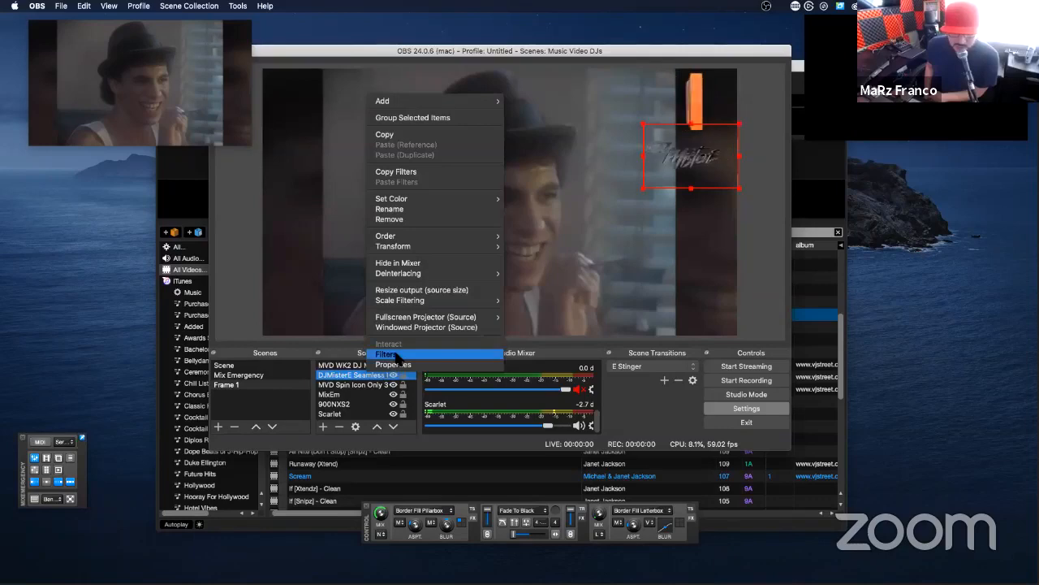
pyautogui.click(396, 357)
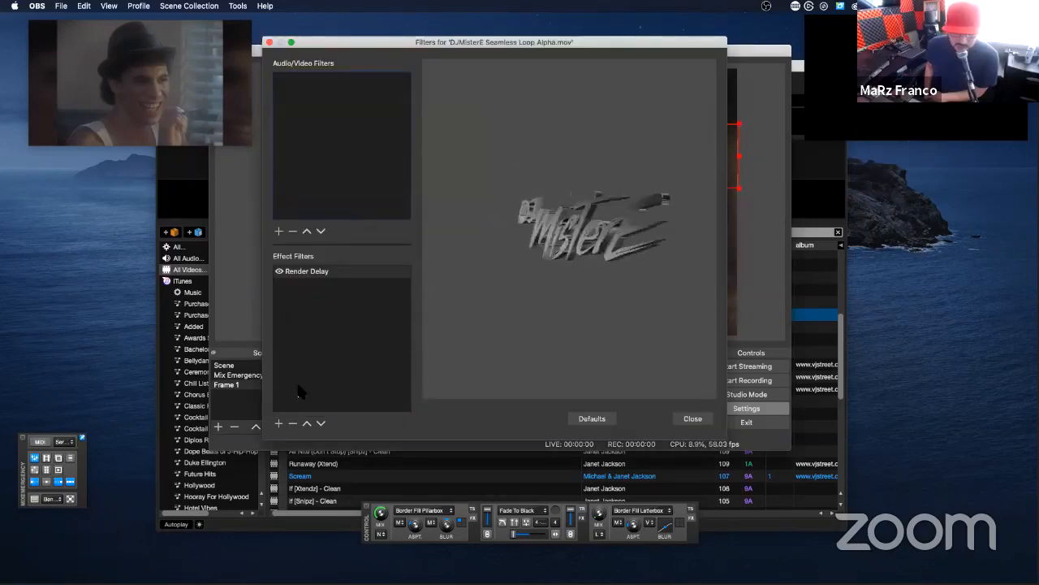
pyautogui.click(278, 423)
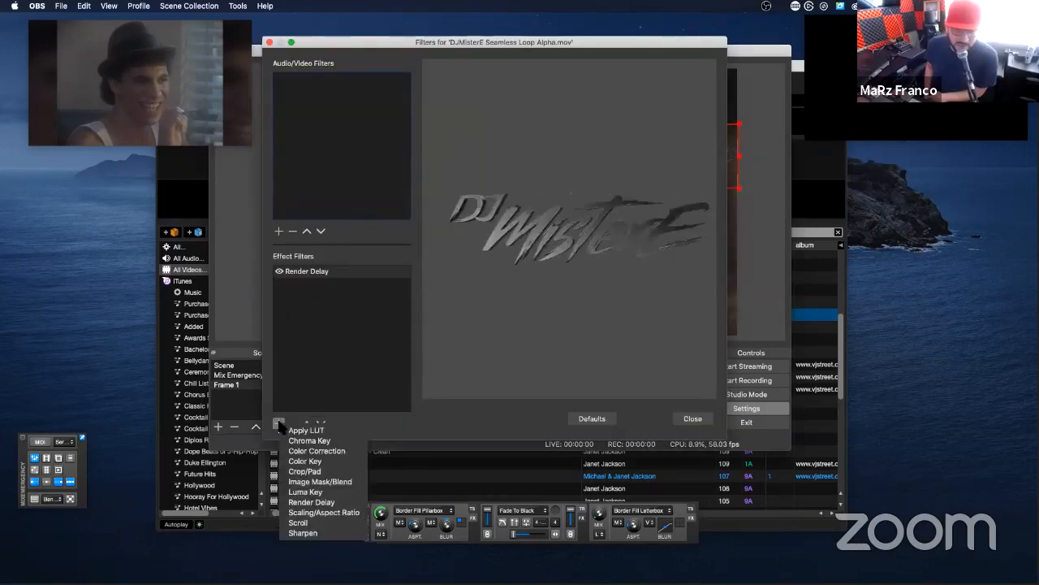
pyautogui.click(300, 360)
pyautogui.click(278, 232)
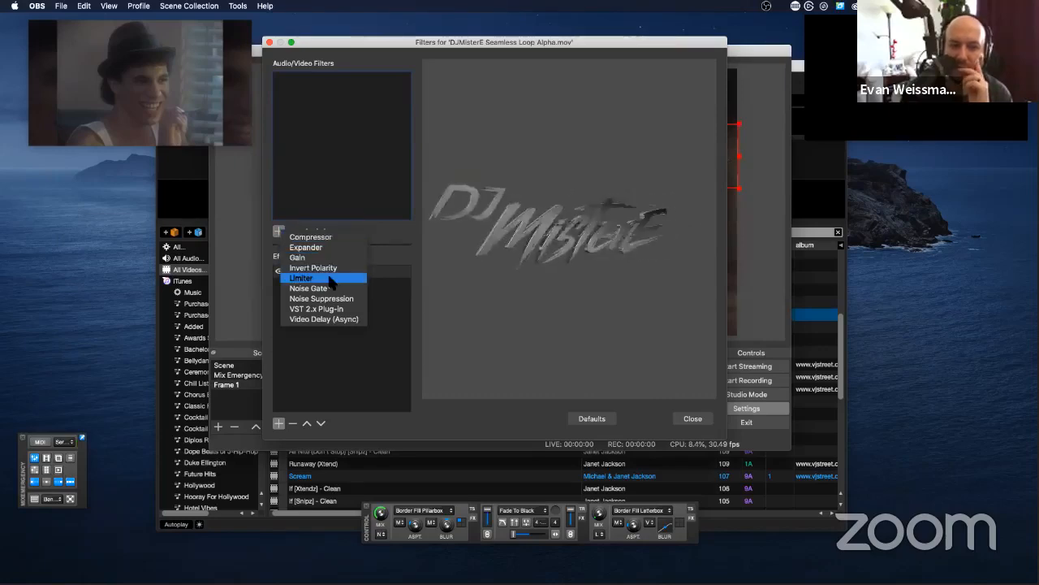
pyautogui.click(327, 346)
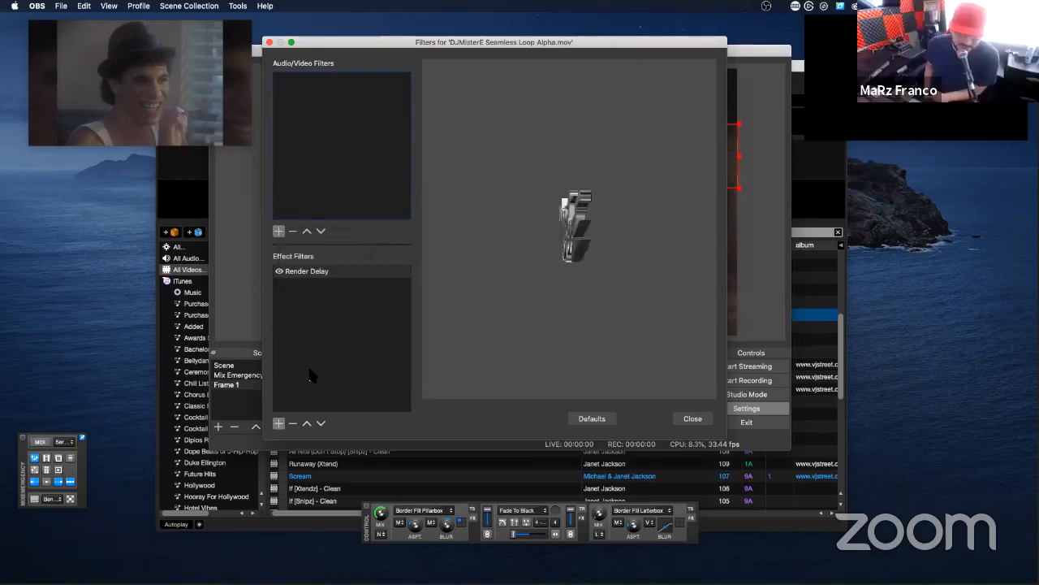
# Step: Add a Scroll effect filter to the DJMisterE Seamless Loop source, keeping the default name
pyautogui.click(280, 423)
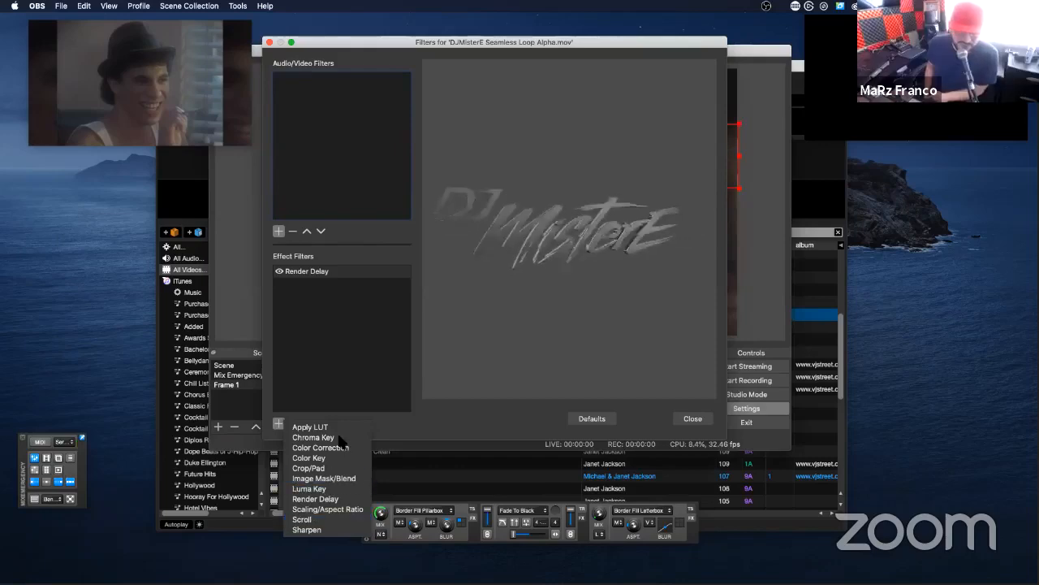
pyautogui.click(324, 519)
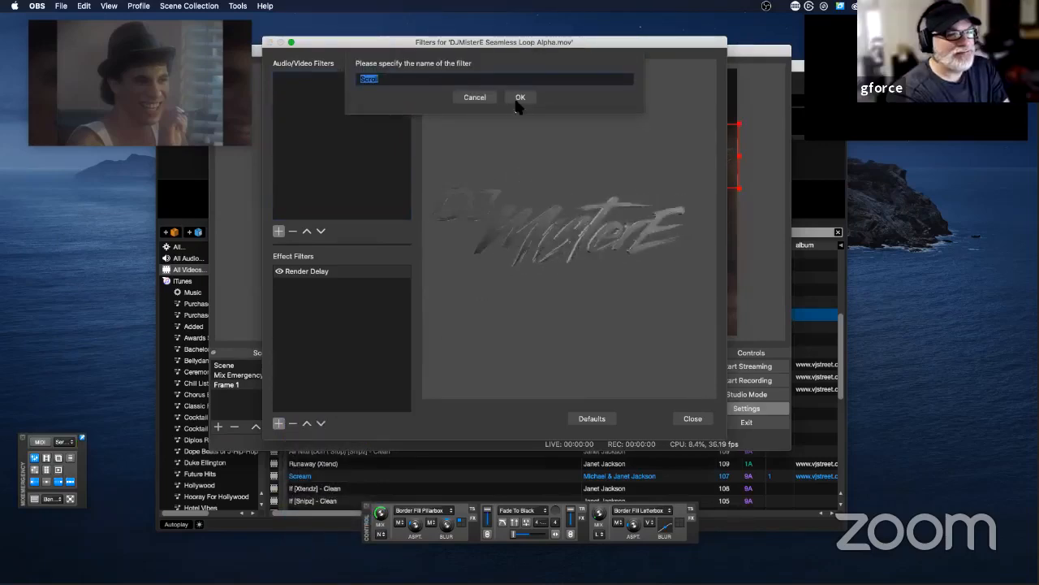
pyautogui.click(519, 99)
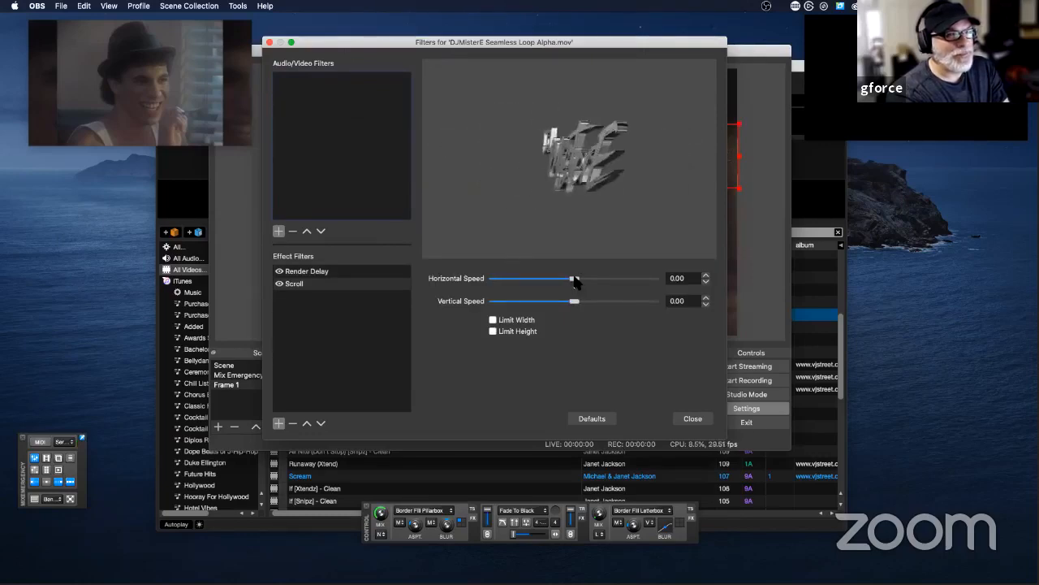
# Step: Try a horizontal scroll speed of -500, reduce it to -12 and set the vertical speed to -8
pyautogui.moveTo(574, 279); pyautogui.dragTo(490, 279)
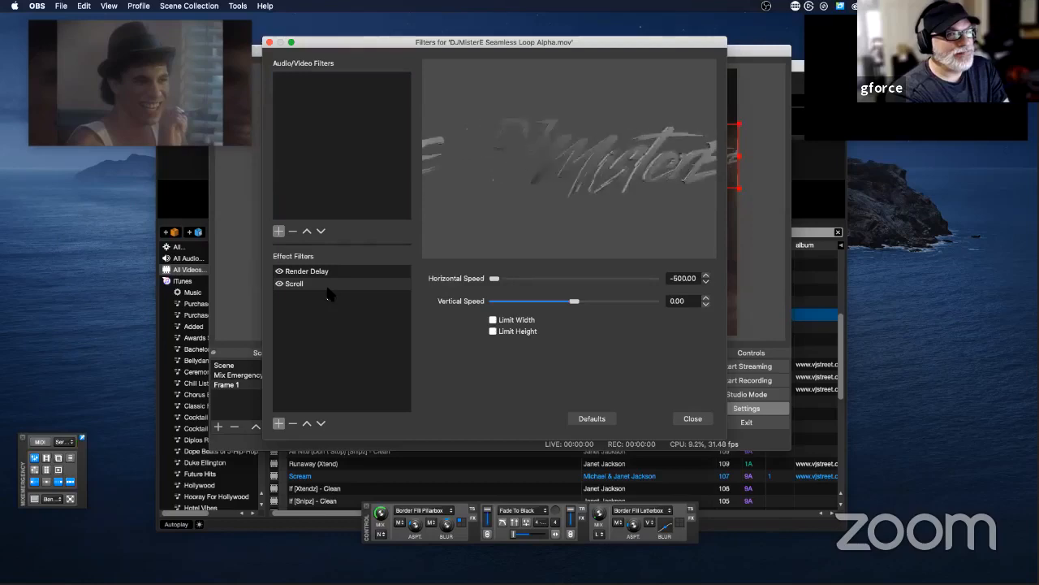
pyautogui.moveTo(497, 280); pyautogui.dragTo(422, 302)
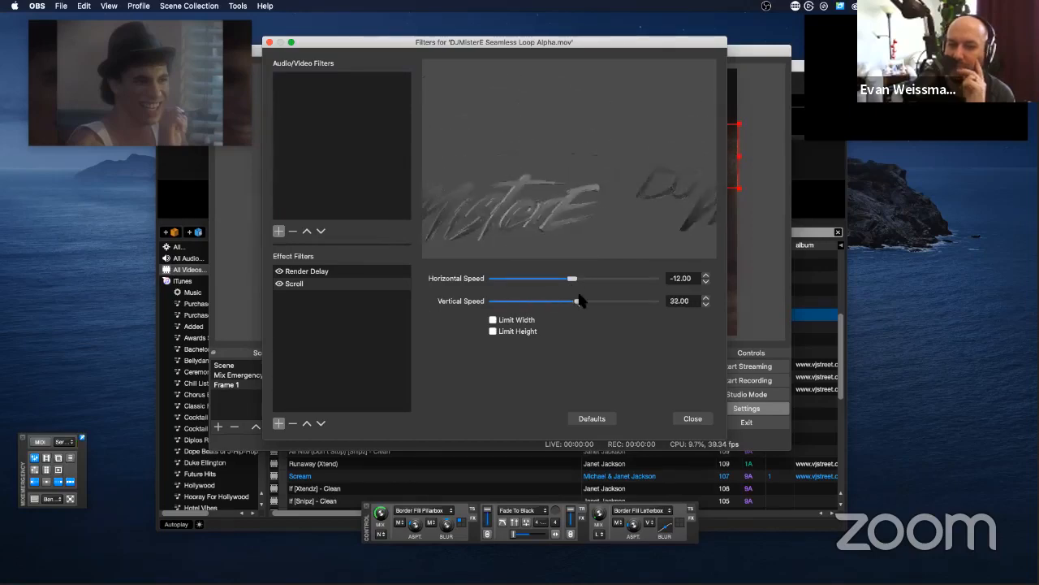
pyautogui.moveTo(574, 300); pyautogui.dragTo(571, 301)
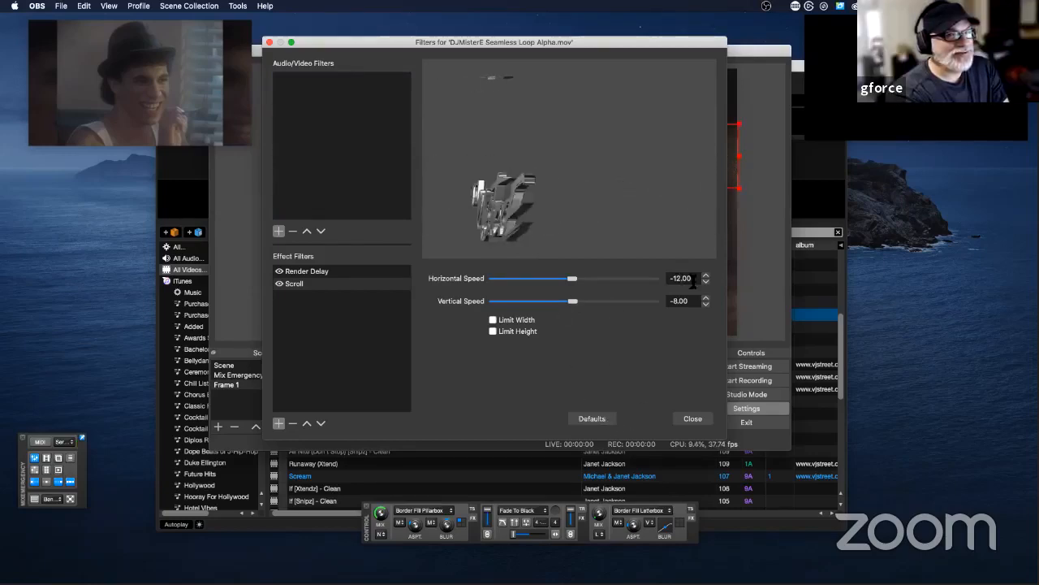
# Step: Set the Scroll filter's horizontal speed to -1
pyautogui.press('BackSpace')
pyautogui.press('BackSpace')
pyautogui.press('BackSpace')
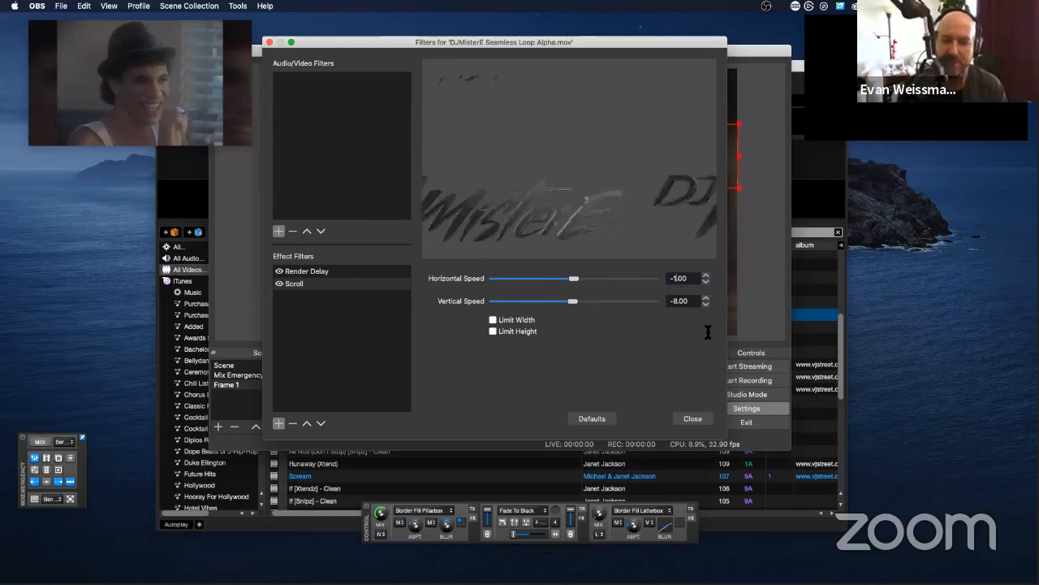
pyautogui.write('0')
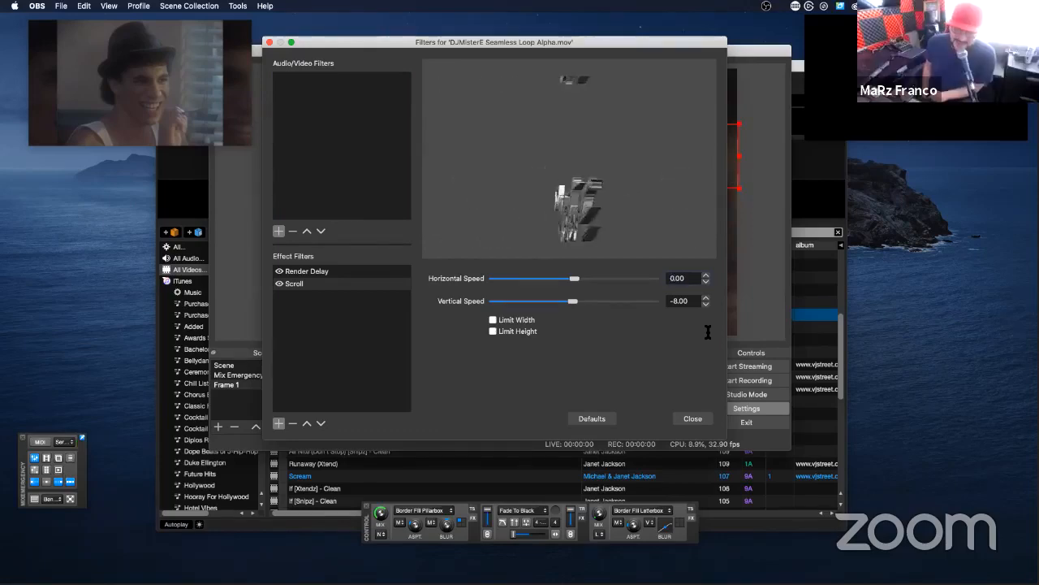
pyautogui.press('Down')
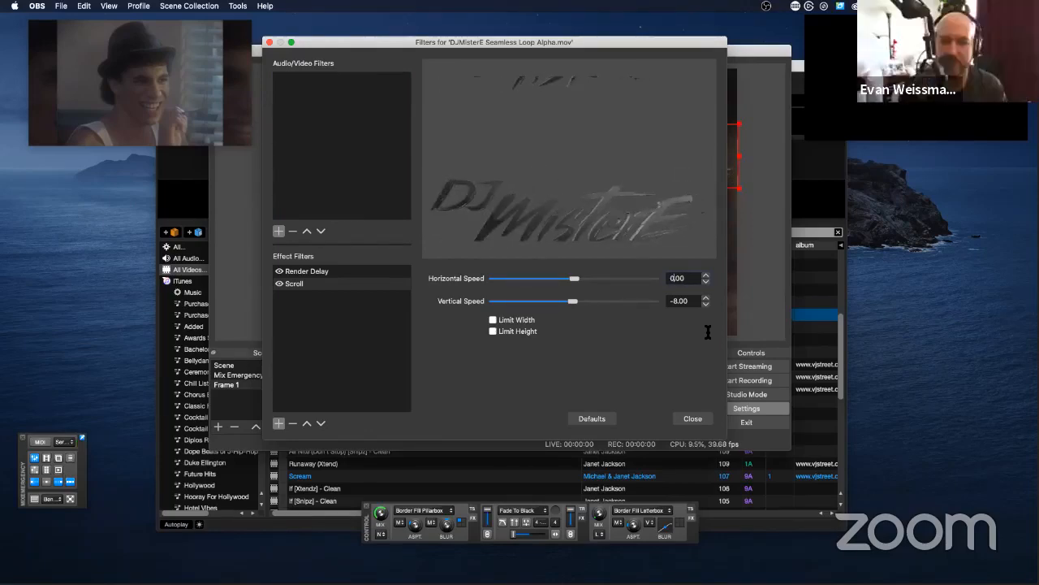
# Step: Set the Scroll filter's vertical speed to 0 and close the filter window
pyautogui.click(672, 301)
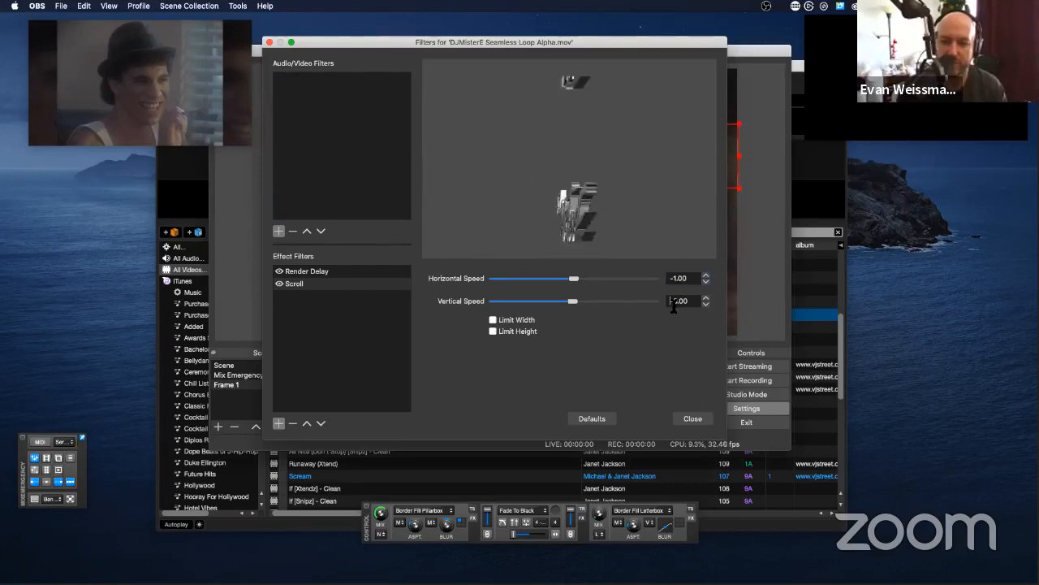
pyautogui.press('Delete')
pyautogui.press('Delete')
pyautogui.press('Delete')
pyautogui.press('Delete')
pyautogui.press('Delete')
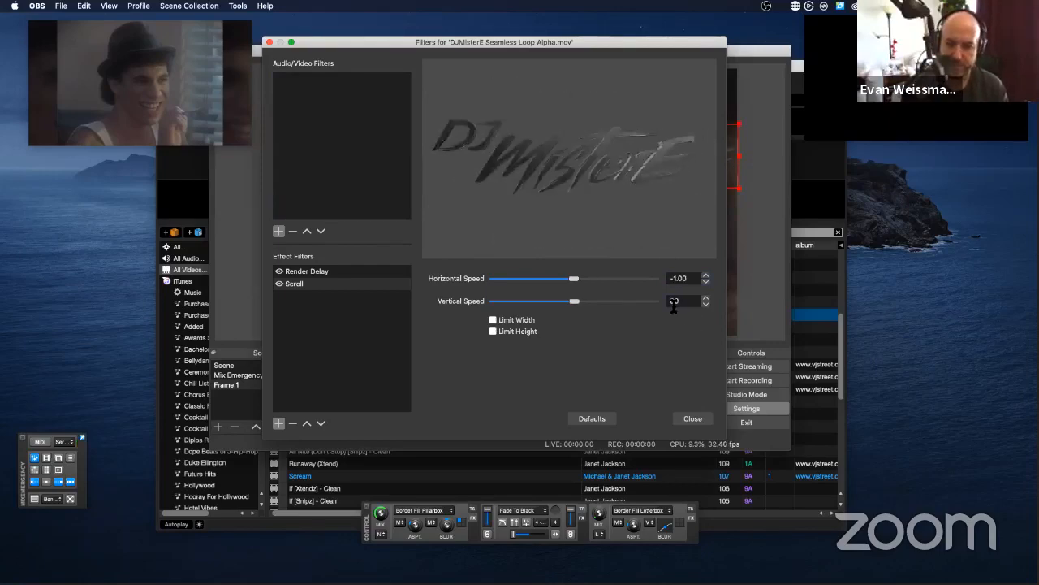
pyautogui.press('Return')
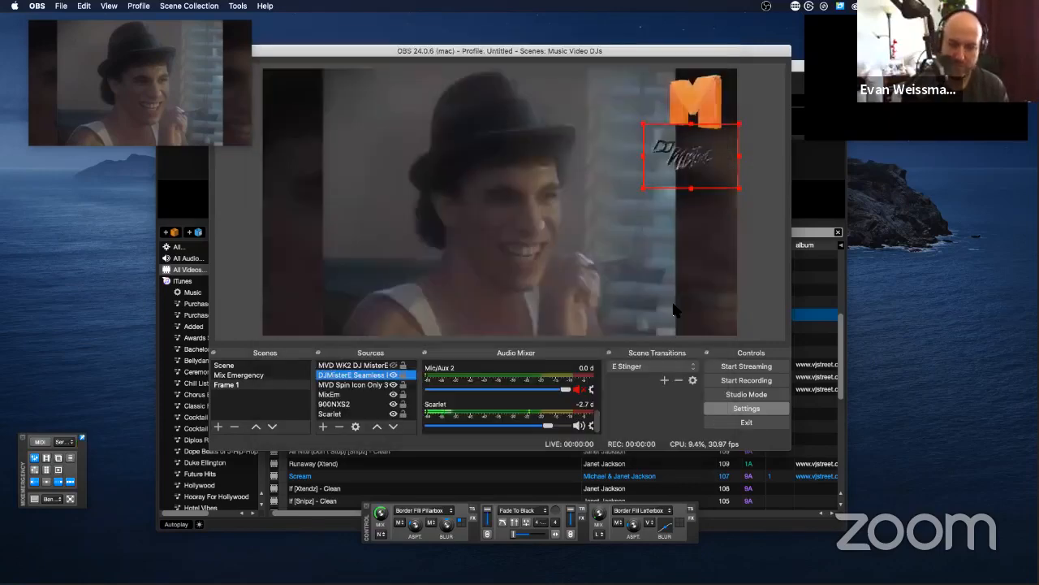
# Step: Open the properties of the DJMisterE Seamless Loop source and review its local file, loop, playback and speed options
pyautogui.rightClick(695, 166)
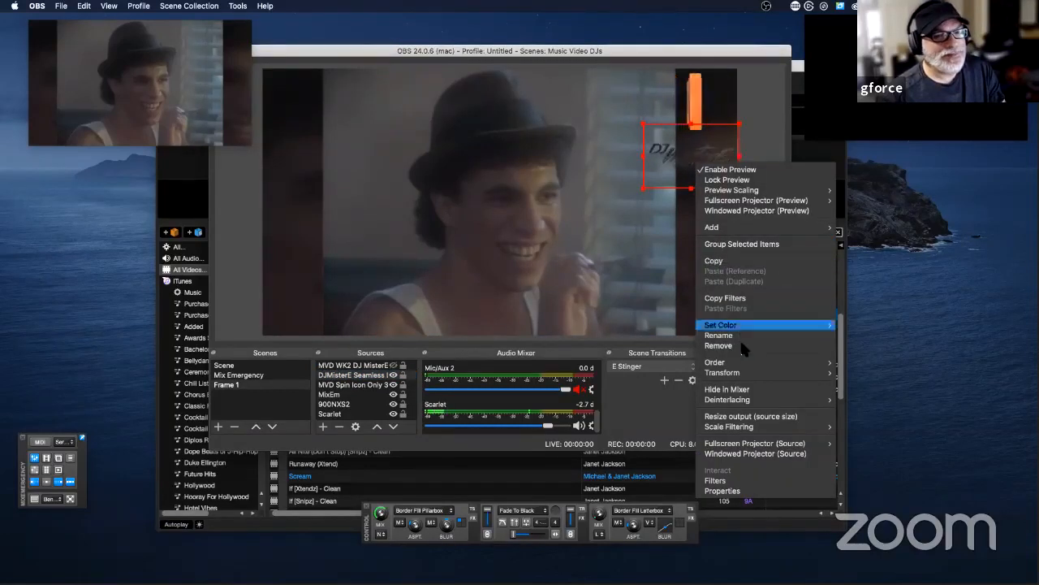
pyautogui.click(735, 491)
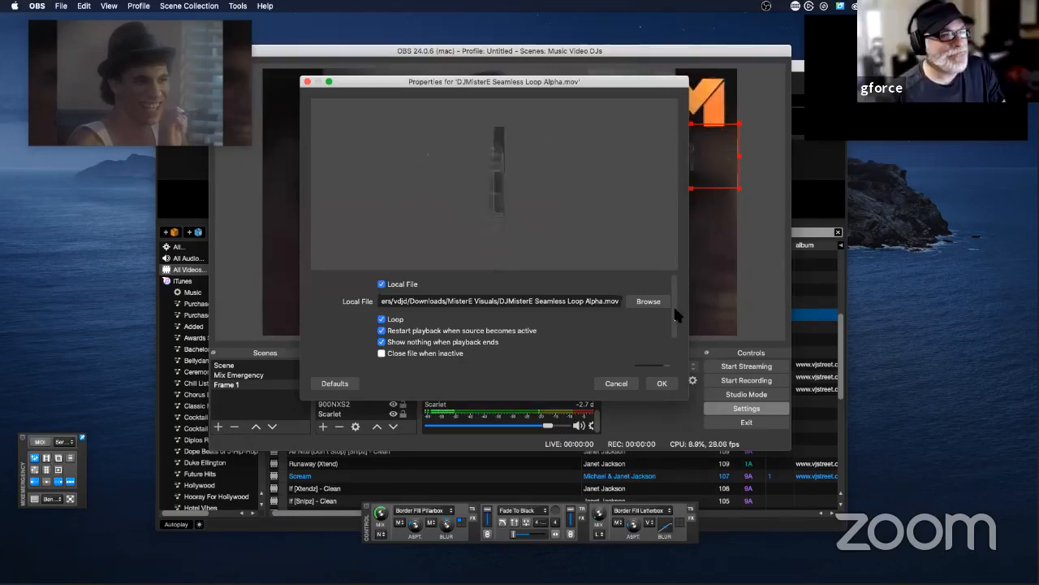
pyautogui.moveTo(673, 316); pyautogui.dragTo(671, 350)
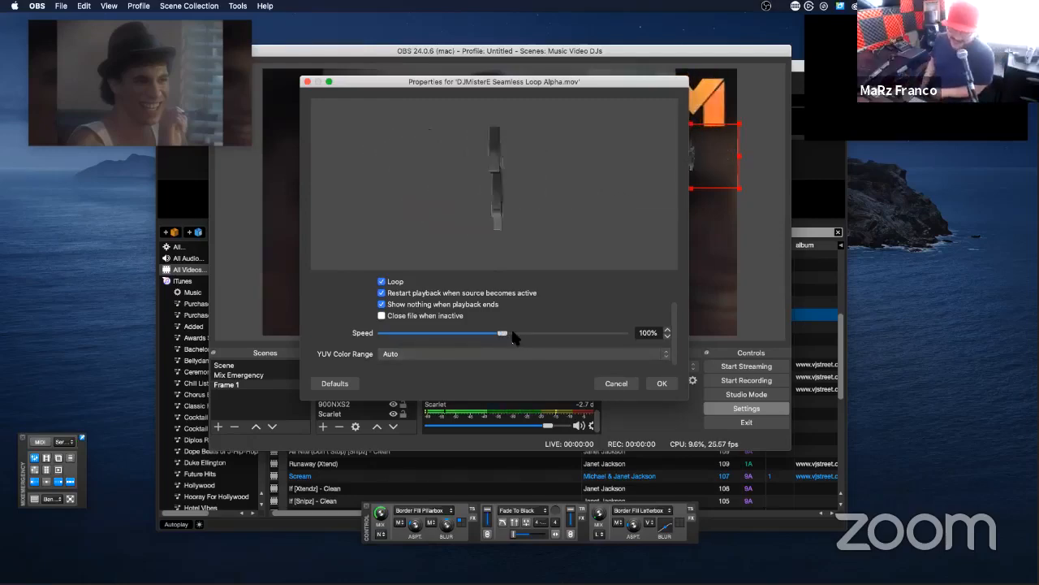
pyautogui.moveTo(671, 335); pyautogui.dragTo(682, 278)
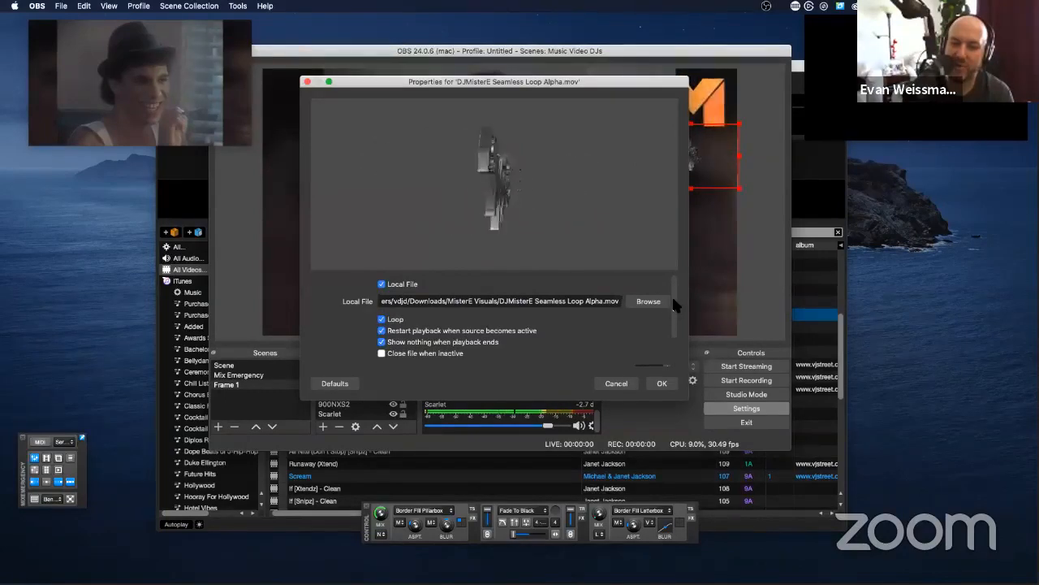
pyautogui.moveTo(674, 302); pyautogui.dragTo(686, 232)
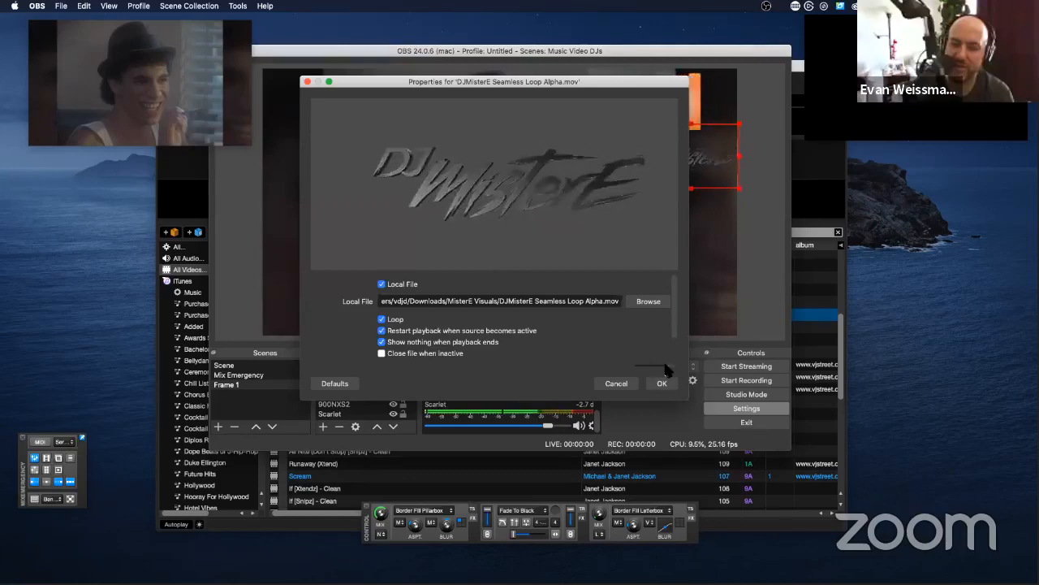
# Step: Set the DJMisterE Seamless Loop source's playback speed to 25% and apply the properties
pyautogui.moveTo(673, 330); pyautogui.dragTo(675, 381)
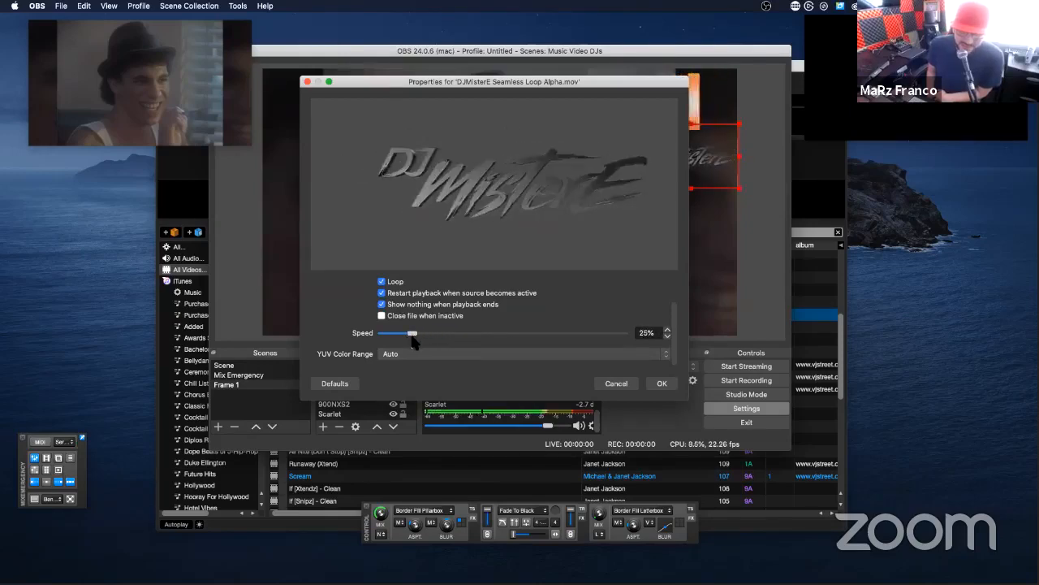
pyautogui.click(662, 382)
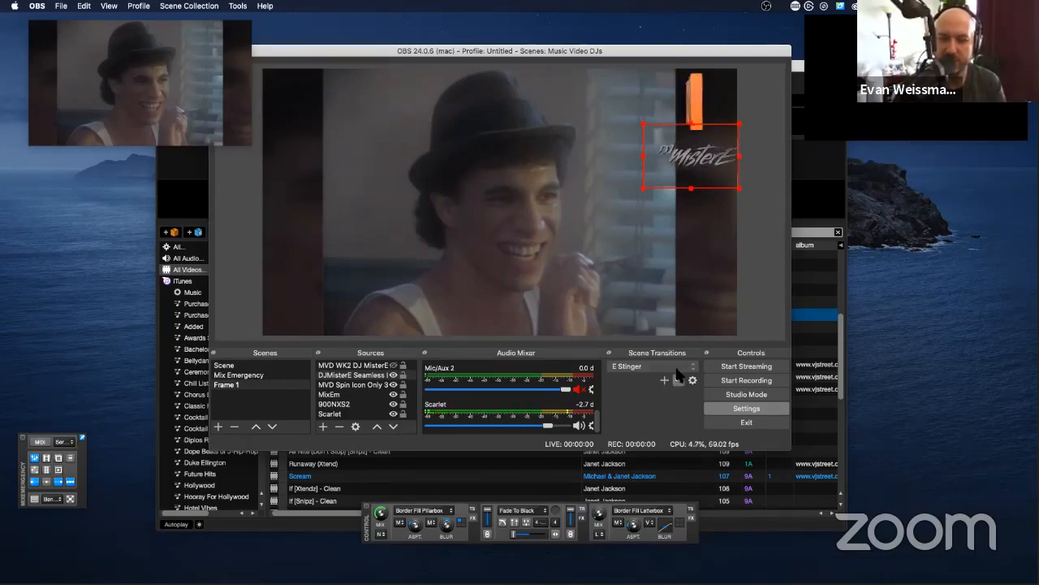
# Step: Reopen the DJMisterE Seamless Loop source's properties, set its playback speed to 75% and apply it
pyautogui.rightClick(691, 158)
pyautogui.click(718, 485)
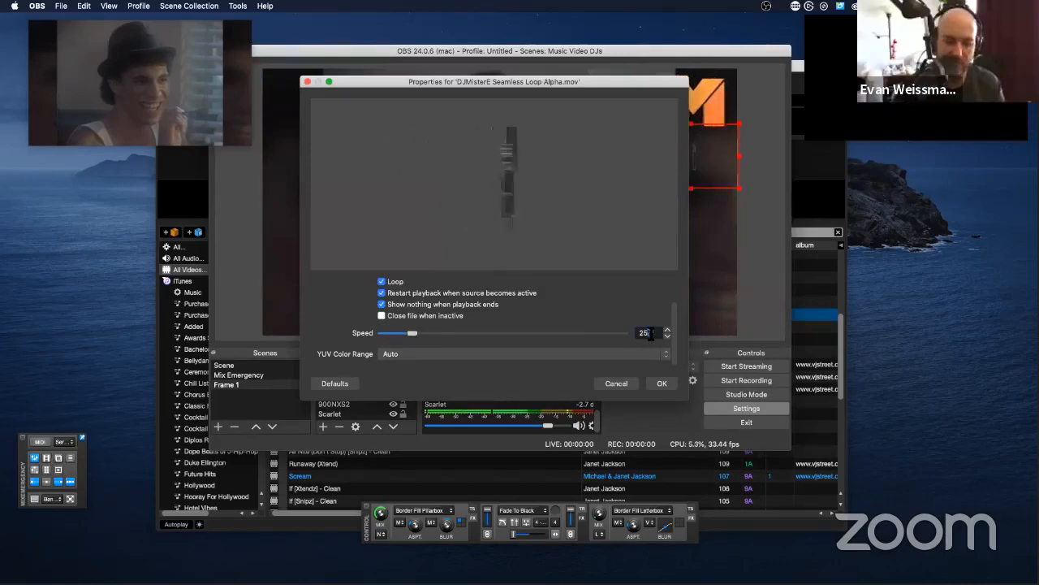
pyautogui.write('7')
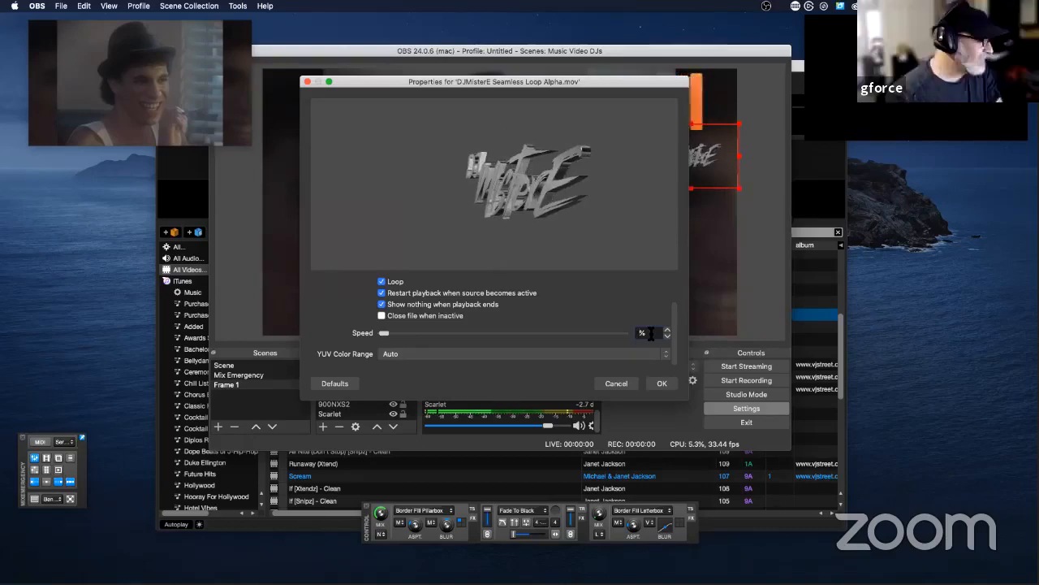
pyautogui.press('Return')
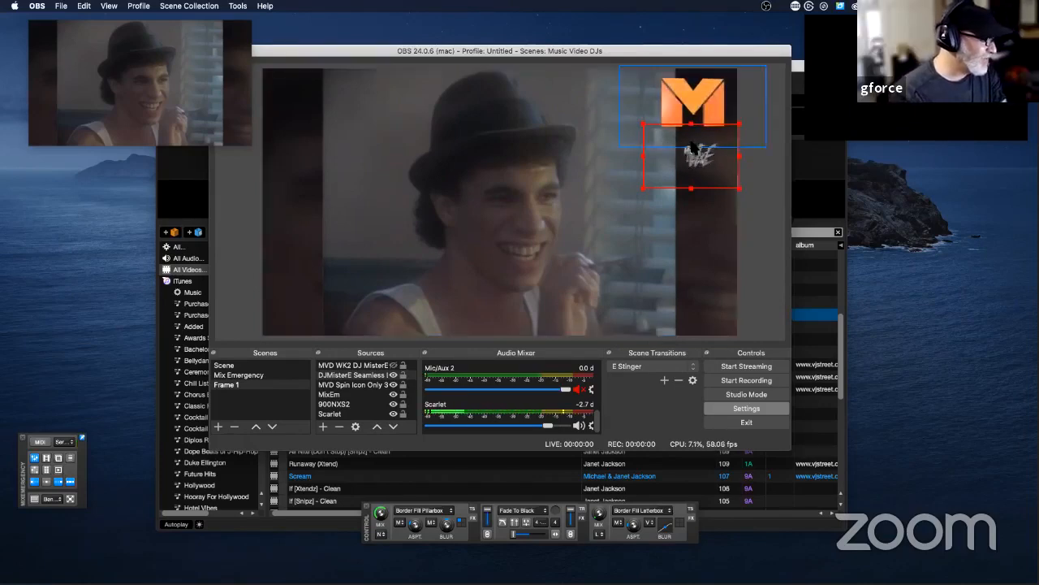
# Step: Raise the DJMisterE Seamless Loop source's playback speed slightly further in small increments and apply the properties
pyautogui.rightClick(696, 165)
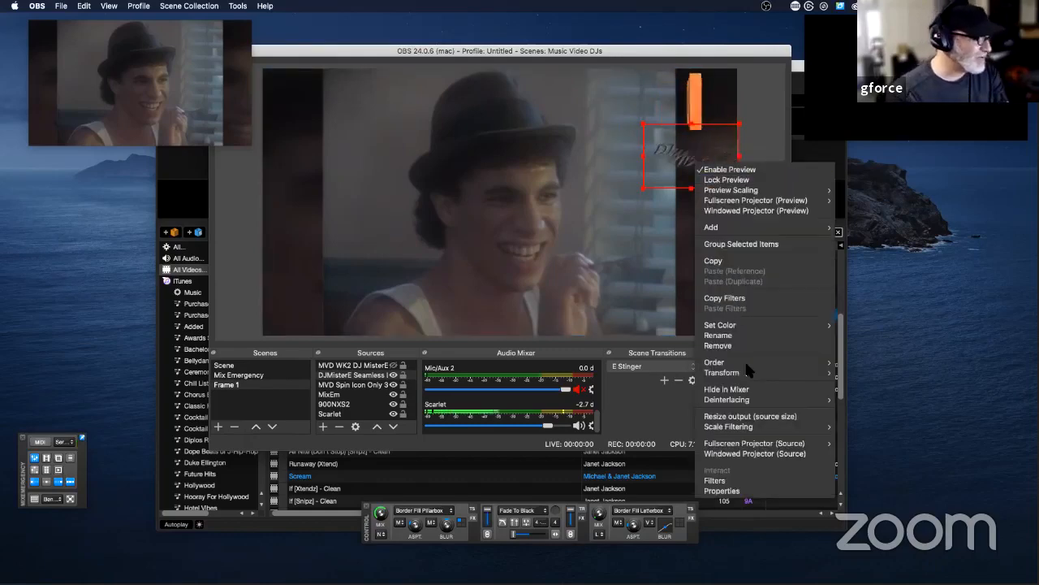
pyautogui.click(718, 490)
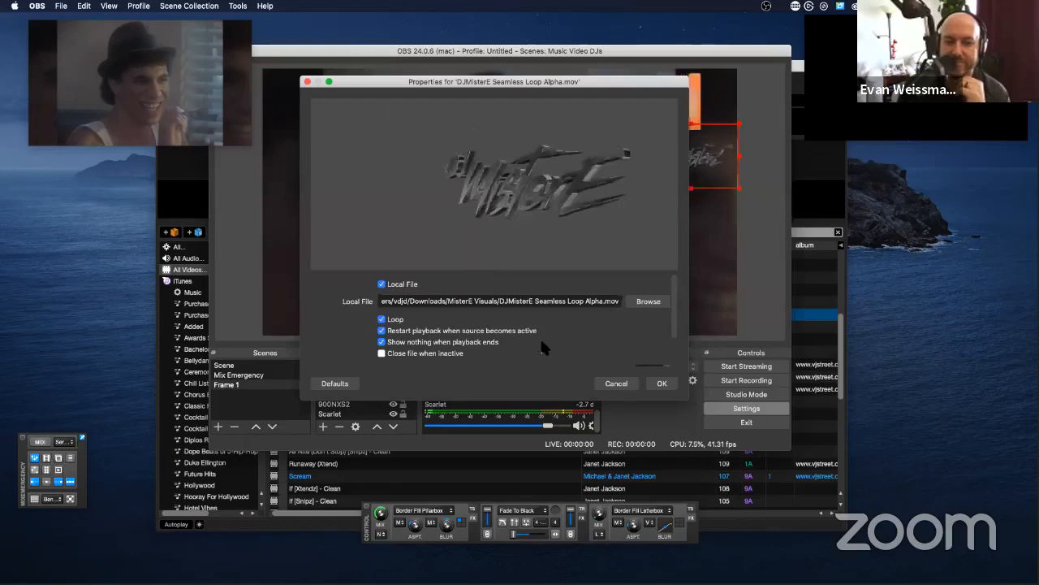
pyautogui.scroll(-3, 540, 358)
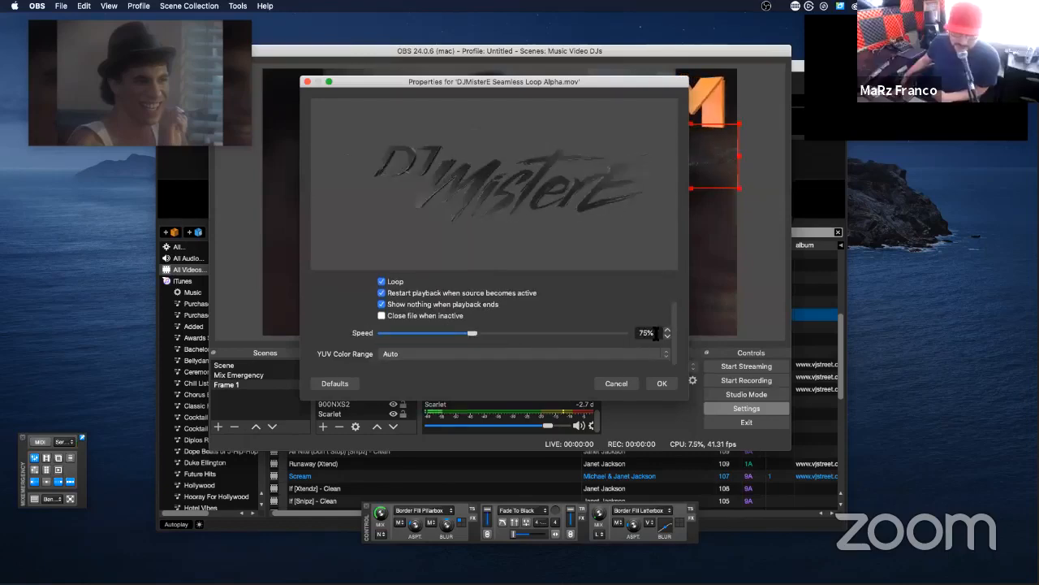
pyautogui.click(667, 330)
pyautogui.click(667, 330)
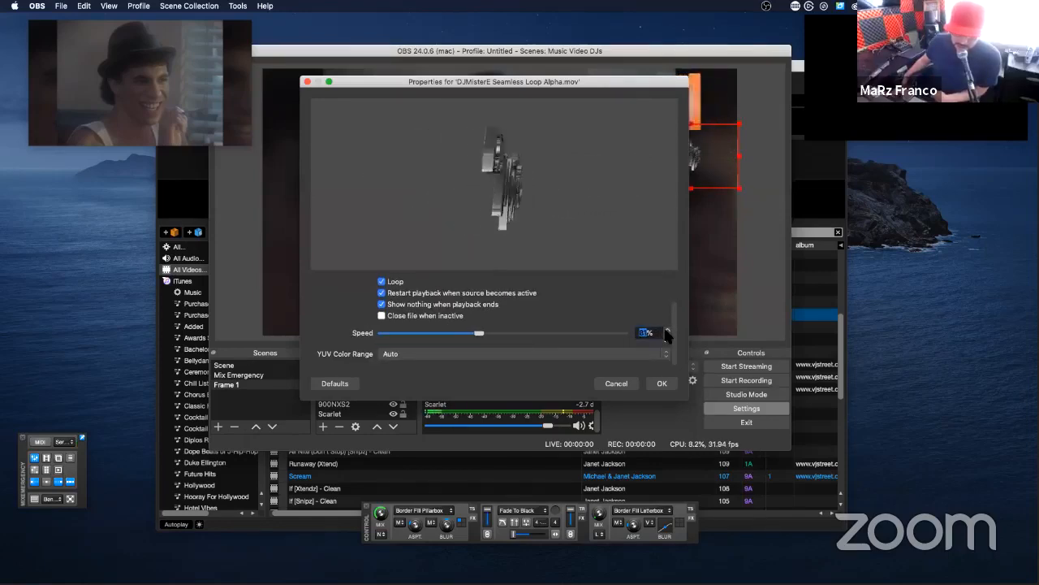
pyautogui.click(667, 329)
pyautogui.click(666, 329)
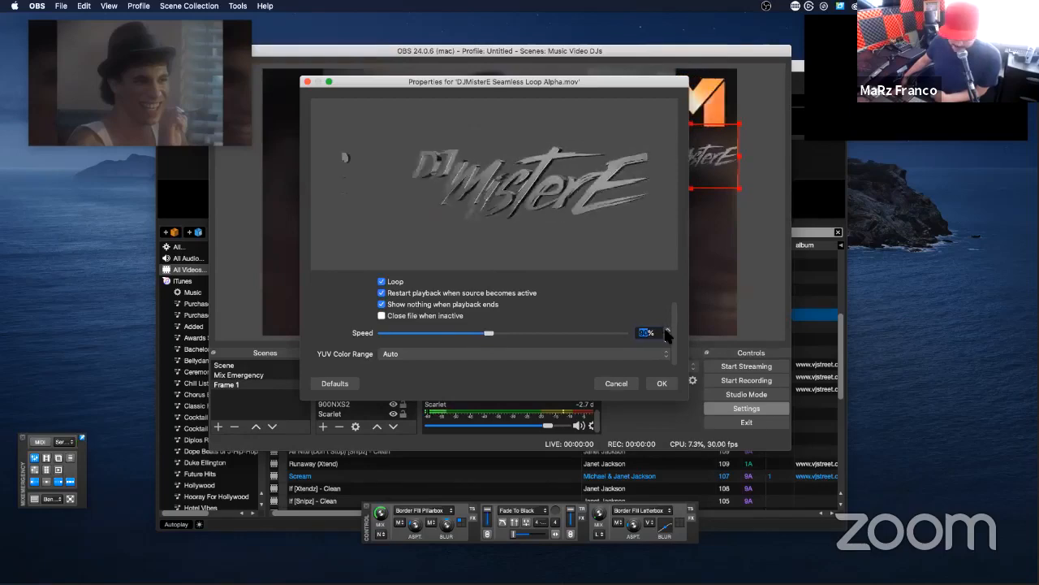
pyautogui.click(662, 383)
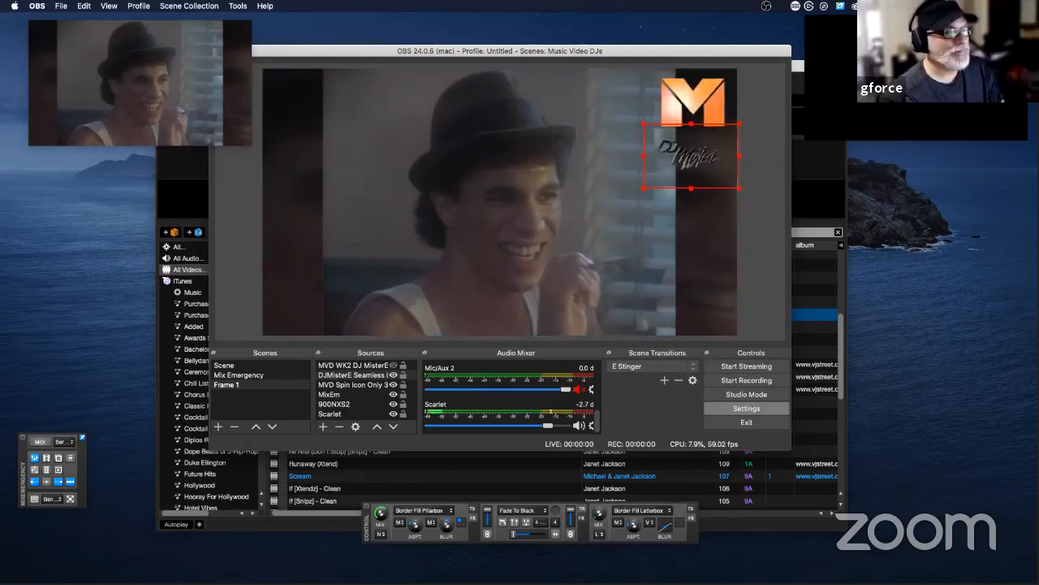
# Step: Show the OBS settings folder in Finder, view its contents, then close it and return to OBS
pyautogui.click(61, 6)
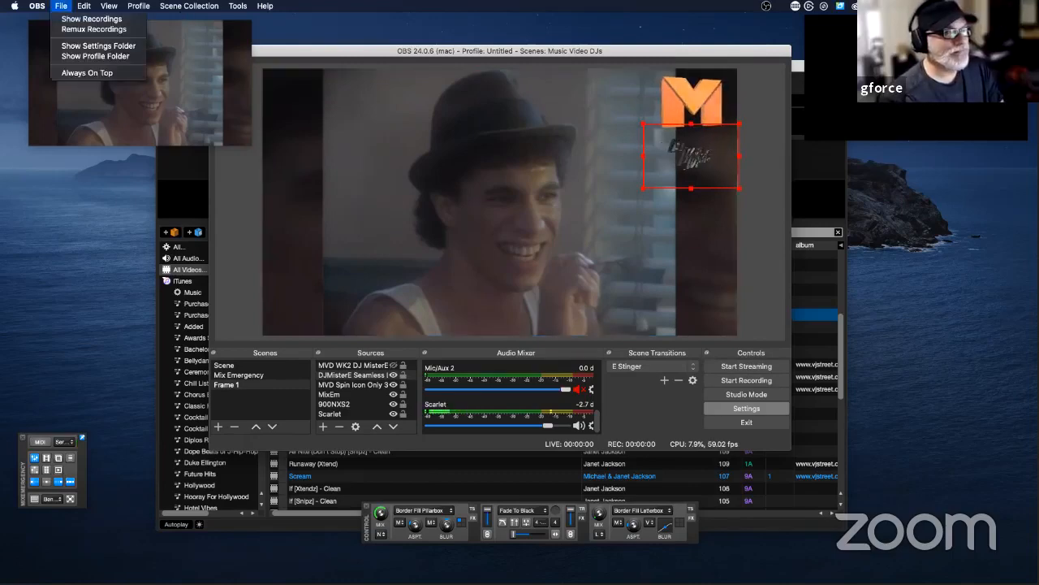
pyautogui.click(82, 45)
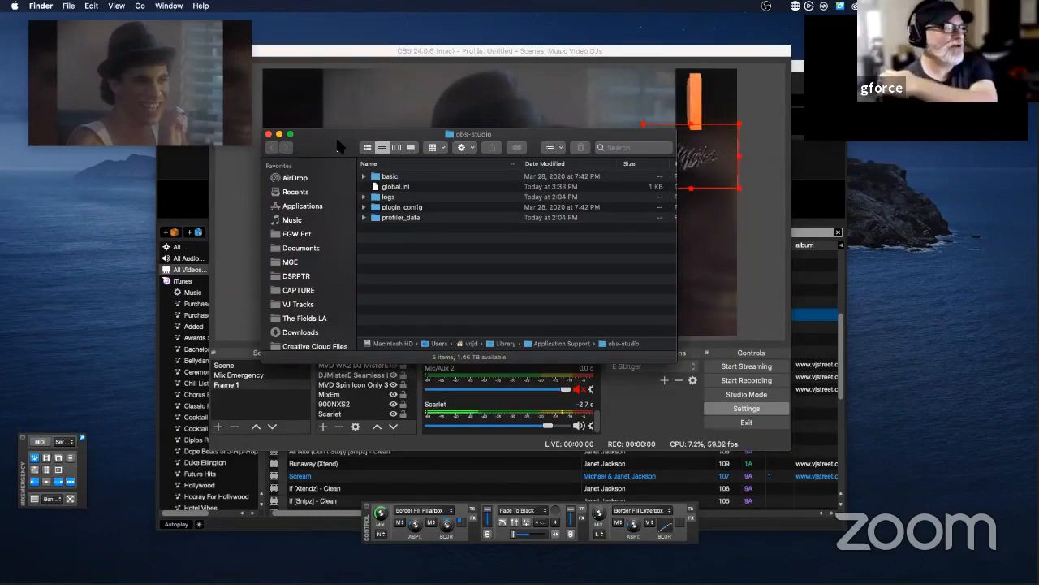
pyautogui.moveTo(339, 147); pyautogui.dragTo(377, 136)
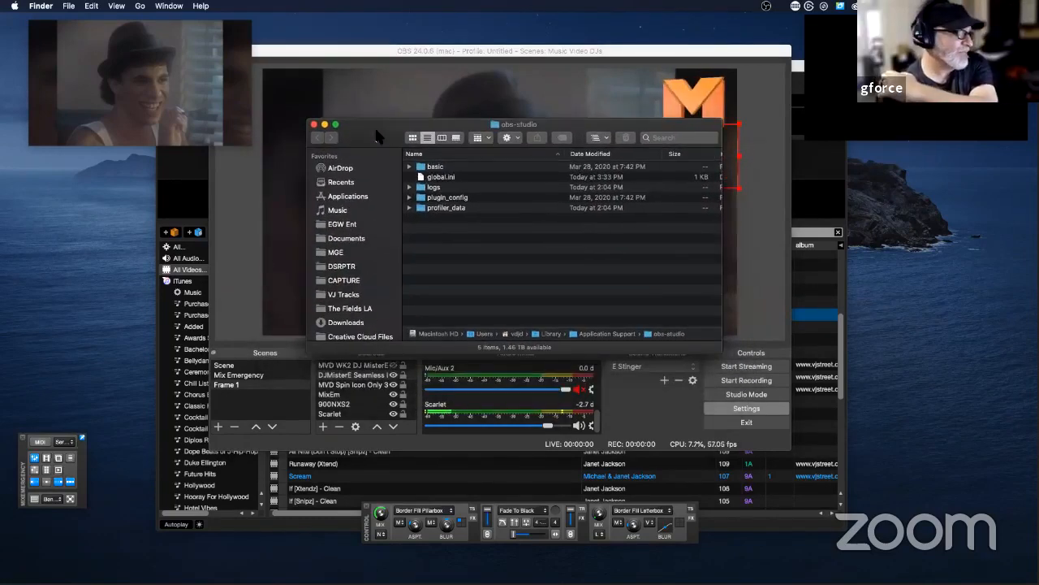
pyautogui.click(314, 125)
pyautogui.click(49, 6)
pyautogui.click(347, 105)
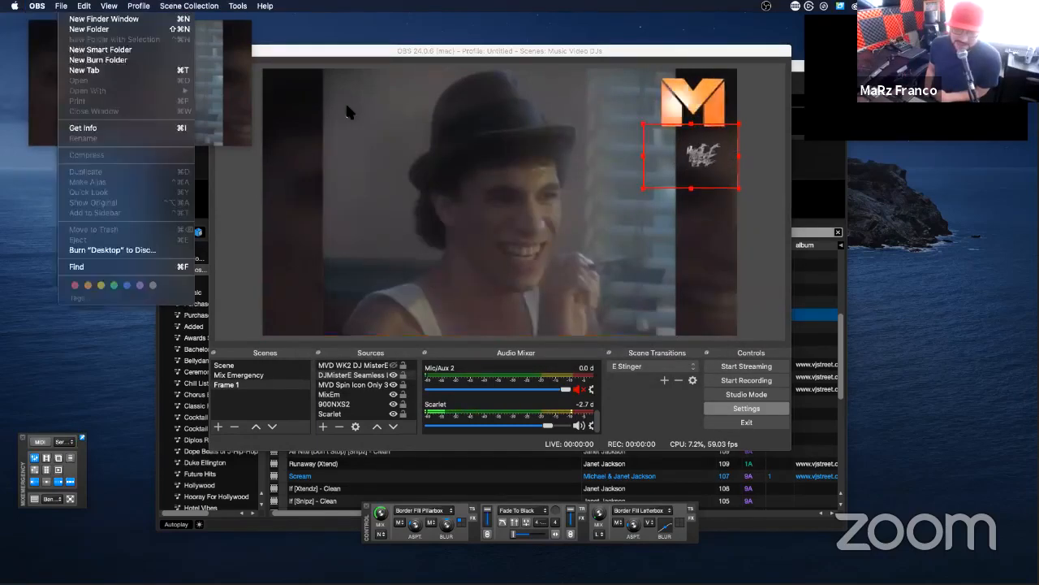
pyautogui.click(347, 112)
# Step: Open the export dialog for the Music Video DJs scene collection to view its save options, and cancel the export
pyautogui.click(109, 6)
pyautogui.moveTo(189, 6)
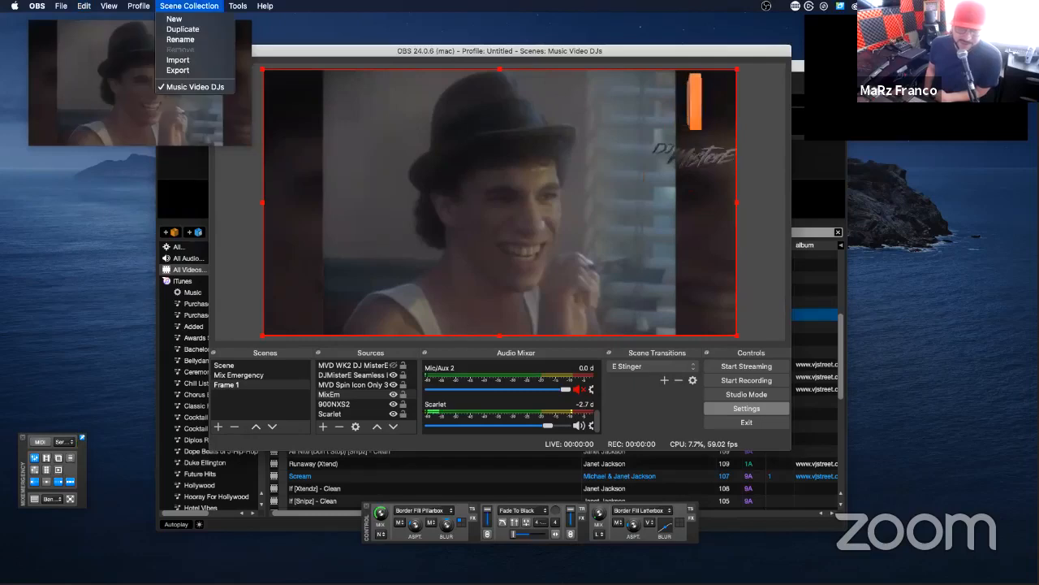
pyautogui.click(181, 70)
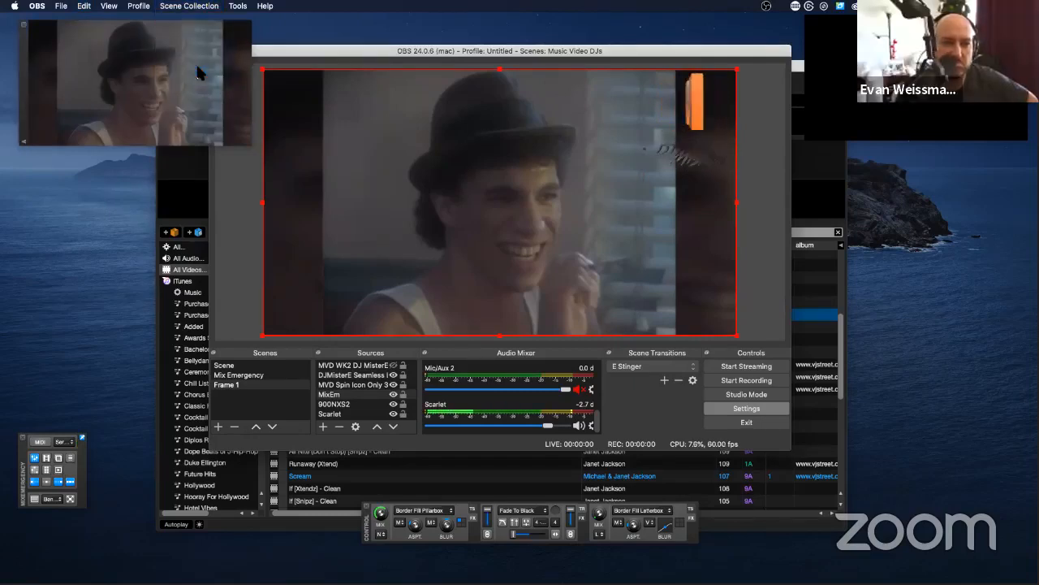
pyautogui.click(534, 212)
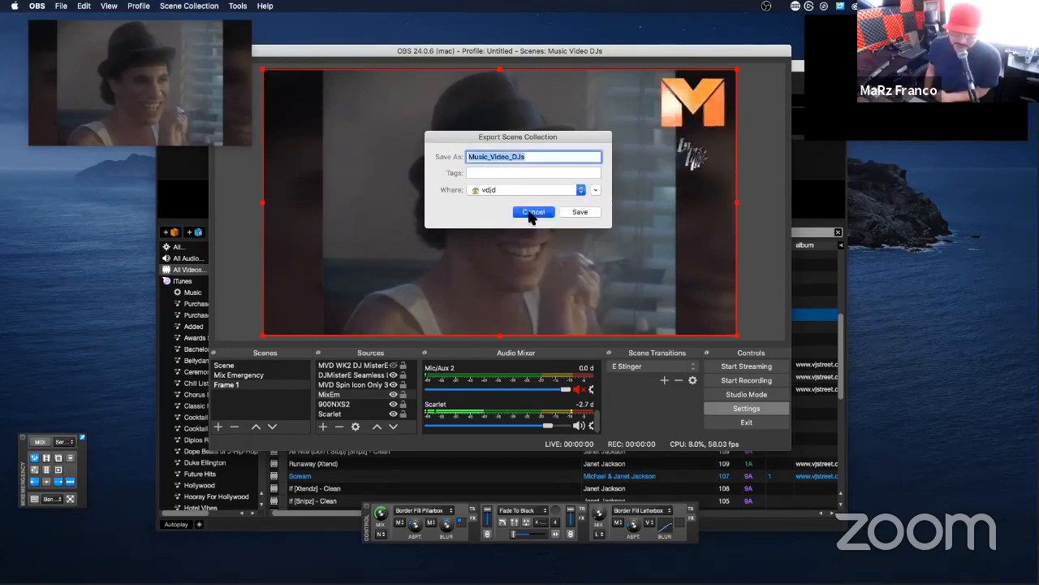
# Step: Check the Elgato Remote Control for OBS Studio plugin version and close its window
pyautogui.click(237, 6)
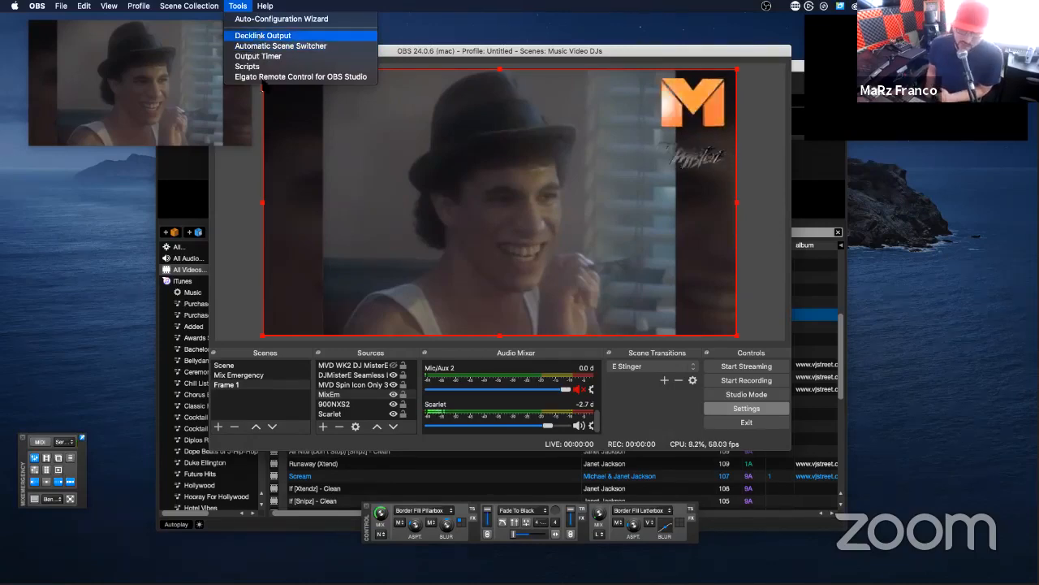
pyautogui.click(267, 78)
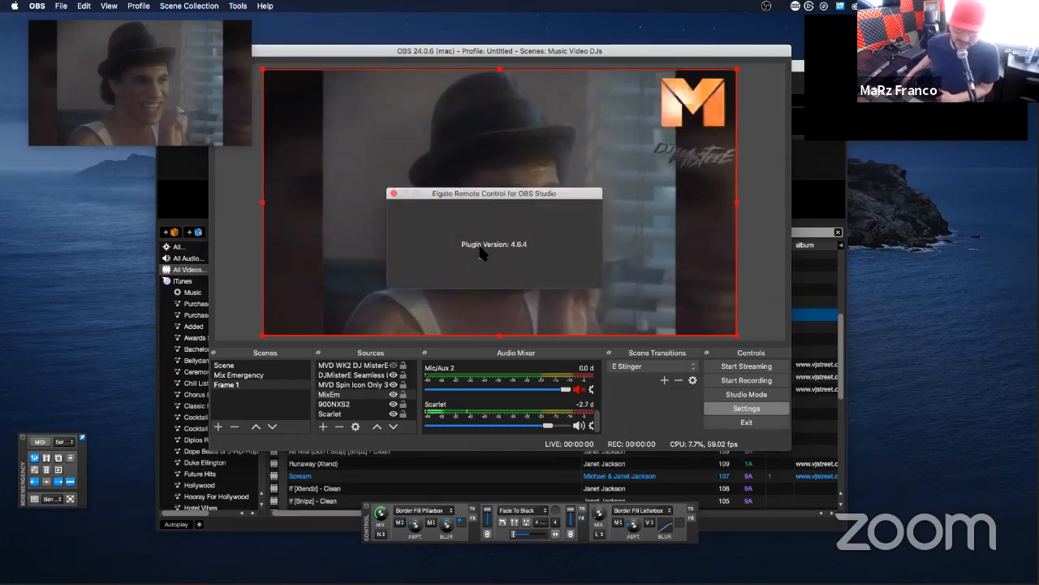
pyautogui.click(395, 195)
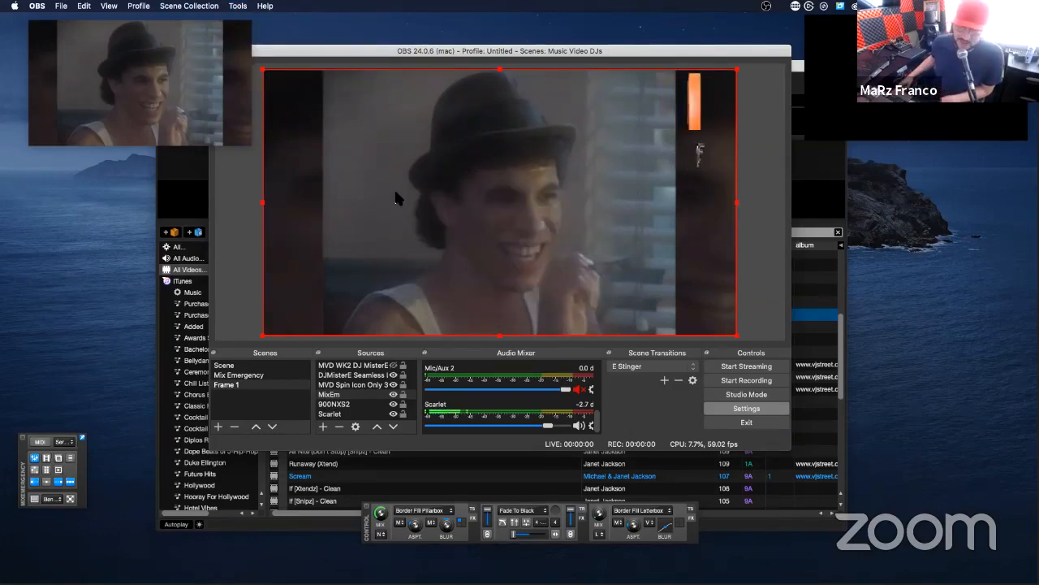
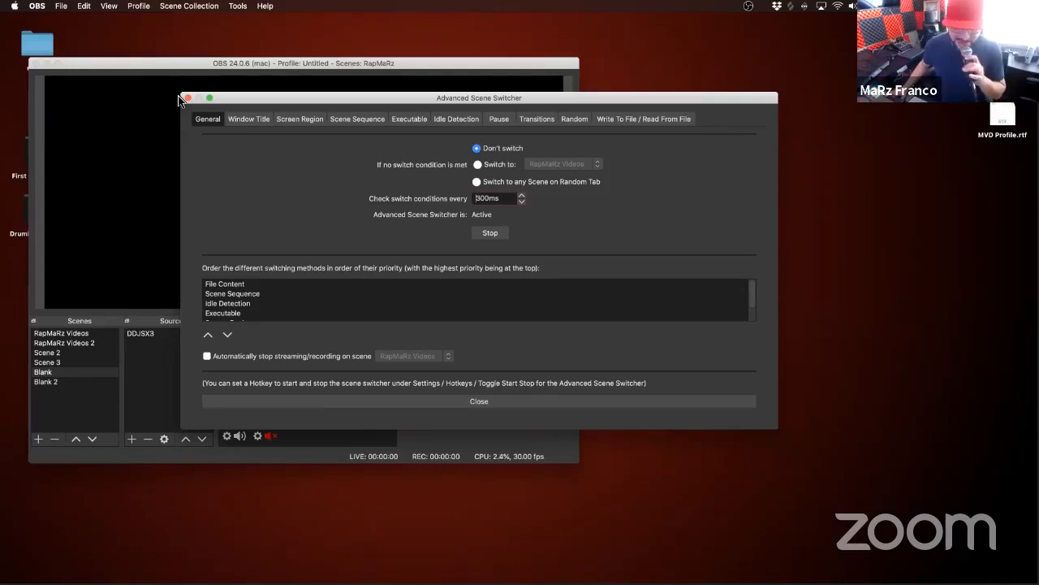
# Step: Reopen the Advanced Scene Switcher at its Scene Sequence settings and move its window off the OBS scene list
pyautogui.click(185, 99)
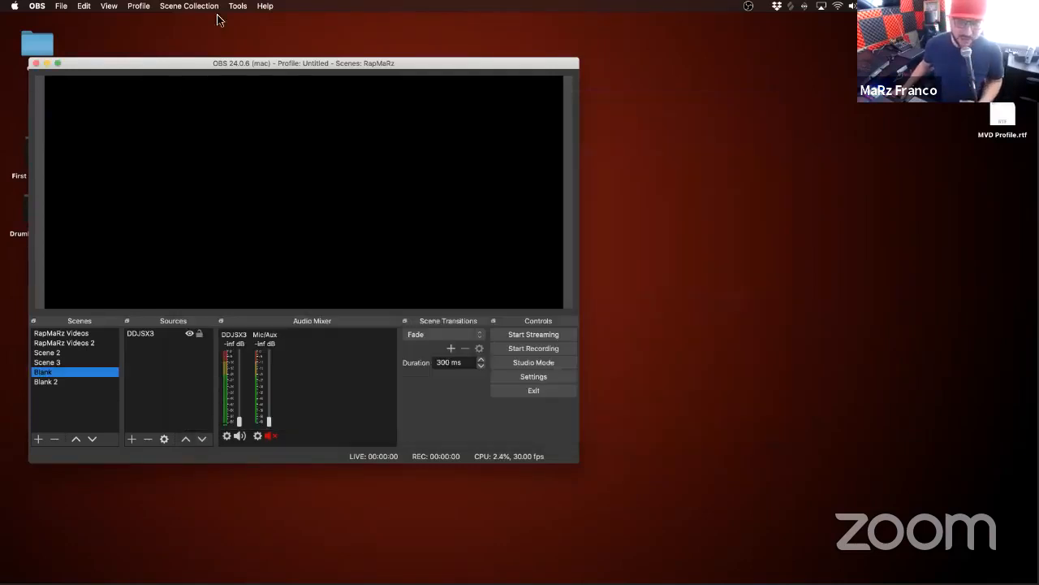
pyautogui.click(238, 5)
pyautogui.click(254, 35)
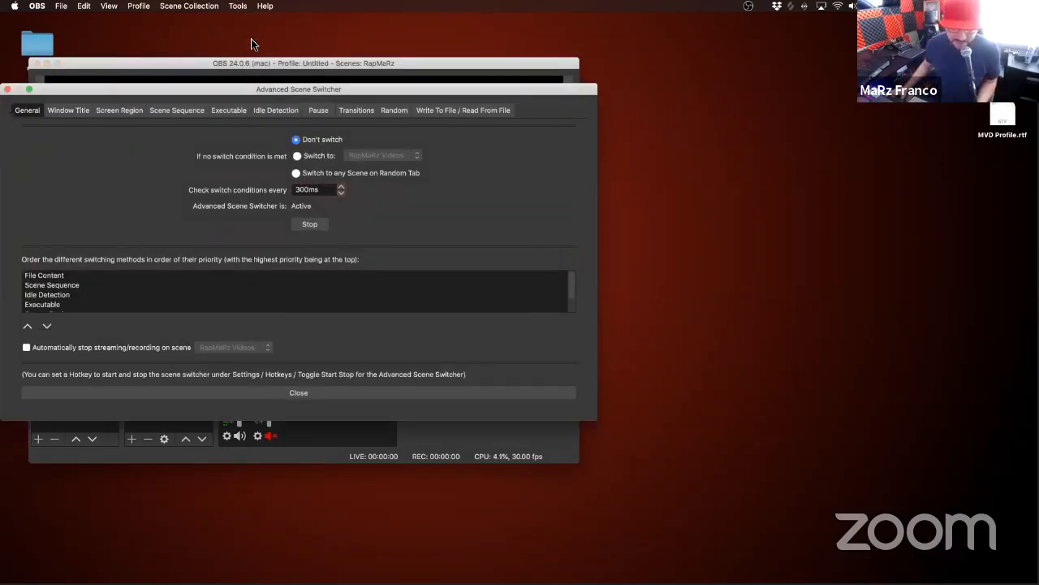
pyautogui.click(173, 113)
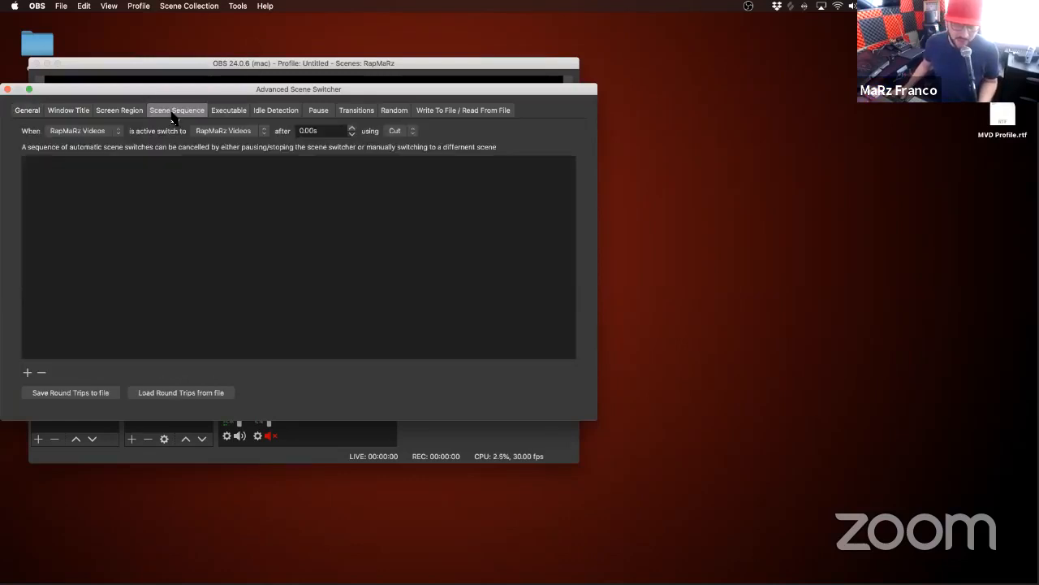
pyautogui.moveTo(134, 92); pyautogui.dragTo(455, 38)
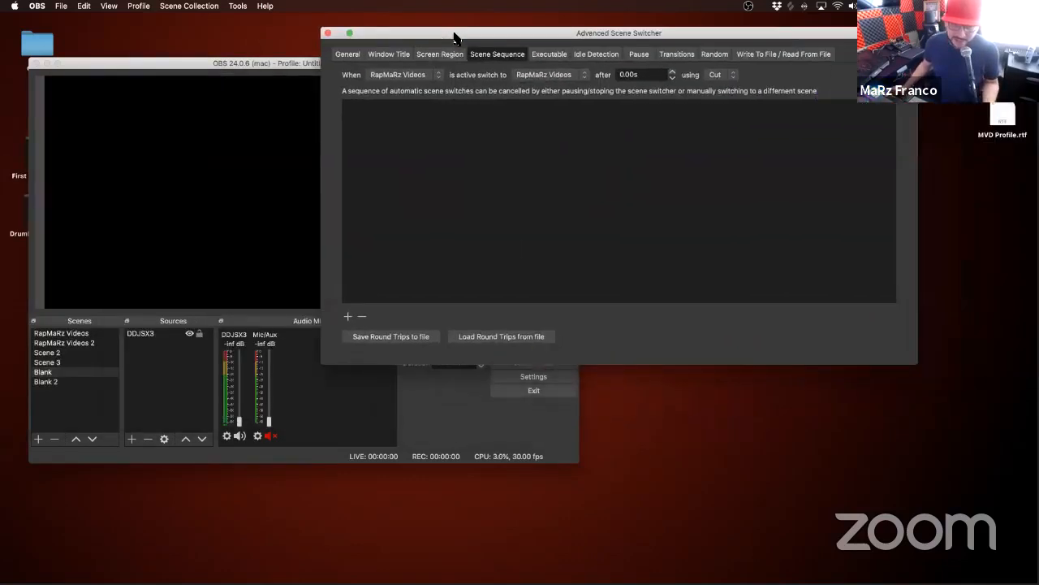
# Step: Add a scene sequence that switches from RapMaRz Videos to RapMaRz Videos 2 after 5 seconds using Fade
pyautogui.click(397, 76)
pyautogui.click(397, 75)
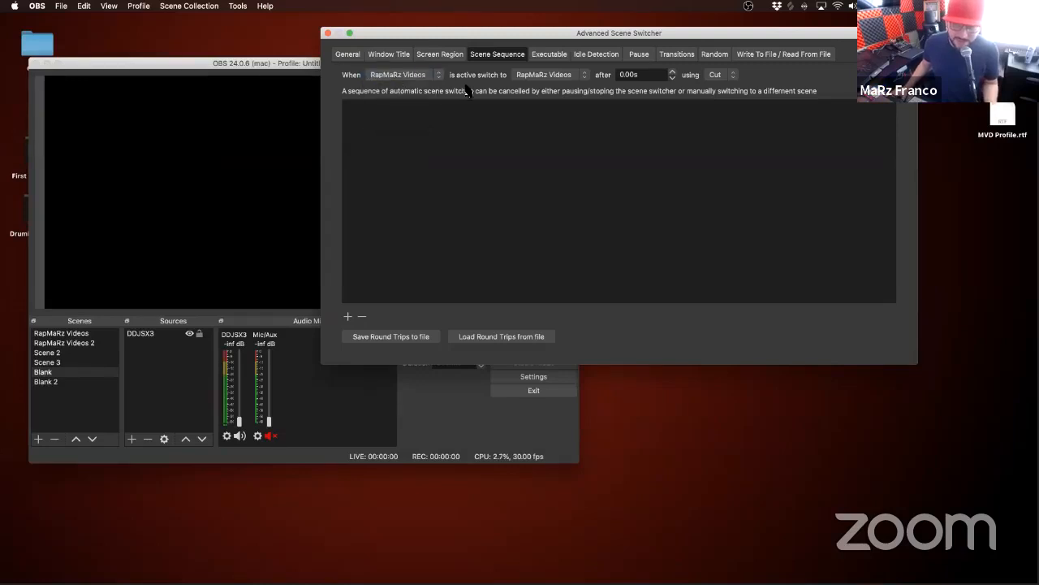
pyautogui.click(536, 76)
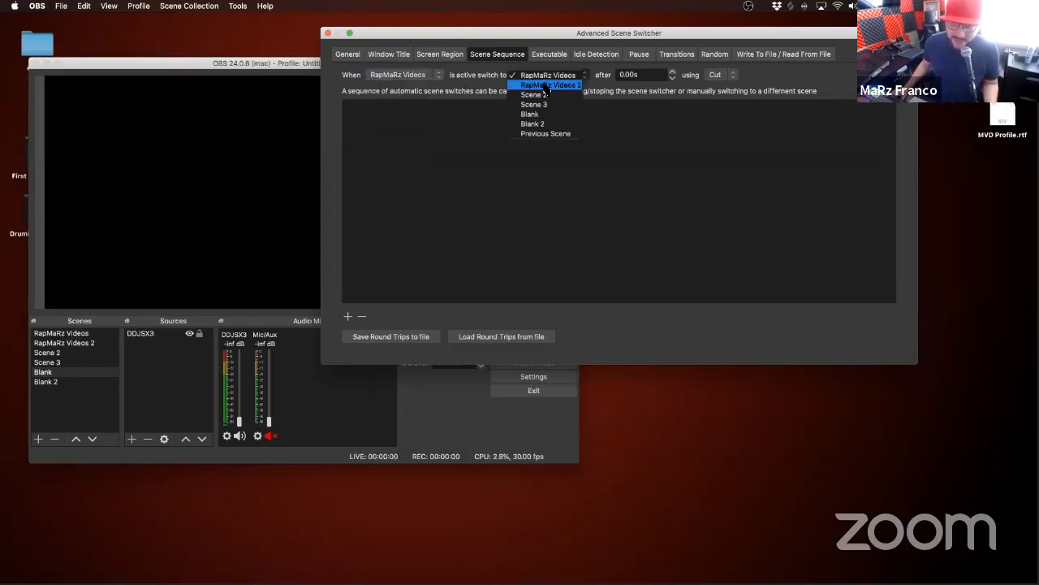
pyautogui.click(545, 87)
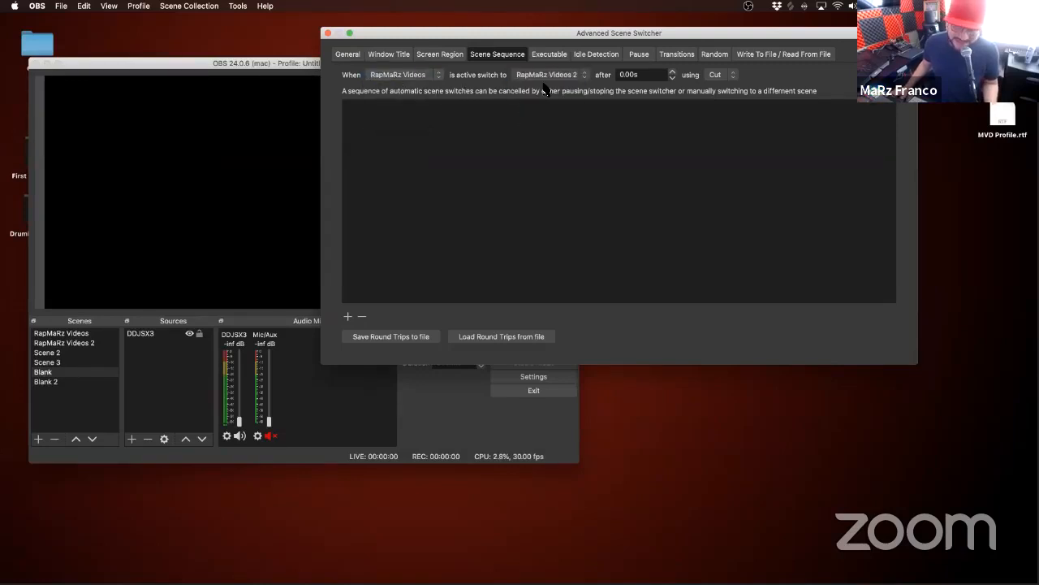
pyautogui.click(621, 75)
pyautogui.write('3')
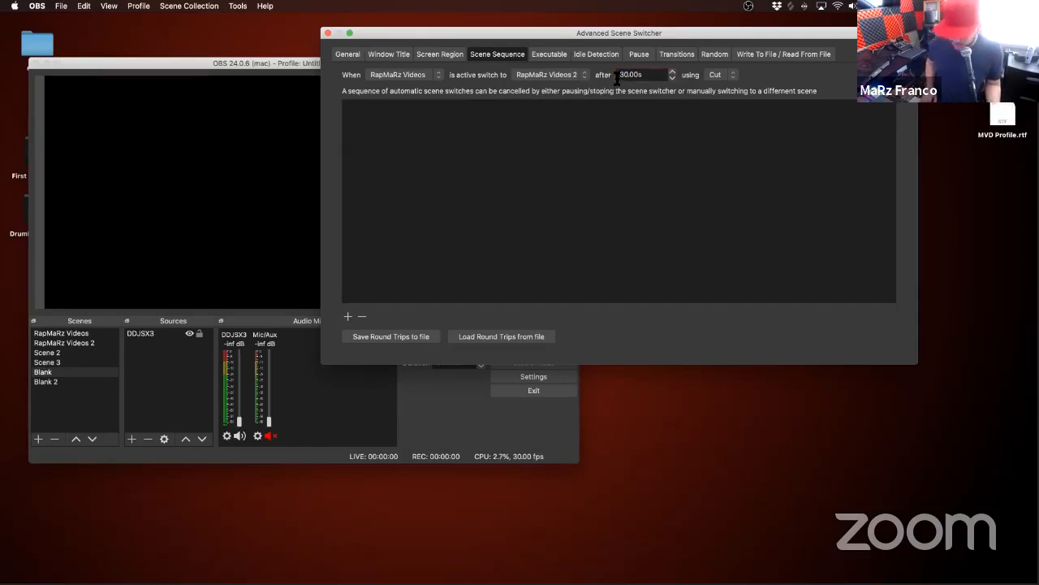
pyautogui.press('BackSpace')
pyautogui.press('BackSpace')
pyautogui.write('5')
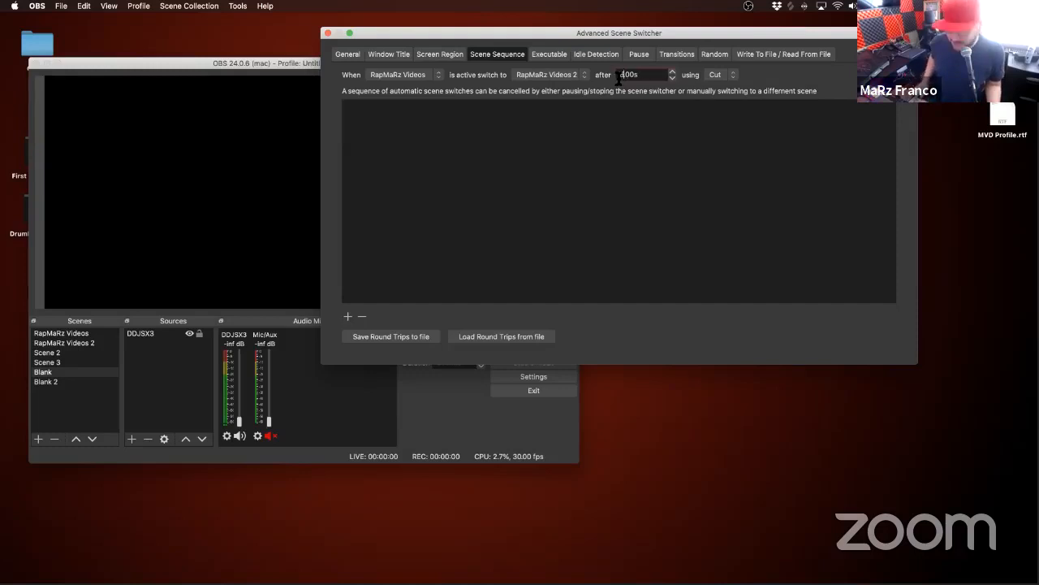
pyautogui.click(731, 75)
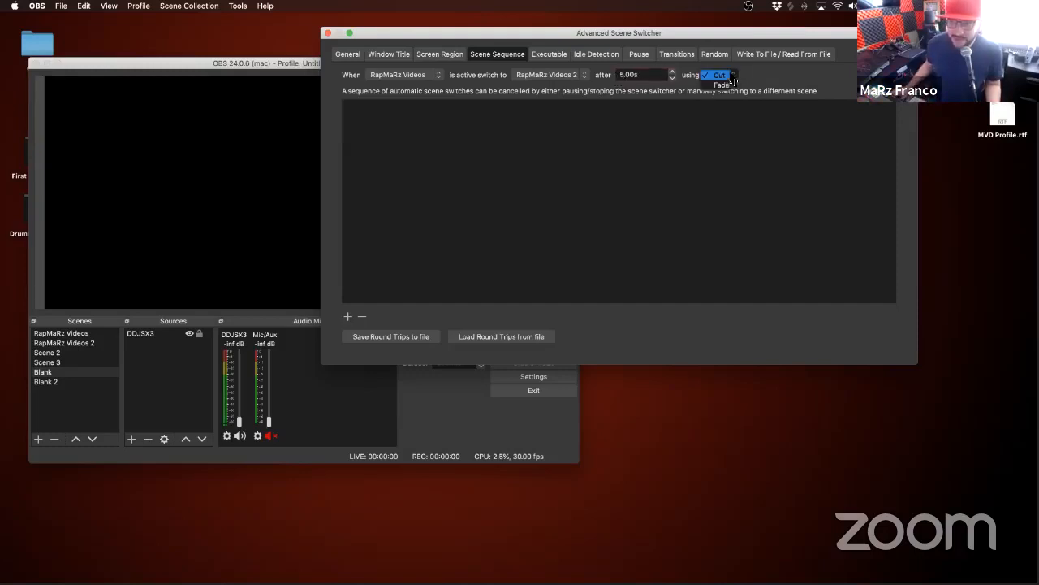
pyautogui.click(725, 85)
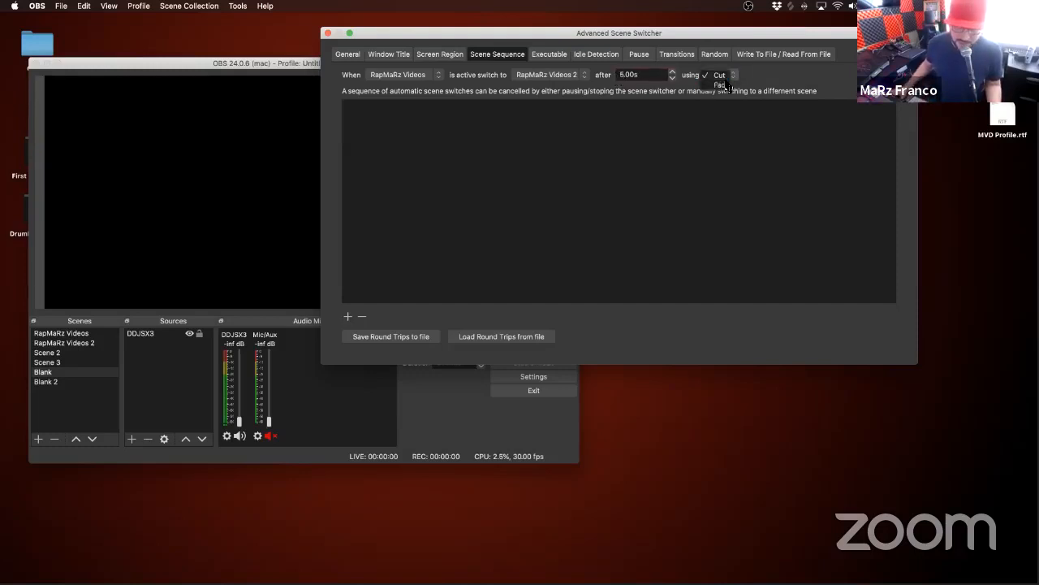
pyautogui.click(349, 316)
# Step: Add a second sequence from RapMaRz Videos 2 to Scene 2 after 5 seconds using Fade, and close the scene switcher
pyautogui.click(410, 74)
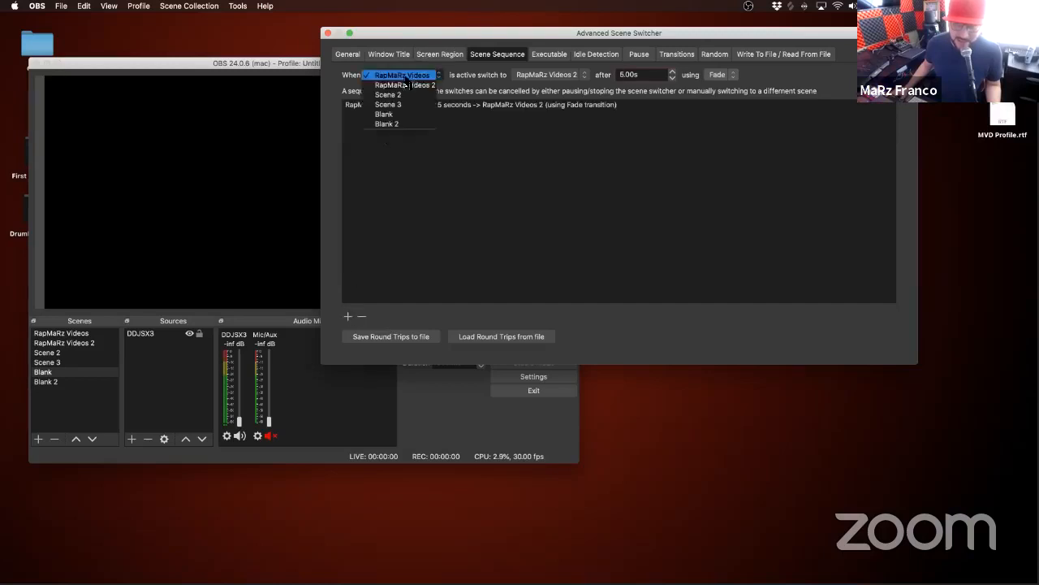
pyautogui.click(438, 85)
pyautogui.click(552, 75)
pyautogui.click(560, 85)
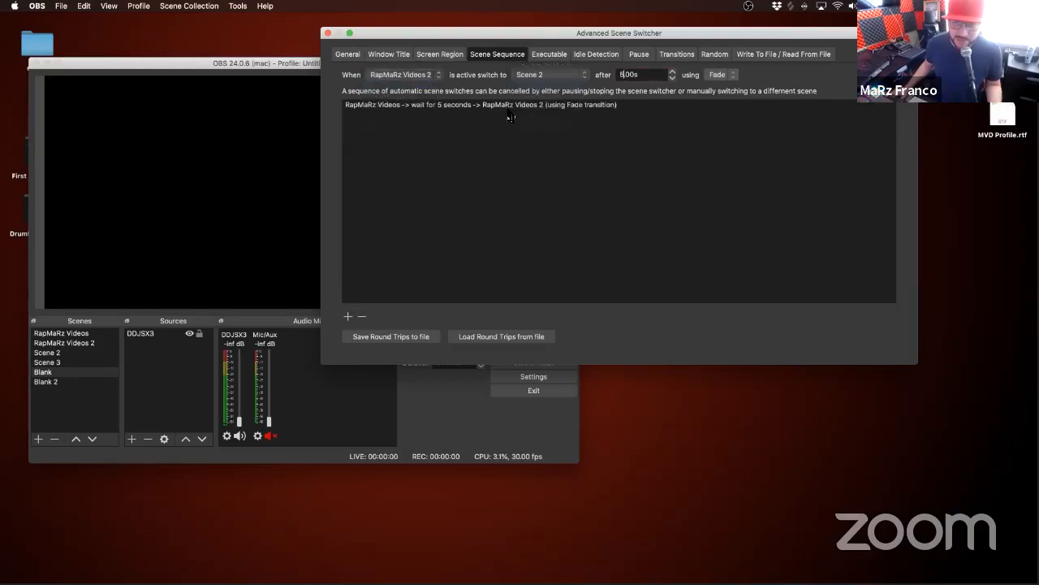
pyautogui.click(348, 316)
pyautogui.click(406, 73)
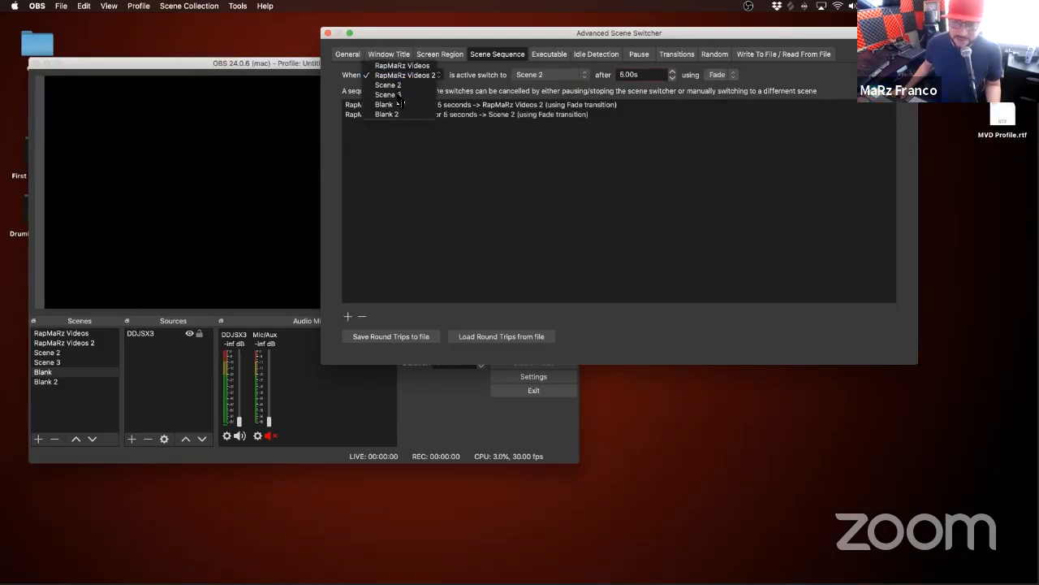
pyautogui.click(672, 182)
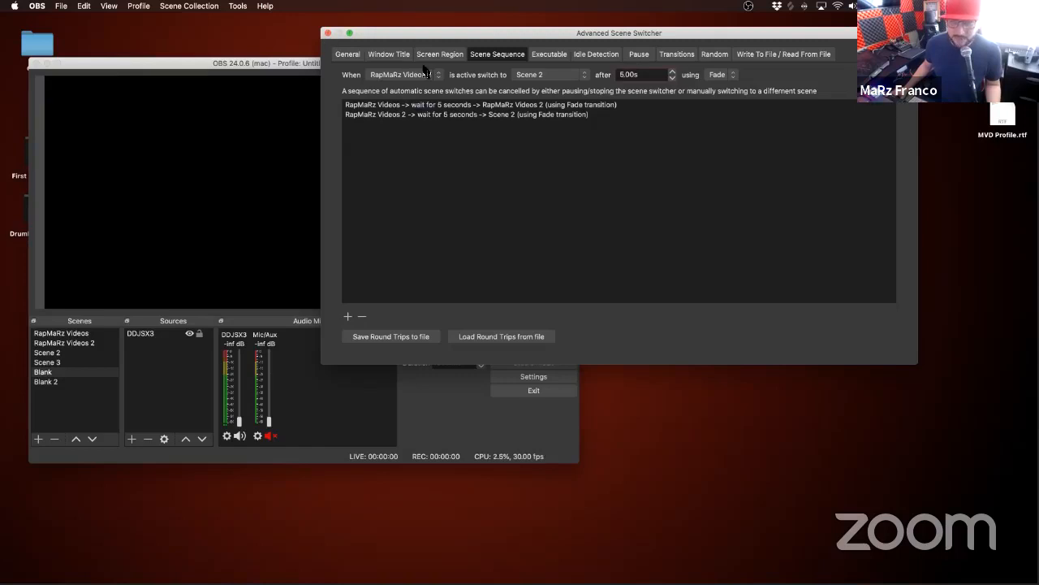
pyautogui.press('Escape')
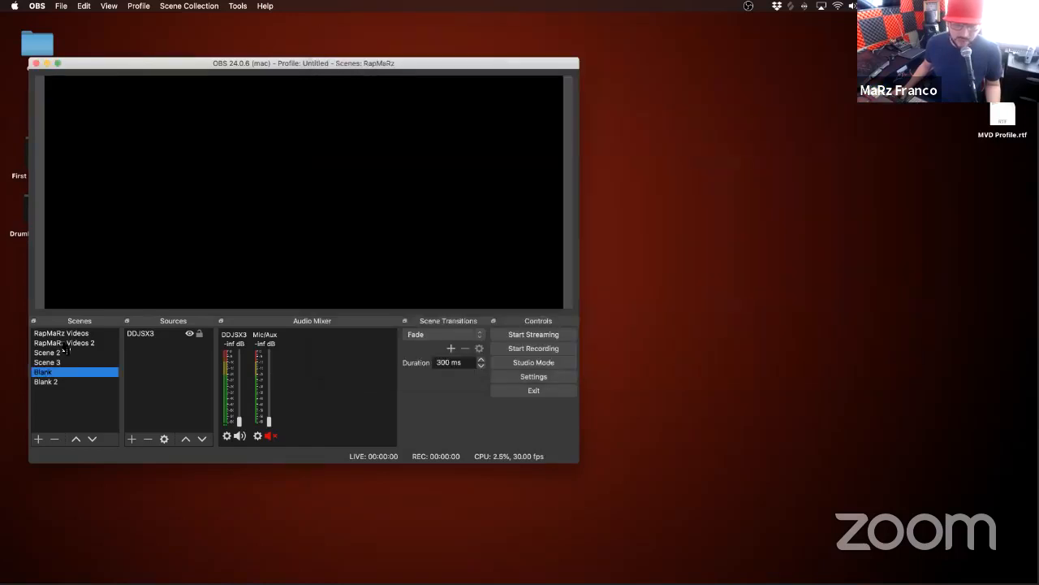
# Step: Activate the RapMaRz Videos scene and watch the automatic scene sequence run
pyautogui.click(82, 334)
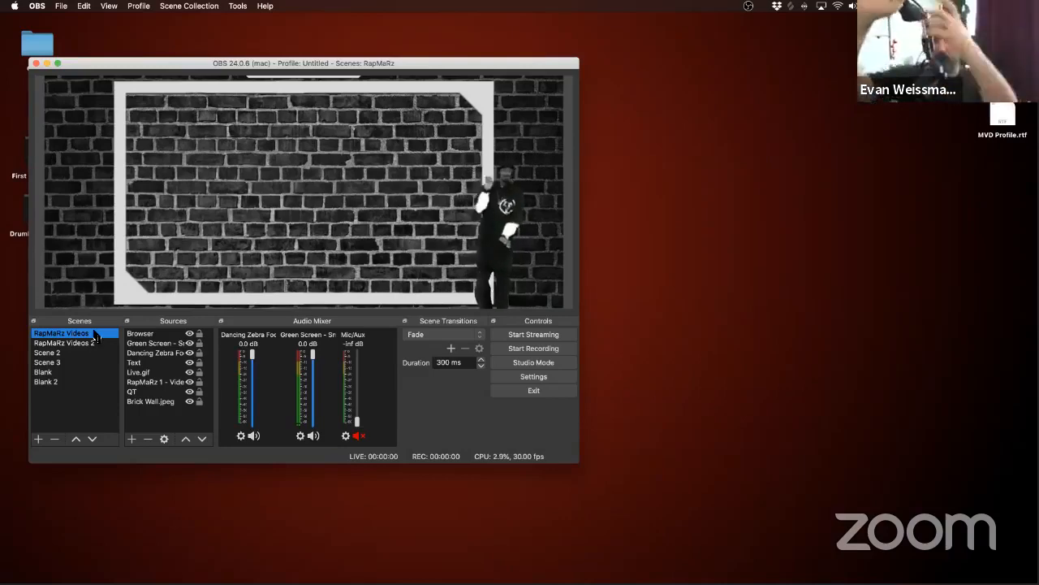
pyautogui.press('Down')
pyautogui.click(238, 6)
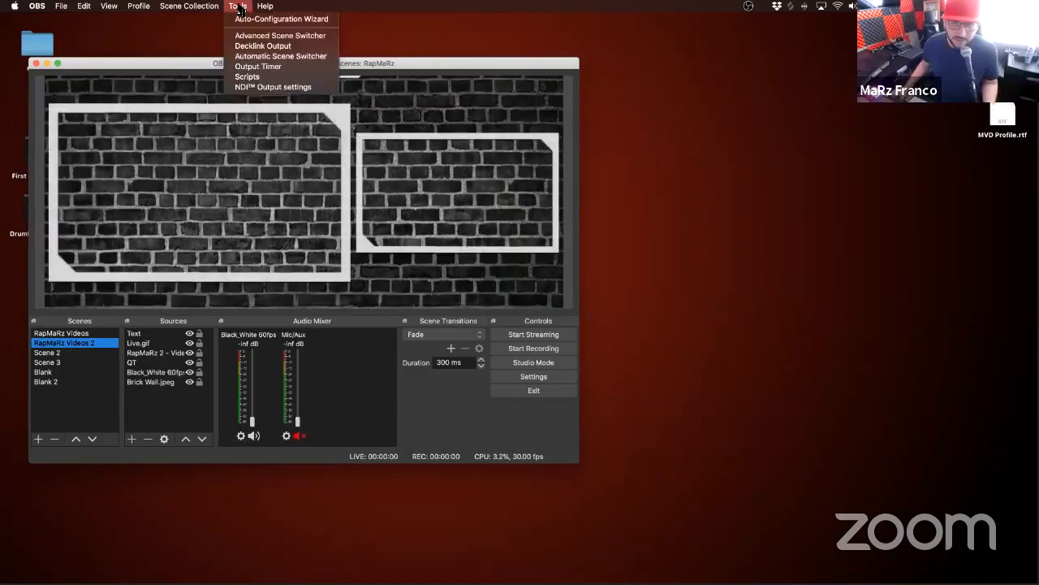
pyautogui.click(238, 7)
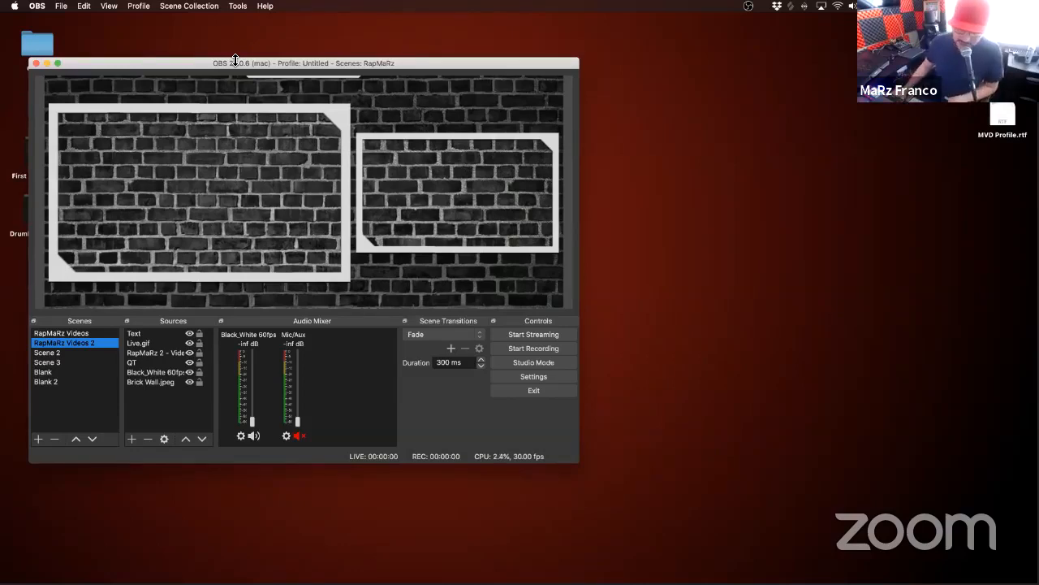
pyautogui.press('Down')
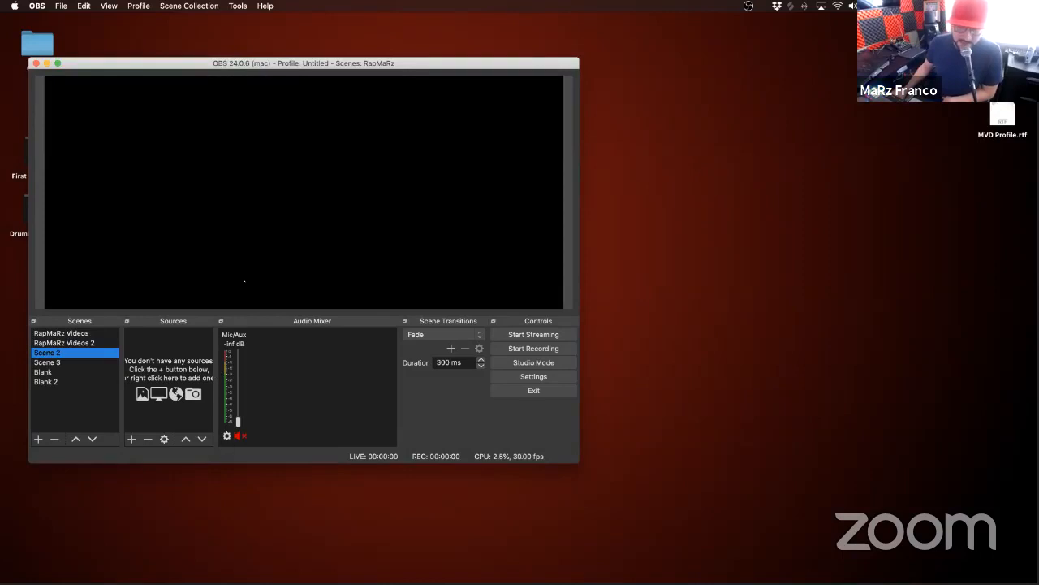
# Step: Reposition the OBS window and run the sequence again, going from the Blank scene to RapMaRz Videos
pyautogui.moveTo(209, 63); pyautogui.dragTo(252, 30)
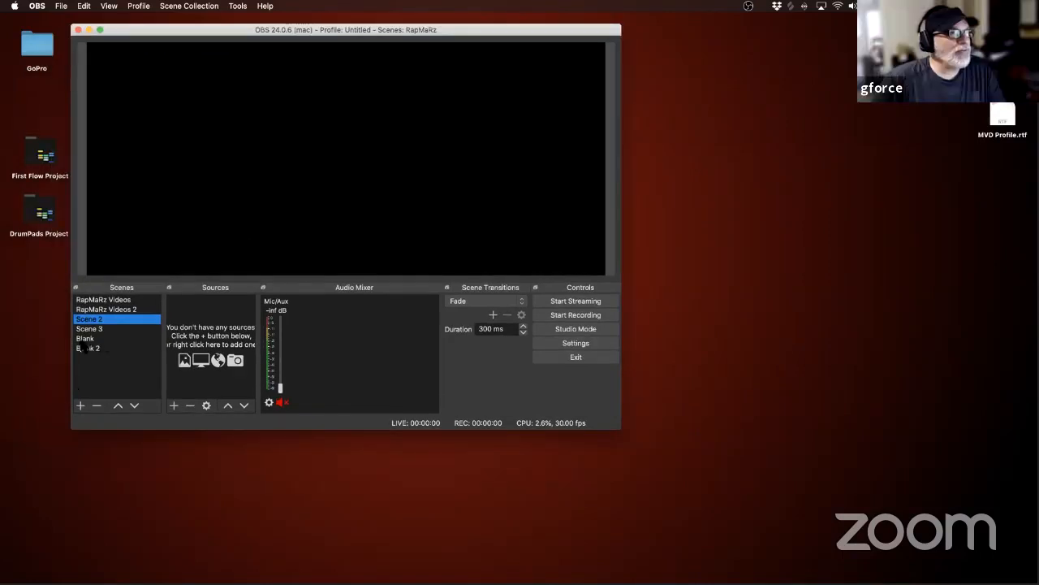
pyautogui.click(86, 339)
pyautogui.click(120, 301)
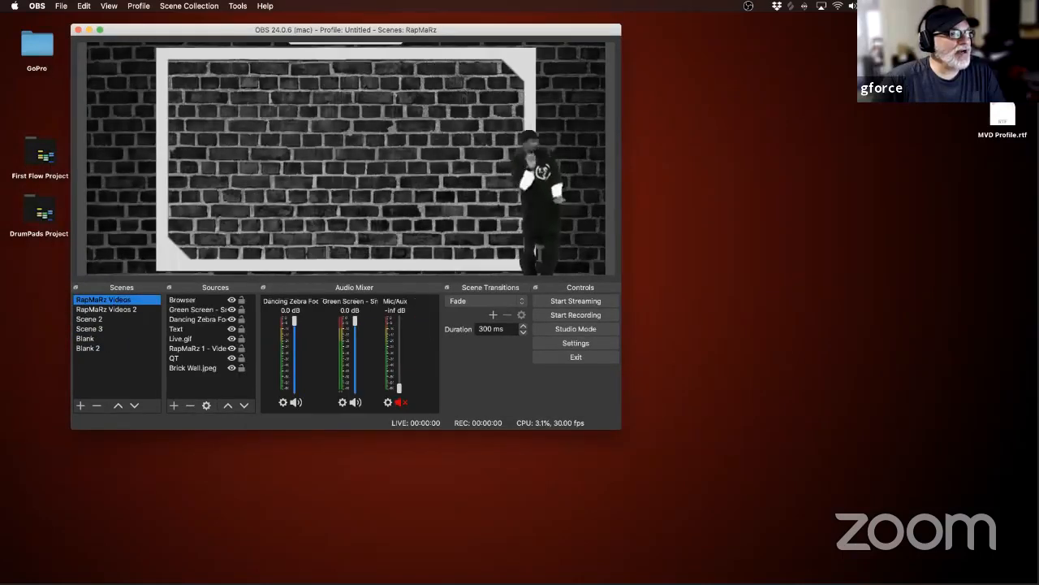
pyautogui.press('super+Tab')
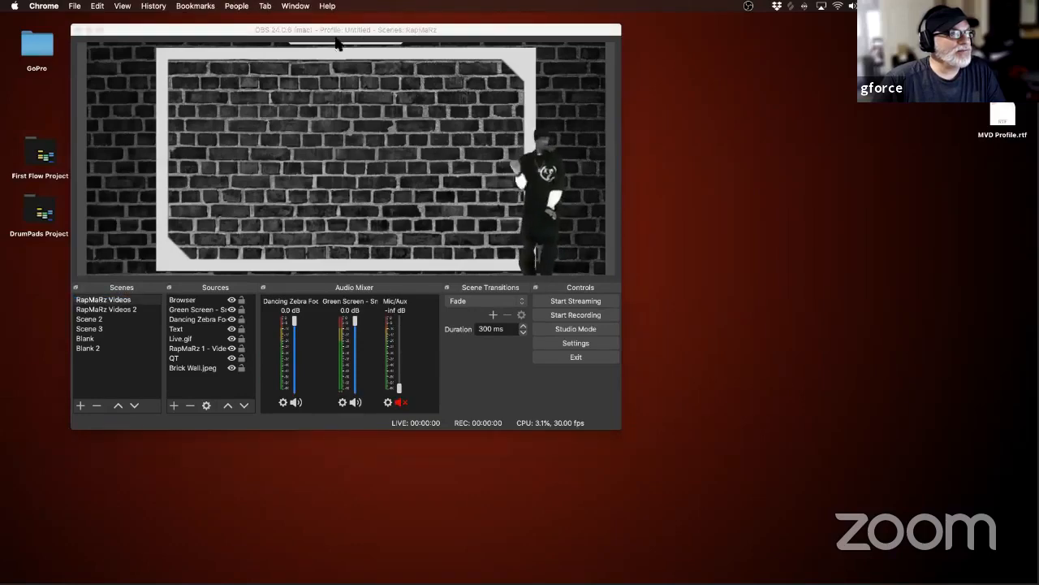
pyautogui.moveTo(308, 31); pyautogui.dragTo(301, 51)
# Step: Stop and restart the Advanced Scene Switcher from its General settings, then close its window
pyautogui.click(238, 6)
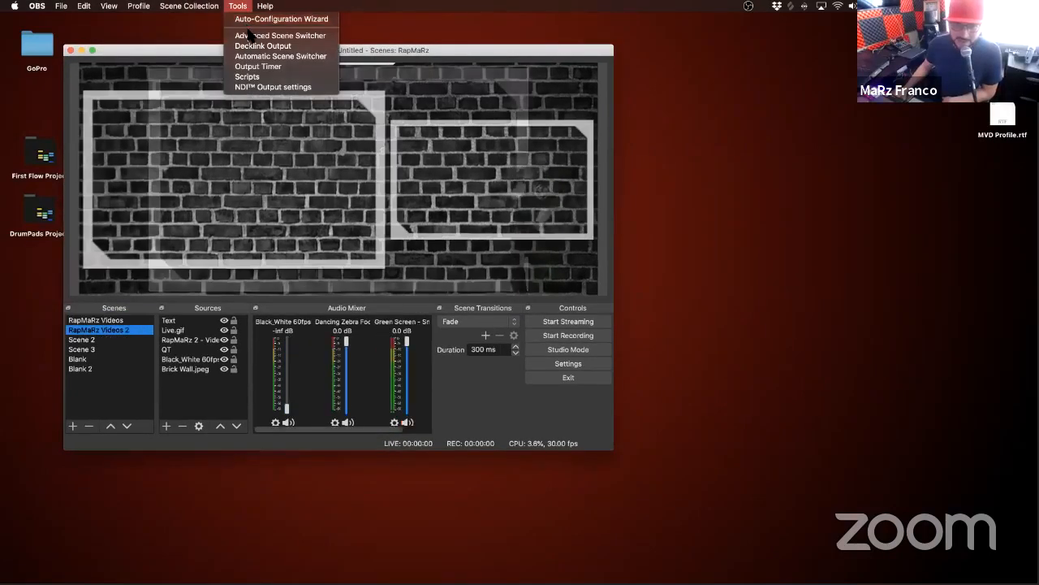
pyautogui.click(250, 35)
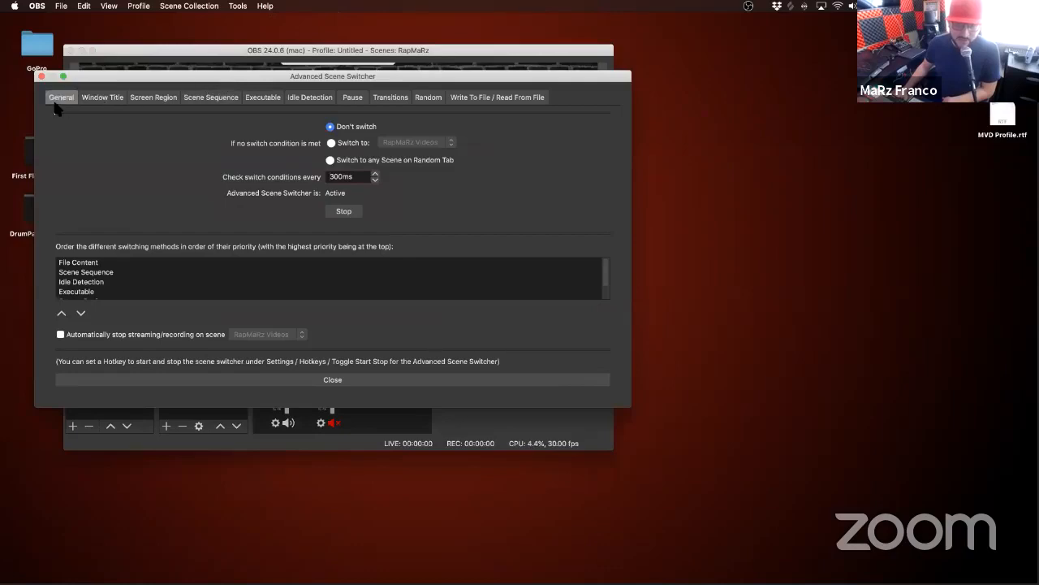
pyautogui.click(343, 212)
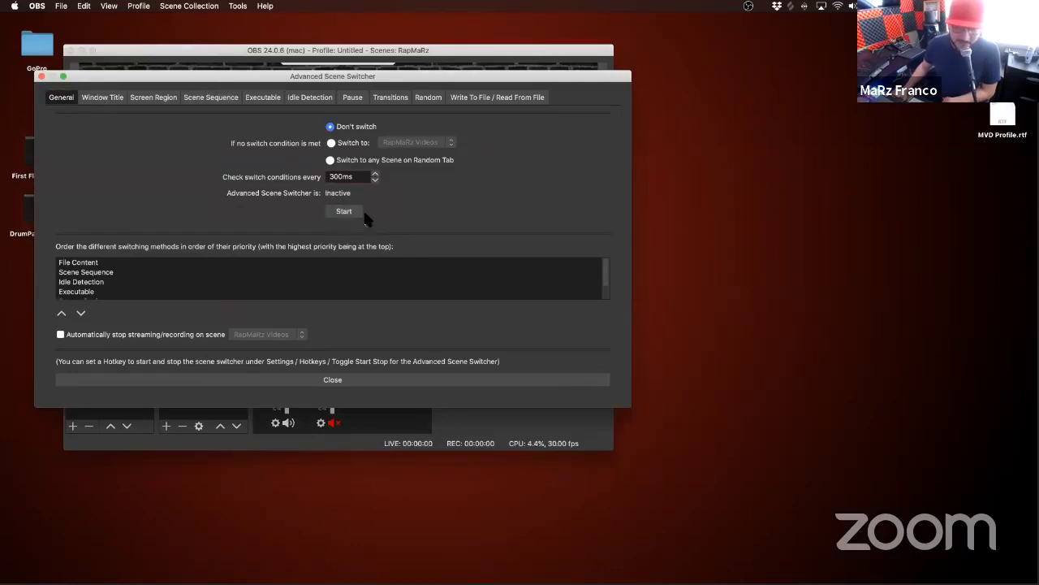
pyautogui.moveTo(246, 79); pyautogui.dragTo(635, 44)
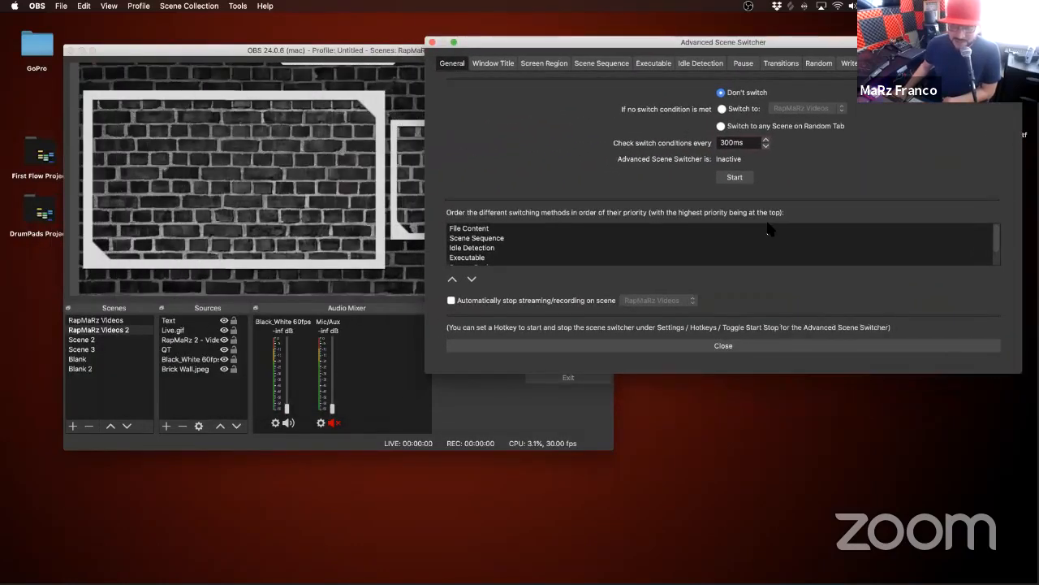
pyautogui.click(733, 177)
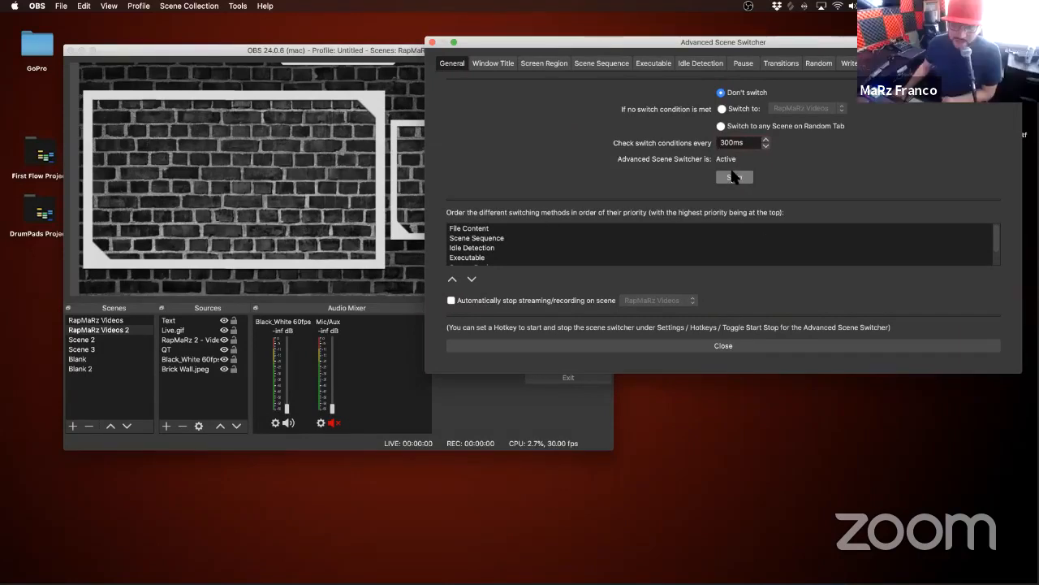
pyautogui.click(431, 42)
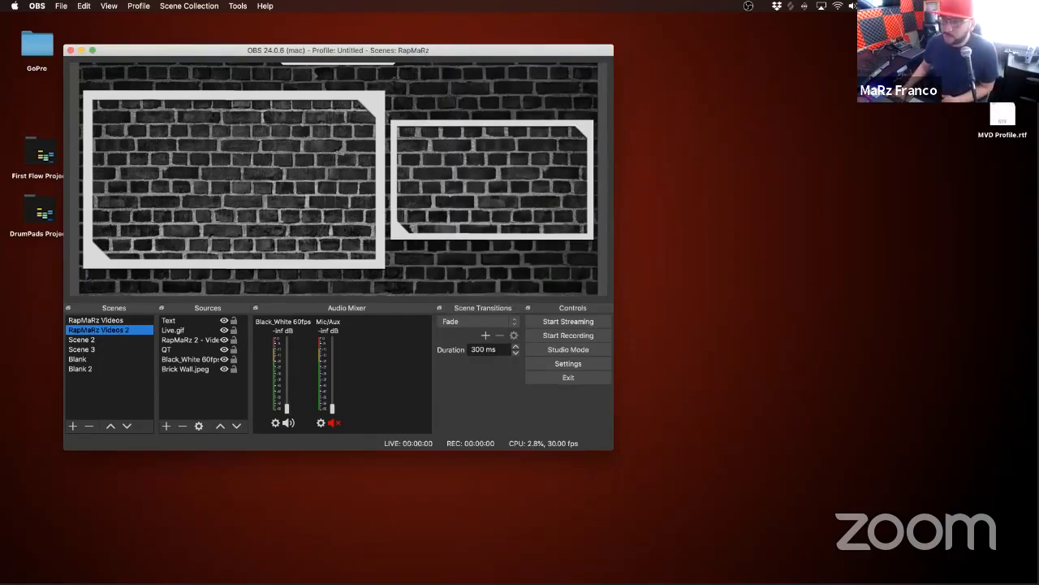
# Step: Select the Blank scene and add the RapMaRz 3 - Videos.png overlay from Finder as a source
pyautogui.click(432, 42)
pyautogui.press('super+n')
pyautogui.press('super+w')
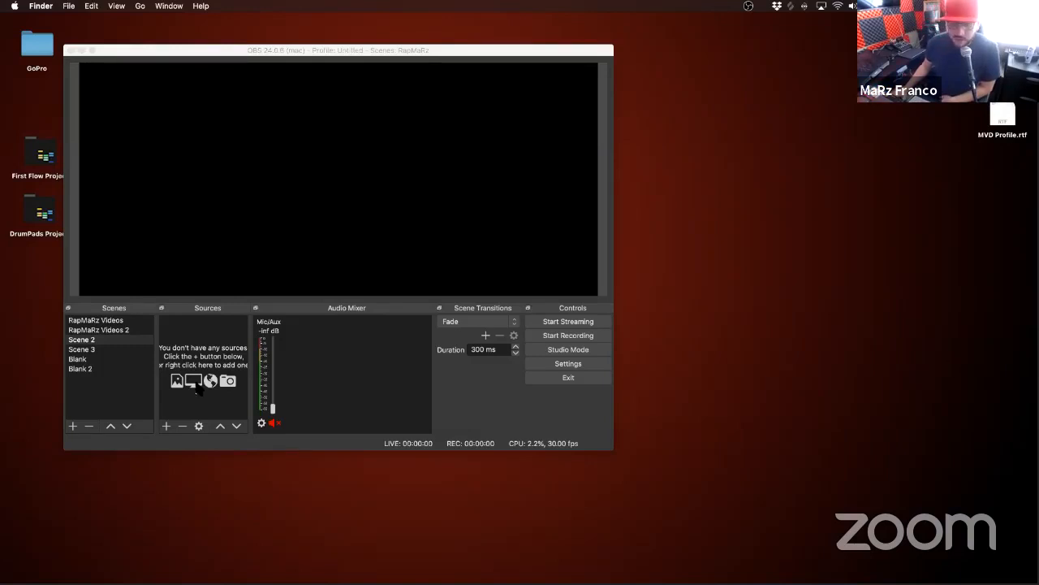
pyautogui.click(116, 359)
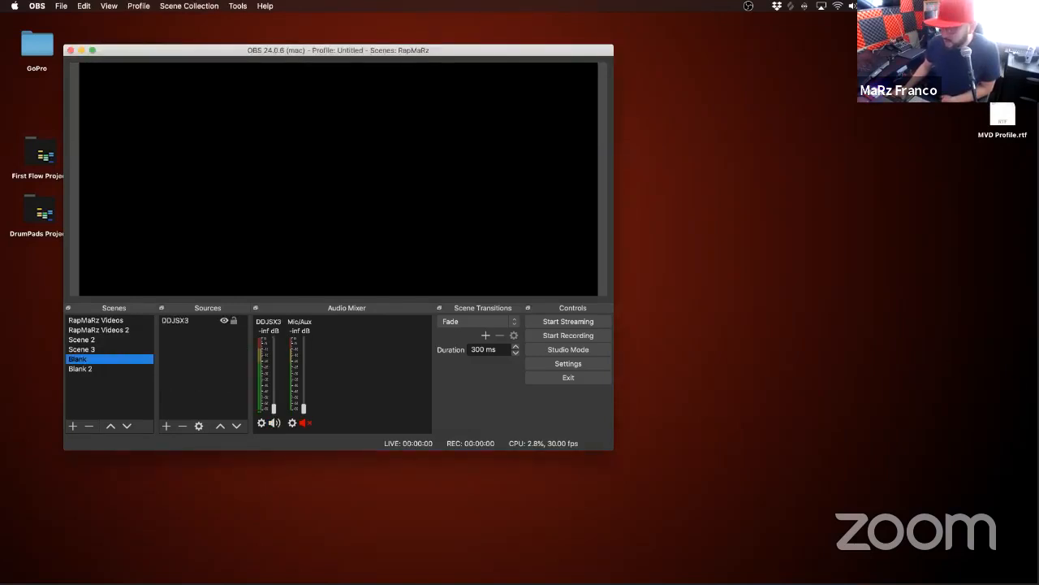
pyautogui.press('super+Tab')
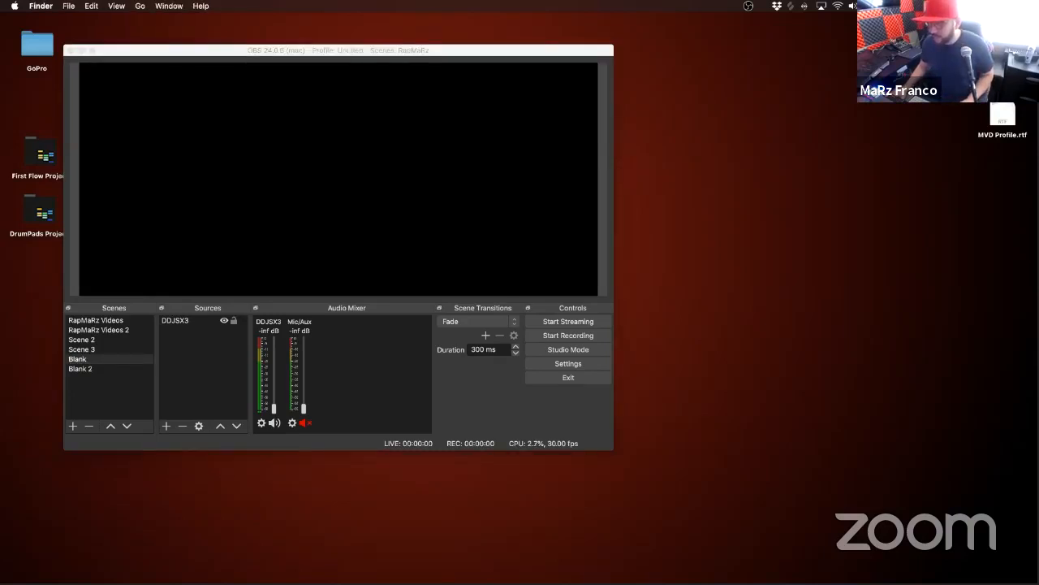
pyautogui.moveTo(259, 193); pyautogui.dragTo(250, 195)
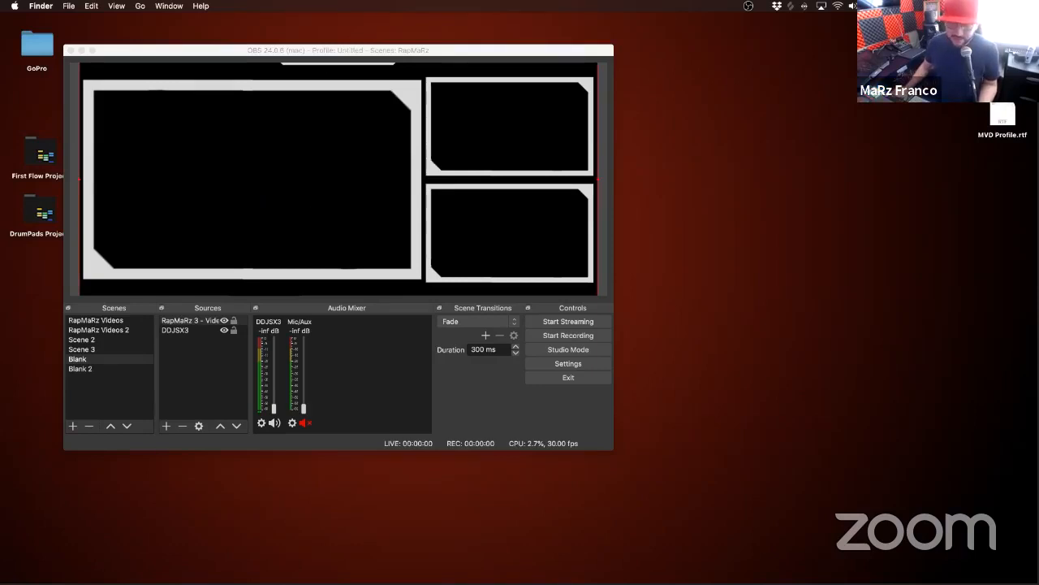
# Step: Enlarge the OBS window and add the RapMaRz 2 - Videos.png overlay from Finder to the Blank scene
pyautogui.moveTo(612, 449); pyautogui.dragTo(785, 544)
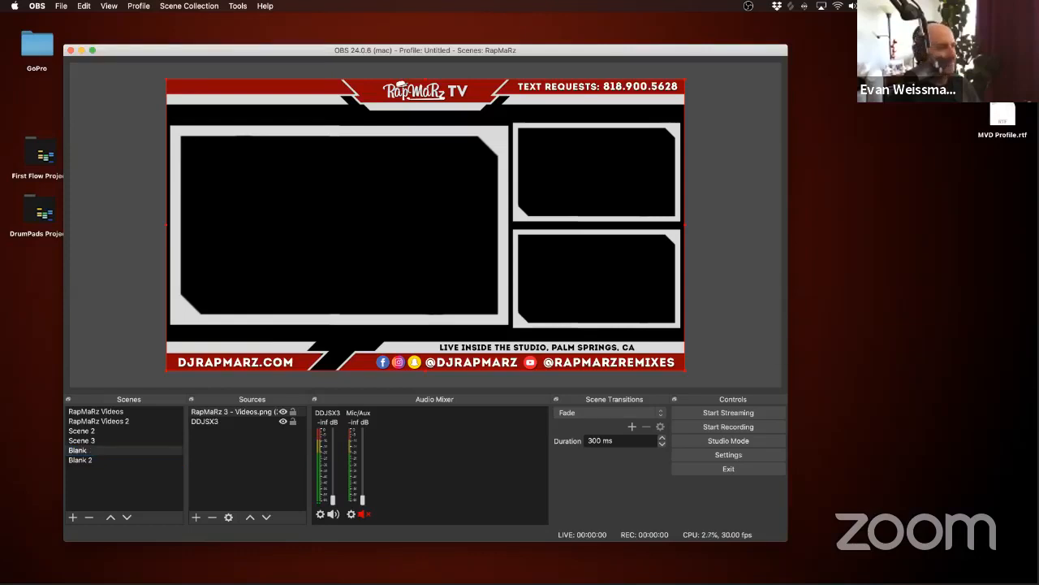
pyautogui.moveTo(531, 347); pyautogui.dragTo(226, 420)
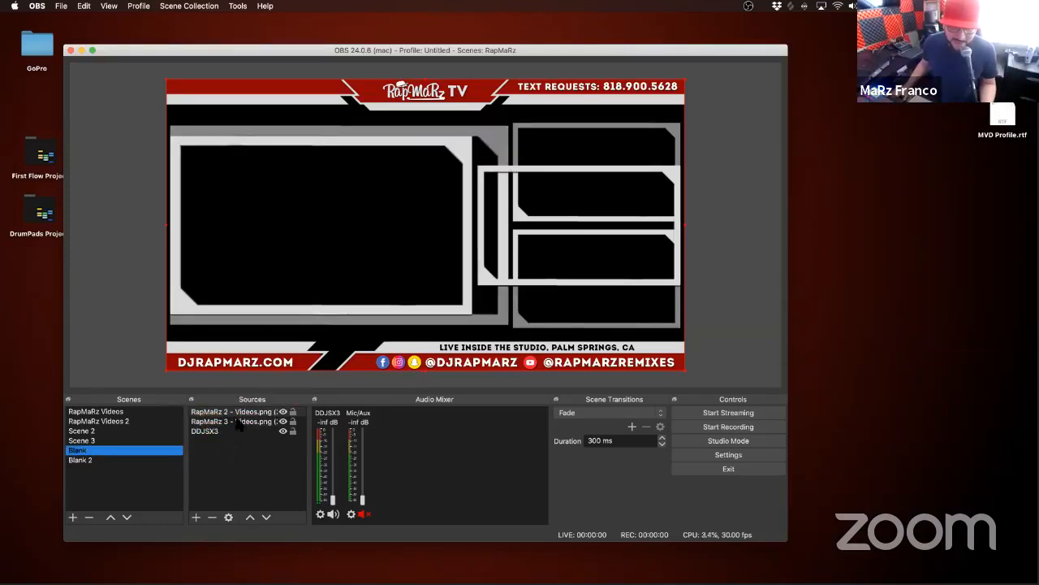
# Step: Hide the RapMaRz 3 - Videos.png and RapMaRz 2 - Videos.png overlays in the Blank scene
pyautogui.click(282, 421)
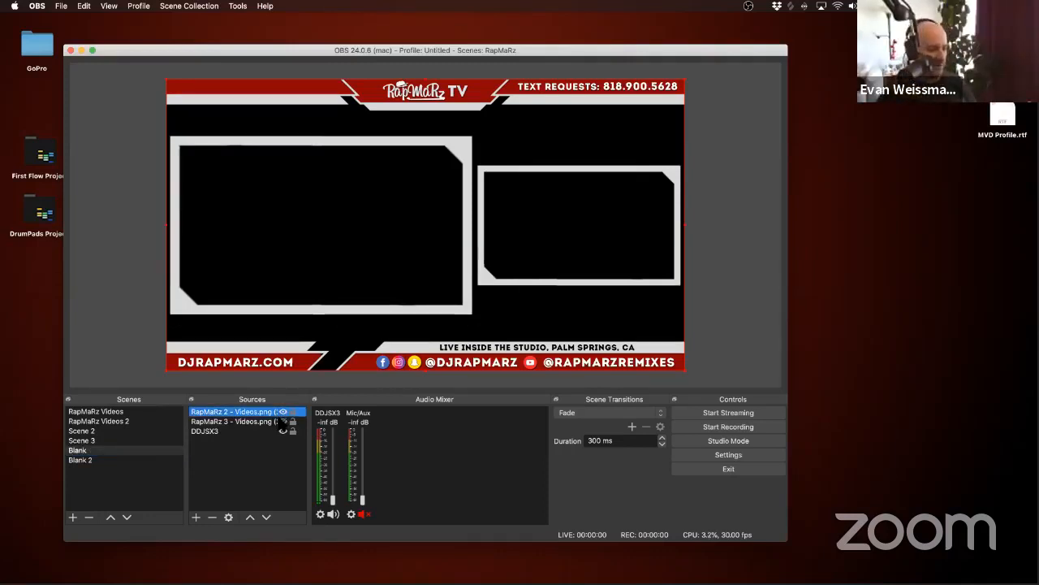
pyautogui.click(283, 412)
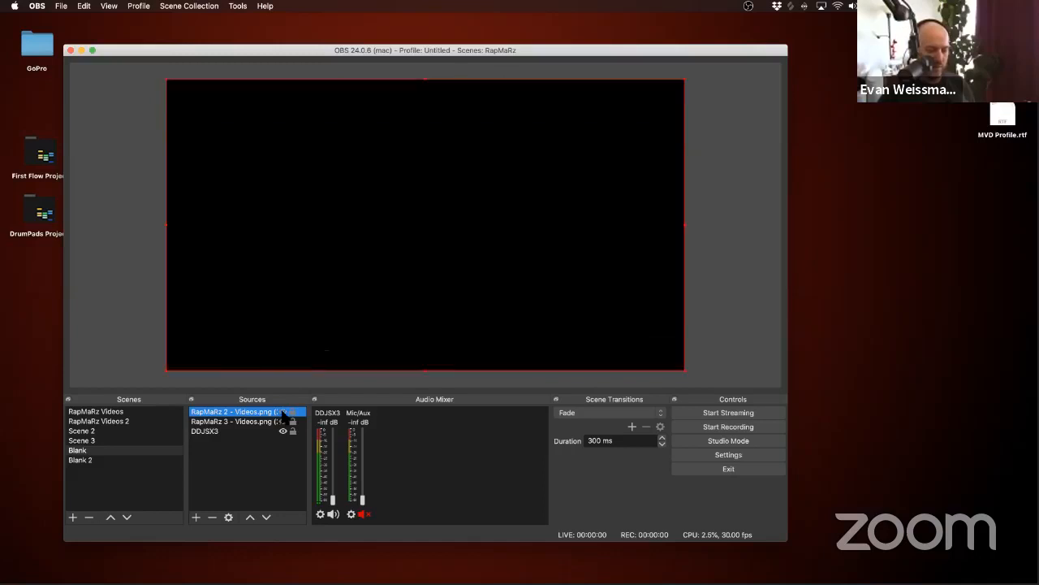
pyautogui.click(283, 412)
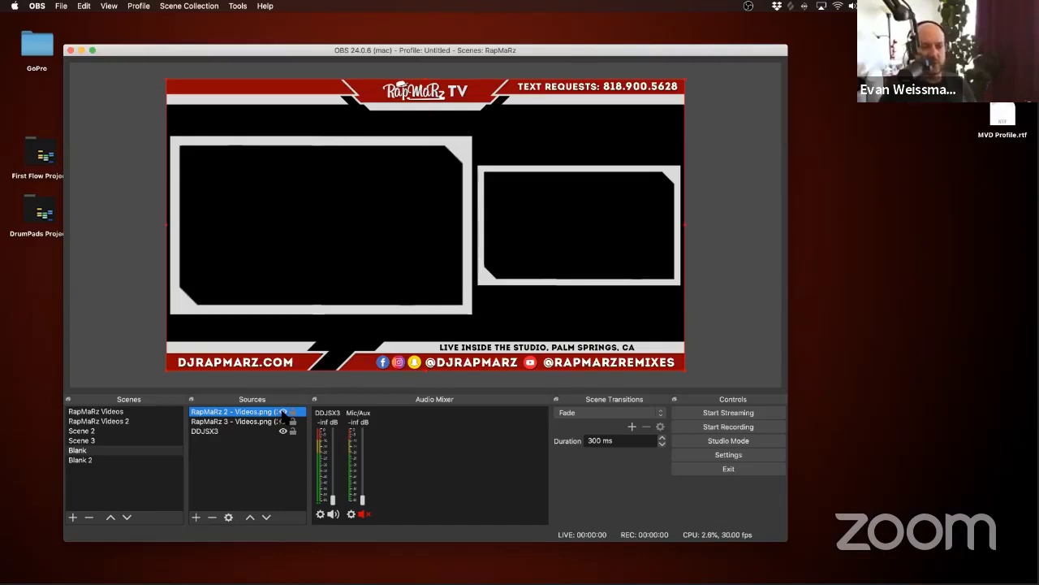
pyautogui.click(283, 411)
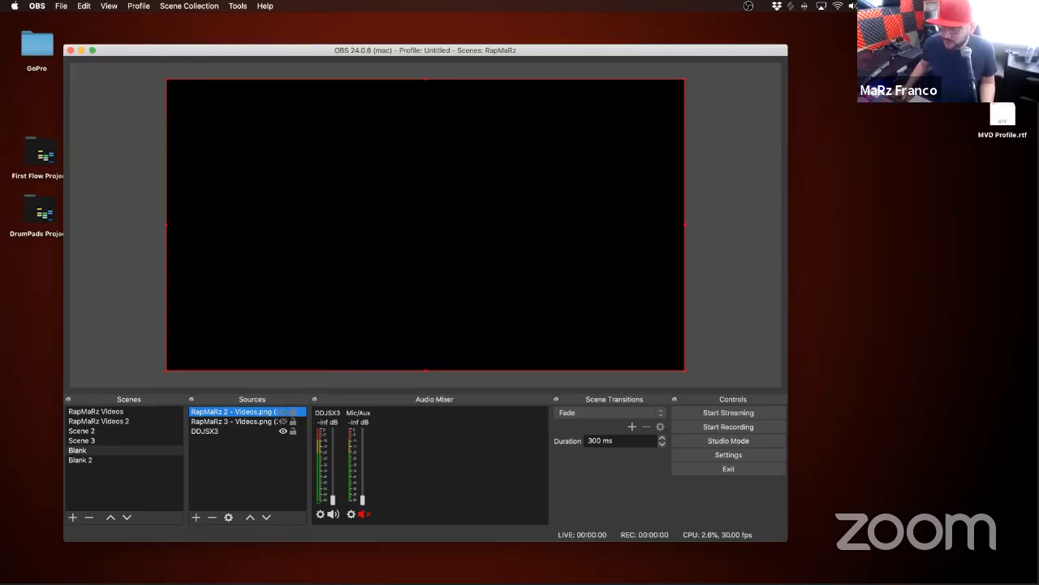
# Step: Add the Snoop Dogg Female Dance and Green Screen - Snoop Dogg.mp4 clips from Finder to the Blank scene
pyautogui.press('super+Tab')
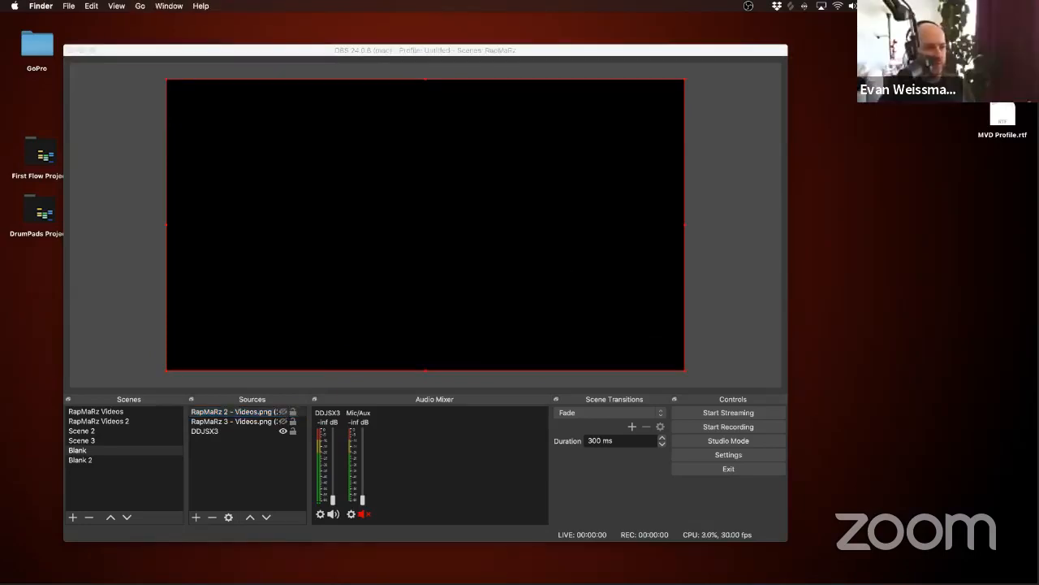
pyautogui.moveTo(1038, 253); pyautogui.dragTo(318, 266)
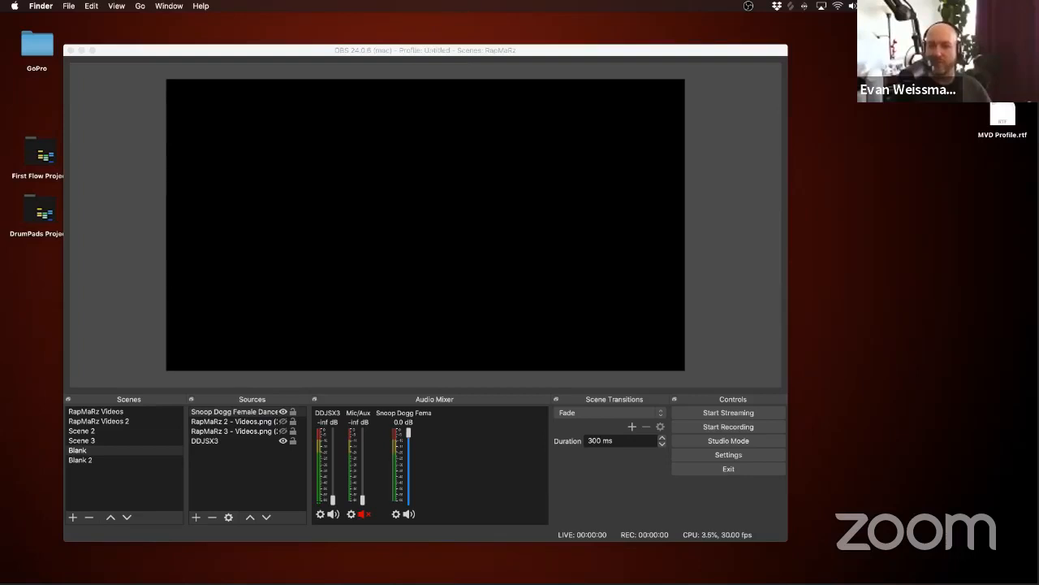
pyautogui.moveTo(1038, 312); pyautogui.dragTo(349, 207)
# Step: Enable looping in the properties of the Green Screen - Snoop Dogg.mp4 source
pyautogui.rightClick(348, 205)
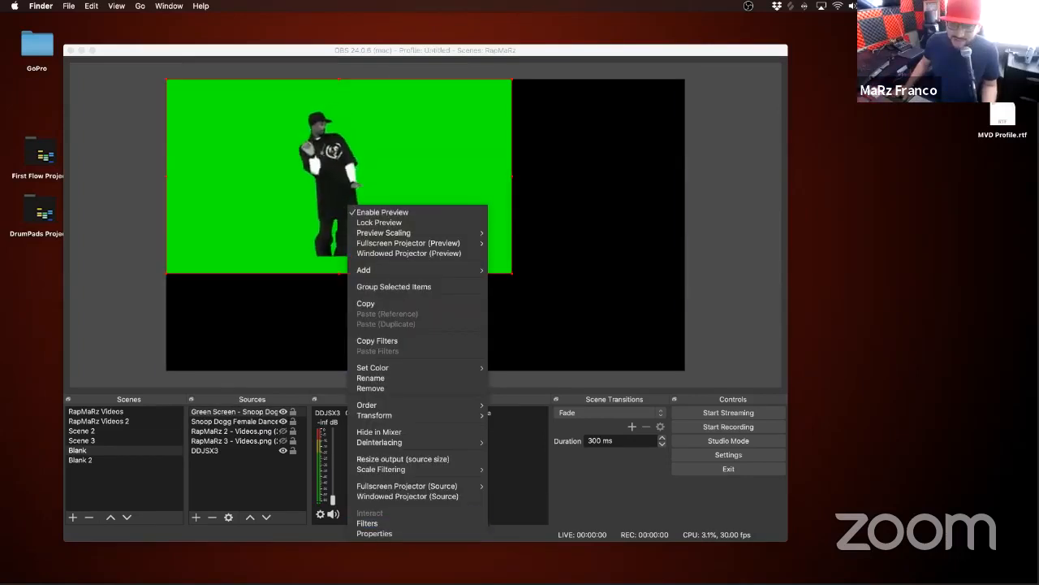
pyautogui.click(380, 533)
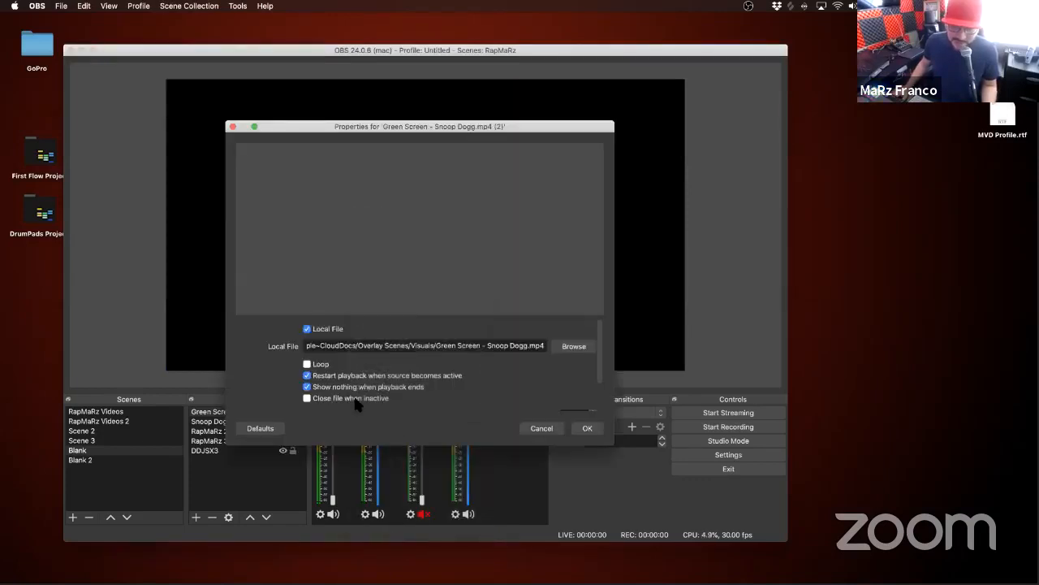
pyautogui.click(317, 366)
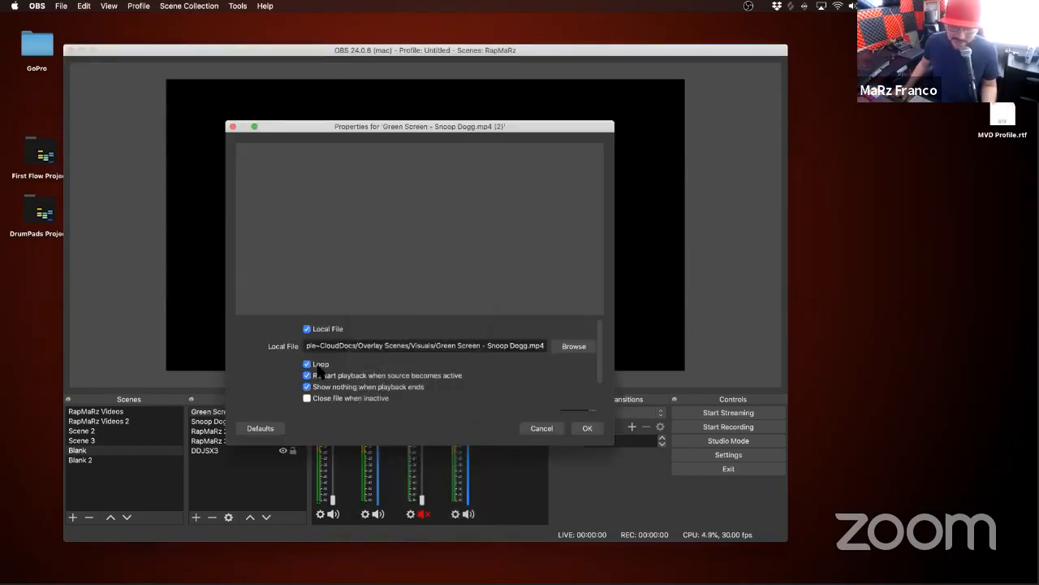
pyautogui.click(587, 427)
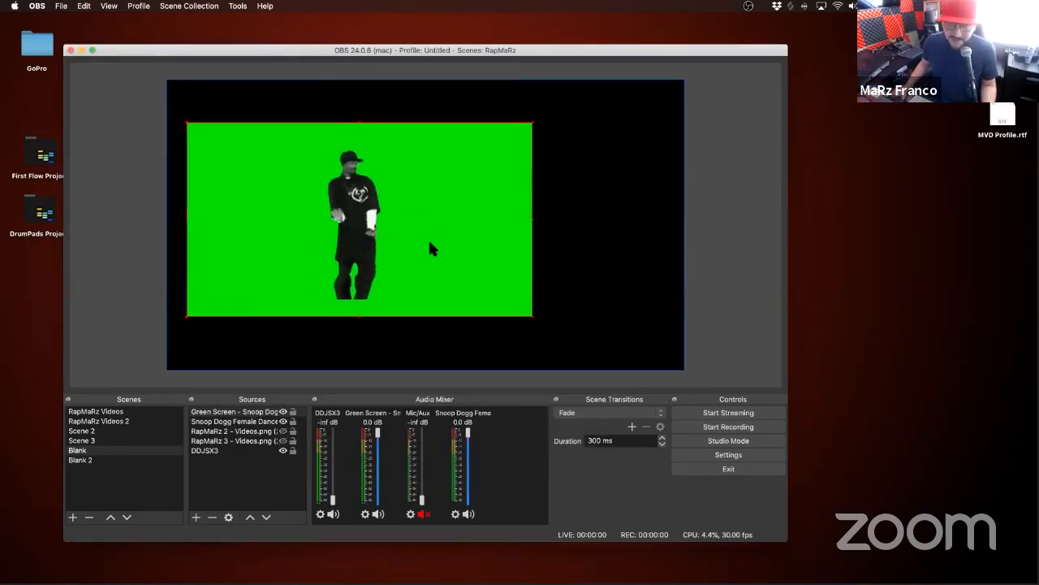
# Step: Move the green-screen Snoop Dogg clip to the bottom edge of the canvas and open its filters
pyautogui.moveTo(431, 248); pyautogui.dragTo(440, 285)
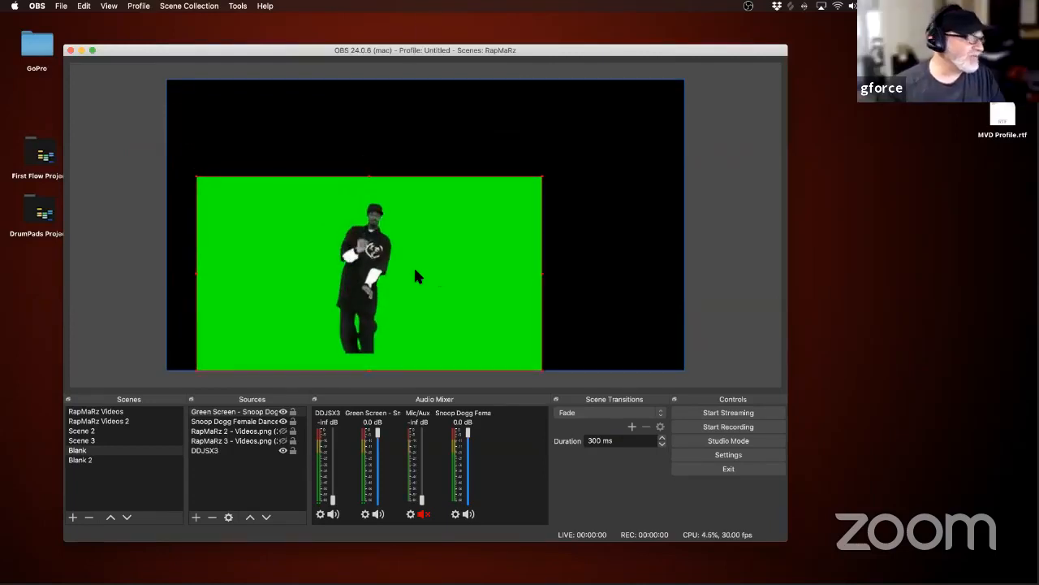
pyautogui.rightClick(415, 277)
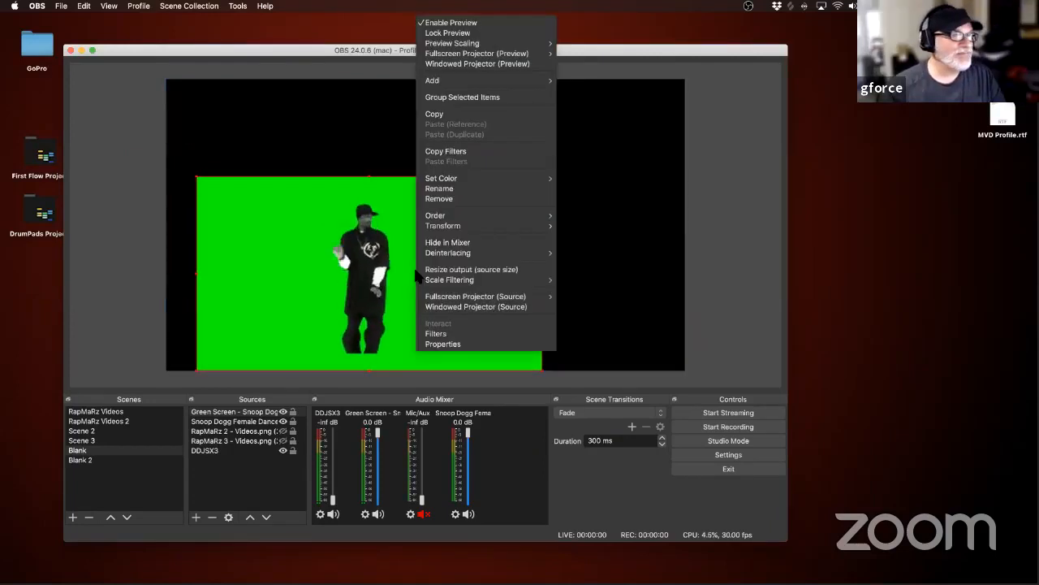
pyautogui.click(438, 334)
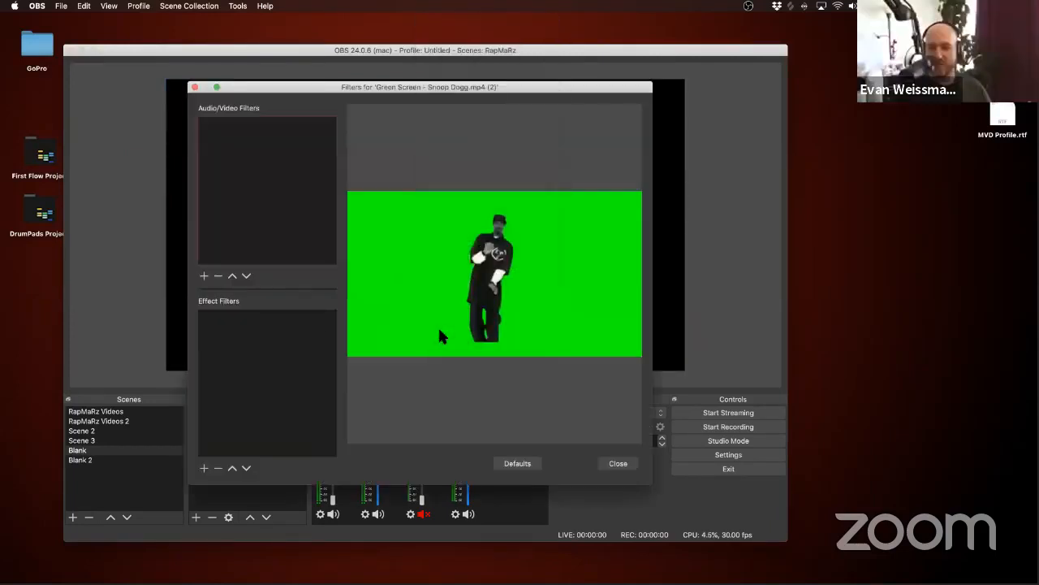
# Step: Try a Luma Key effect filter on the Snoop Dogg clip with Luma Max lowered to 0.65
pyautogui.click(205, 468)
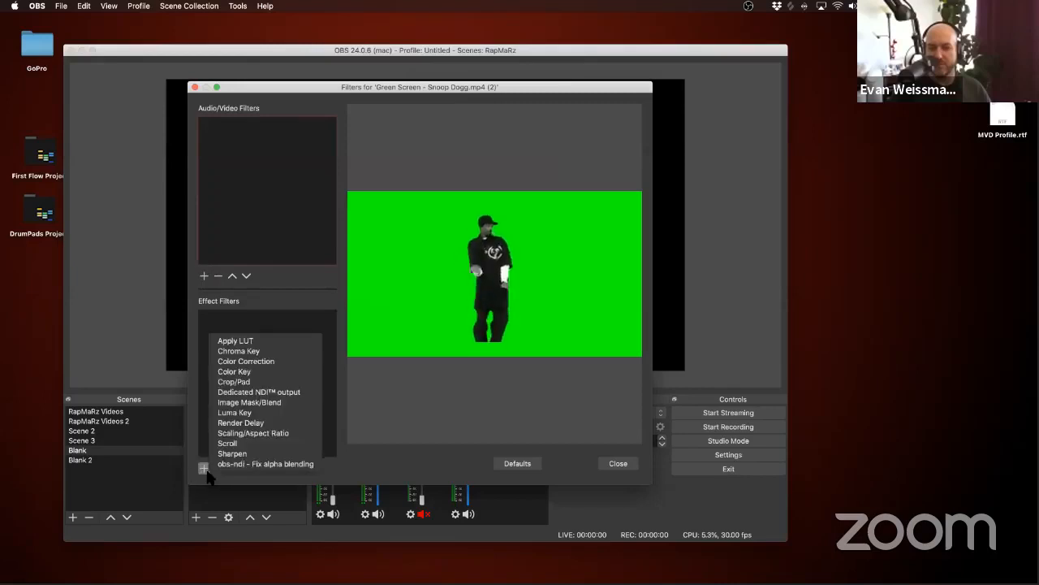
pyautogui.click(237, 412)
pyautogui.write('-+')
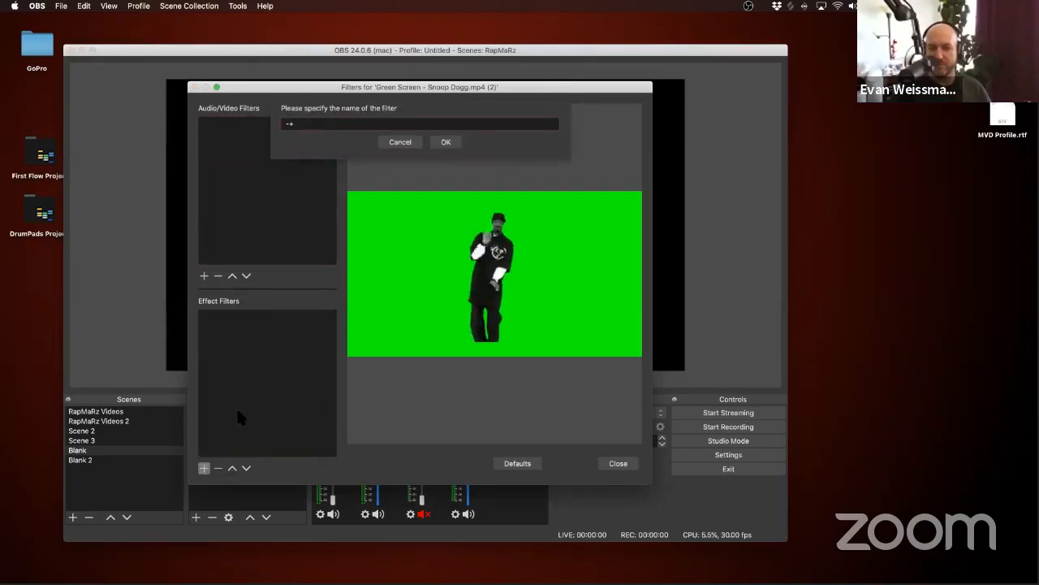
pyautogui.press('BackSpace')
pyautogui.press('BackSpace')
pyautogui.press('Return')
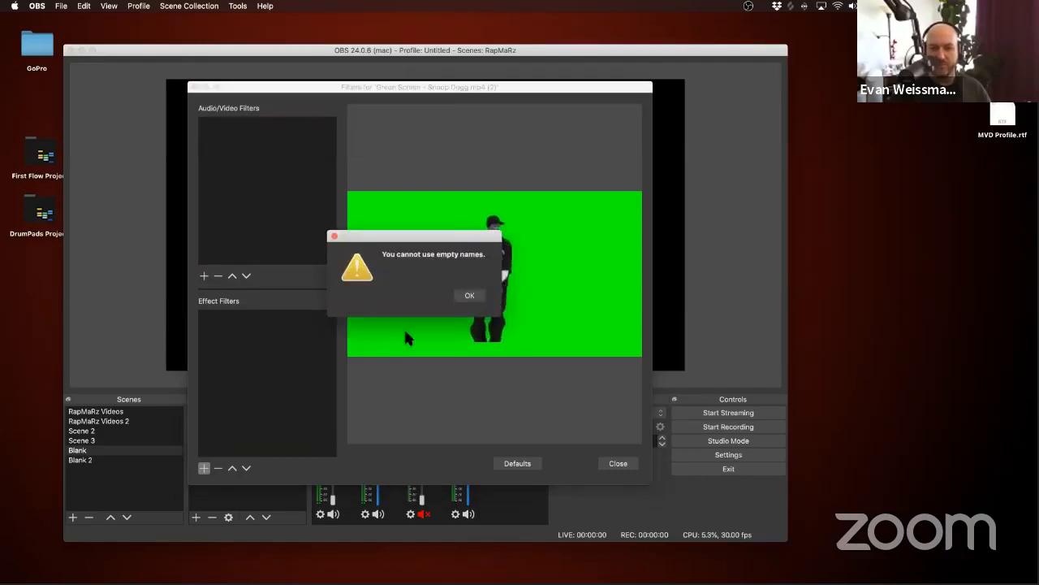
pyautogui.press('Return')
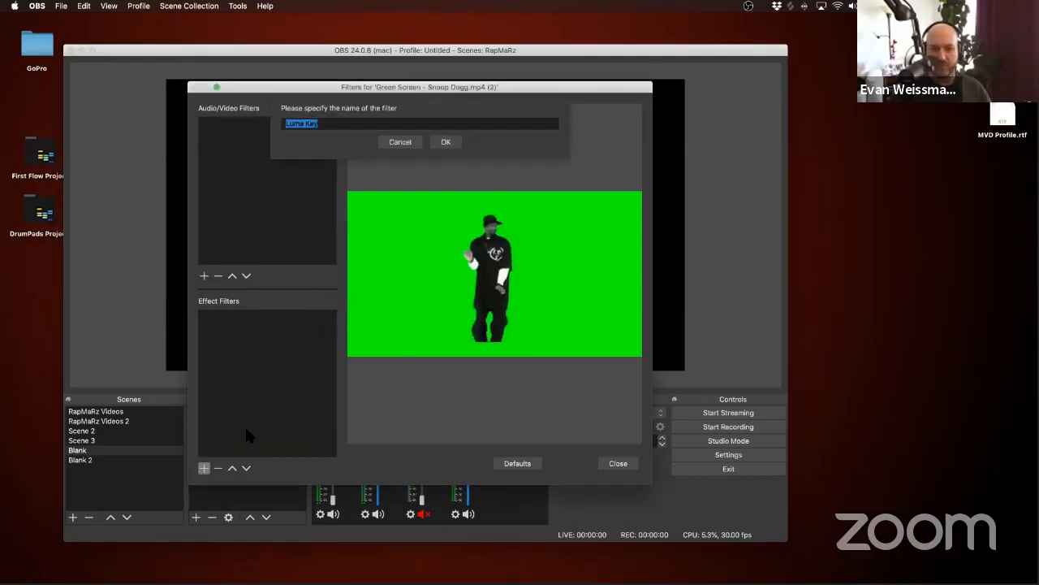
pyautogui.click(443, 142)
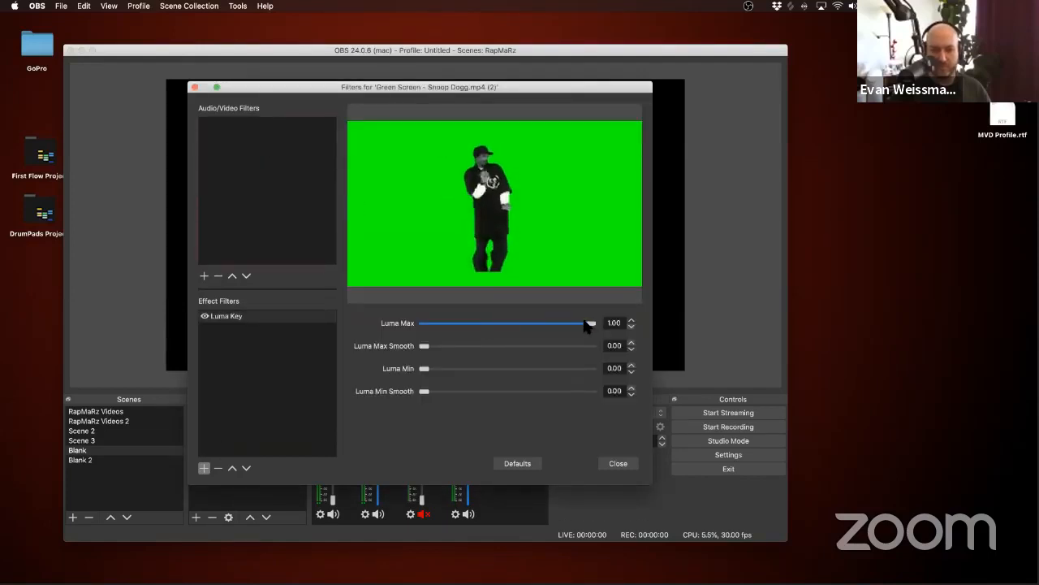
pyautogui.moveTo(588, 325); pyautogui.dragTo(528, 327)
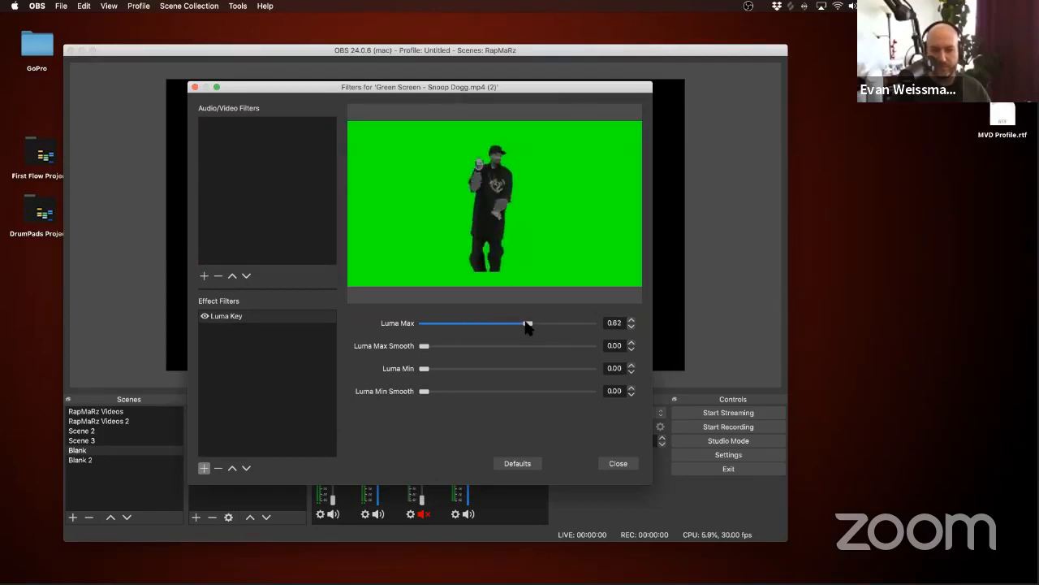
# Step: Add a Chroma Key effect filter to the Snoop Dogg clip, keyed on green, and remove its Luma Key filter
pyautogui.click(204, 468)
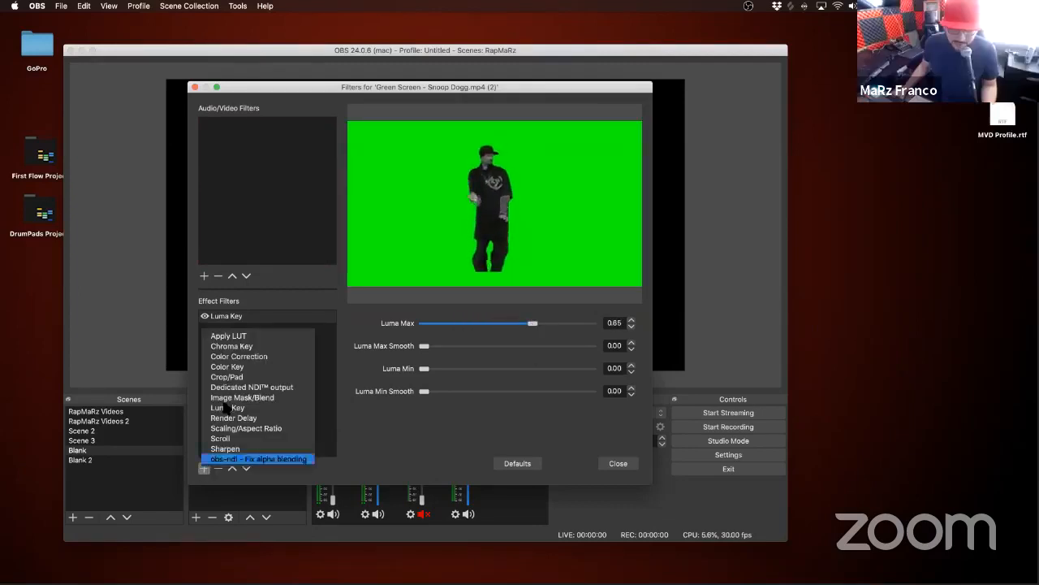
pyautogui.click(236, 346)
pyautogui.press('Return')
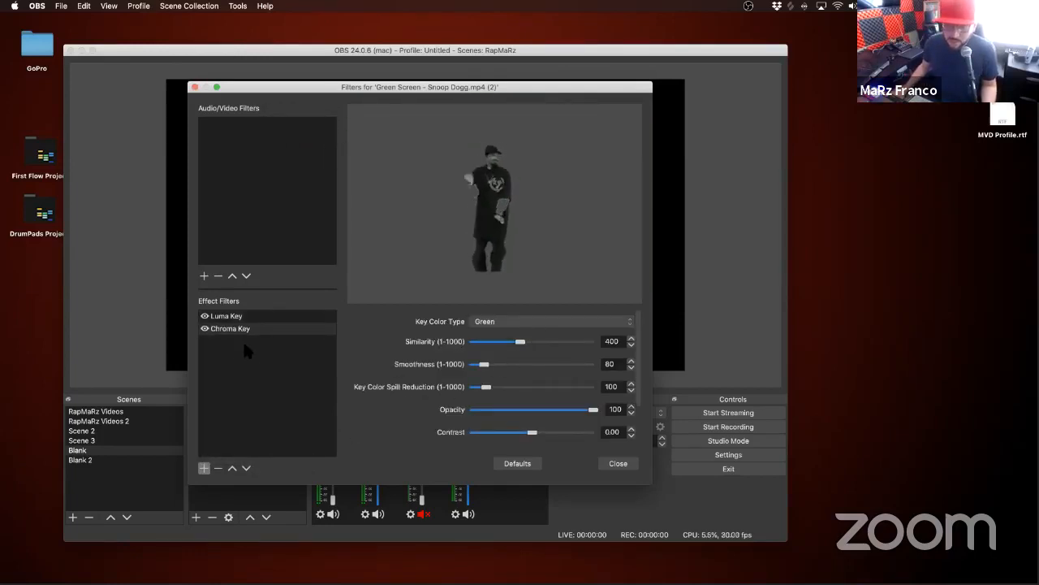
pyautogui.click(241, 317)
pyautogui.click(218, 468)
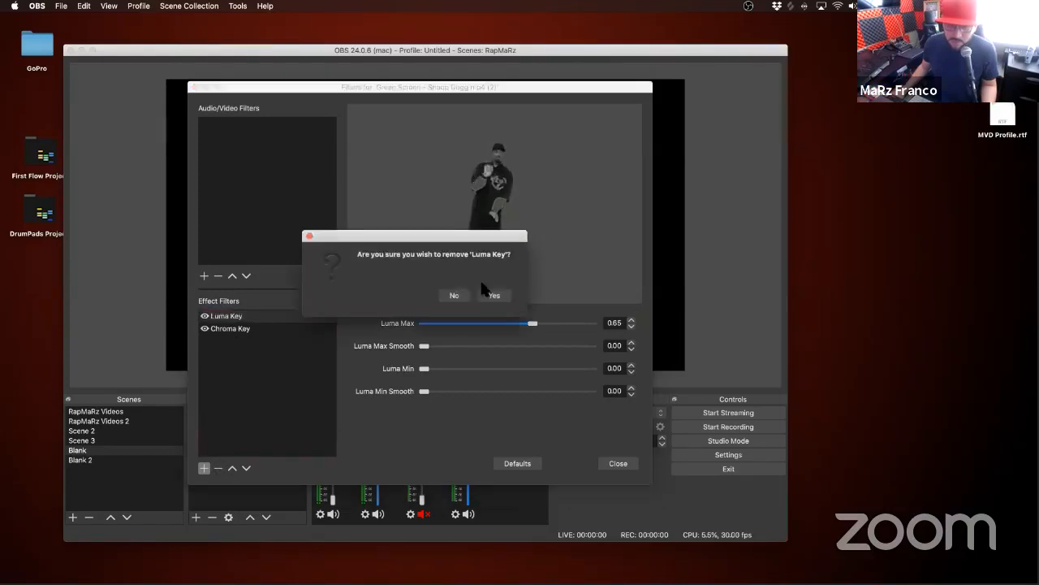
pyautogui.click(492, 295)
pyautogui.click(617, 463)
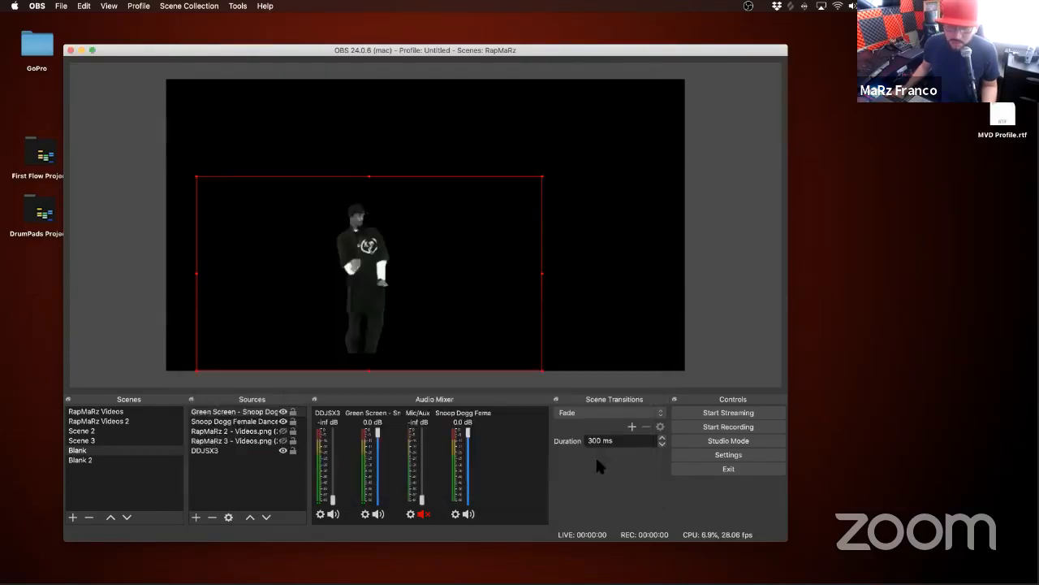
# Step: Show the RapMaRz 2 - Videos.png overlay and fit the Snoop Dogg clip, scaled down, into the lower-right corner of its large frame
pyautogui.moveTo(518, 289); pyautogui.dragTo(522, 296)
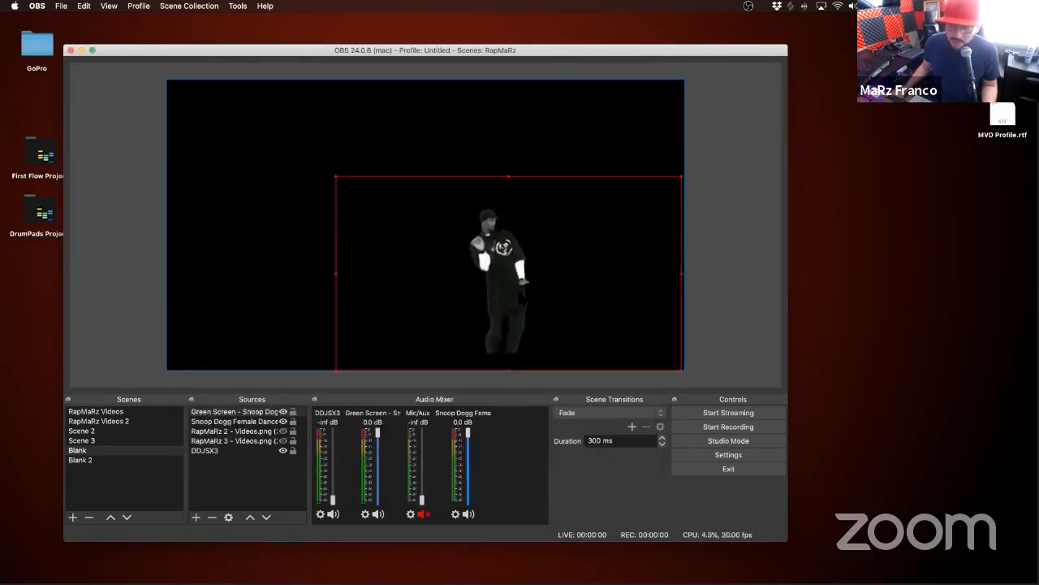
pyautogui.moveTo(336, 175); pyautogui.dragTo(435, 232)
pyautogui.moveTo(564, 305); pyautogui.dragTo(605, 304)
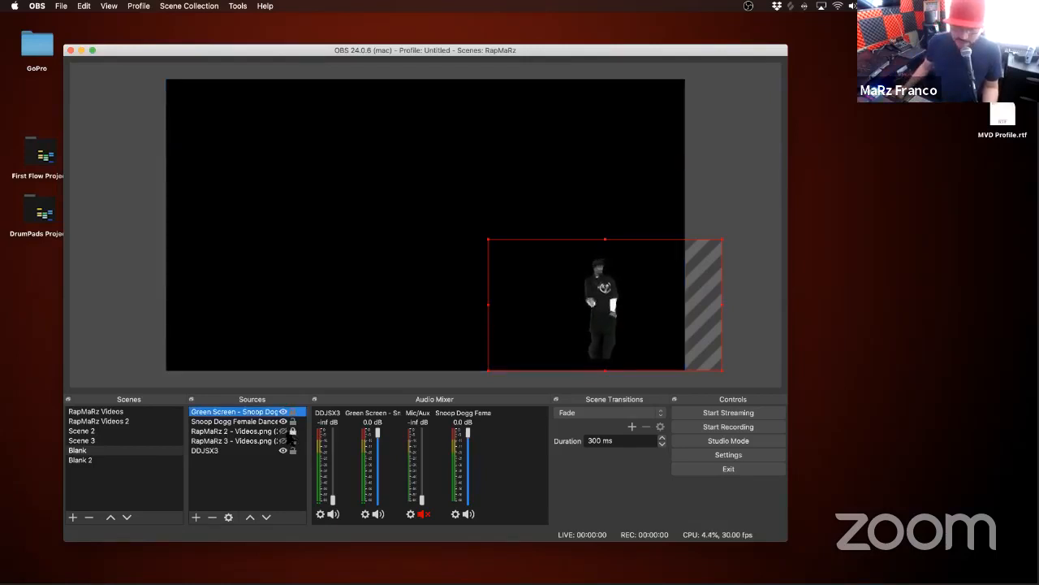
pyautogui.click(285, 436)
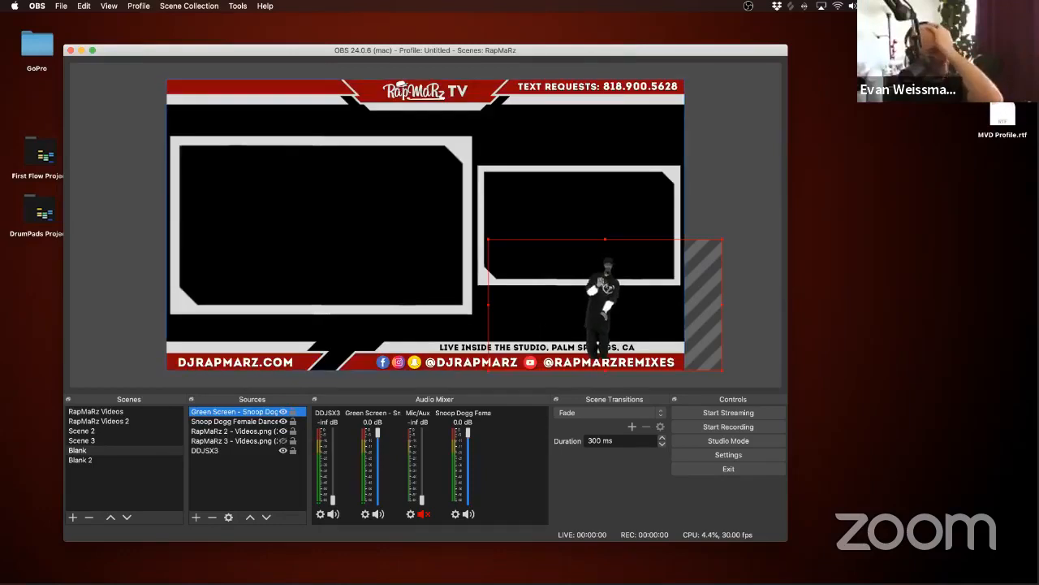
pyautogui.moveTo(603, 305); pyautogui.dragTo(439, 251)
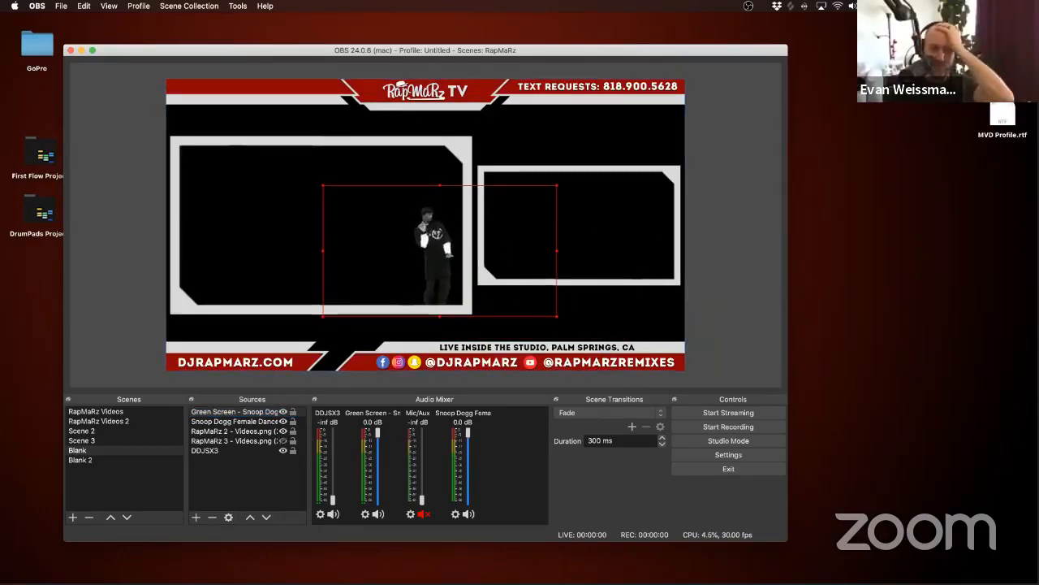
# Step: Add Green Screen - Zebra.mp4 from Finder over the overlay's large frame and enable looping in its properties
pyautogui.moveTo(237, 255); pyautogui.dragTo(258, 238)
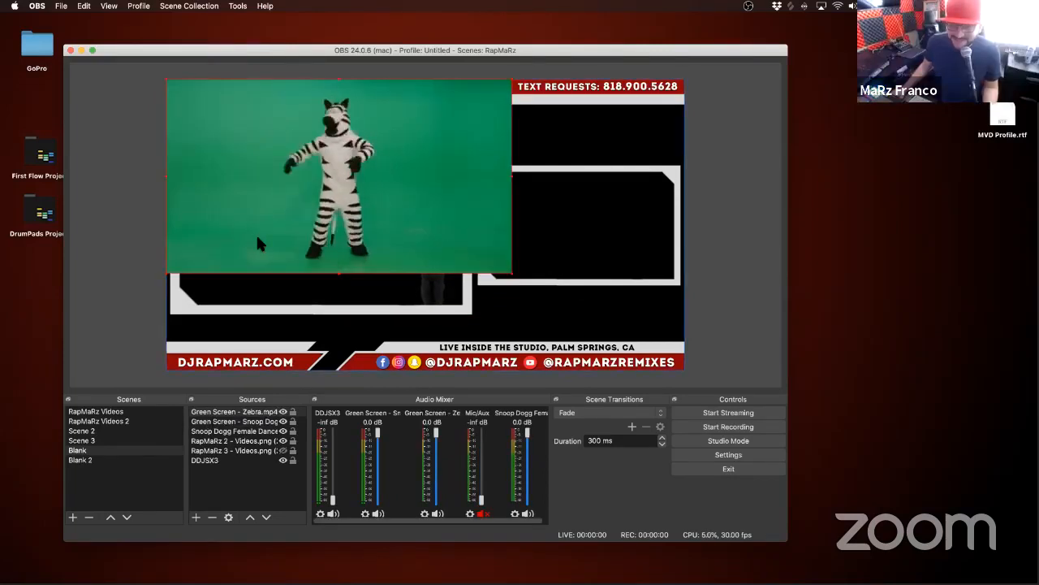
pyautogui.moveTo(257, 237); pyautogui.dragTo(259, 276)
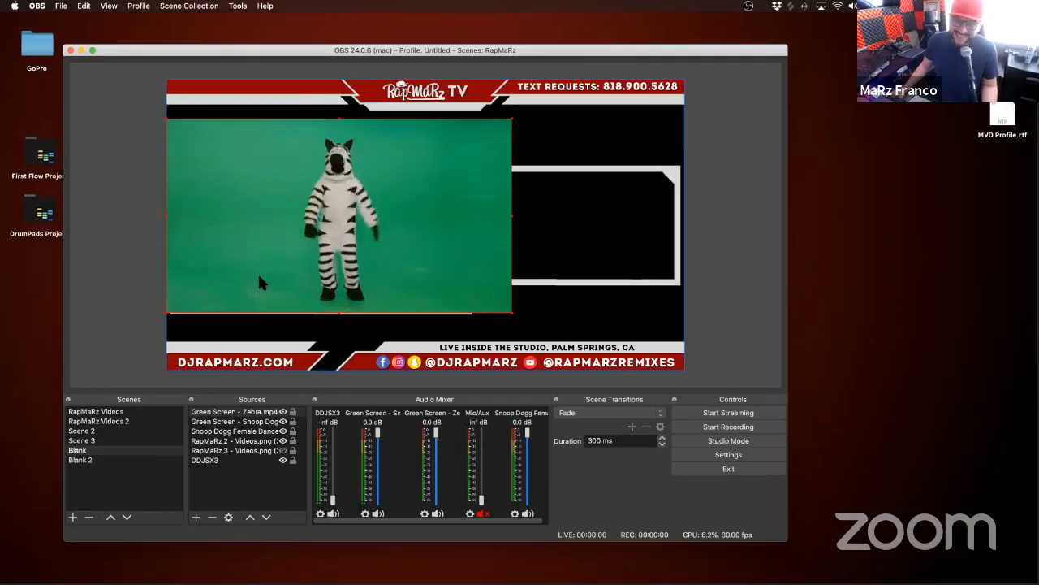
pyautogui.rightClick(260, 281)
pyautogui.click(236, 273)
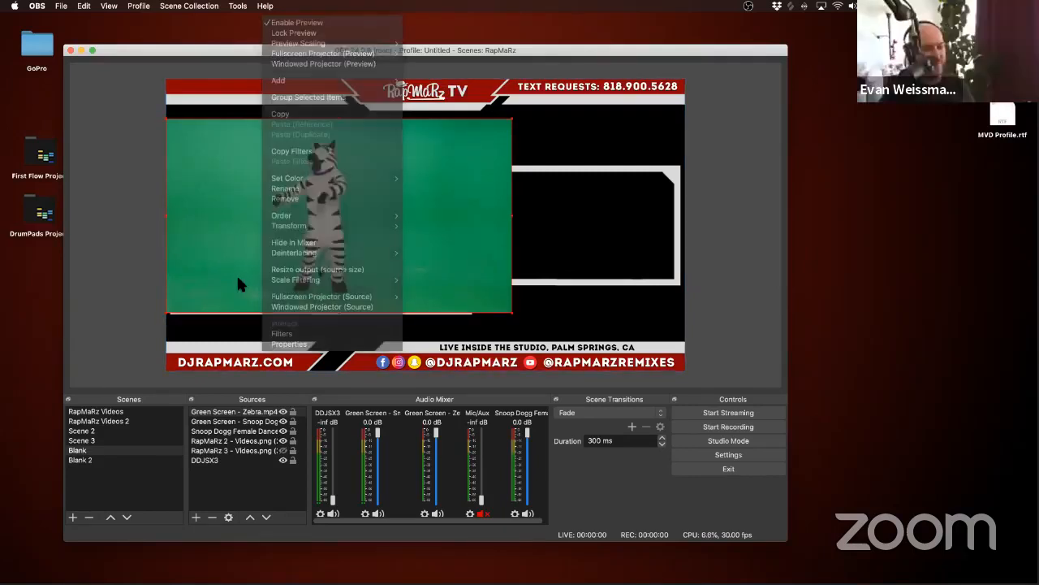
pyautogui.rightClick(237, 274)
pyautogui.click(260, 344)
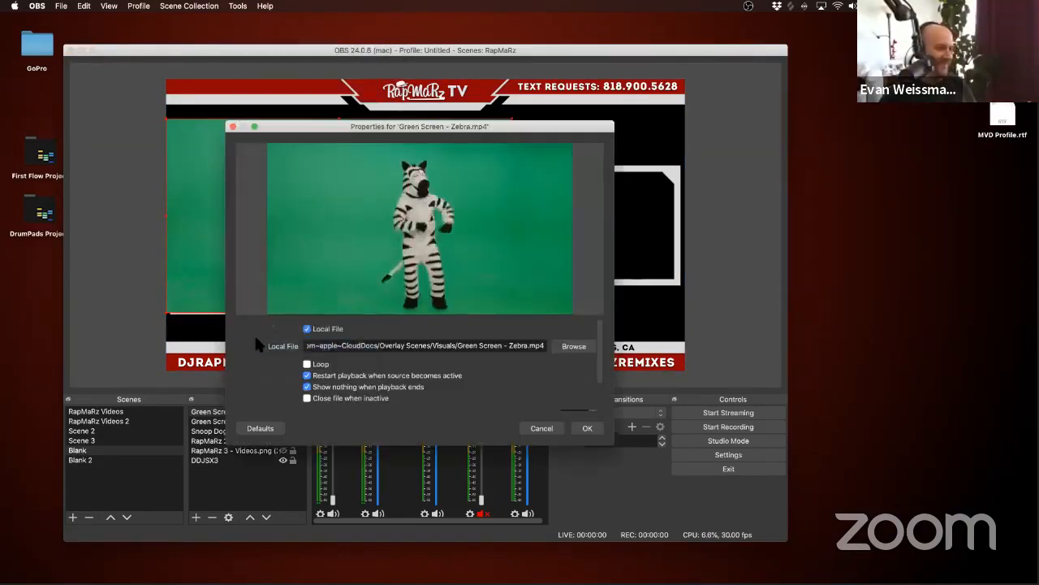
pyautogui.click(583, 430)
# Step: Add a Chroma Key effect filter to the Green Screen - Zebra.mp4 source and close its filters
pyautogui.rightClick(475, 233)
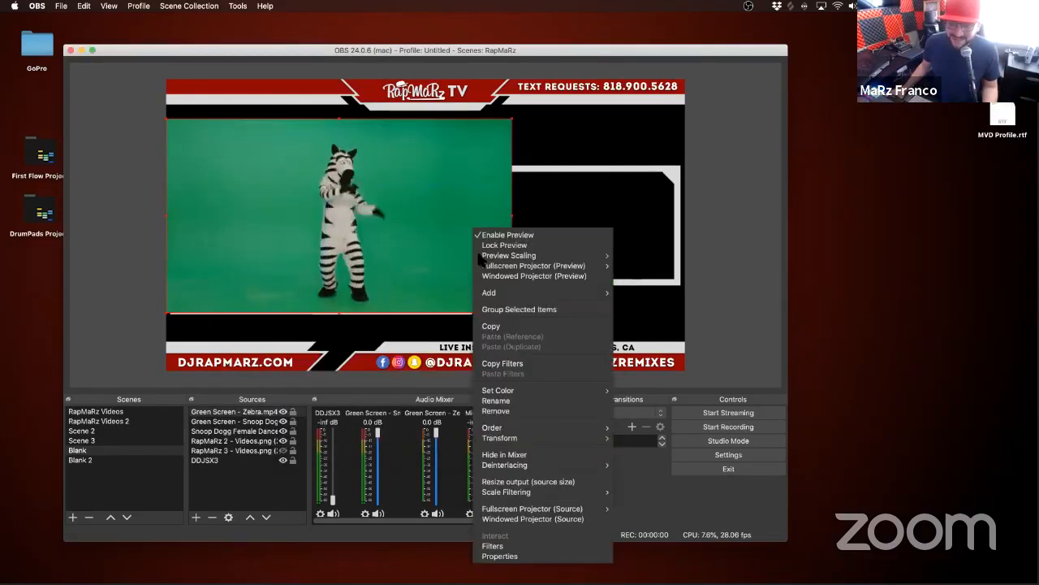
pyautogui.click(510, 547)
pyautogui.click(205, 468)
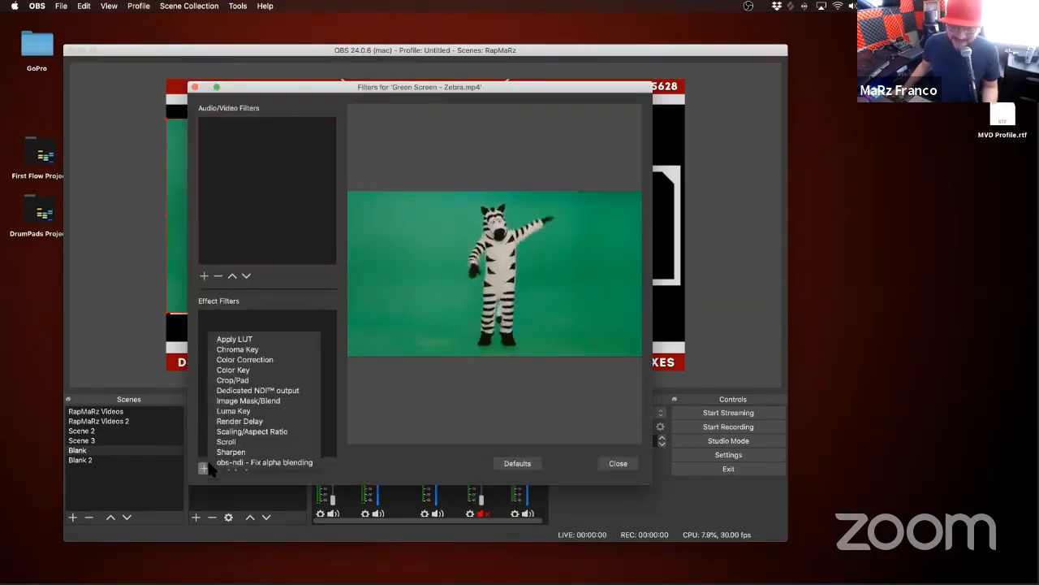
pyautogui.click(239, 349)
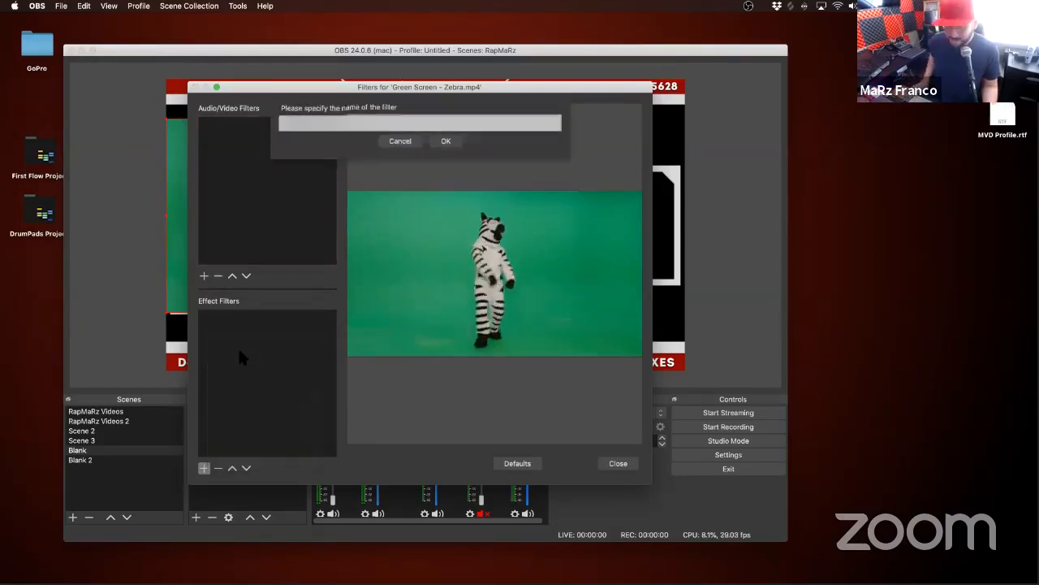
pyautogui.press('Return')
pyautogui.press('Escape')
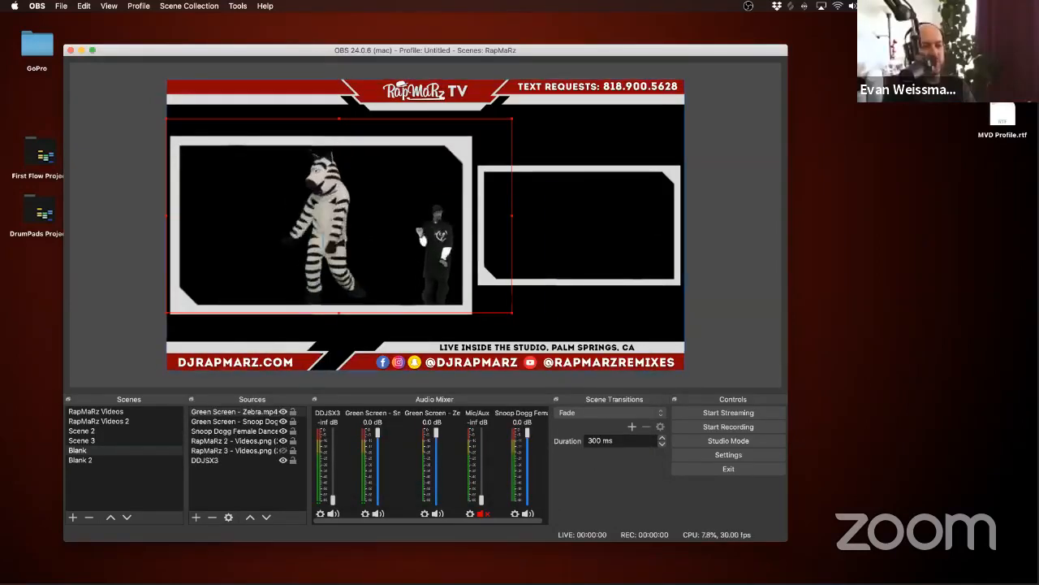
# Step: Scale down the Green Screen - Zebra.mp4 clip and place it on the left side of the overlay's large frame
pyautogui.moveTo(510, 312); pyautogui.dragTo(409, 255)
pyautogui.moveTo(292, 195); pyautogui.dragTo(276, 258)
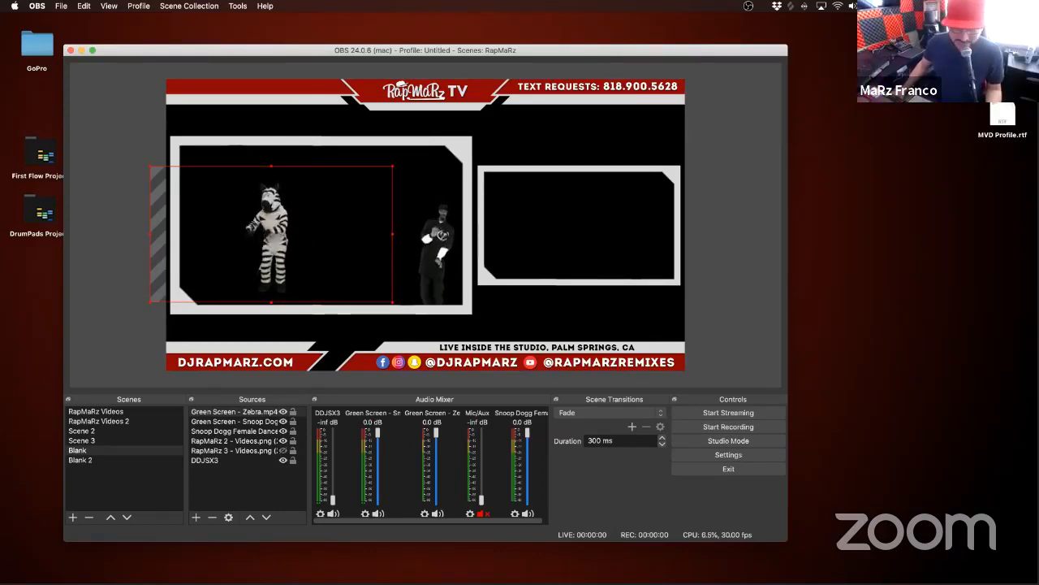
# Step: Add Green Screen - Squirl.mp4 from Finder as a source and move it down over the overlay's frames
pyautogui.moveTo(1, 183); pyautogui.dragTo(519, 229)
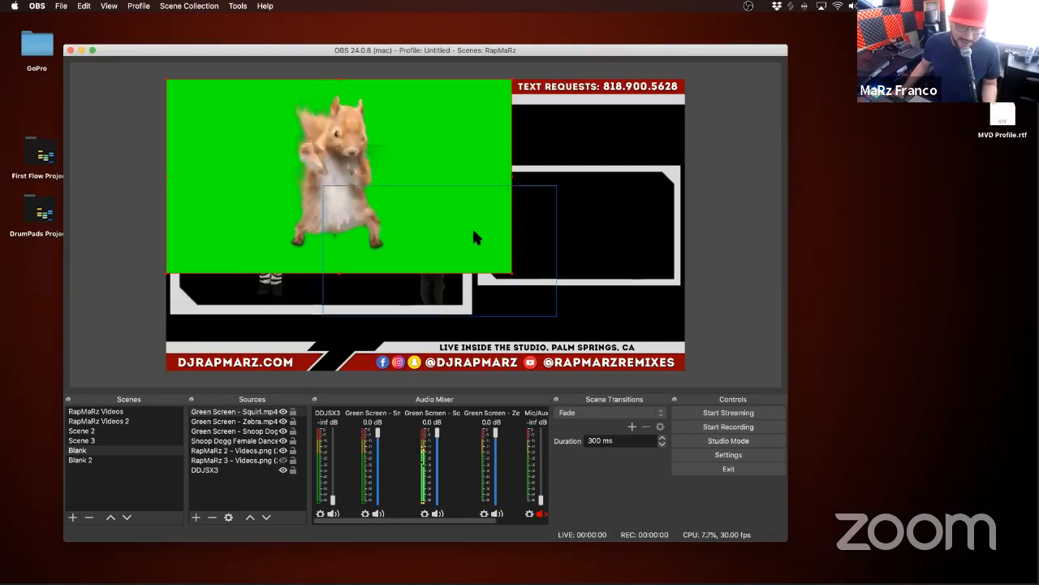
pyautogui.moveTo(268, 148); pyautogui.dragTo(318, 219)
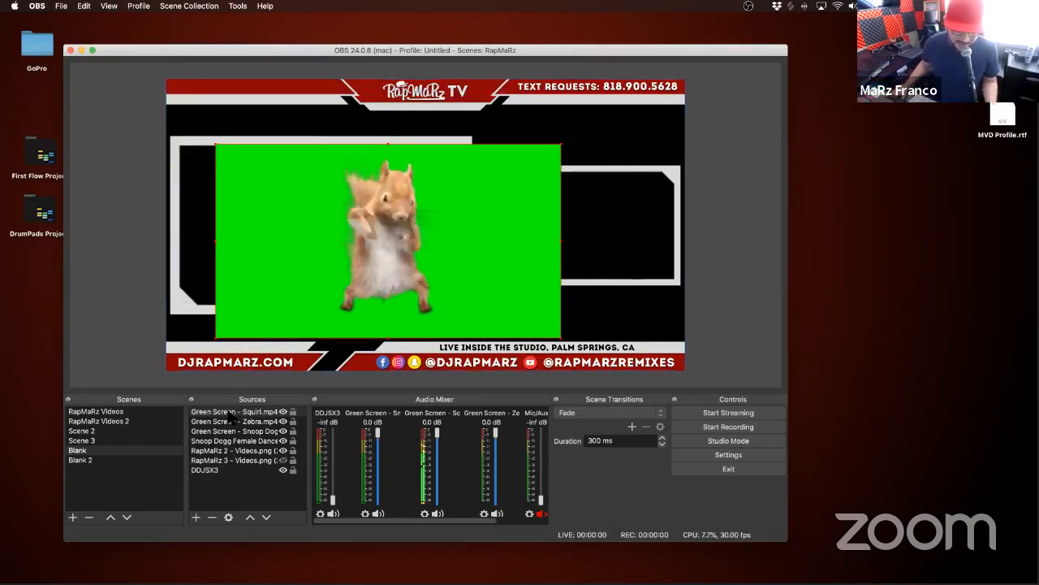
# Step: Examine the playback properties of the Green Screen - Squirl.mp4 source without changing them
pyautogui.click(230, 412)
pyautogui.doubleClick(230, 414)
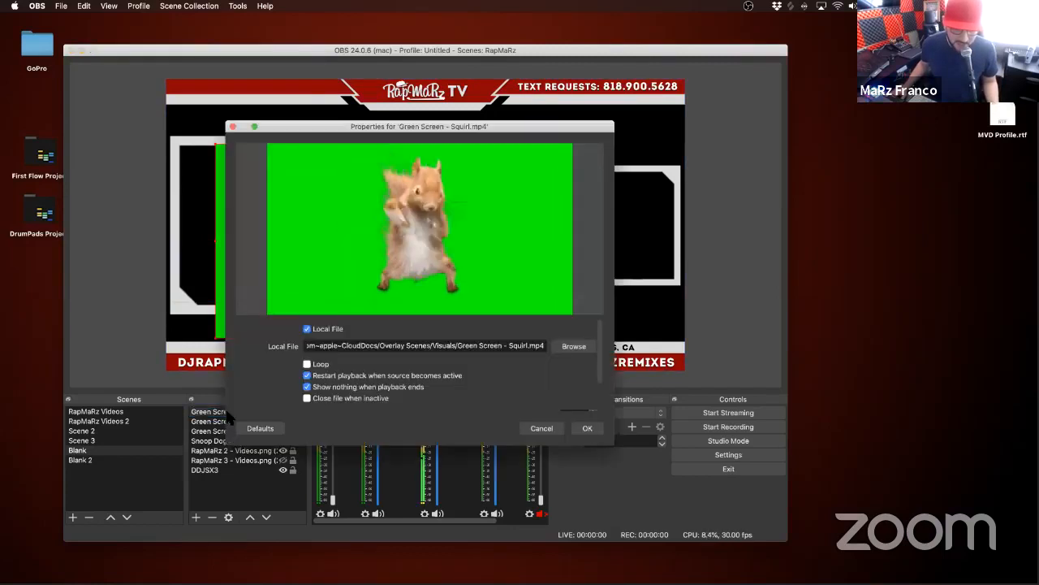
pyautogui.click(542, 428)
pyautogui.rightClick(257, 412)
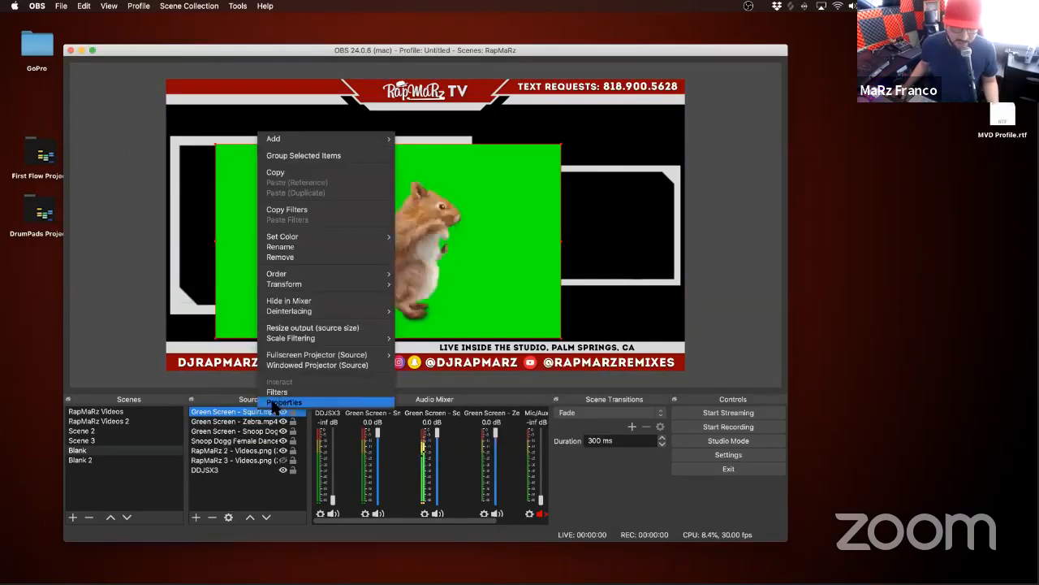
pyautogui.click(272, 409)
pyautogui.click(542, 427)
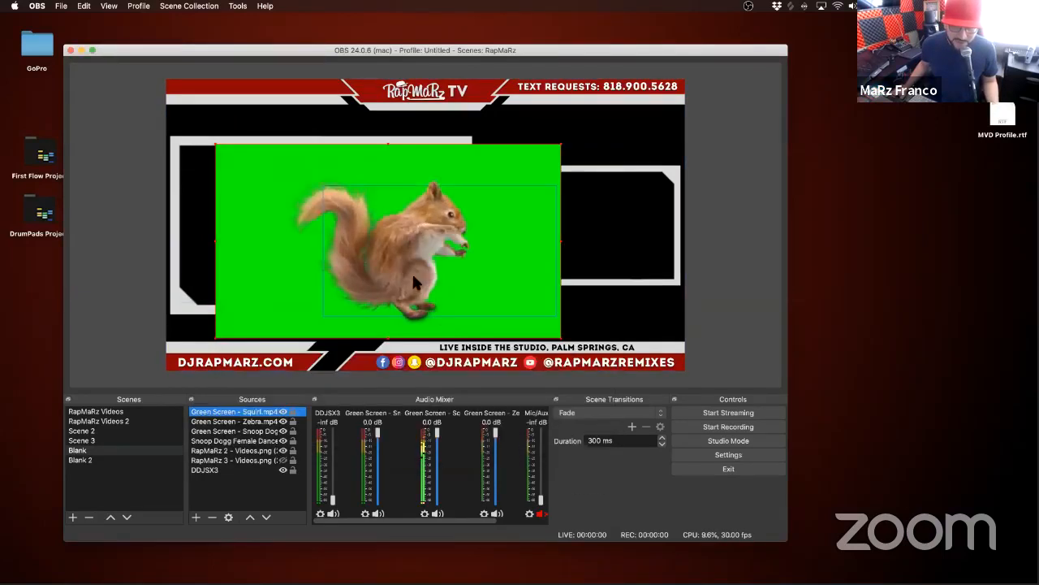
pyautogui.rightClick(413, 276)
pyautogui.click(441, 344)
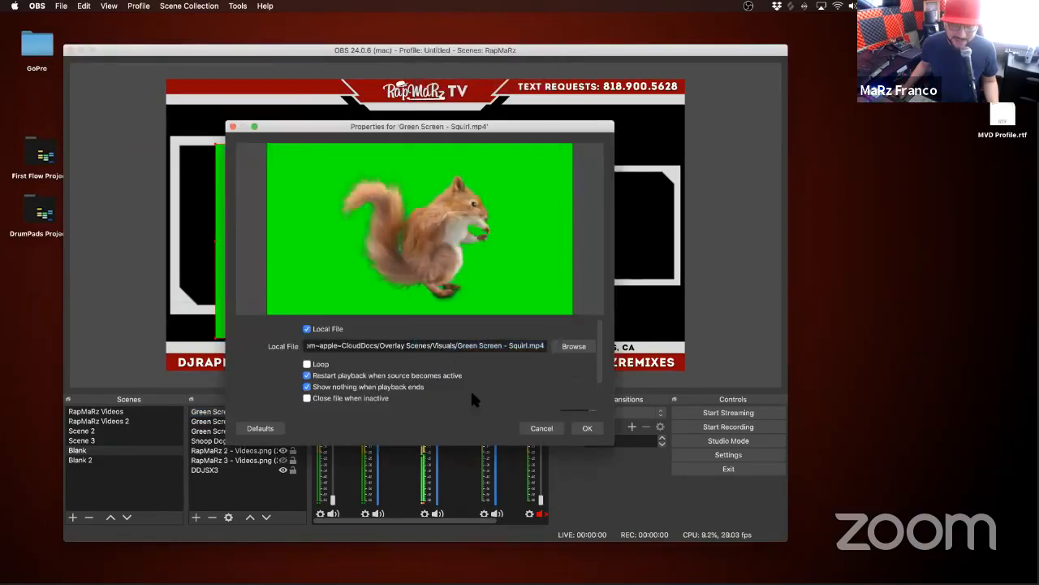
pyautogui.click(528, 429)
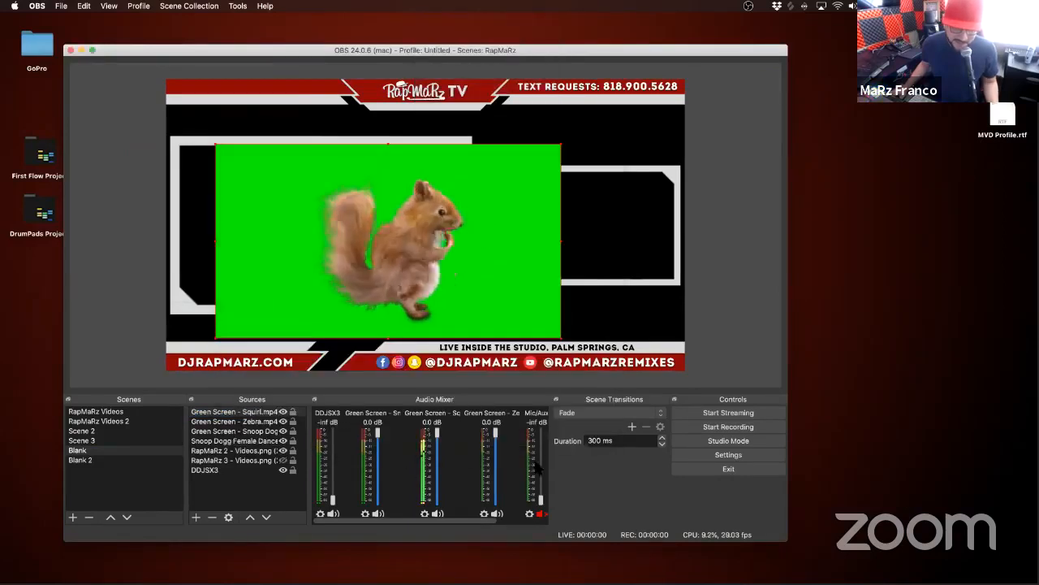
pyautogui.doubleClick(240, 414)
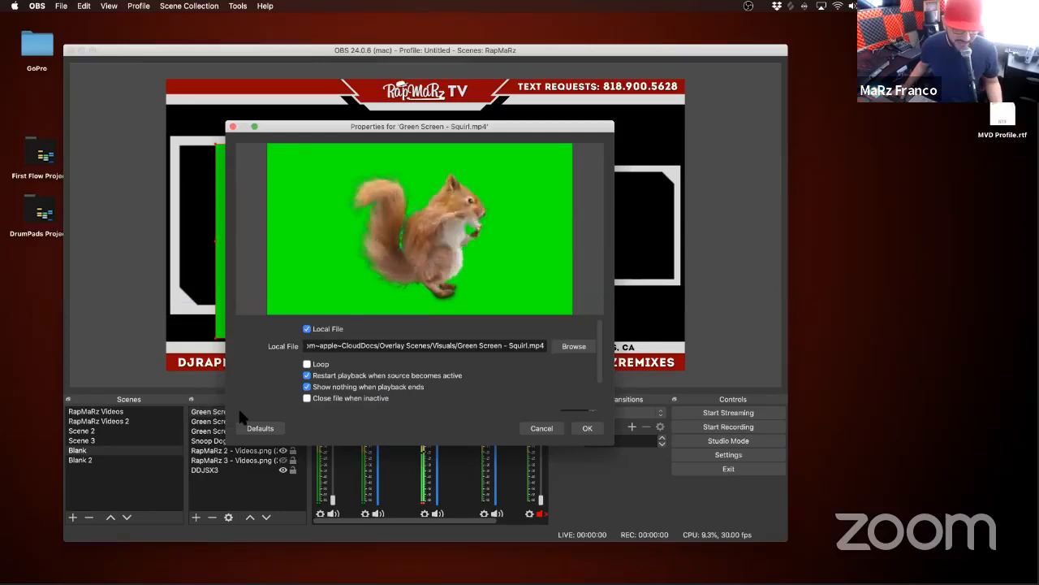
pyautogui.click(536, 428)
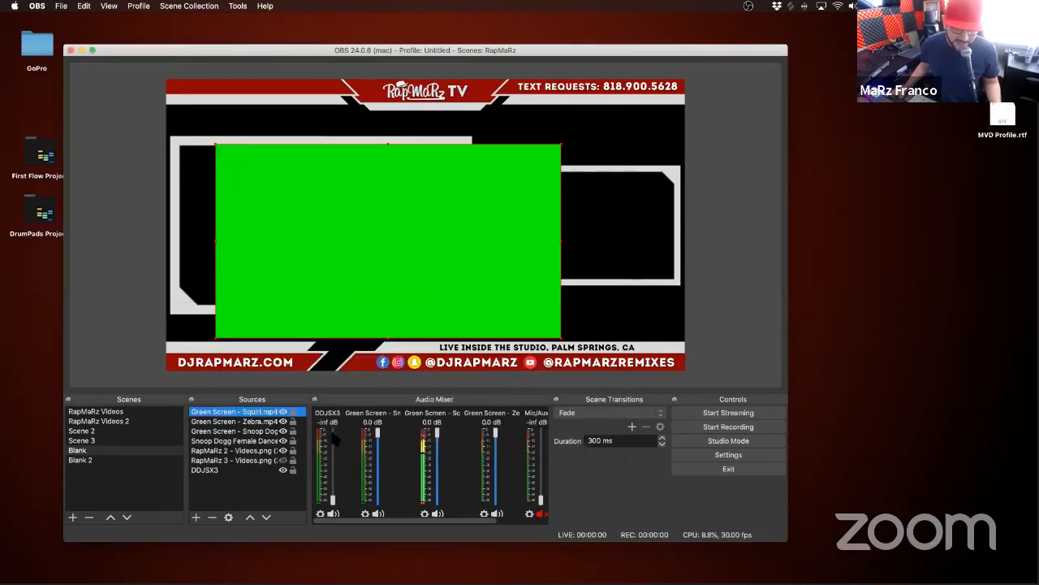
# Step: Inspect the overlay, zebra and squirrel sources in turn, including the squirrel clip's properties, without changing them
pyautogui.click(240, 450)
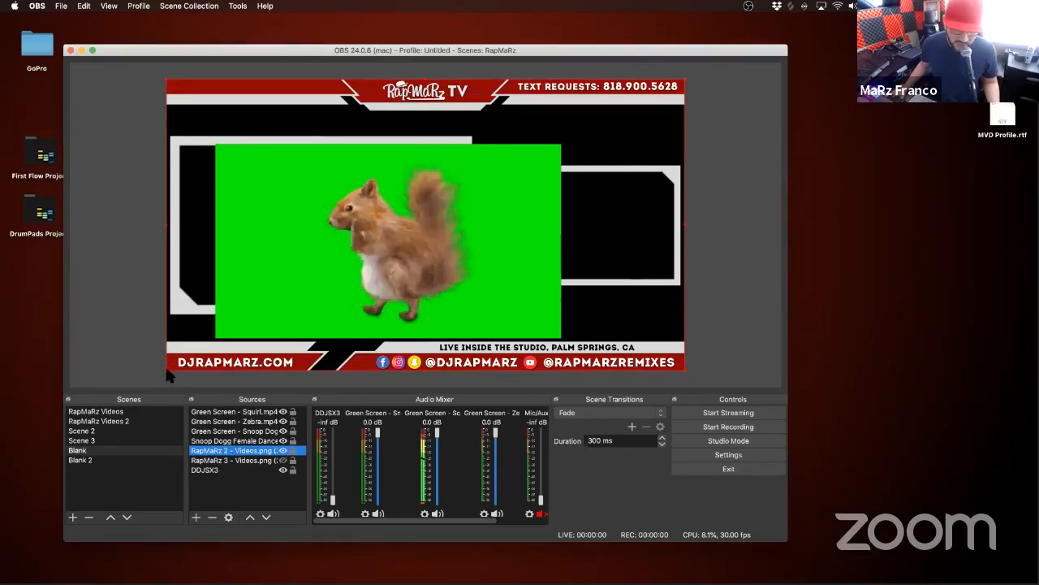
pyautogui.moveTo(166, 367)
pyautogui.mouseDown()
pyautogui.moveTo(231, 331)
pyautogui.moveTo(164, 366)
pyautogui.mouseUp()
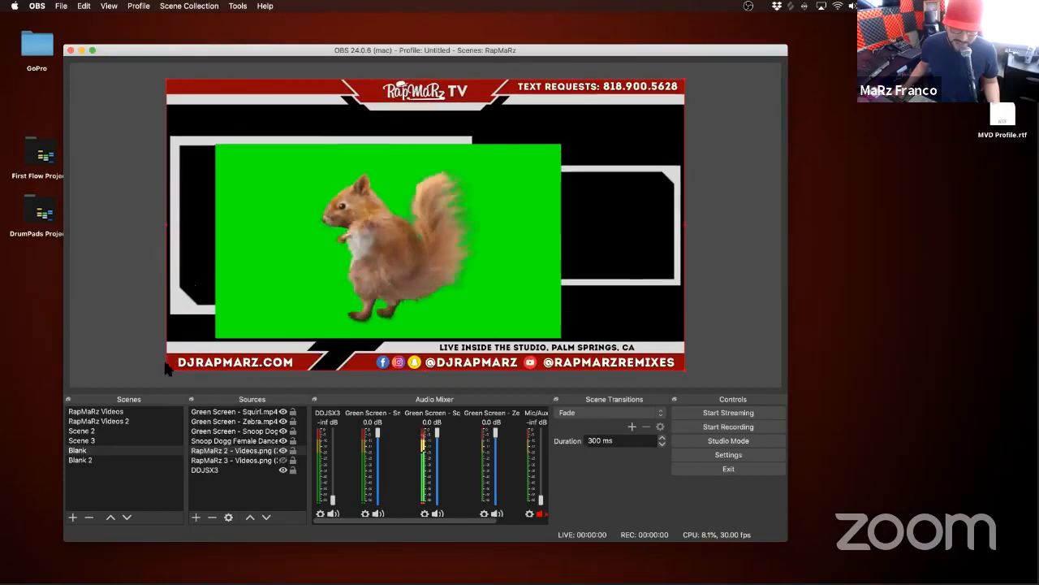
pyautogui.click(237, 440)
pyautogui.click(241, 422)
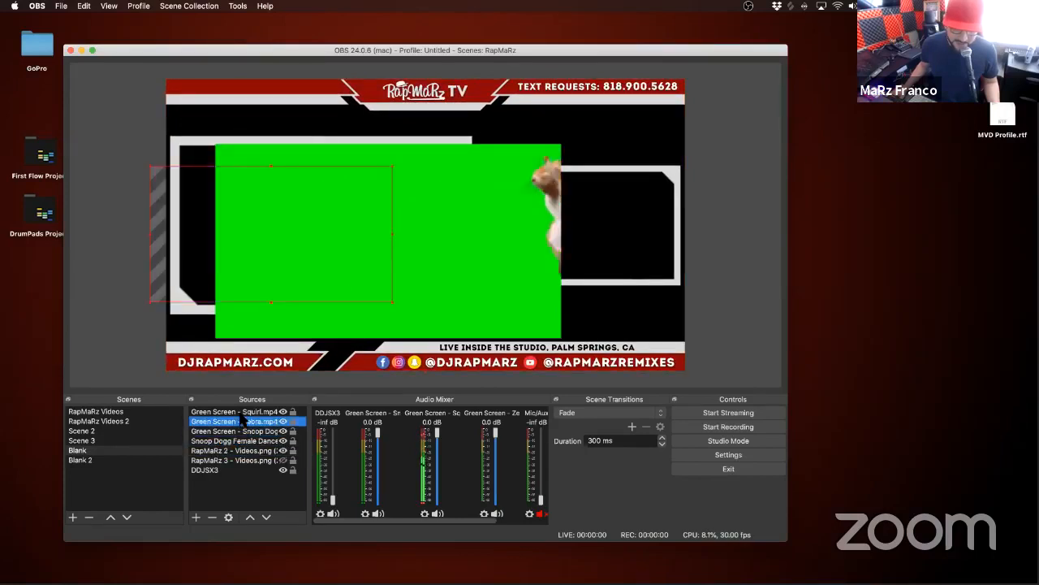
pyautogui.click(242, 413)
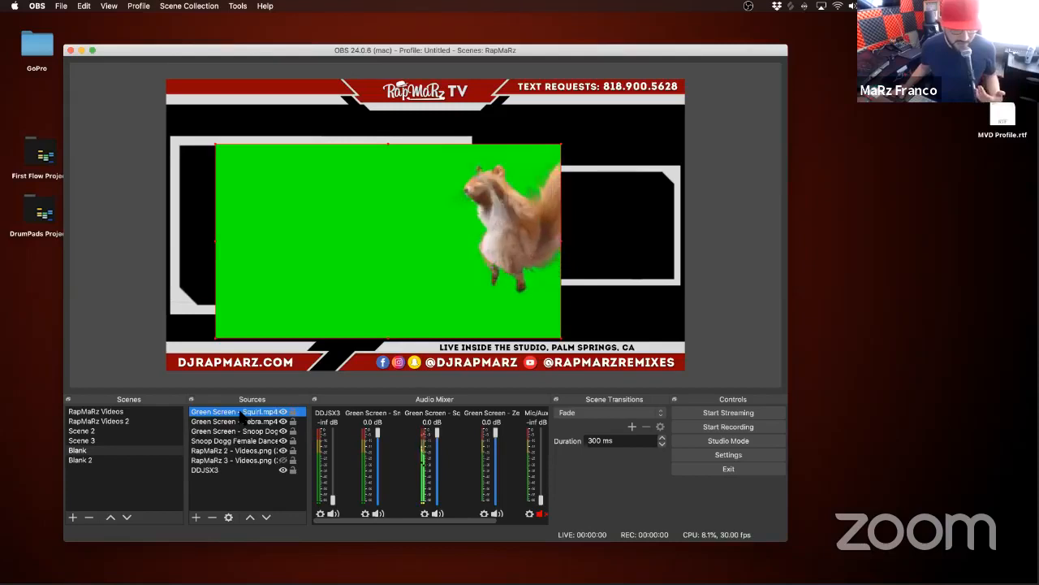
pyautogui.rightClick(306, 270)
pyautogui.click(239, 414)
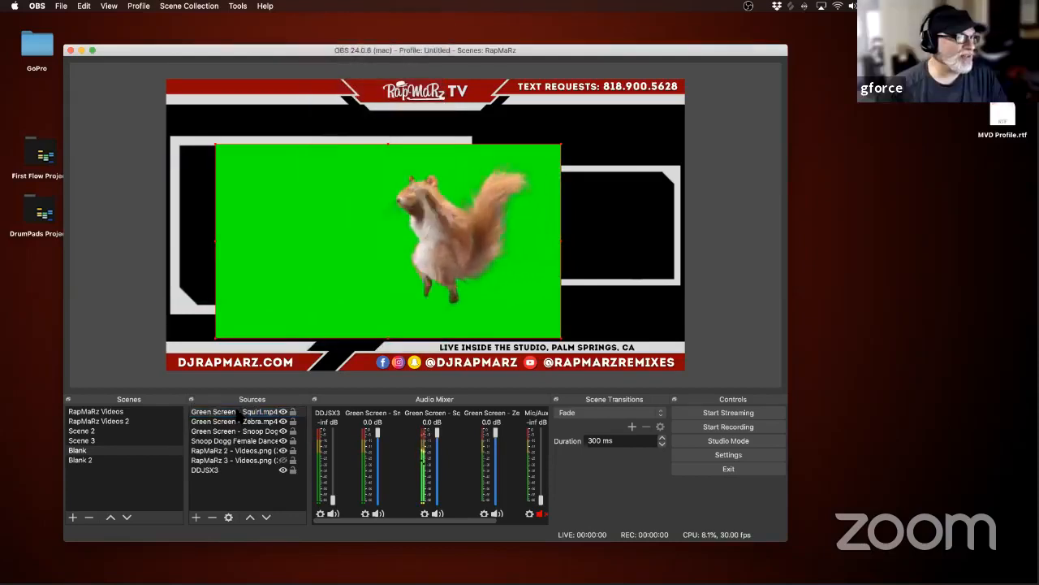
pyautogui.doubleClick(237, 412)
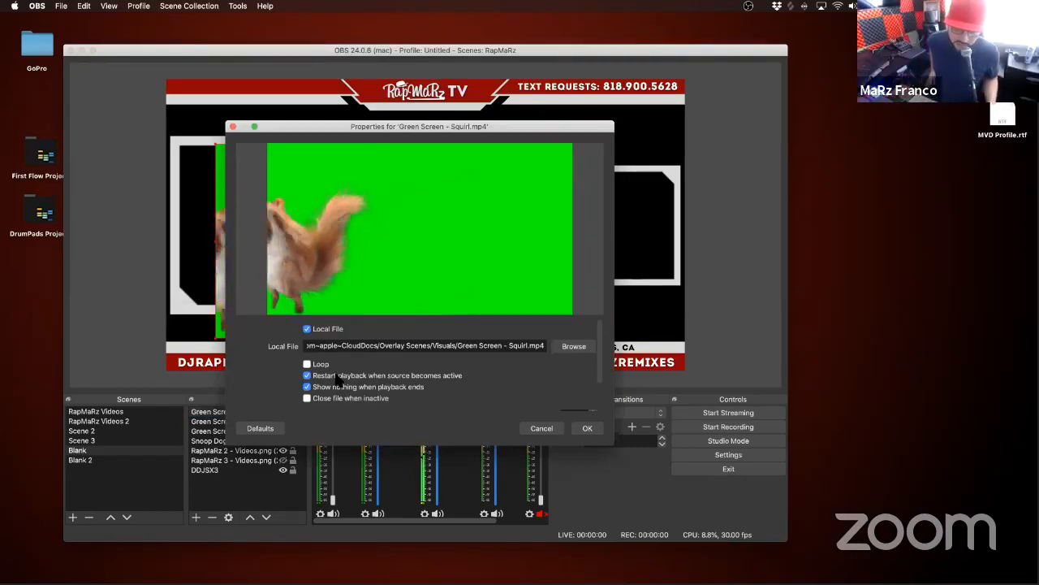
pyautogui.click(544, 430)
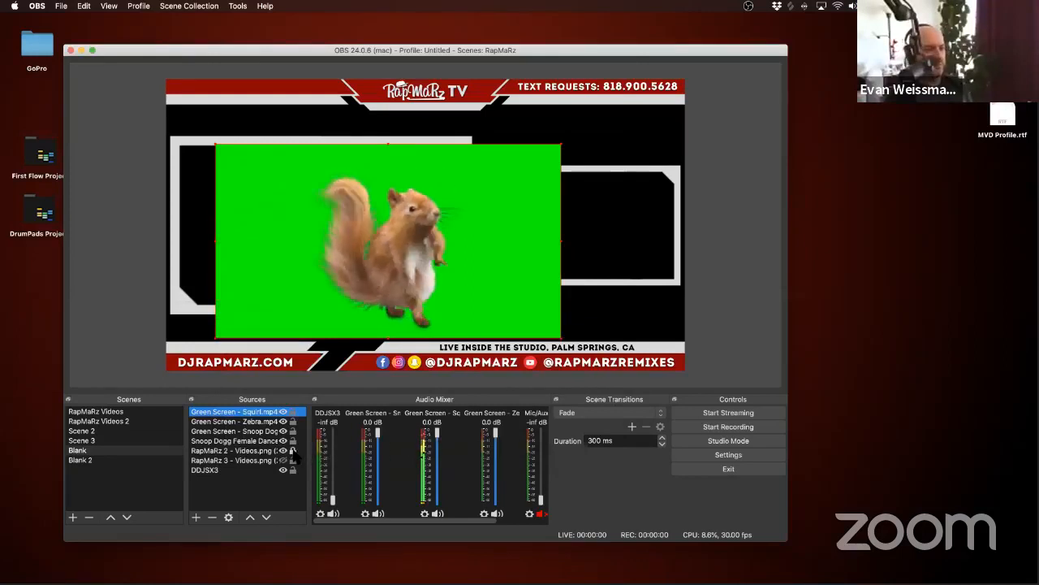
# Step: Unlock the RapMaRz 2 - Videos.png overlay and lock it again to demonstrate source locking
pyautogui.click(253, 451)
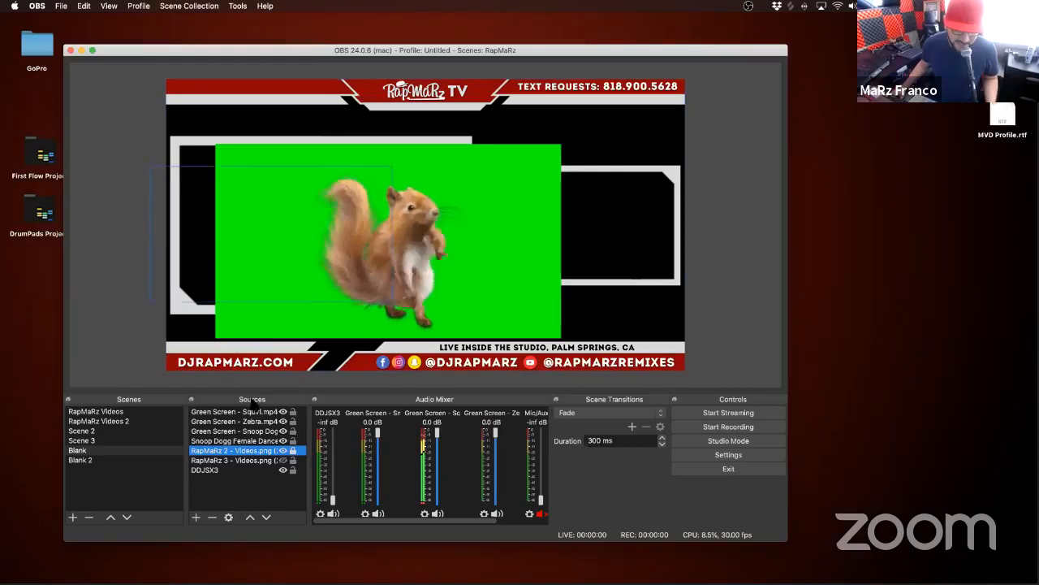
pyautogui.click(293, 450)
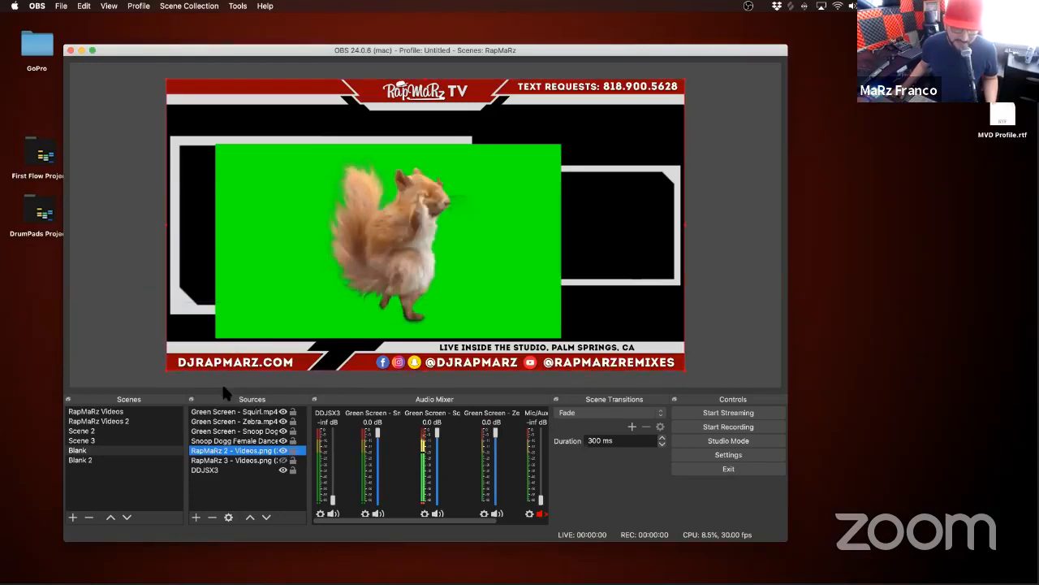
pyautogui.click(292, 451)
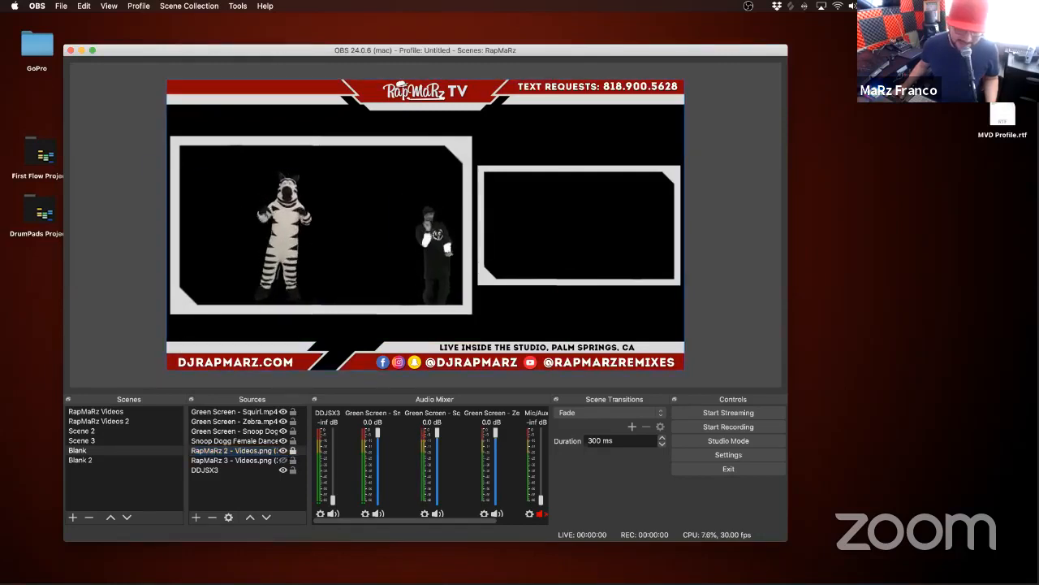
# Step: Enable looping in the properties of the Green Screen - Squirl.mp4 source
pyautogui.click(222, 413)
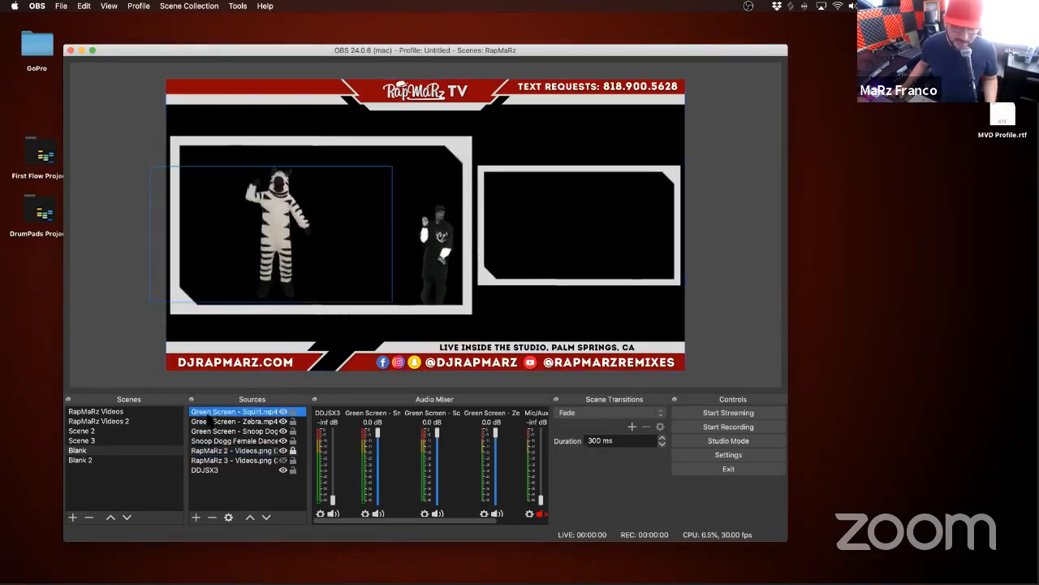
pyautogui.rightClick(224, 414)
pyautogui.click(248, 401)
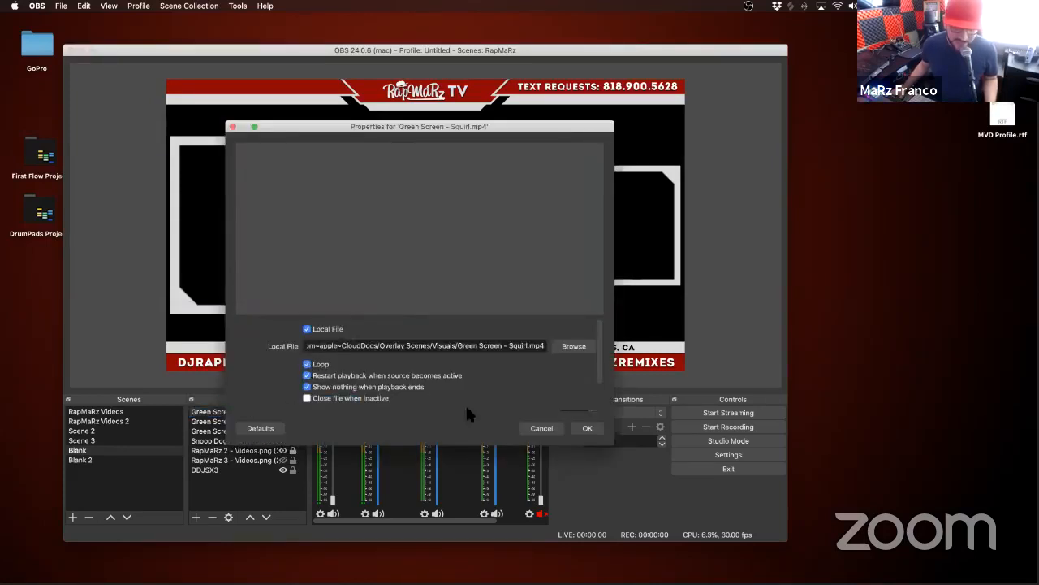
pyautogui.click(586, 427)
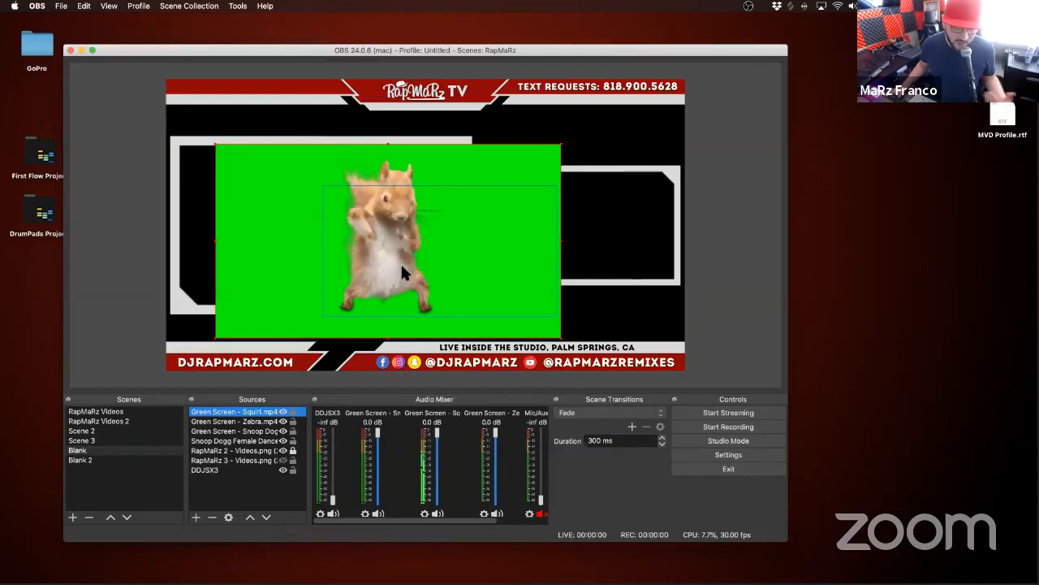
pyautogui.rightClick(251, 412)
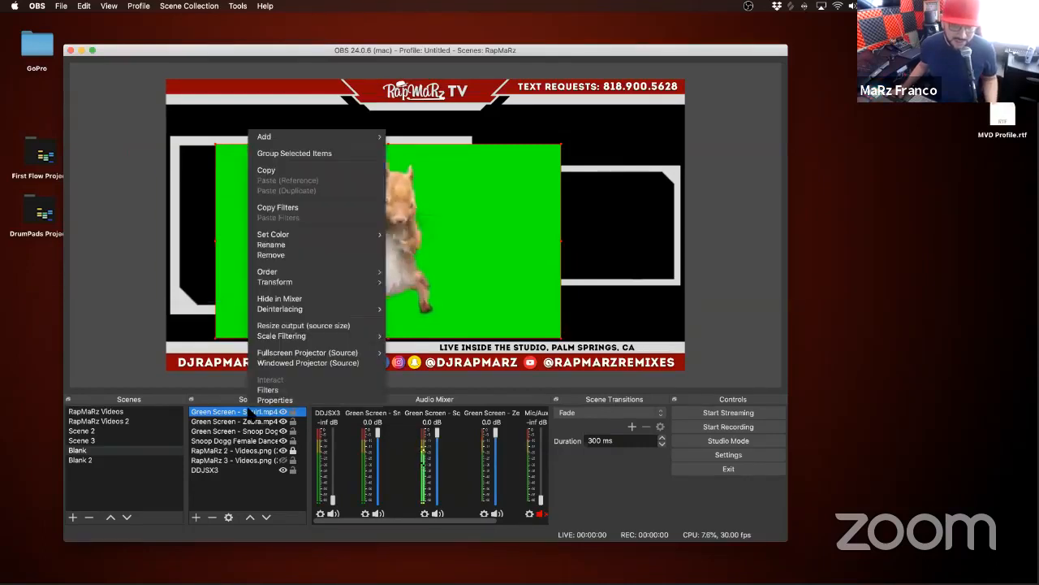
pyautogui.click(268, 400)
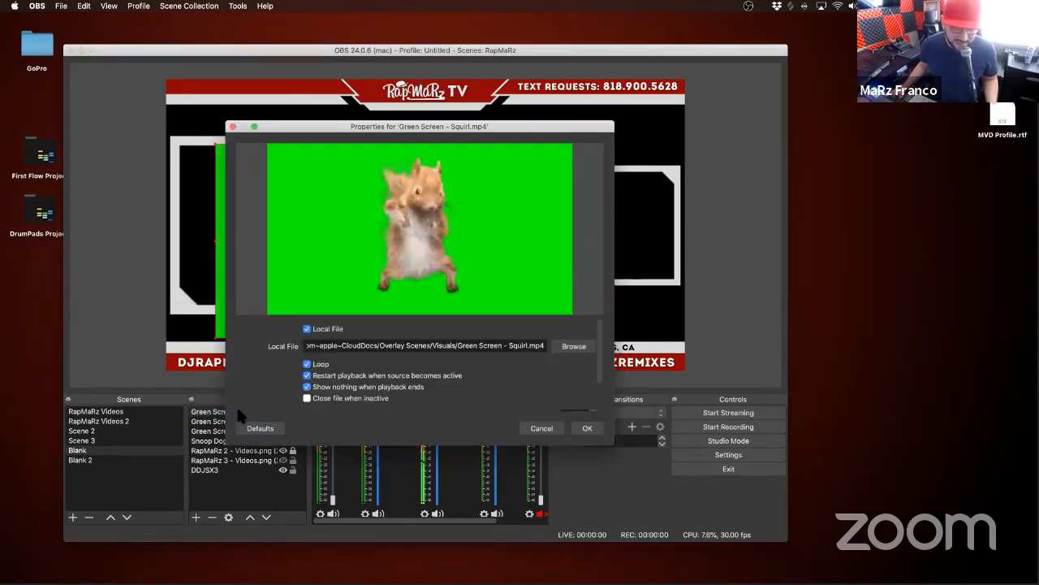
pyautogui.scroll(-2, 352, 397)
pyautogui.click(542, 428)
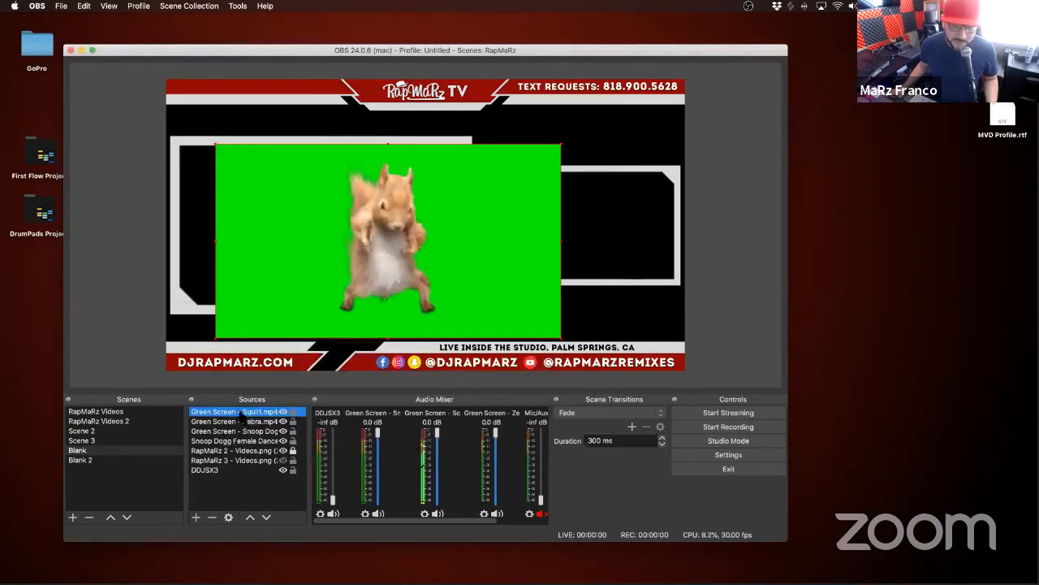
# Step: Add a Chroma Key effect filter to the Green Screen - Squirl.mp4 source and close its filters
pyautogui.rightClick(241, 412)
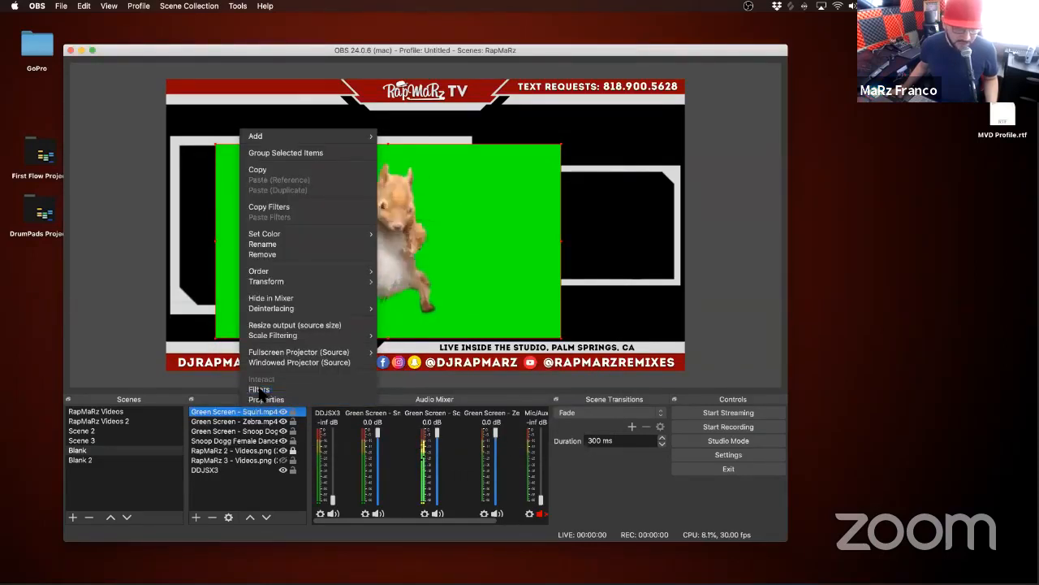
pyautogui.click(257, 390)
pyautogui.click(204, 468)
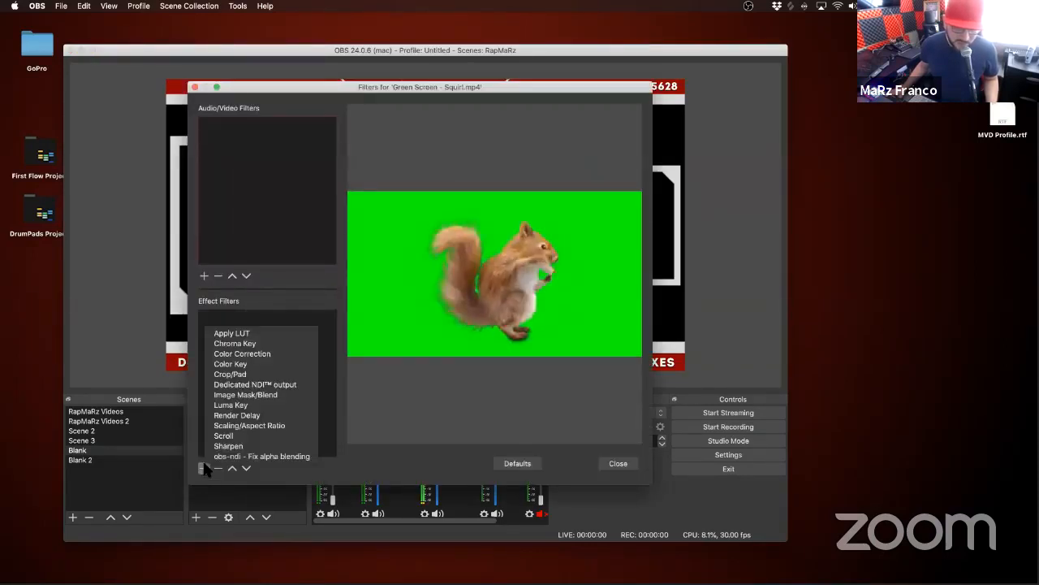
pyautogui.click(240, 344)
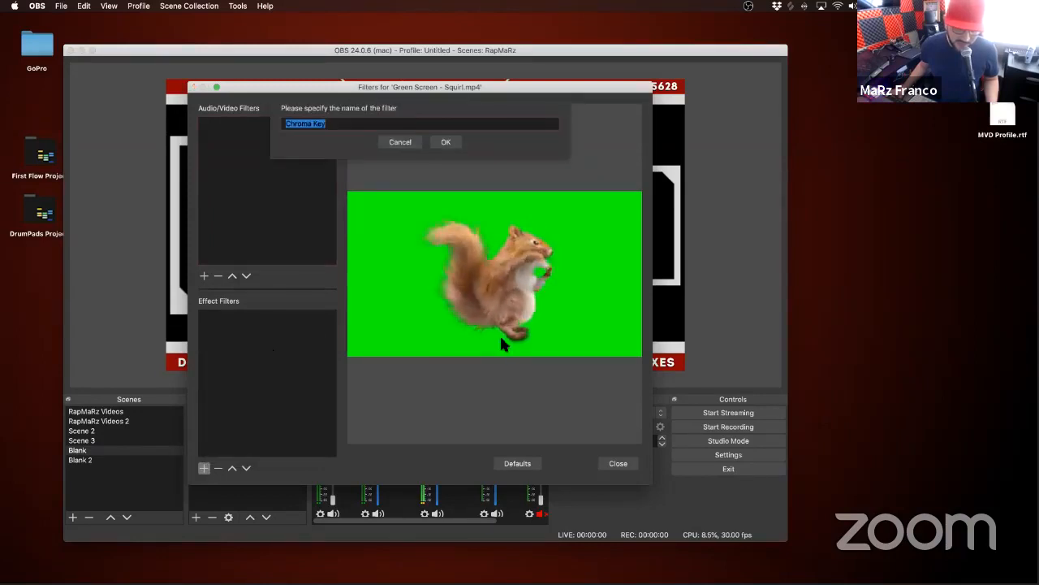
pyautogui.click(448, 144)
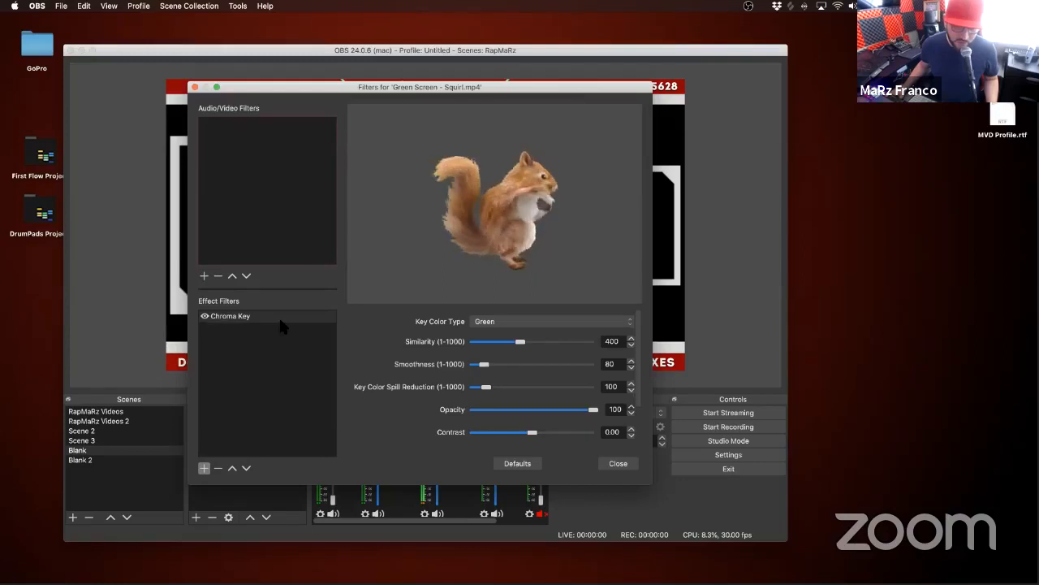
pyautogui.click(617, 463)
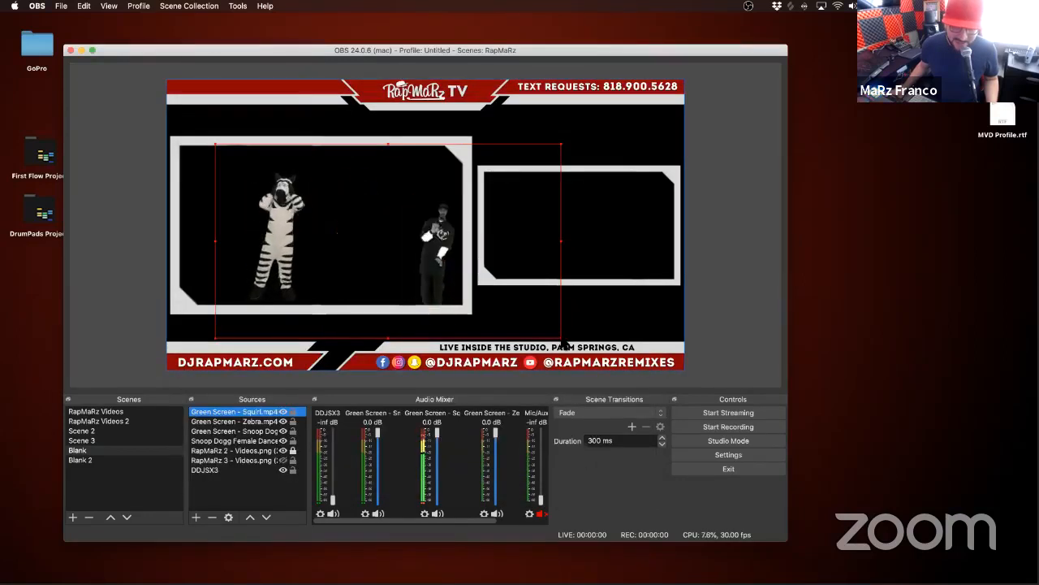
# Step: Shrink the squirrel clip to a small size and place it beside Snoop Dogg at the bottom of the large frame
pyautogui.moveTo(562, 344); pyautogui.dragTo(446, 281)
pyautogui.moveTo(366, 226); pyautogui.dragTo(377, 251)
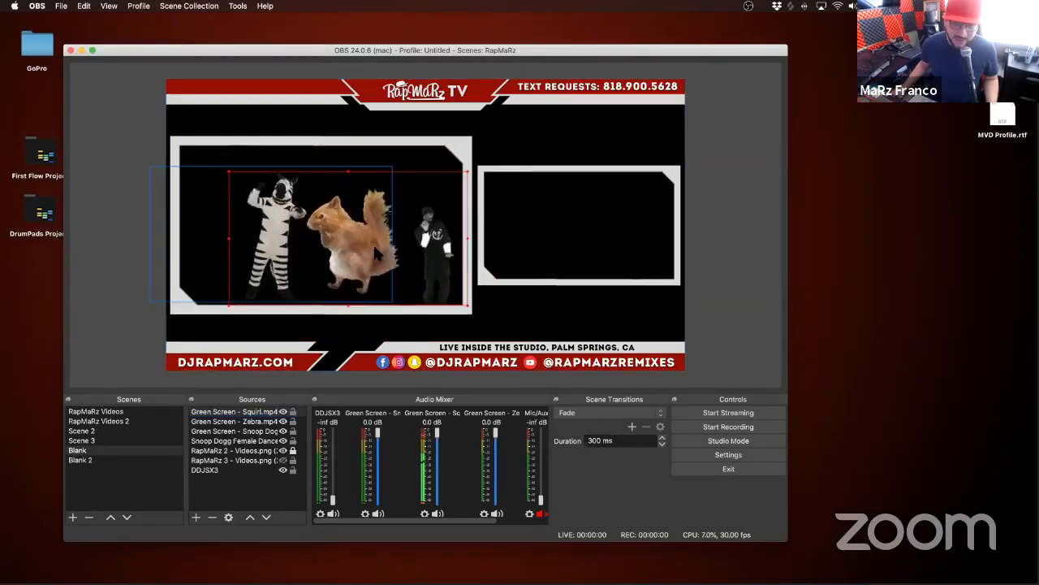
pyautogui.moveTo(468, 307); pyautogui.dragTo(352, 241)
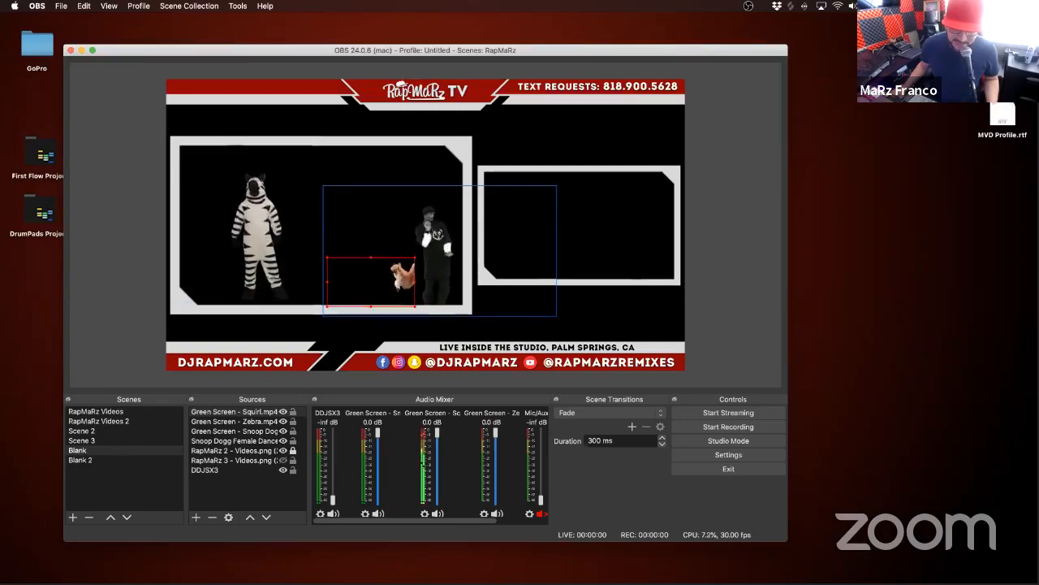
# Step: Move the zebra clip right within the large frame so the zebra stands beside the squirrel
pyautogui.click(268, 231)
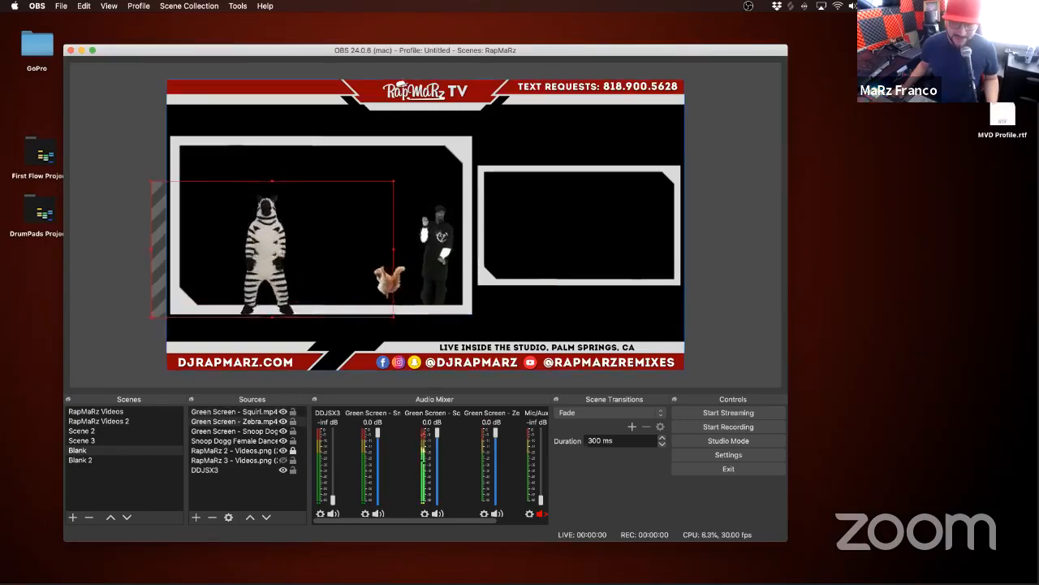
pyautogui.moveTo(268, 232); pyautogui.dragTo(323, 236)
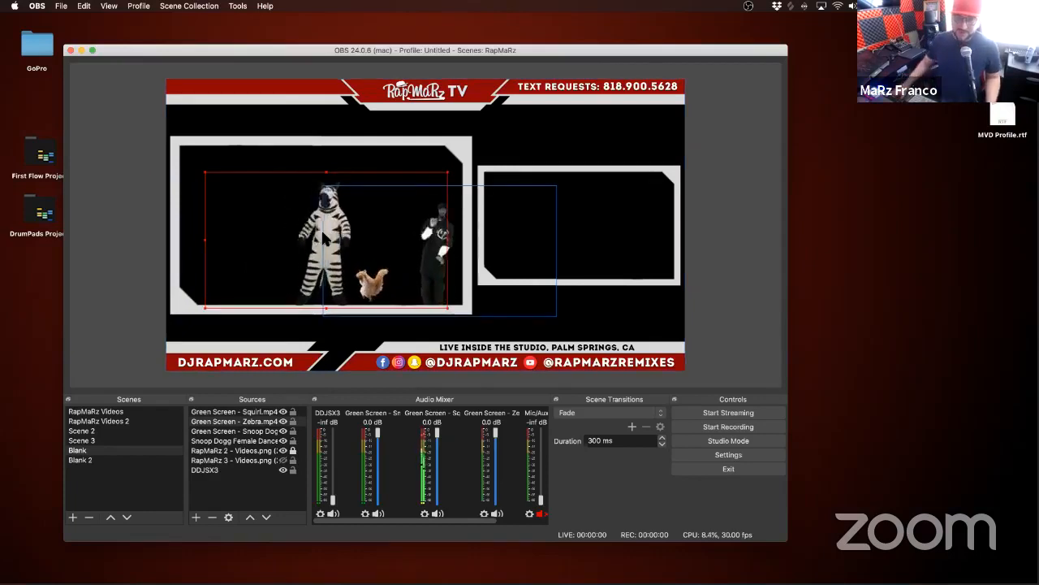
pyautogui.click(152, 161)
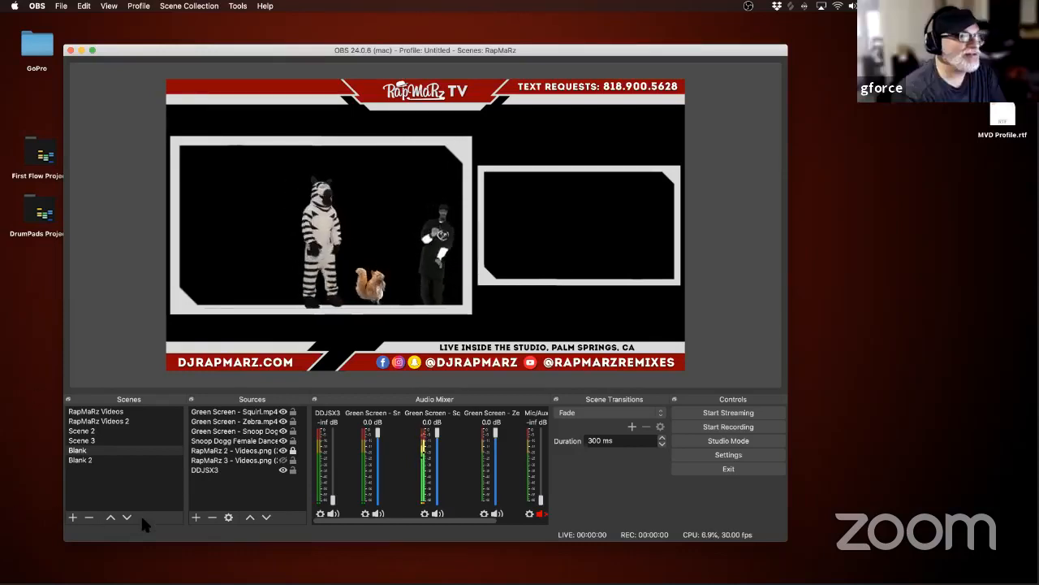
pyautogui.click(196, 517)
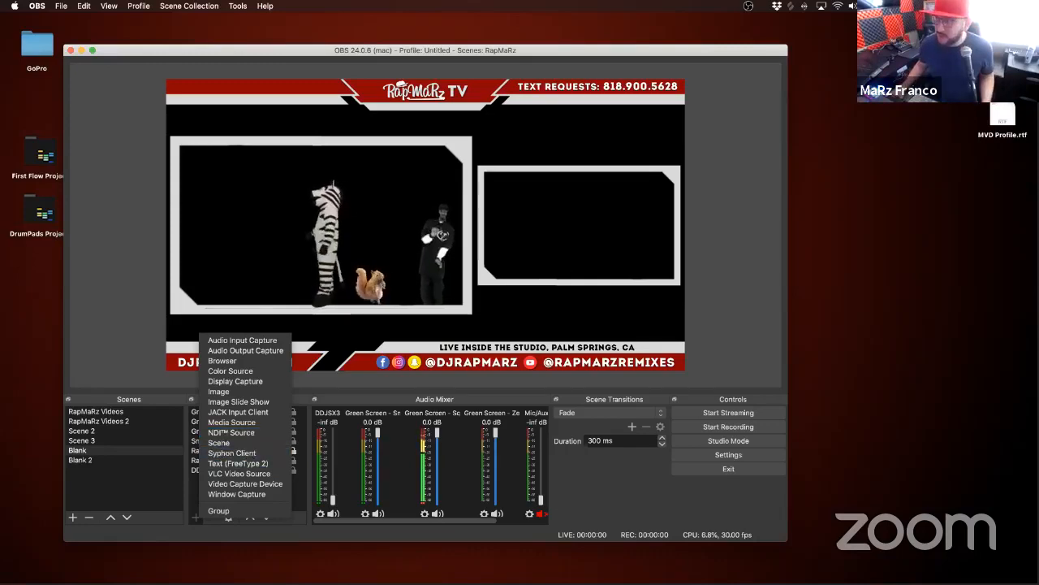
# Step: Switch to Chrome, bring the Advanced Scene Switcher page into view and download the plugin archive
pyautogui.press('super+Tab')
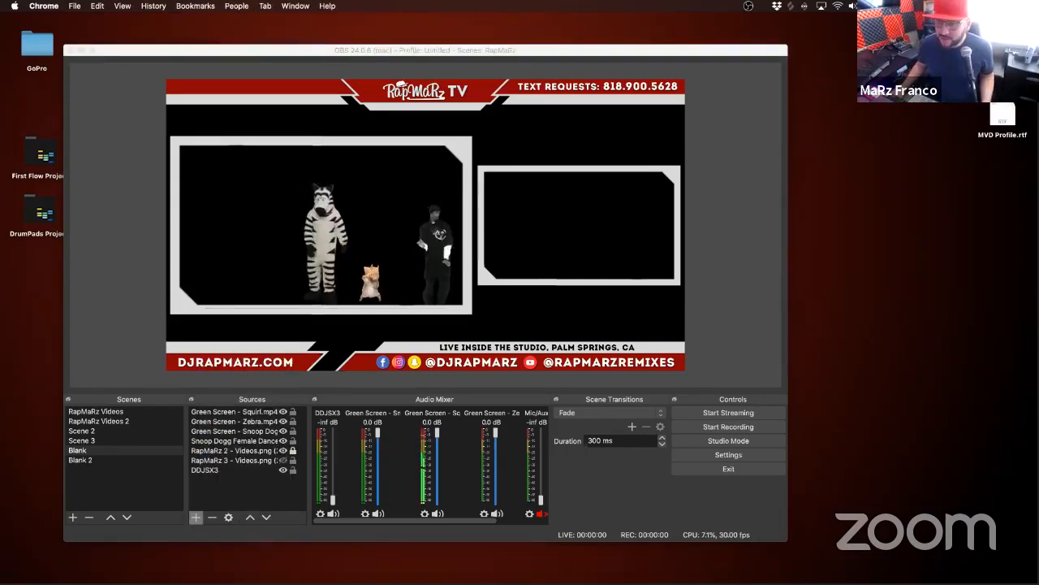
pyautogui.moveTo(1038, 138); pyautogui.dragTo(515, 26)
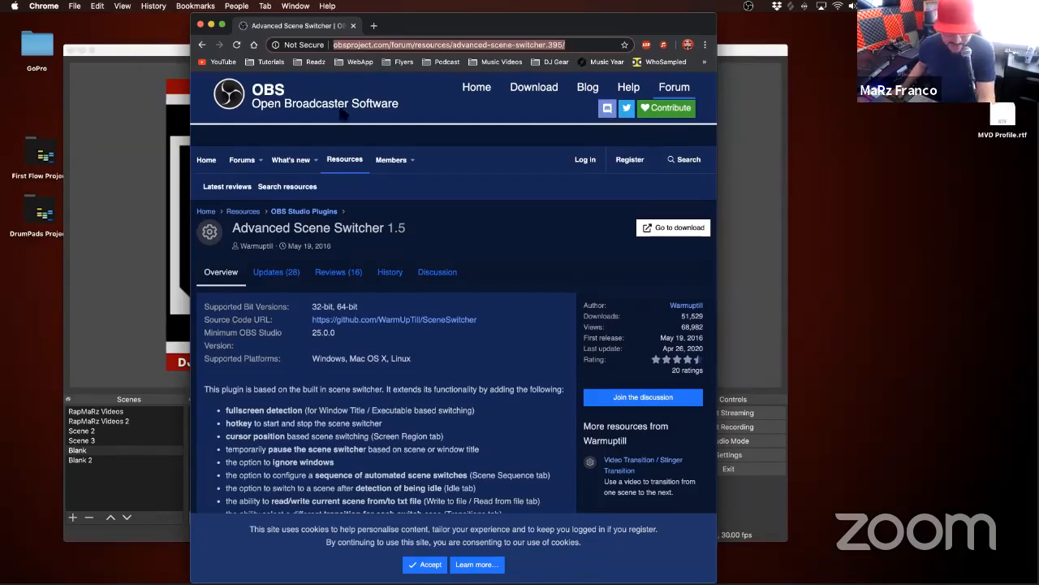
pyautogui.click(679, 233)
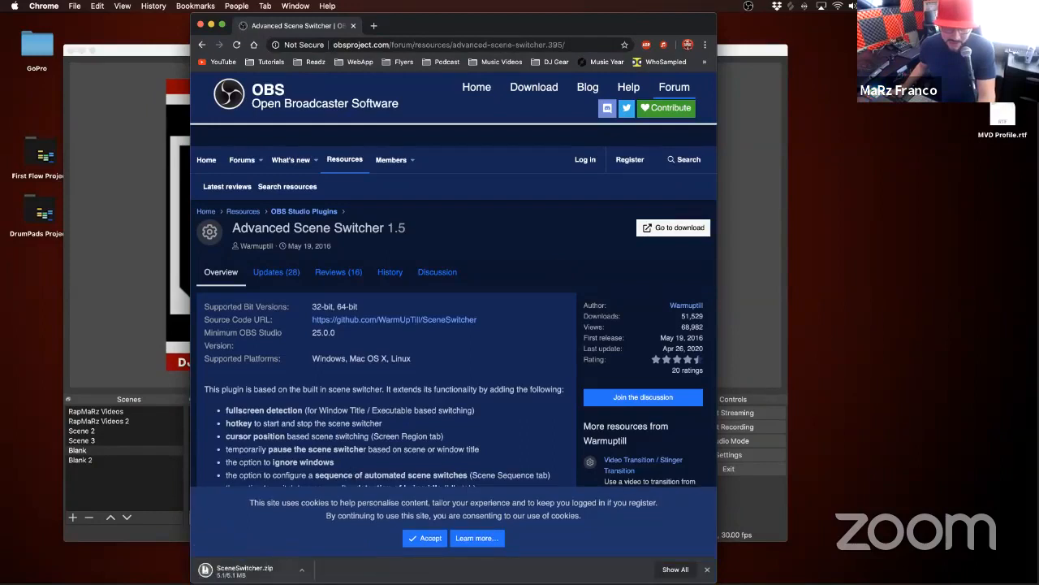
# Step: Open the downloaded SceneSwitcher archive, place README.txt beside its folder and highlight the first Mac OS installation instruction
pyautogui.click(240, 571)
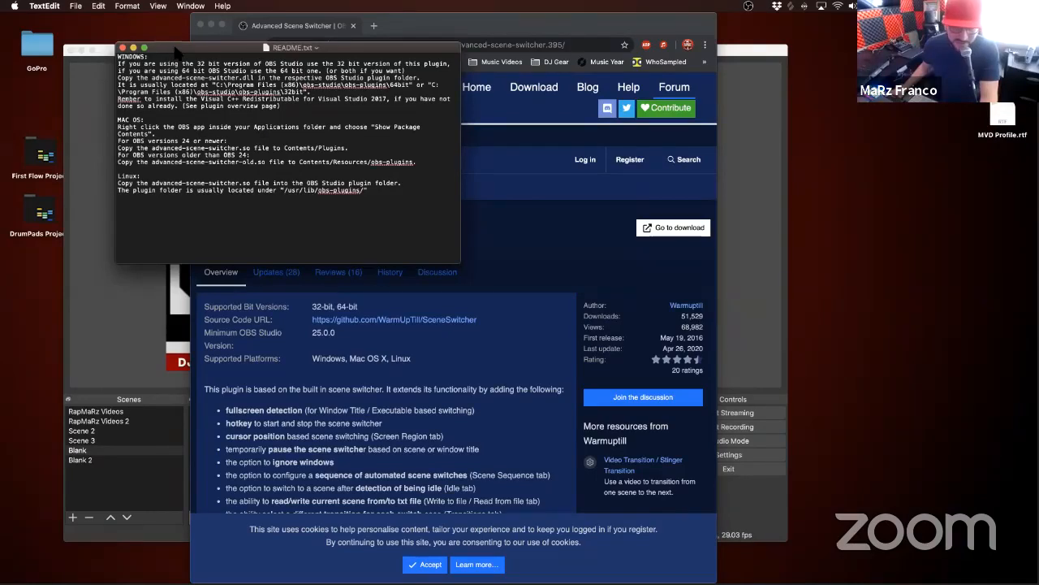
pyautogui.moveTo(175, 50); pyautogui.dragTo(126, 130)
pyautogui.moveTo(1038, 341); pyautogui.dragTo(499, 149)
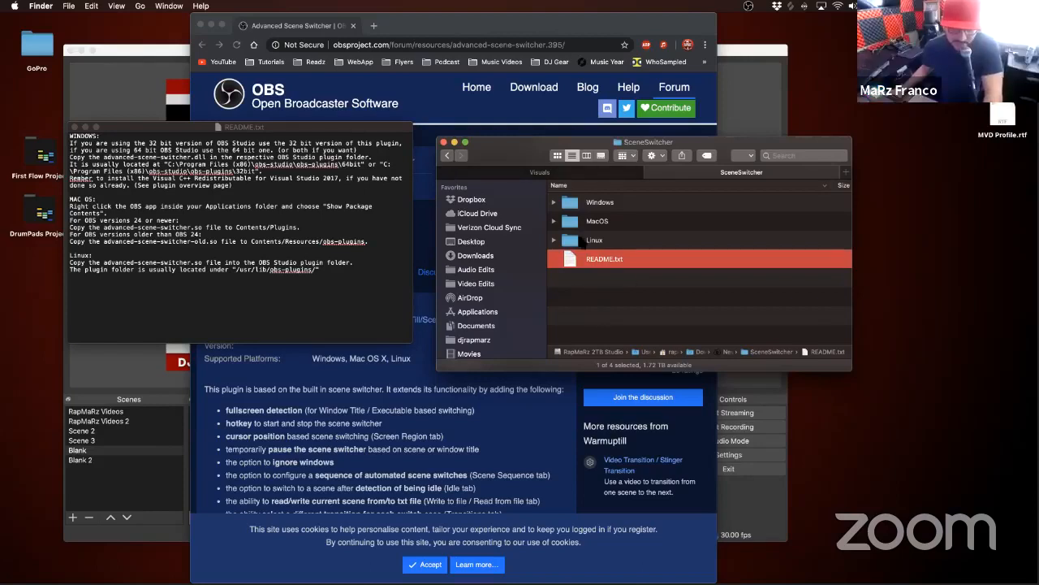
pyautogui.moveTo(72, 206); pyautogui.dragTo(306, 210)
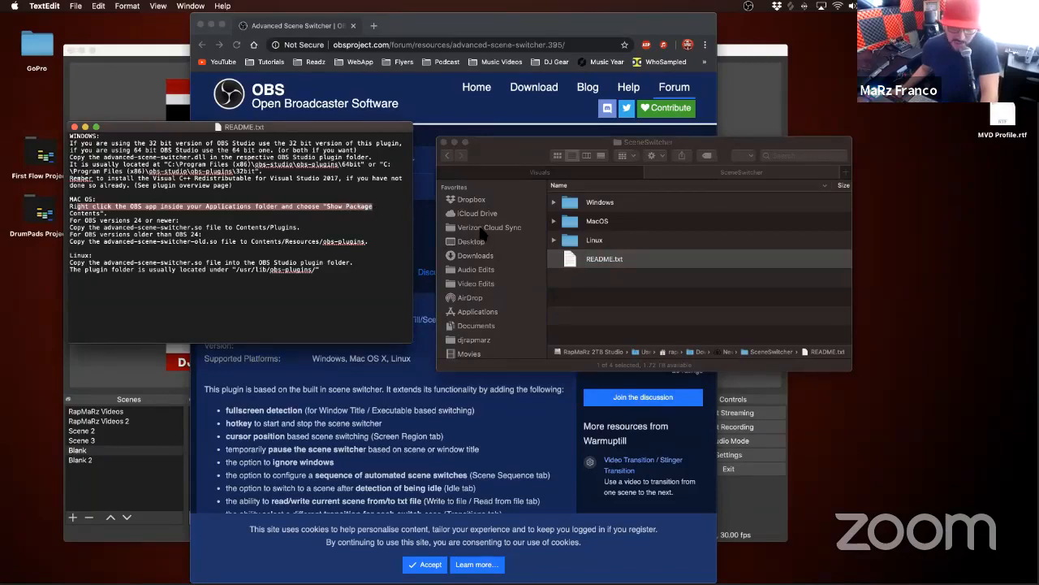
# Step: Show the package contents of OBS.app in the Applications folder
pyautogui.click(476, 307)
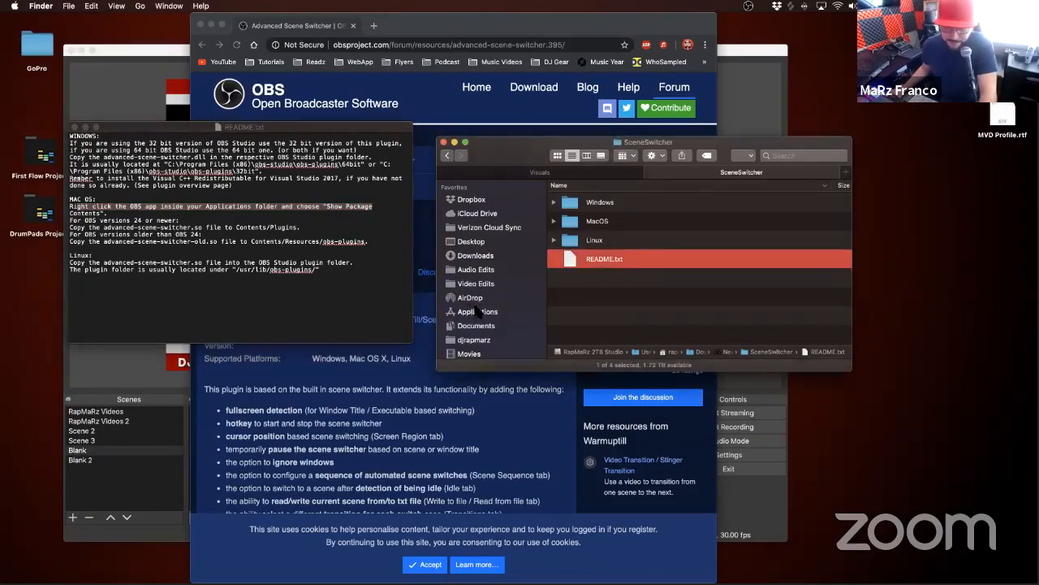
pyautogui.click(478, 312)
pyautogui.scroll(-10, 581, 302)
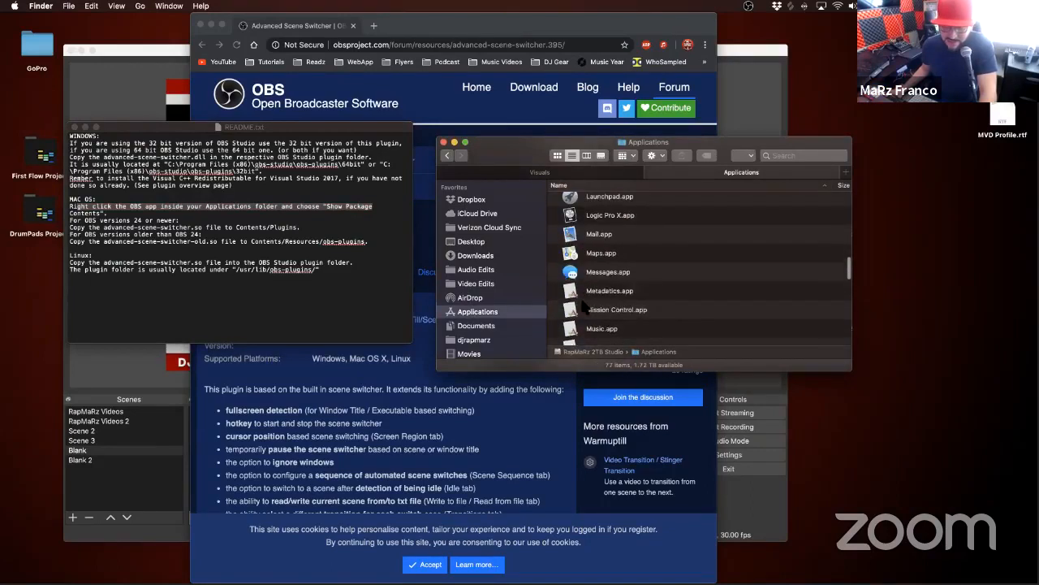
pyautogui.scroll(-3, 581, 302)
pyautogui.rightClick(590, 303)
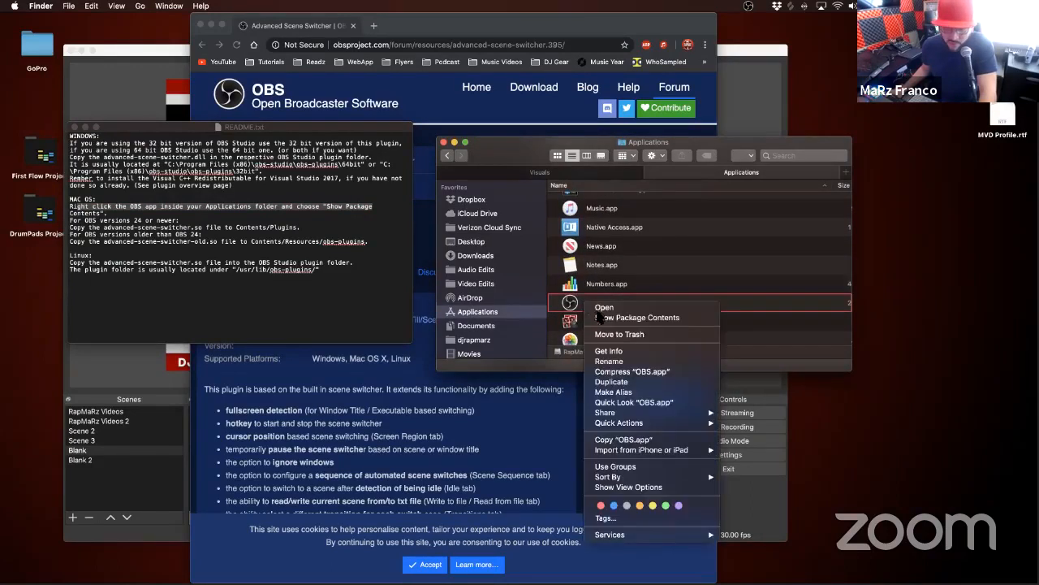
pyautogui.click(601, 319)
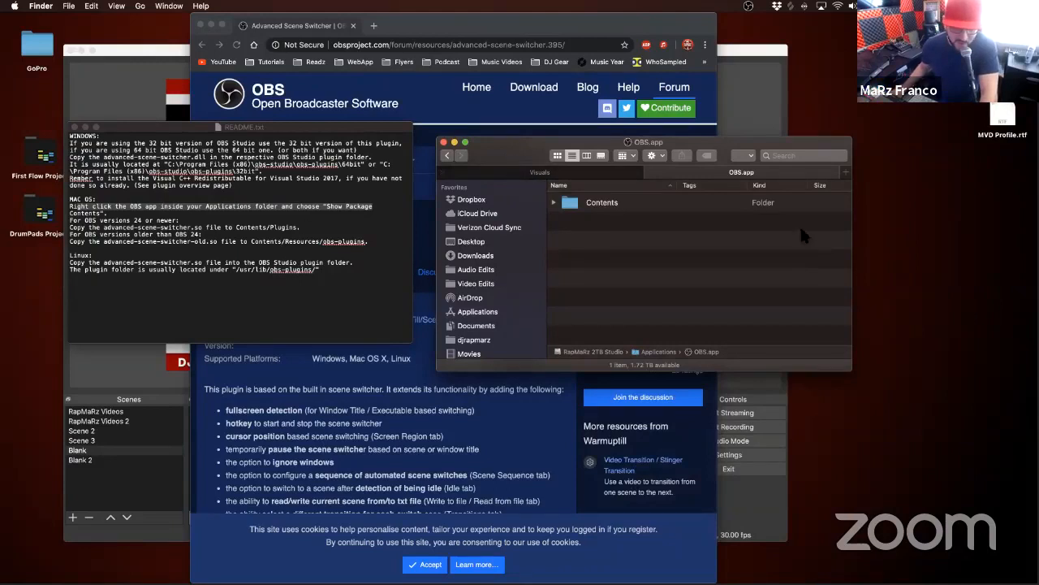
# Step: Open the package's Contents folder, inspect its Resources subfolder and return to Contents
pyautogui.doubleClick(613, 204)
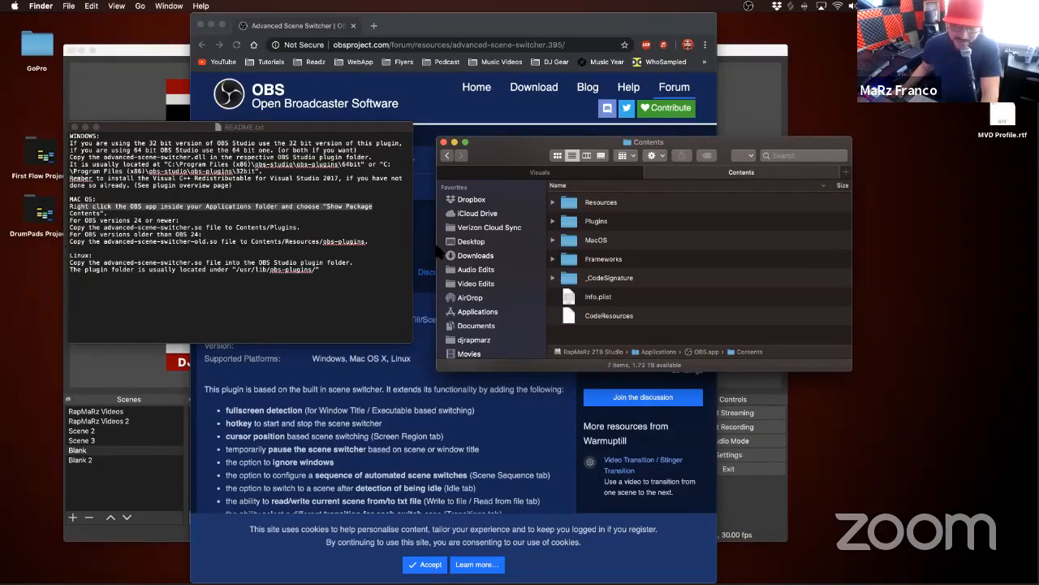
pyautogui.doubleClick(578, 204)
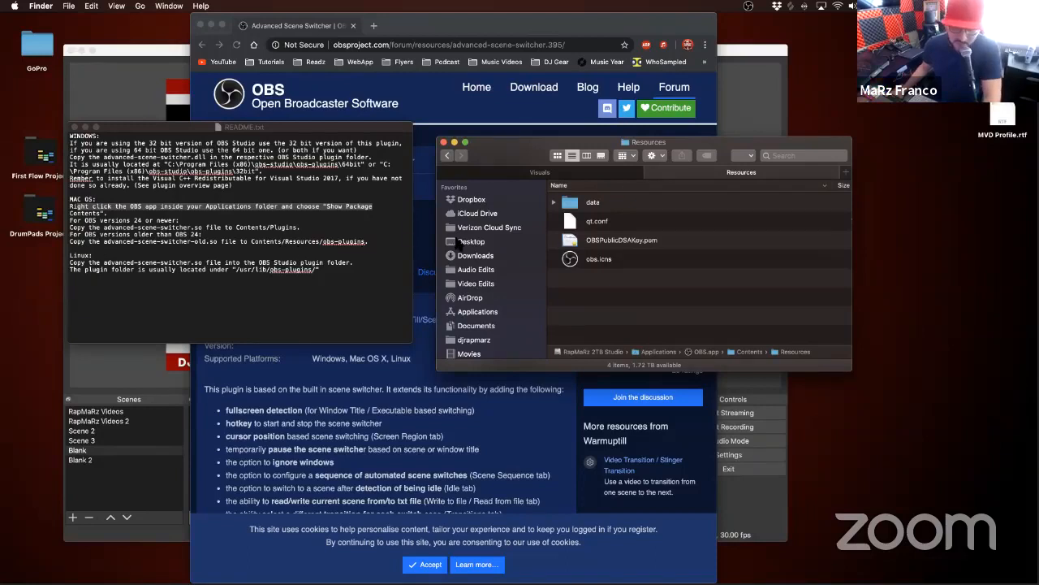
pyautogui.click(448, 156)
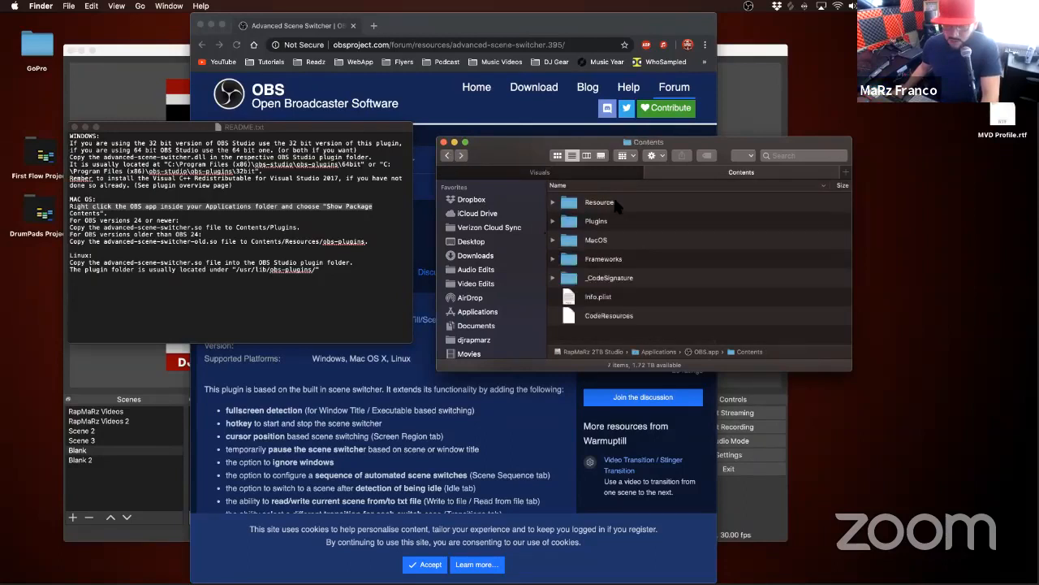
pyautogui.doubleClick(614, 203)
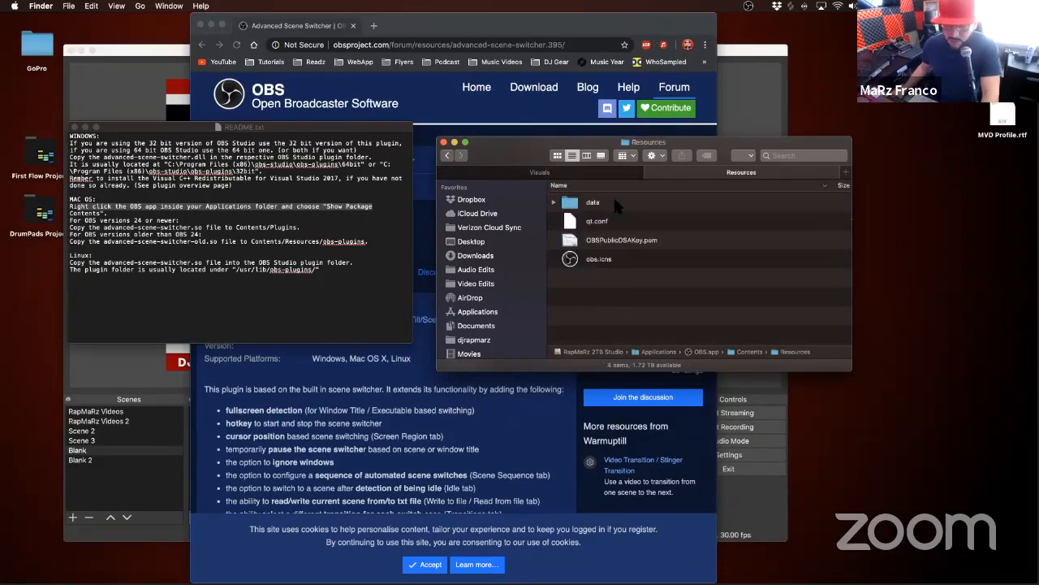
pyautogui.click(448, 156)
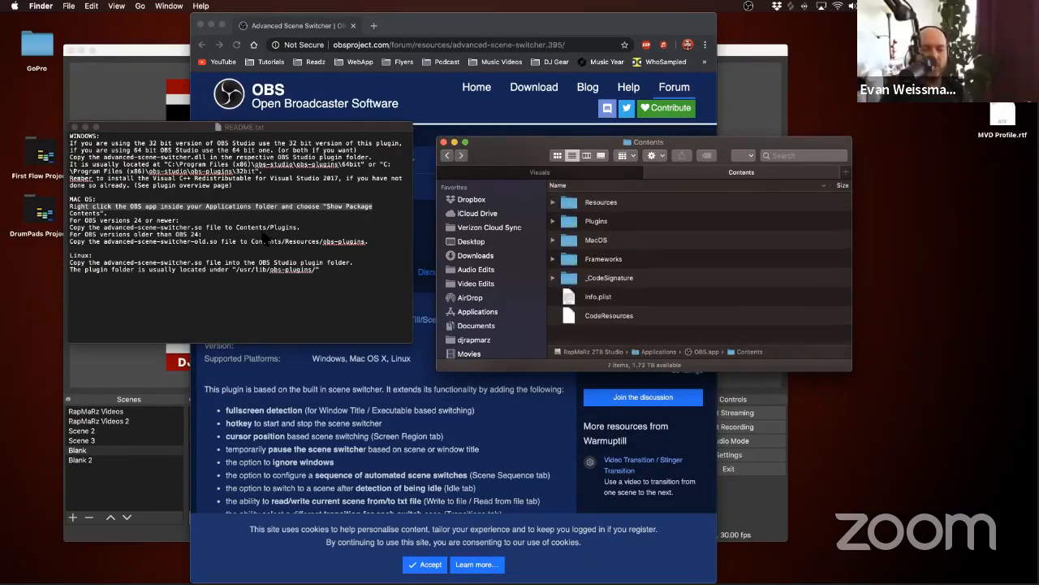
# Step: Check the installed OBS version in the About window and close it
pyautogui.click(100, 367)
pyautogui.click(38, 6)
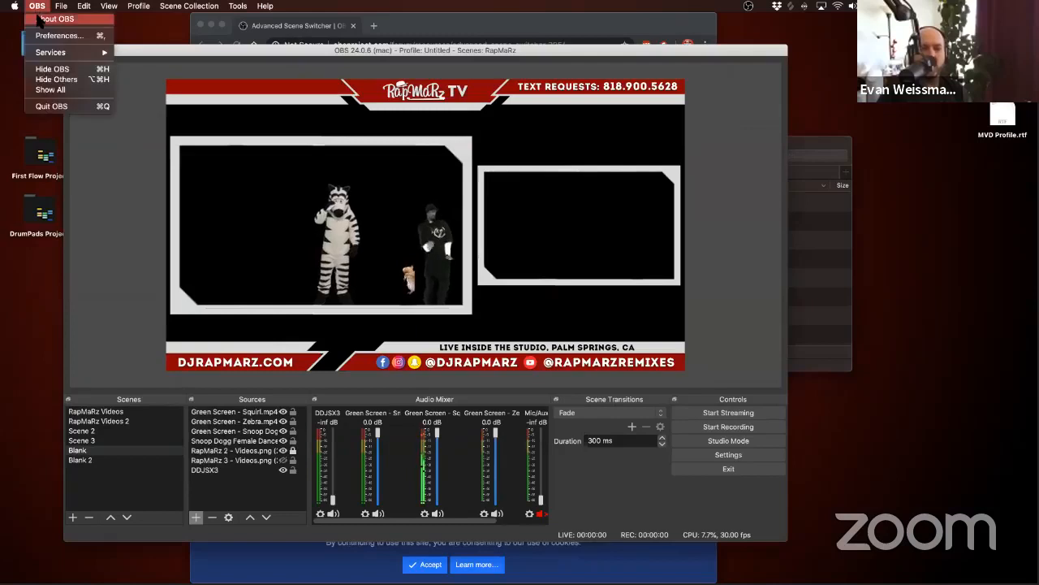
pyautogui.click(37, 6)
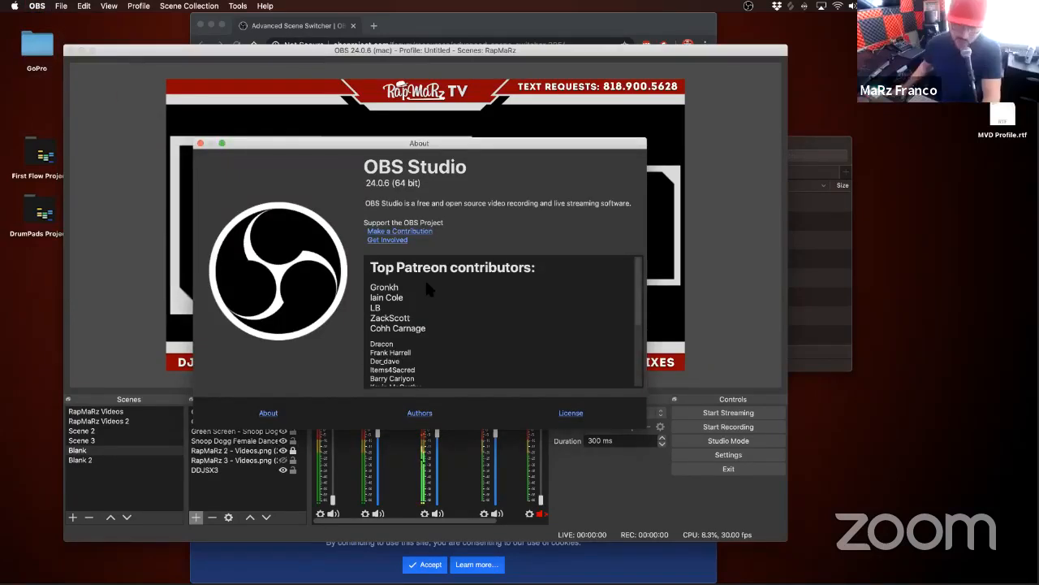
pyautogui.click(200, 143)
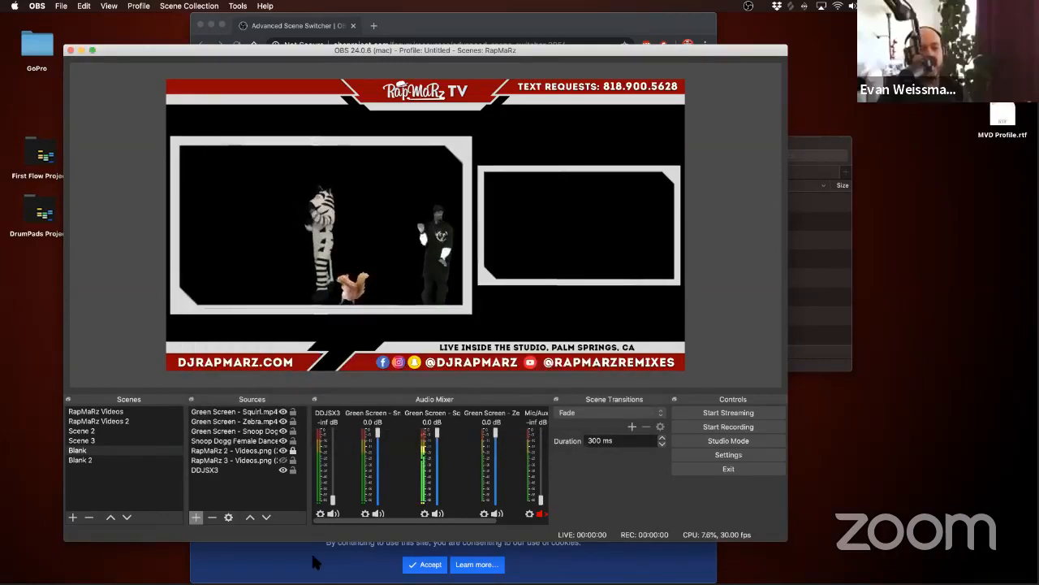
# Step: Bring README.txt and the OBS Contents folder side by side to compare the instructions with the package folders
pyautogui.click(821, 329)
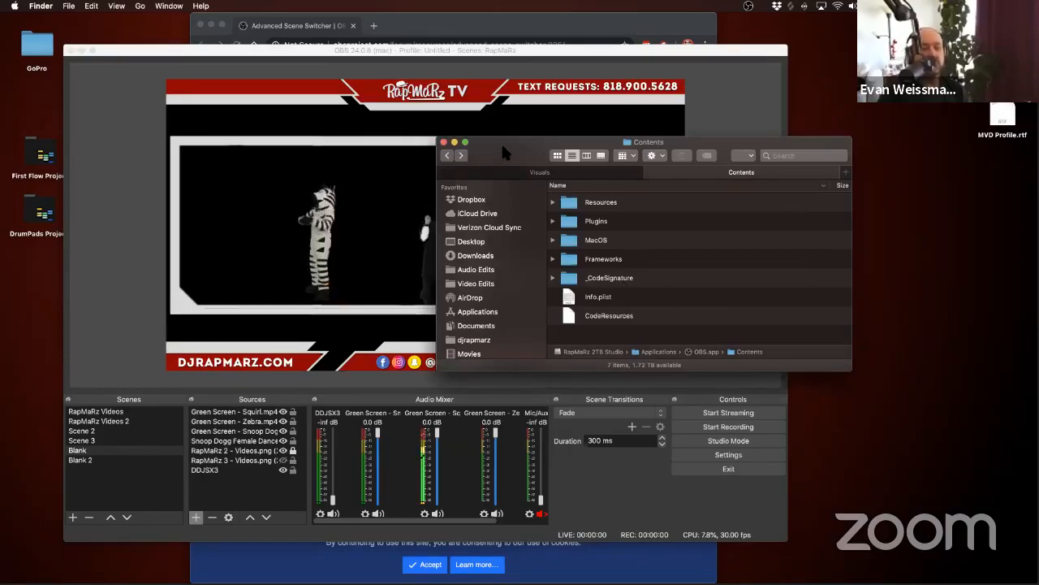
pyautogui.press('super+Tab')
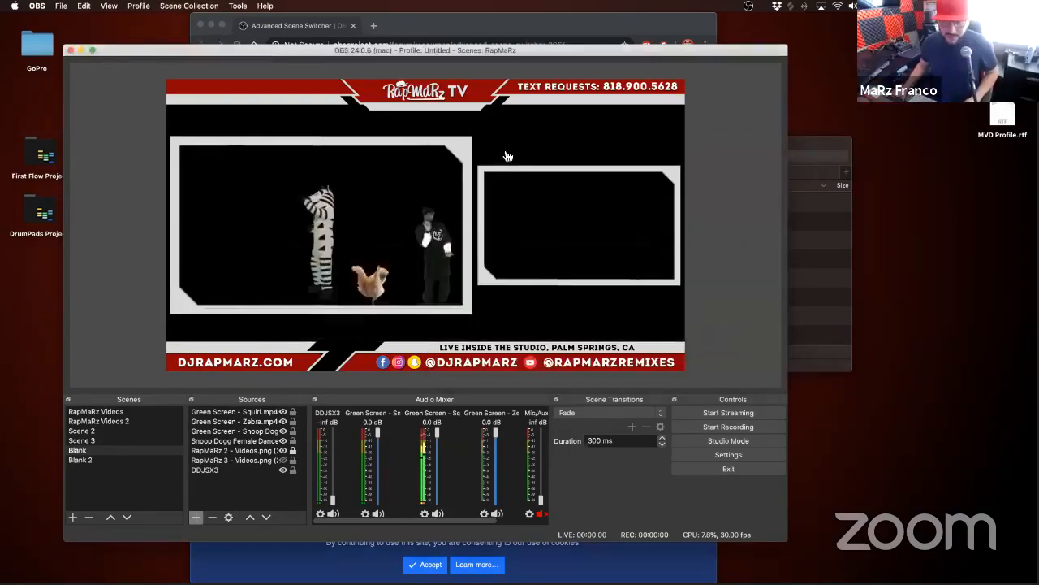
pyautogui.press('super+Tab')
pyautogui.press('Tab')
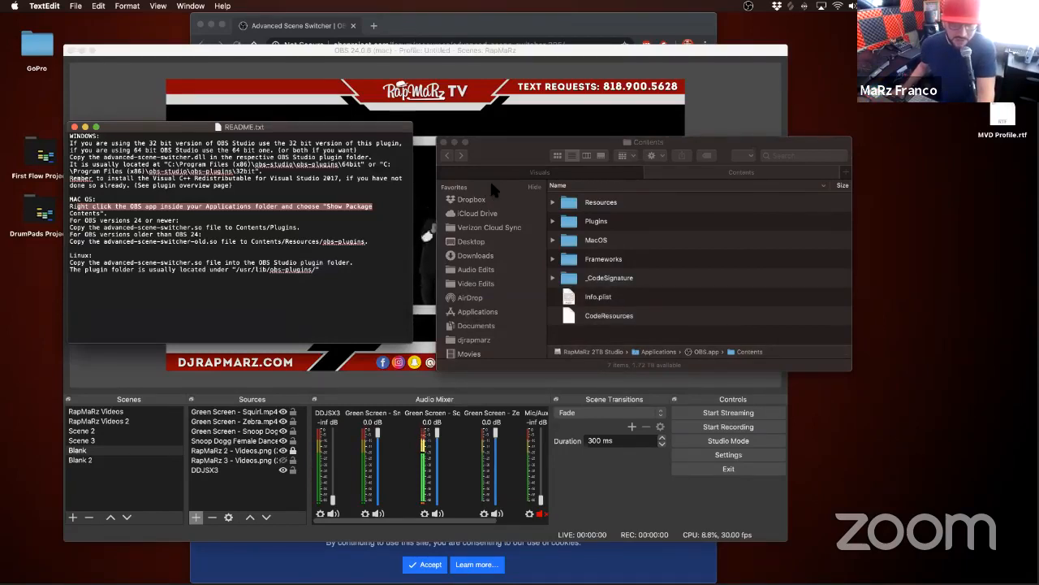
pyautogui.moveTo(484, 141); pyautogui.dragTo(467, 128)
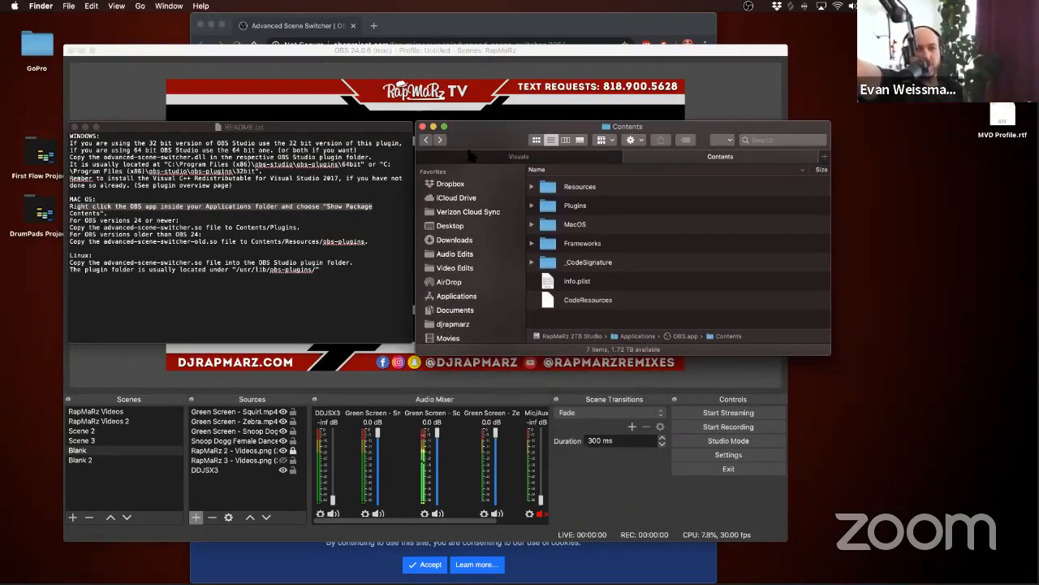
pyautogui.click(520, 155)
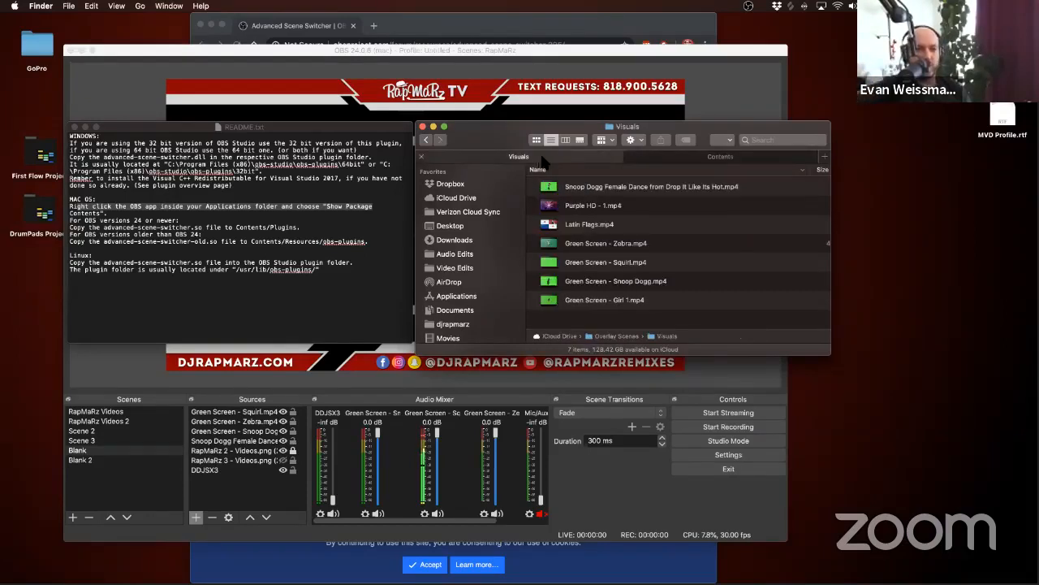
pyautogui.click(653, 156)
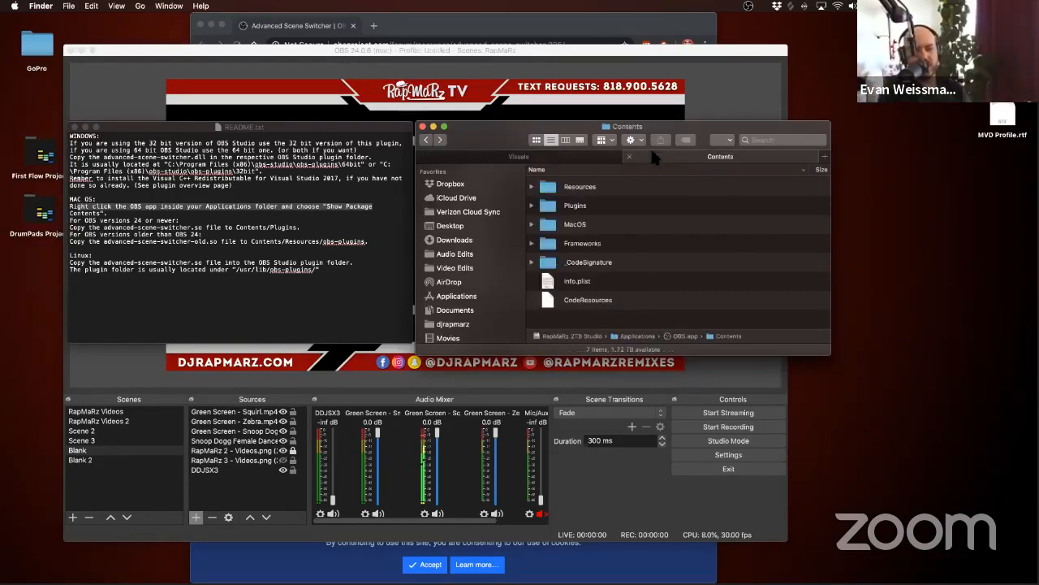
# Step: Go back to the SceneSwitcher folder, close the Finder window and quit TextEdit
pyautogui.click(424, 141)
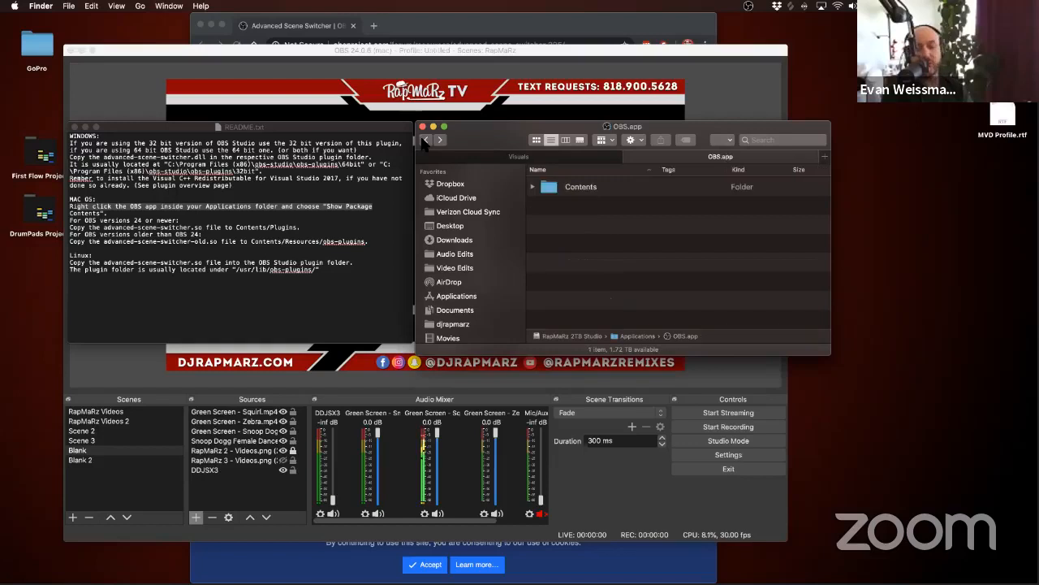
pyautogui.click(424, 140)
pyautogui.click(424, 140)
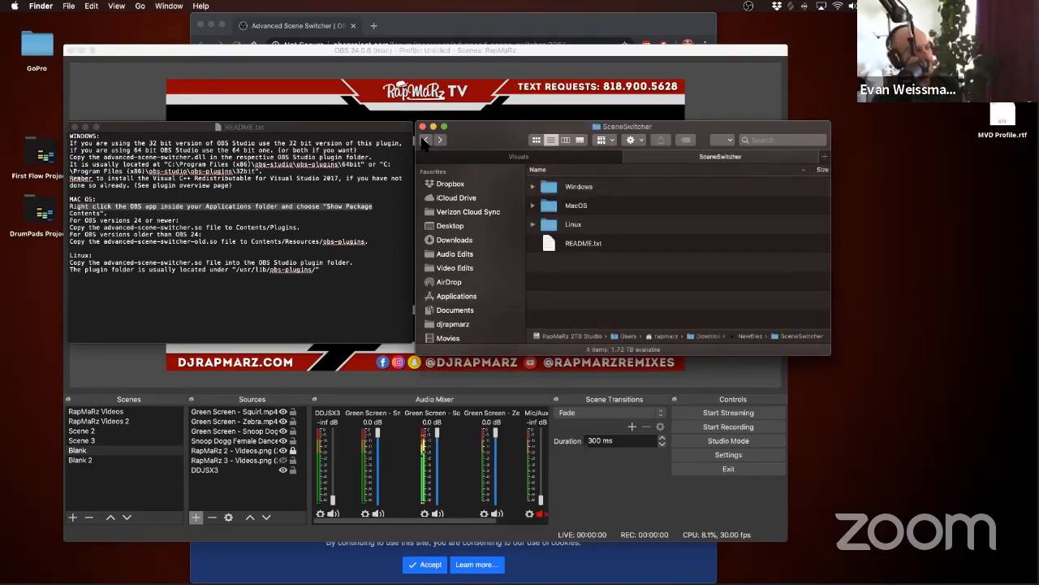
pyautogui.click(422, 127)
pyautogui.click(306, 213)
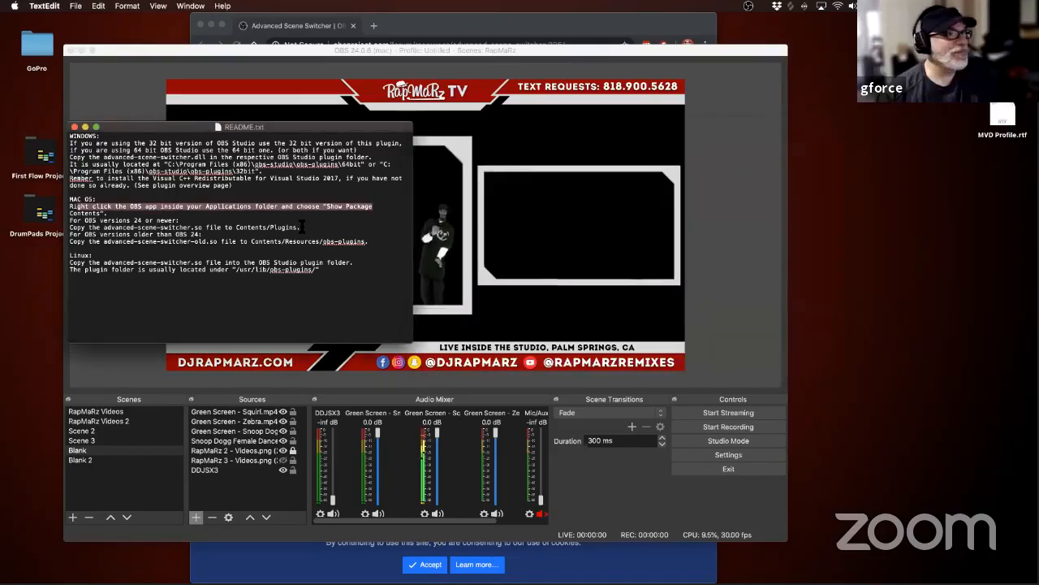
pyautogui.press('super+q')
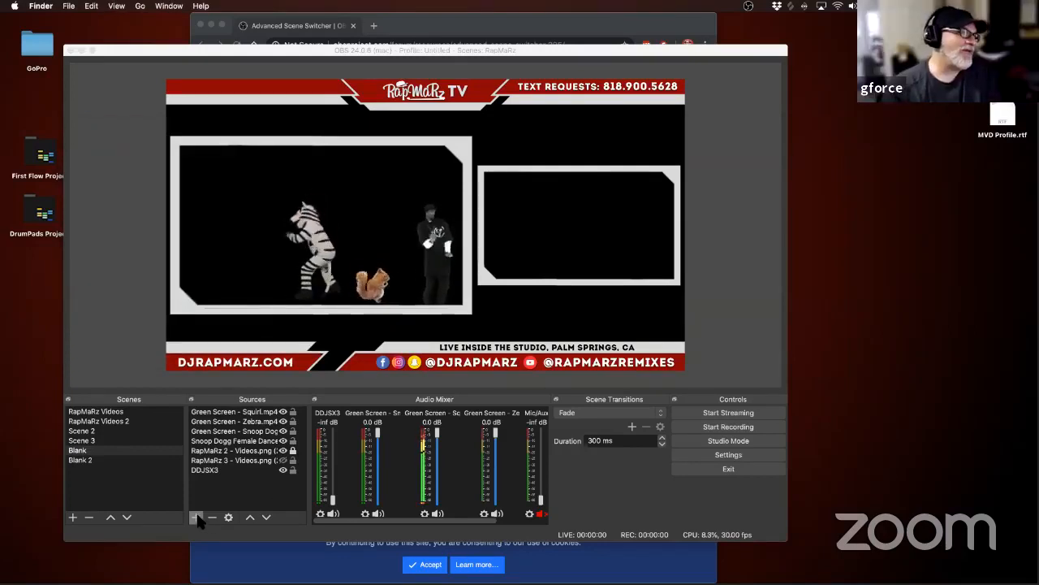
pyautogui.press('super+Tab')
pyautogui.press('super+Tab')
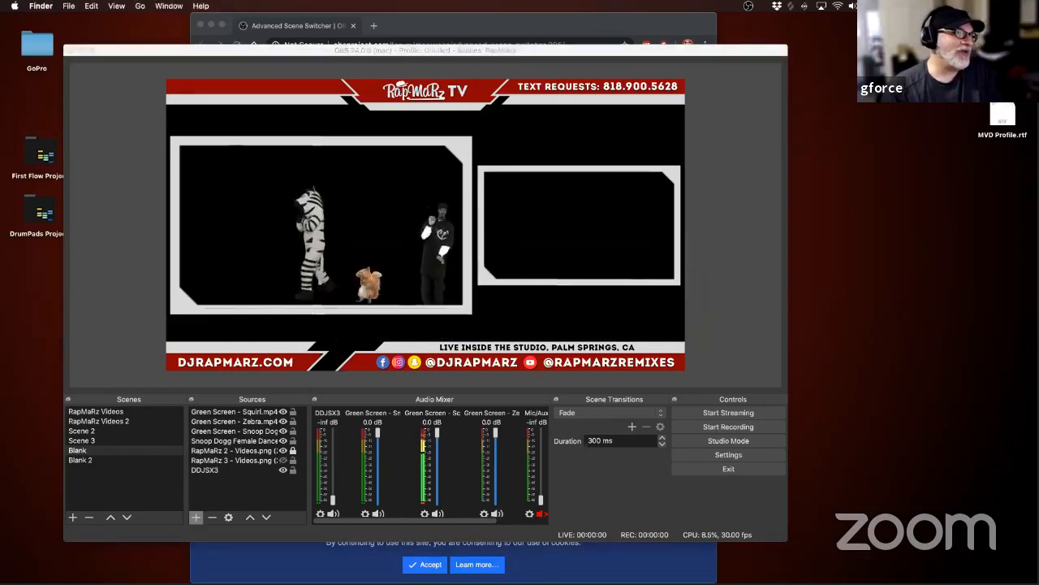
pyautogui.moveTo(82, 581)
pyautogui.click(47, 561)
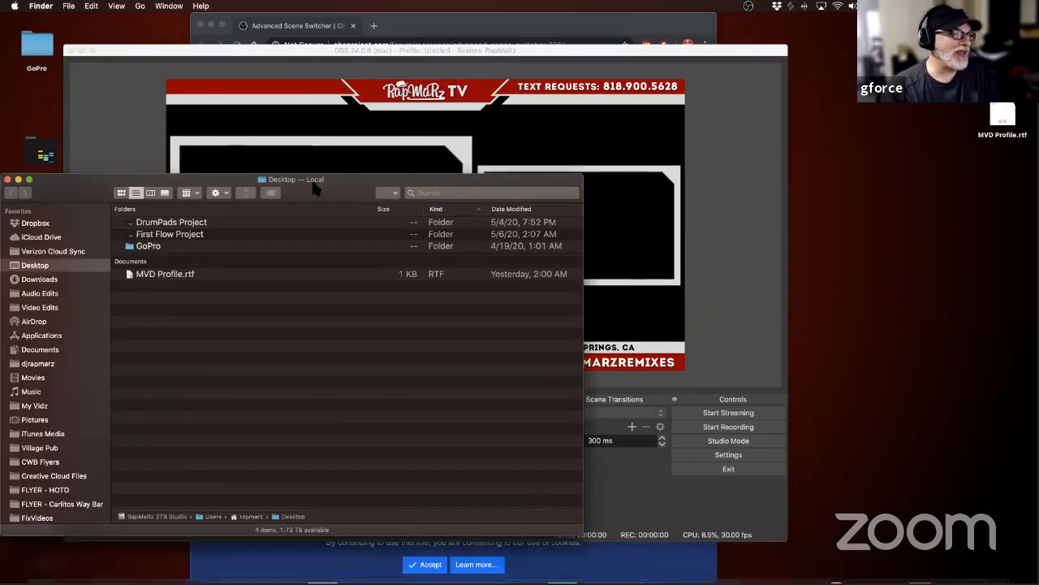
pyautogui.press('super+w')
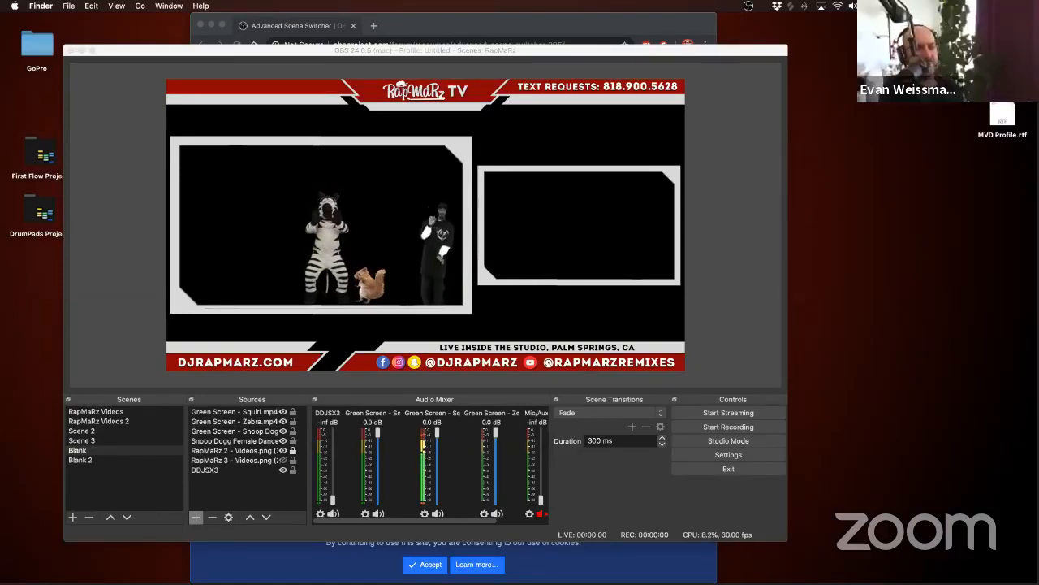
# Step: Add the video Purple HD - 1.mp4 to the Blank scene and fit it to the screen
pyautogui.moveTo(0, 236); pyautogui.dragTo(297, 251)
pyautogui.rightClick(318, 212)
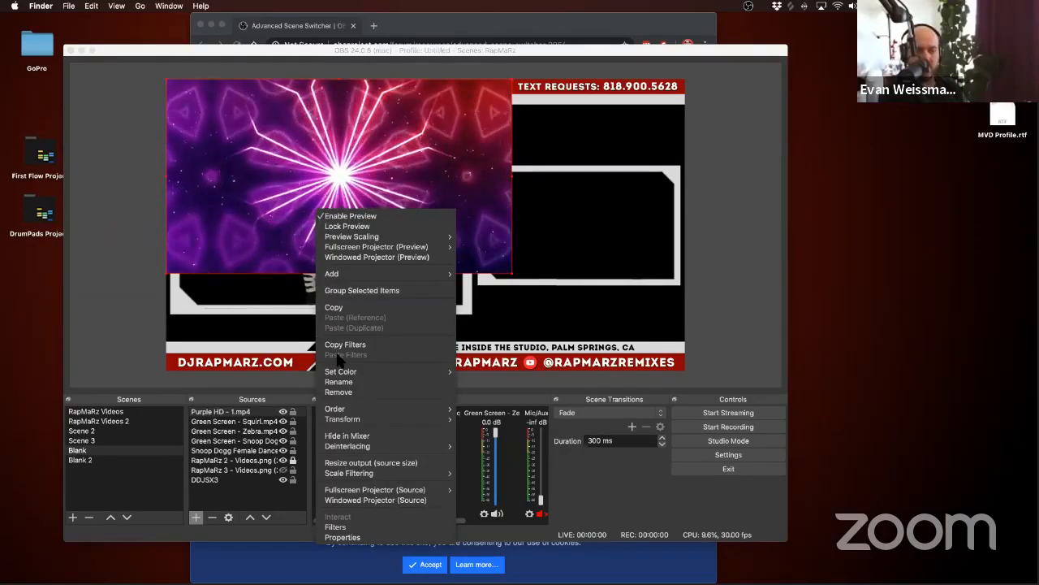
pyautogui.moveTo(341, 410)
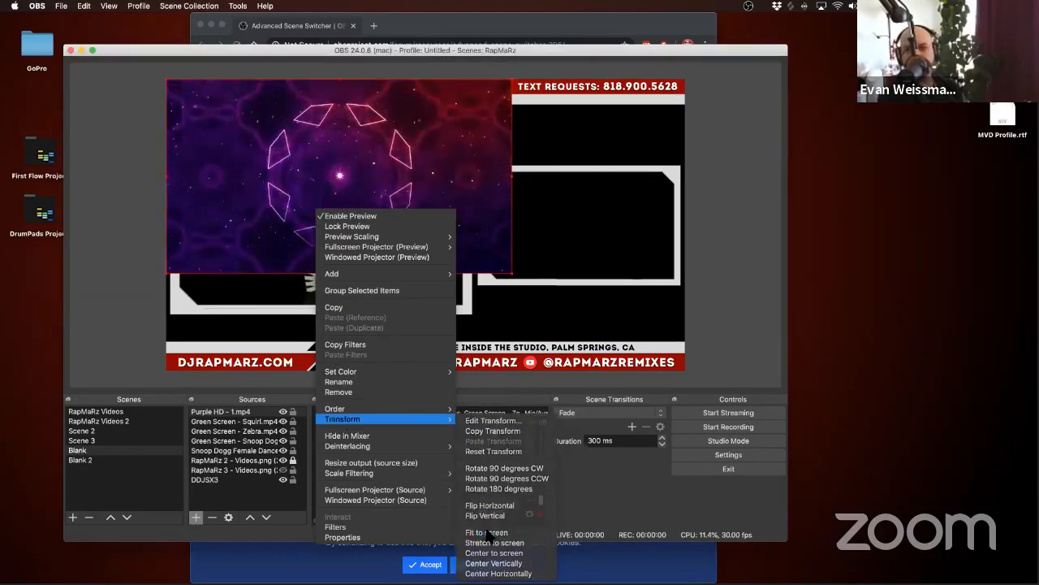
pyautogui.click(489, 532)
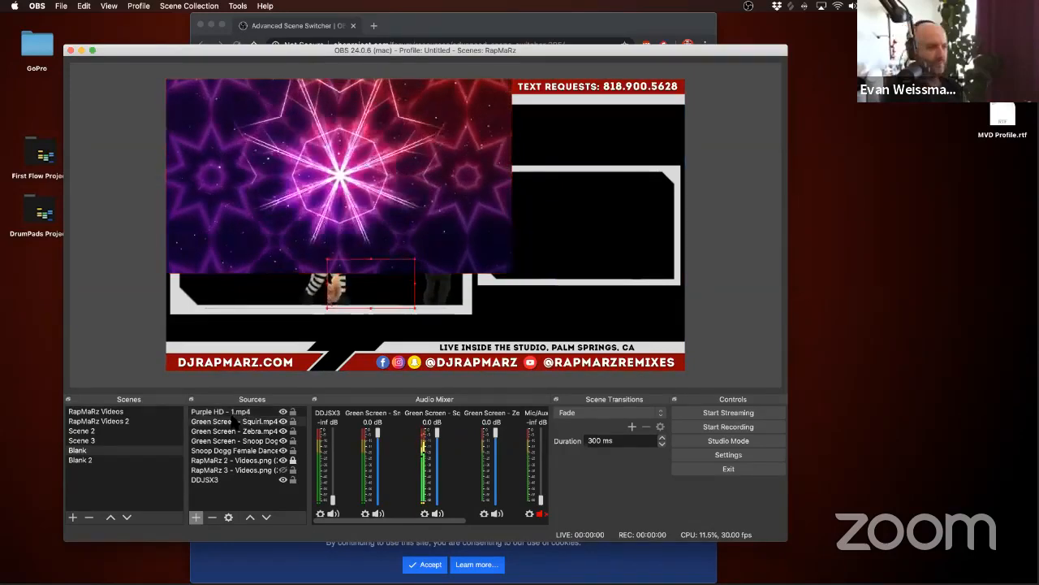
pyautogui.rightClick(321, 173)
pyautogui.moveTo(348, 380)
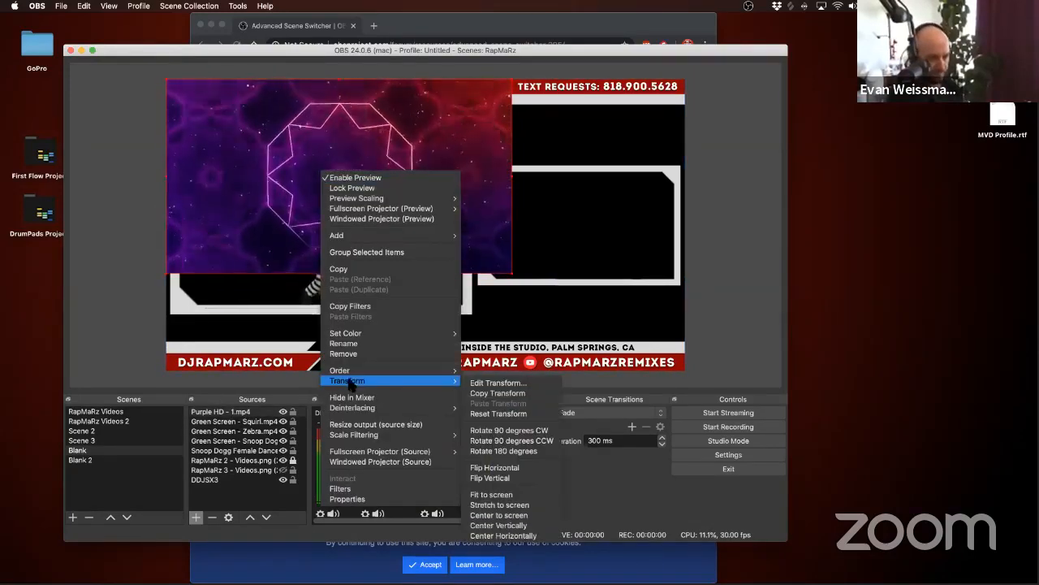
pyautogui.click(475, 495)
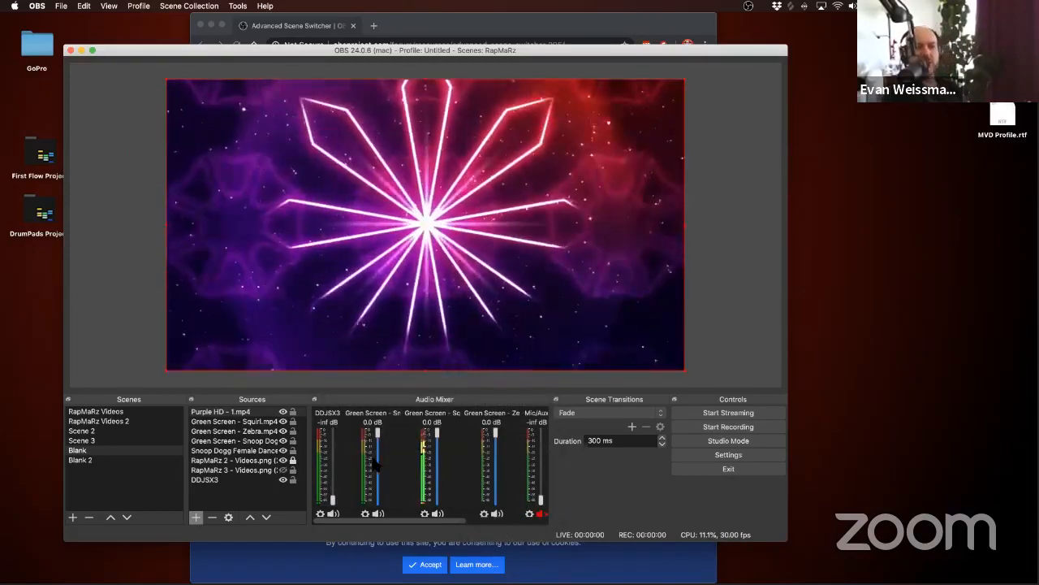
# Step: Place Purple HD - 1.mp4 directly beneath the RapMaRz 2 - Videos.png overlay and review its playback properties
pyautogui.moveTo(236, 414); pyautogui.dragTo(230, 461)
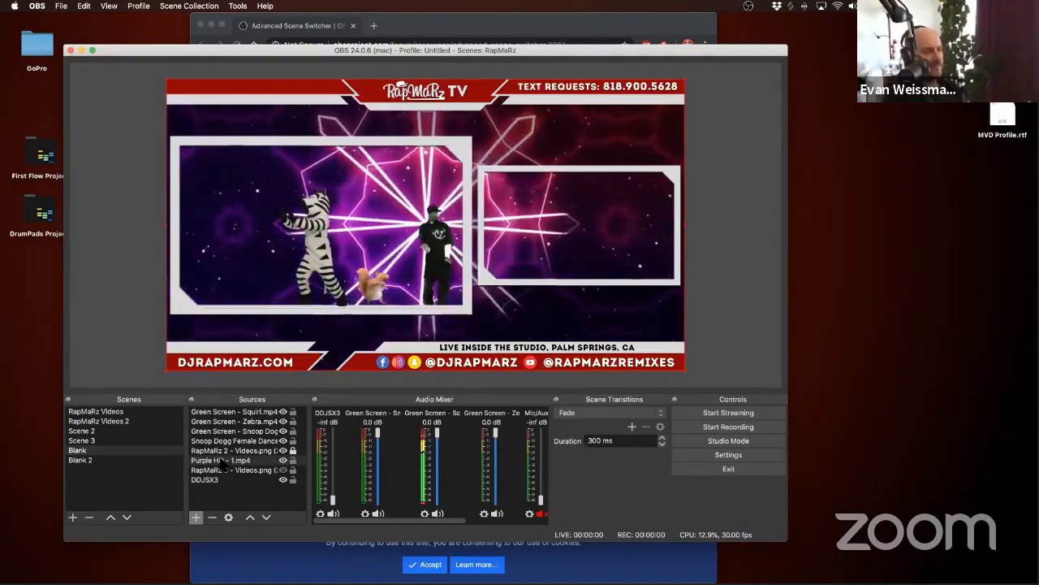
pyautogui.doubleClick(221, 461)
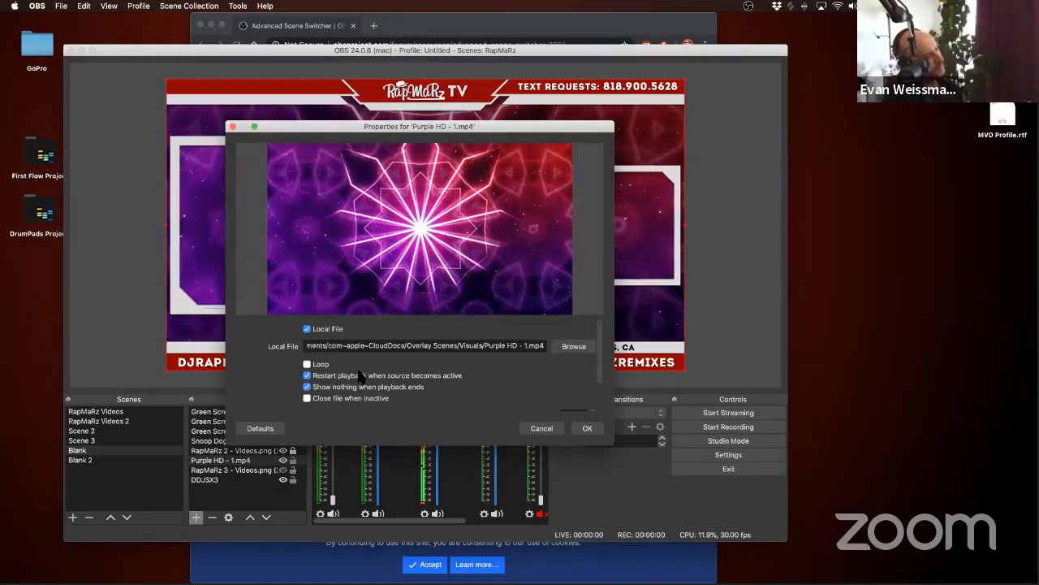
pyautogui.click(562, 427)
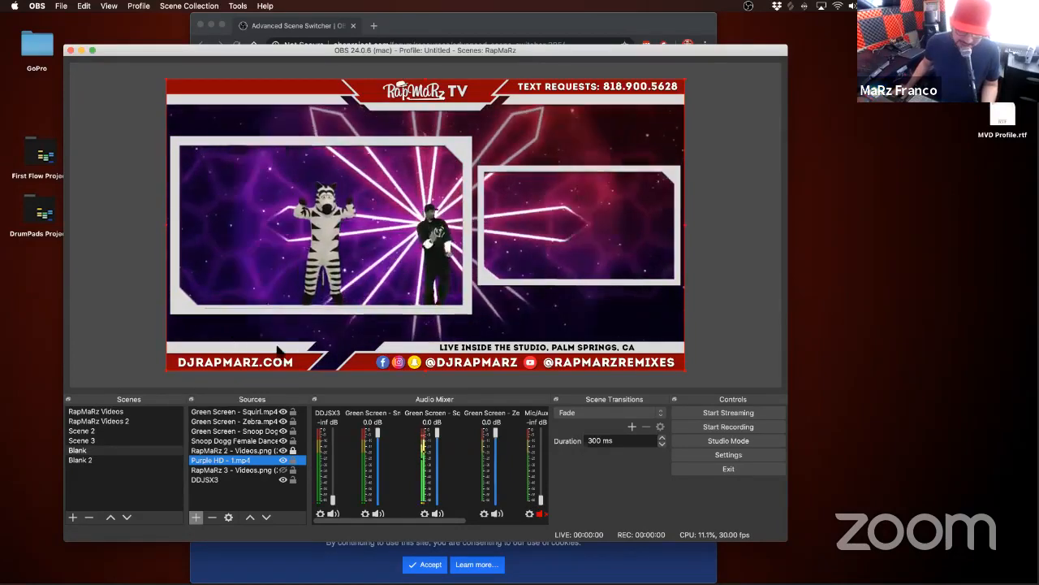
# Step: Add the video Latin Flags.mp4 to the Blank scene and fit it to the screen
pyautogui.click(788, 359)
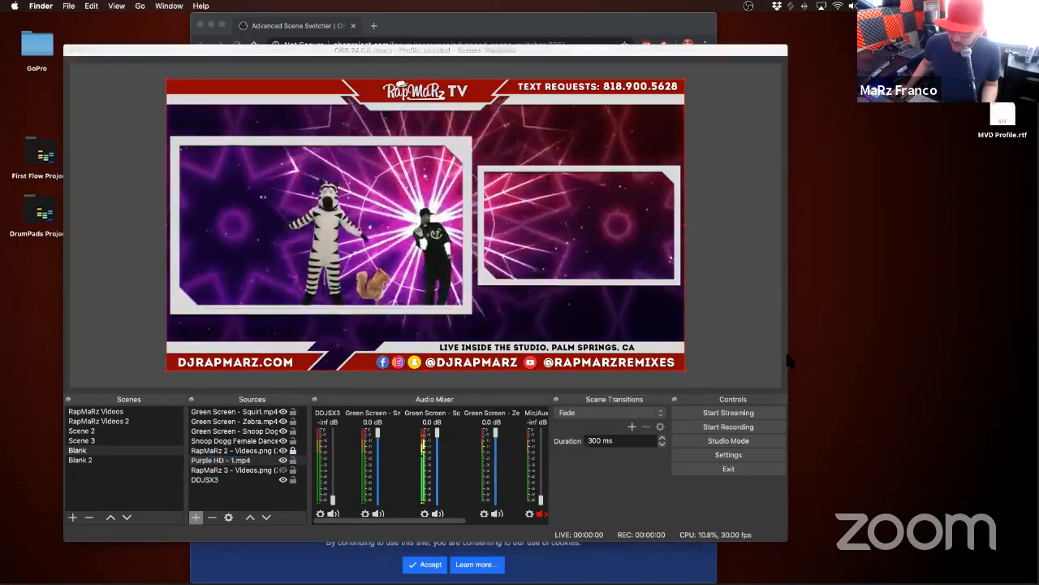
pyautogui.moveTo(789, 360); pyautogui.dragTo(274, 232)
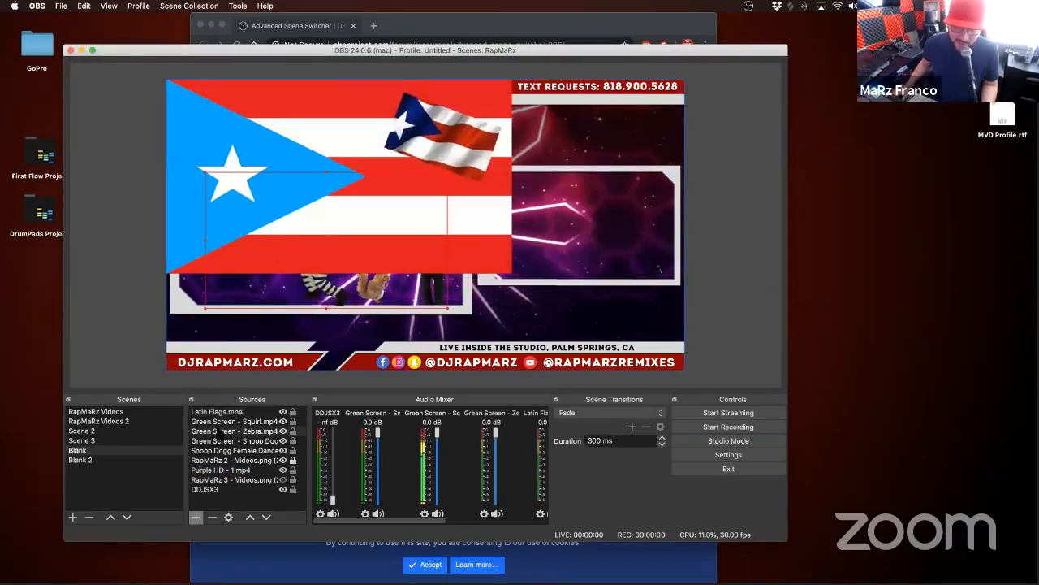
pyautogui.rightClick(340, 199)
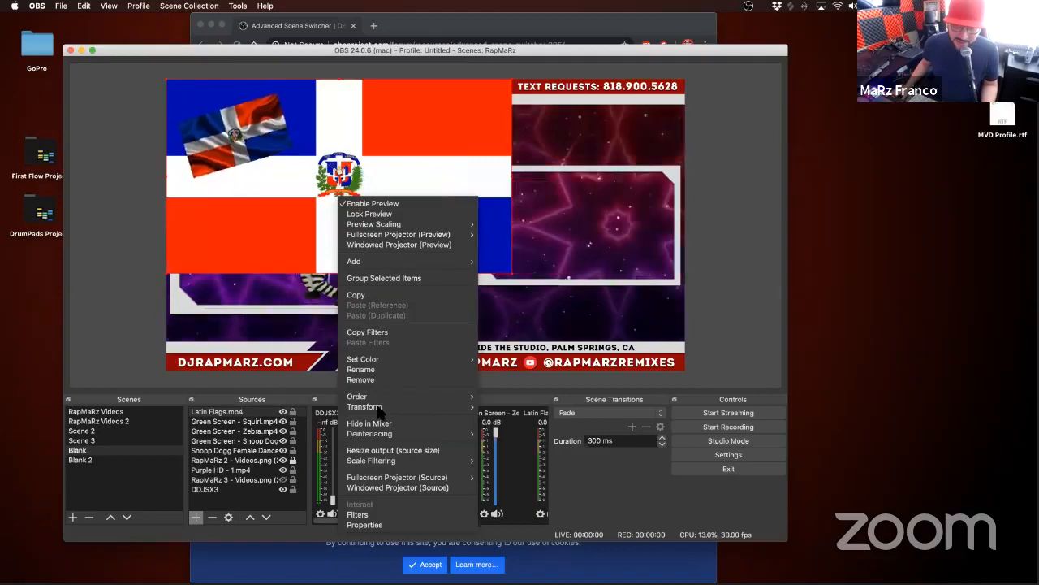
pyautogui.moveTo(379, 406)
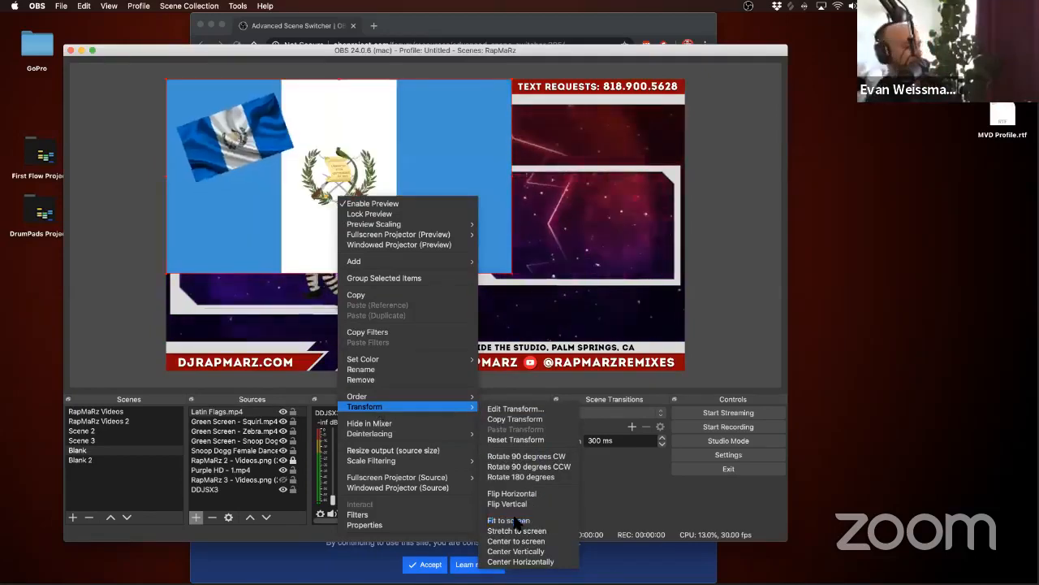
pyautogui.click(508, 520)
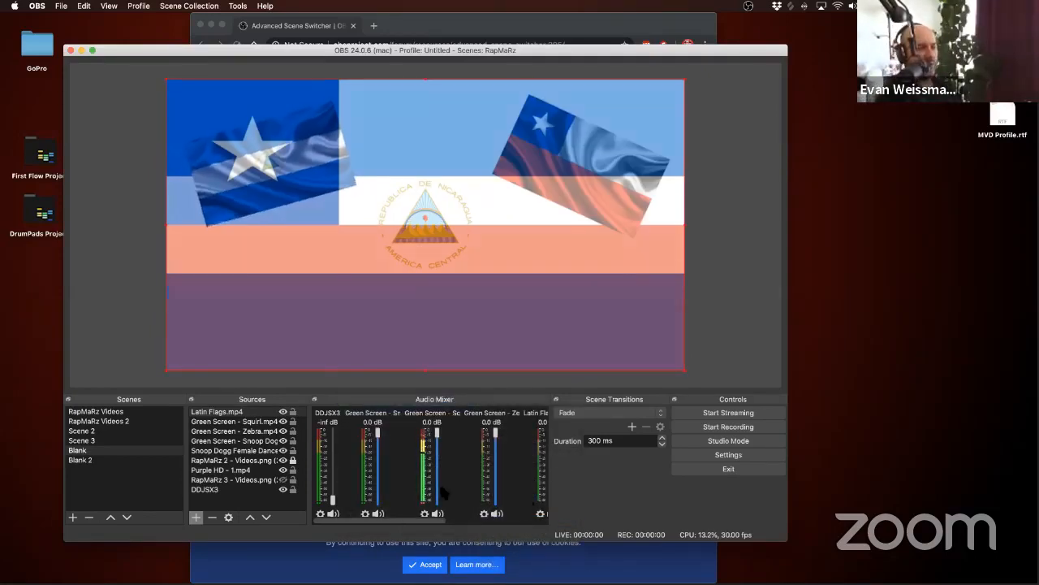
# Step: Remove the Purple HD - 1.mp4 source from the Blank scene
pyautogui.click(228, 470)
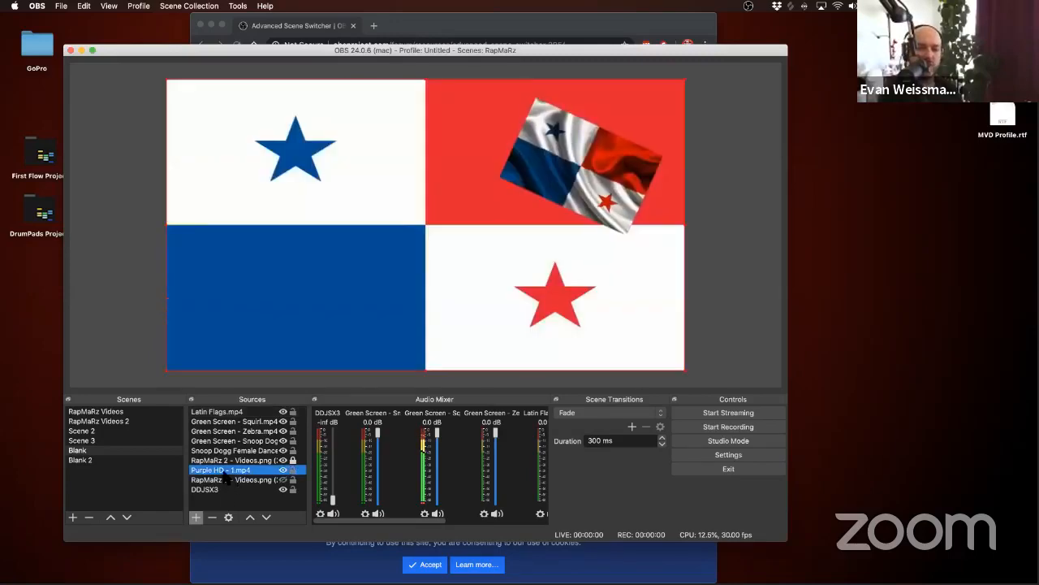
pyautogui.click(212, 517)
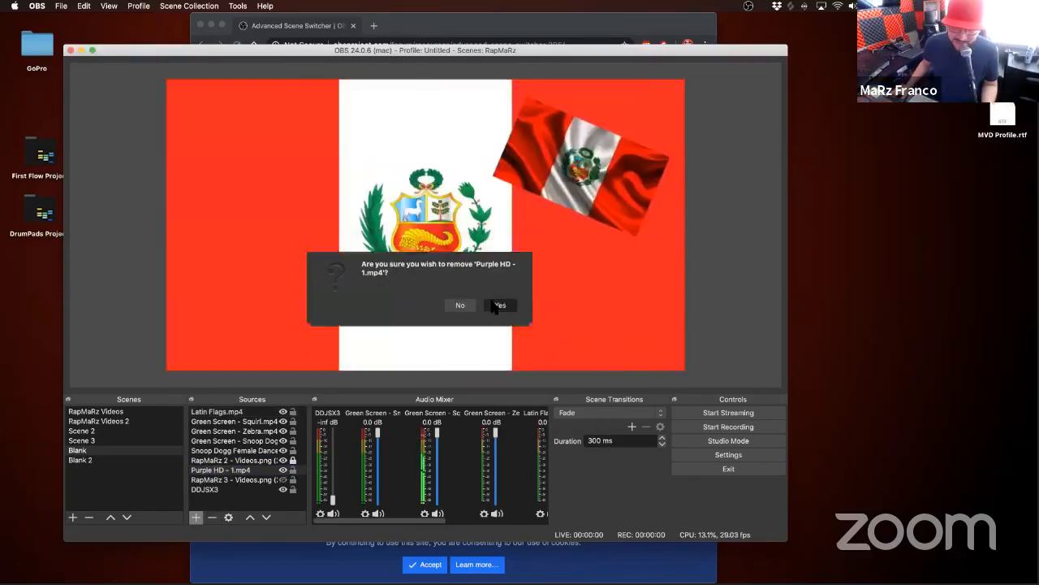
pyautogui.click(493, 303)
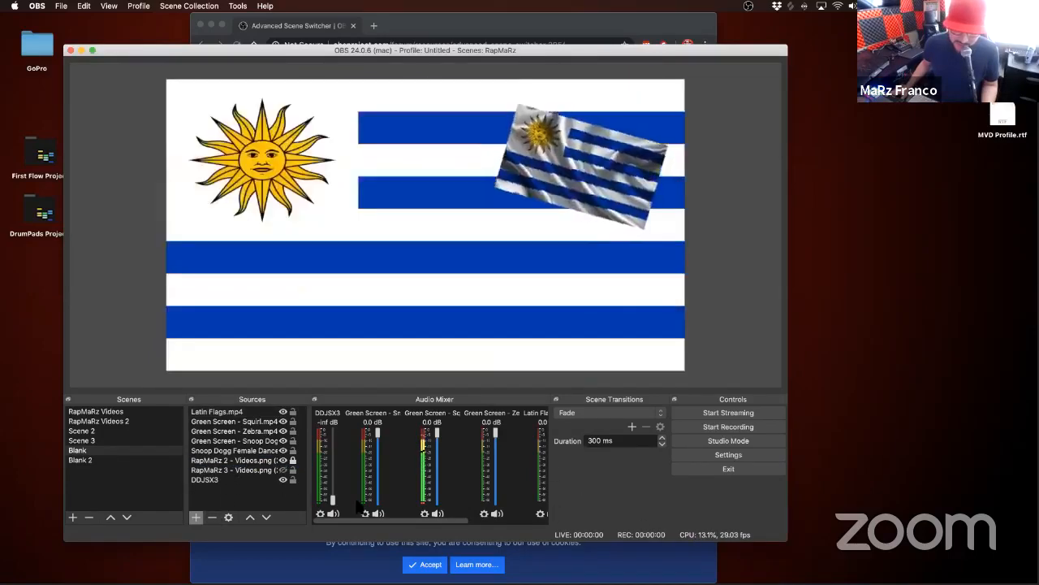
# Step: Move the Latin Flags.mp4 source directly beneath the RapMaRz 2 - Videos.png overlay so it serves as the background
pyautogui.click(218, 412)
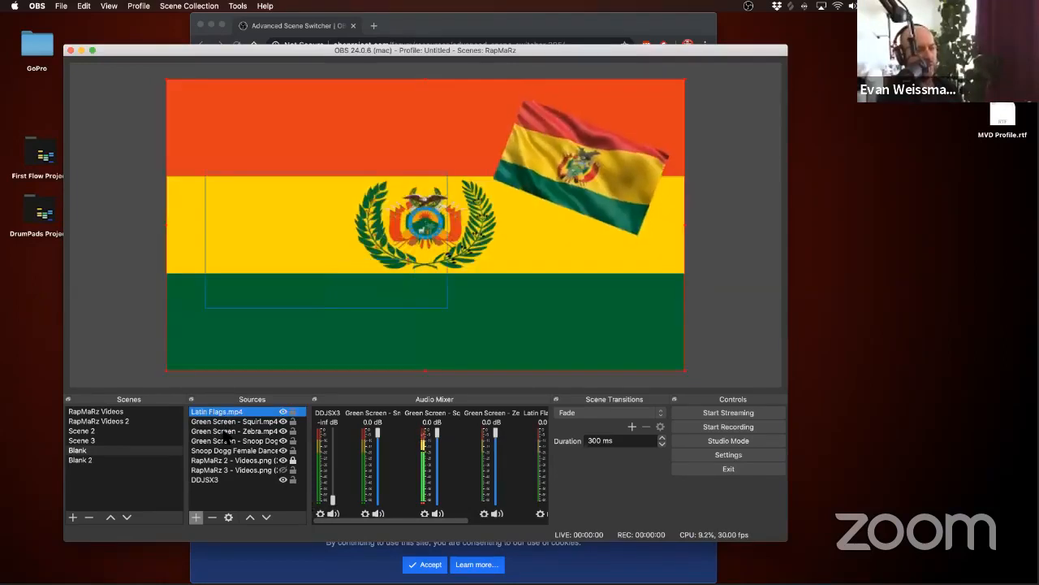
pyautogui.click(231, 451)
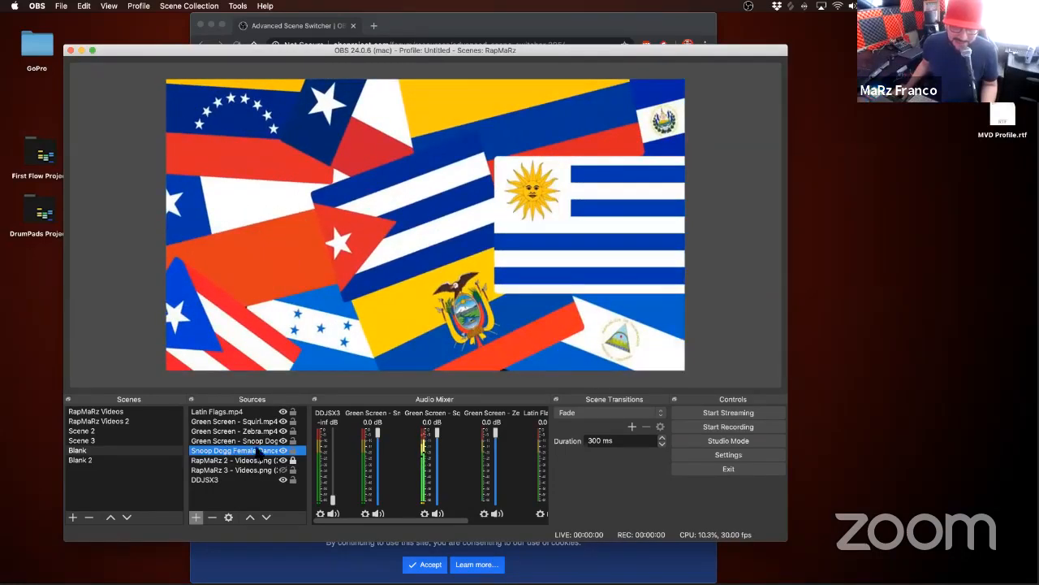
pyautogui.moveTo(217, 412); pyautogui.dragTo(215, 461)
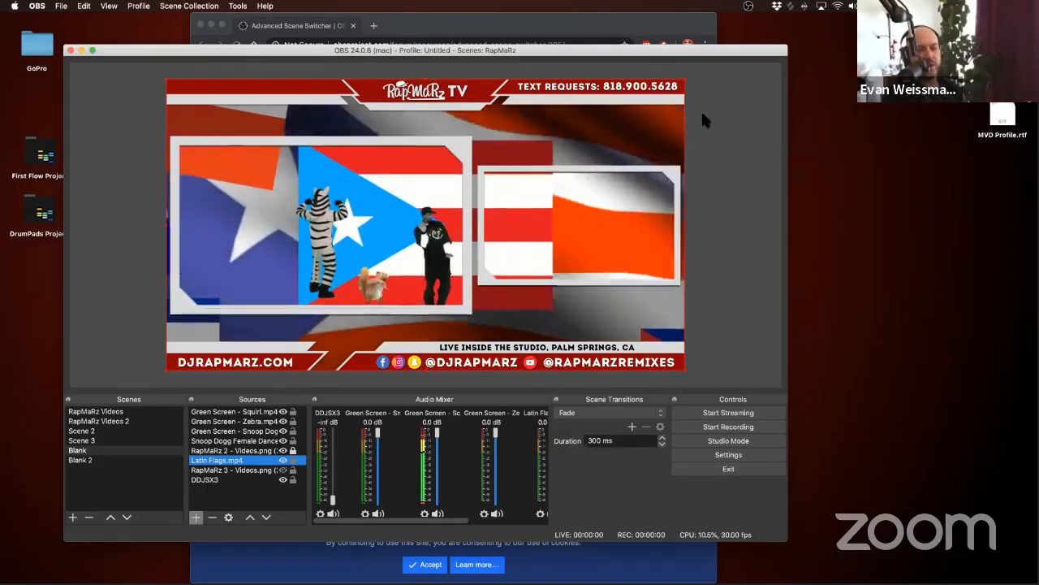
# Step: Launch Activity Monitor and compare its CPU figures with the OBS scene containing the green-screen clips and Latin Flags.mp4
pyautogui.press('super+space')
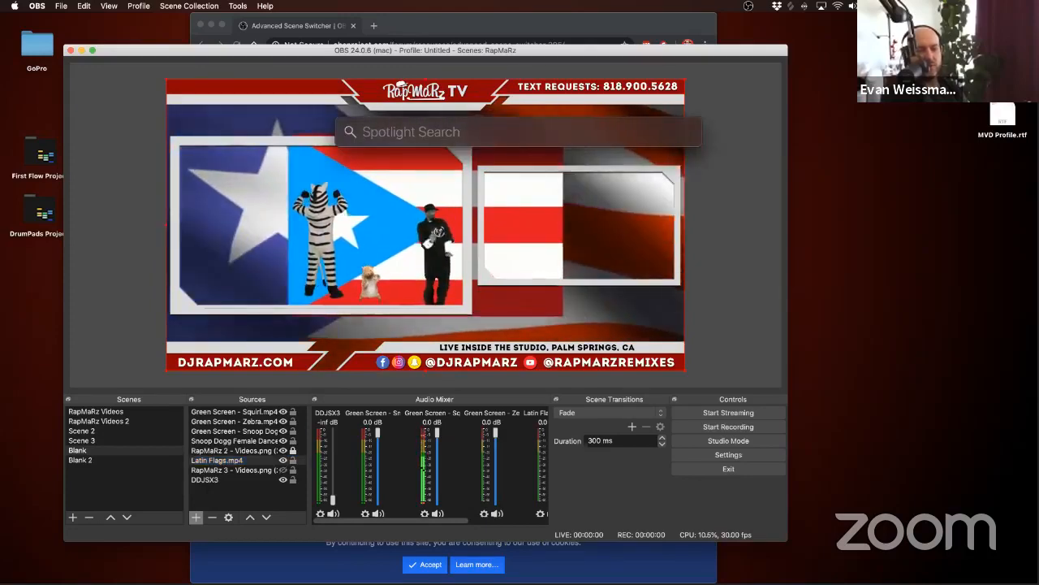
pyautogui.write('moni')
pyautogui.press('Return')
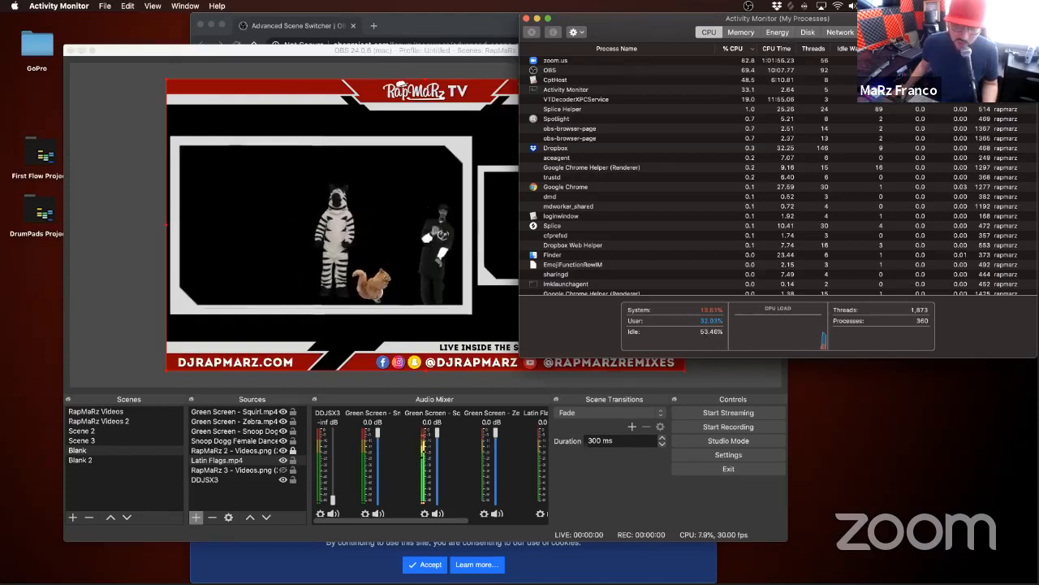
pyautogui.click(77, 267)
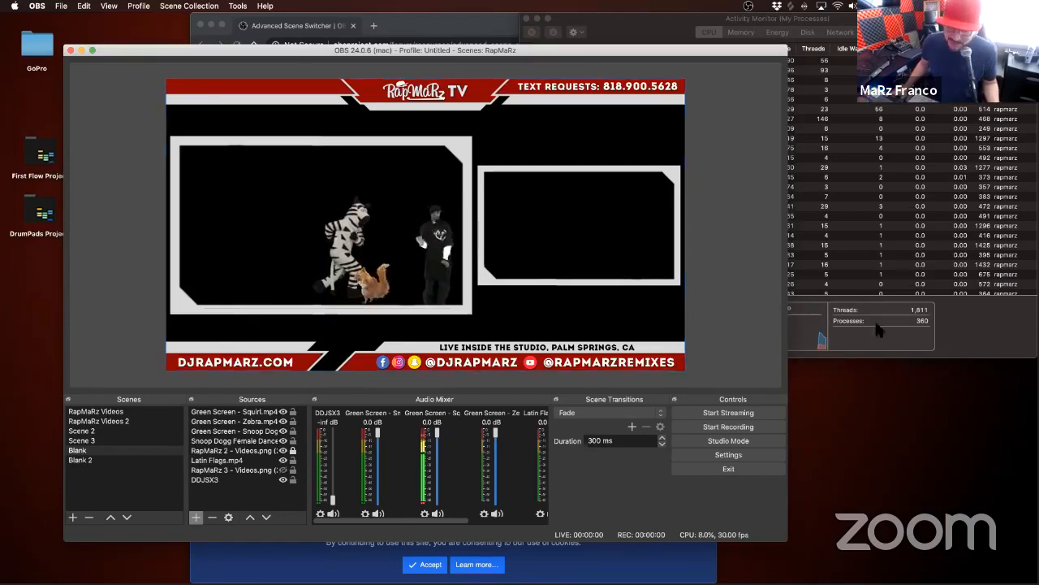
pyautogui.click(951, 323)
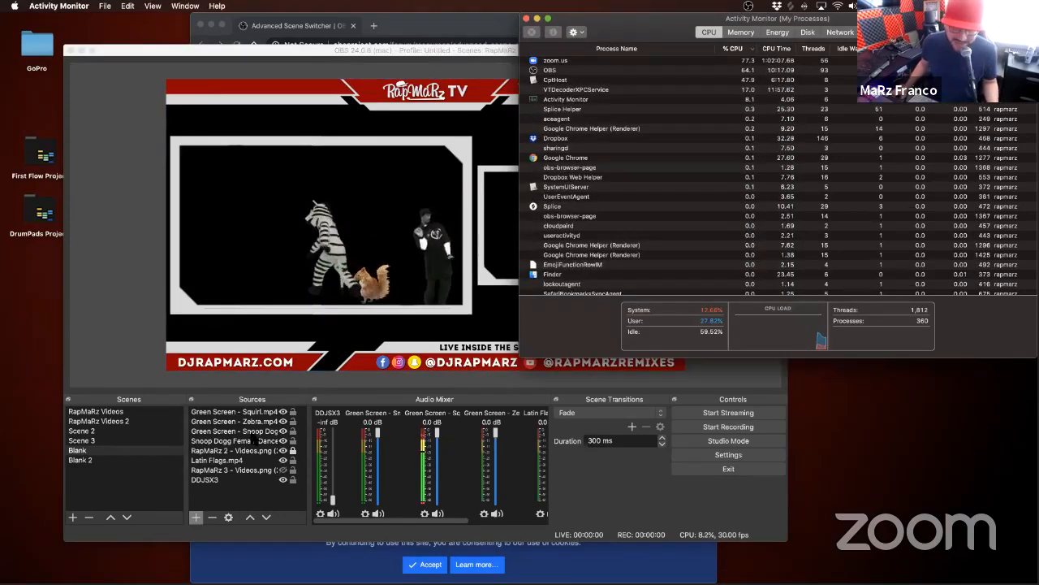
pyautogui.click(255, 461)
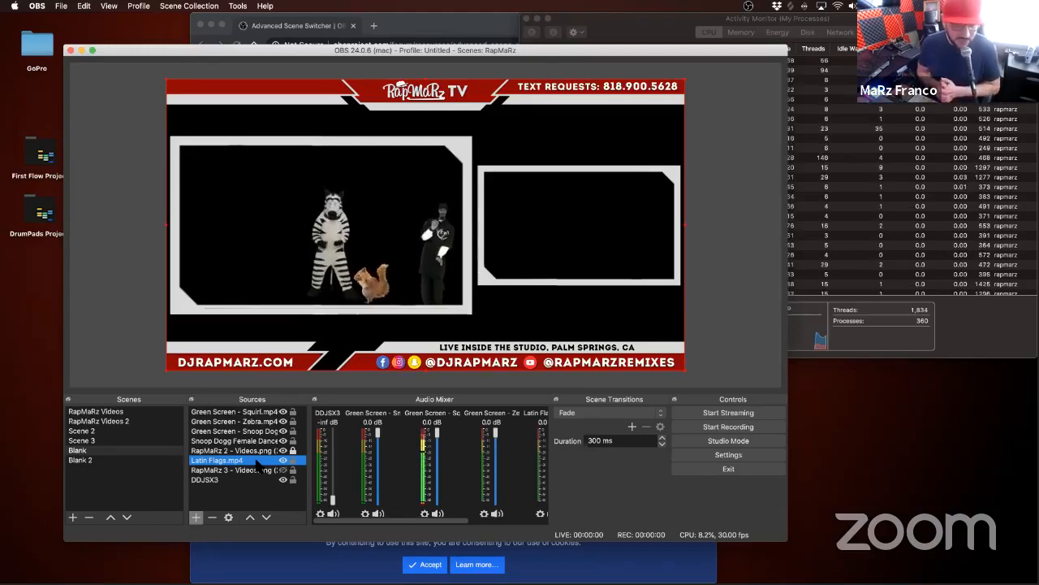
pyautogui.click(975, 346)
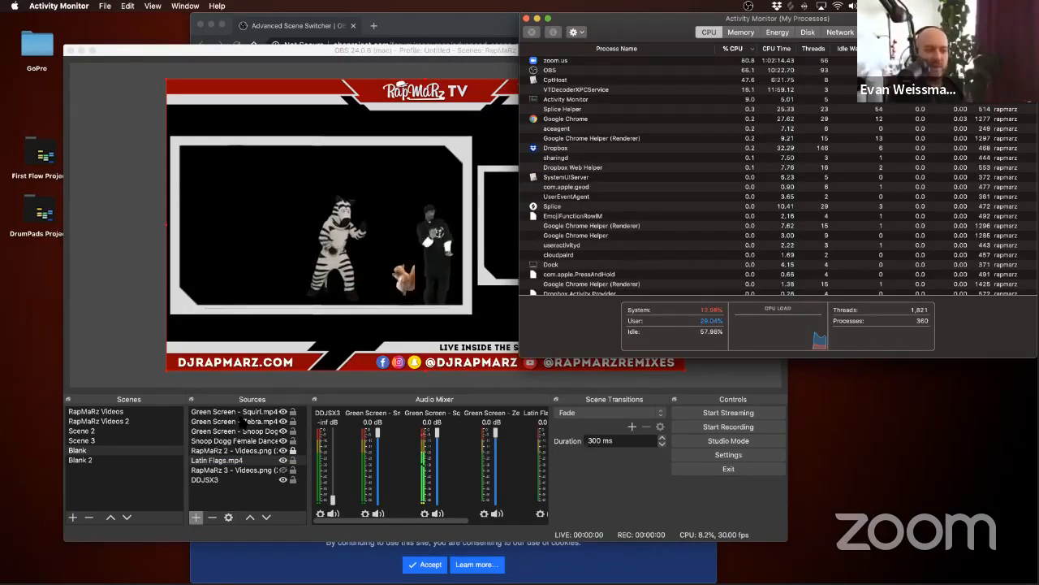
# Step: Remove the Green Screen sources for Squirl, Zebra and Snoop Dogg from the Blank scene
pyautogui.click(267, 420)
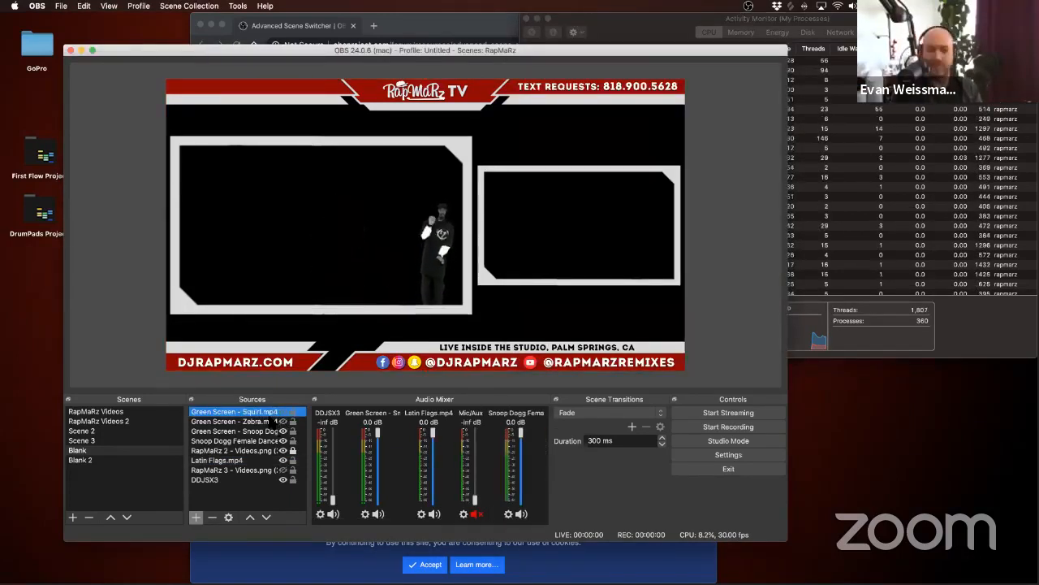
pyautogui.click(266, 412)
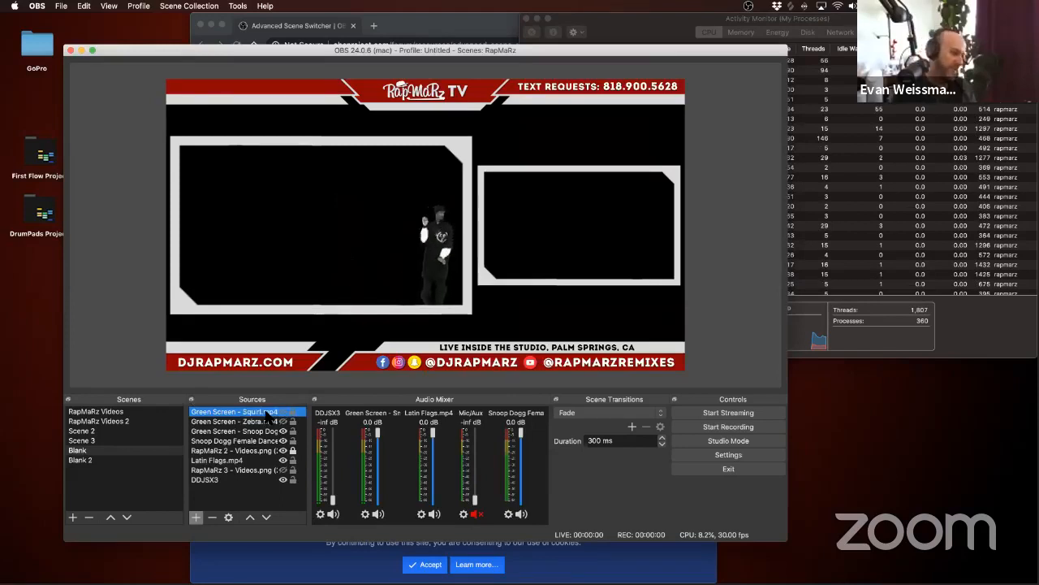
pyautogui.press('Delete')
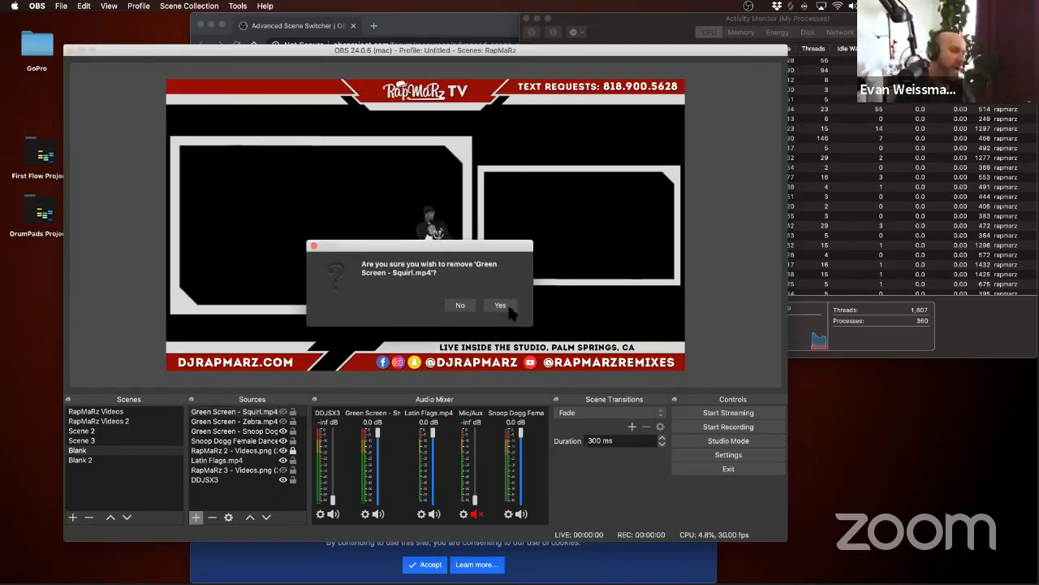
pyautogui.click(500, 302)
pyautogui.click(291, 412)
pyautogui.press('Delete')
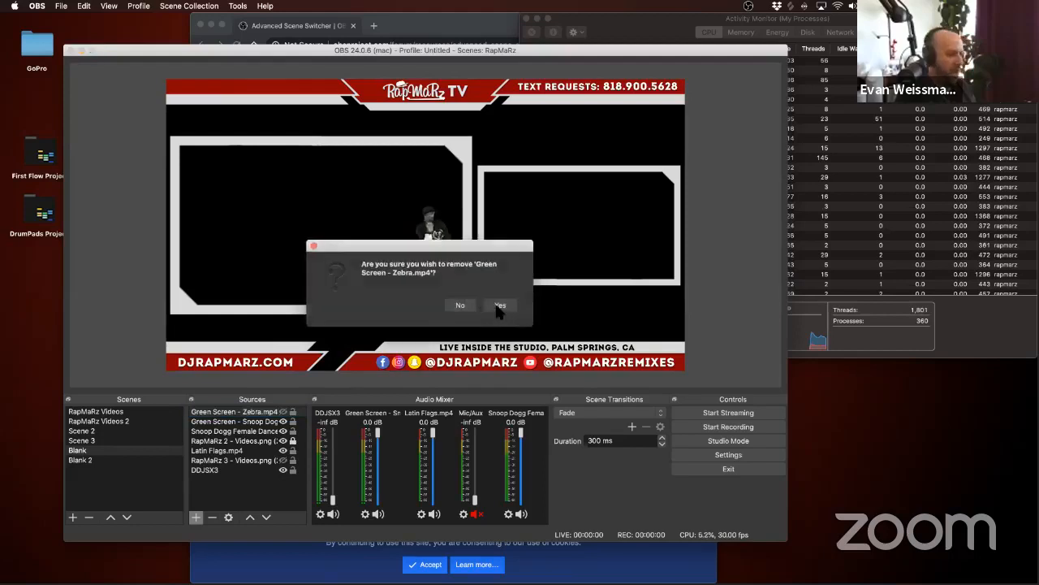
pyautogui.press('Return')
pyautogui.click(293, 412)
pyautogui.press('Delete')
pyautogui.press('Return')
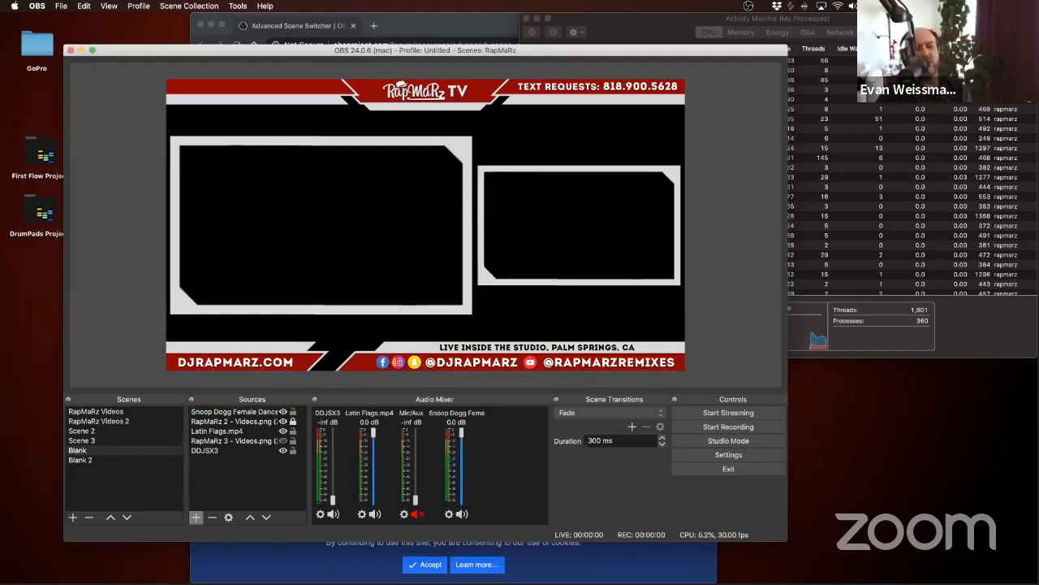
# Step: Select the Snoop Dogg Female Dance source and check the CPU usage of OBS again in Activity Monitor
pyautogui.click(236, 412)
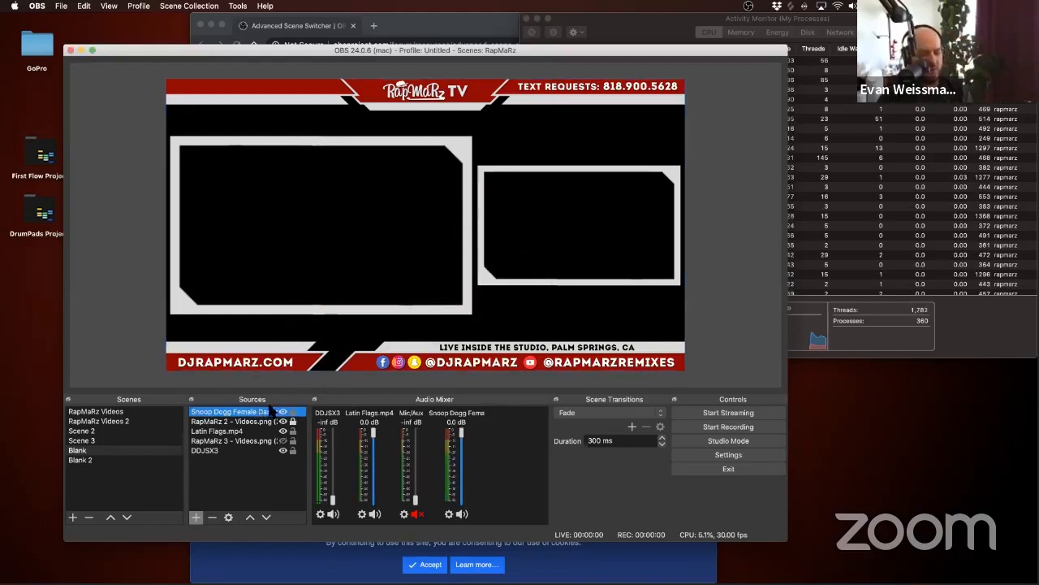
pyautogui.click(946, 318)
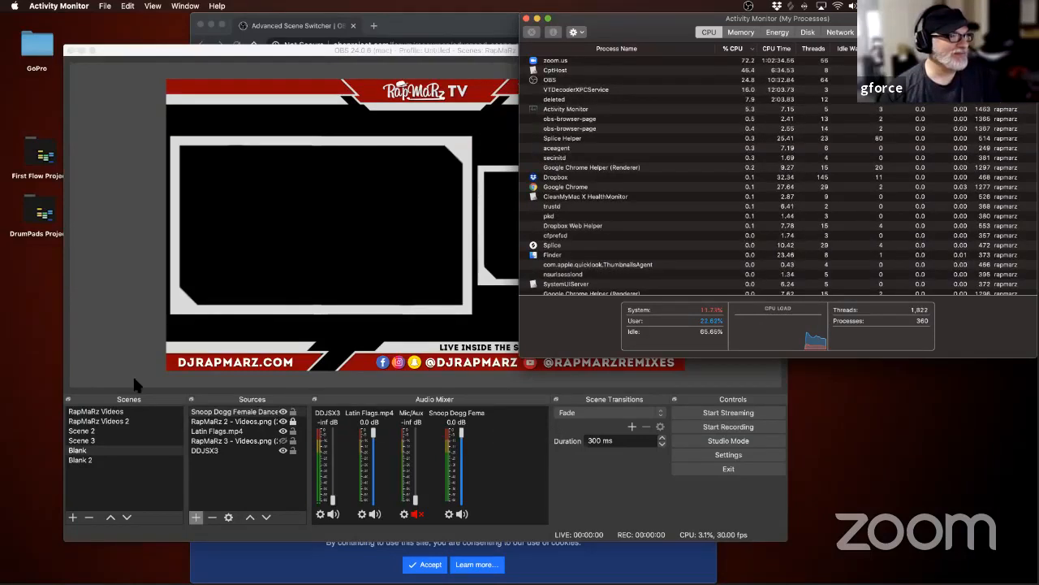
pyautogui.click(129, 349)
# Step: Remove the hidden RapMaRz 3 - Videos.png overlay from the Blank scene
pyautogui.click(248, 441)
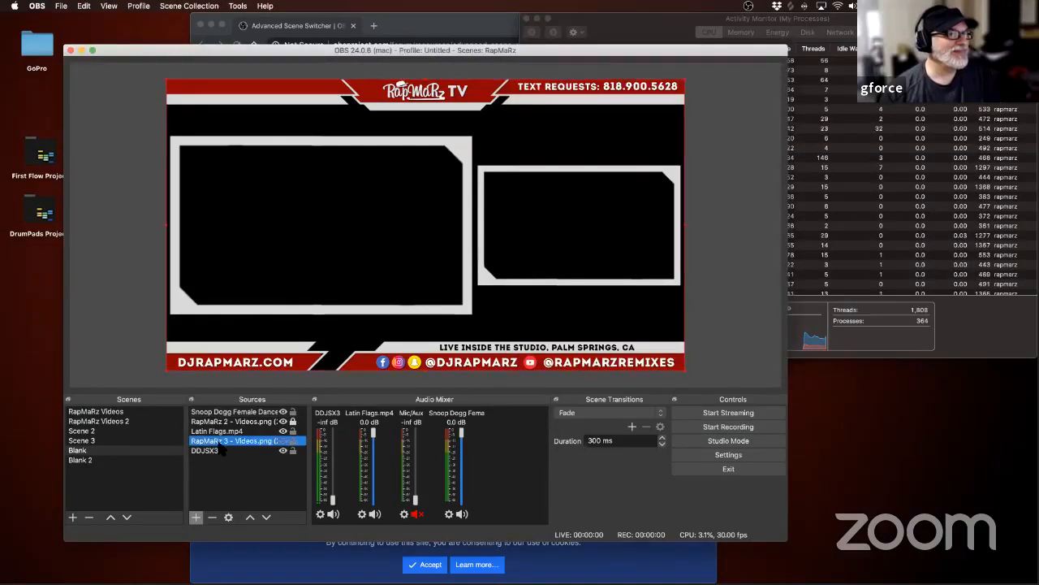
pyautogui.press('Delete')
pyautogui.press('Return')
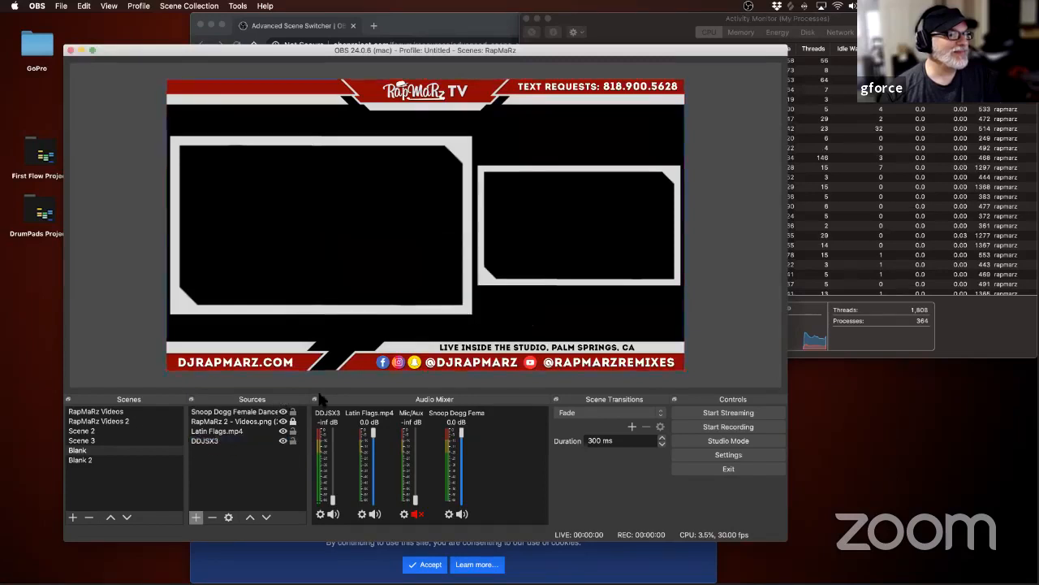
# Step: Remove the locked RapMaRz 2 - Videos.png overlay from the Blank scene
pyautogui.click(240, 422)
pyautogui.press('Delete')
pyautogui.click(500, 309)
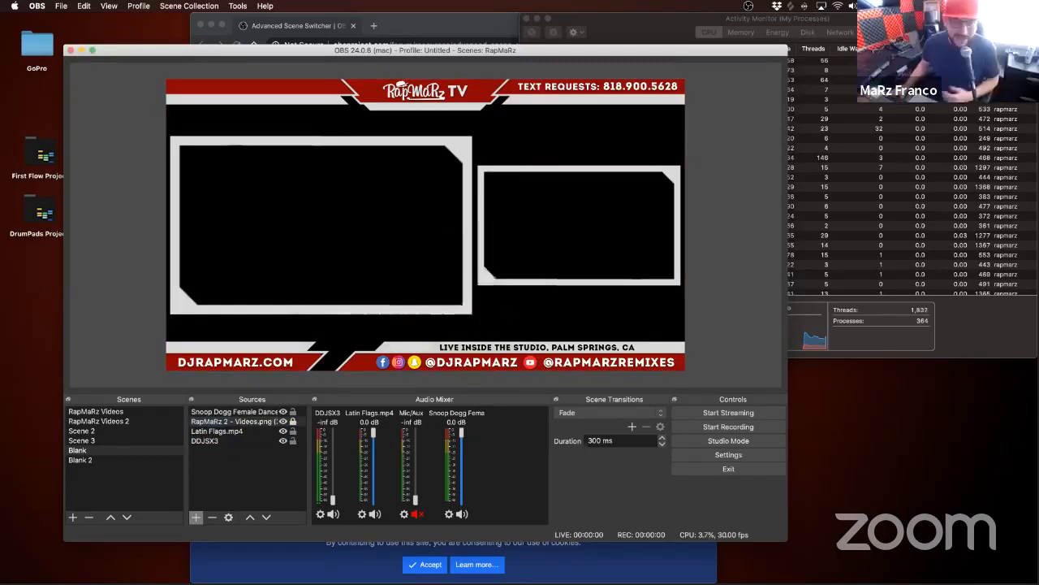